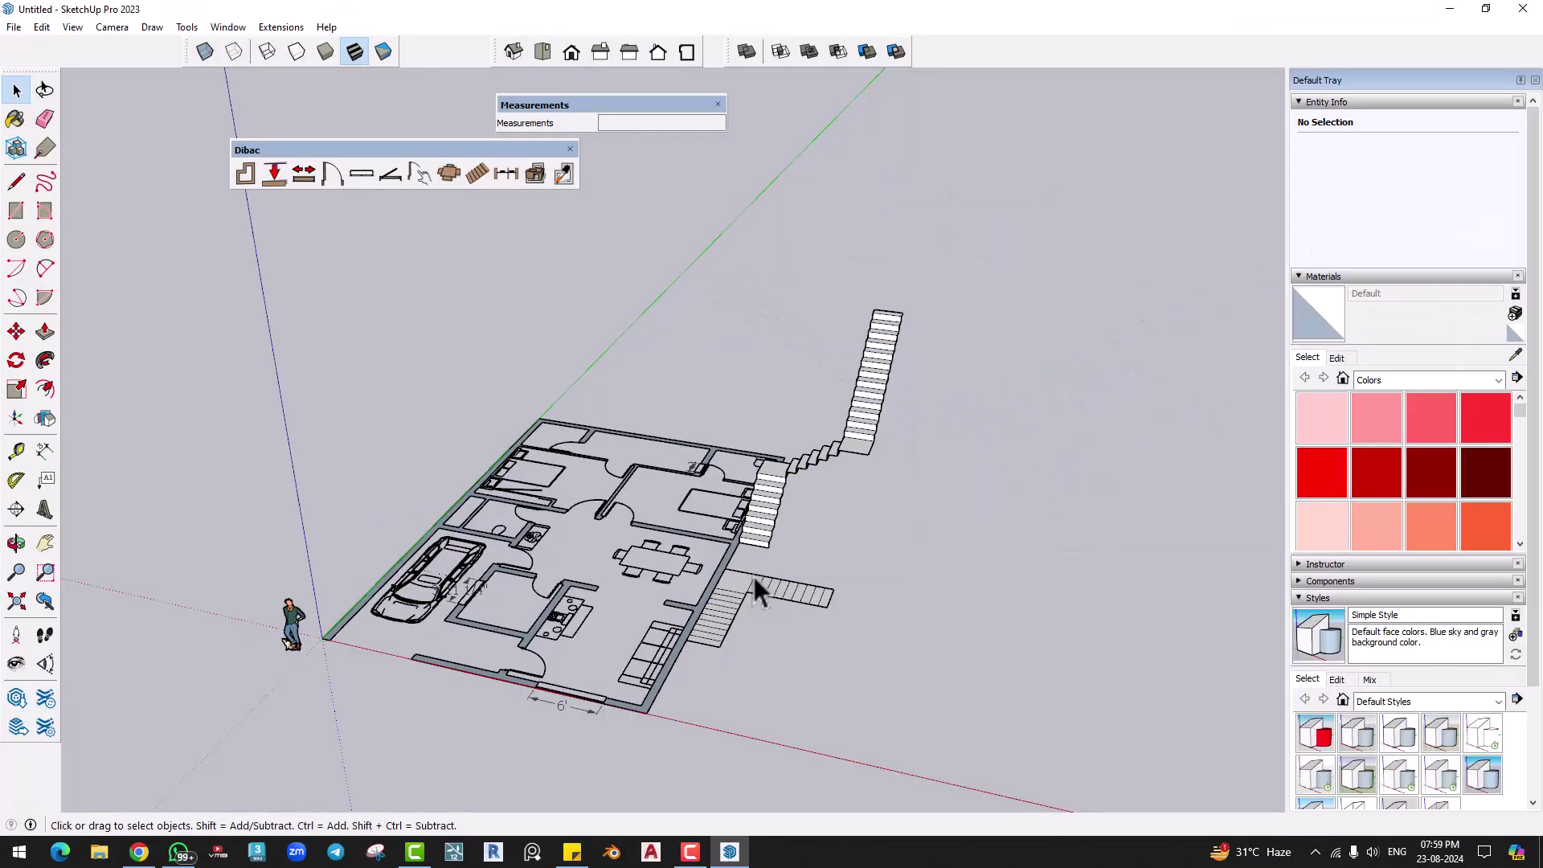
Leave the finished SketchUp stair model and bring up the Dibac download page in Chrome
left_click(141, 854)
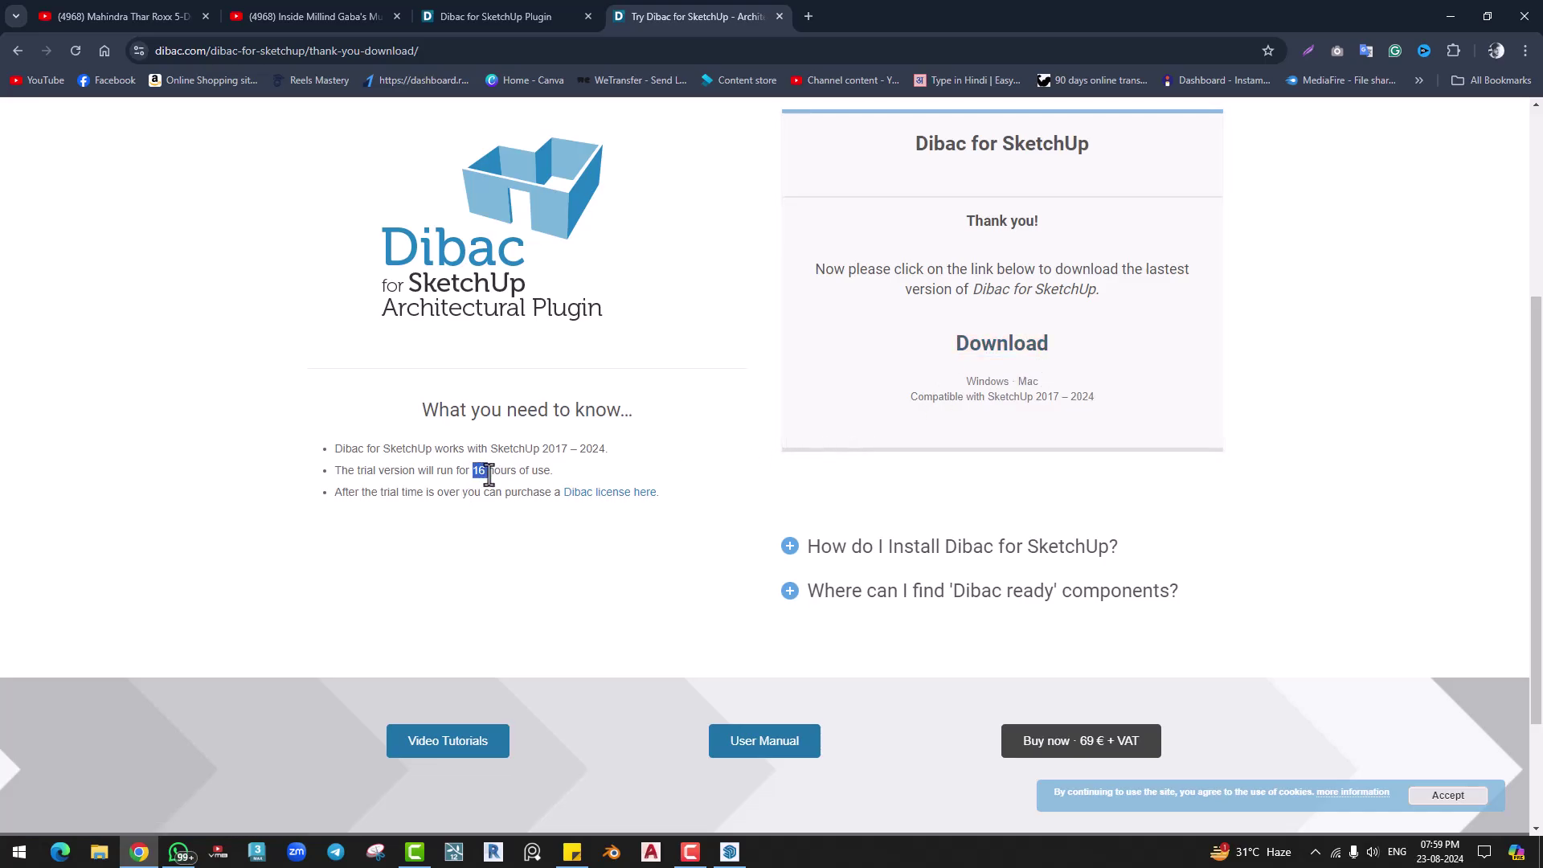
Browse the Dibac for SketchUp product page, priced 69,00 €, then return to its top
scroll(1040, 446, "up", 4)
left_click(523, 12)
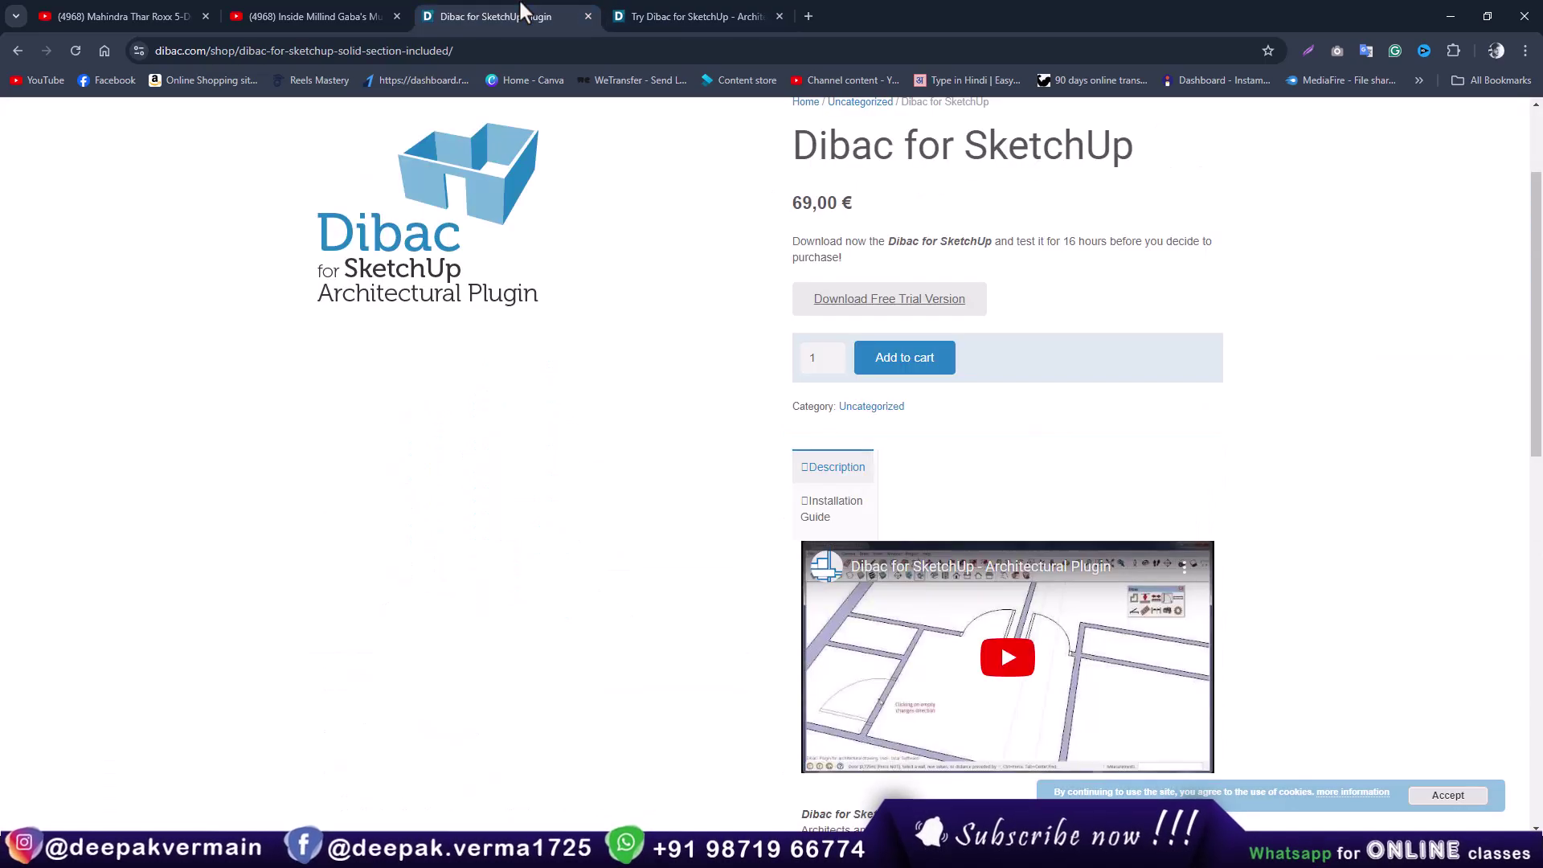
scroll(853, 293, "up", 2)
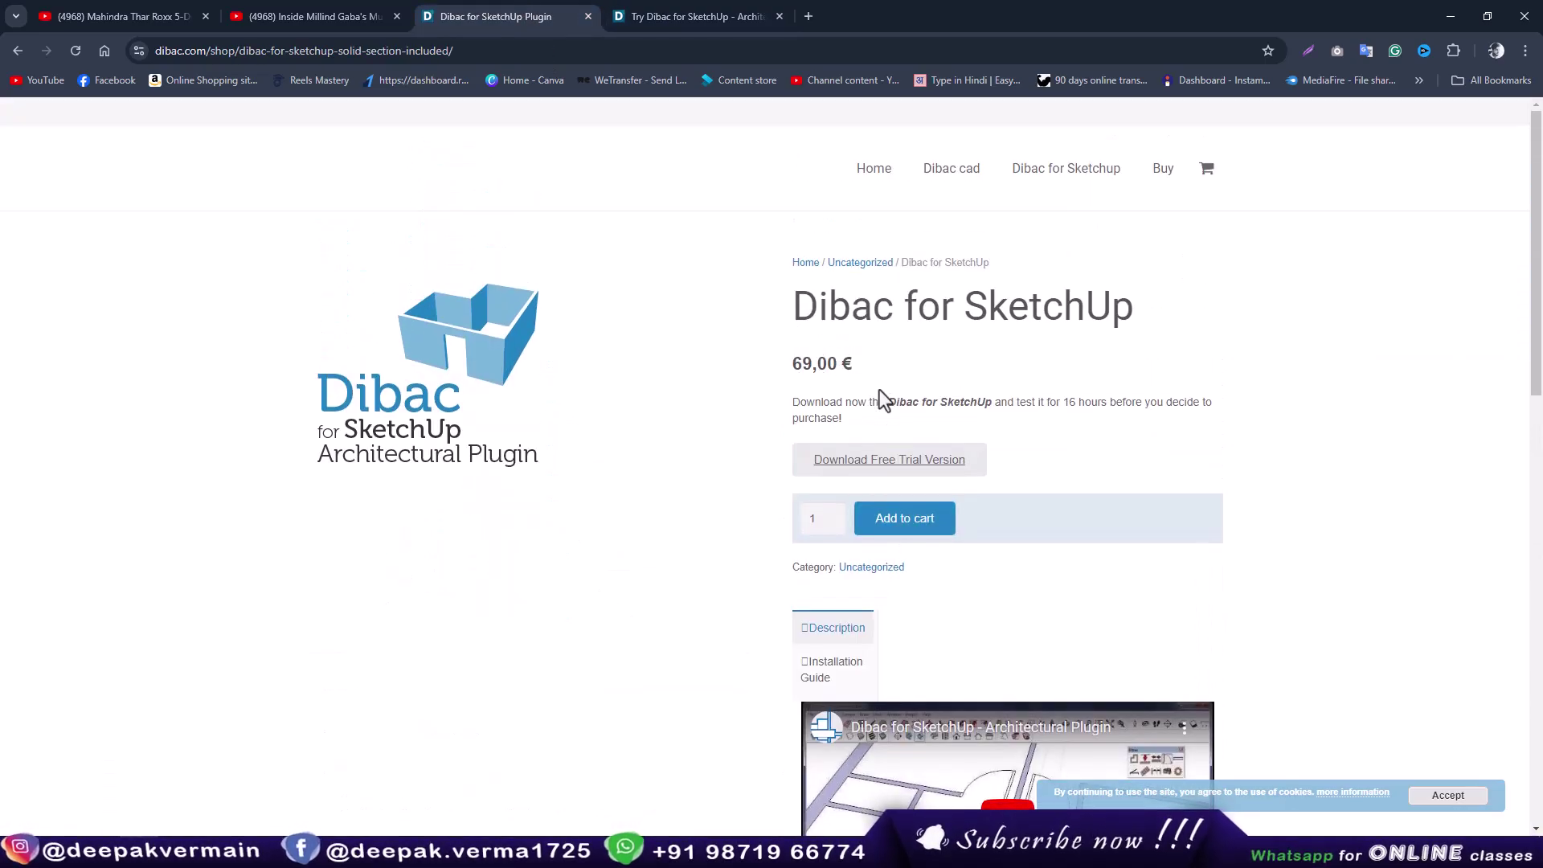
scroll(896, 386, "down", 2)
scroll(975, 577, "down", 4)
scroll(983, 406, "down", 2)
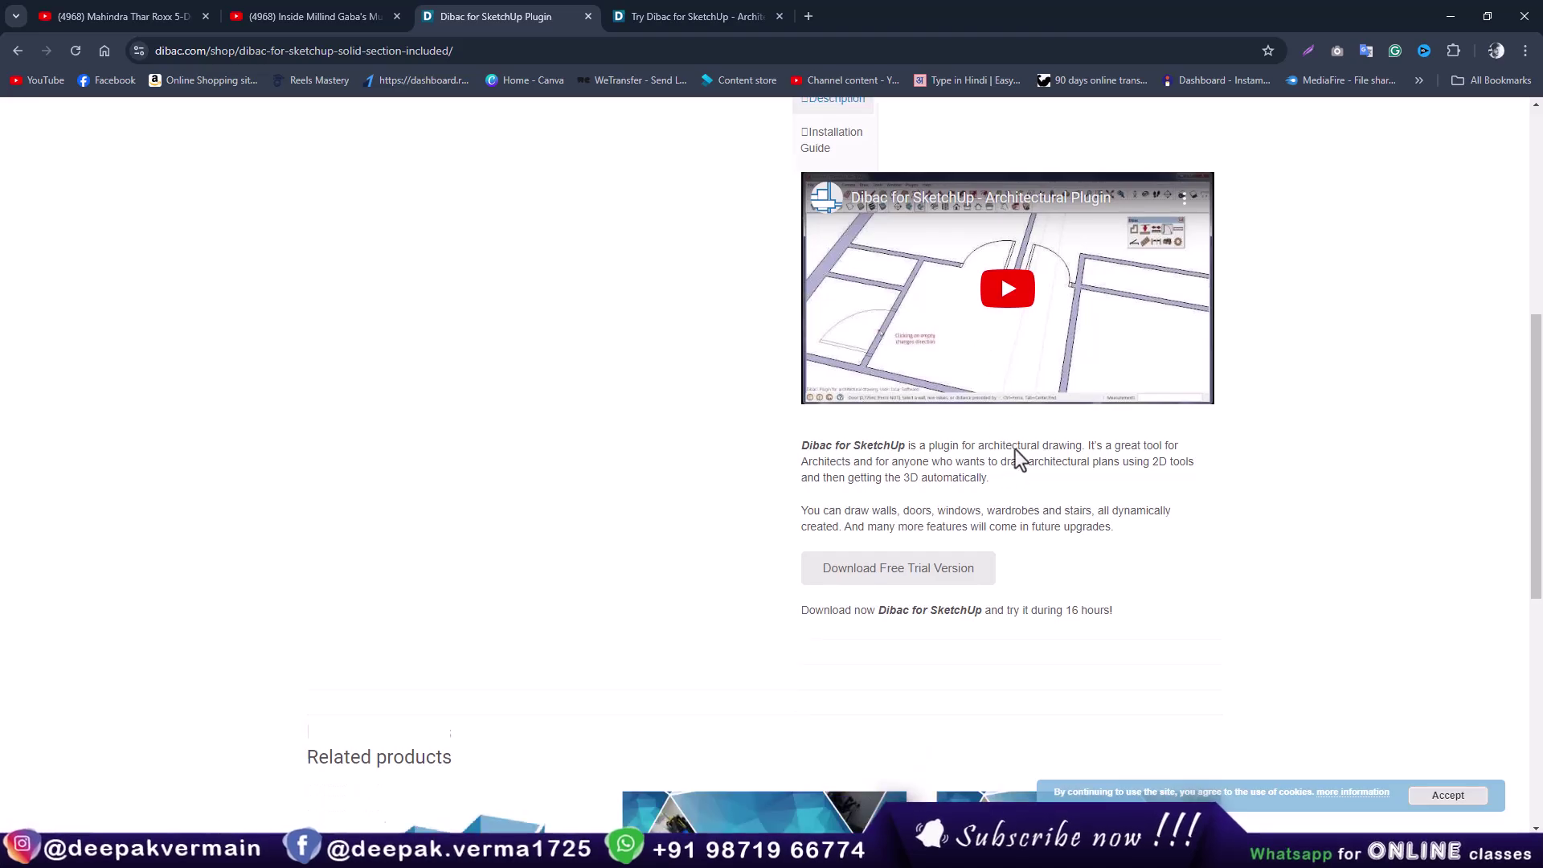
scroll(1425, 443, "down", 5)
scroll(1313, 444, "up", 9)
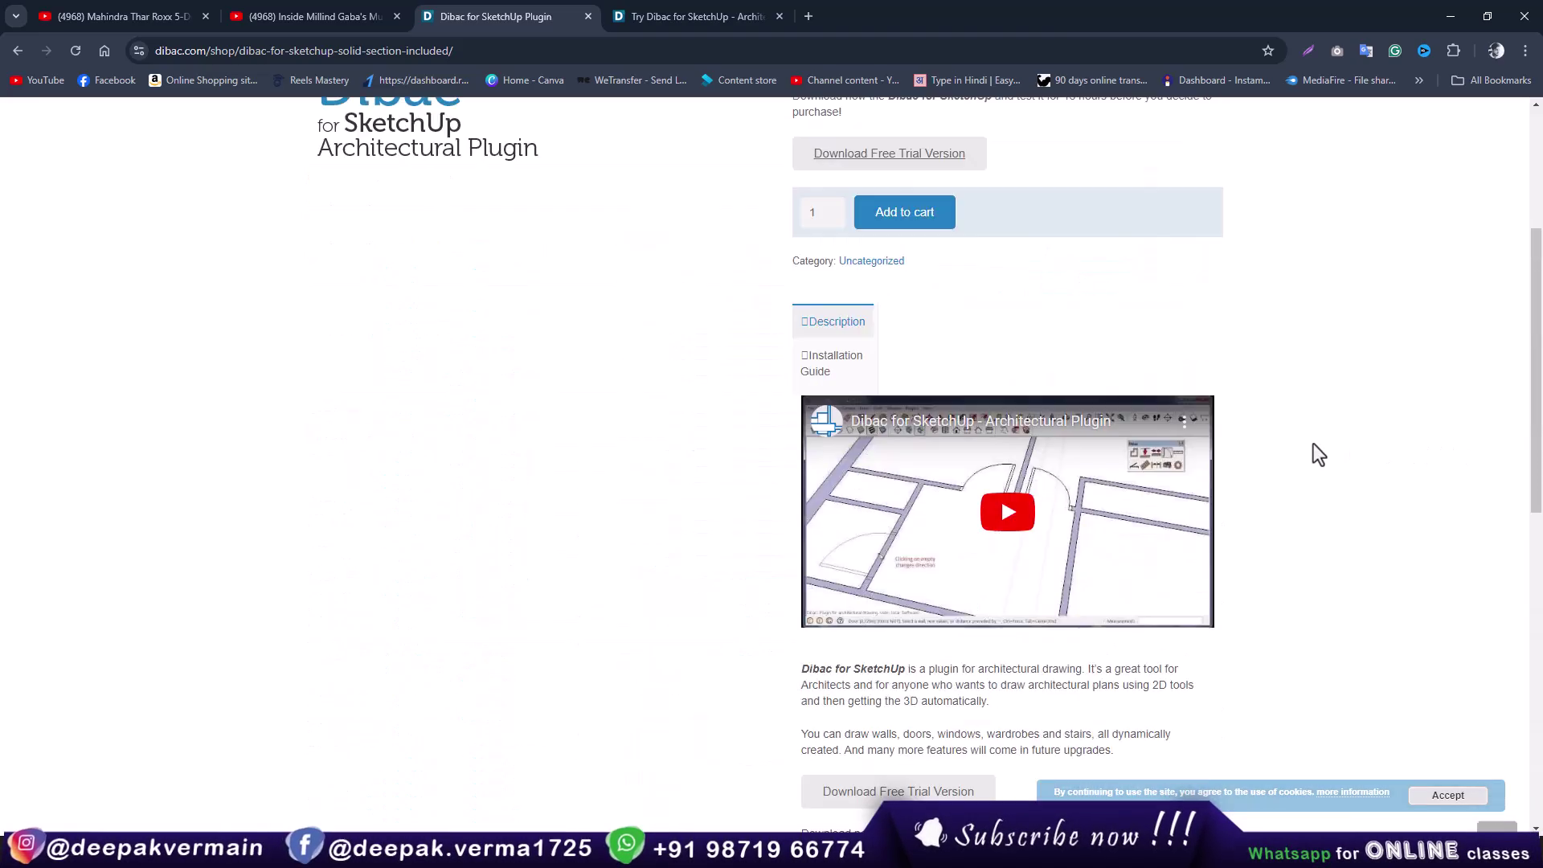
scroll(1314, 444, "up", 2)
scroll(1313, 444, "up", 2)
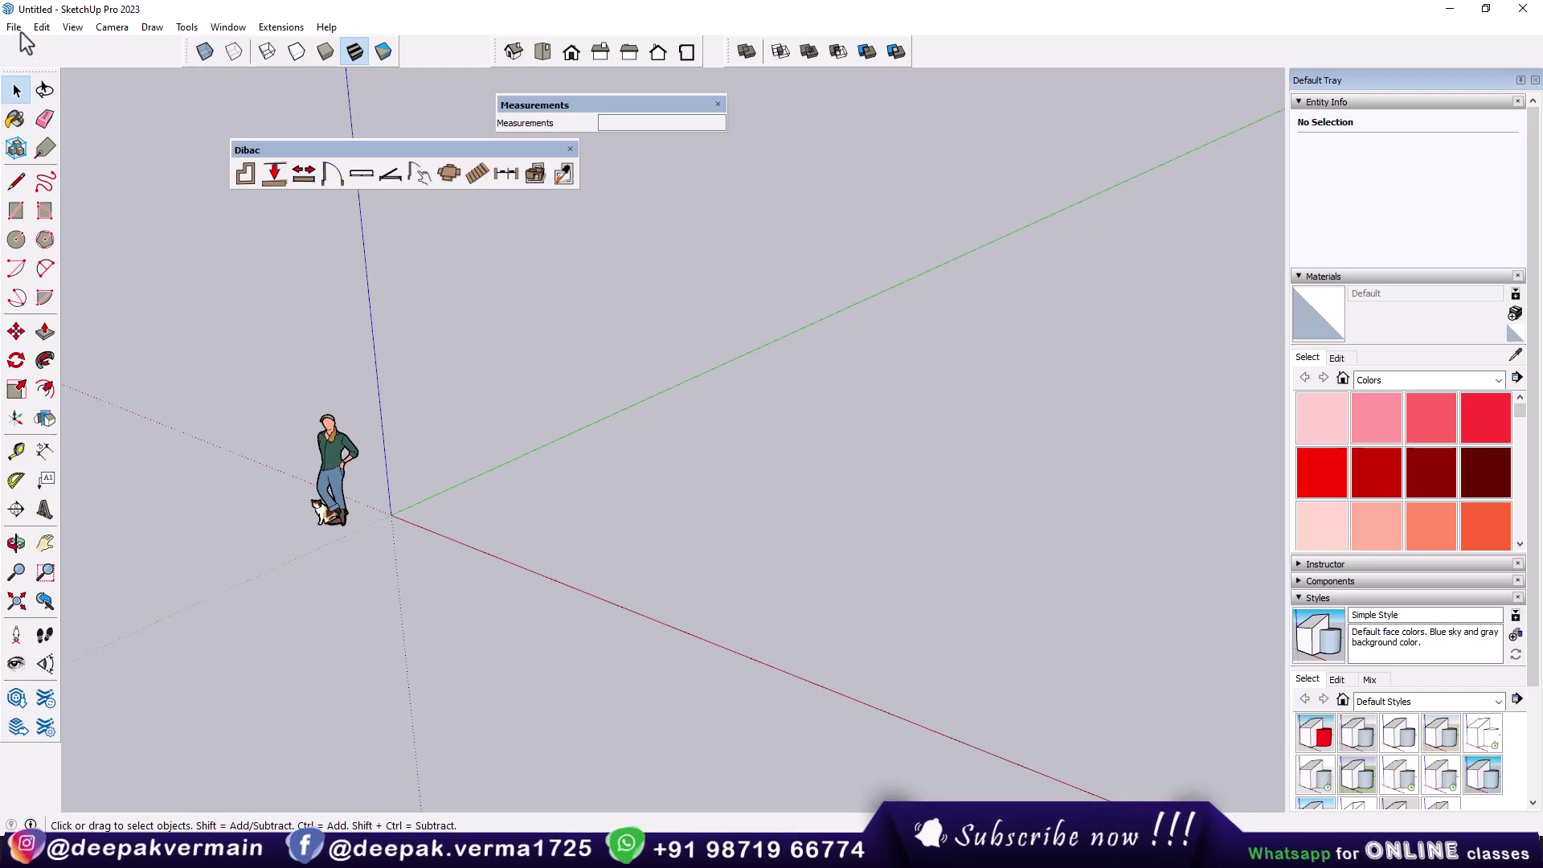
Import the 30' BY 45' DWG floor plan into the model via File > Import
left_click(13, 27)
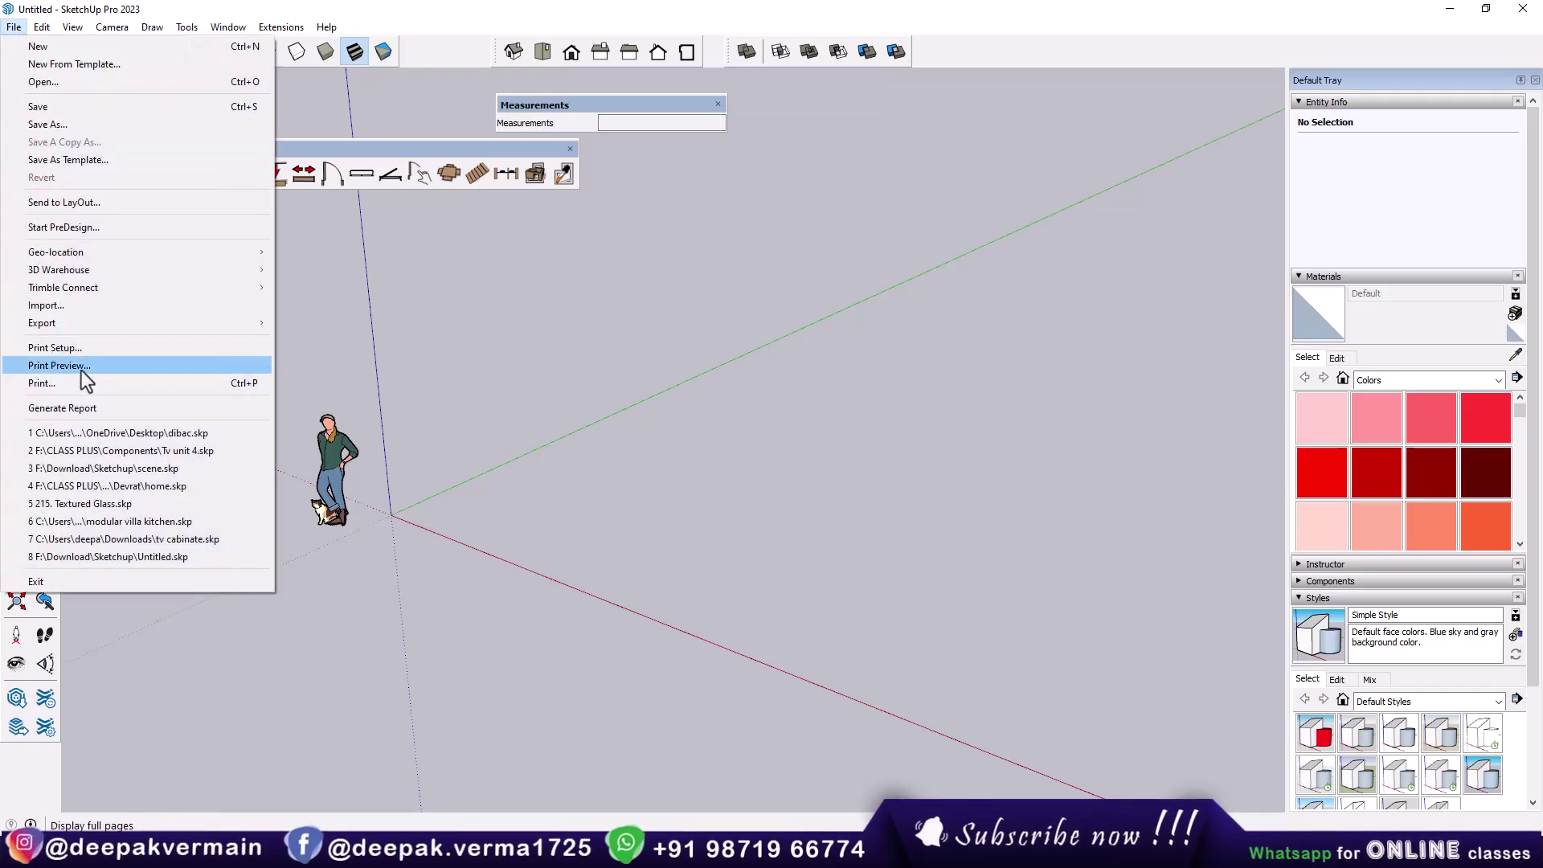
left_click(50, 306)
left_click(1086, 378)
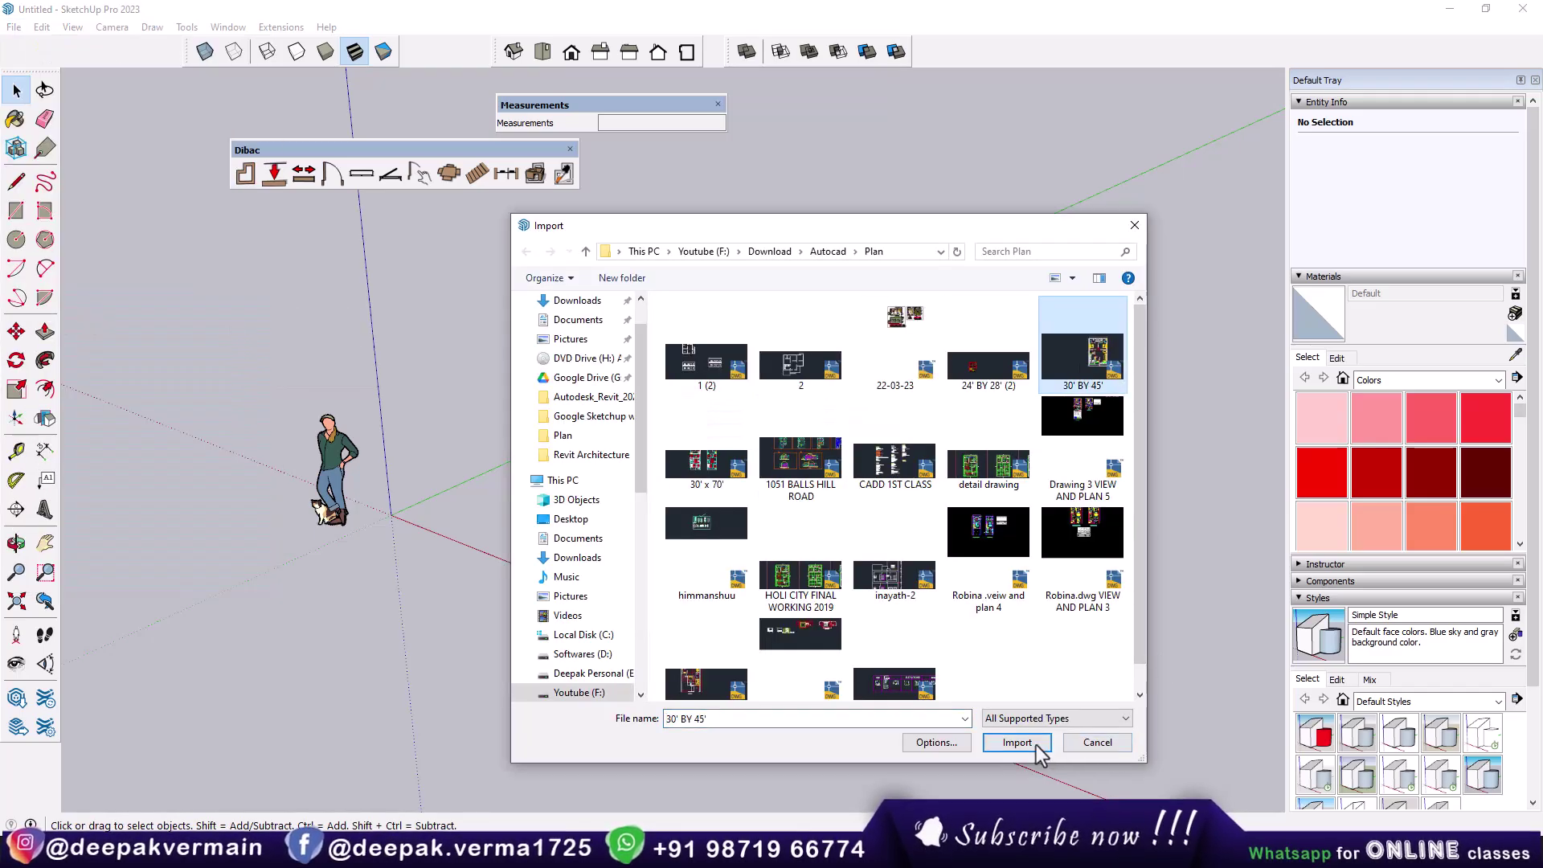
left_click(1037, 745)
left_click(845, 544)
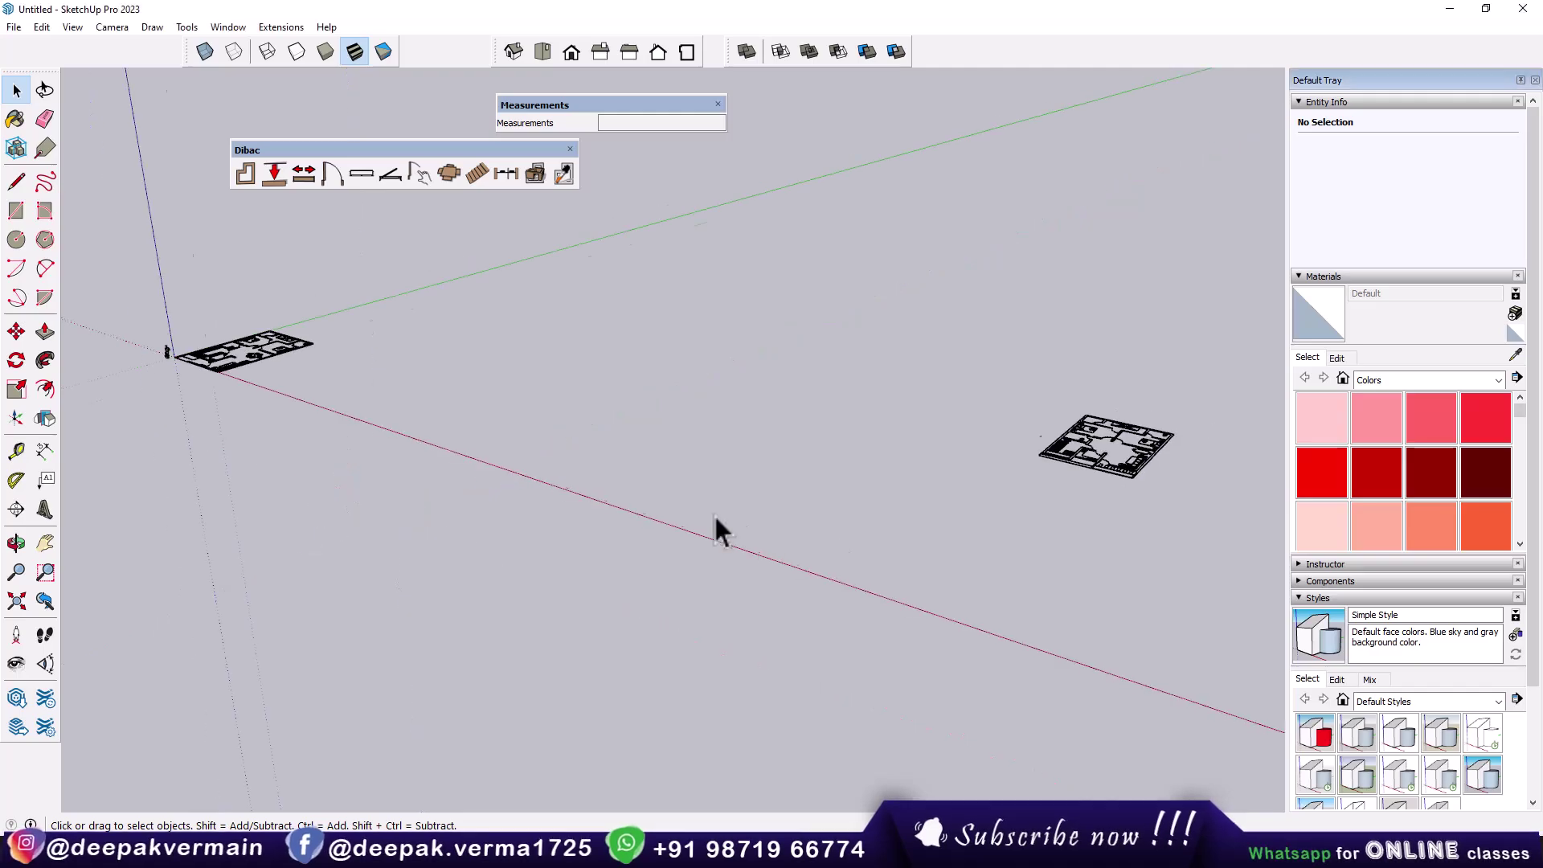
Delete the stray duplicate plan, keeping the single copy at the origin
key("shift+z")
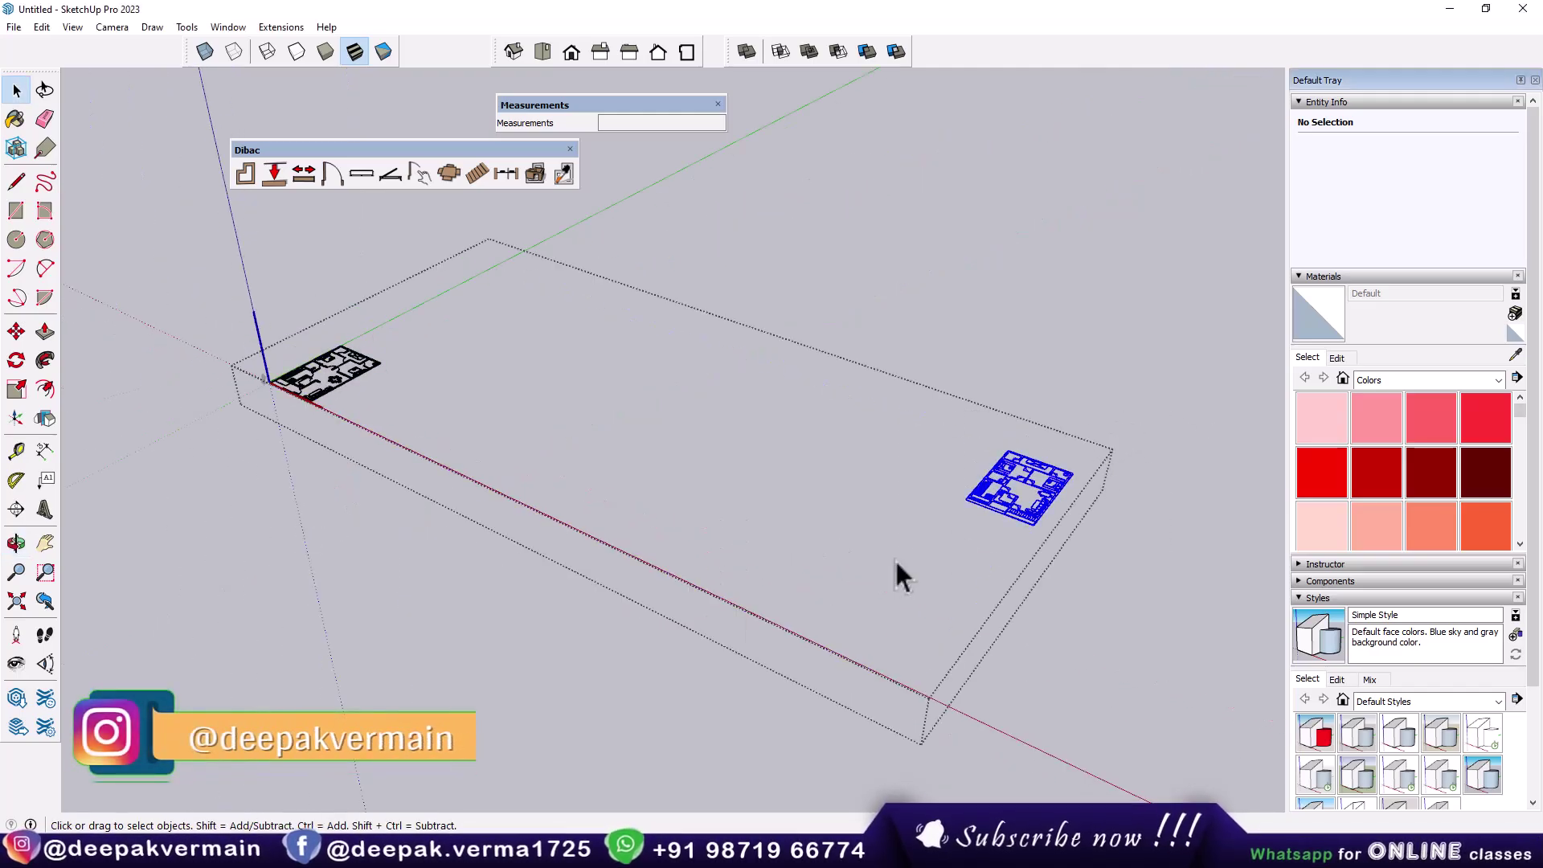
key("Delete")
scroll(286, 364, "up", 2)
scroll(320, 392, "up", 4)
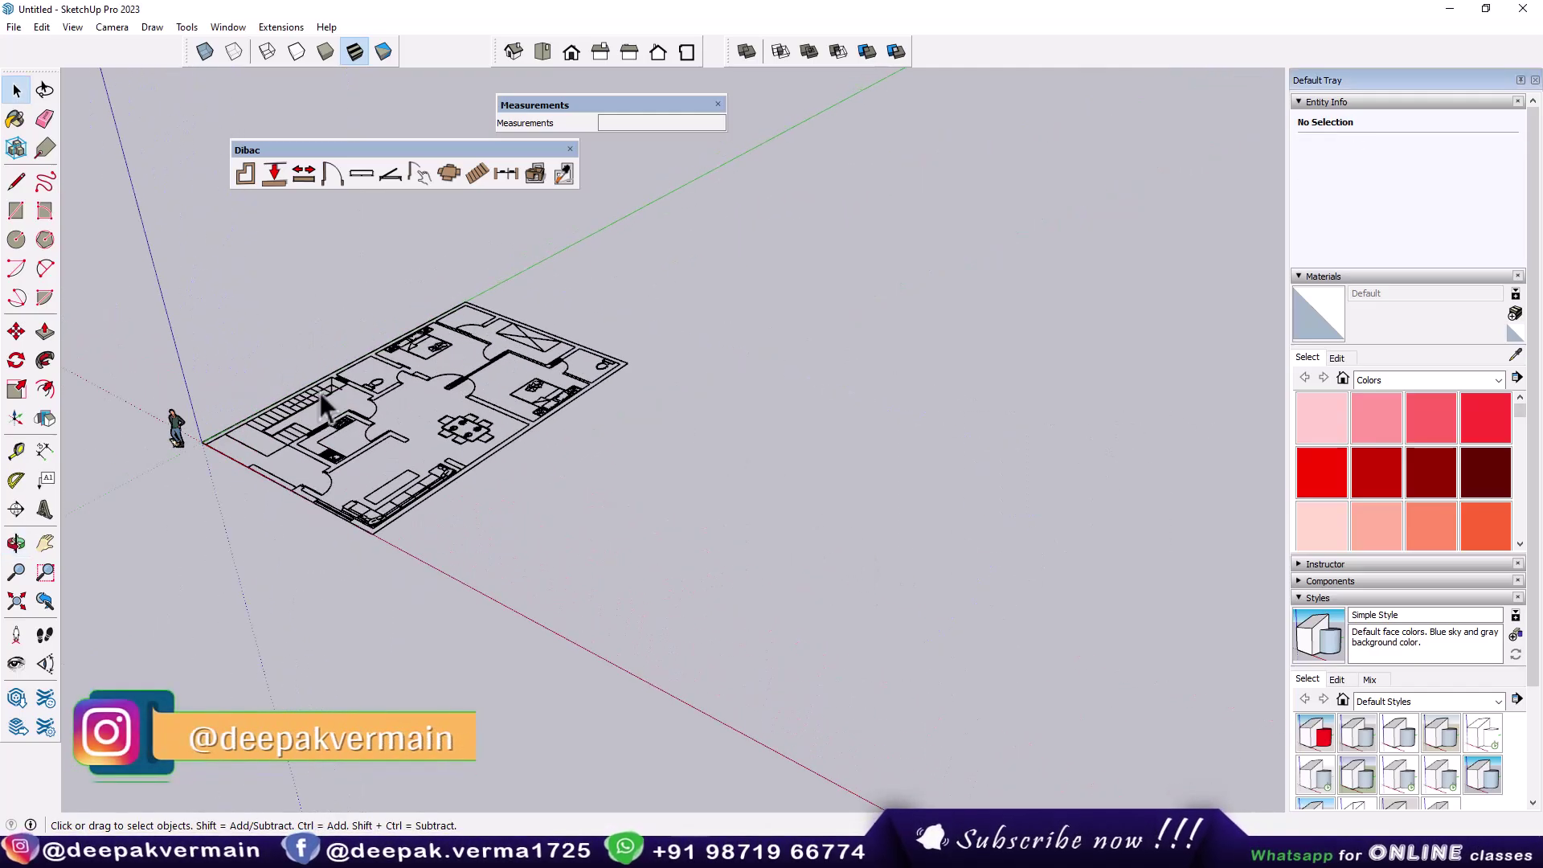
scroll(320, 392, "up", 3)
scroll(649, 508, "up", 3)
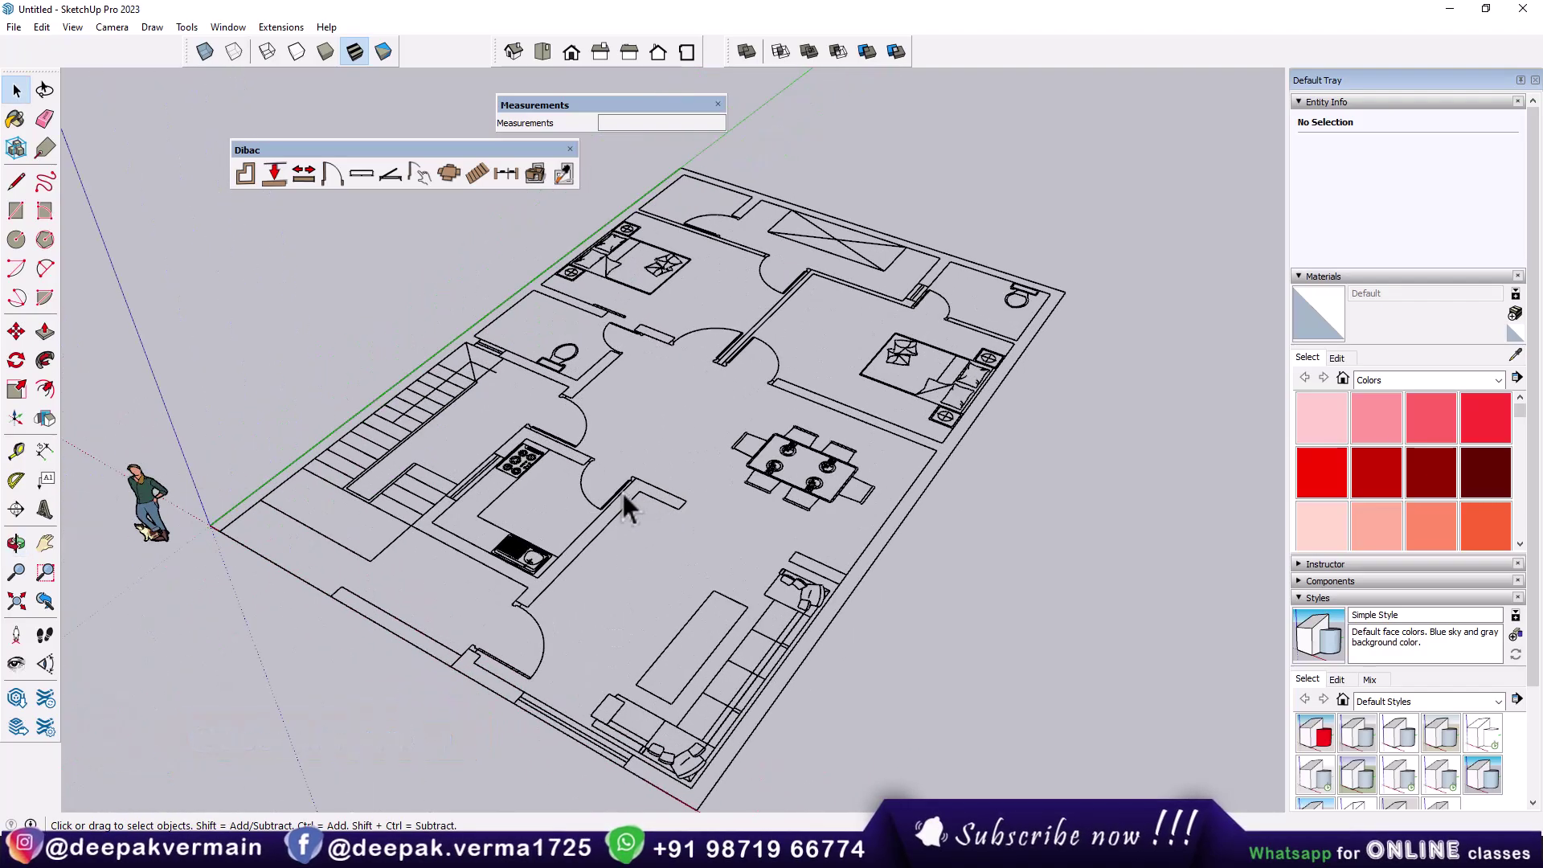
left_click(623, 494)
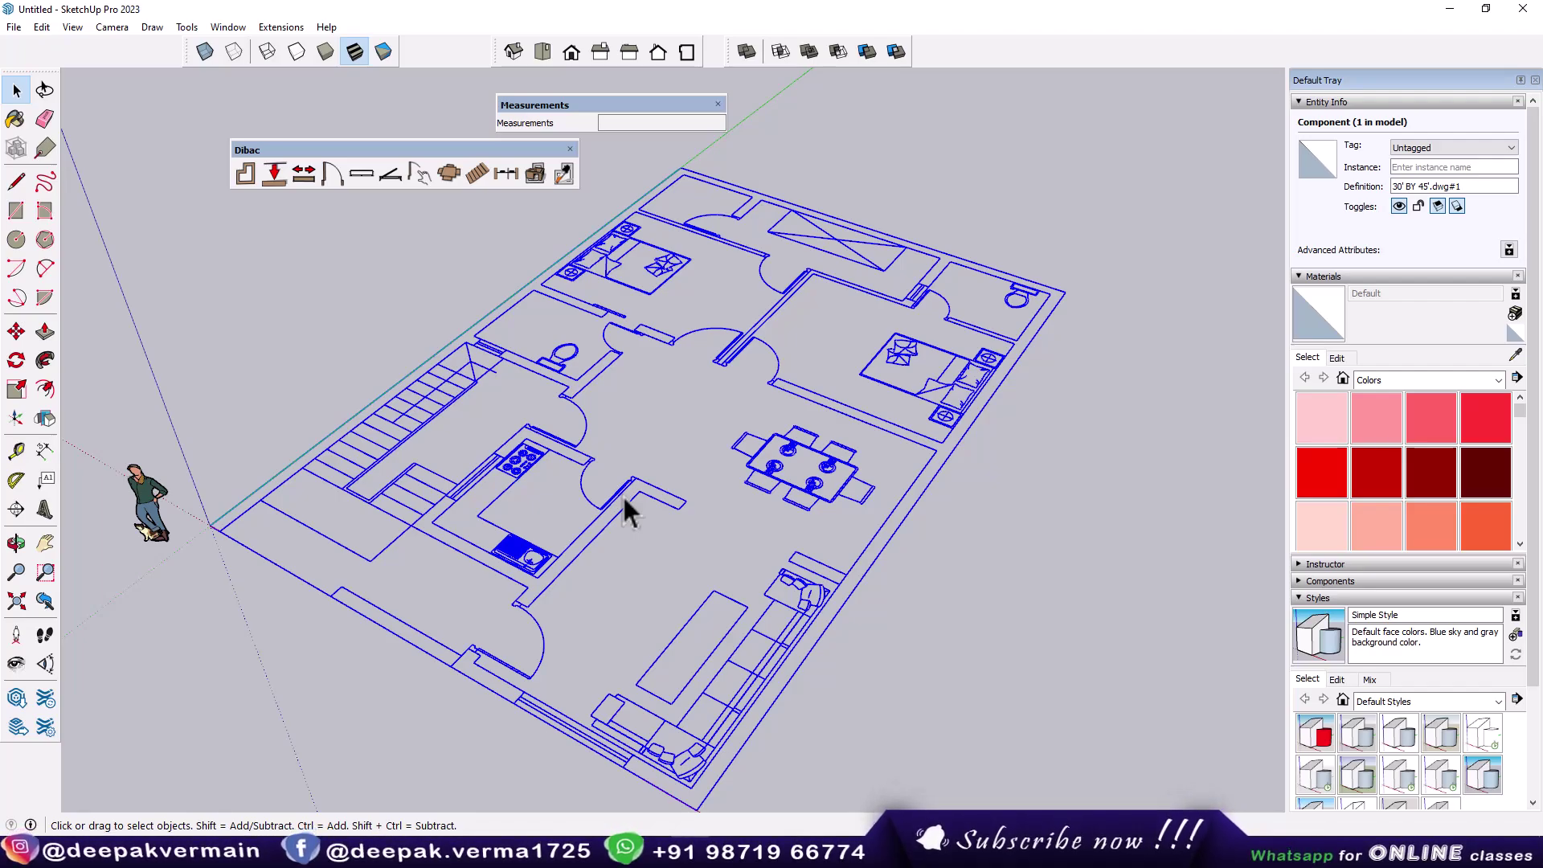
Orbit and zoom around the imported plan to inspect it, clearing the selection
scroll(624, 495, "down", 2)
mouse_move(628, 524)
middle_mouse_down()
mouse_move(696, 549)
mouse_move(659, 530)
middle_mouse_up()
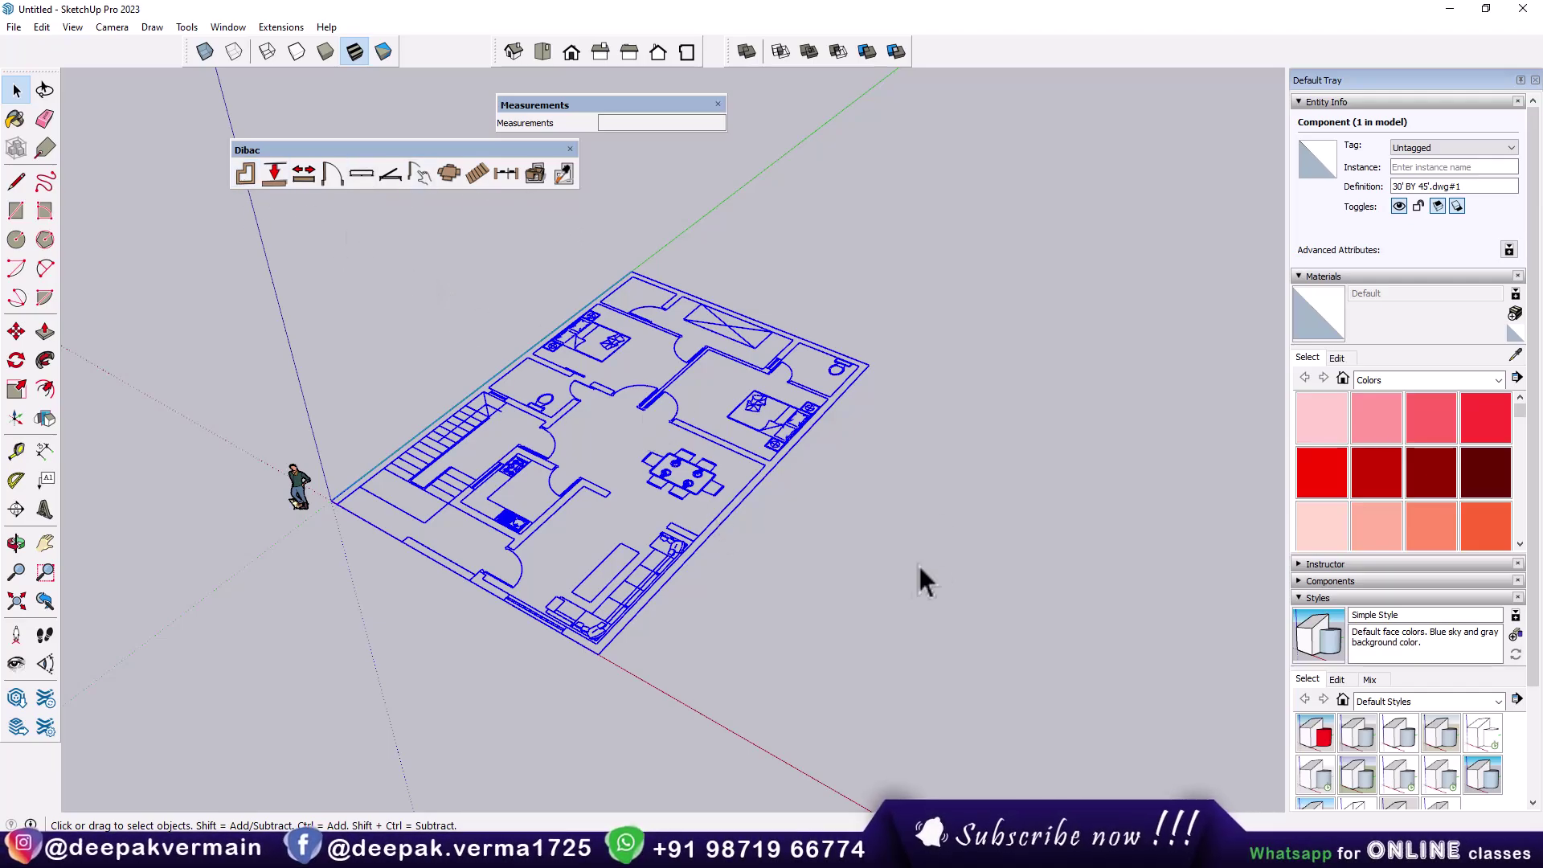
scroll(660, 503, "up", 1)
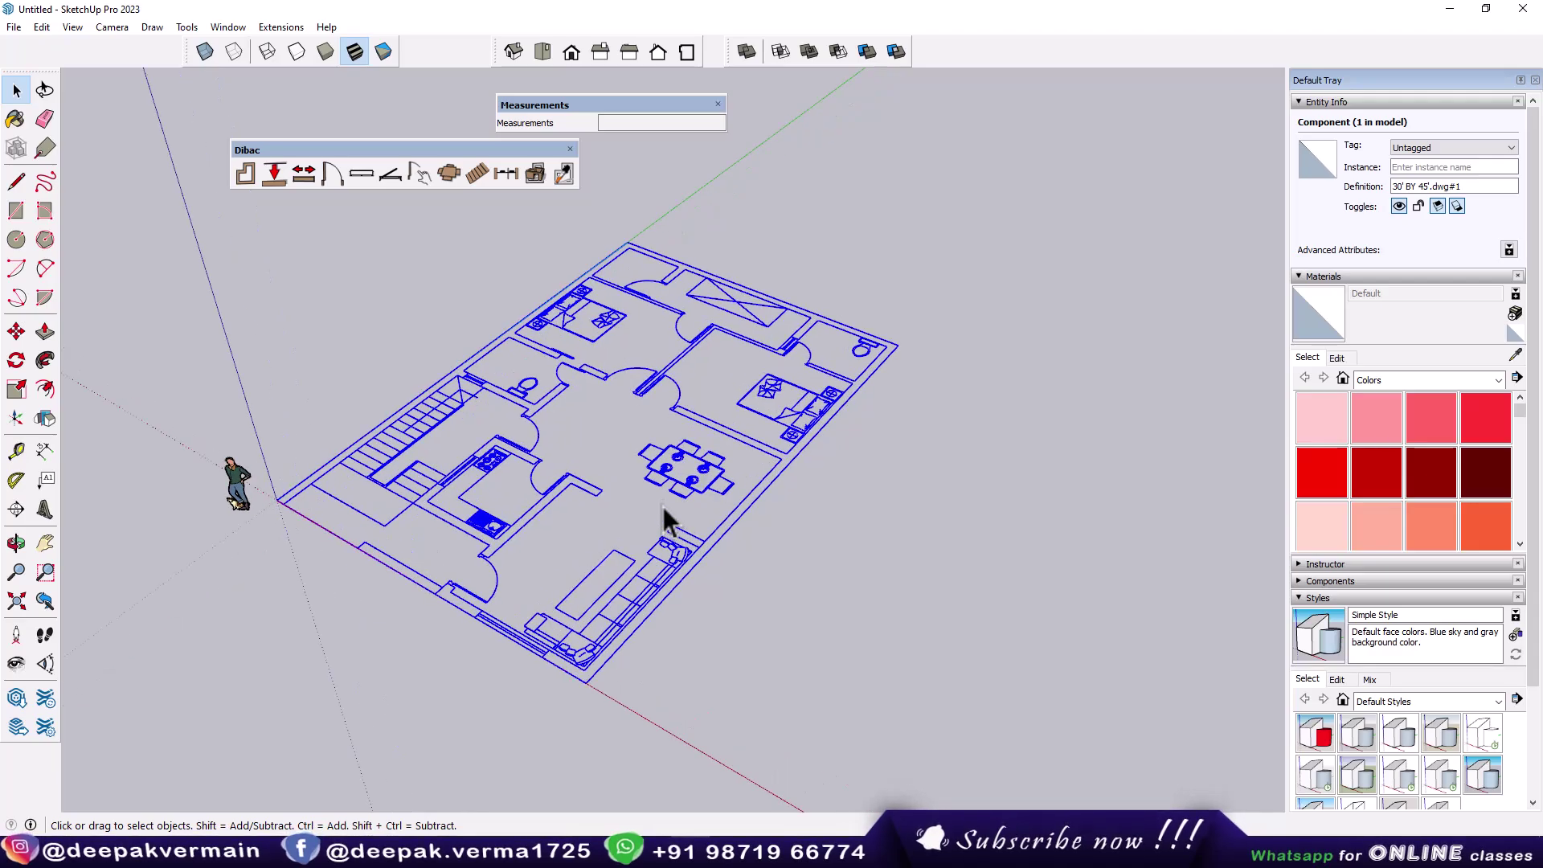
left_click(564, 450)
scroll(636, 484, "up", 1)
scroll(637, 484, "up", 1)
scroll(643, 450, "up", 1)
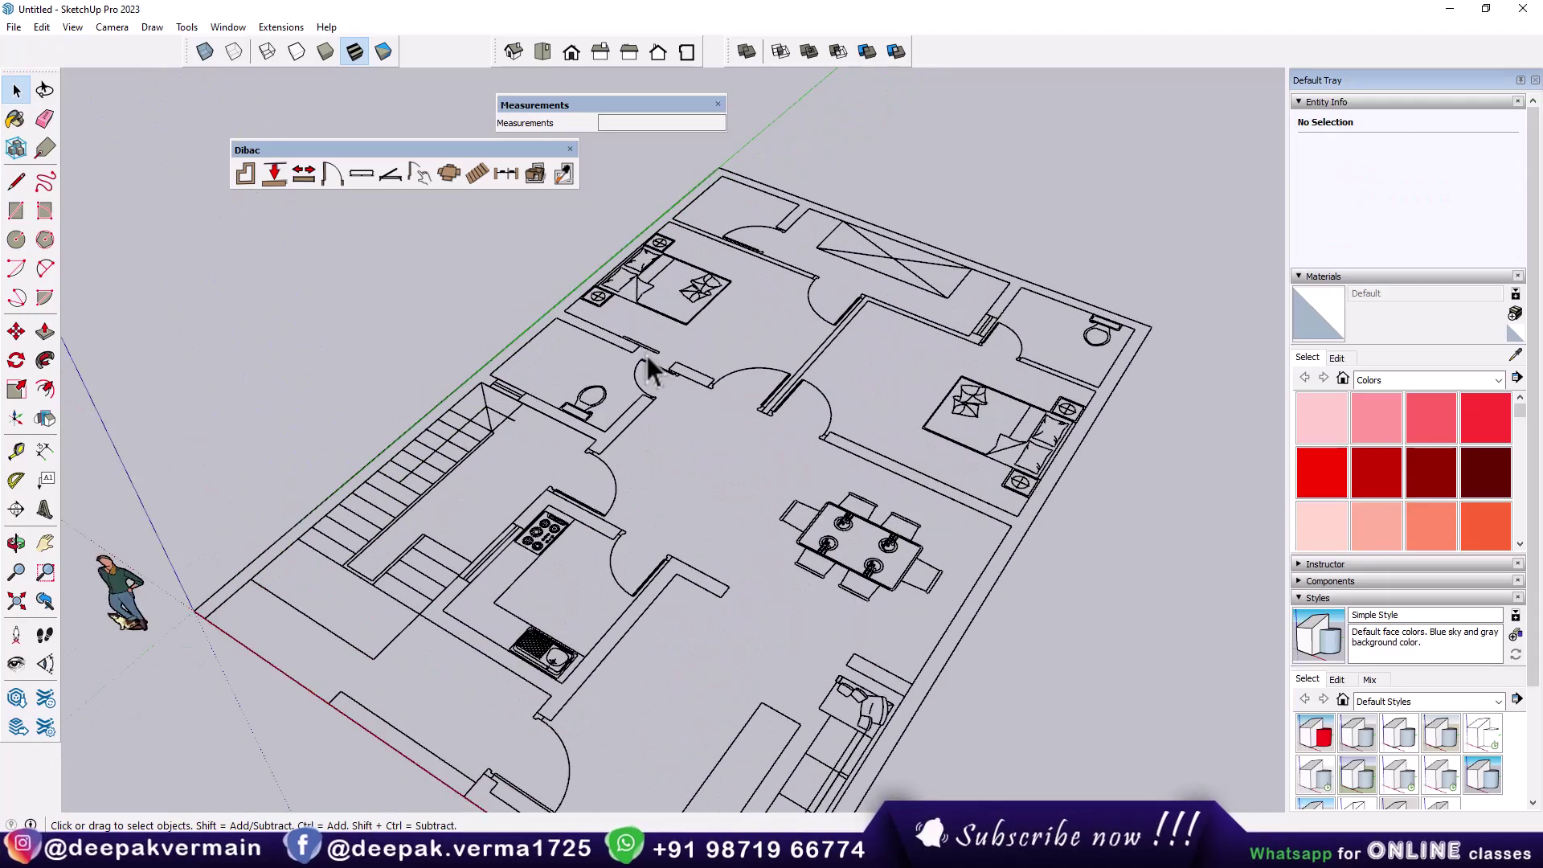
scroll(668, 374, "up", 1)
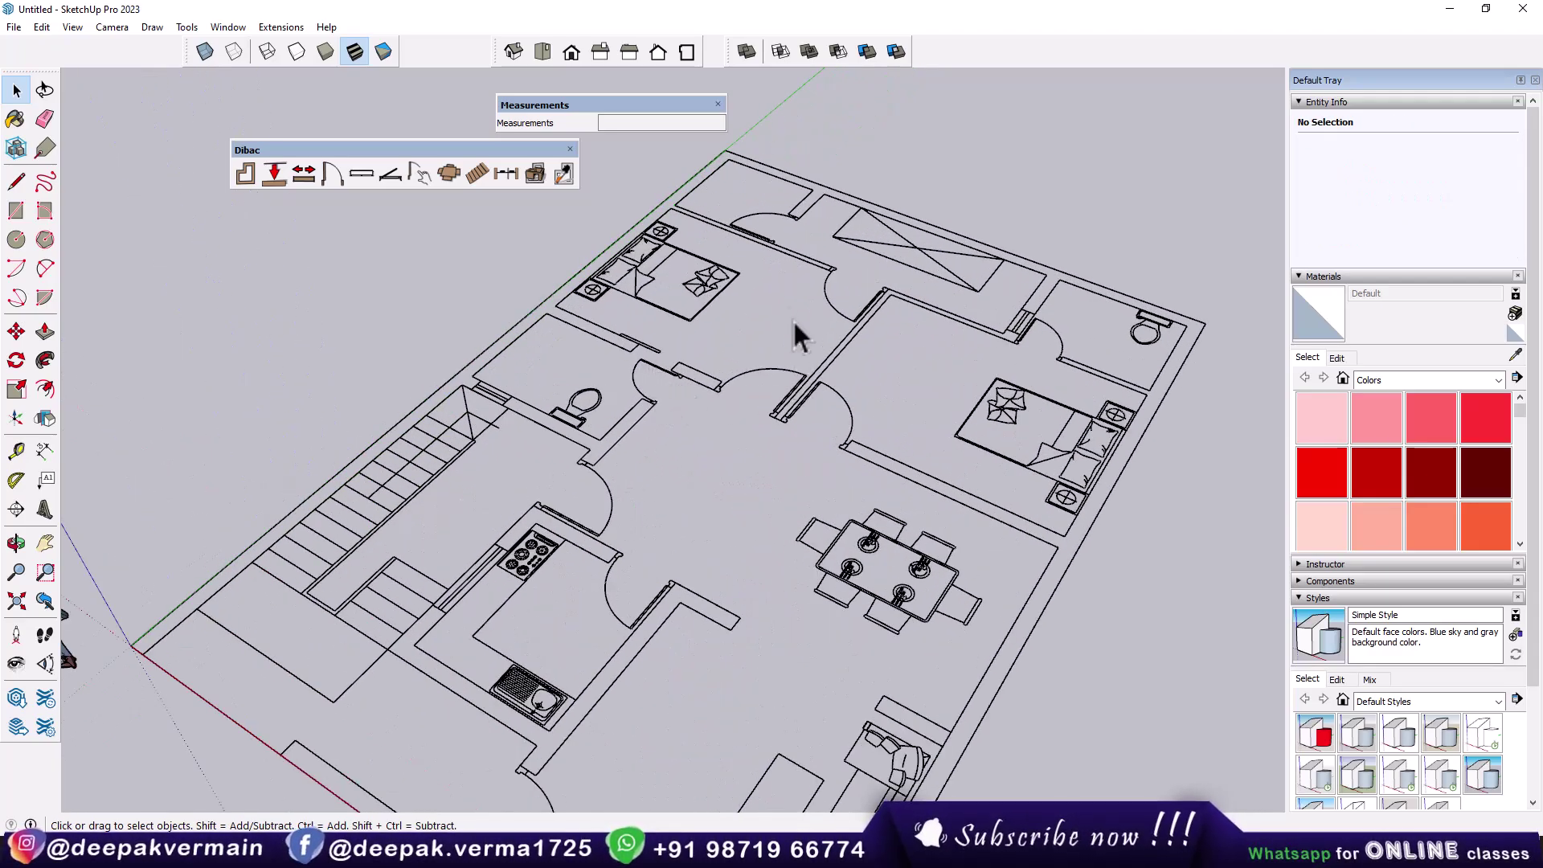
scroll(691, 423, "down", 2)
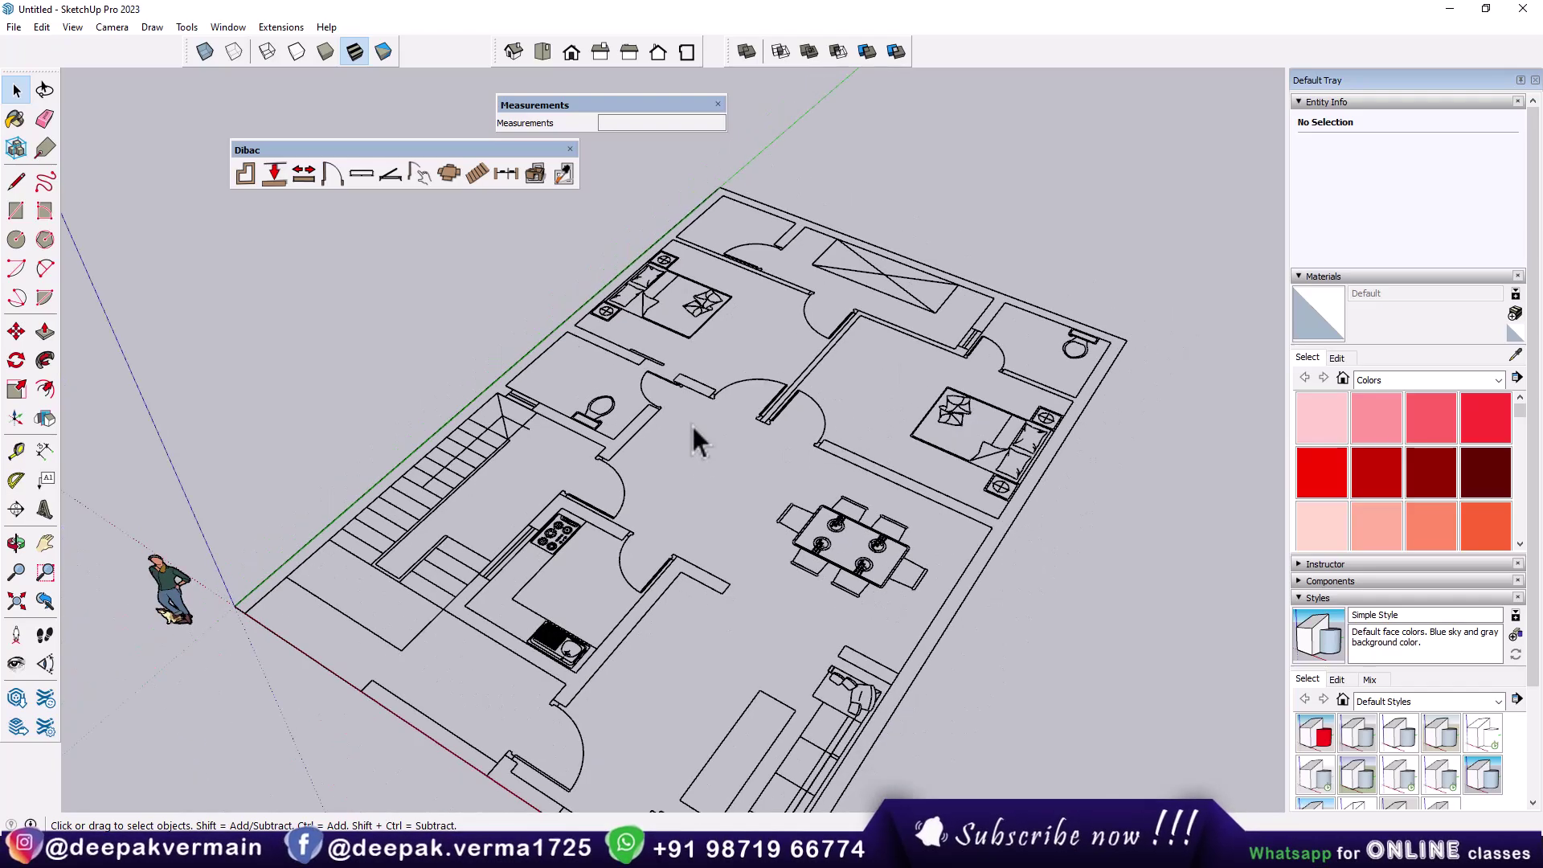
scroll(707, 461, "down", 1)
scroll(712, 522, "down", 1)
scroll(624, 455, "down", 1)
scroll(625, 450, "up", 1)
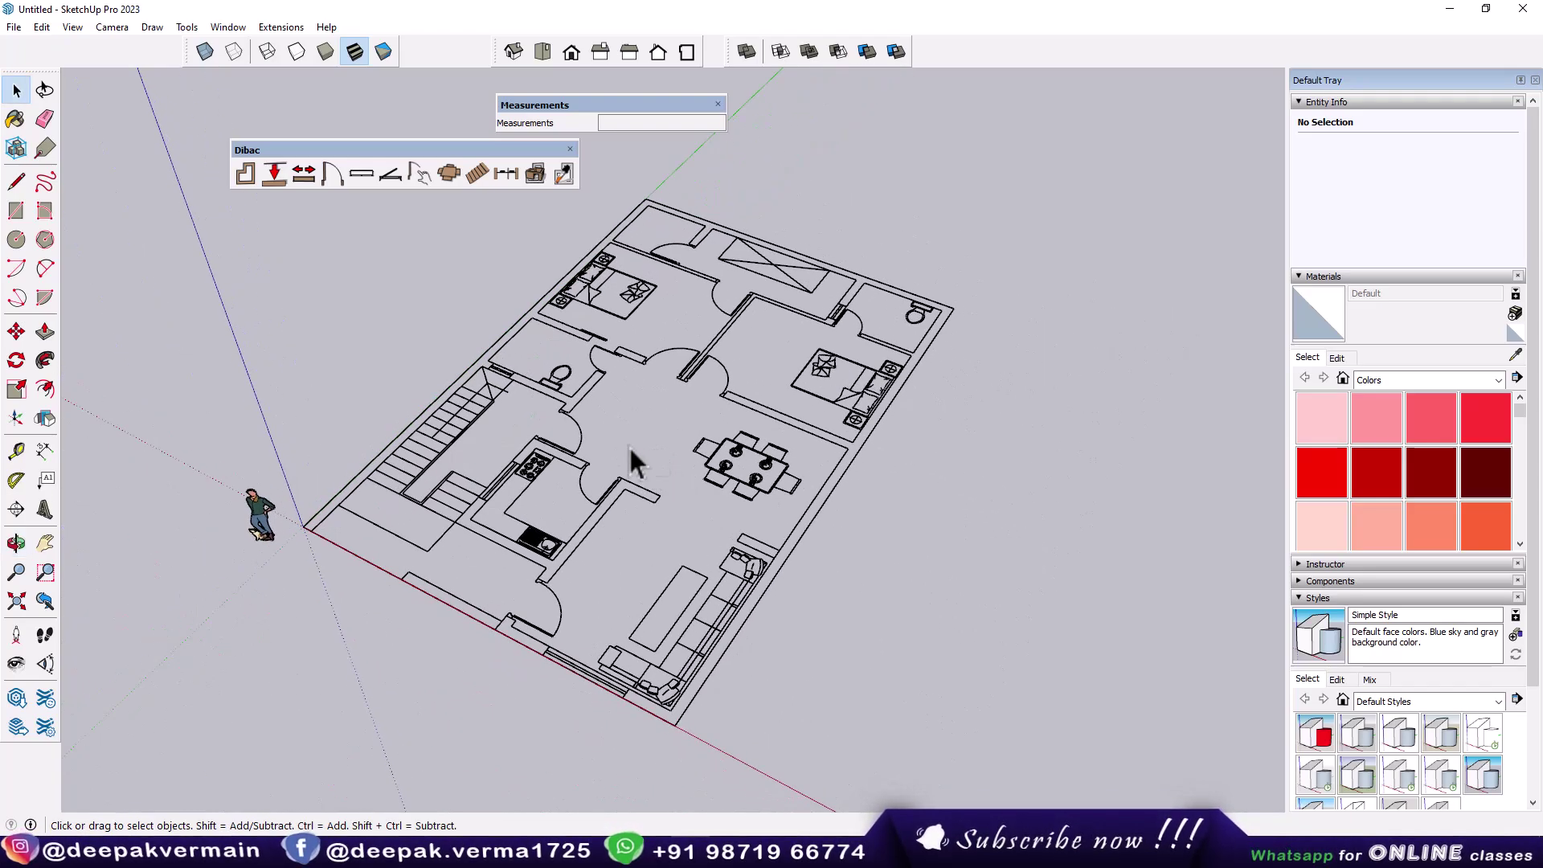
scroll(667, 460, "up", 1)
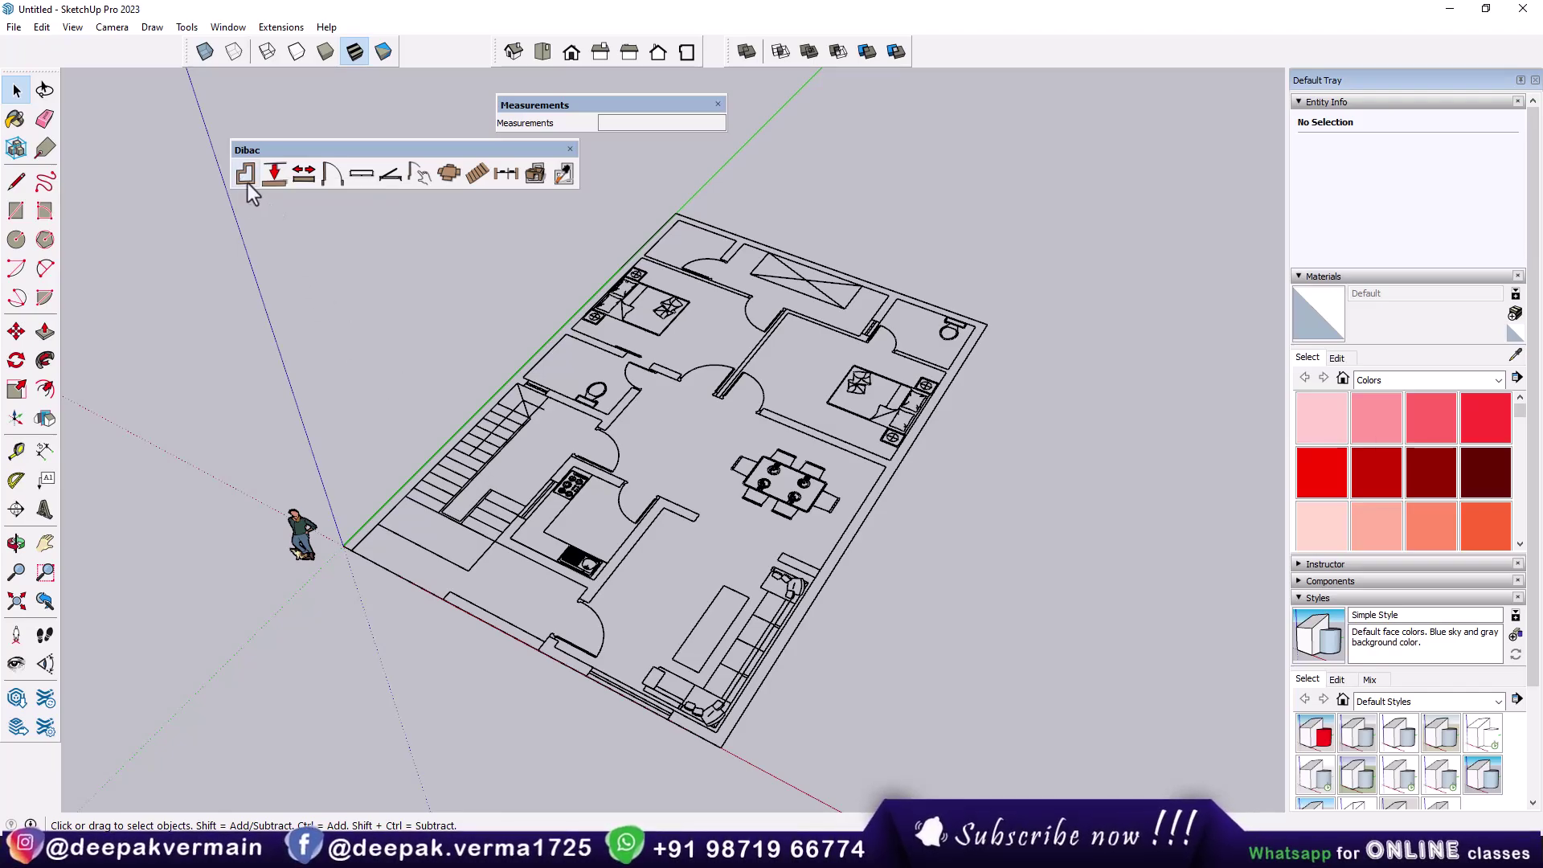
Draw a 9-inch Dibac wall along the plan's left edge
left_click(248, 183)
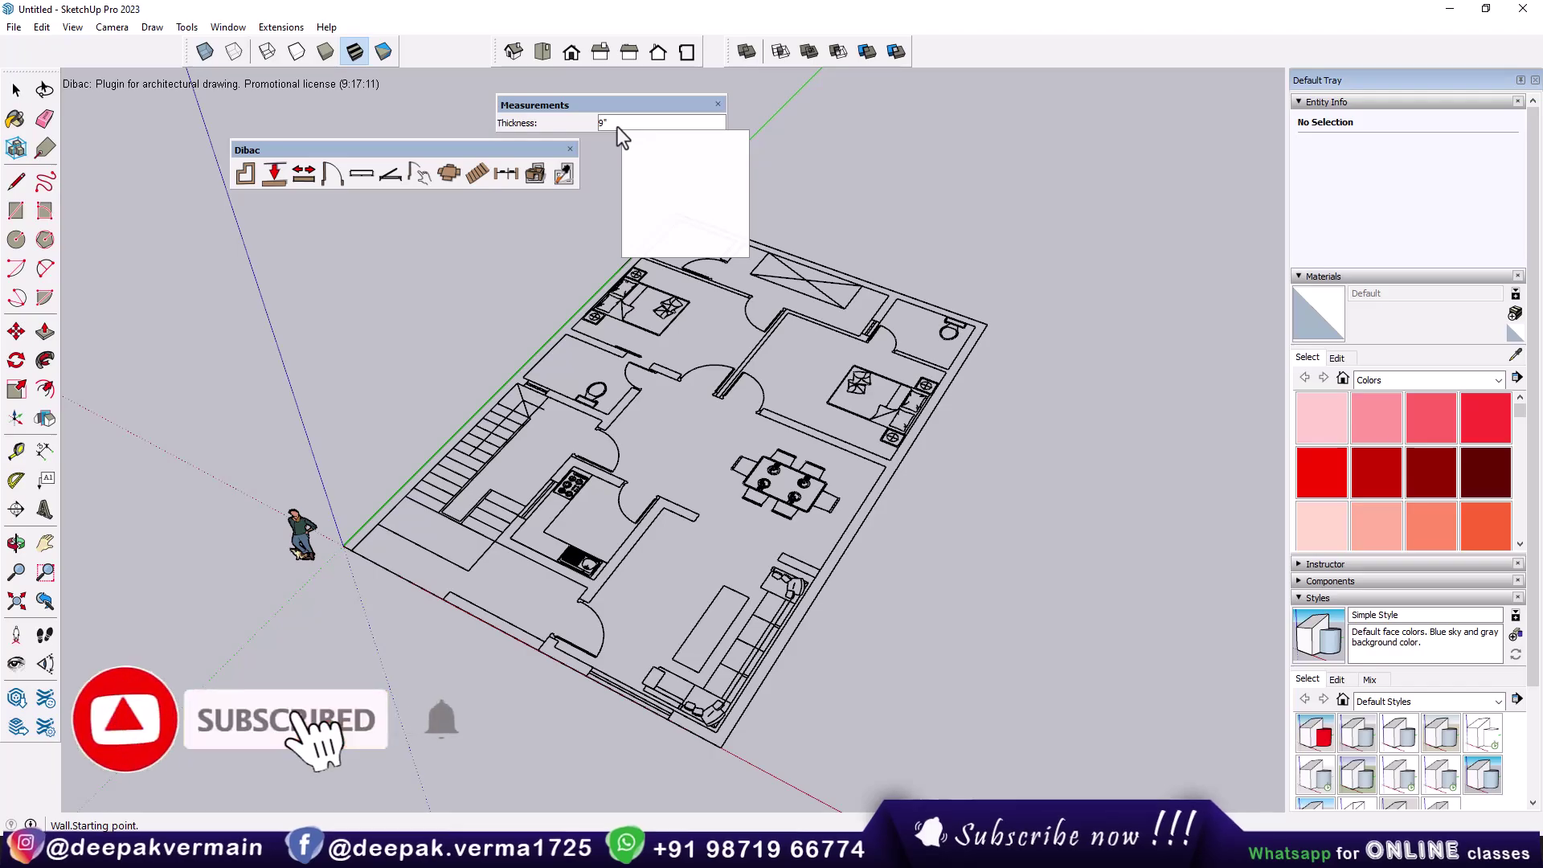
scroll(397, 544, "up", 2)
scroll(397, 544, "up", 2)
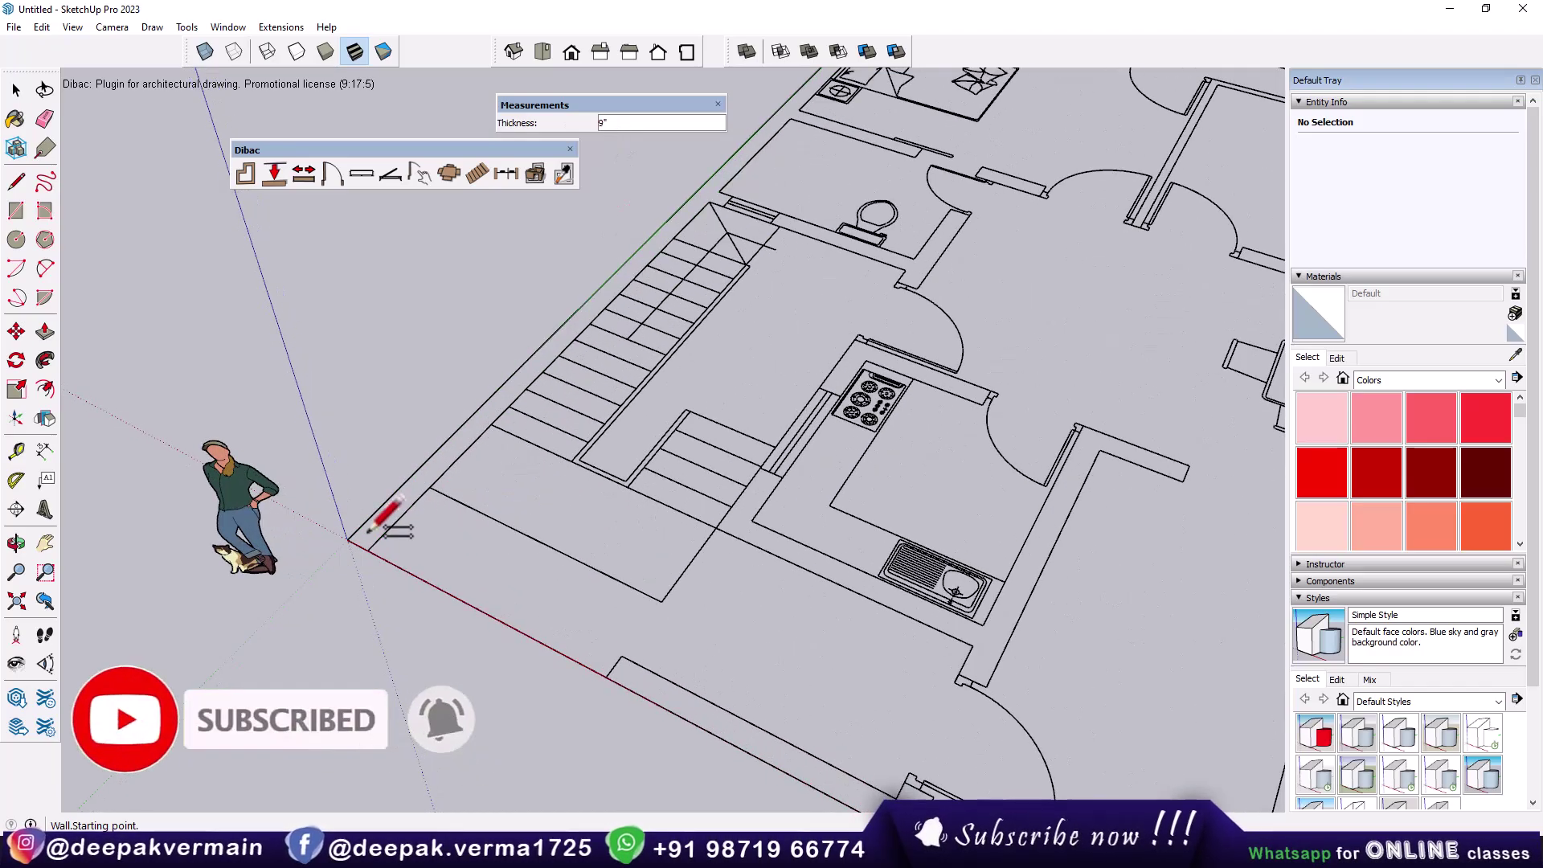
scroll(479, 408, "down", 3)
scroll(611, 306, "down", 2)
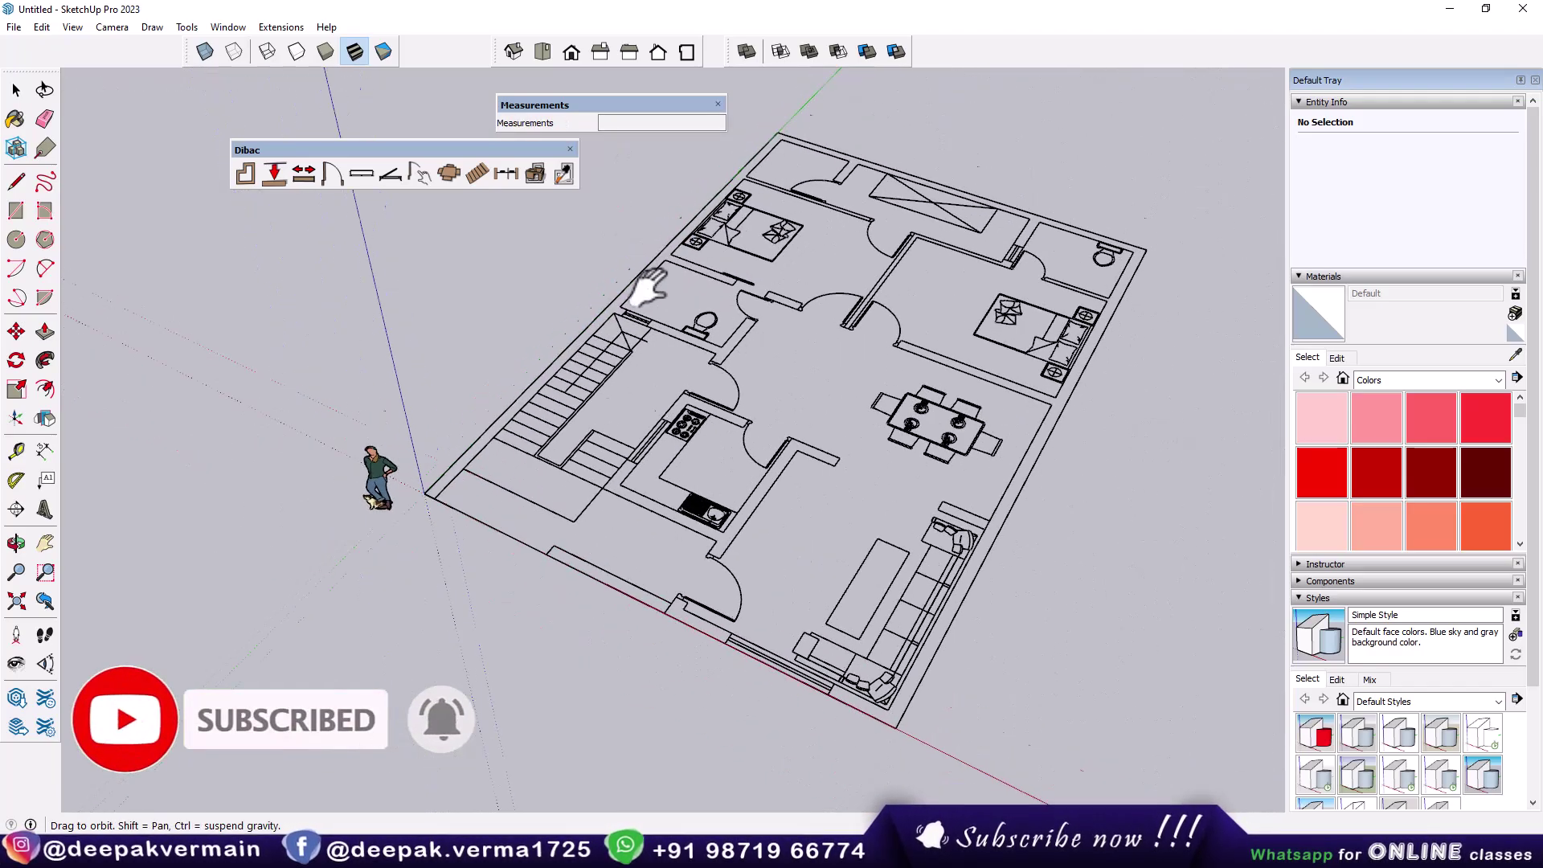
scroll(707, 276, "up", 3)
scroll(721, 278, "up", 2)
left_click(721, 278)
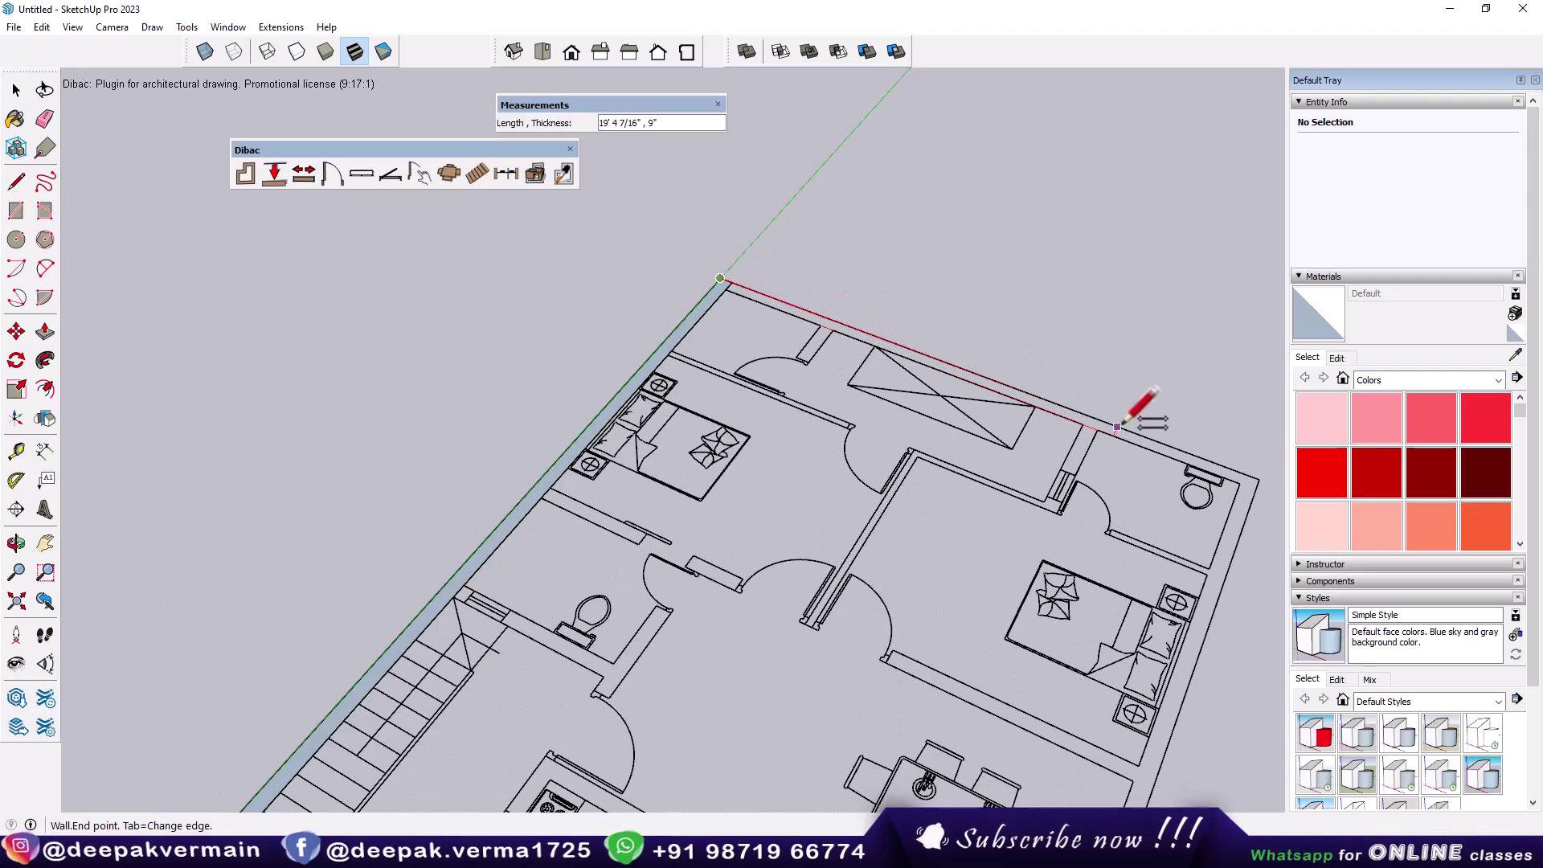
scroll(1045, 330, "up", 2)
scroll(1109, 362, "up", 2)
Continue the 9" walls down the right edge and along the front to the door opening
middle_click_drag(1050, 442, 1122, 297)
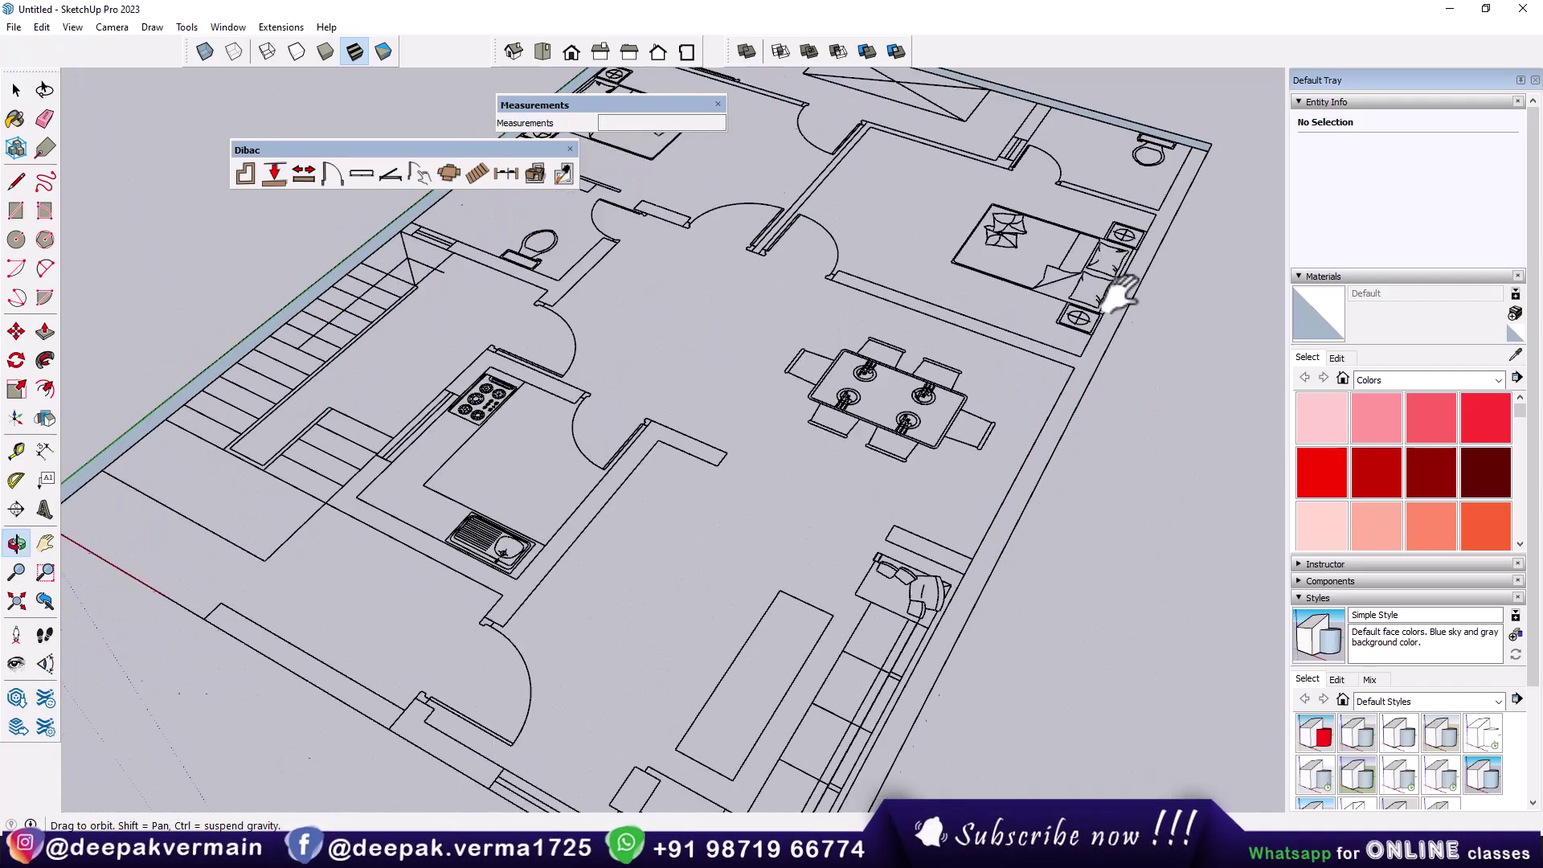
scroll(923, 679, "down", 3)
middle_click_drag(922, 678, 867, 729)
left_click(884, 697)
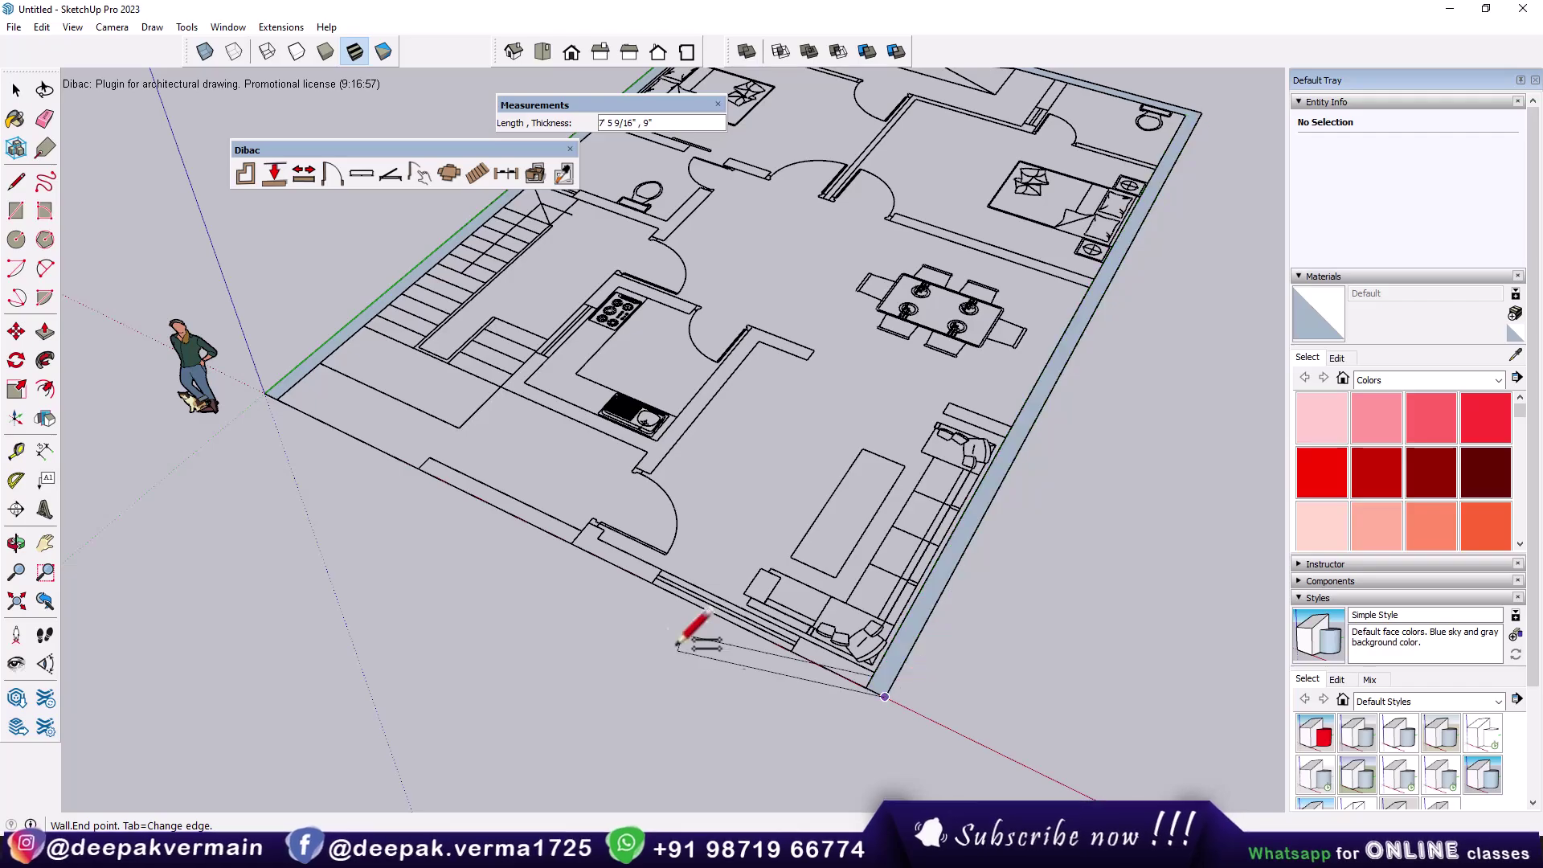
scroll(571, 549, "up", 2)
left_click(572, 537)
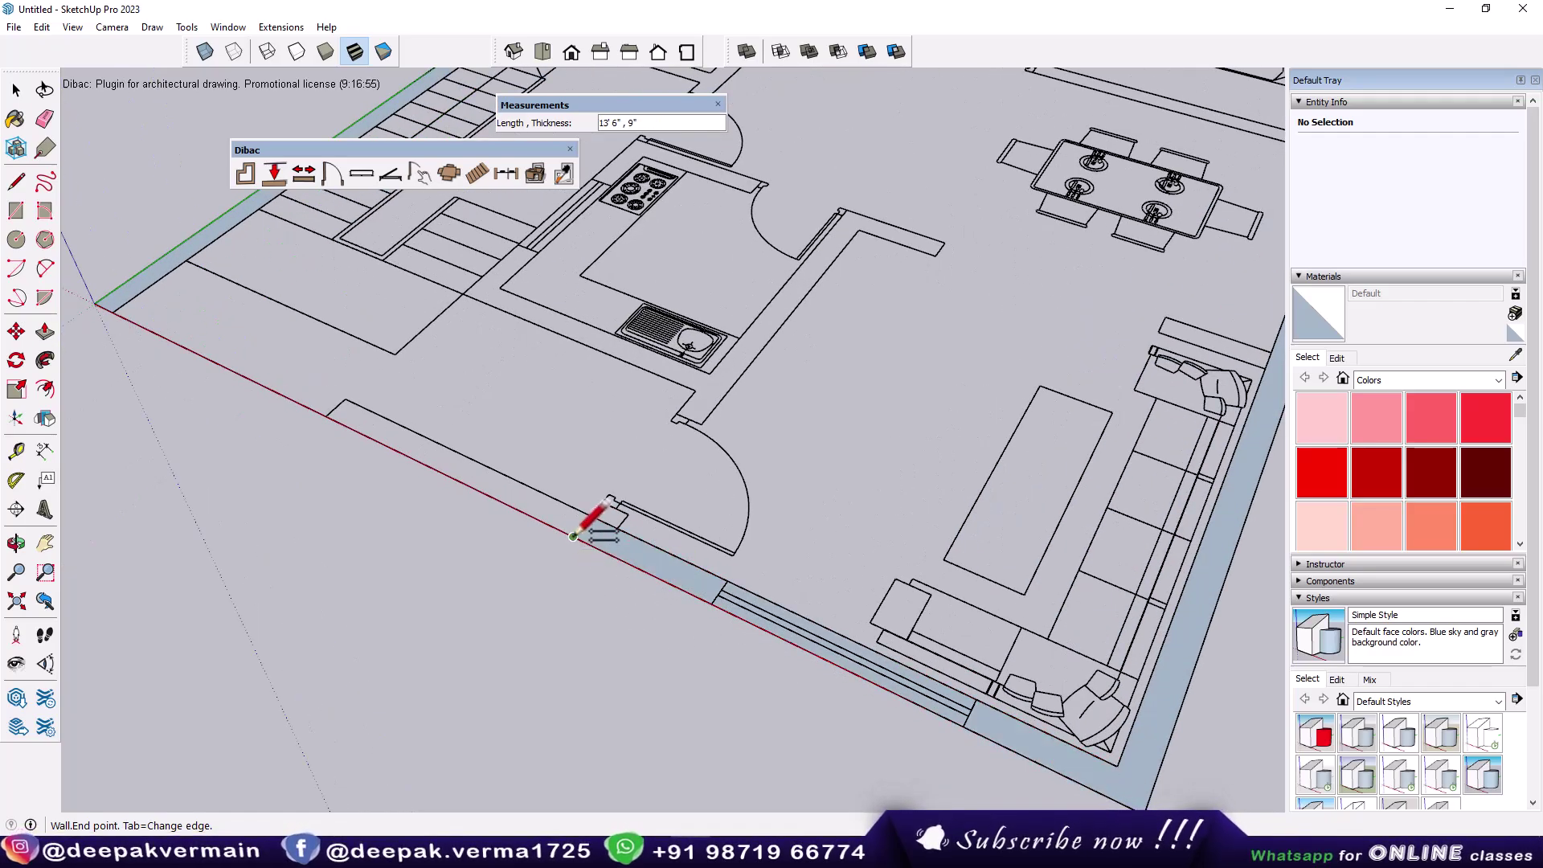
left_click(603, 501)
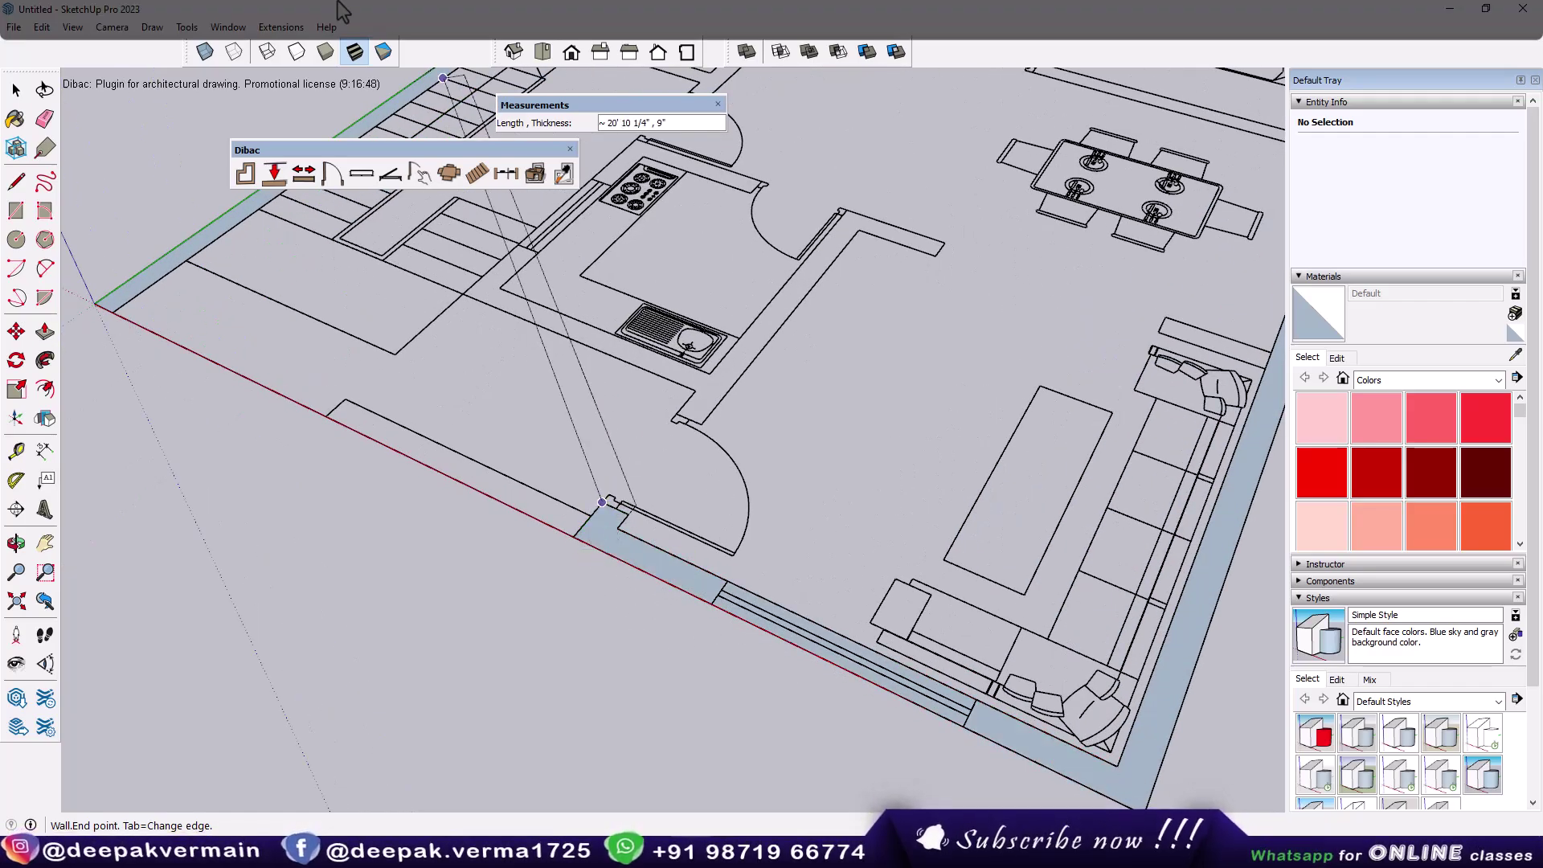
left_click(545, 51)
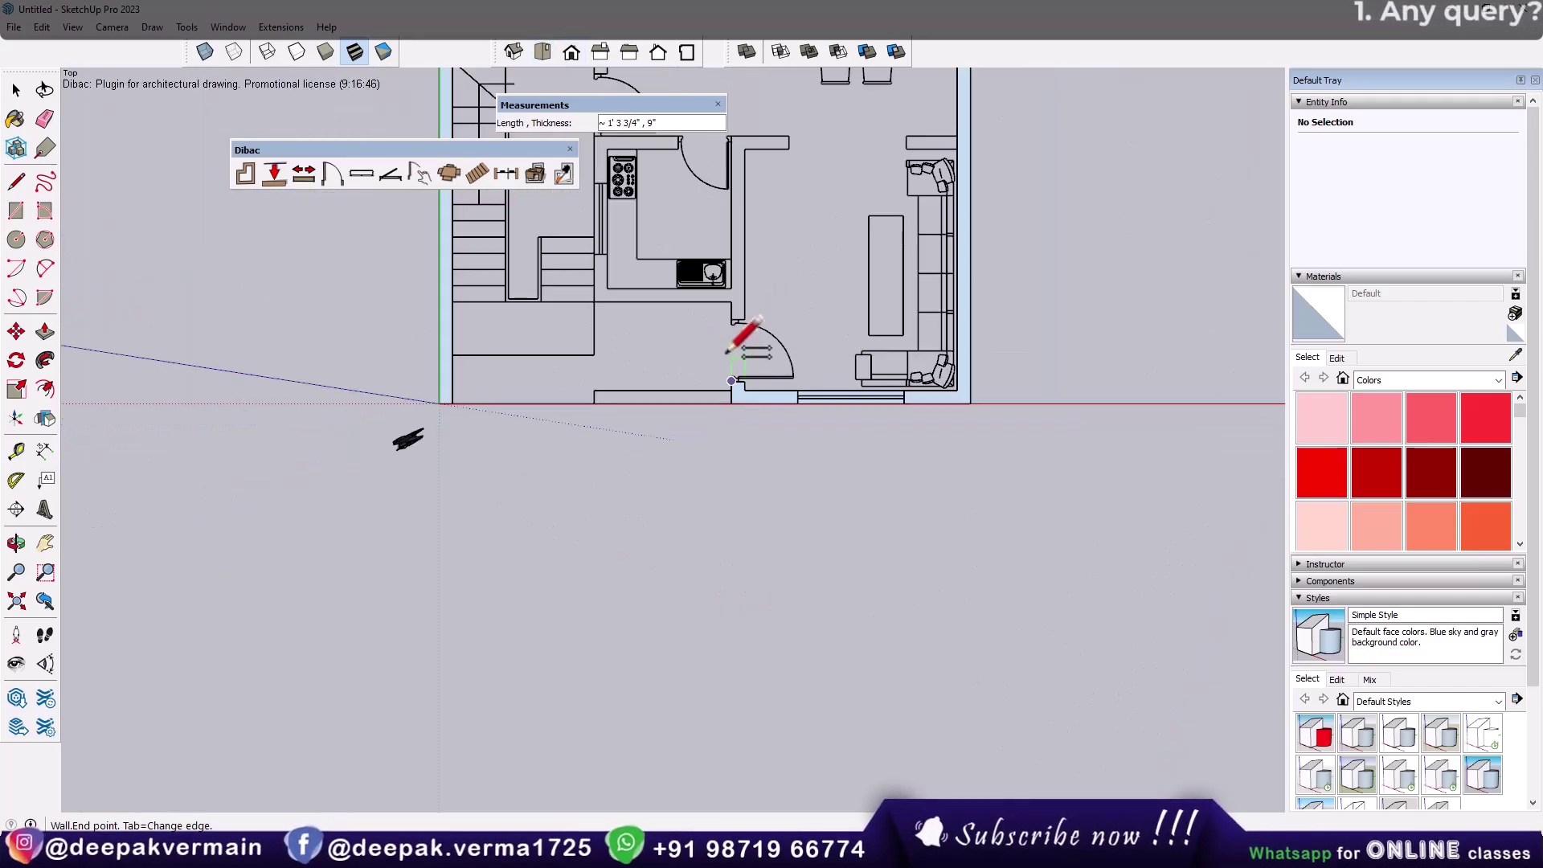
Switch the camera to Parallel Projection and frame the kitchen area
left_click(112, 26)
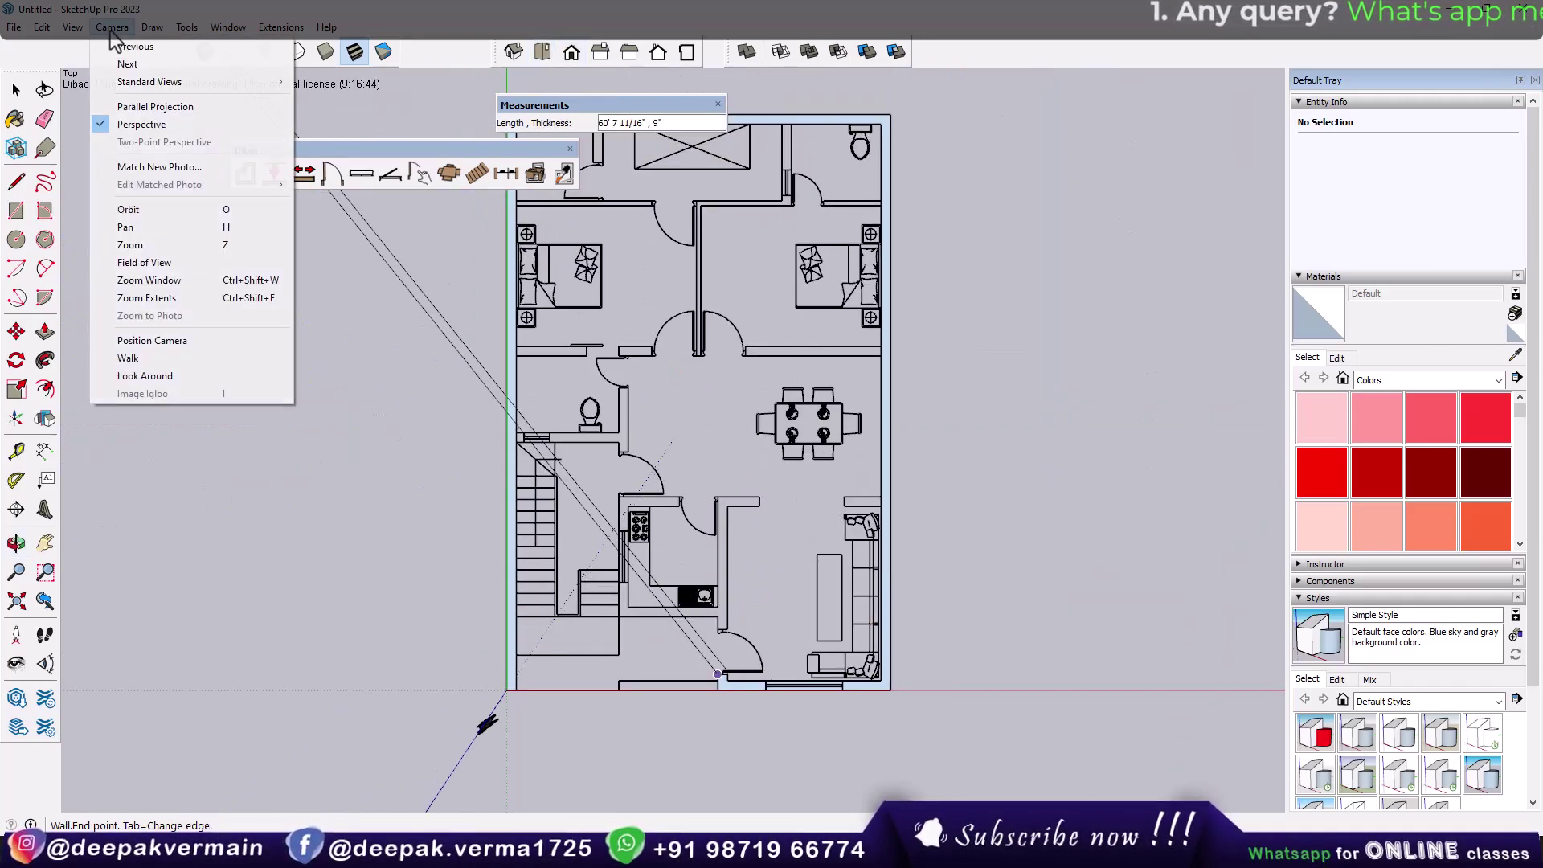
left_click(133, 109)
scroll(731, 723, "up", 3)
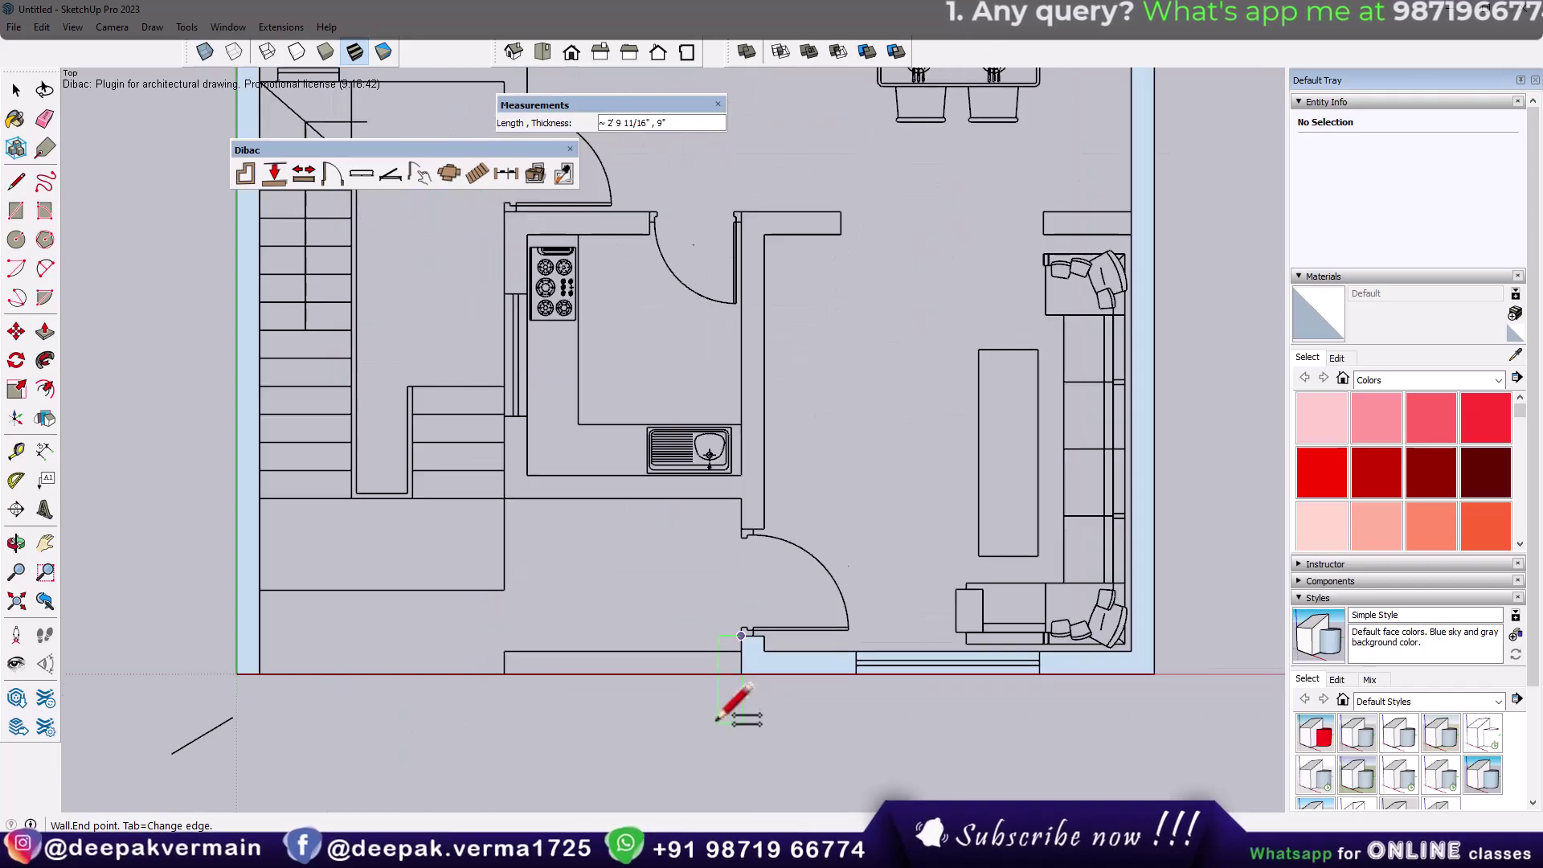
scroll(724, 715, "up", 2)
scroll(748, 623, "up", 2)
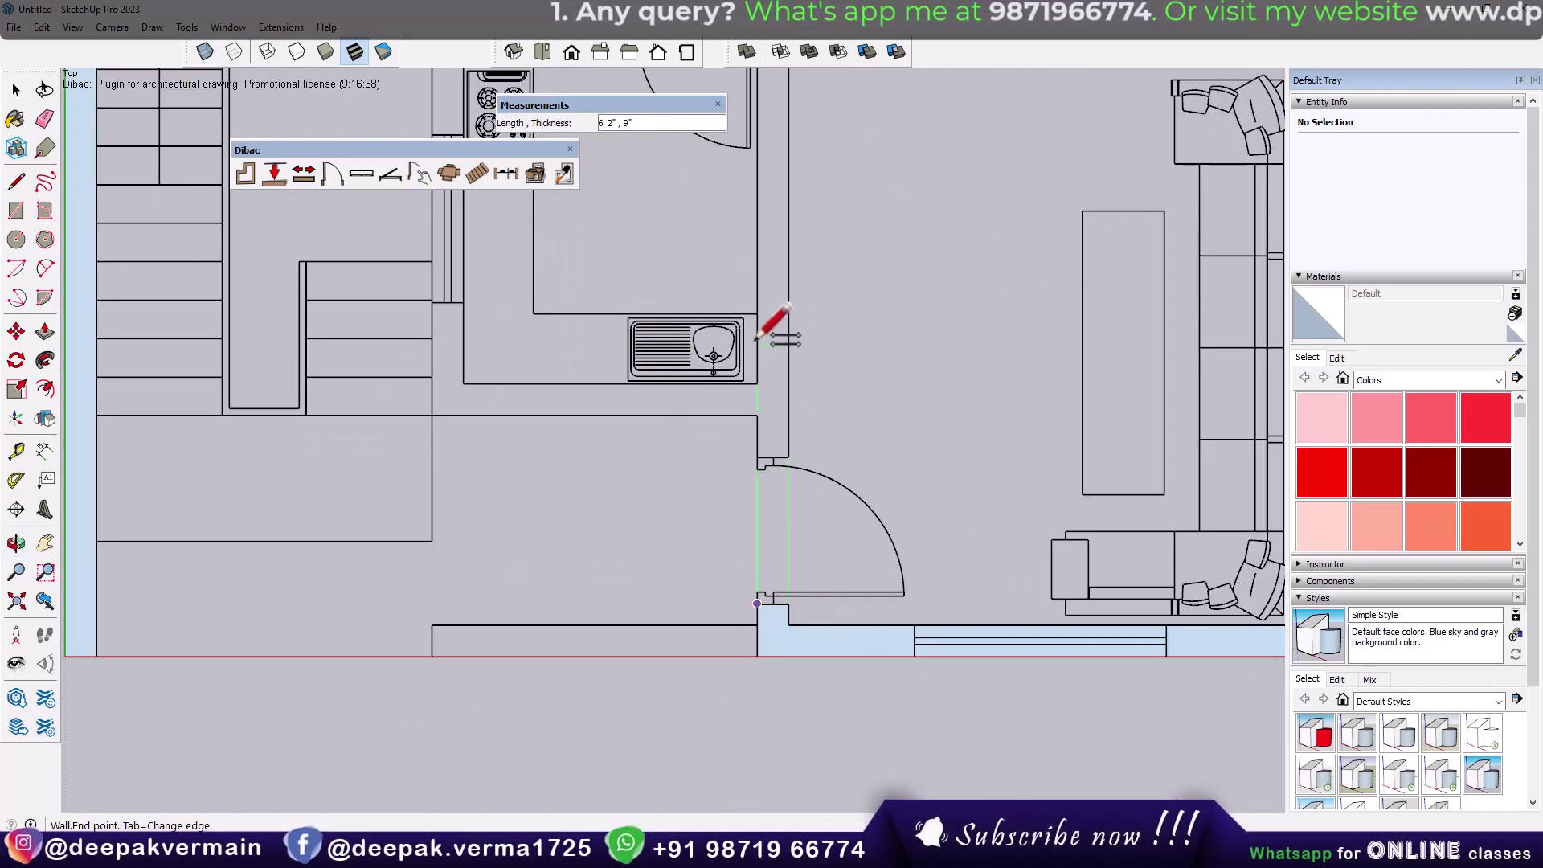
scroll(783, 321, "down", 3)
scroll(792, 303, "down", 1)
middle_click_drag(793, 303, 745, 369, "shift")
scroll(746, 354, "up", 3)
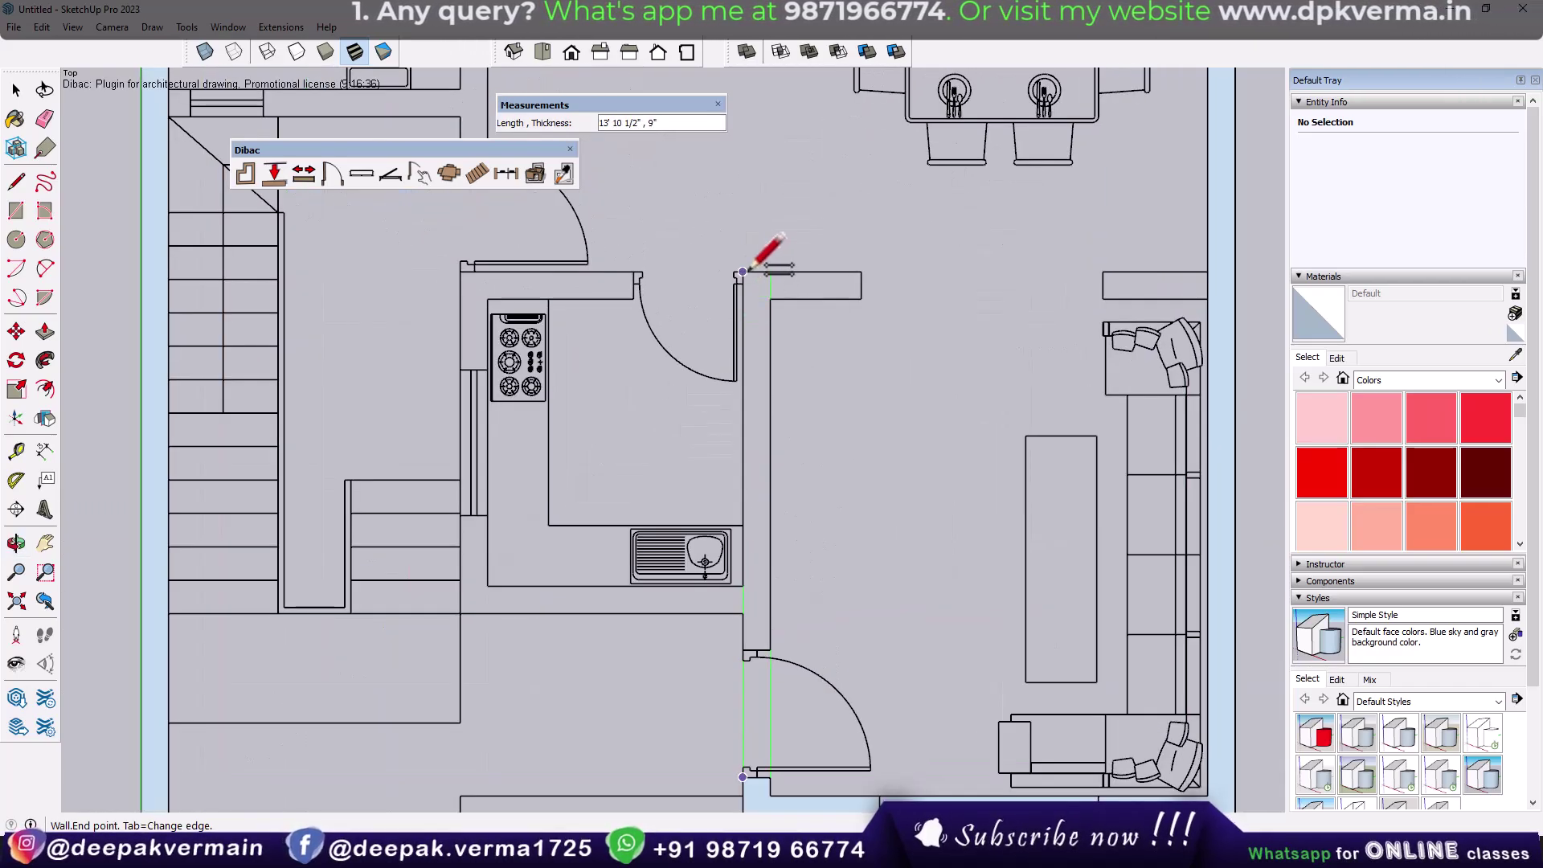
Draw 9" walls to the kitchen's top corner and along the living room's top
left_click(742, 272)
left_click(1198, 272)
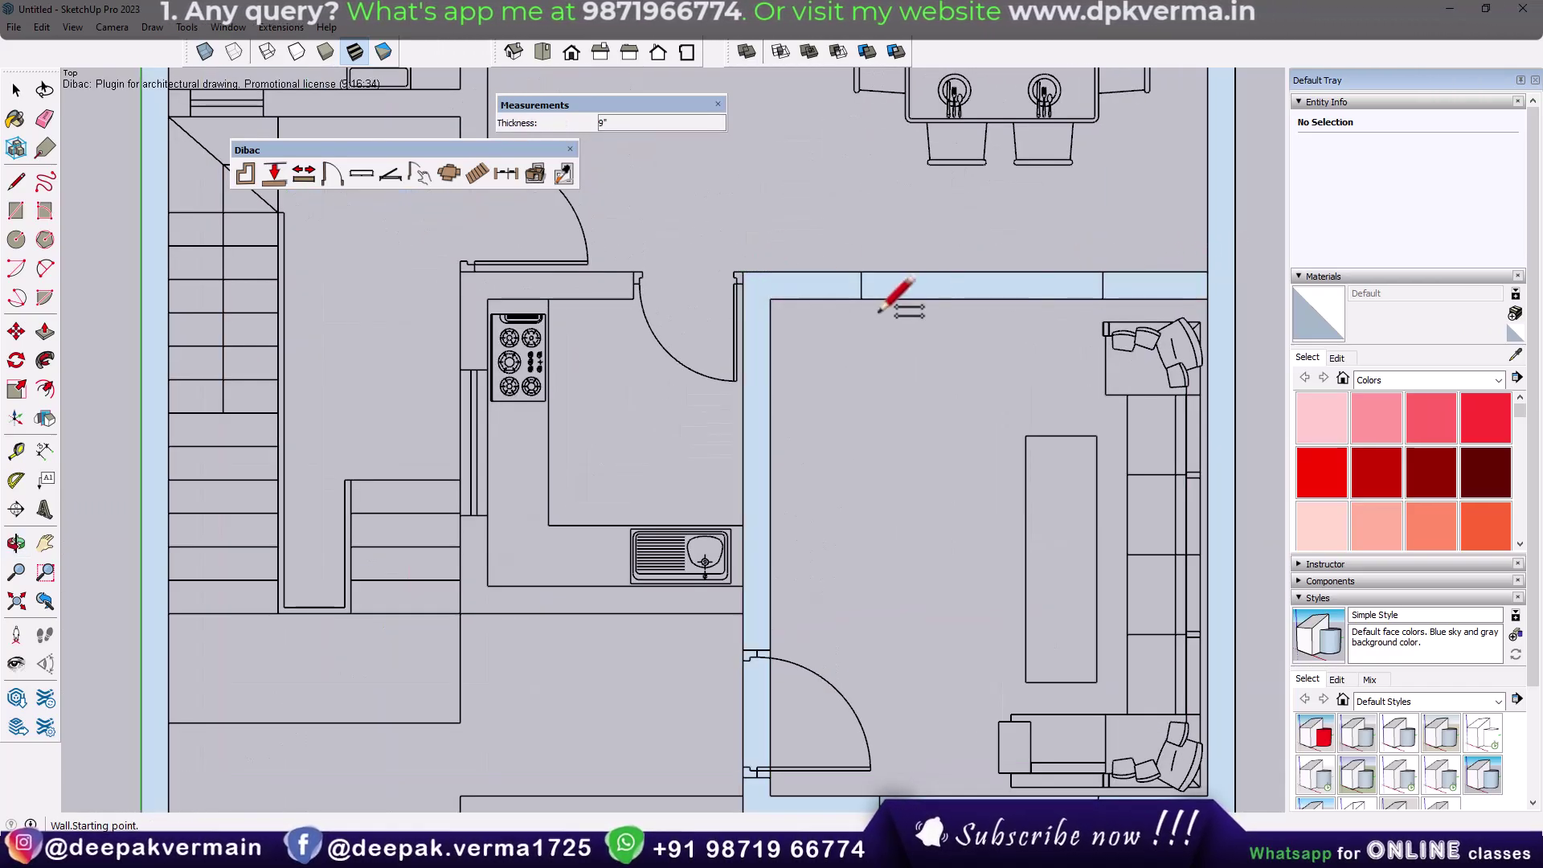
scroll(631, 321, "down", 2)
scroll(678, 316, "up", 1)
scroll(678, 315, "up", 1)
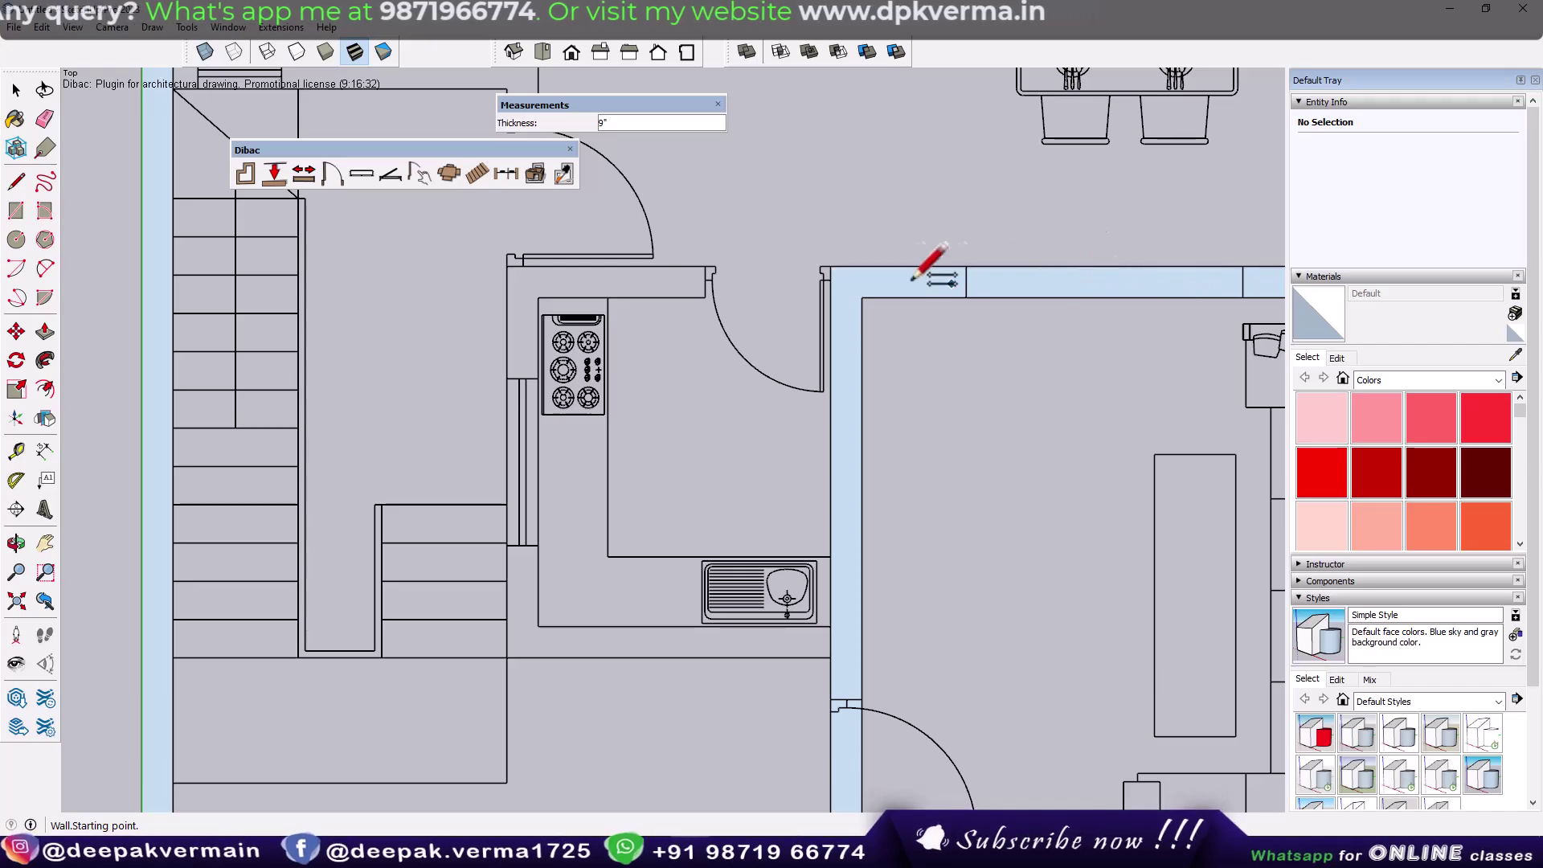
Trace the kitchen's top and left walls, offset below the plan line
left_click(831, 266)
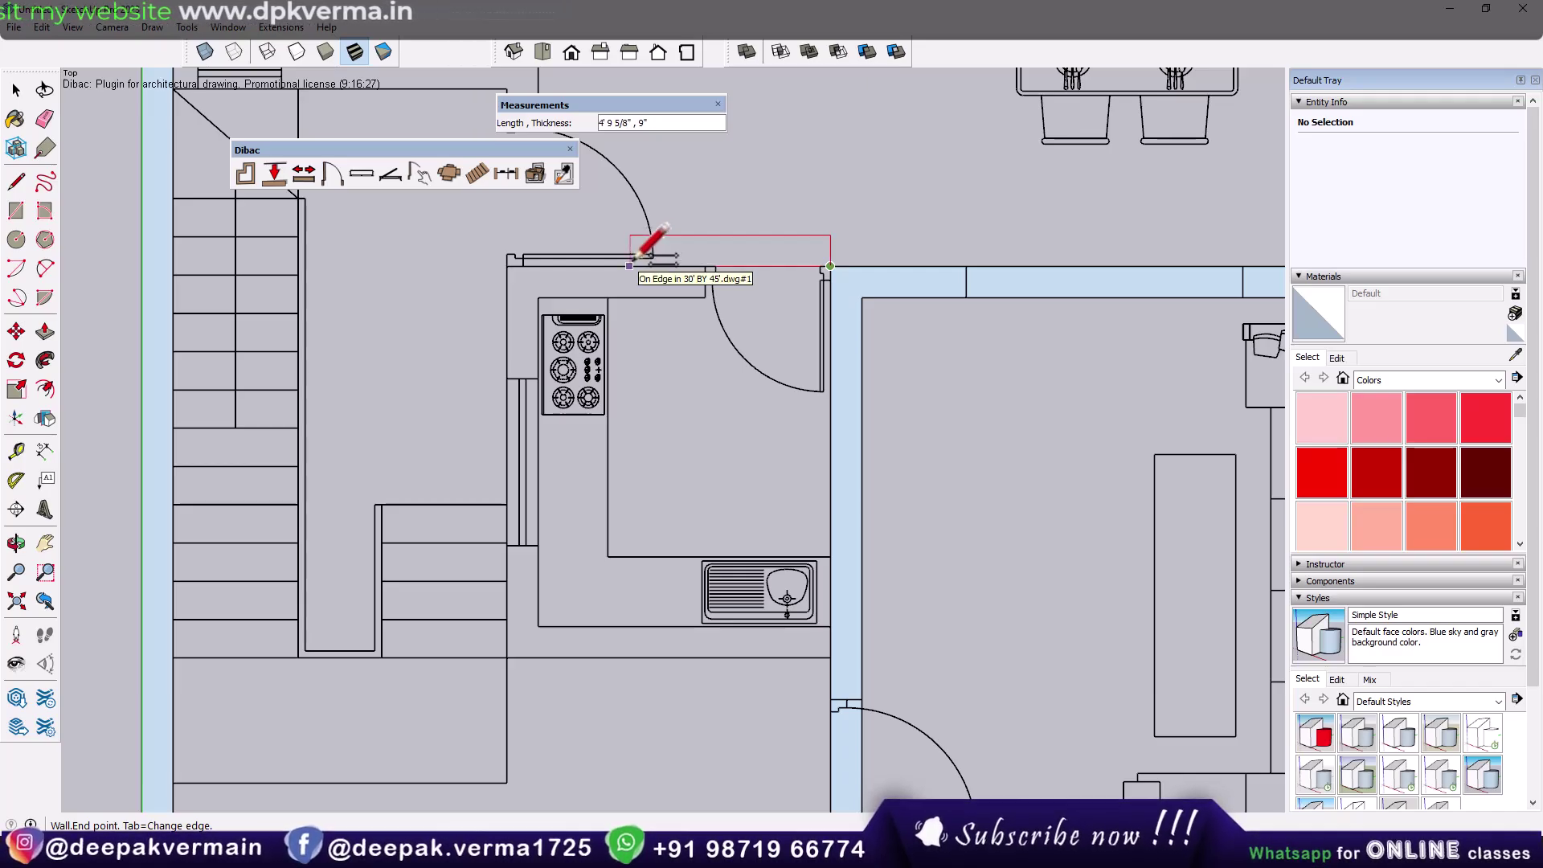
key("Tab")
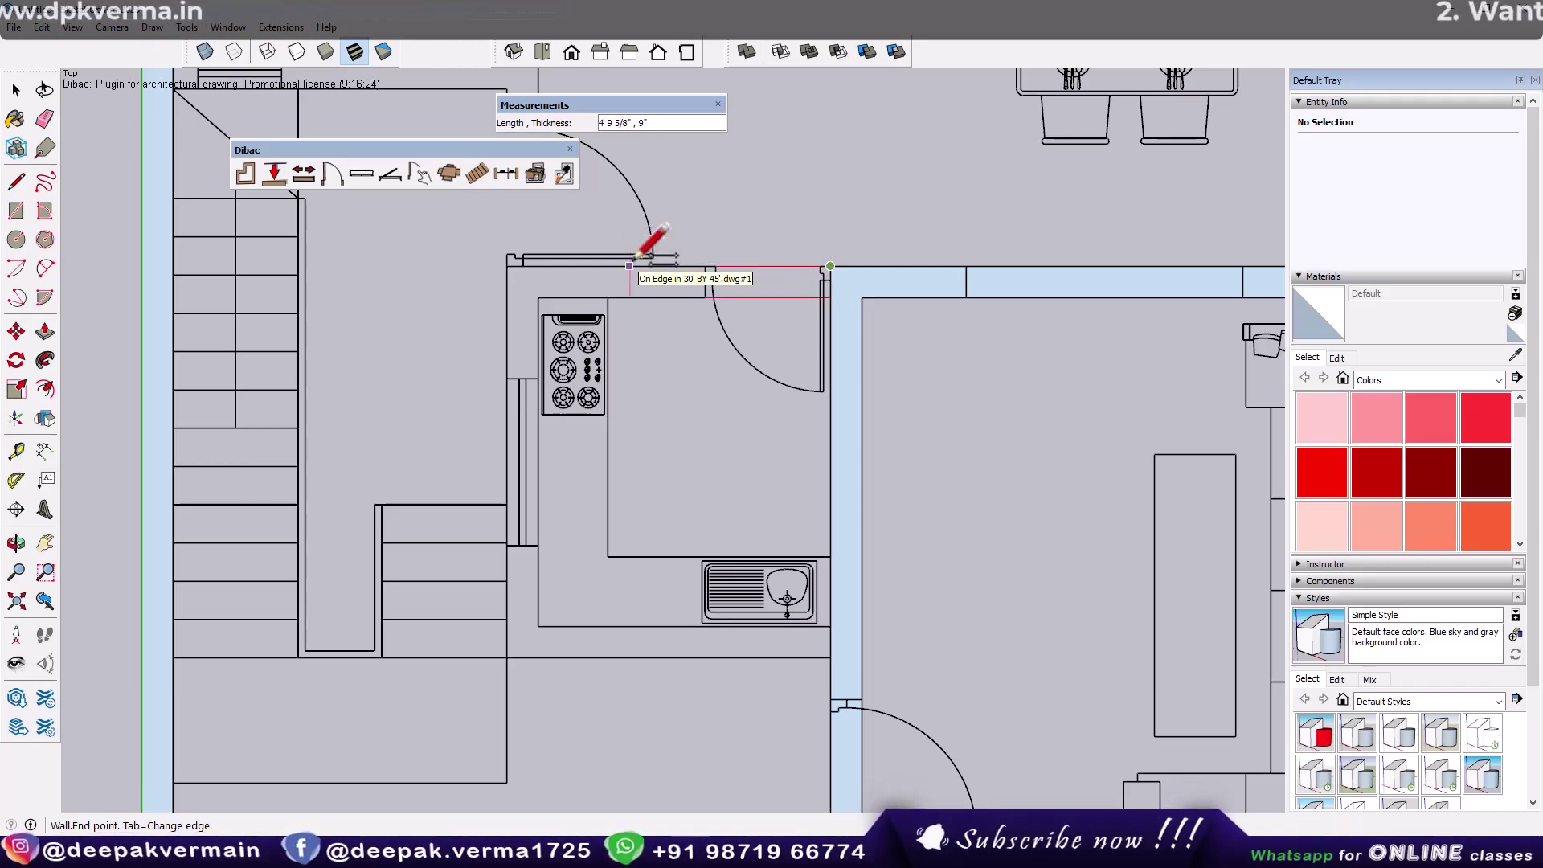
key("Tab")
left_click(506, 265)
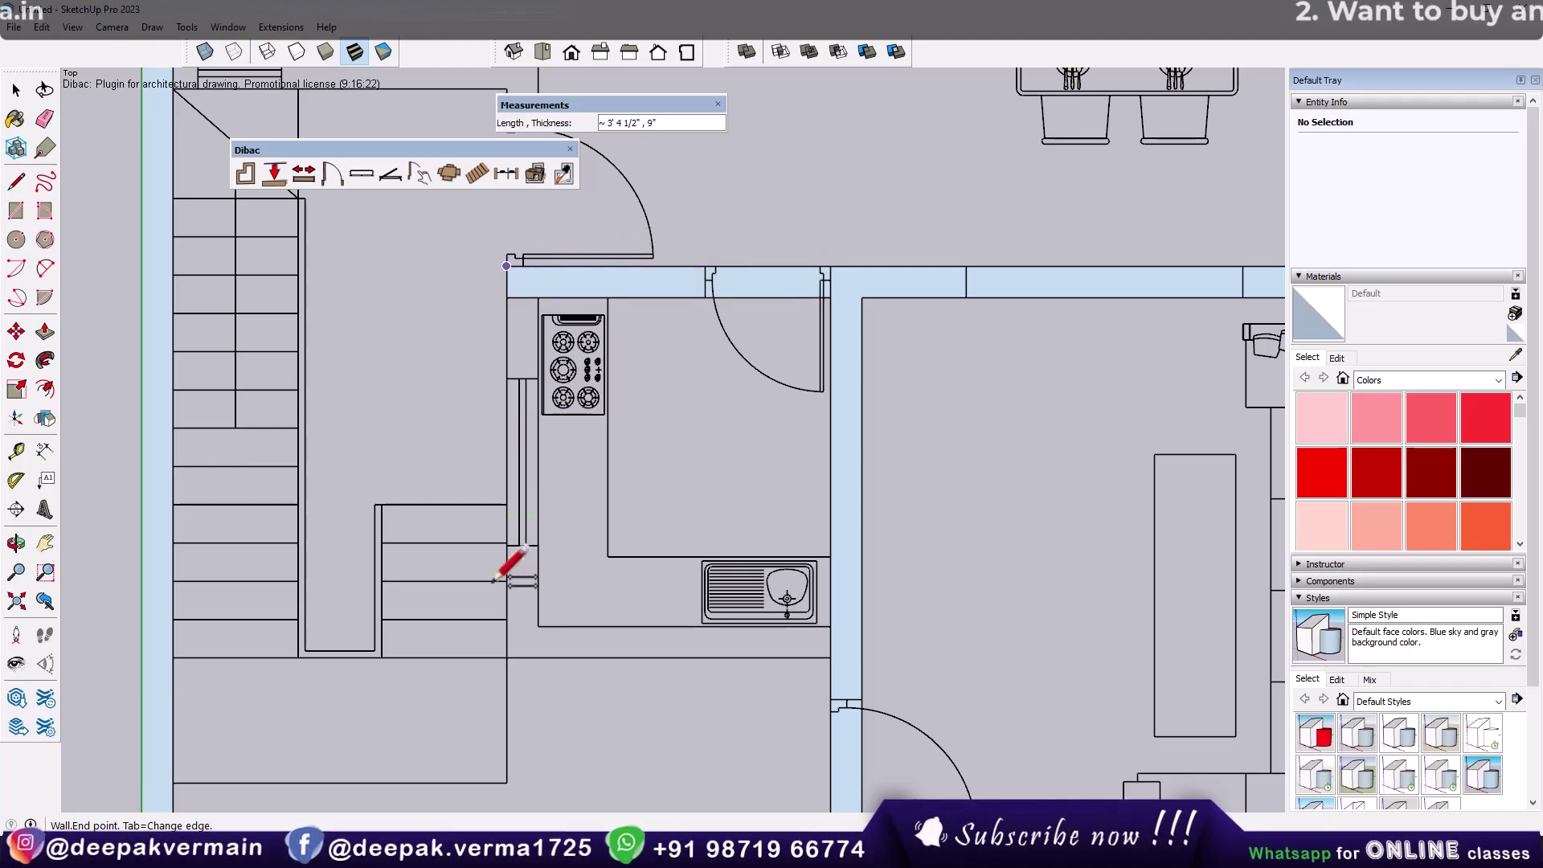
left_click(506, 657)
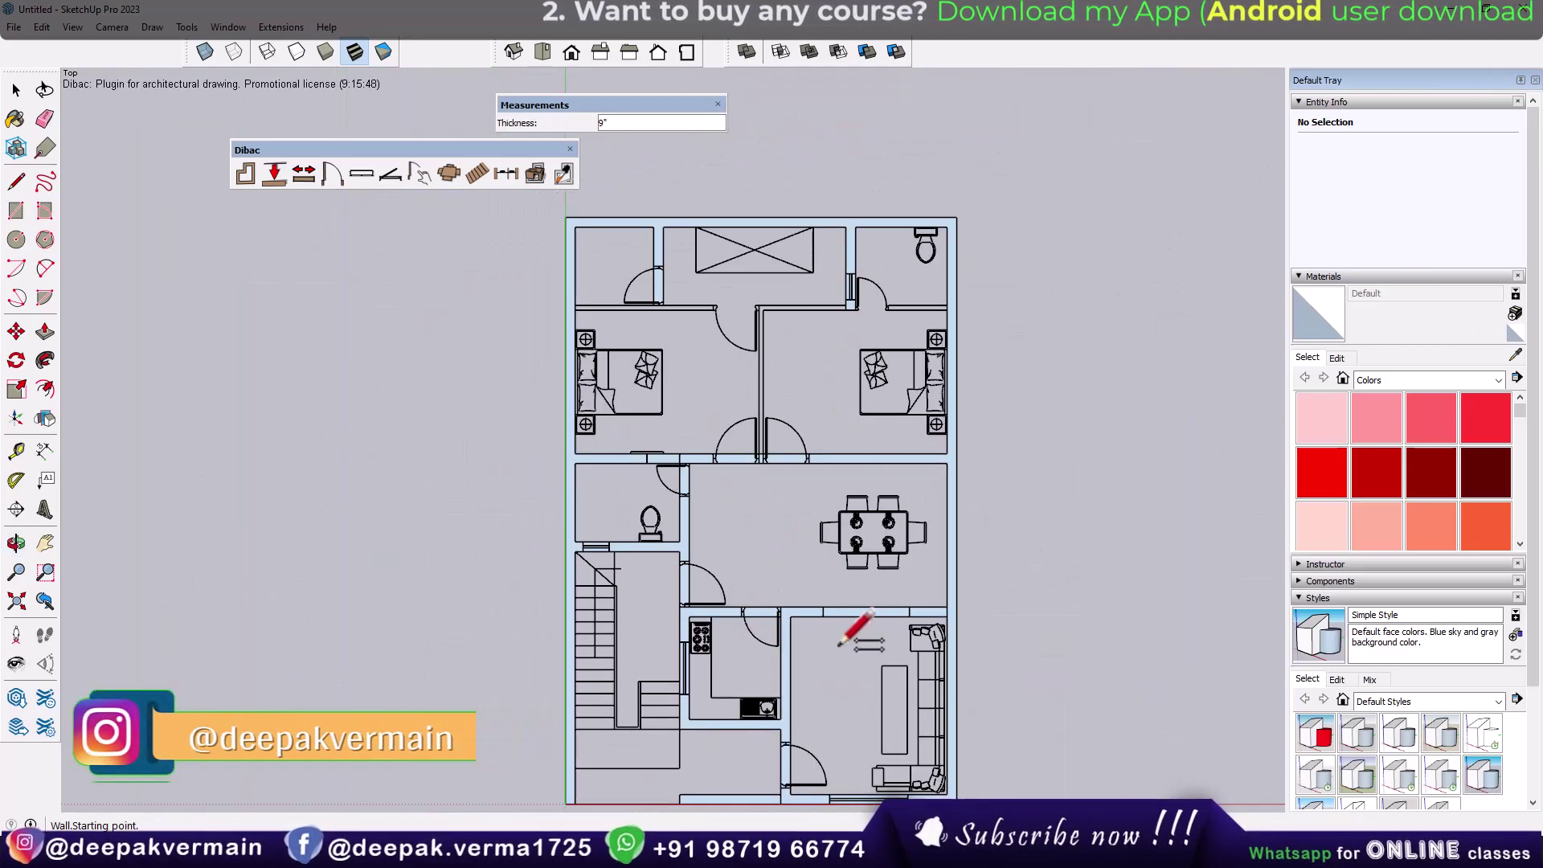
middle_click_drag(807, 664, 805, 590, "shift")
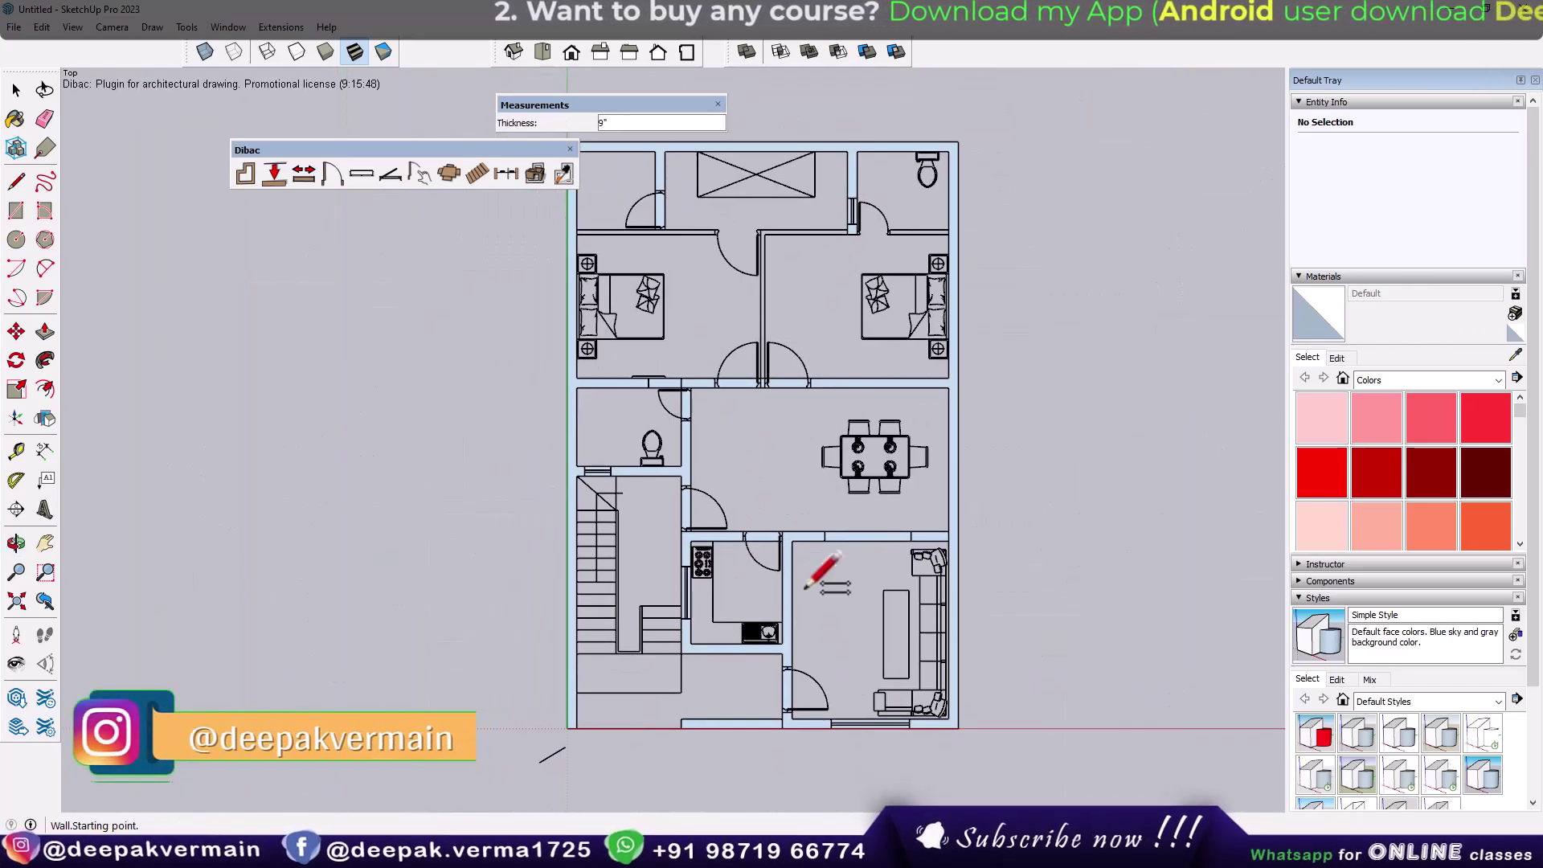
scroll(723, 344, "up", 1)
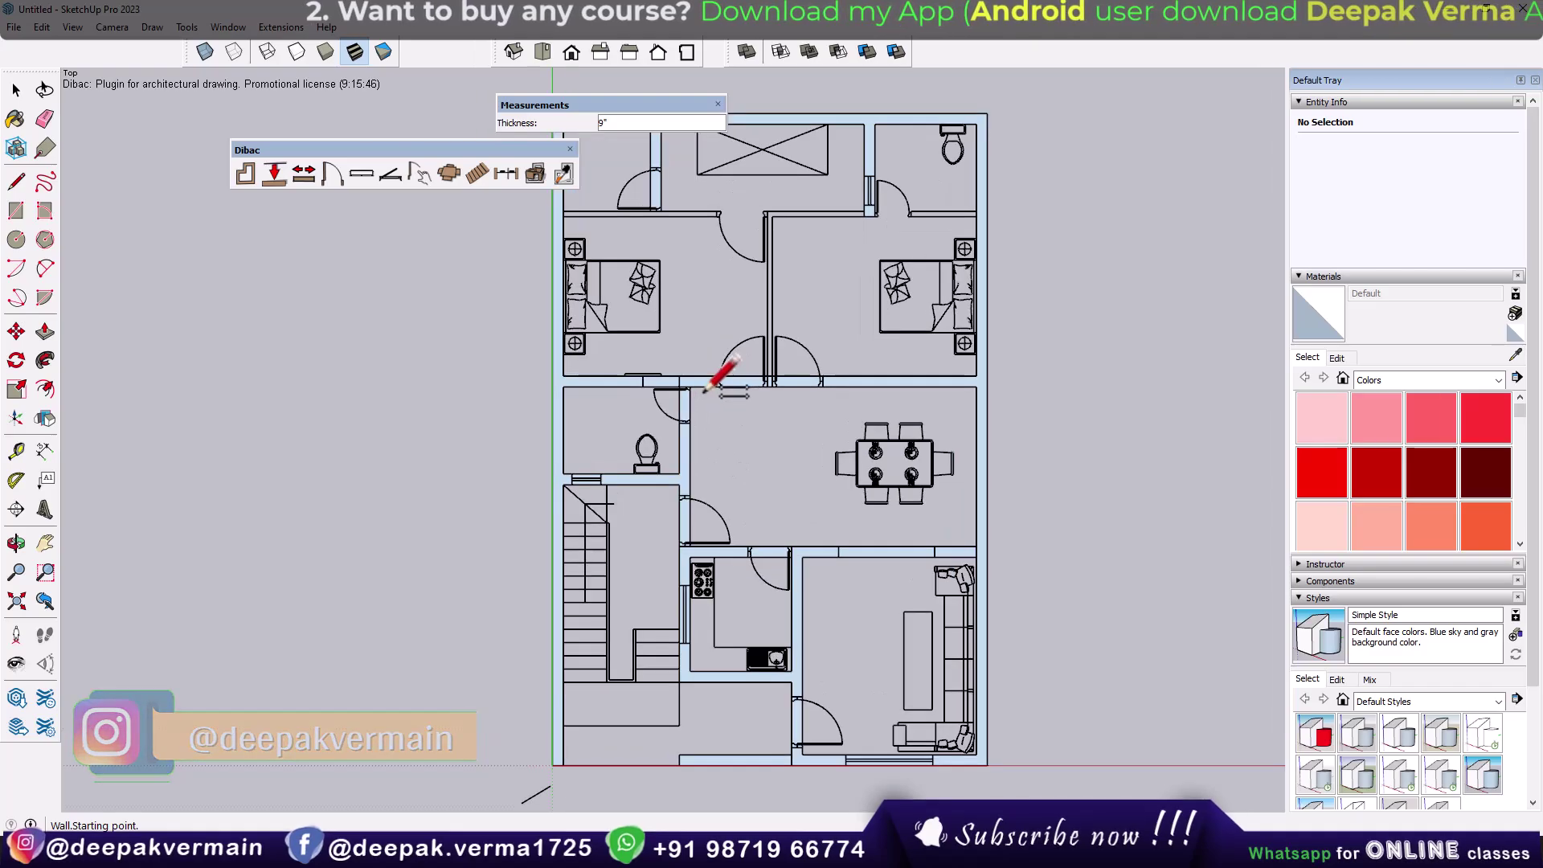
scroll(740, 344, "up", 2)
middle_click_drag(740, 344, 740, 543, "shift")
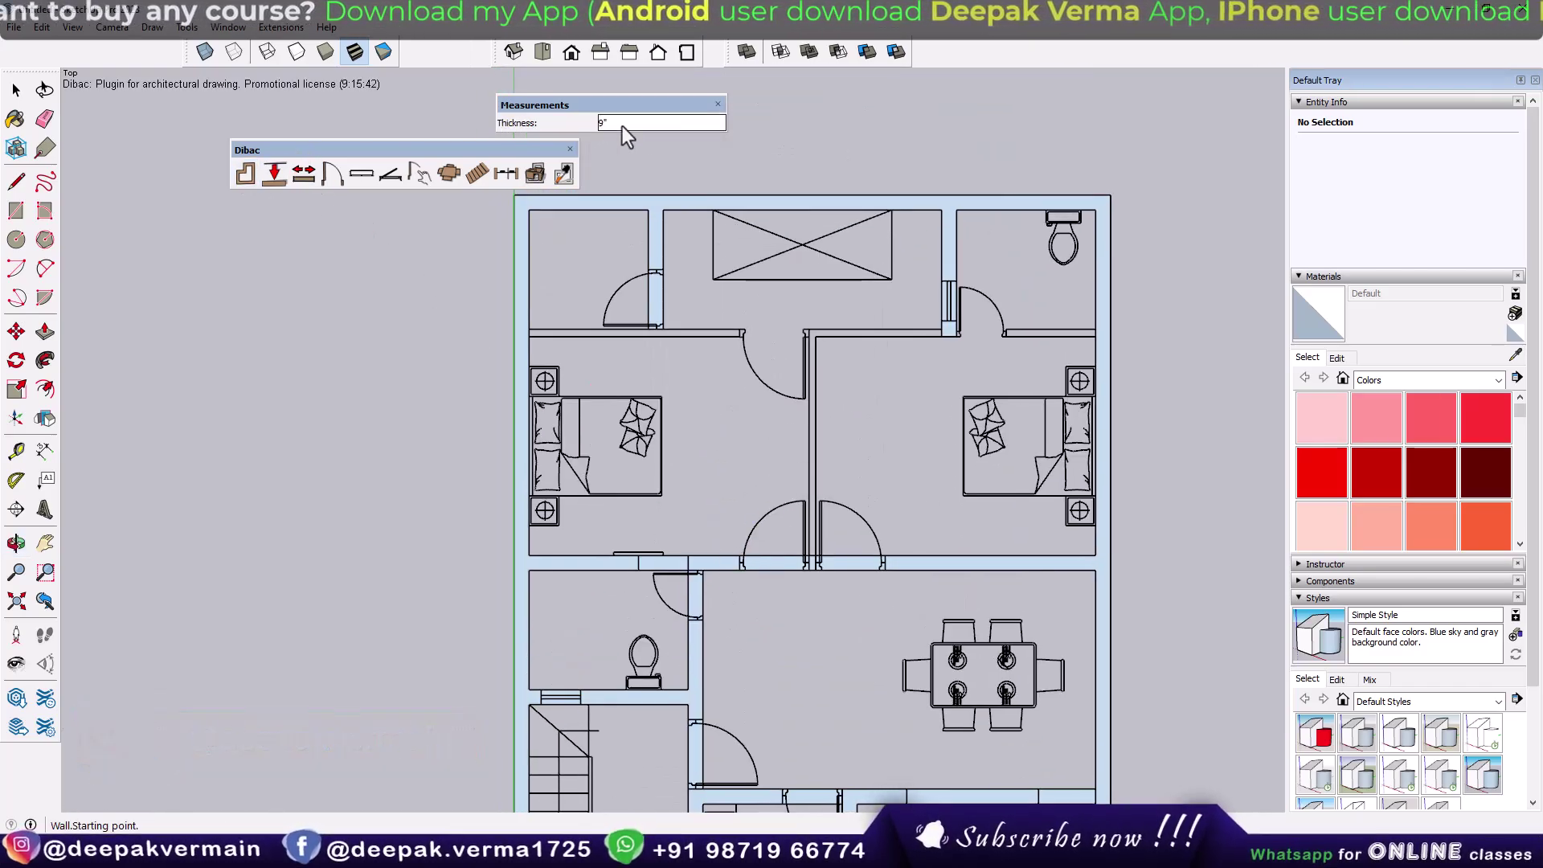
Set wall thickness to 4.5" and draw partitions above and between the bedrooms
type("4.5")
key("Return")
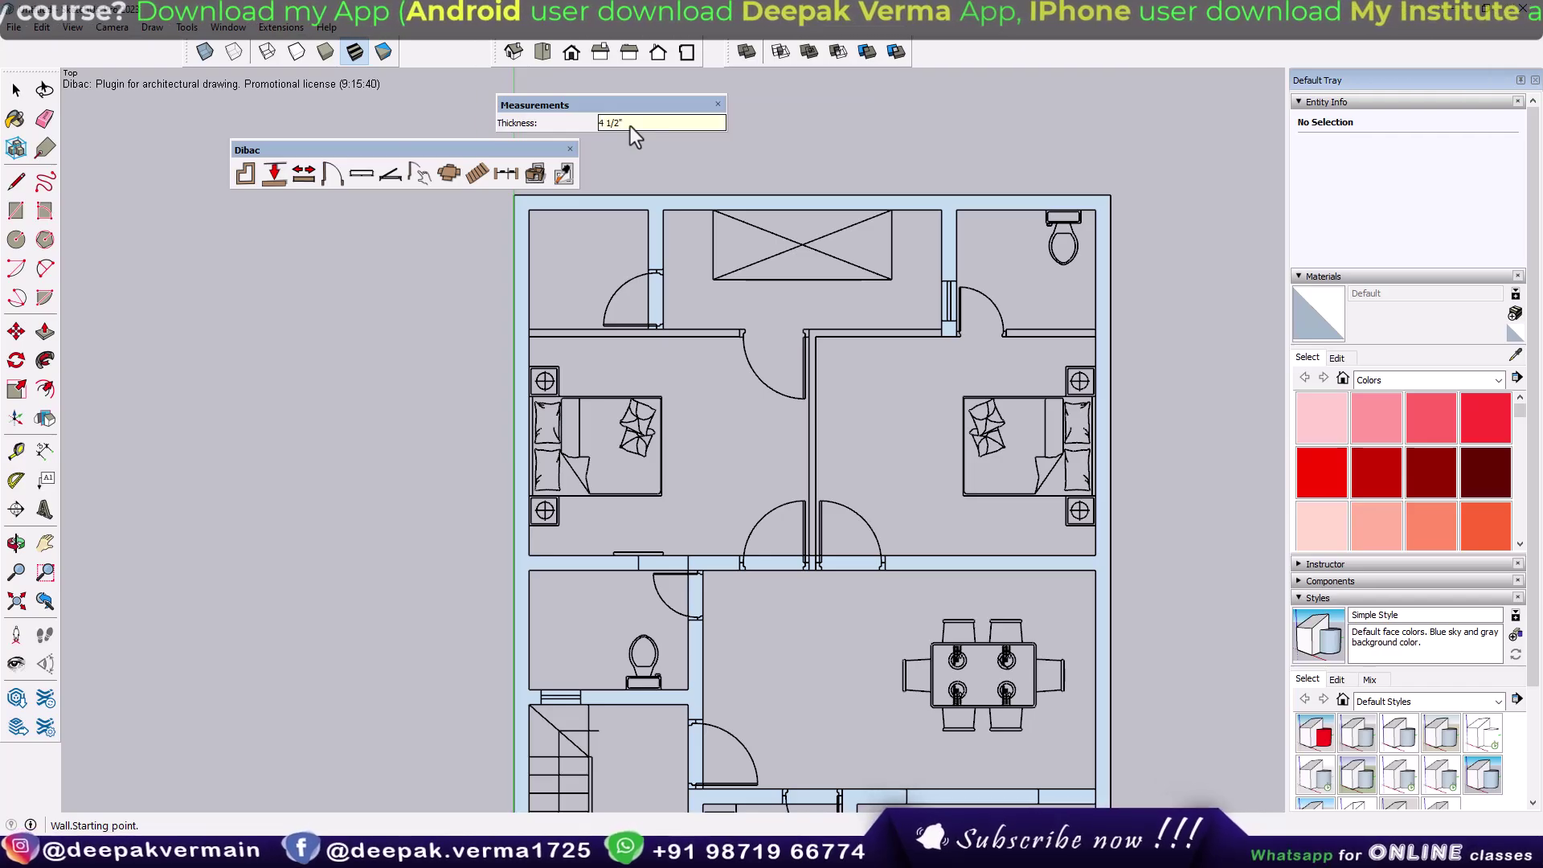
scroll(540, 337, "up", 2)
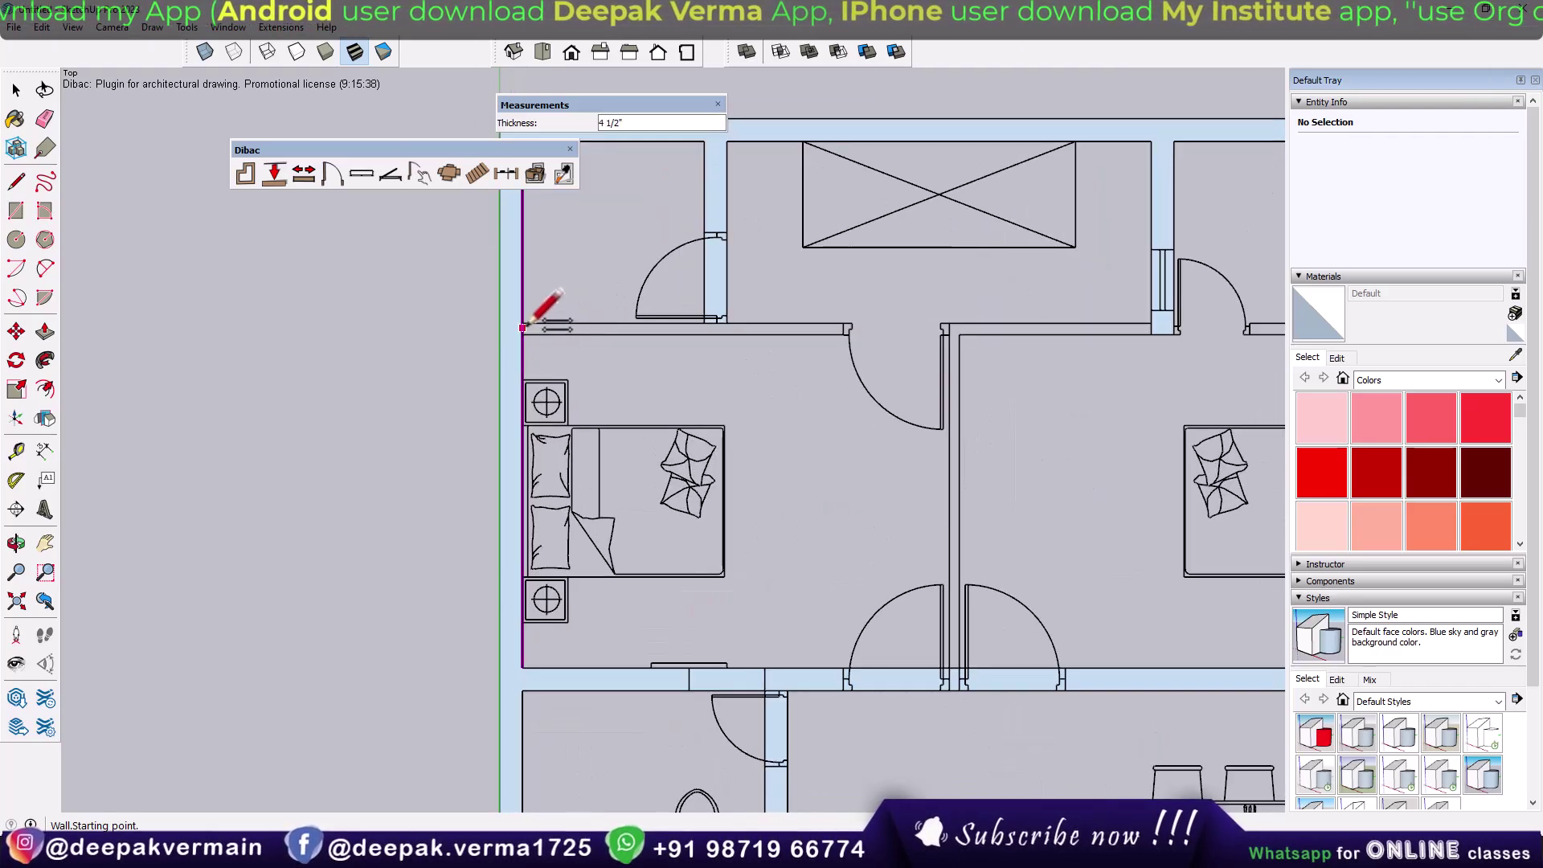
left_click(522, 323)
scroll(804, 306, "down", 2)
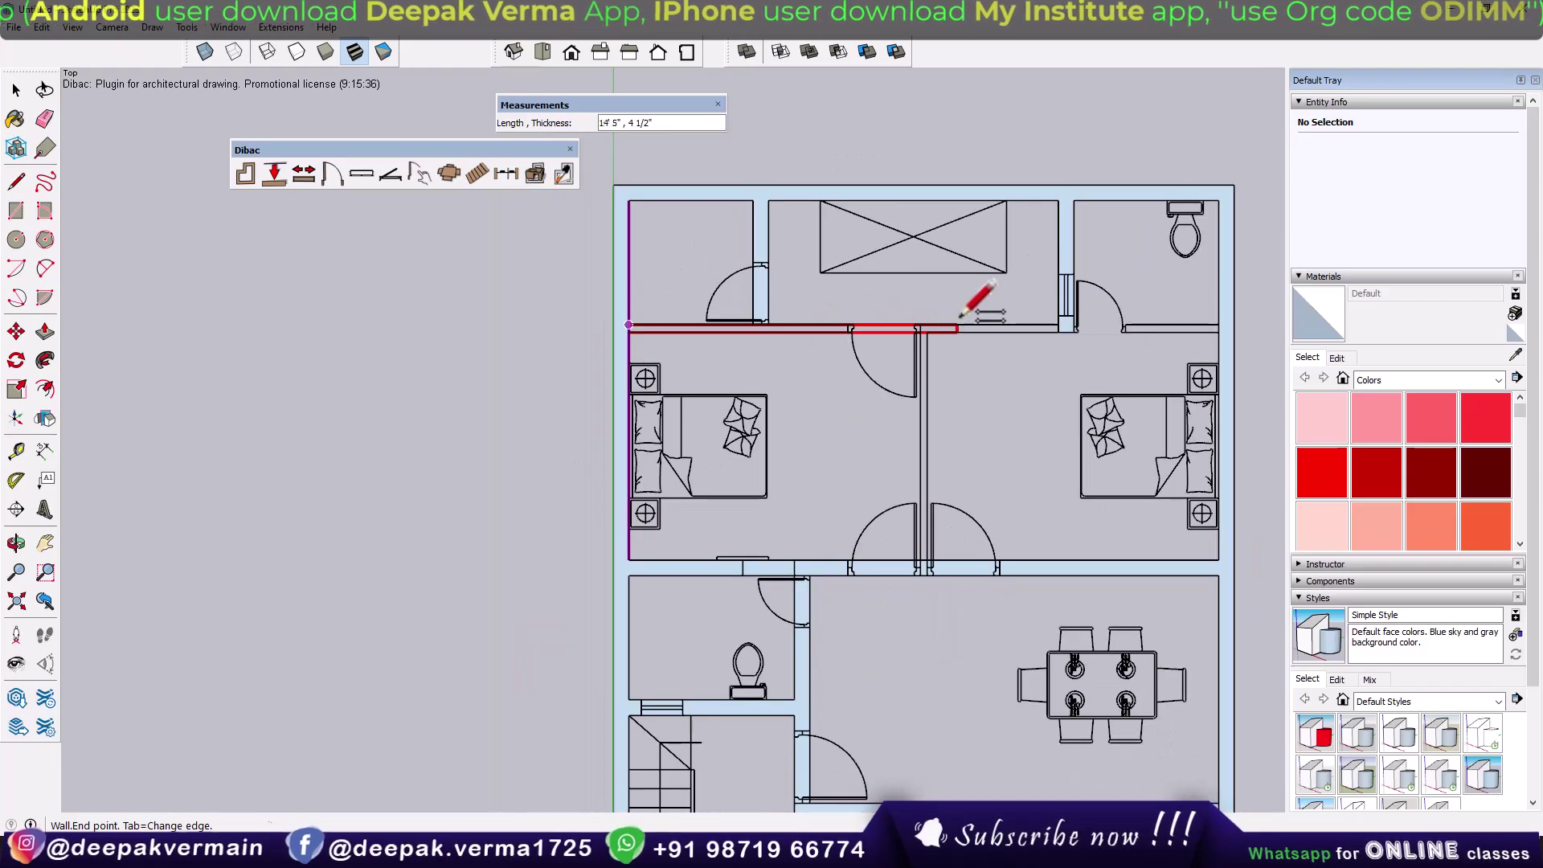
left_click(1099, 334)
scroll(1005, 377, "up", 1)
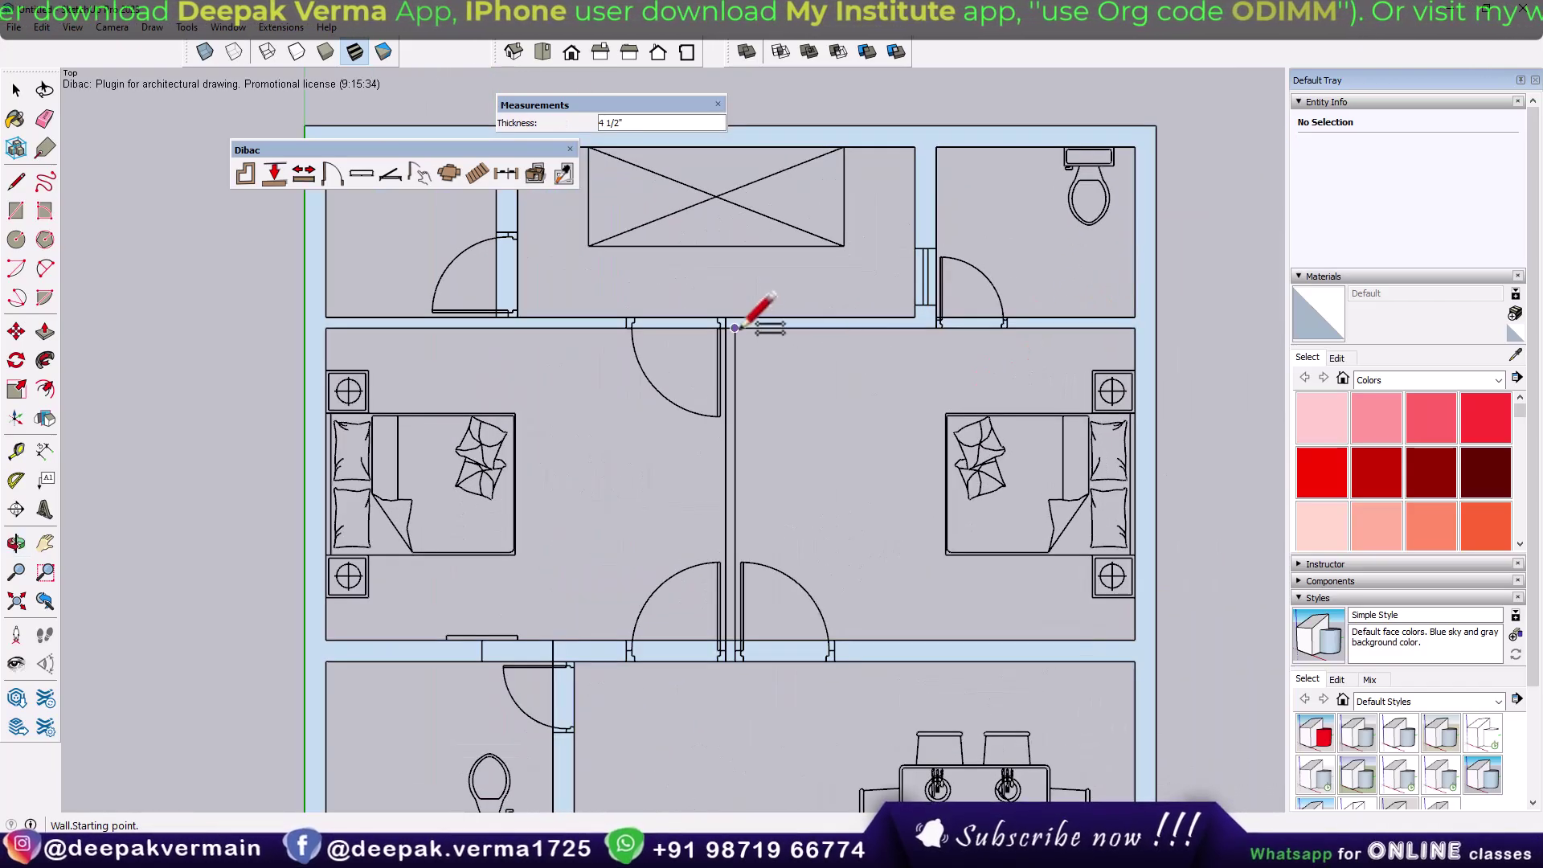
left_click(734, 328)
left_click(735, 661)
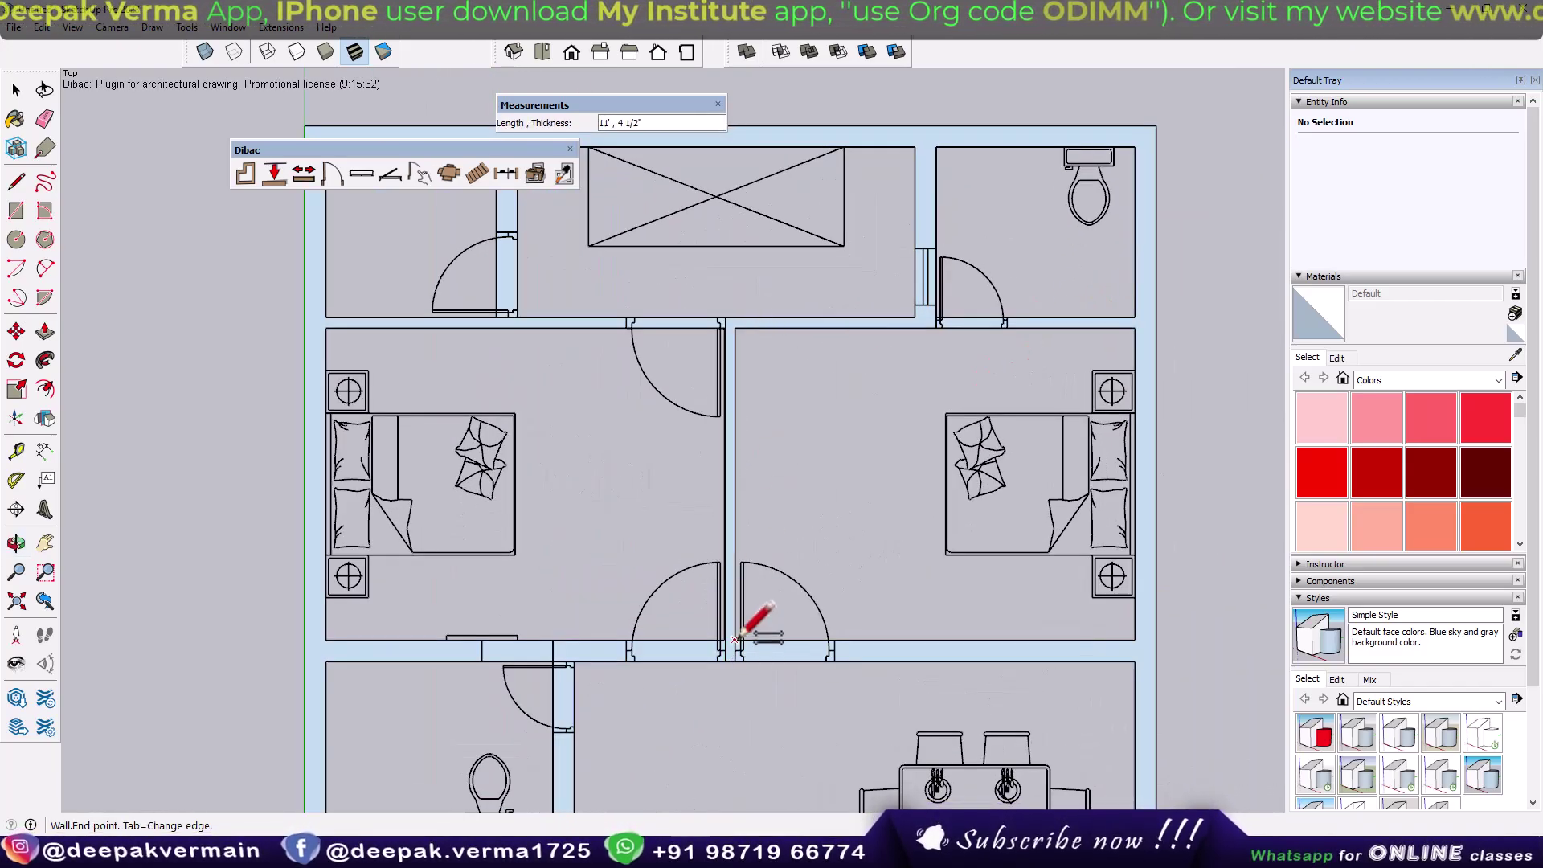
scroll(748, 635, "down", 2)
Reframe the view on the upper rooms and activate the Dibac Door tool
middle_click_drag(905, 555, 861, 379, "shift")
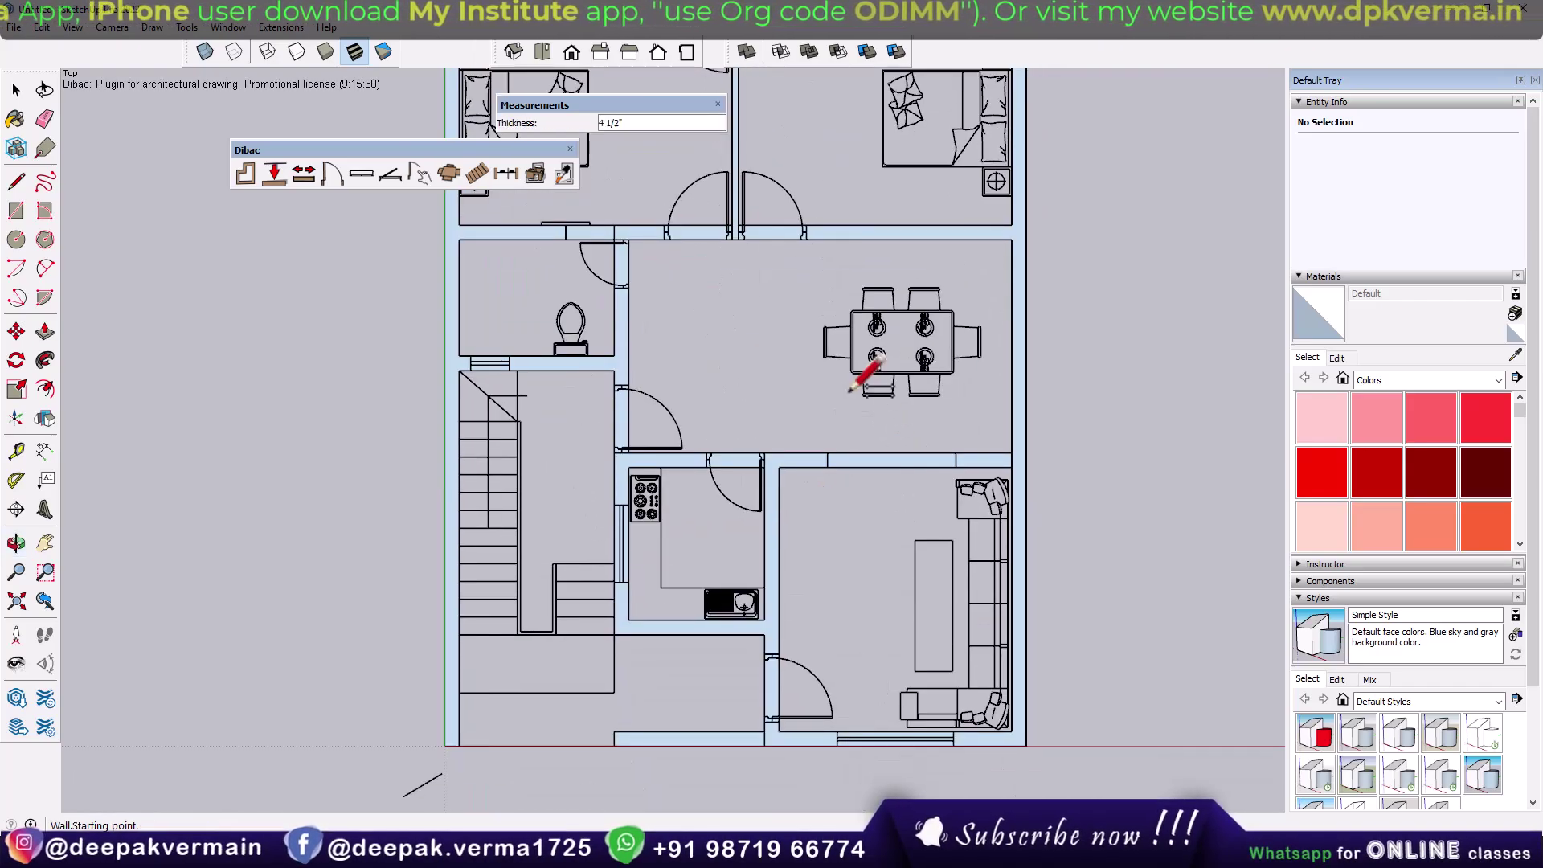
scroll(884, 522, "down", 2)
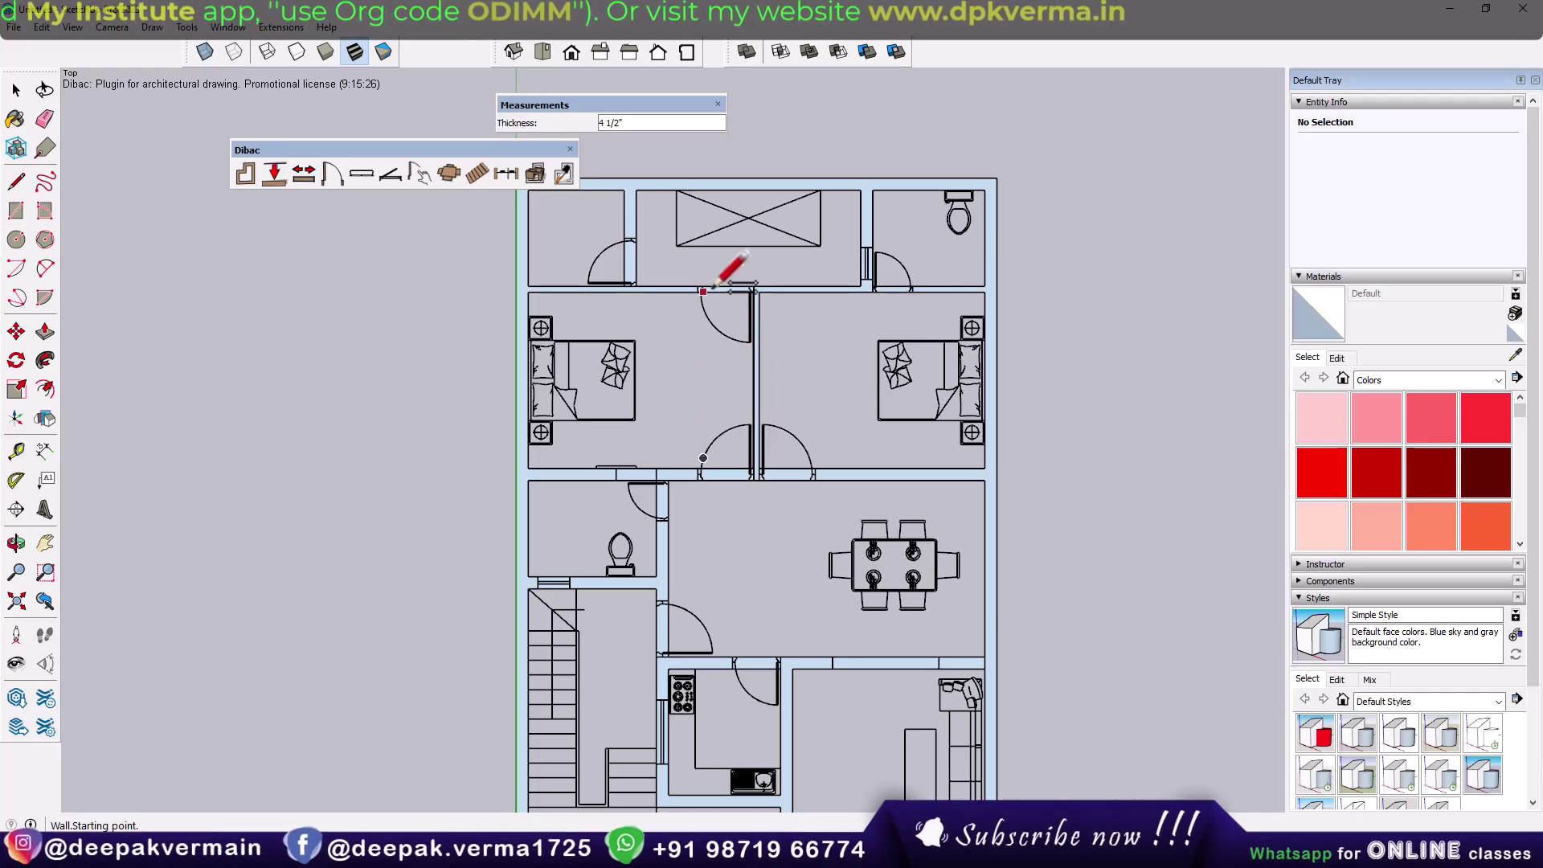
middle_click_drag(708, 272, 689, 379, "shift")
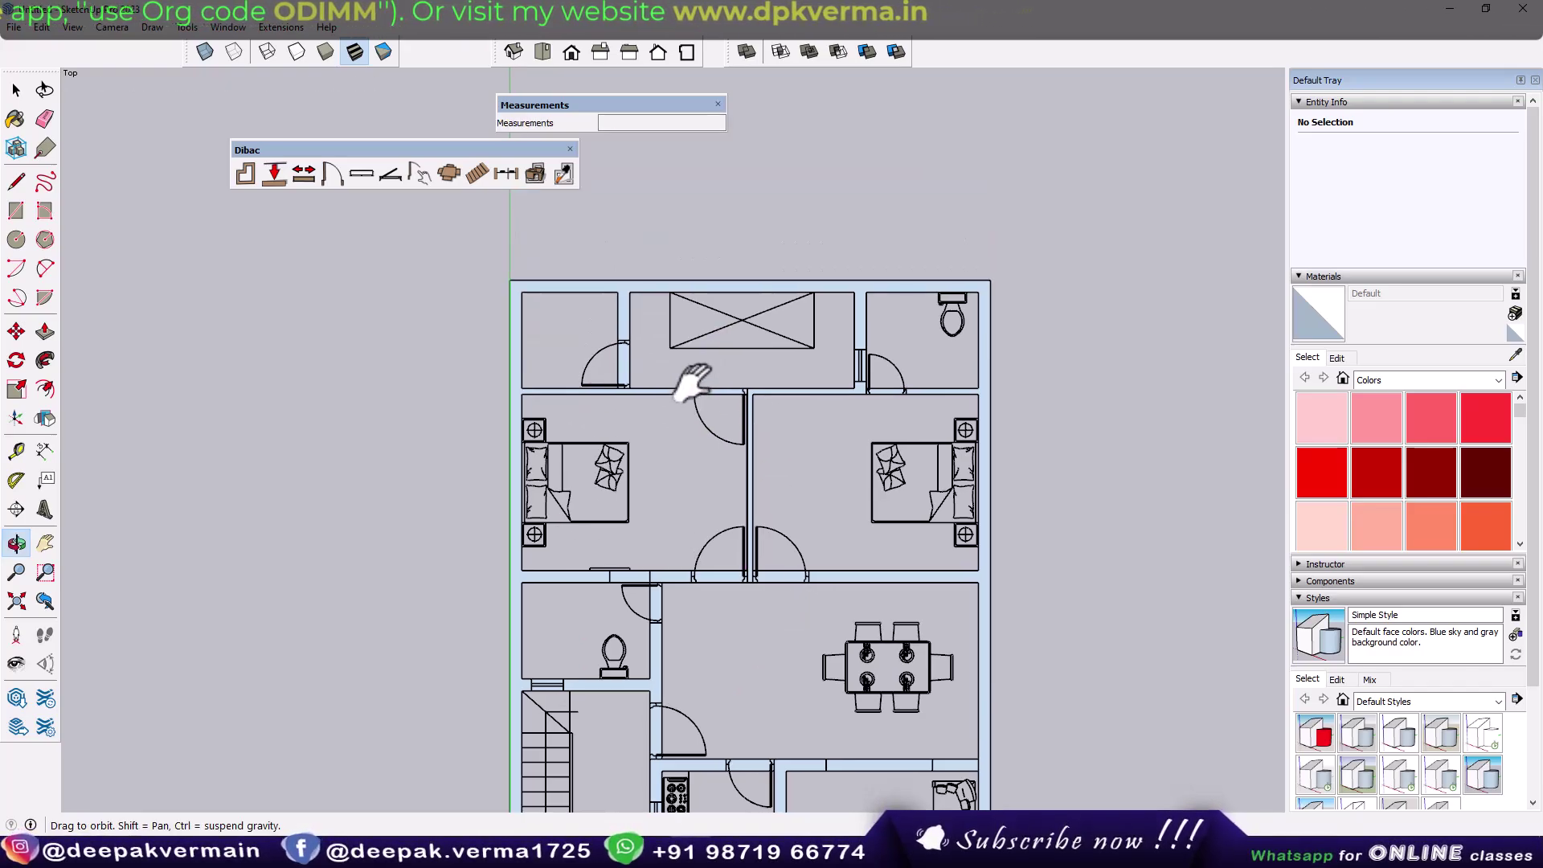
scroll(624, 358, "up", 2)
scroll(601, 344, "up", 2)
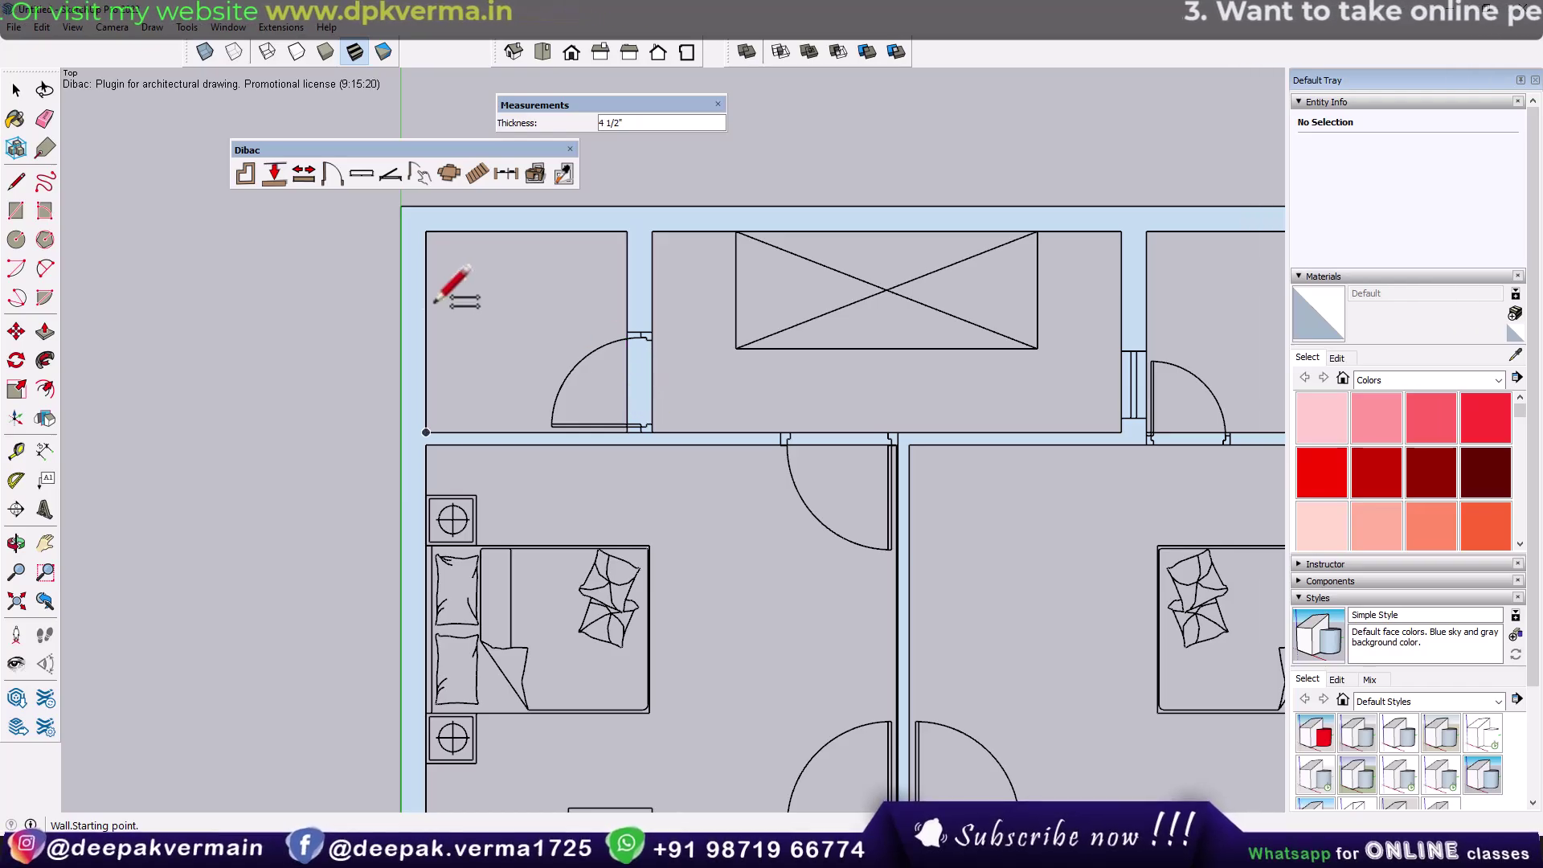
left_click(325, 180)
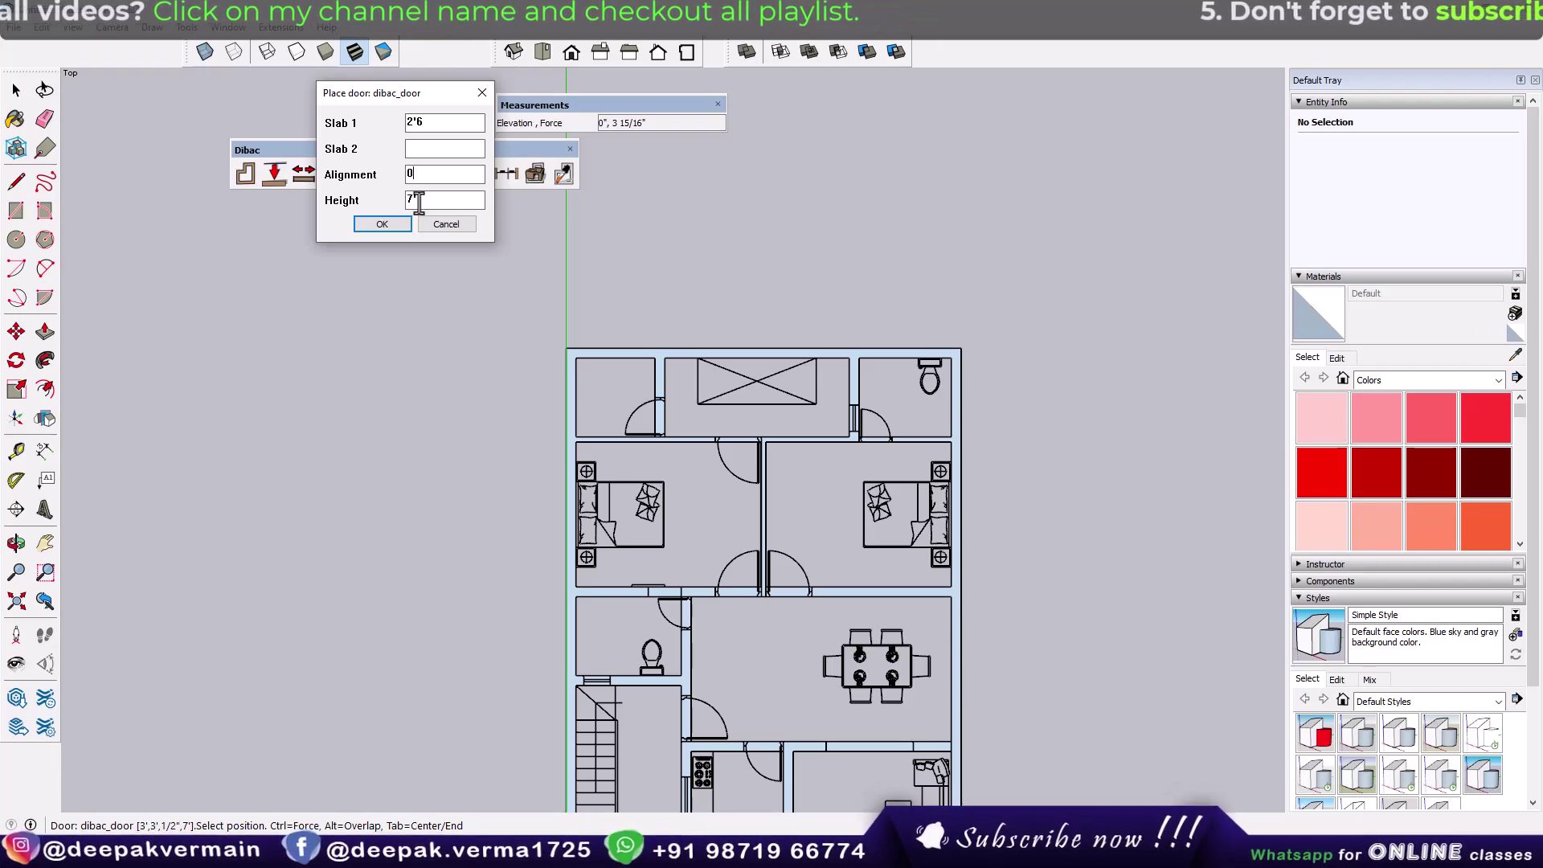
Confirm the 2'6" door settings and place a door in the upper-left room's wall
left_click(384, 222)
scroll(672, 441, "up", 3)
scroll(657, 423, "up", 3)
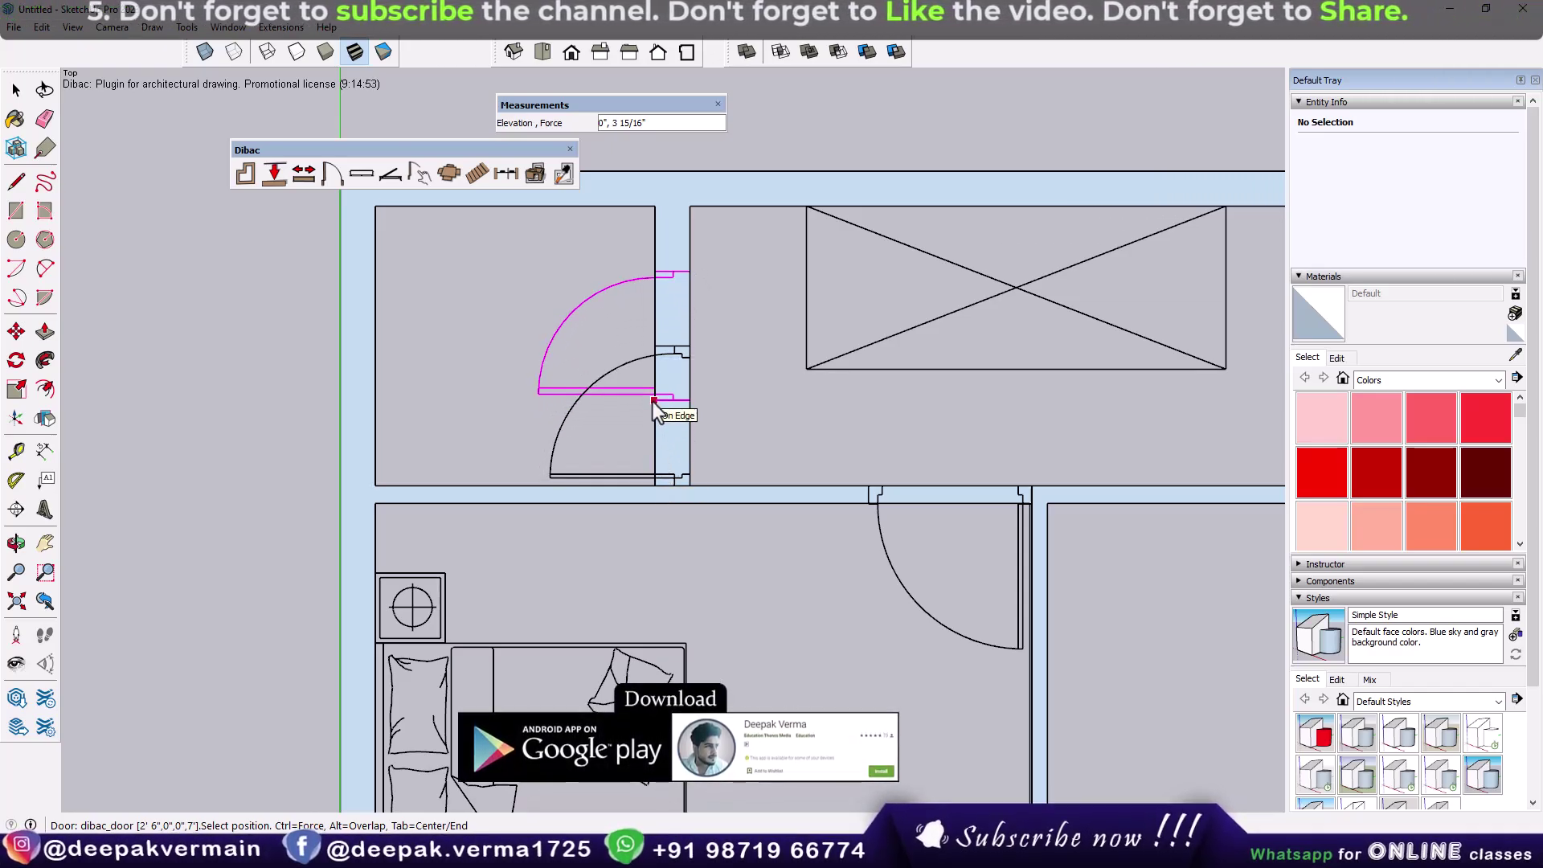
left_click(655, 486)
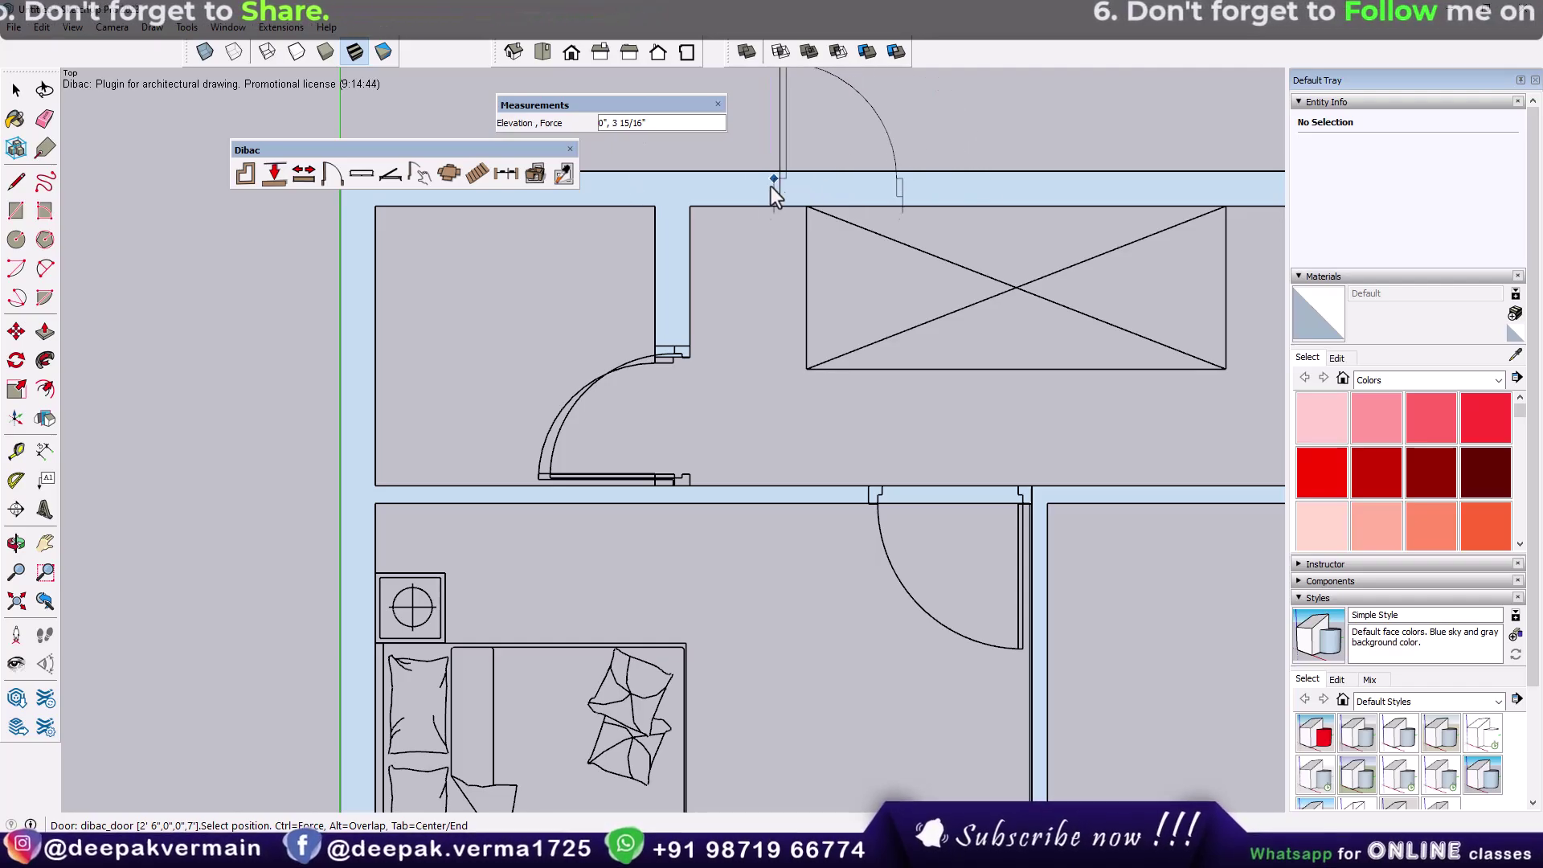
scroll(804, 362, "down", 3)
scroll(1045, 401, "up", 2)
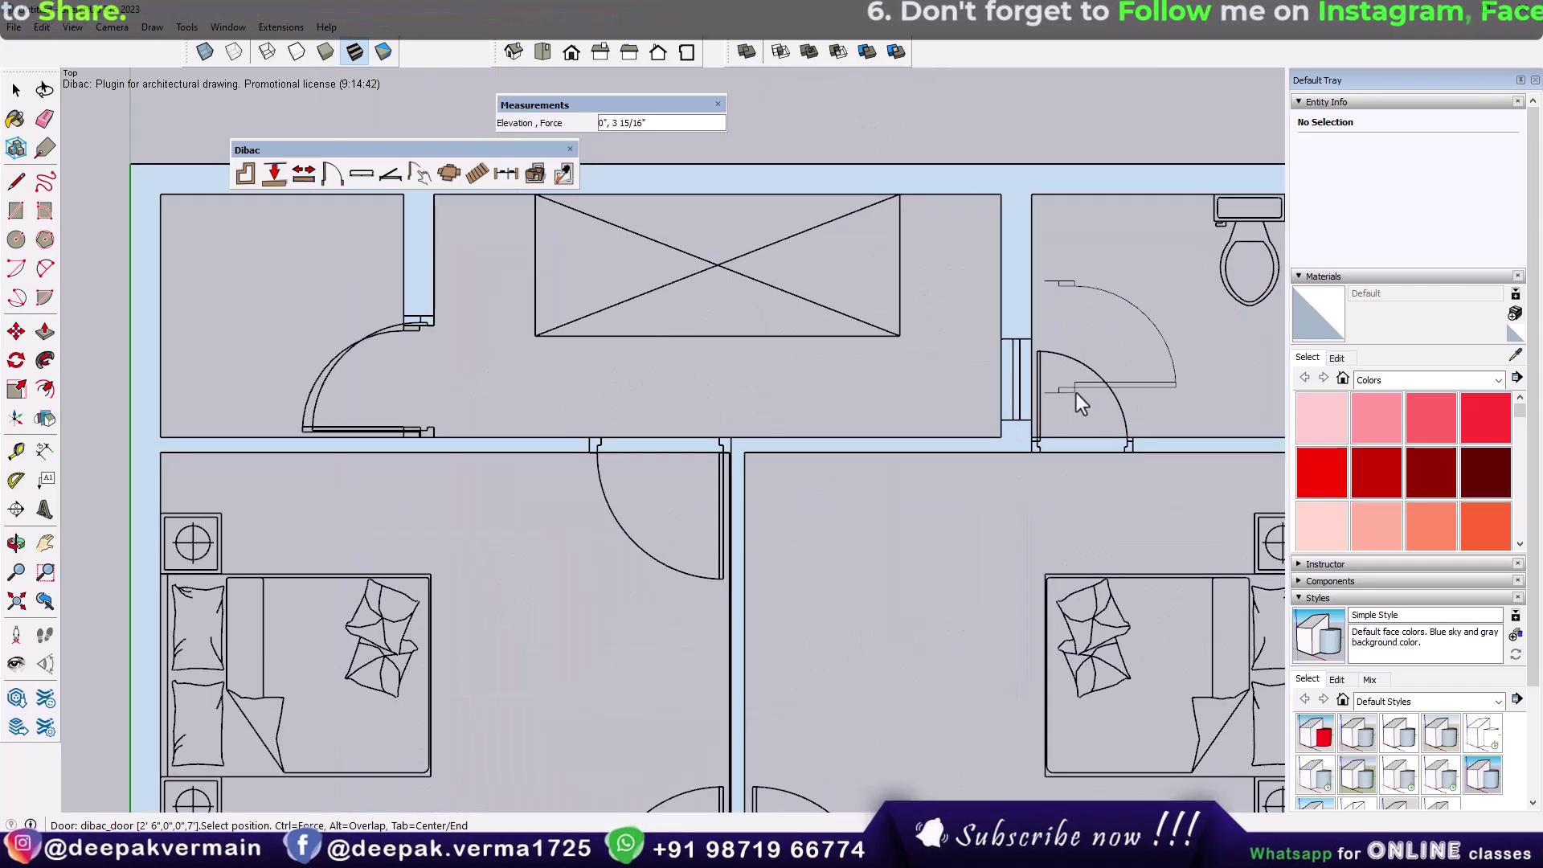
Place doors in the top-right toilet wall and the toilet beside the stairs
left_click(1039, 439)
scroll(965, 447, "down", 3)
scroll(871, 611, "down", 2)
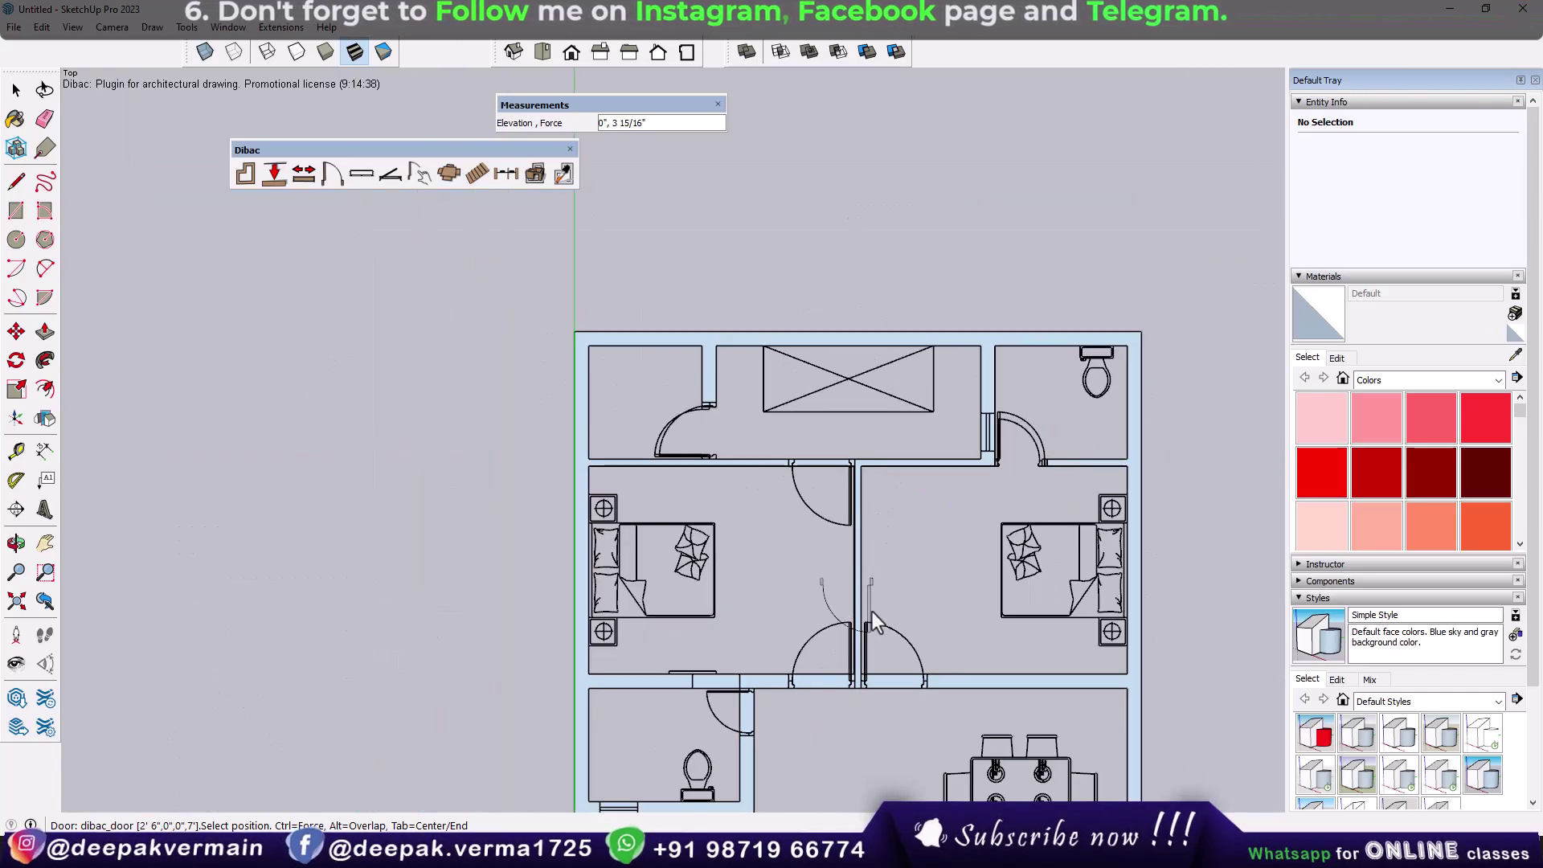
scroll(759, 432, "up", 3)
scroll(760, 432, "up", 2)
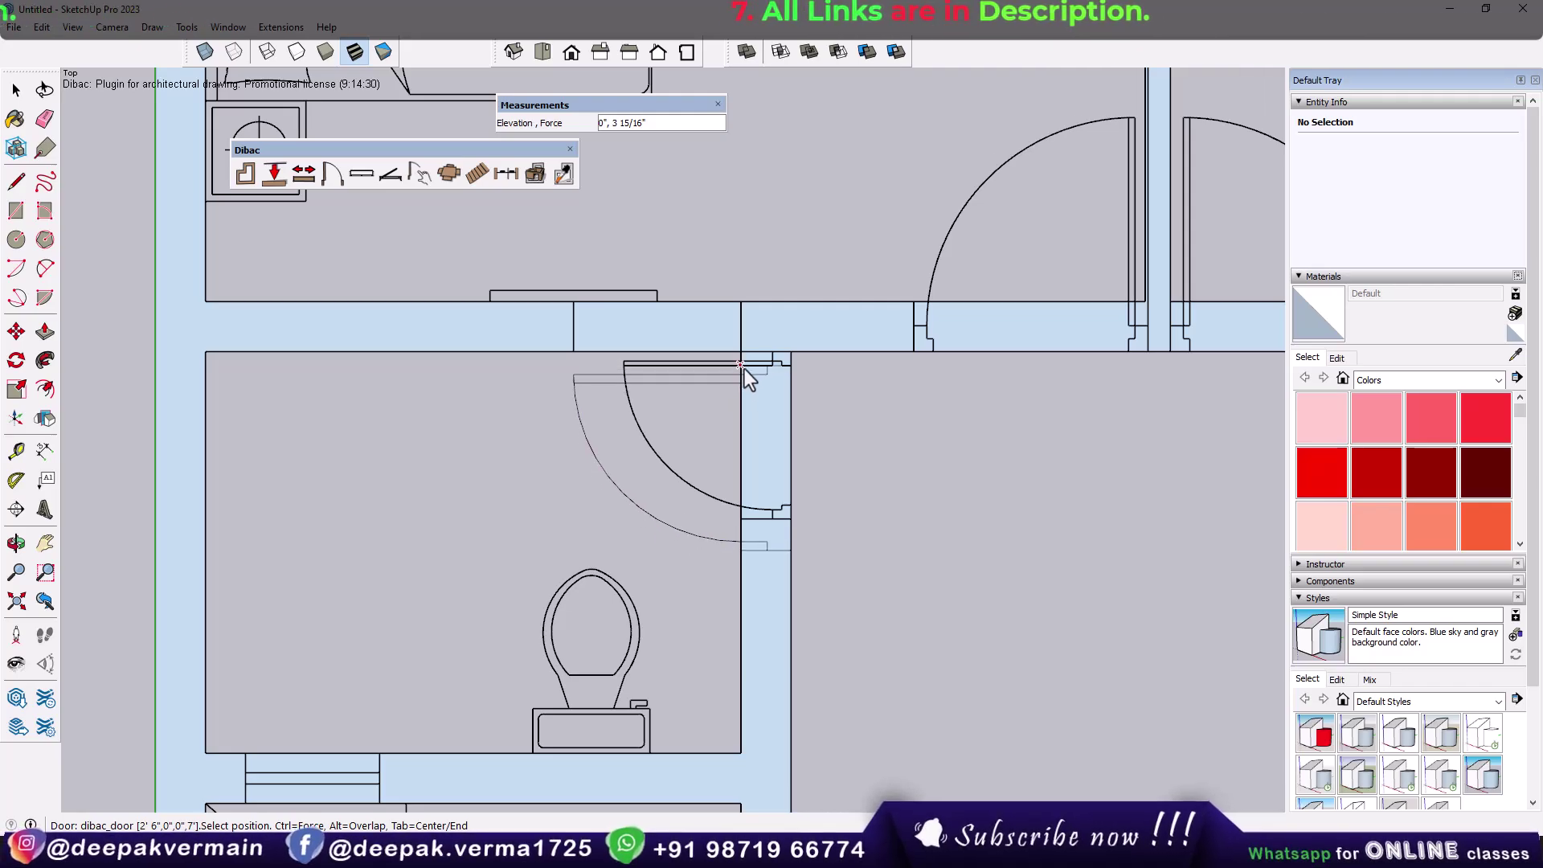
left_click(743, 367)
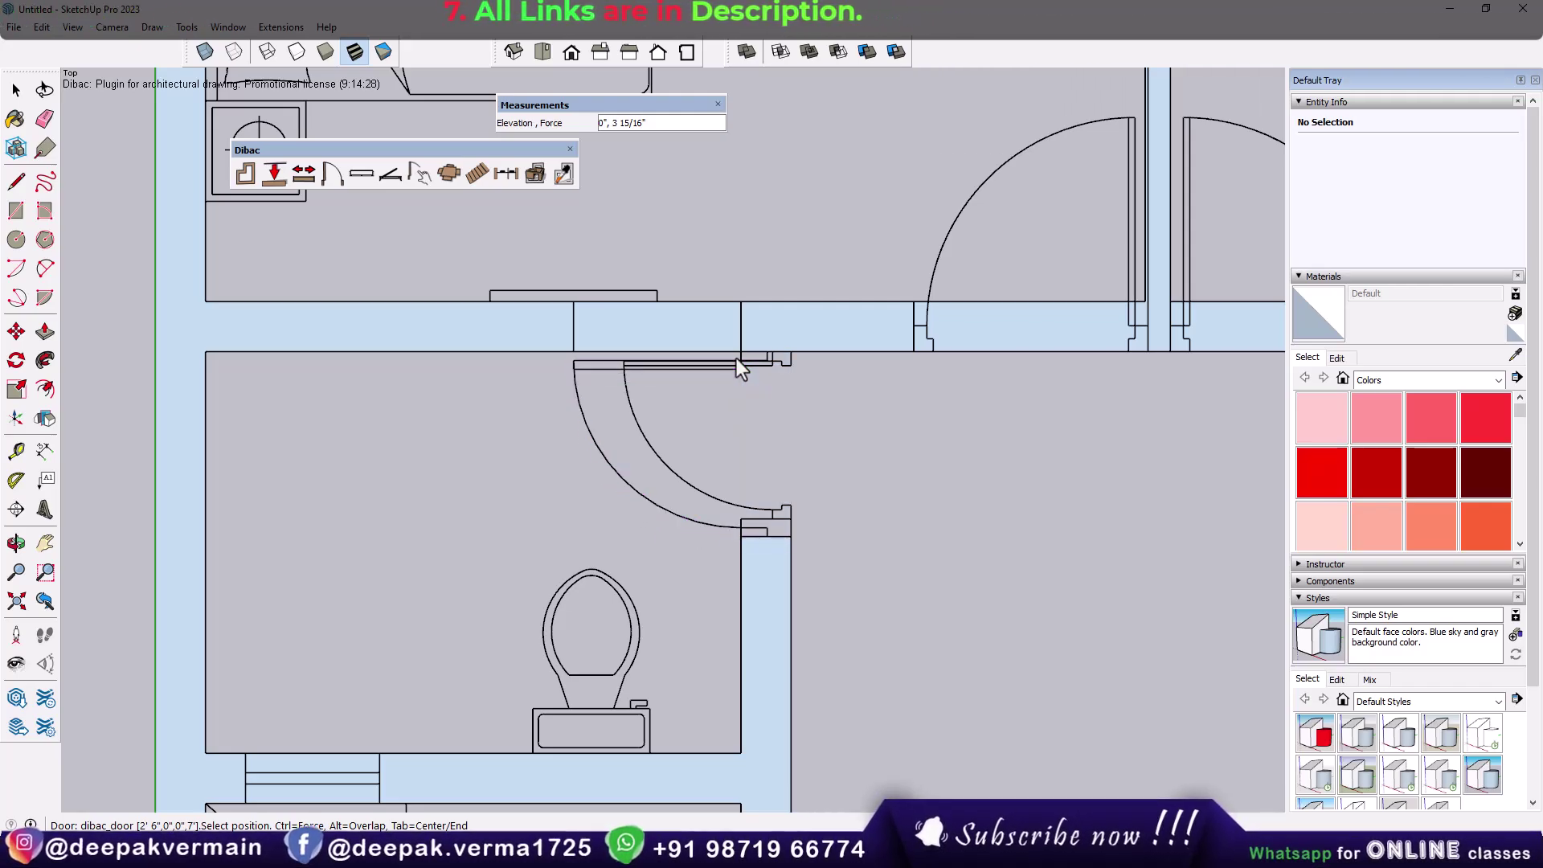
scroll(736, 359, "down", 3)
Place a 2'6" door in the kitchen wall
middle_click_drag(906, 551, 752, 390, "shift")
scroll(751, 390, "up", 1)
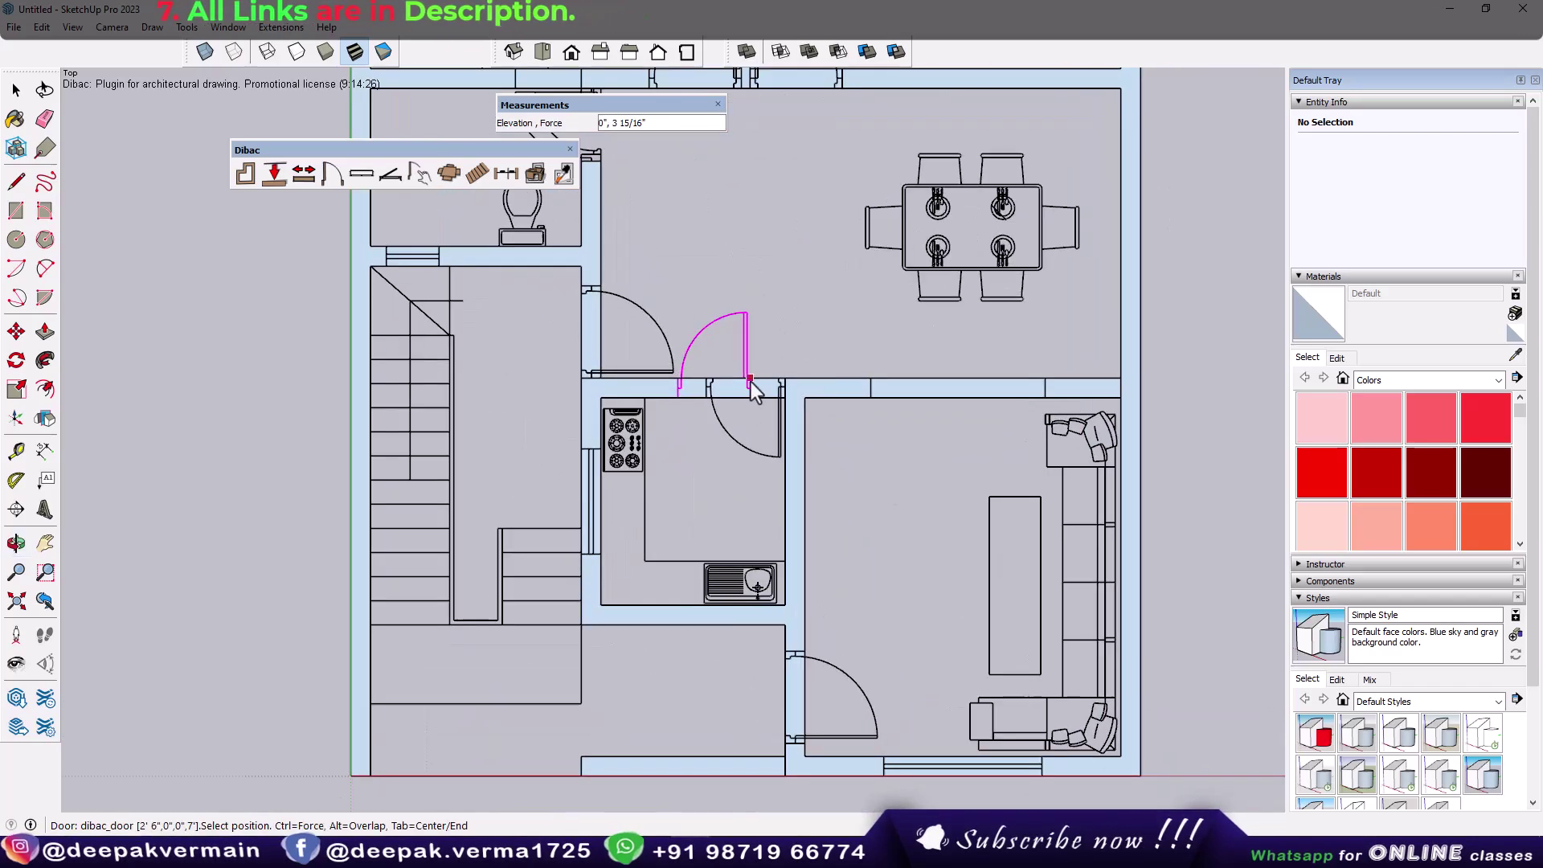
scroll(751, 390, "up", 1)
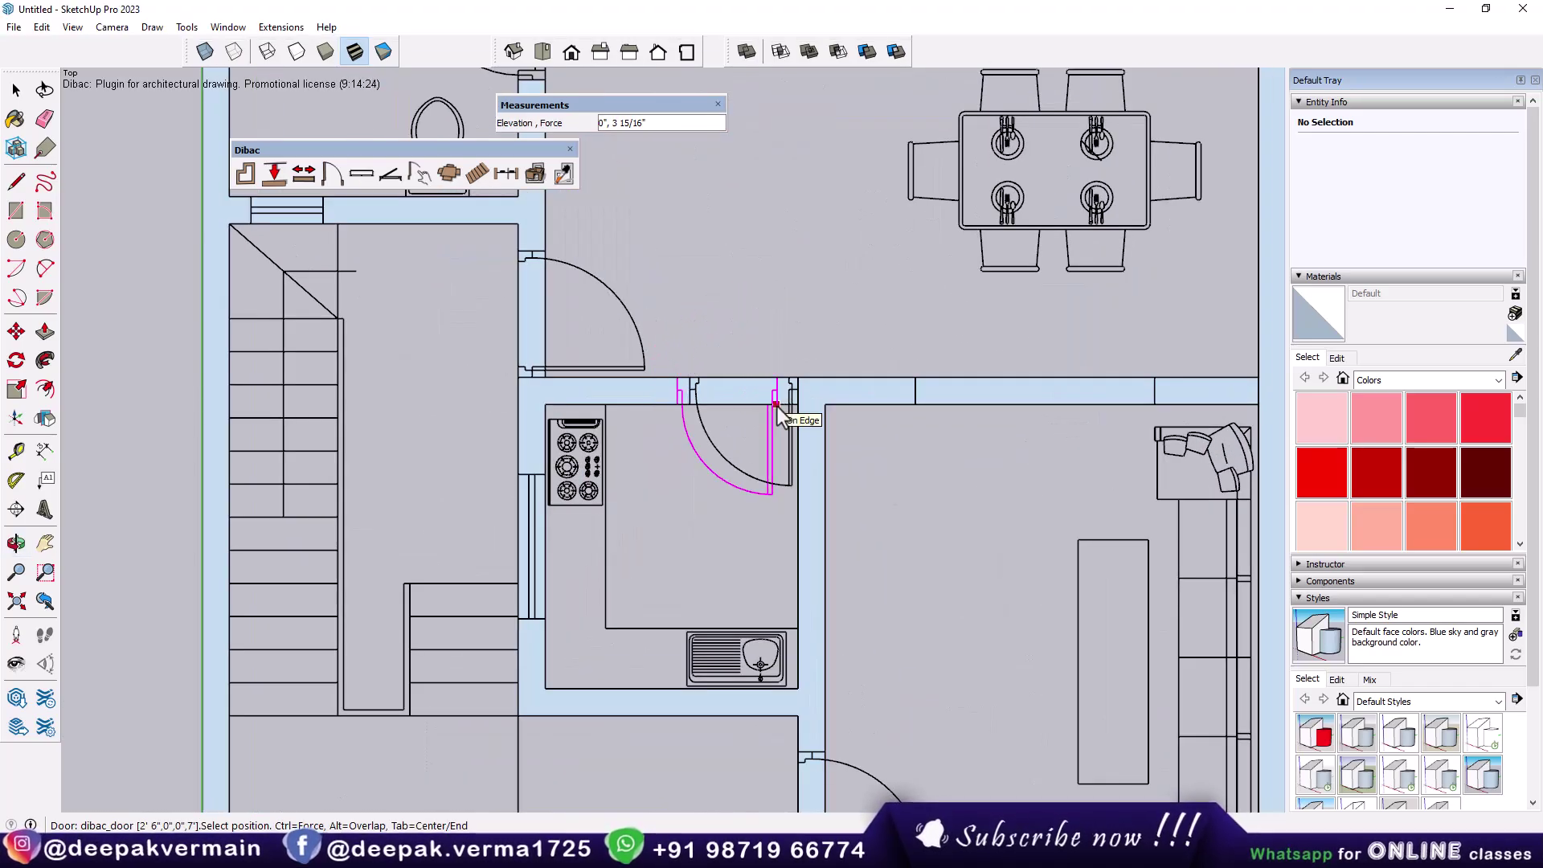
left_click(776, 407)
scroll(820, 441, "down", 2)
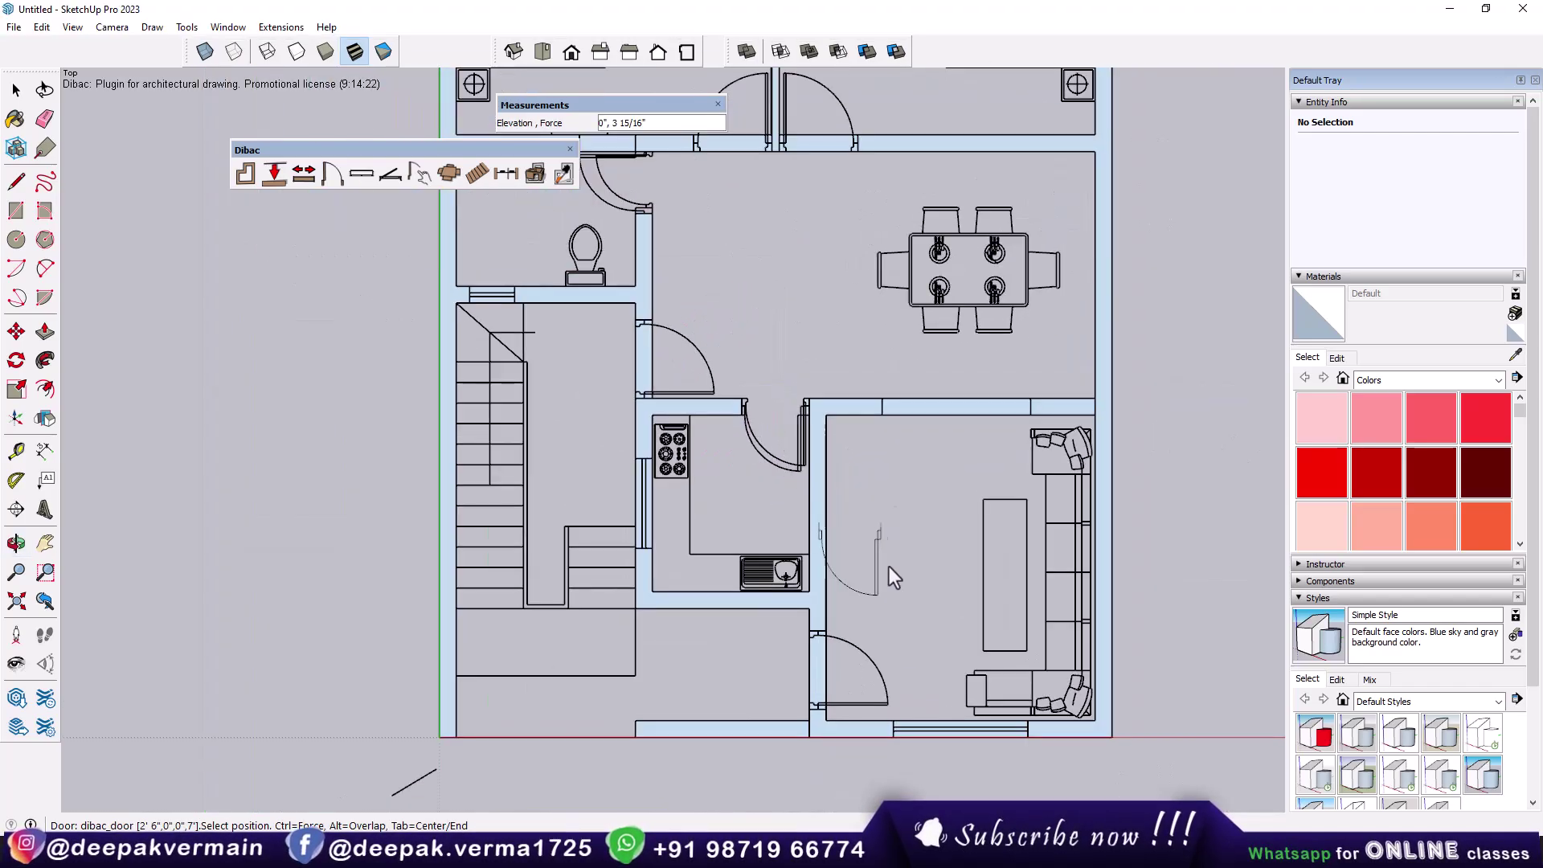
scroll(832, 721, "up", 2)
scroll(837, 619, "down", 1)
scroll(725, 311, "down", 2)
scroll(779, 375, "up", 1)
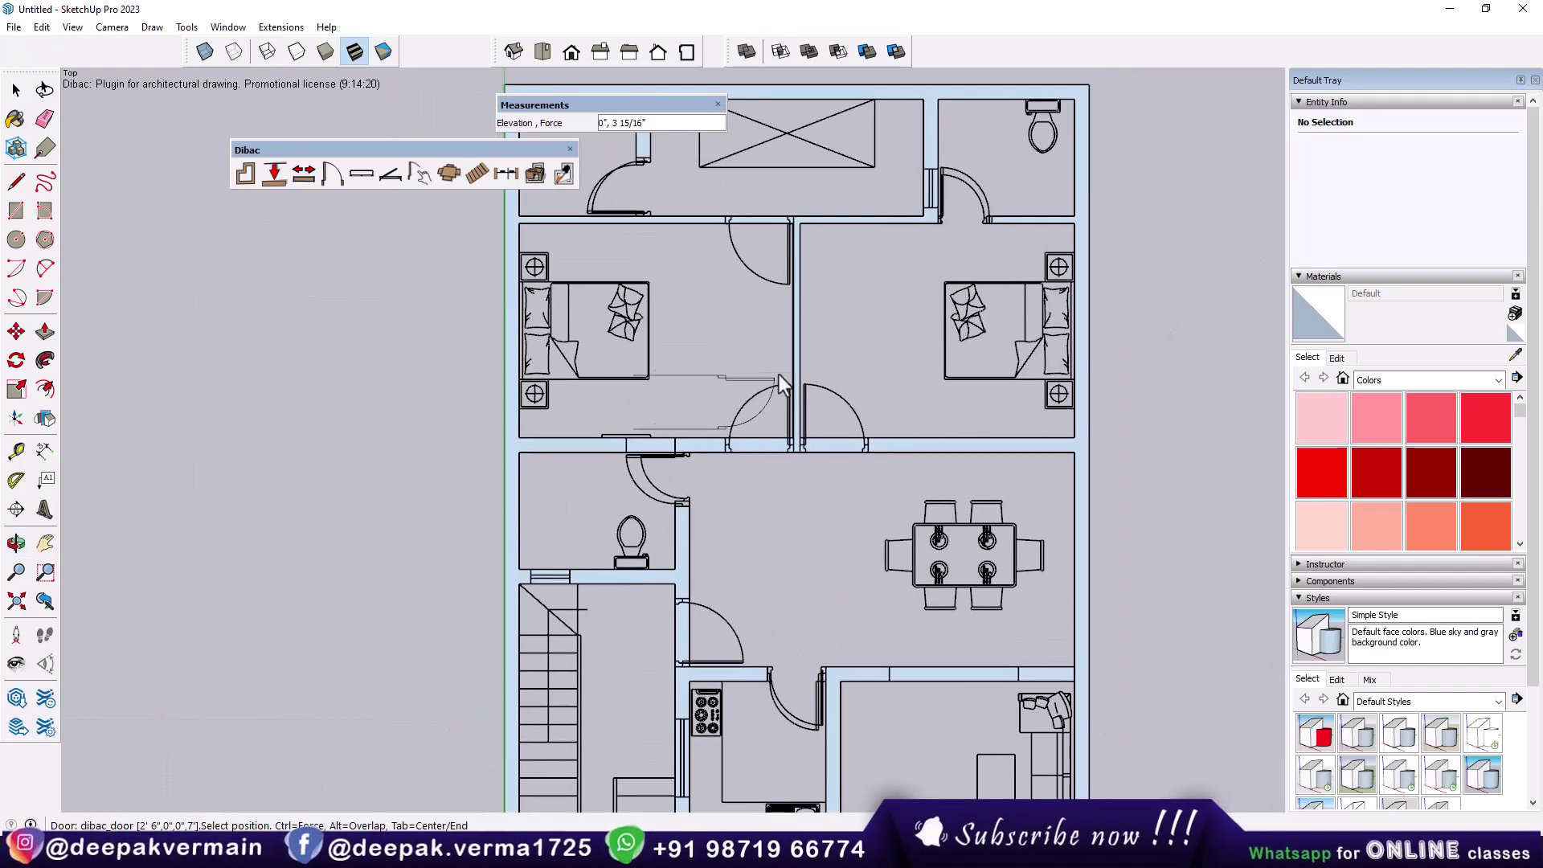
scroll(779, 374, "down", 1)
scroll(752, 386, "up", 1)
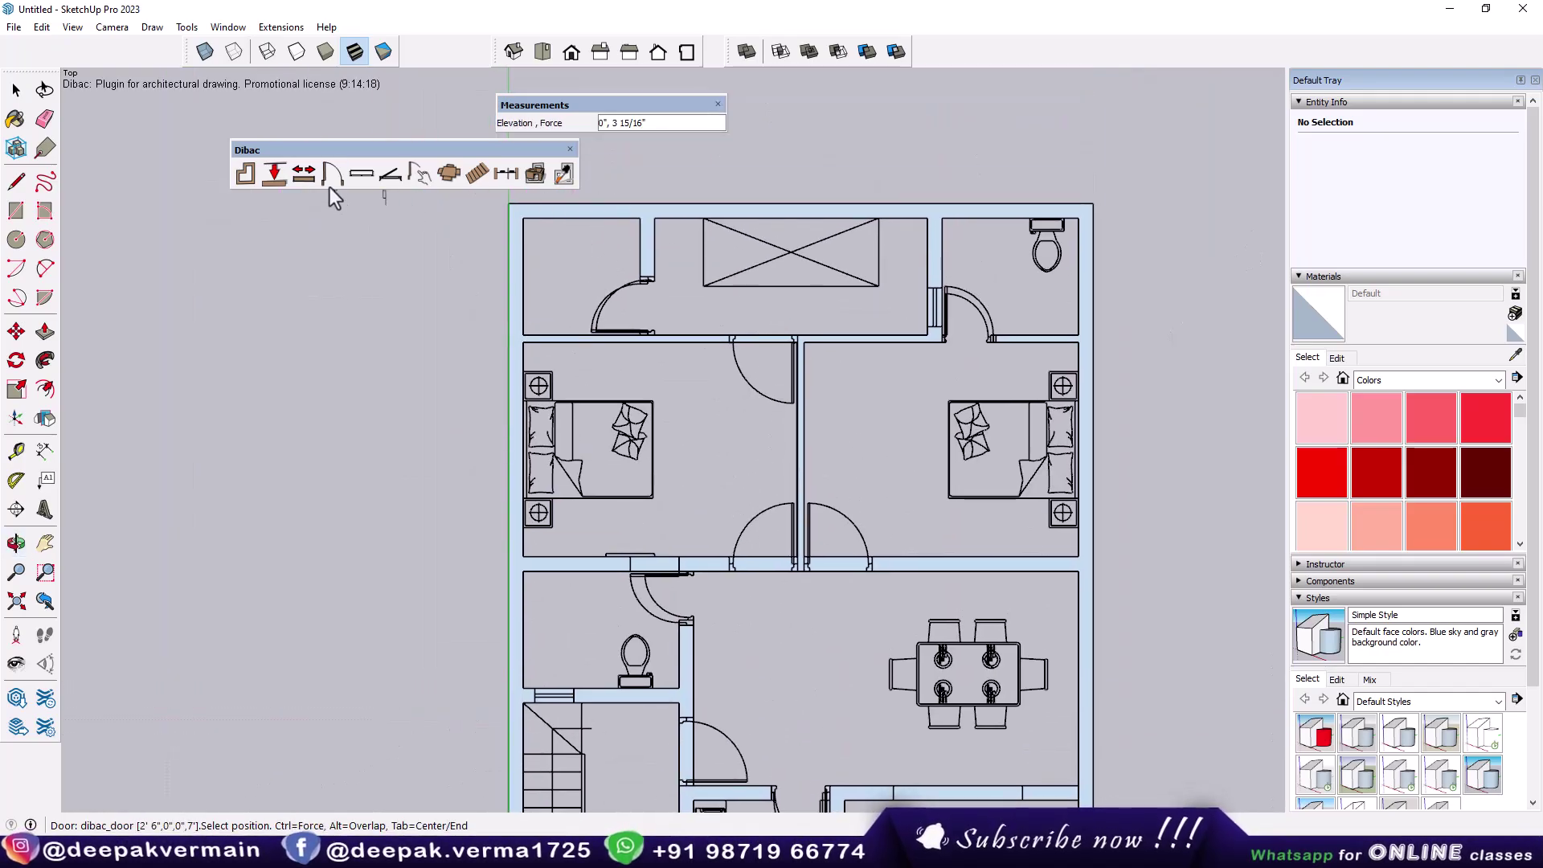
Set Slab 1 to 3' and place doors in the lower bedroom wall and stair-side wall
left_click(325, 177)
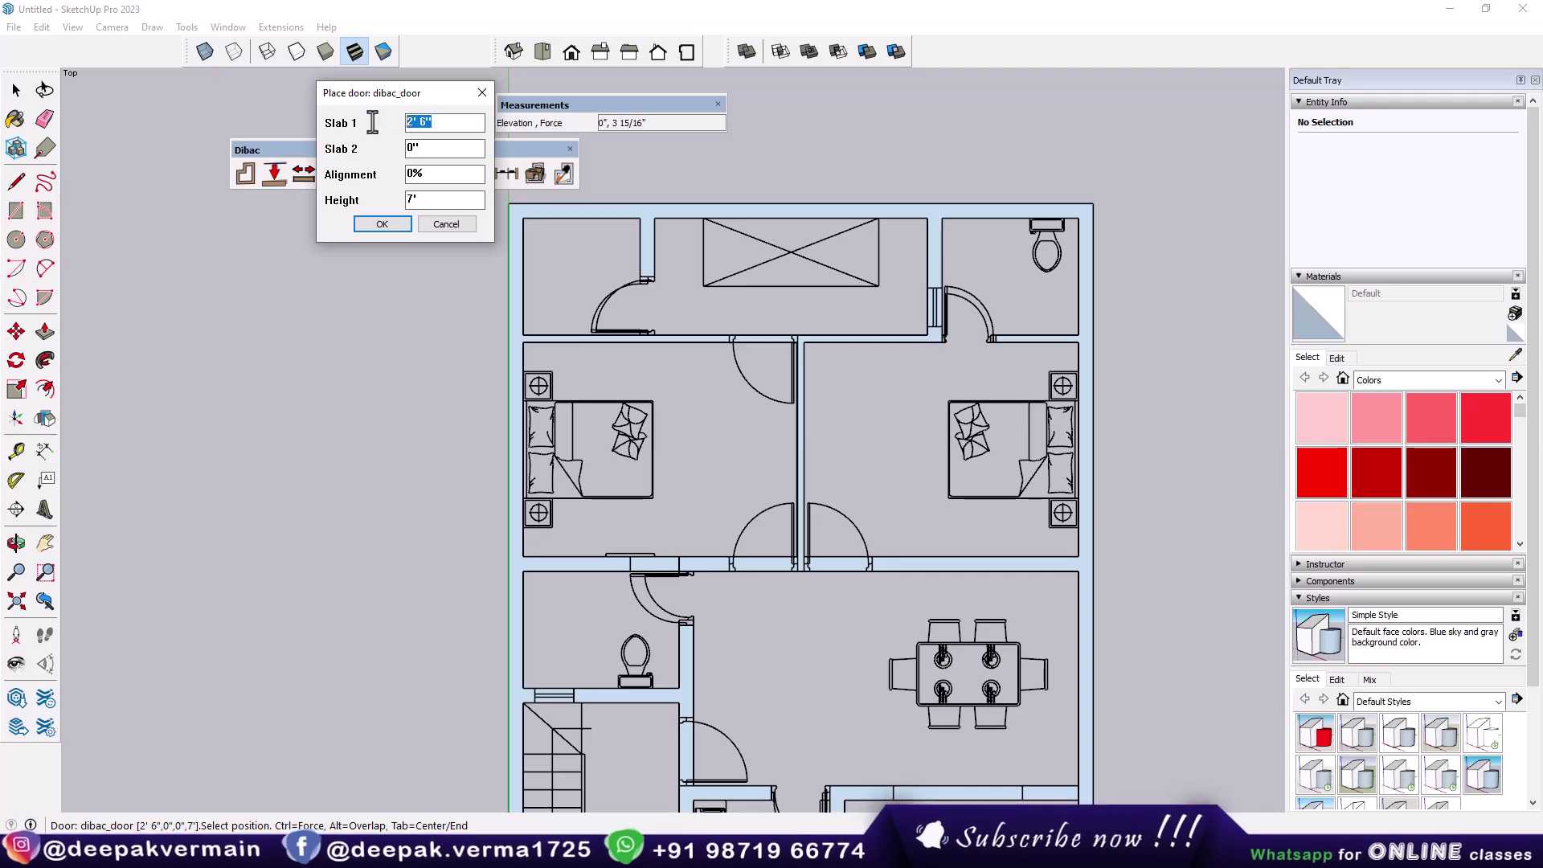
left_click(382, 224)
scroll(829, 576, "up", 2)
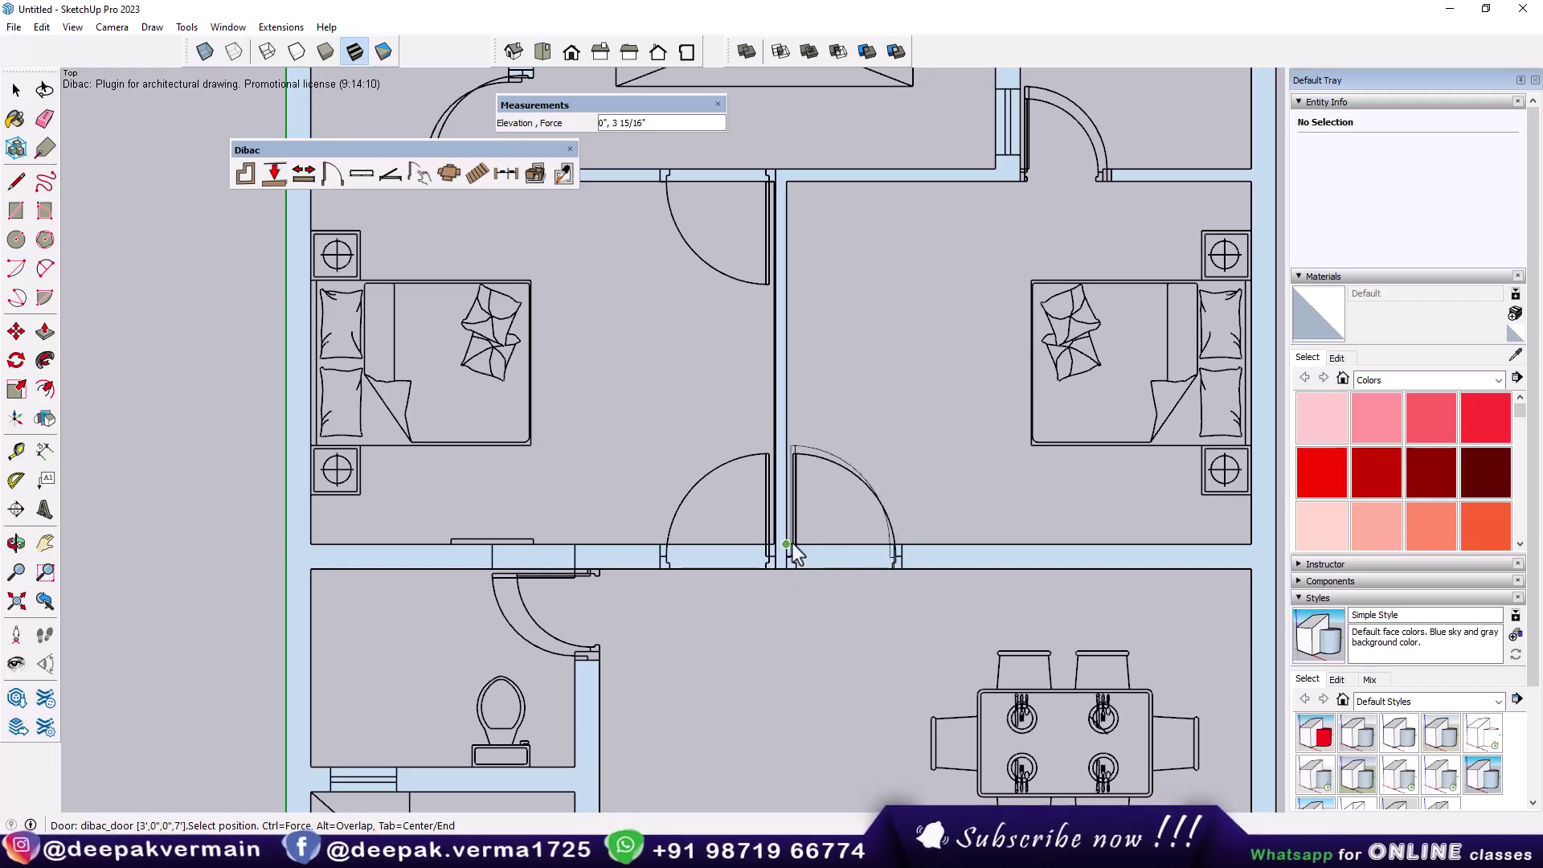
left_click(798, 543)
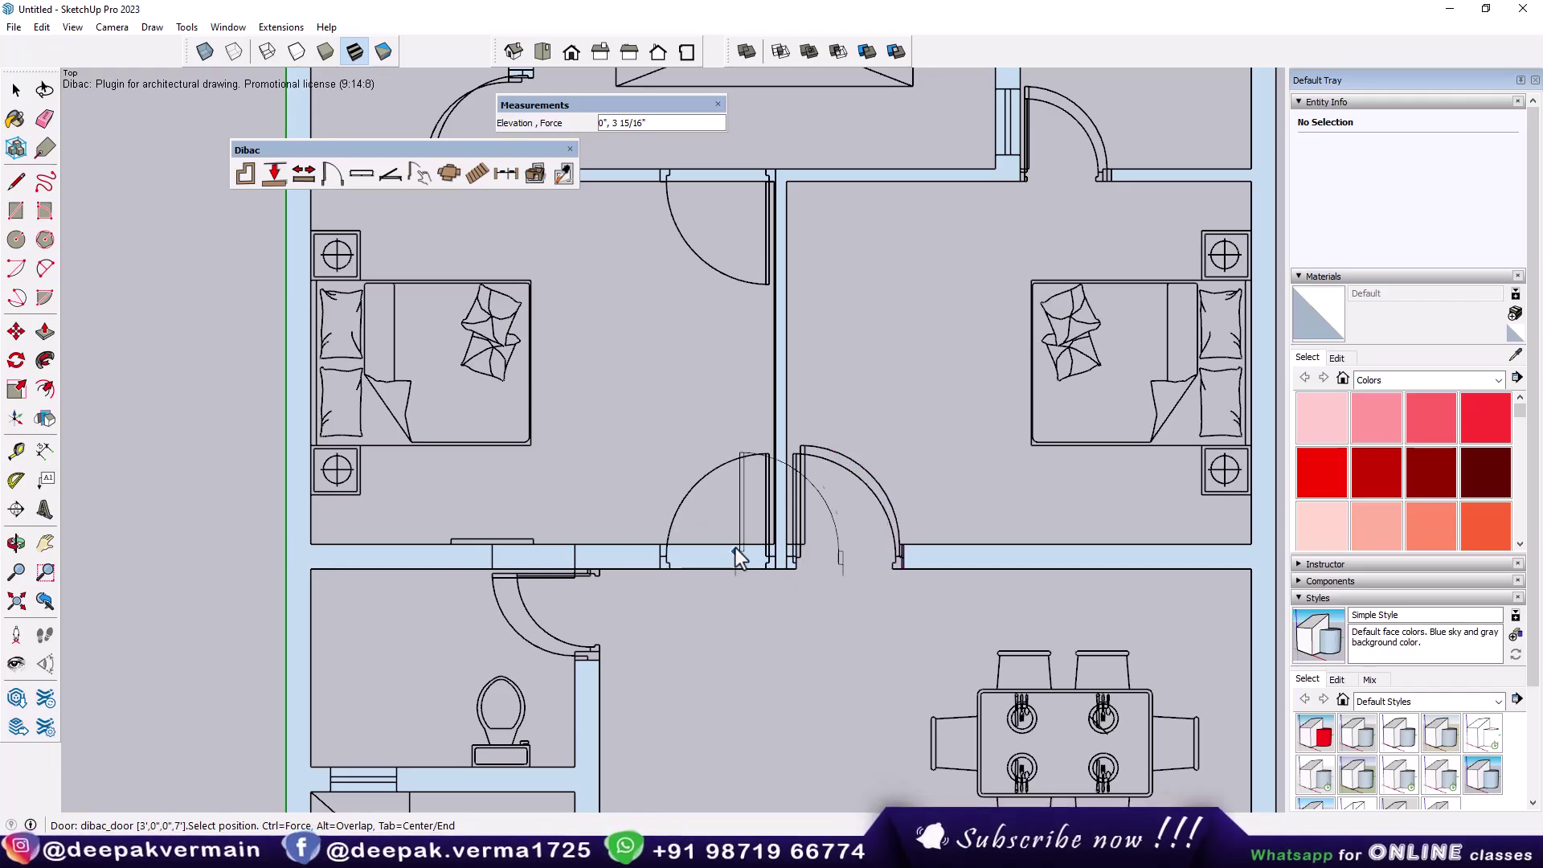
scroll(759, 366, "down", 2)
scroll(736, 473, "down", 2)
scroll(735, 506, "up", 3)
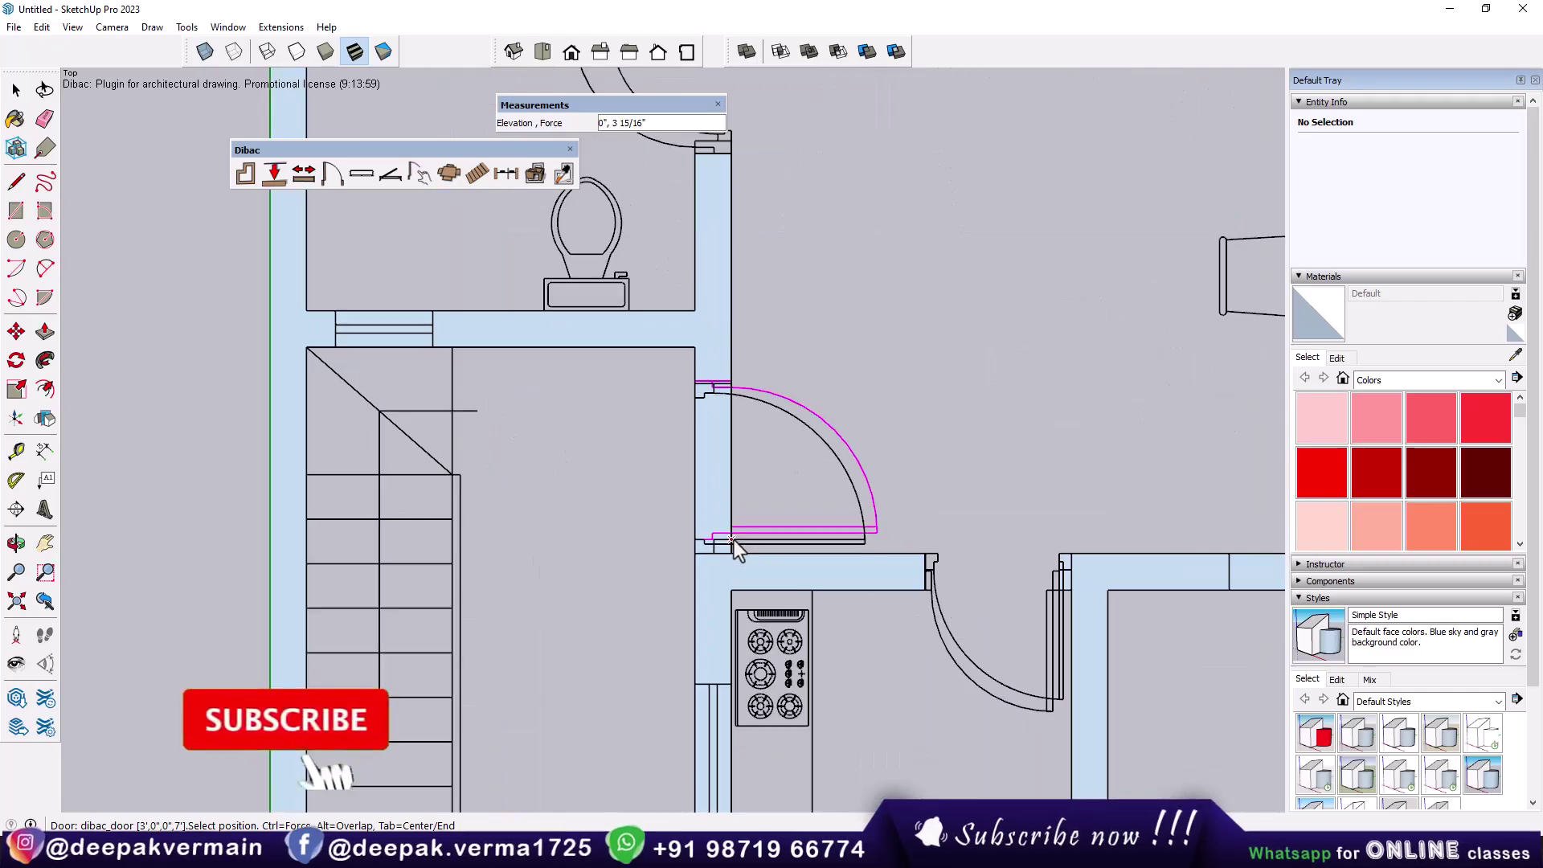
scroll(788, 601, "up", 2)
left_click(788, 601)
scroll(788, 601, "down", 5)
Orbit the plan into a tilted 3D view and switch the camera to Perspective
scroll(882, 537, "down", 1)
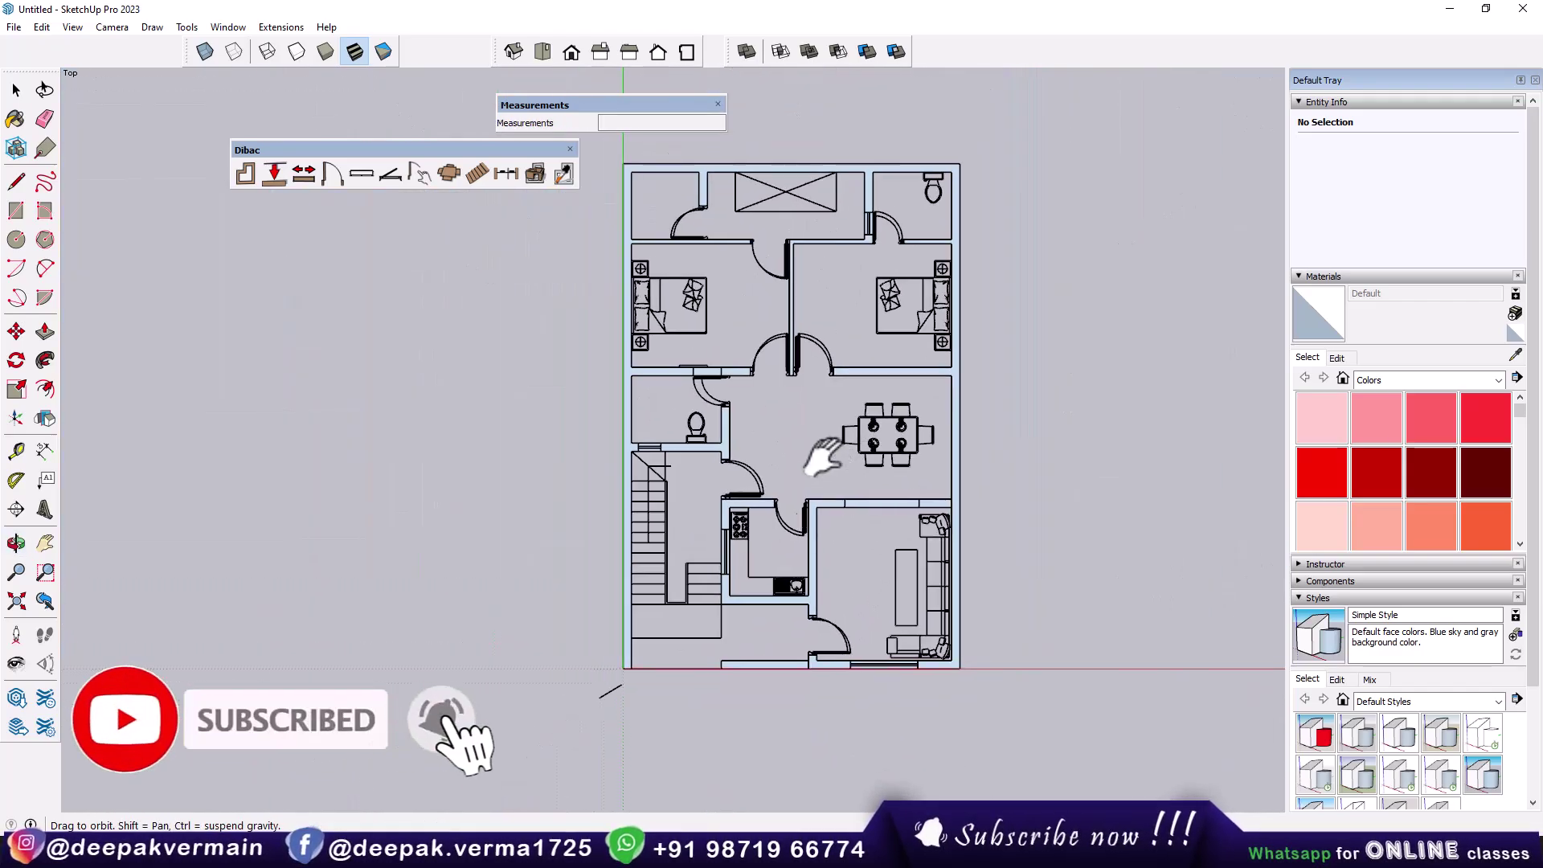
middle_click_drag(834, 585, 774, 499)
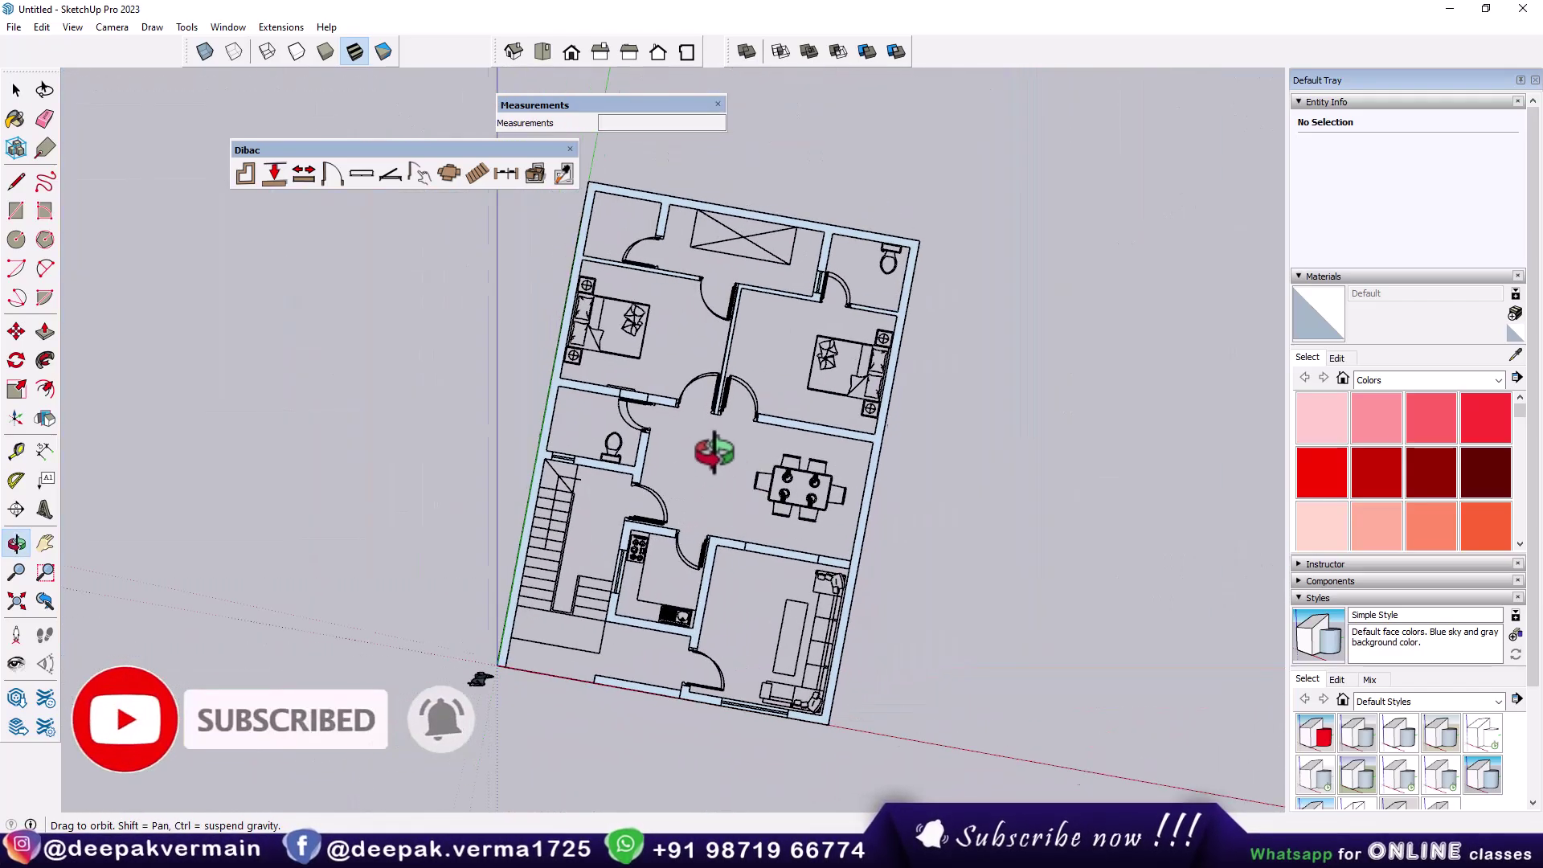
left_click(111, 26)
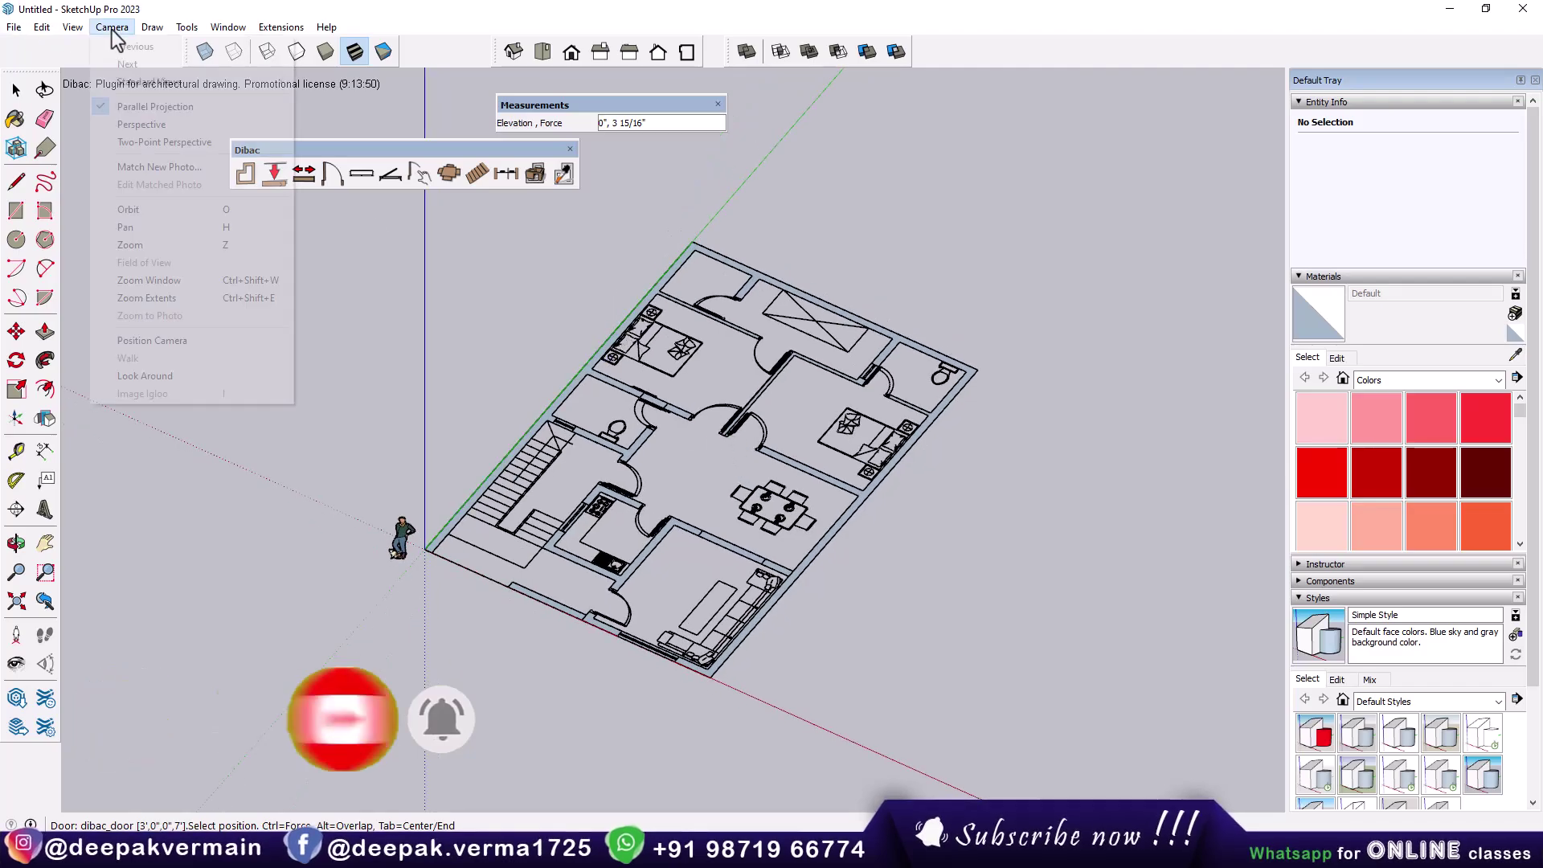
left_click(138, 123)
key("space")
middle_click_drag(830, 554, 778, 478)
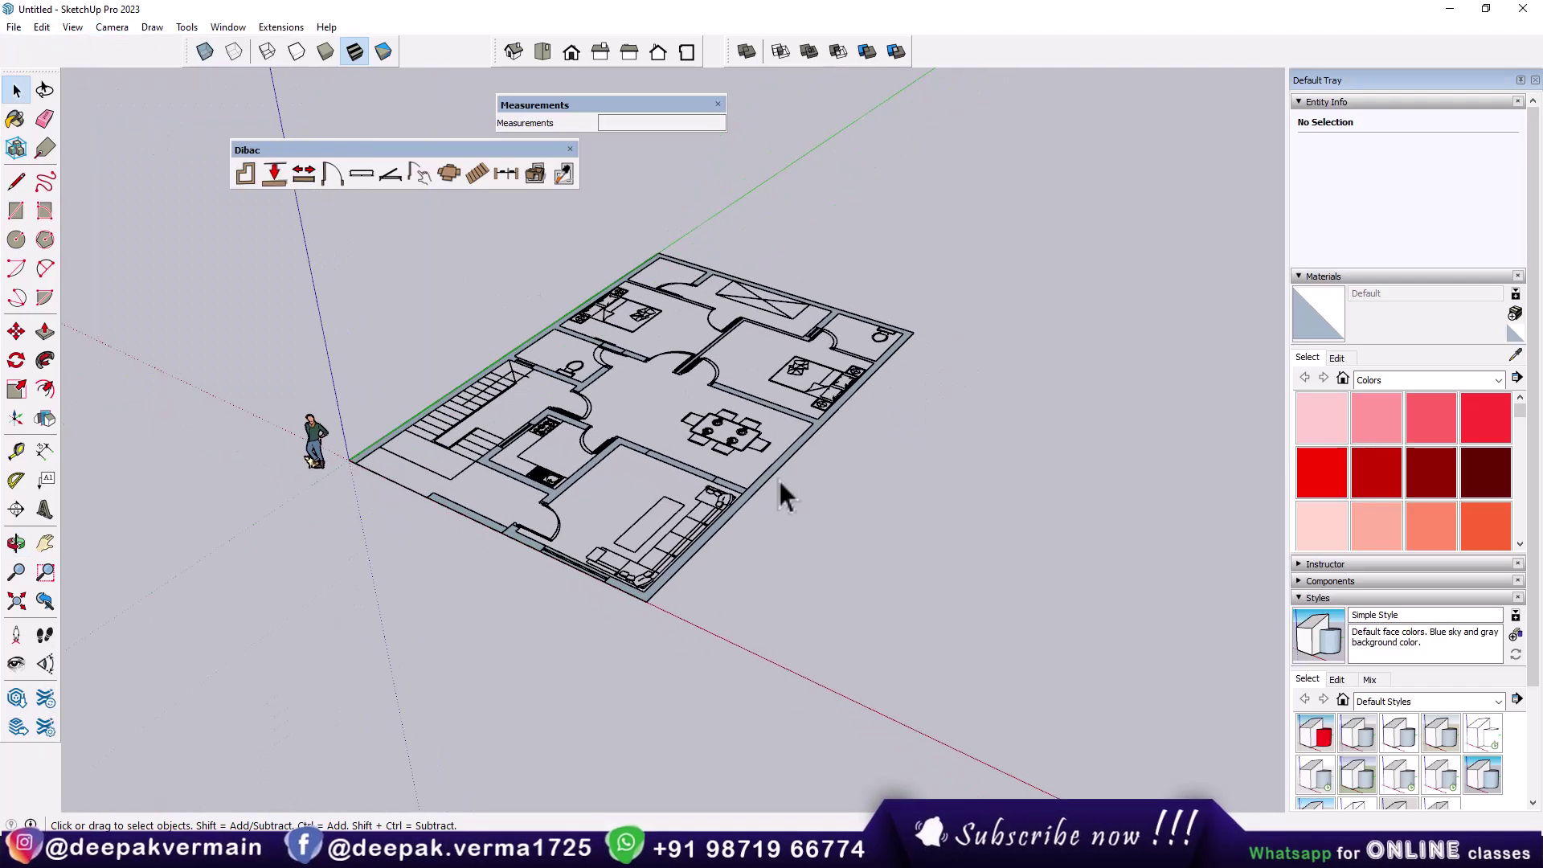
Hide the imported CAD floor-plan component
left_click(455, 475)
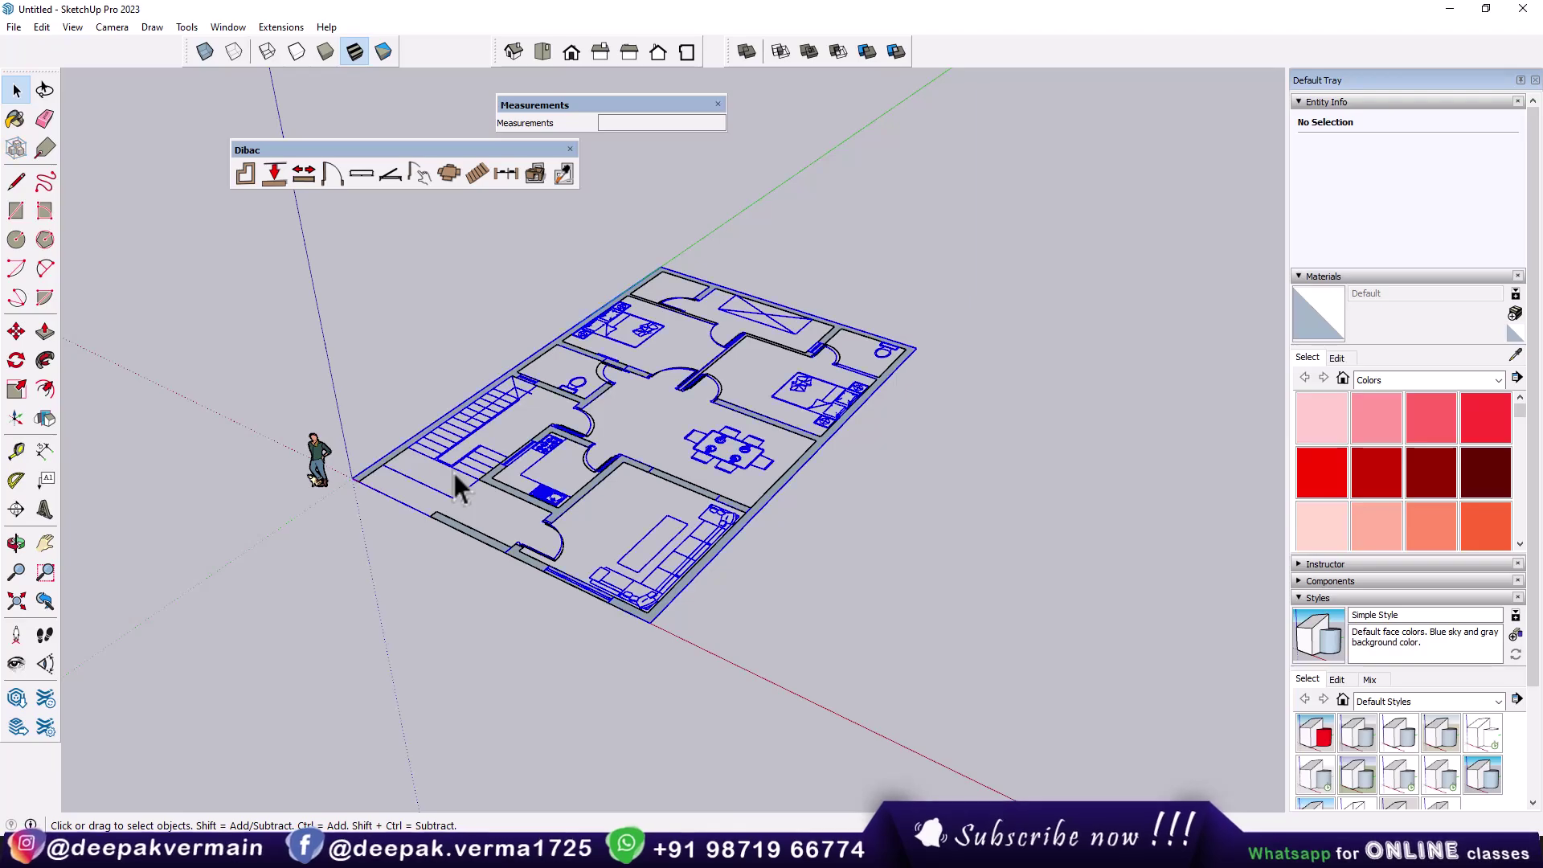
right_click(455, 475)
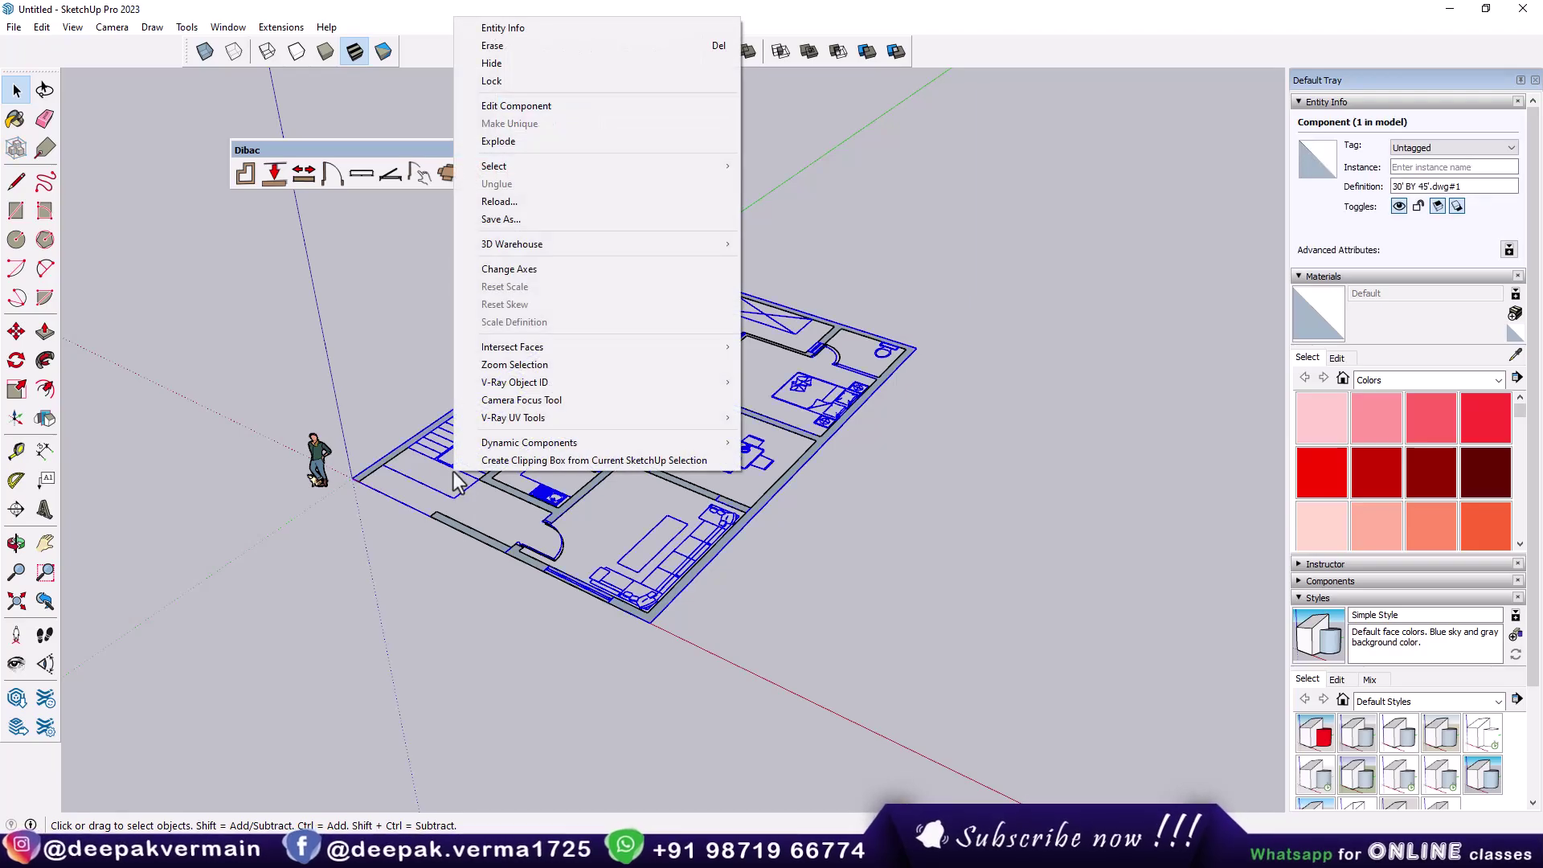
left_click(522, 68)
mouse_move(522, 69)
middle_mouse_down()
mouse_move(771, 506)
mouse_move(839, 393)
middle_mouse_up()
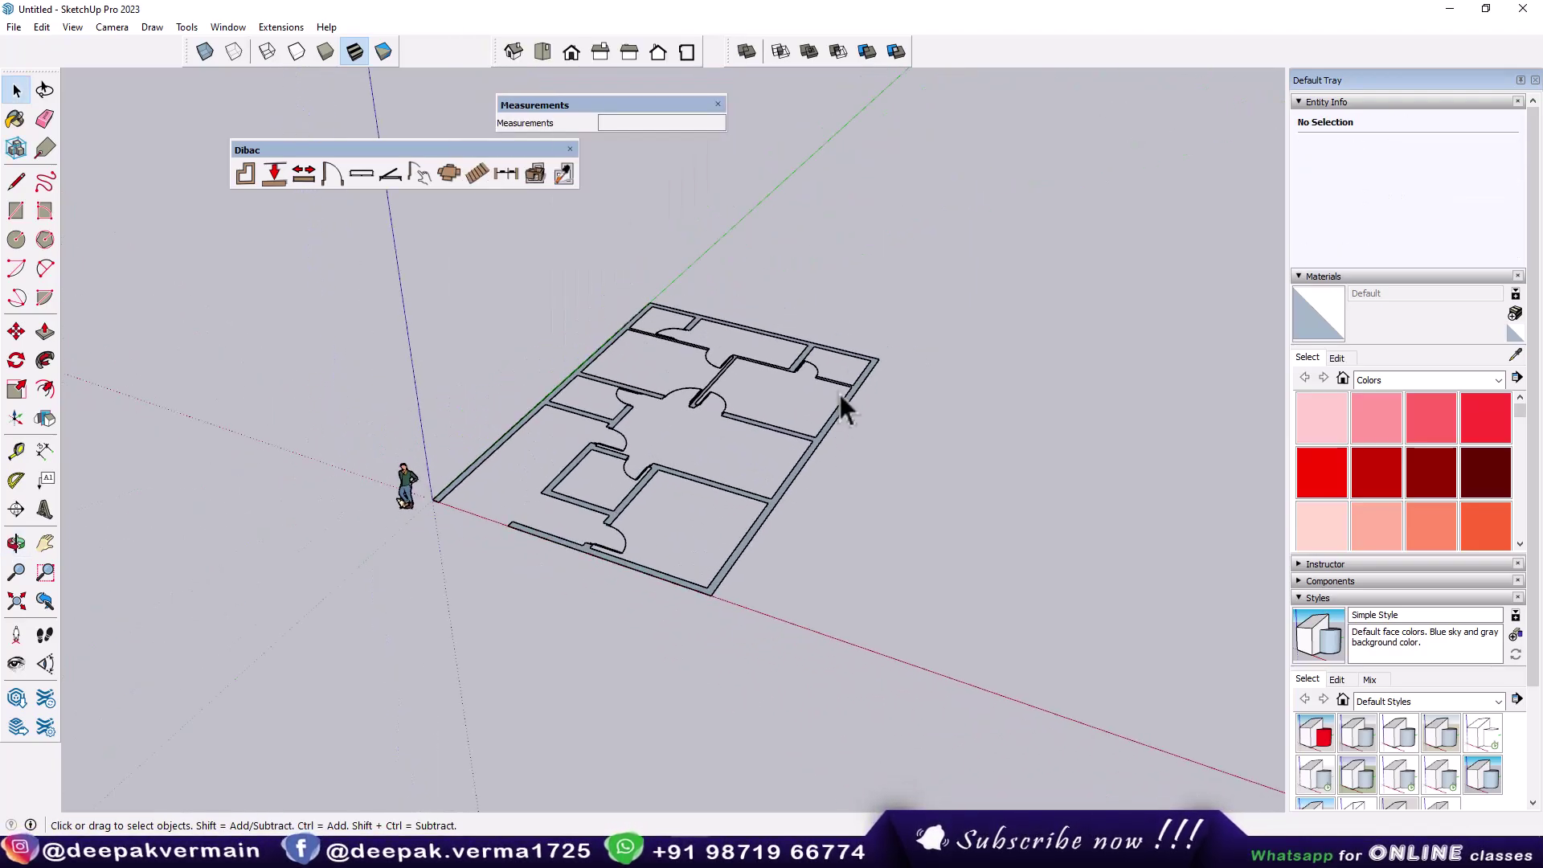
Combine all the Dibac walls into one group and select that group
left_click_drag(479, 599, 422, 667)
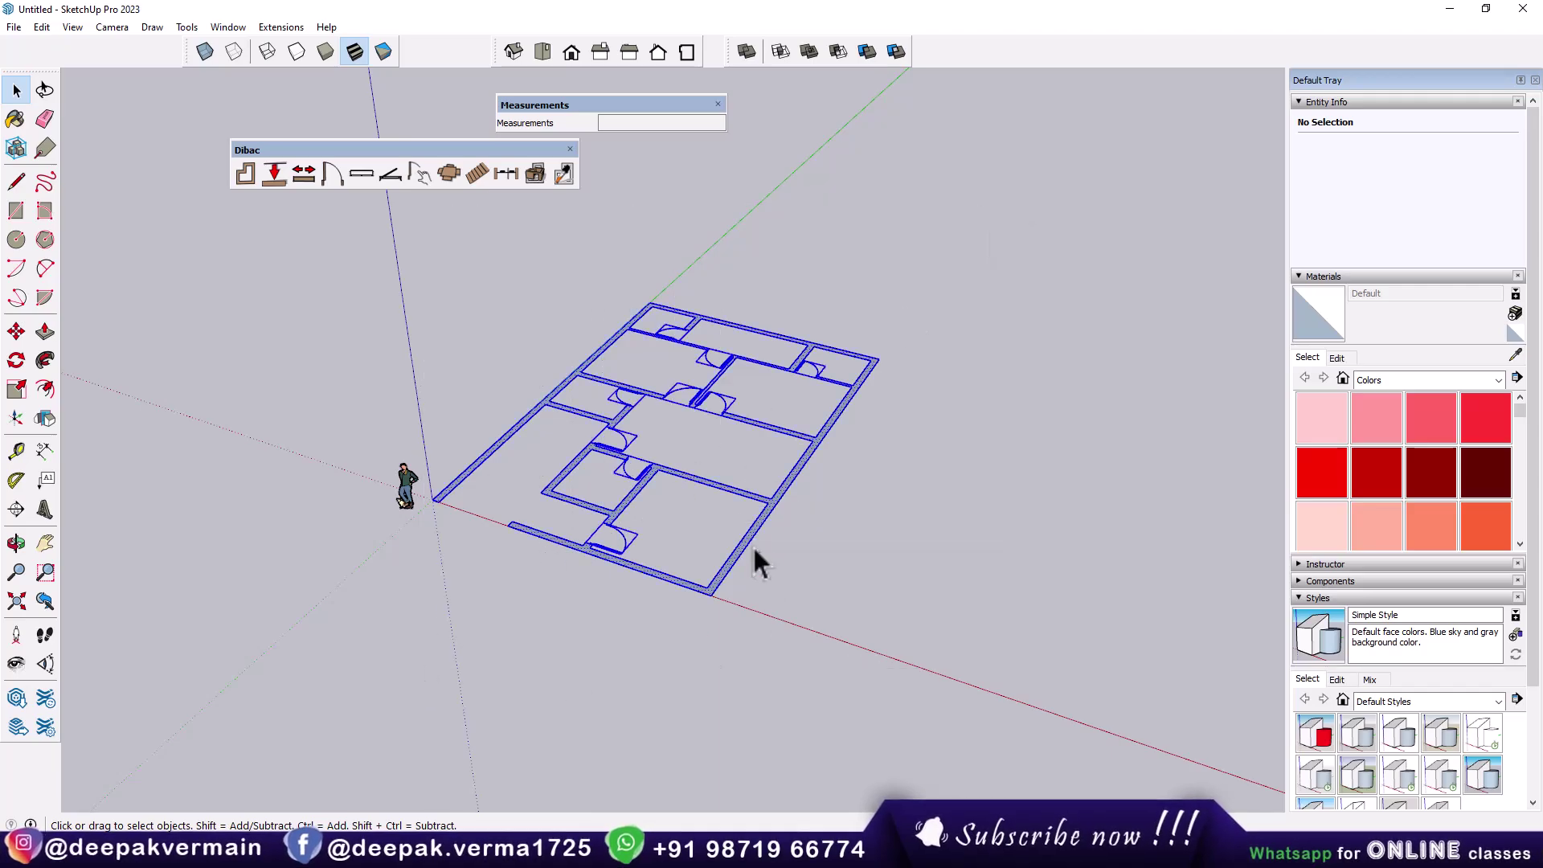
right_click(757, 500)
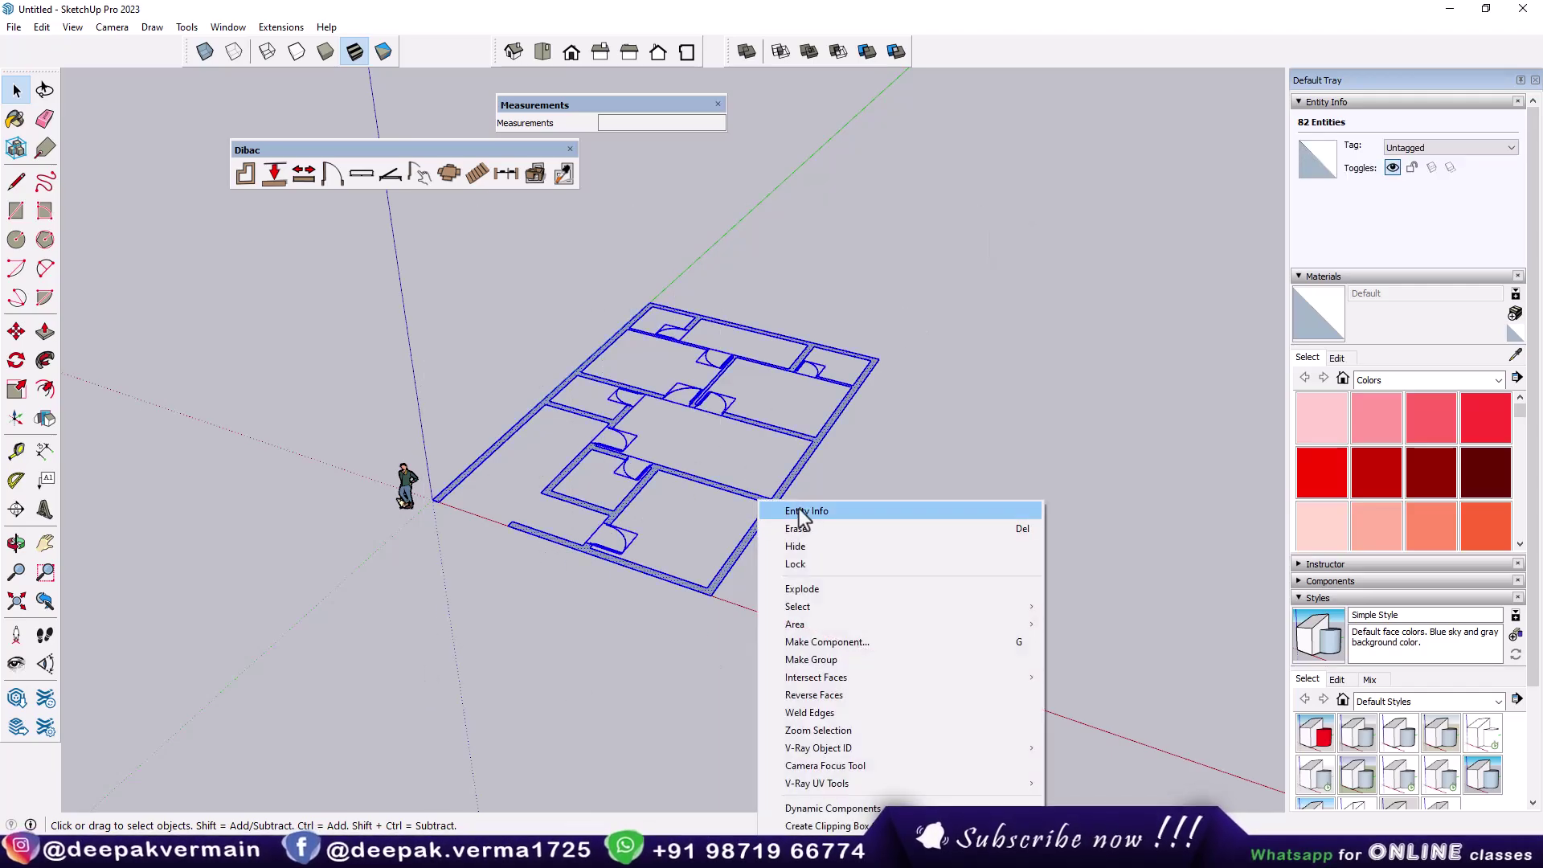
left_click(812, 659)
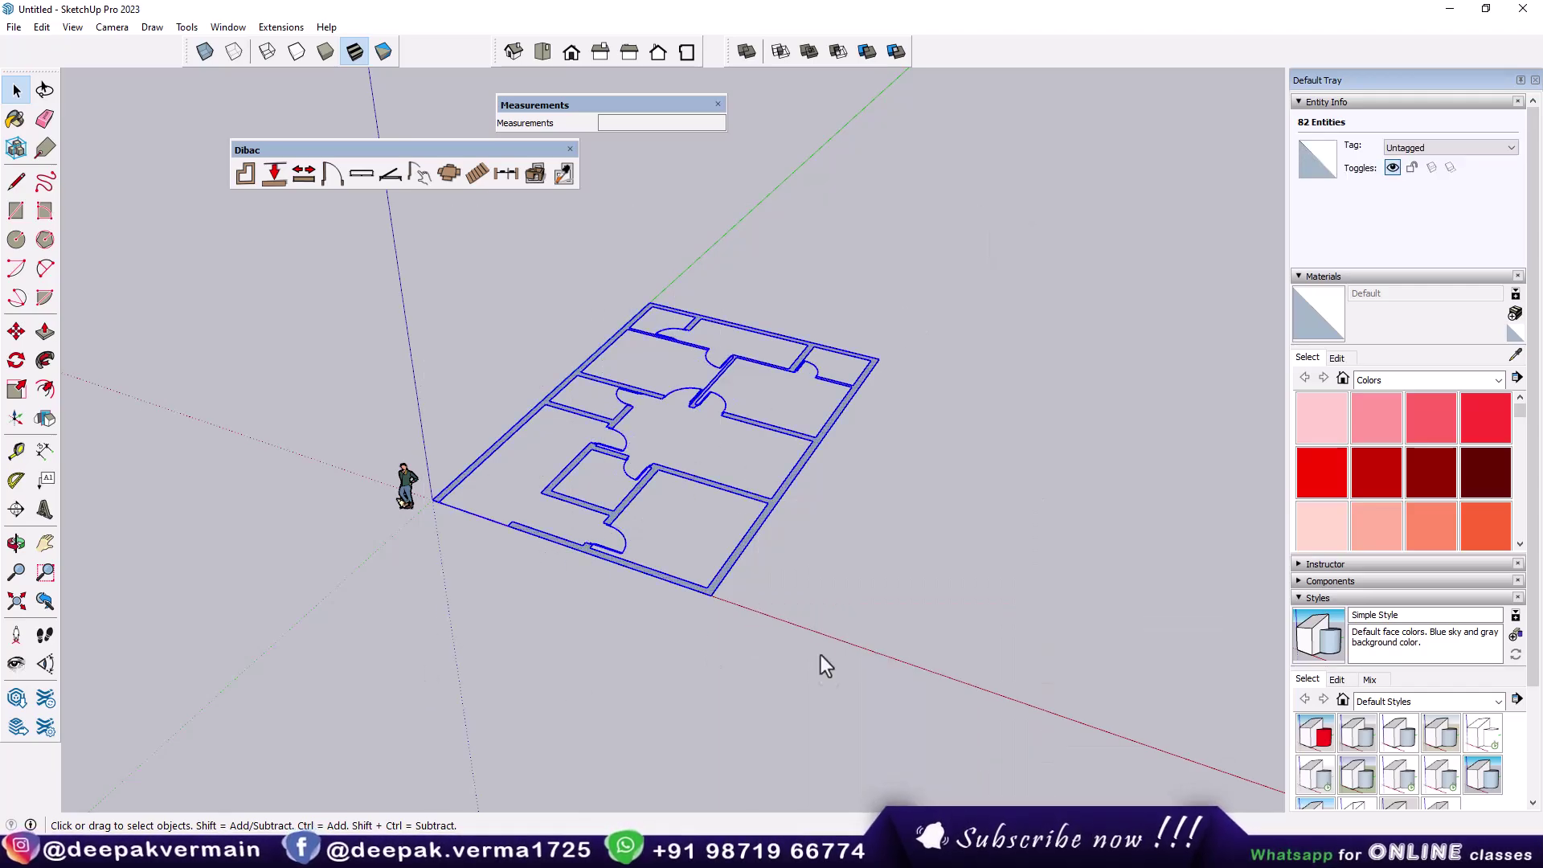
left_click(802, 511)
scroll(704, 489, "up", 3)
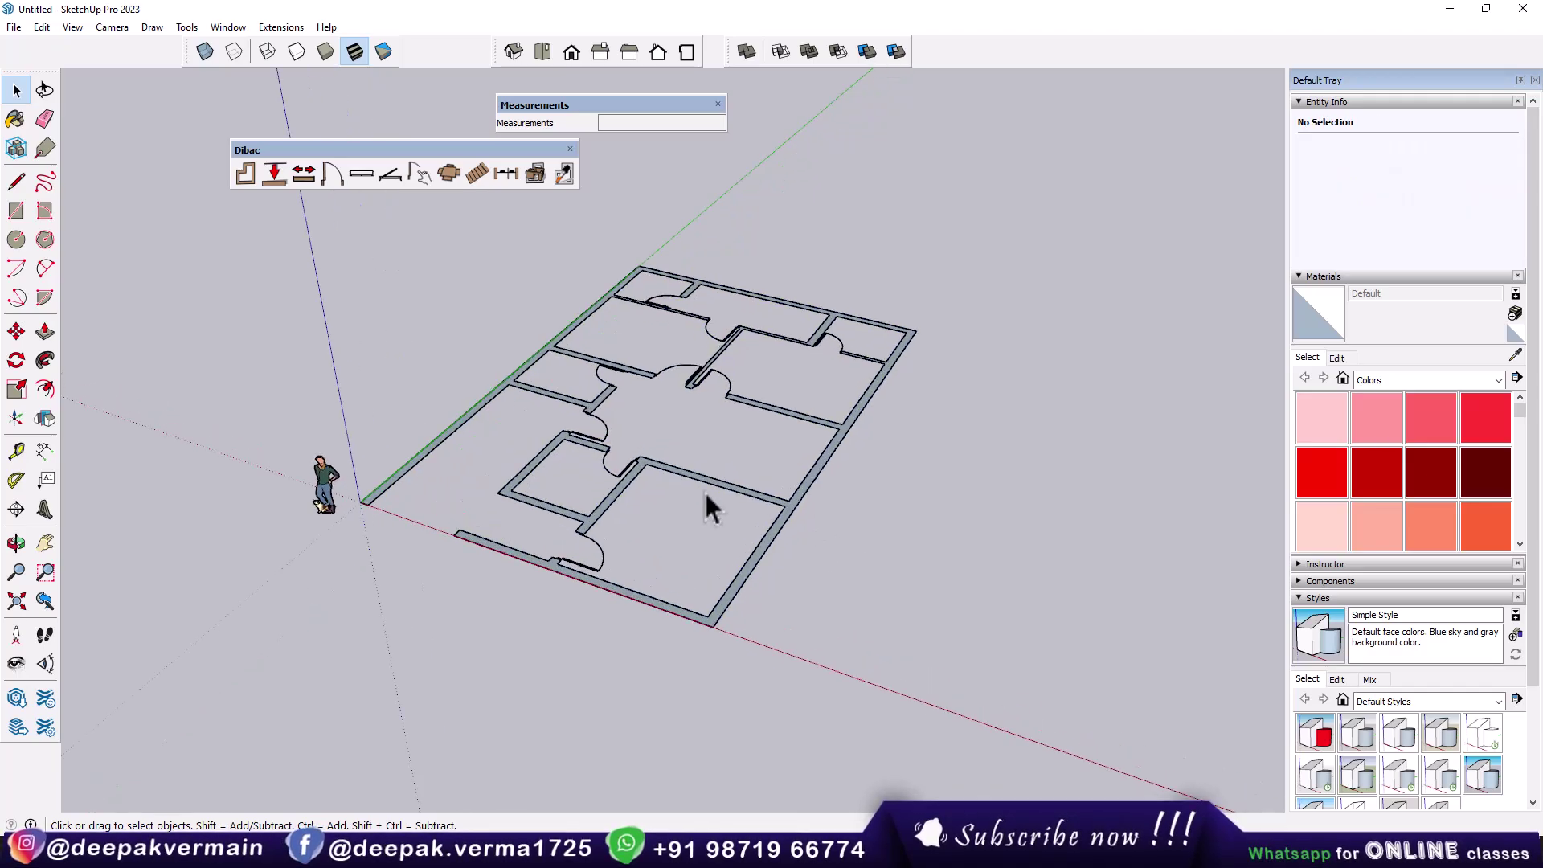
left_click(776, 532)
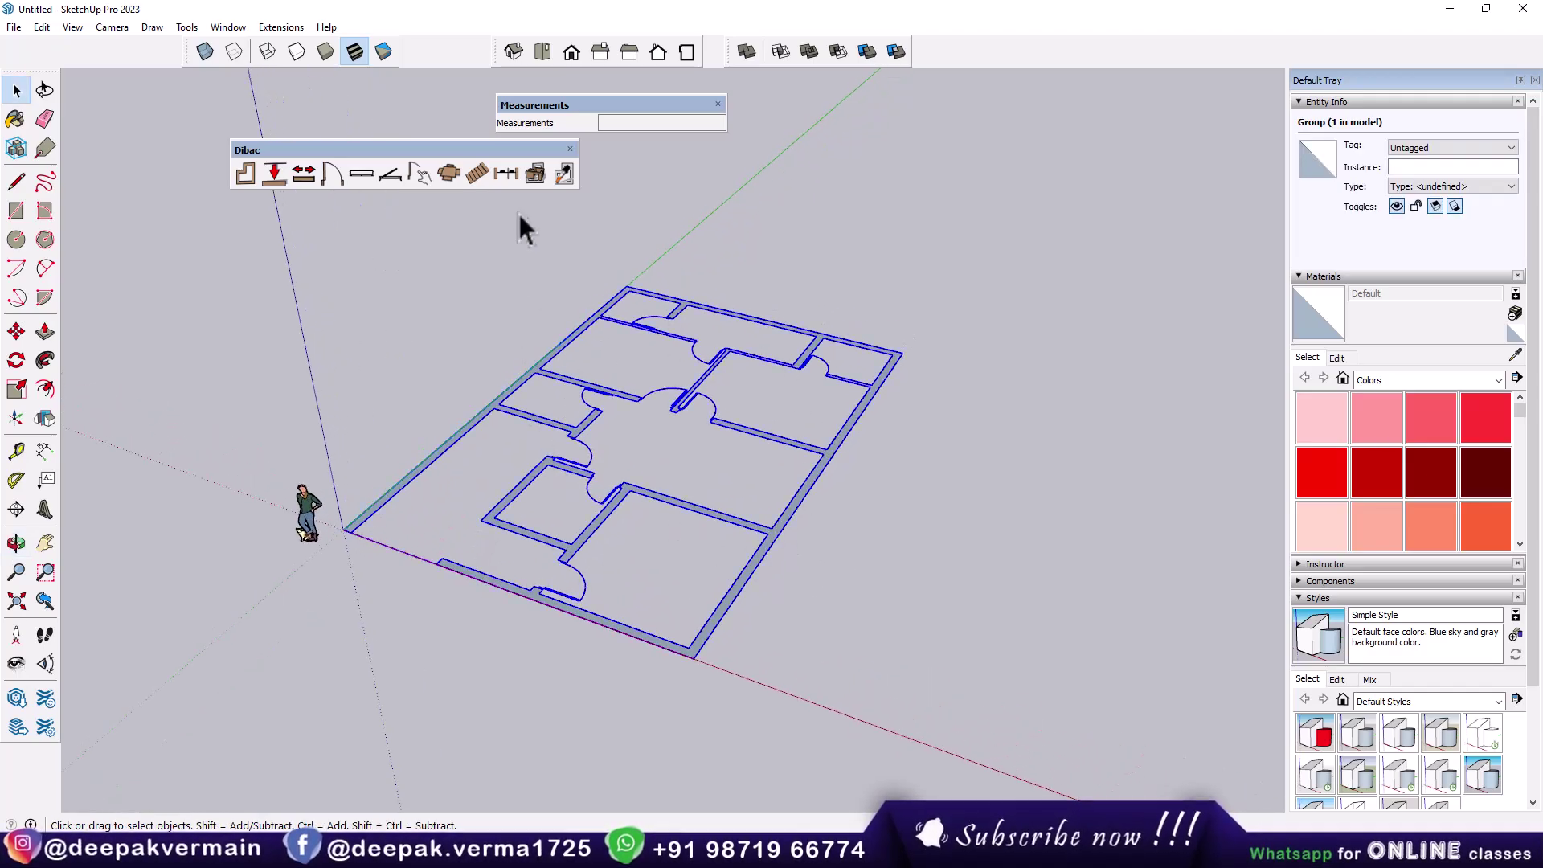
Convert the walls to 3D, inspect the house, then convert it back to 2D
left_click(536, 173)
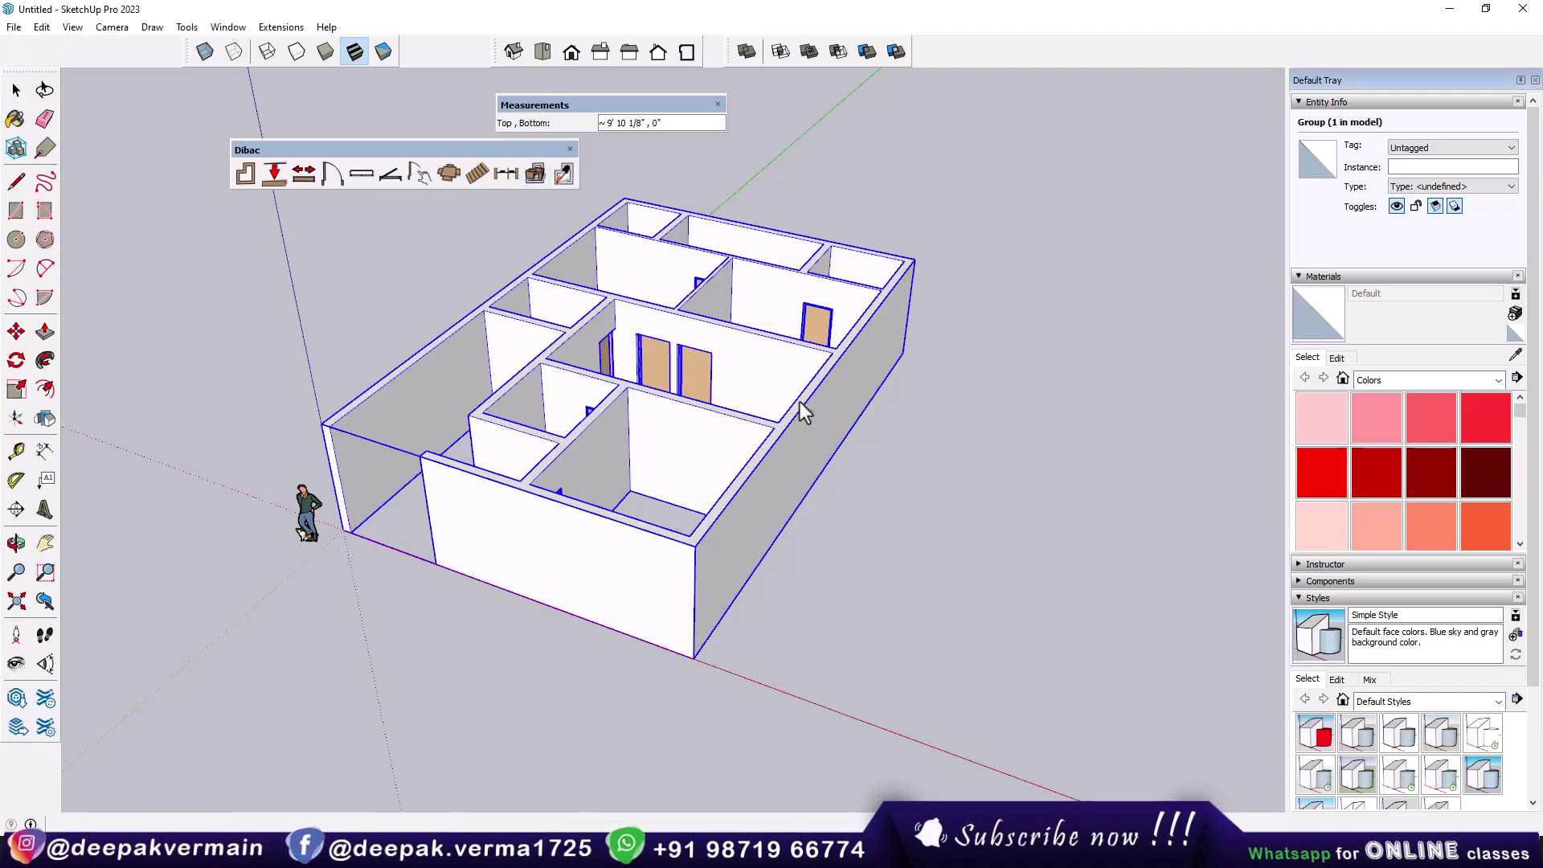
mouse_move(827, 473)
middle_mouse_down()
mouse_move(414, 475)
mouse_move(913, 455)
mouse_move(885, 413)
mouse_move(596, 483)
mouse_move(723, 465)
mouse_move(458, 493)
mouse_move(596, 588)
mouse_move(606, 354)
mouse_move(930, 303)
mouse_move(569, 194)
middle_mouse_up()
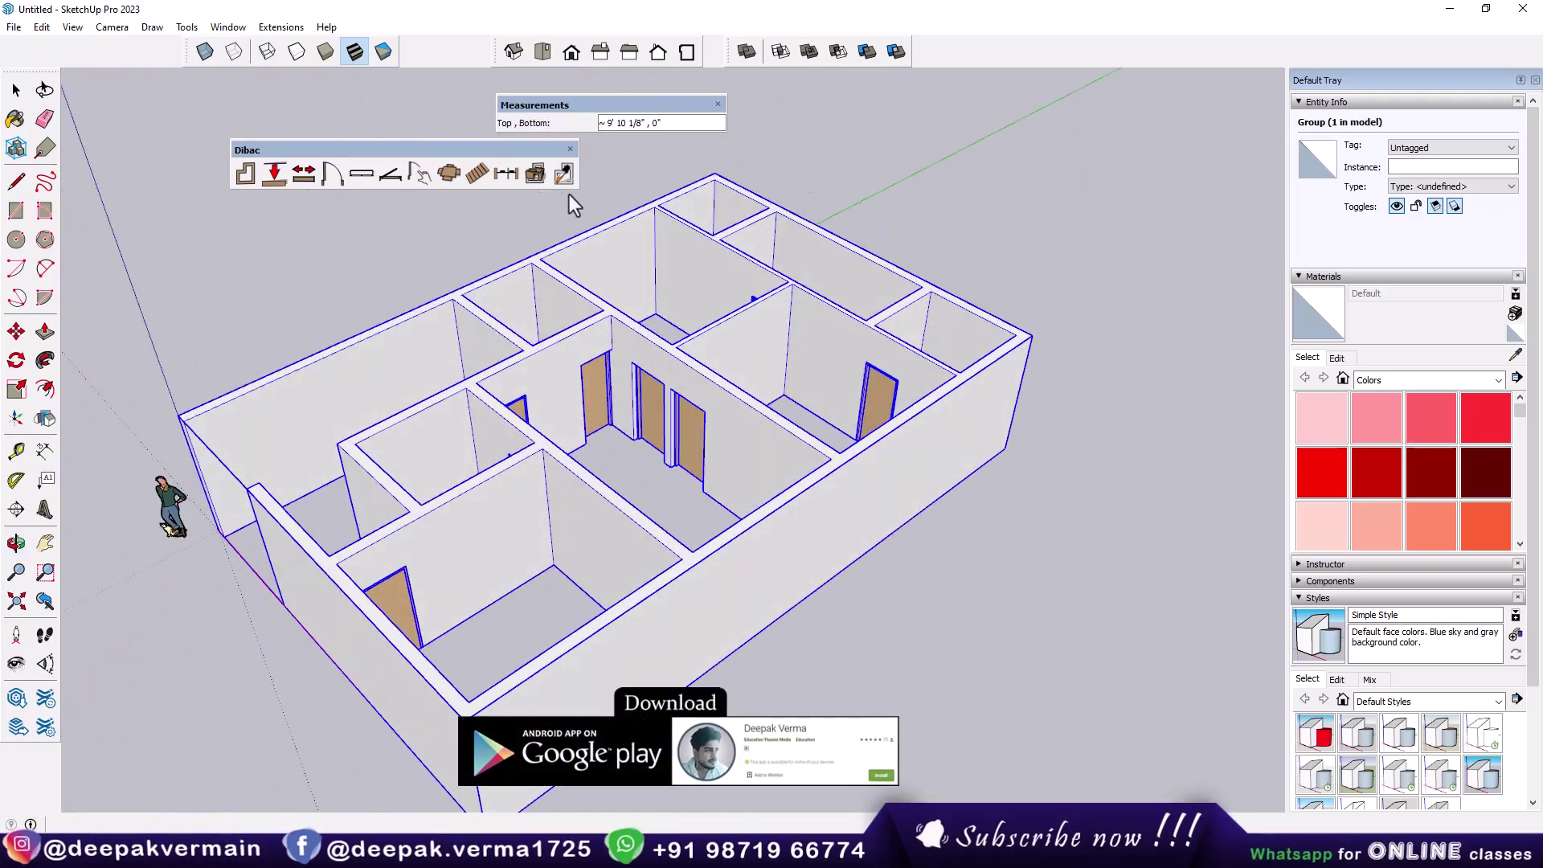
left_click(541, 176)
mouse_move(671, 458)
middle_mouse_down()
mouse_move(677, 476)
mouse_move(672, 443)
mouse_move(741, 465)
middle_mouse_up()
Unhide all objects so the furnished CAD plan reappears, and zoom in
key("space")
left_click(41, 26)
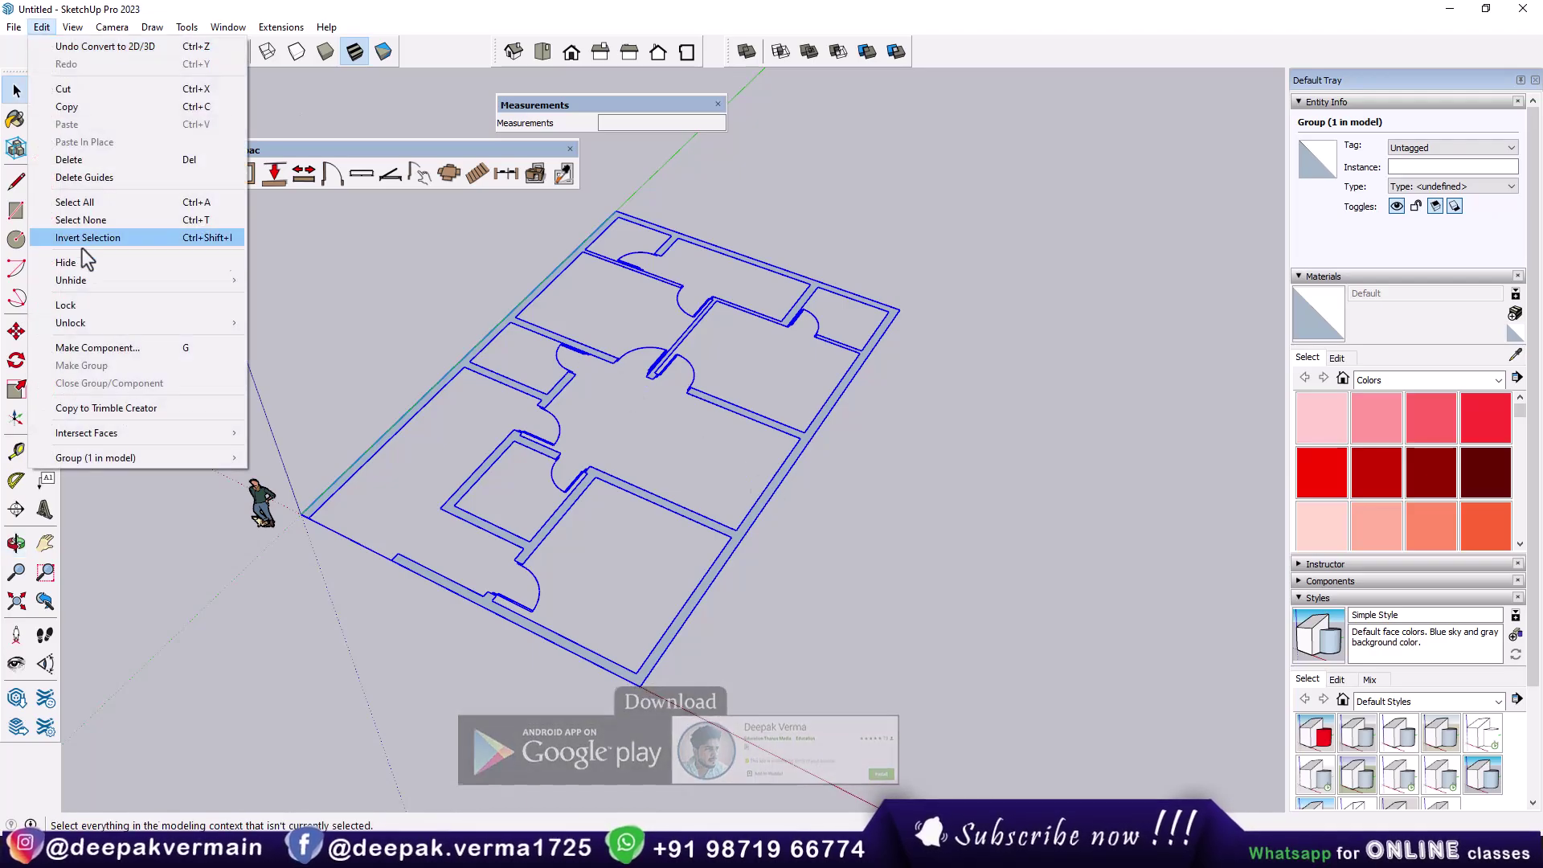
mouse_move(70, 279)
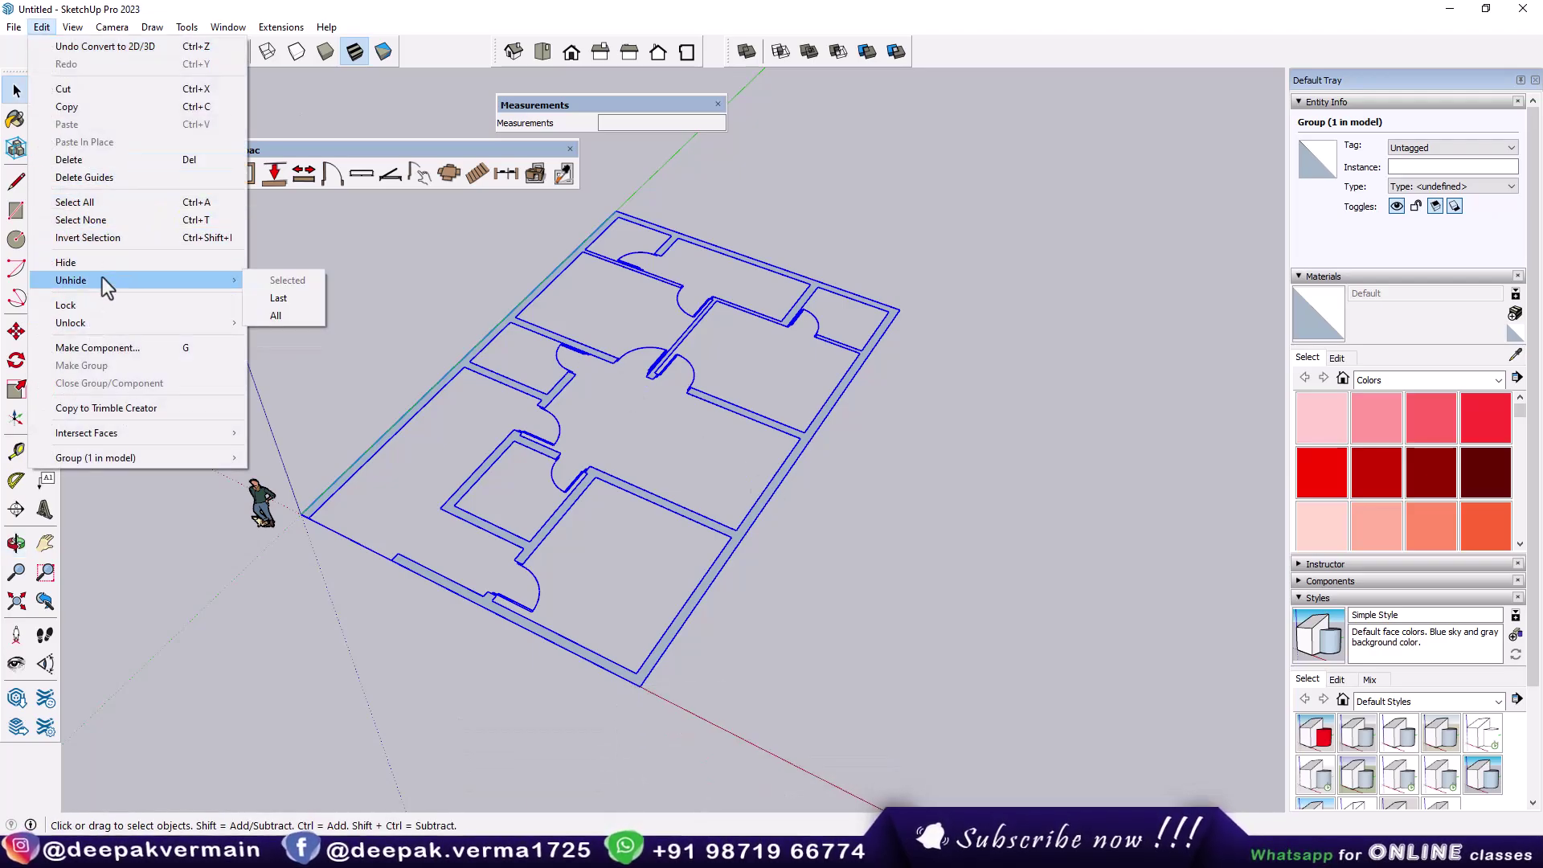
left_click(275, 315)
scroll(606, 677, "up", 2)
scroll(610, 667, "up", 2)
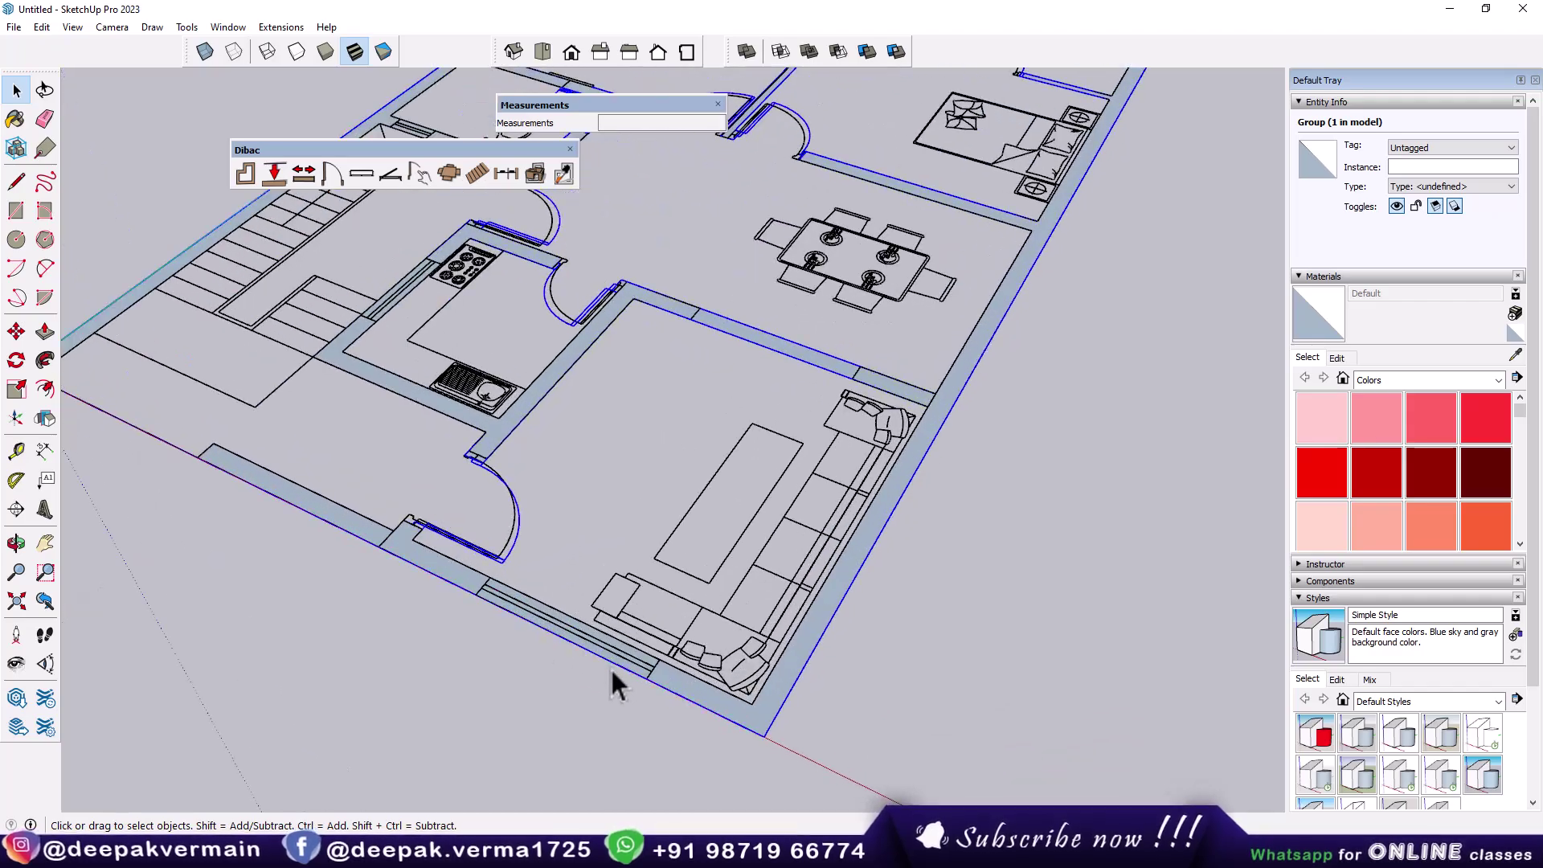
scroll(607, 590, "up", 2)
scroll(593, 574, "down", 2)
Enter the floor-plan group, switch to Top view and zoom to the upper-right bathroom
scroll(595, 547, "down", 2)
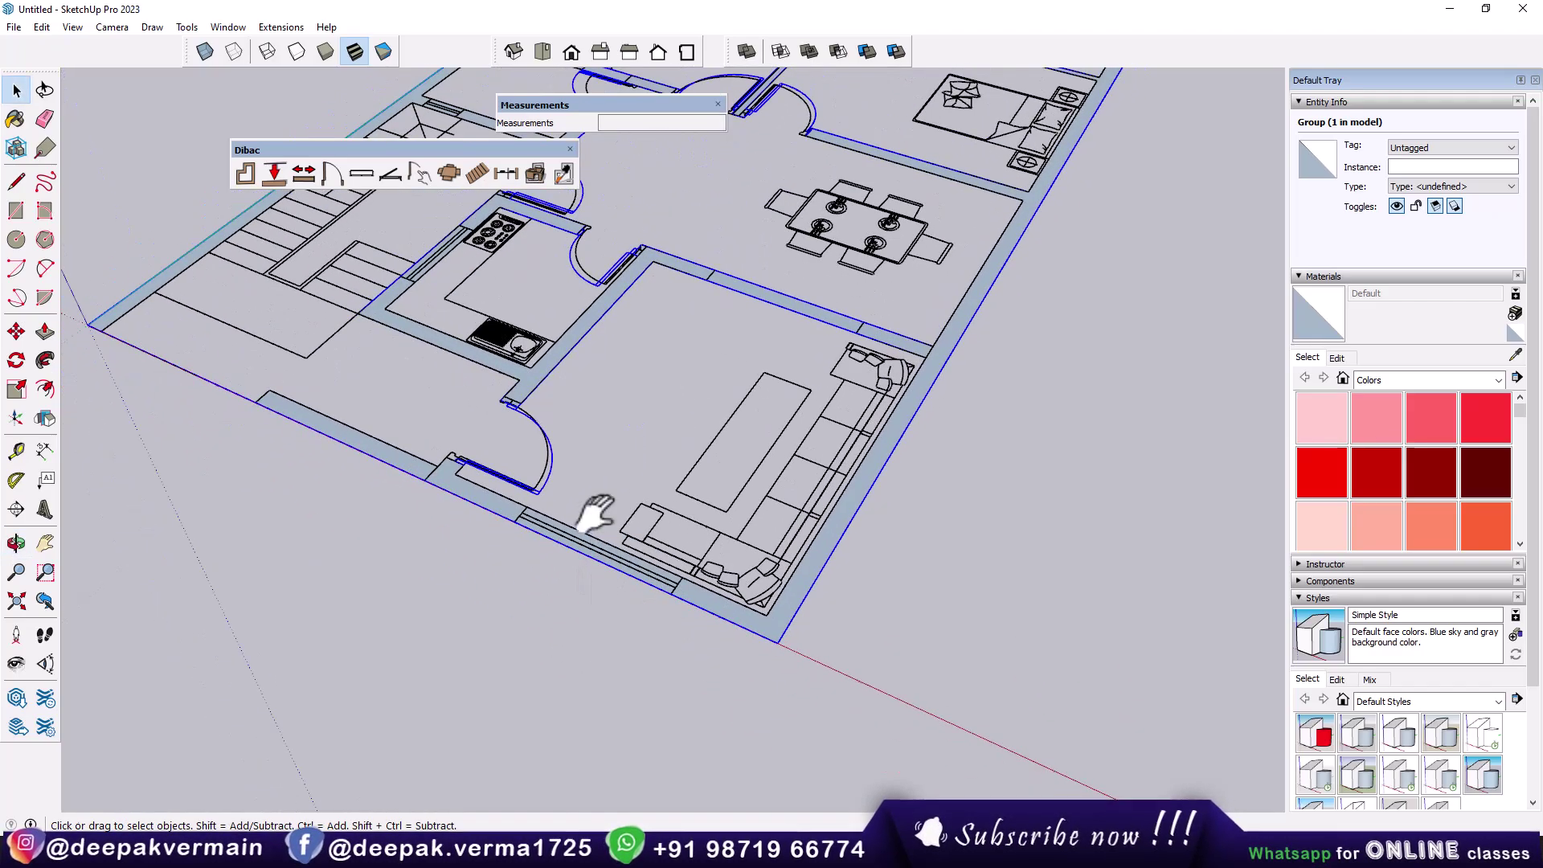
middle_click_drag(417, 234, 794, 398)
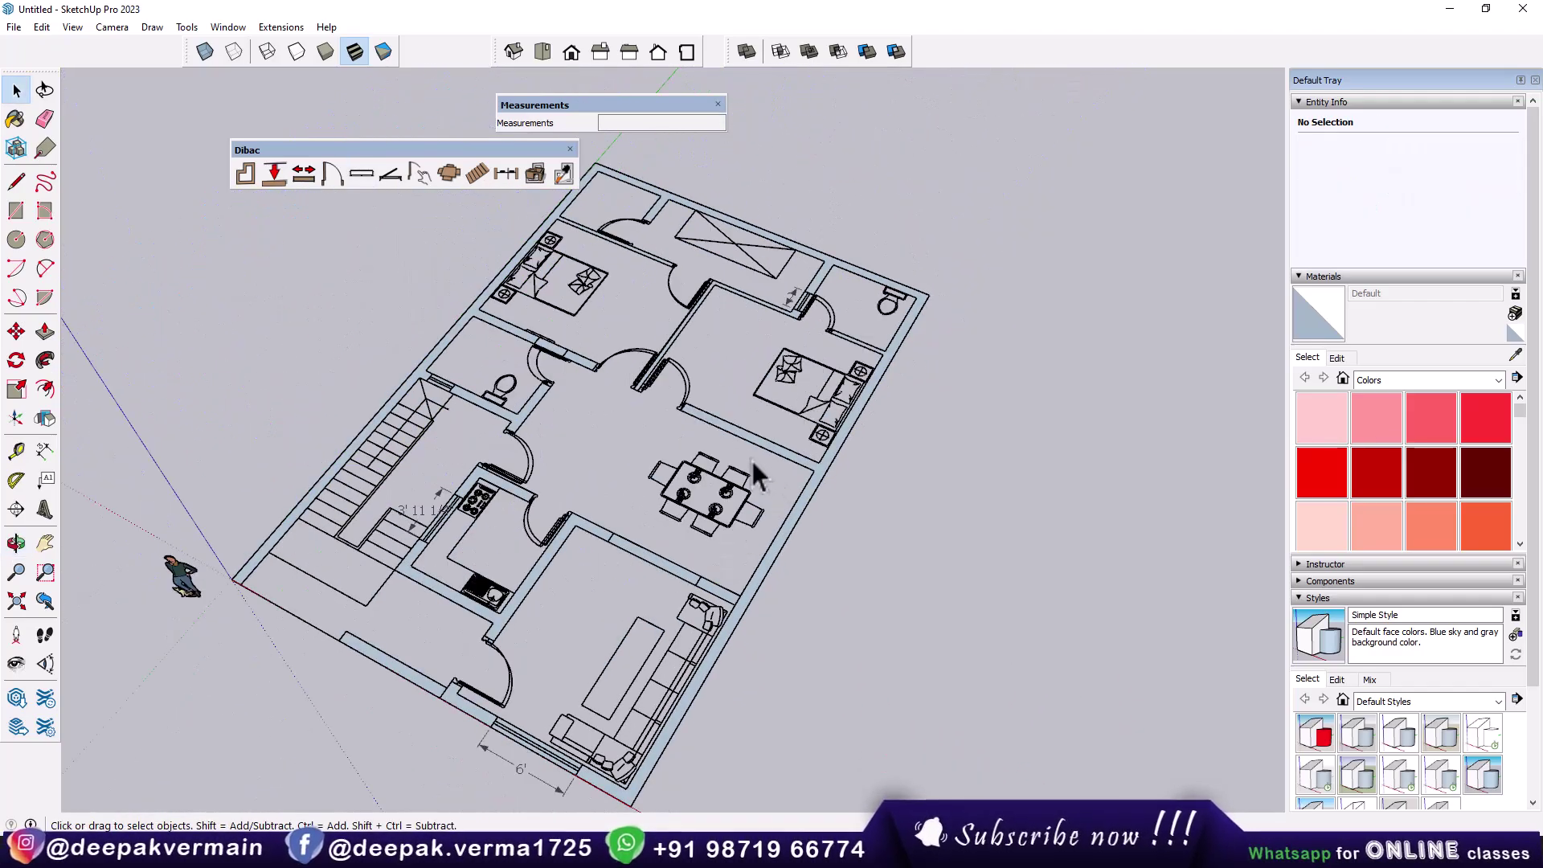
double_click(745, 436)
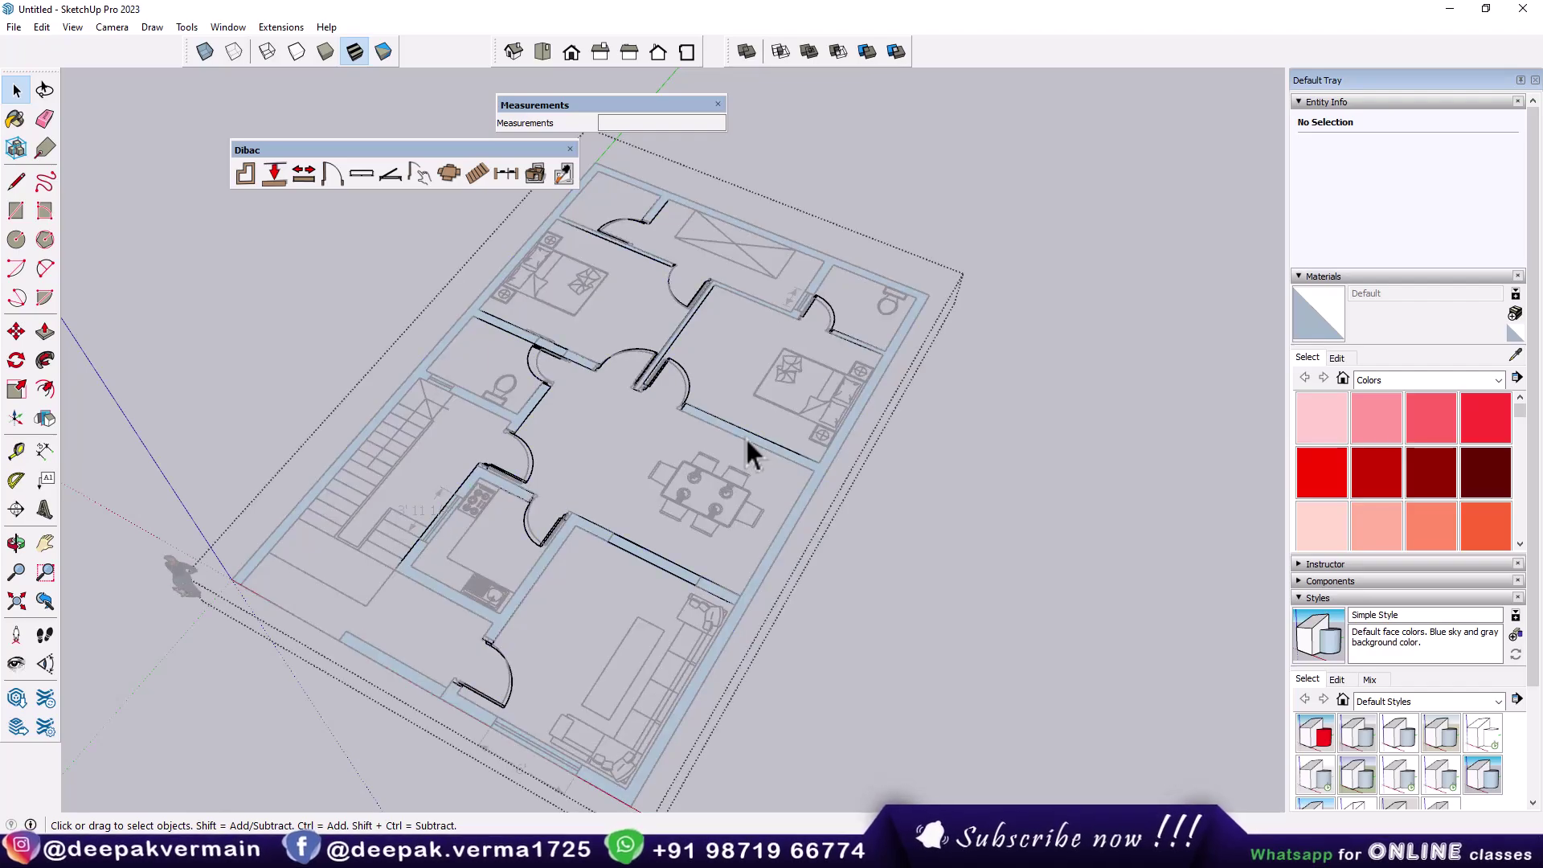
mouse_move(745, 437)
middle_mouse_down()
mouse_move(760, 450)
mouse_move(435, 119)
middle_mouse_up()
left_click(538, 59)
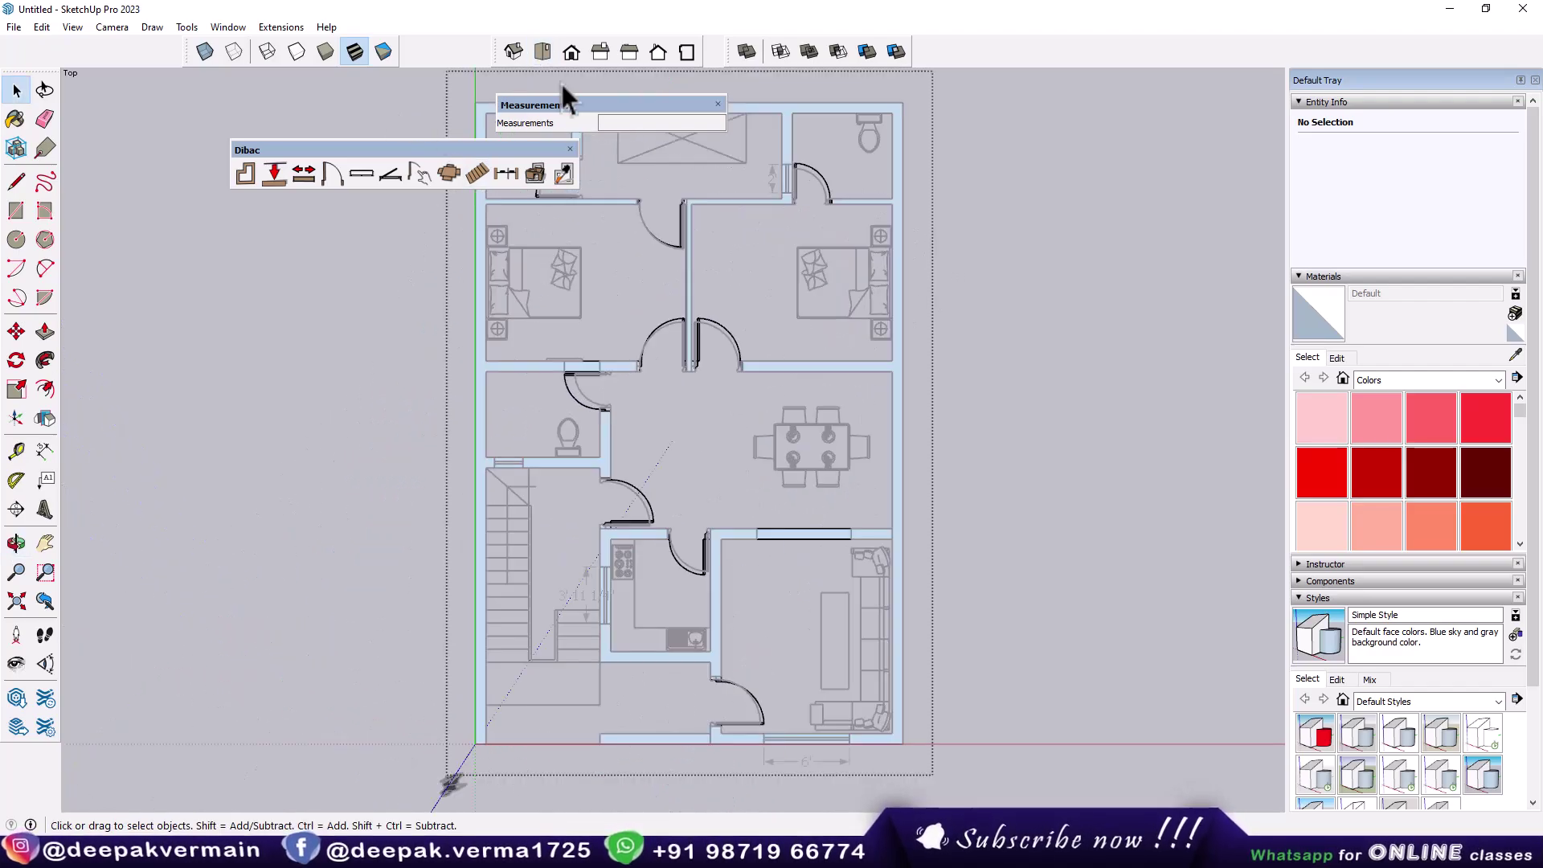
middle_click_drag(815, 259, 785, 386, "shift")
scroll(785, 386, "up", 2)
scroll(788, 379, "up", 2)
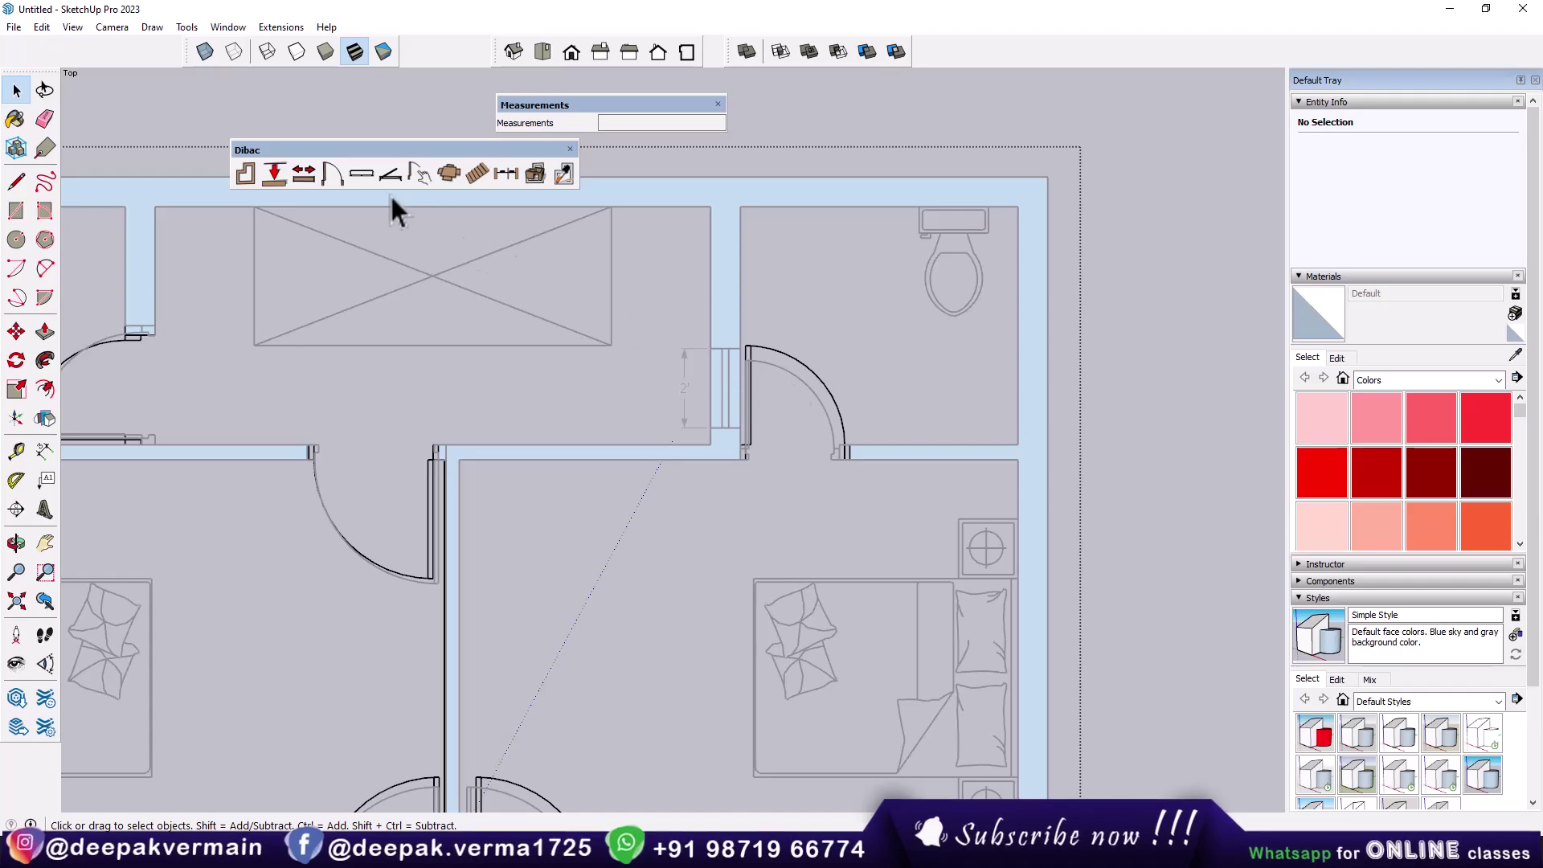
Place a Dibac window with default settings in the upper wall opening
left_click(362, 174)
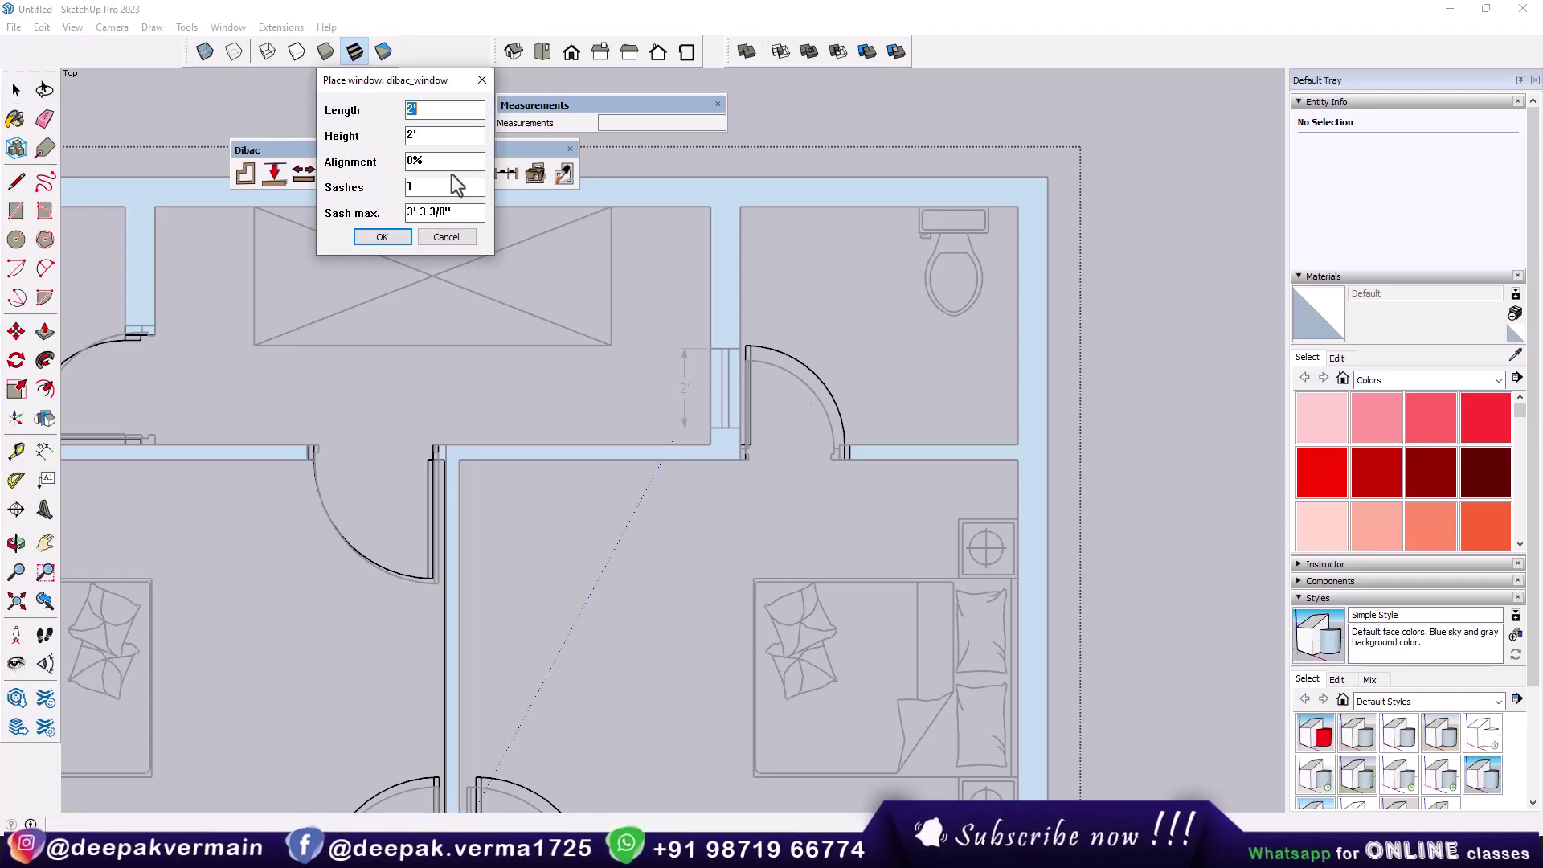
left_click(382, 236)
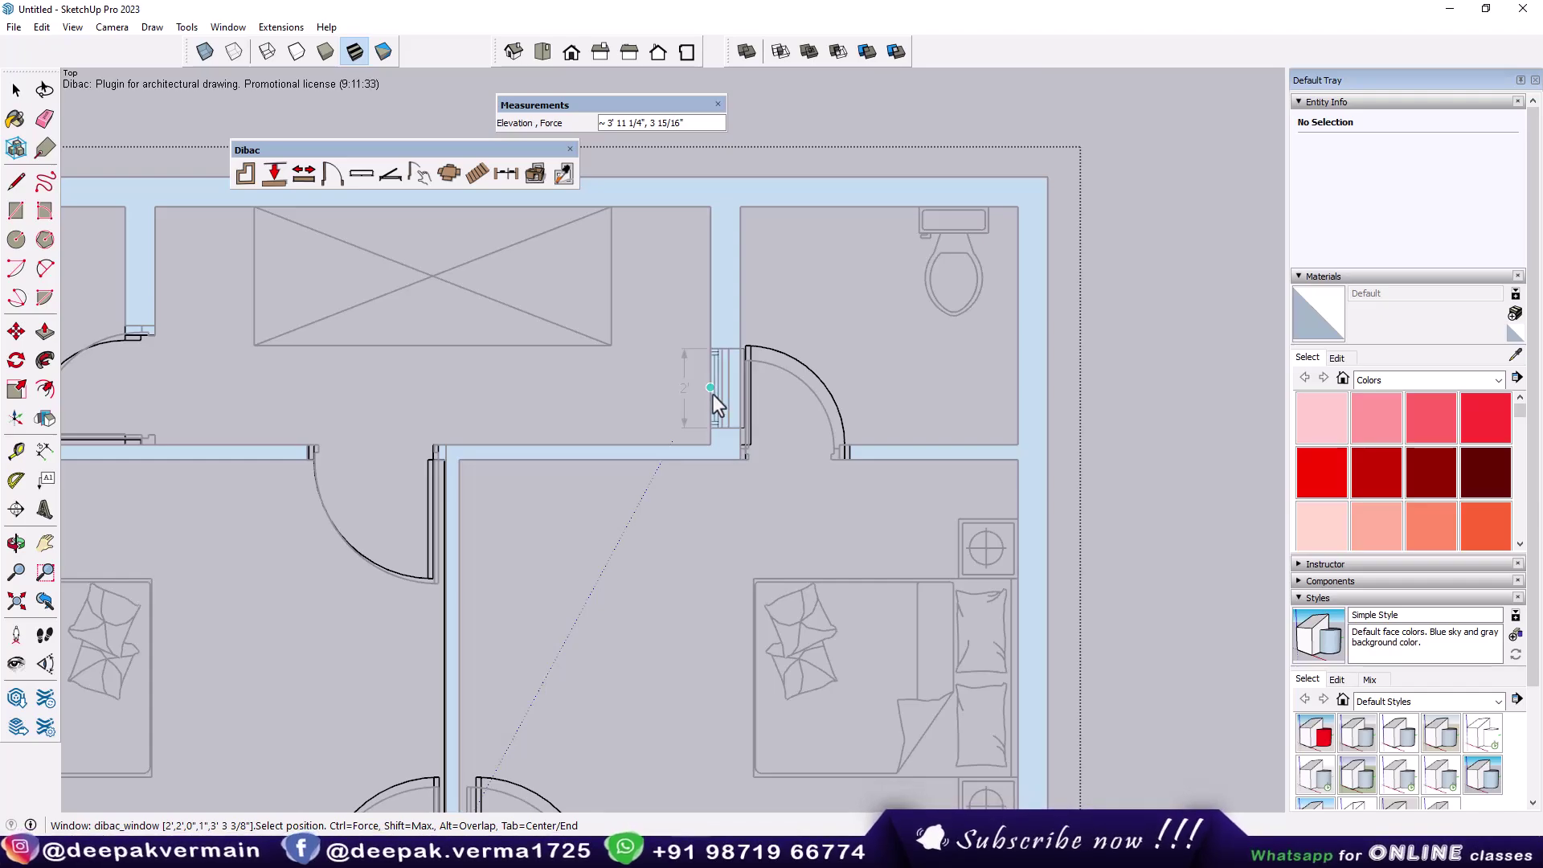
left_click(740, 390)
scroll(947, 409, "down", 2)
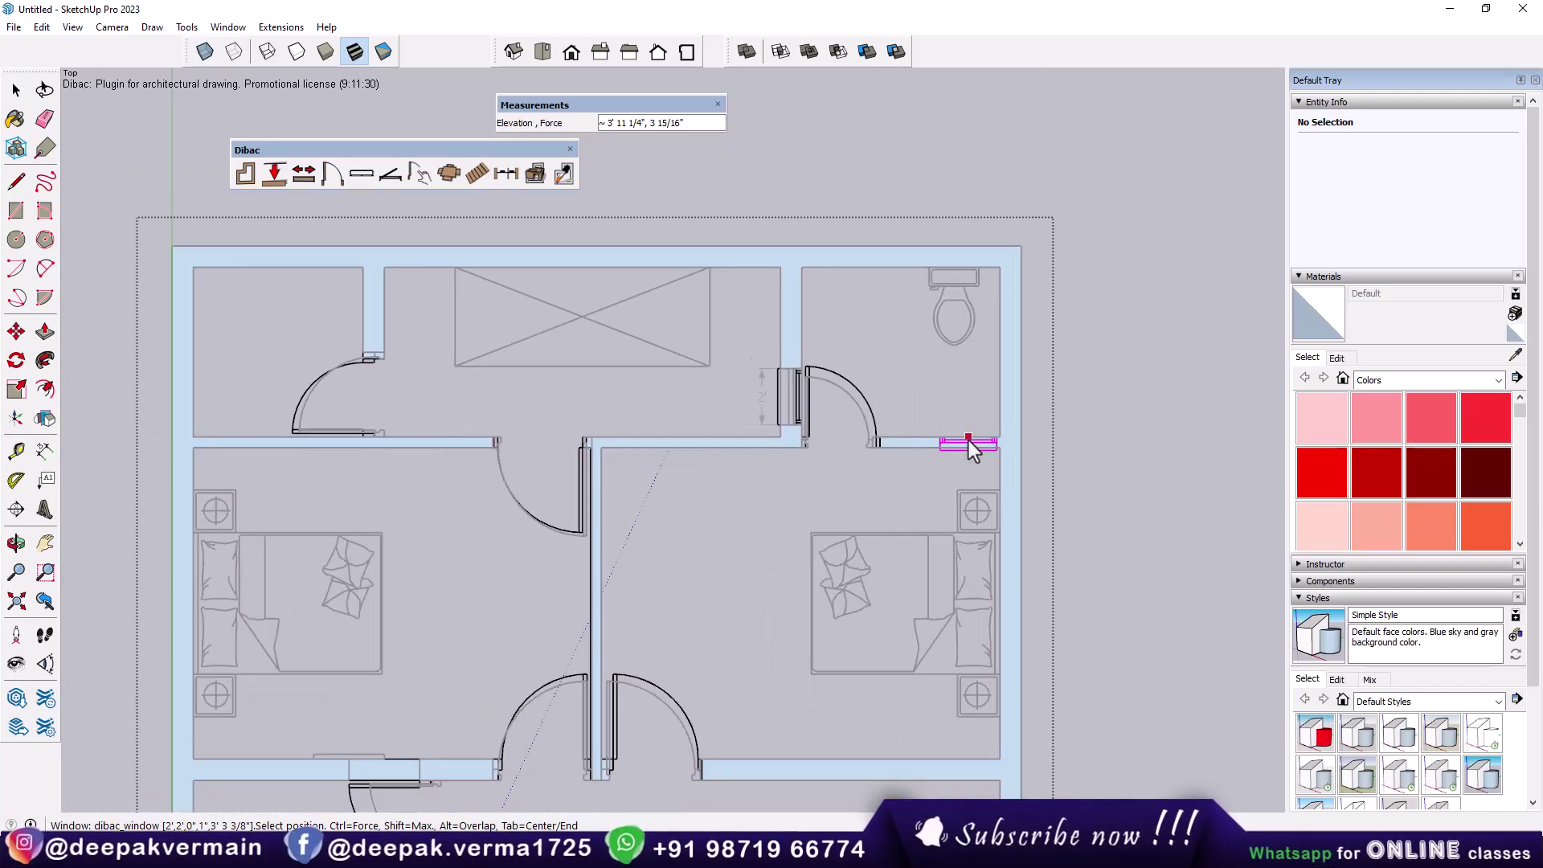
scroll(968, 441, "down", 2)
middle_click_drag(774, 715, 776, 386, "shift")
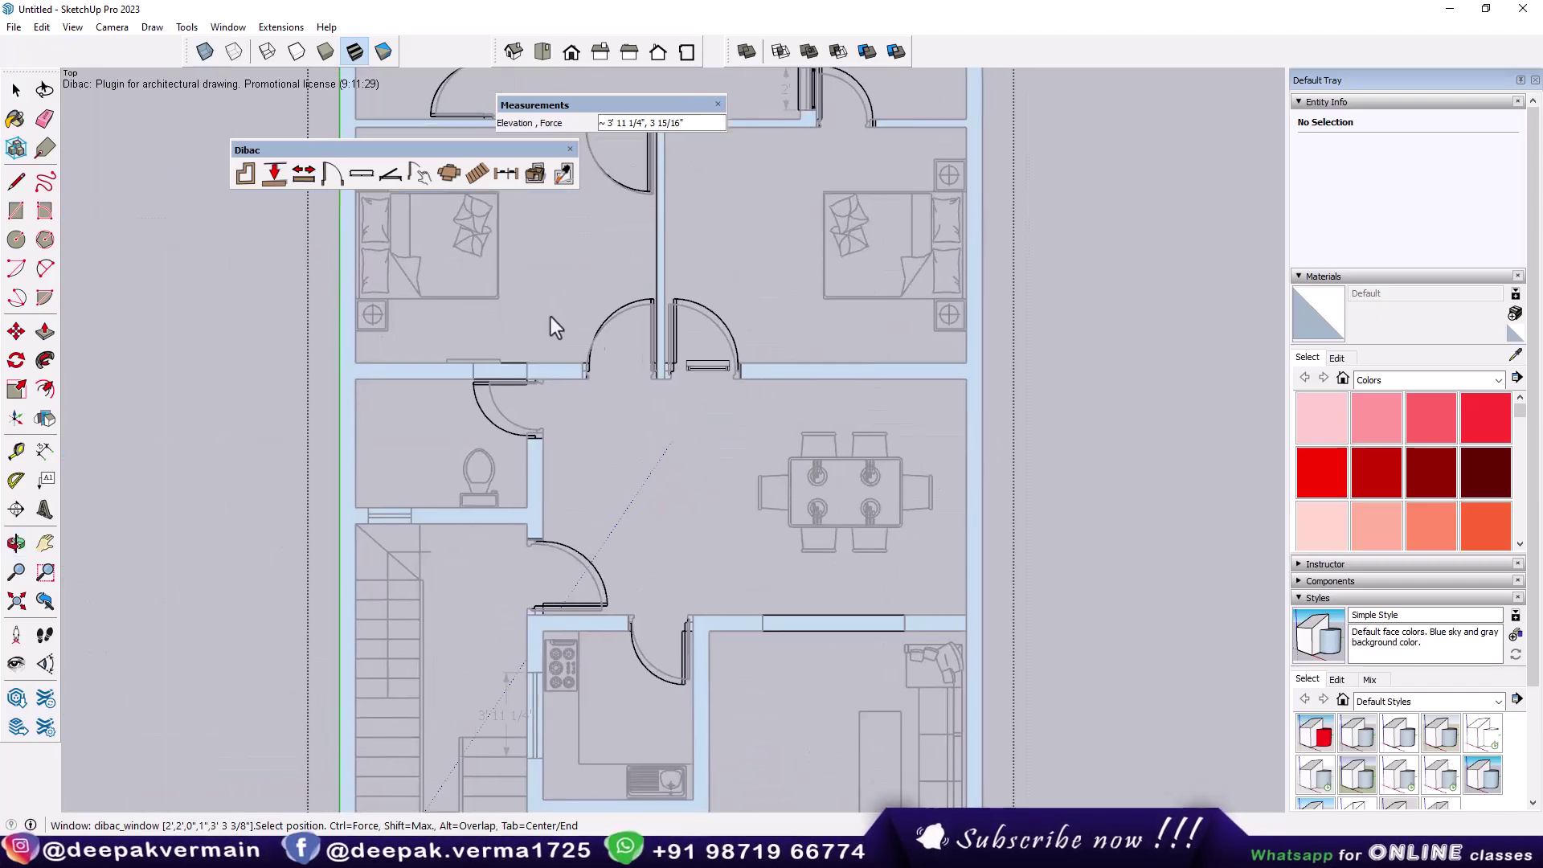
Place a 4' by 4' window in the kitchen's left wall
left_click(361, 174)
type("4'")
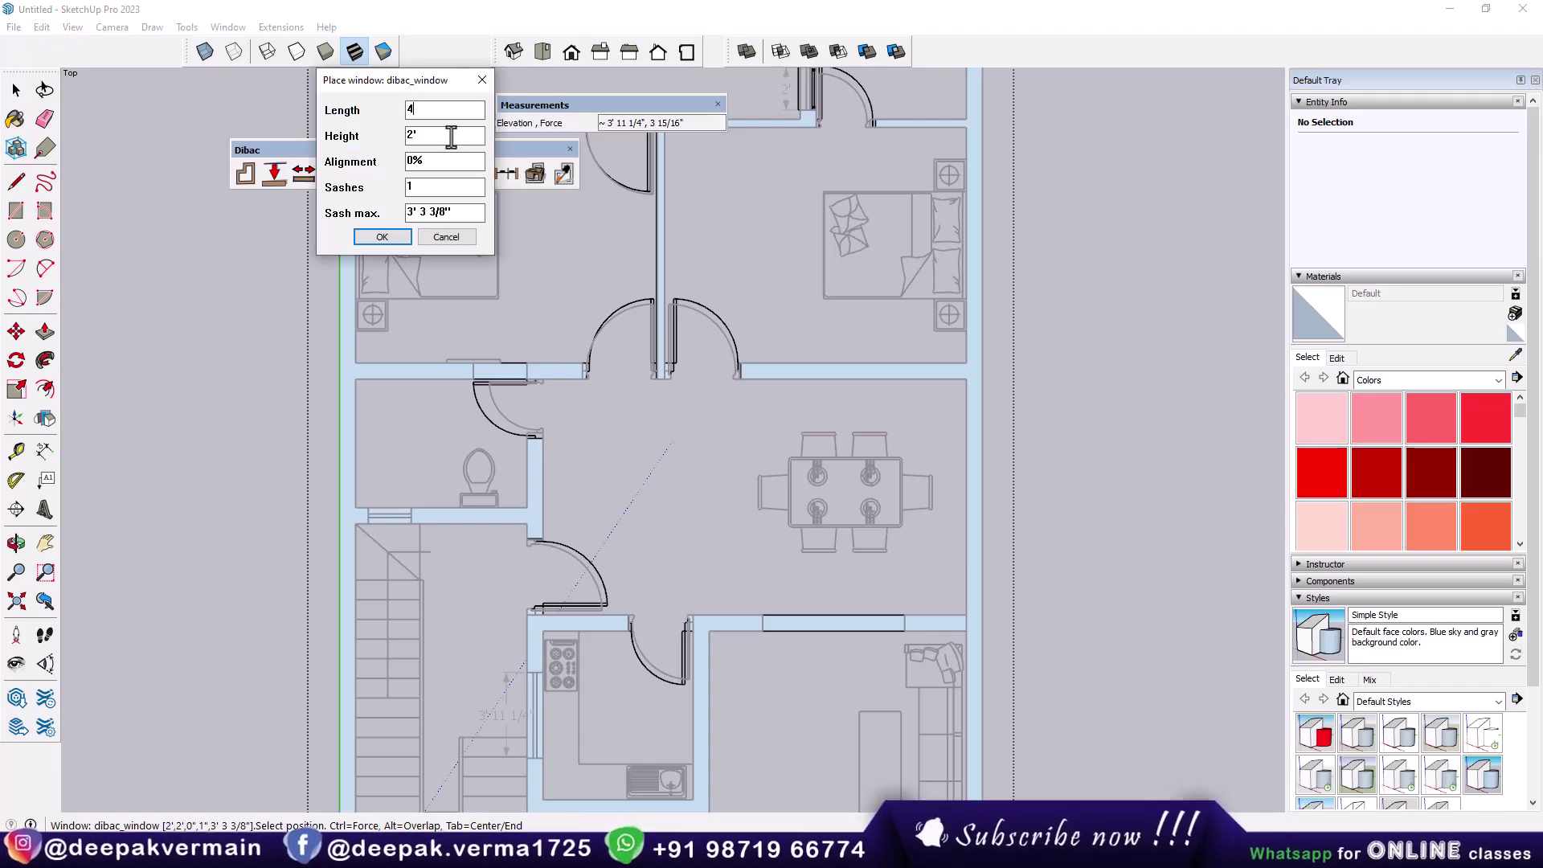
left_click_drag(413, 136, 375, 137)
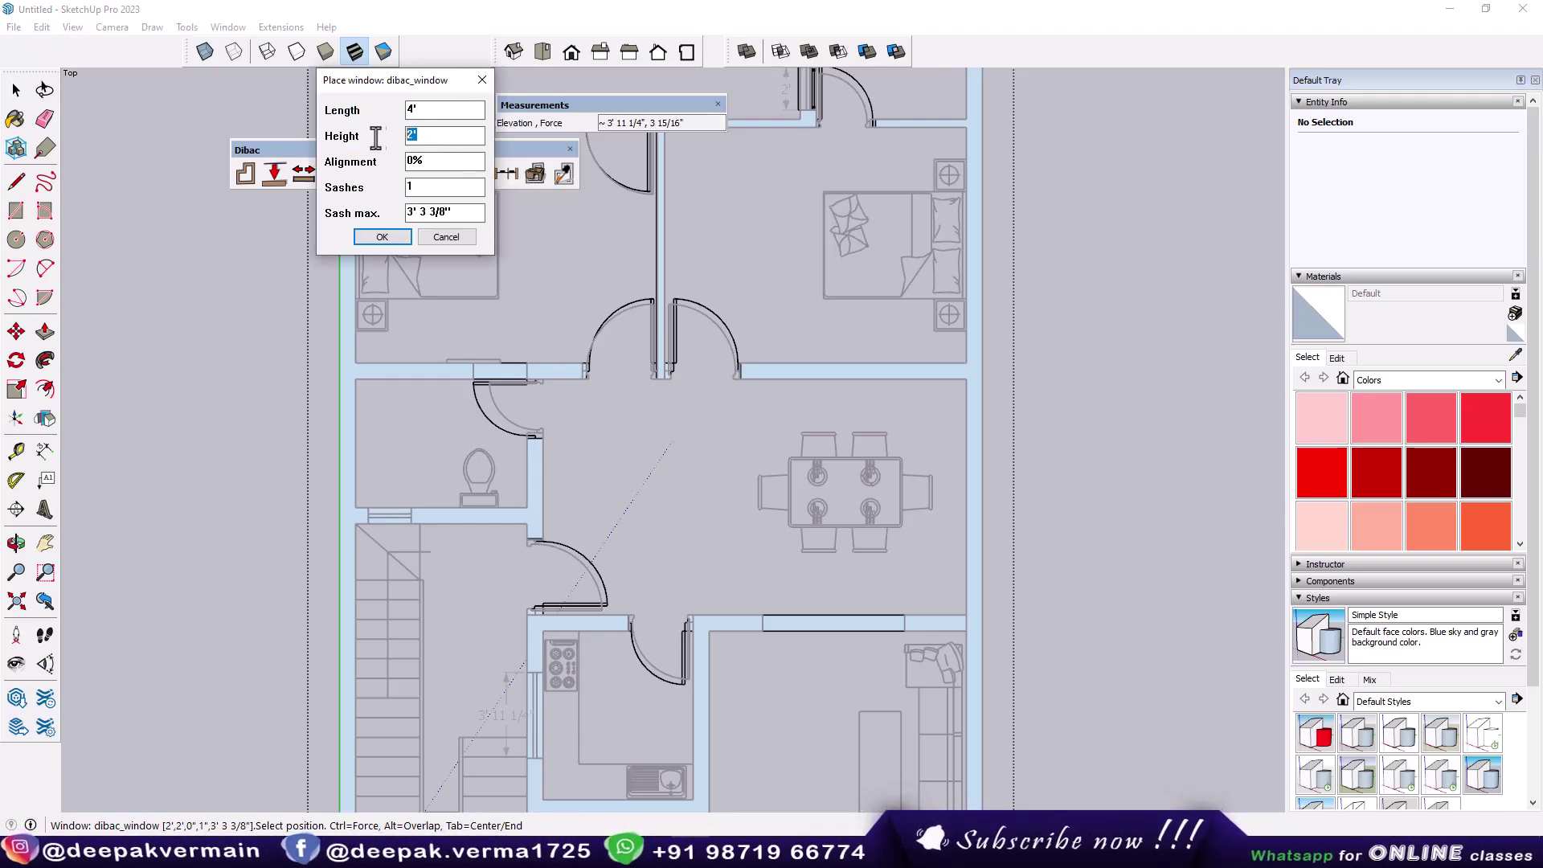
type("4'")
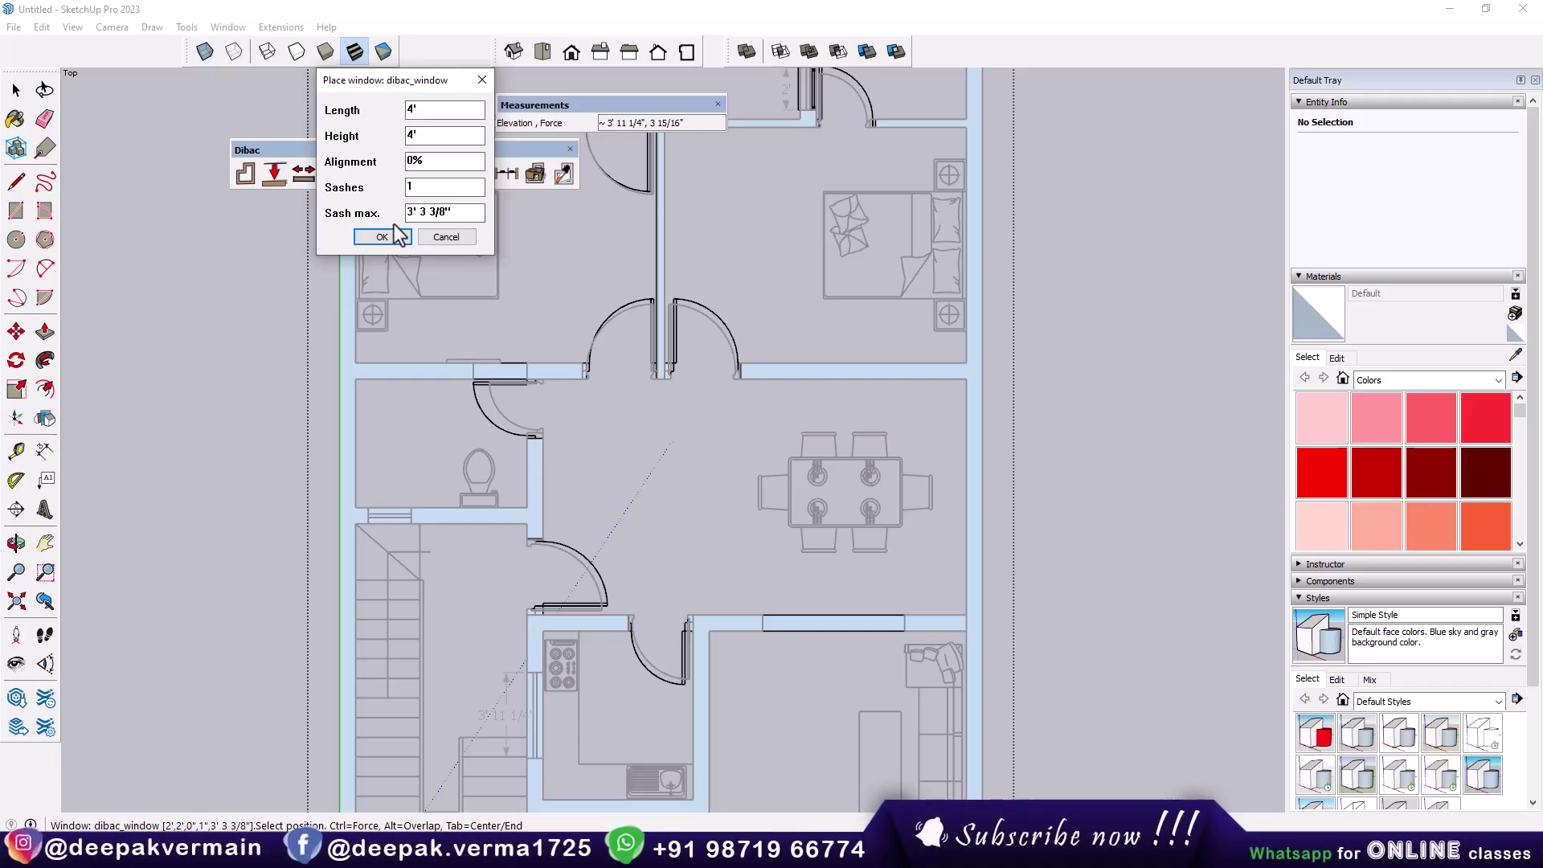
left_click(384, 237)
scroll(555, 751, "up", 2)
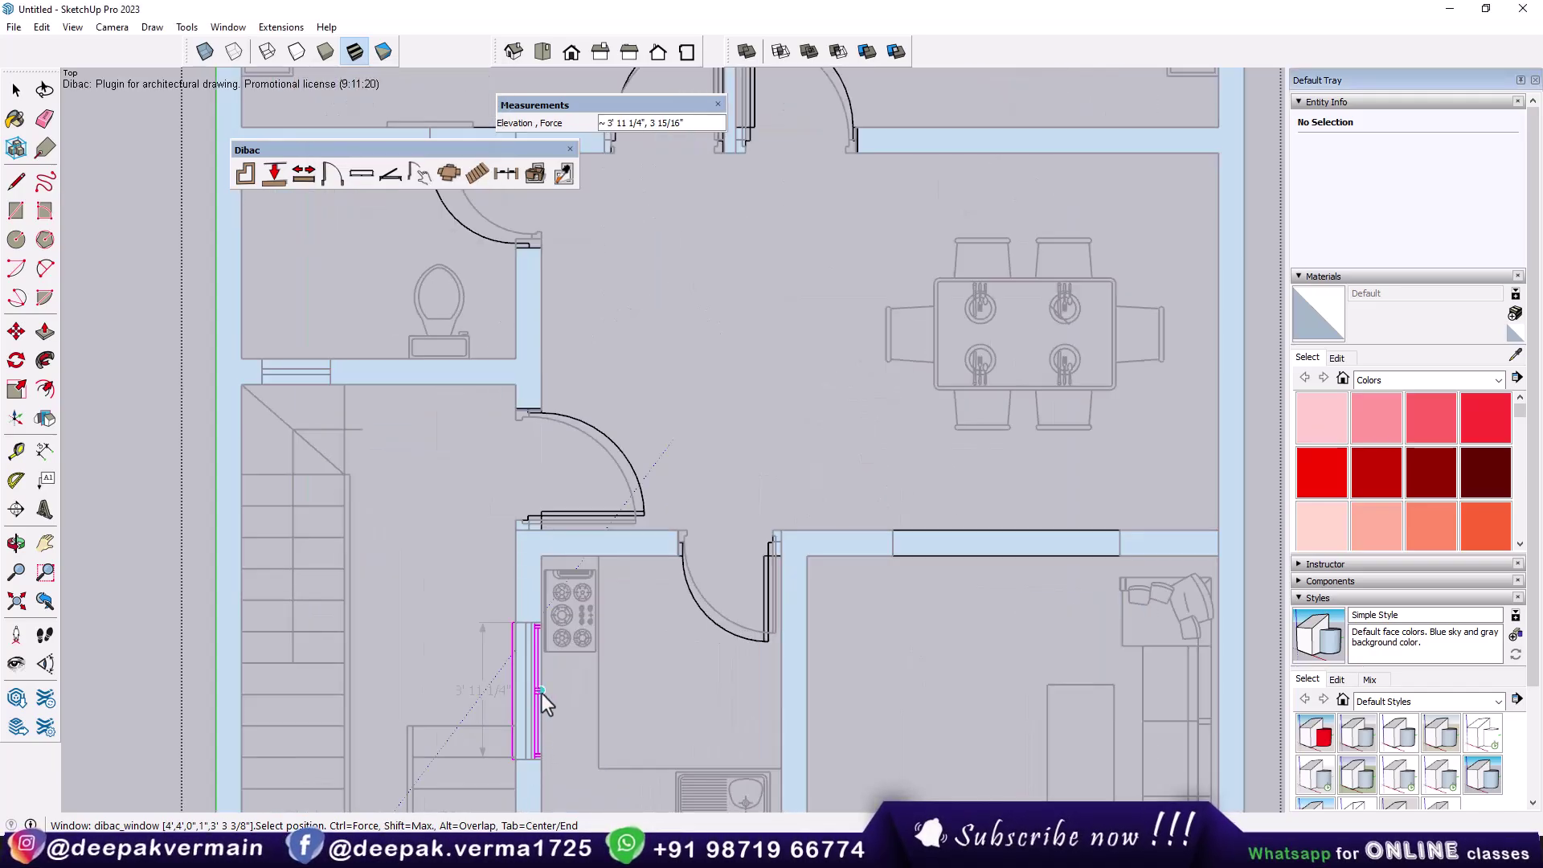
left_click(542, 693)
Place a 6'-long window in the living room's bottom wall
scroll(584, 657, "down", 2)
scroll(717, 630, "down", 2)
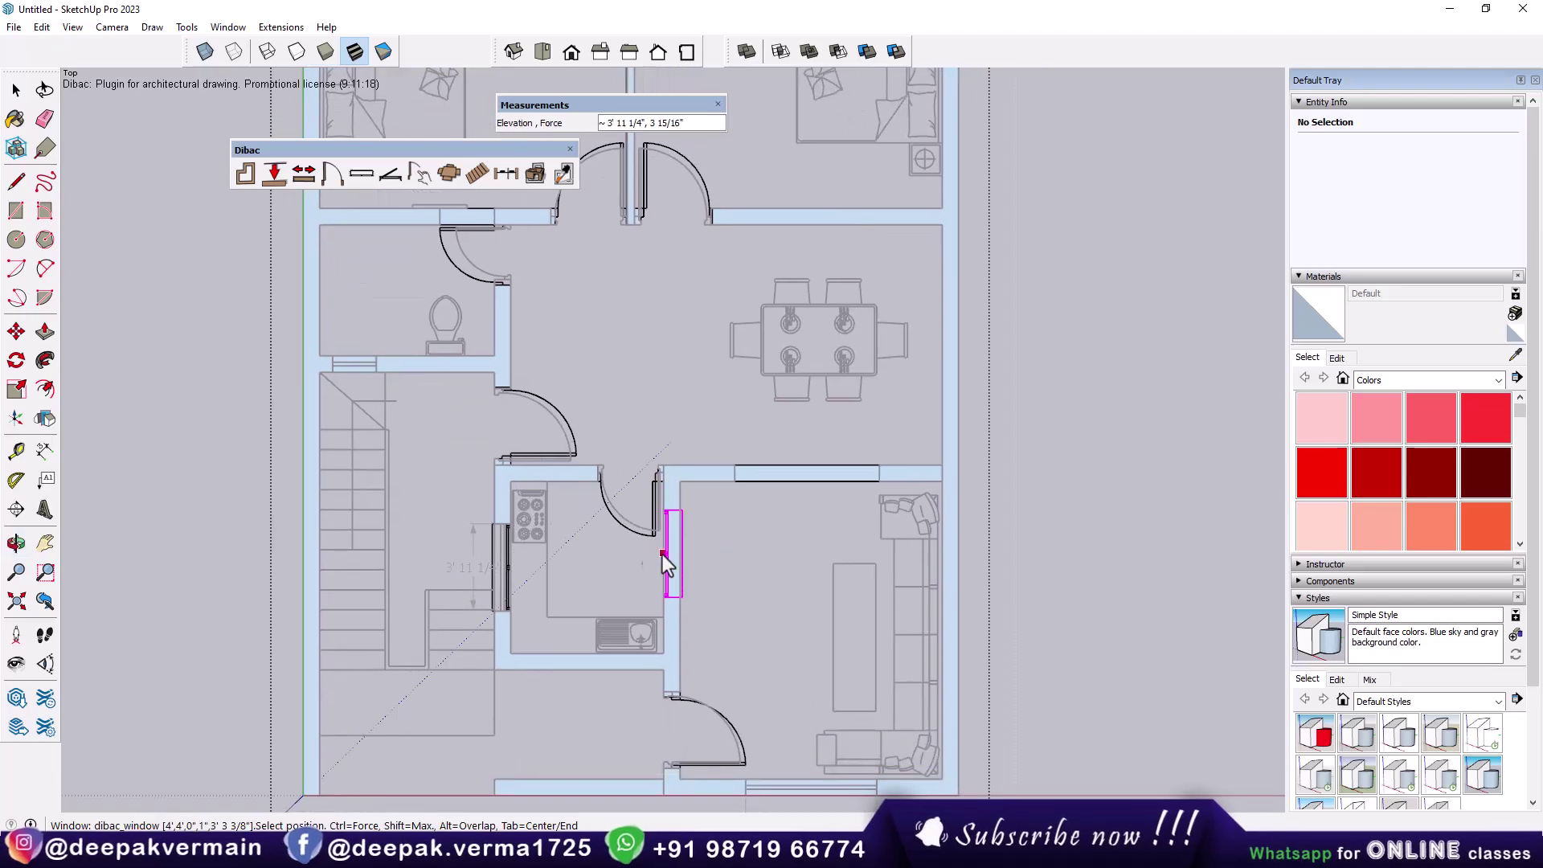
middle_click_drag(662, 554, 630, 500)
left_click(361, 173)
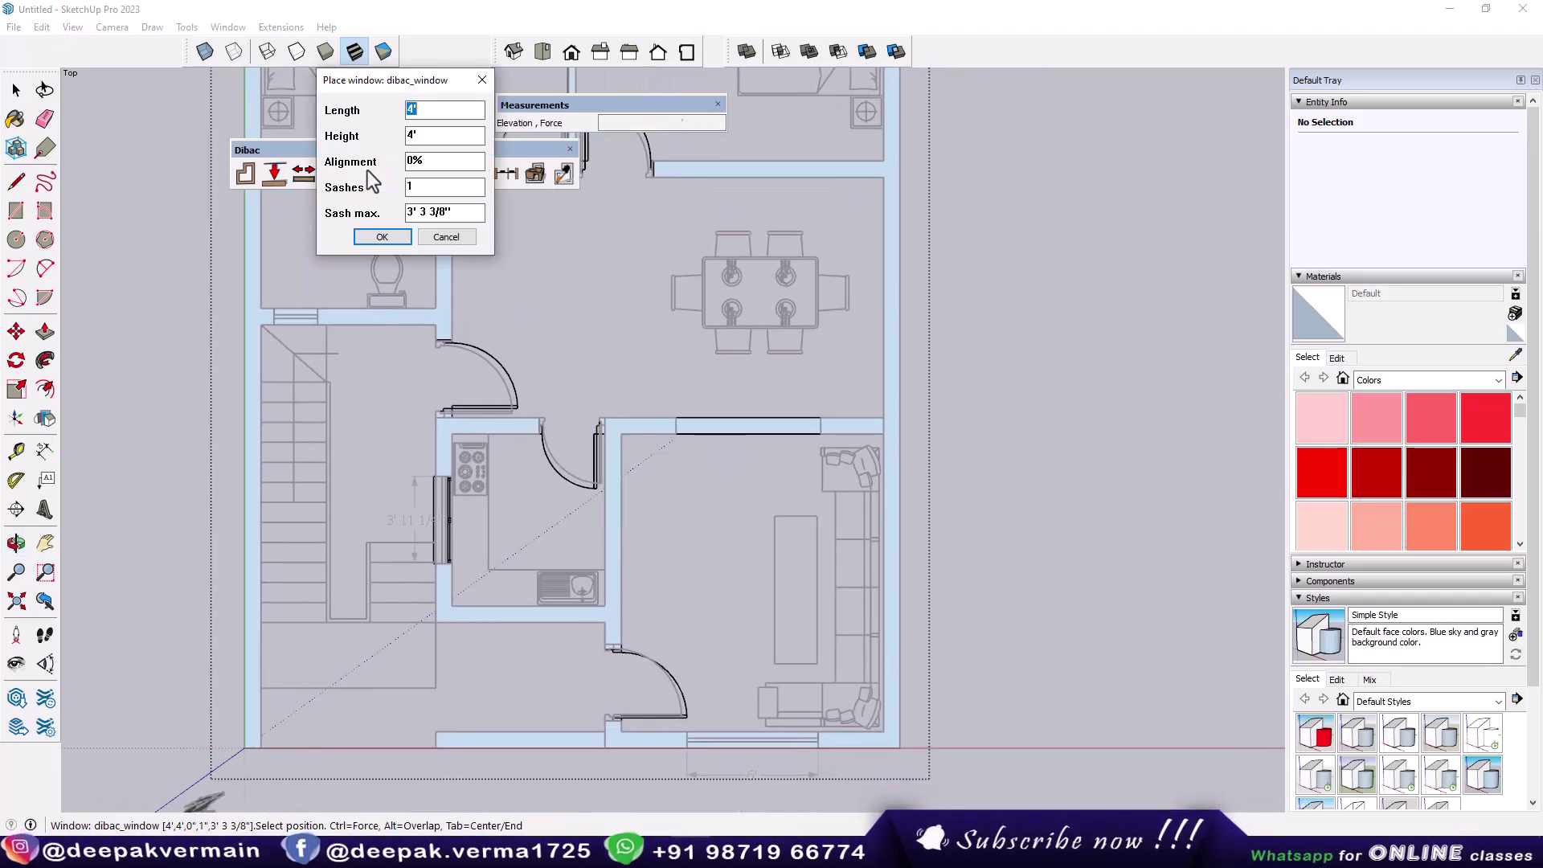
type("6")
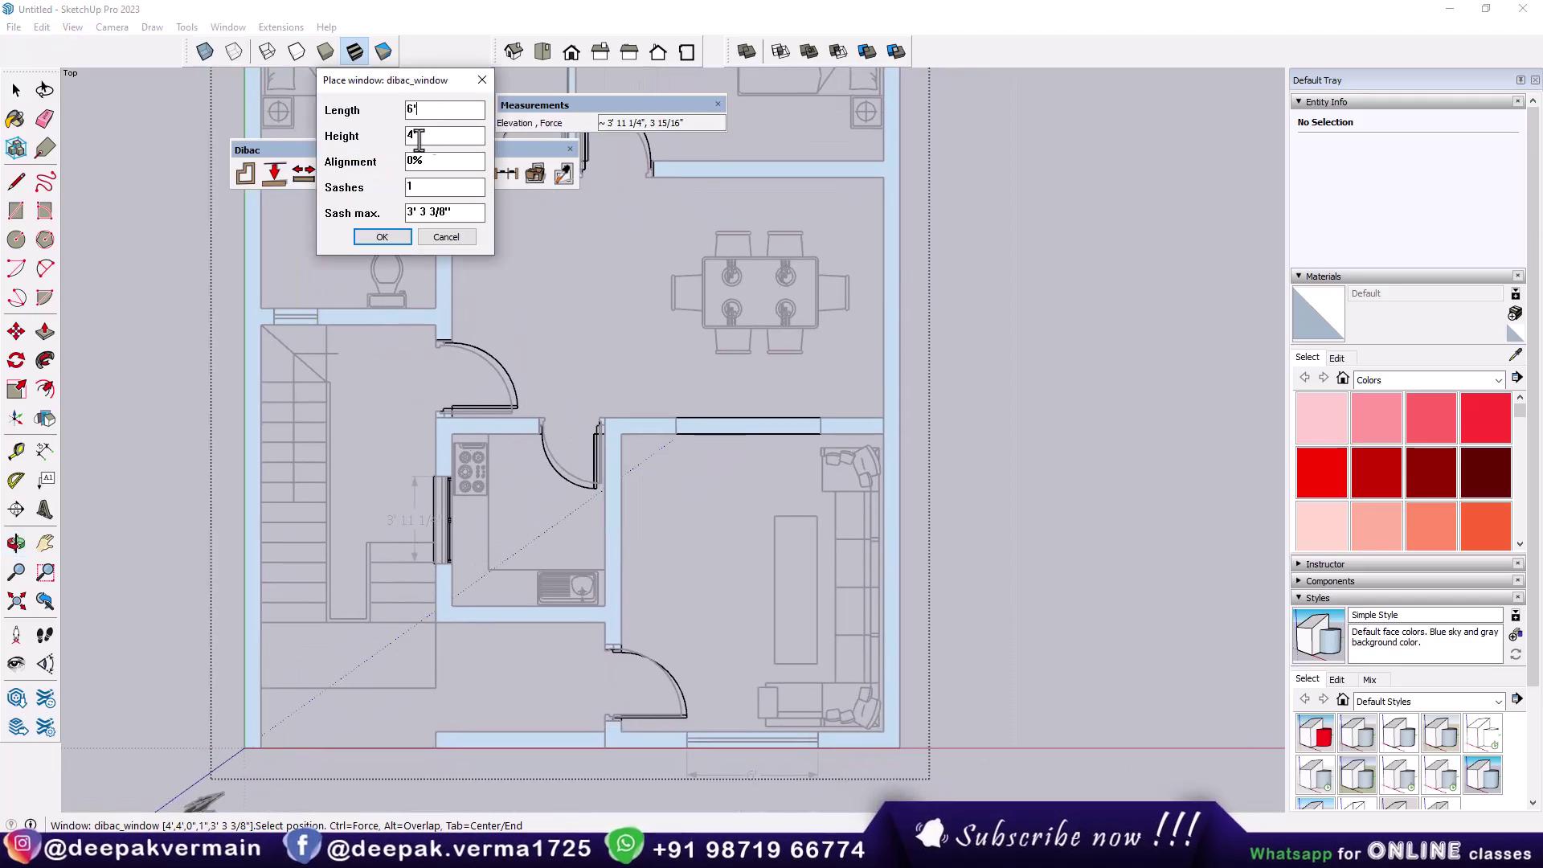
left_click(382, 237)
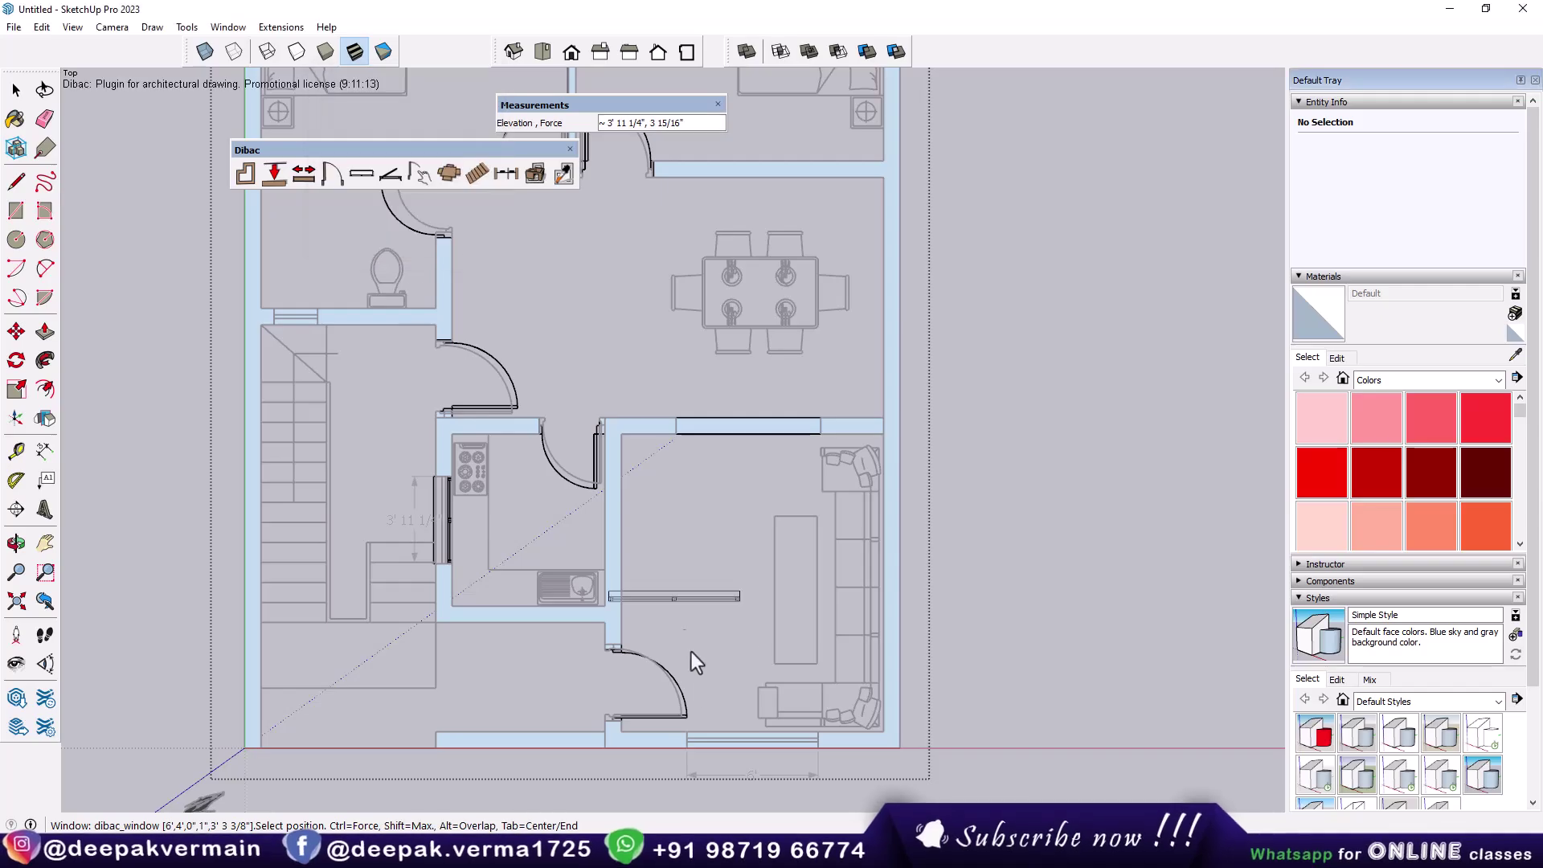
left_click(759, 751)
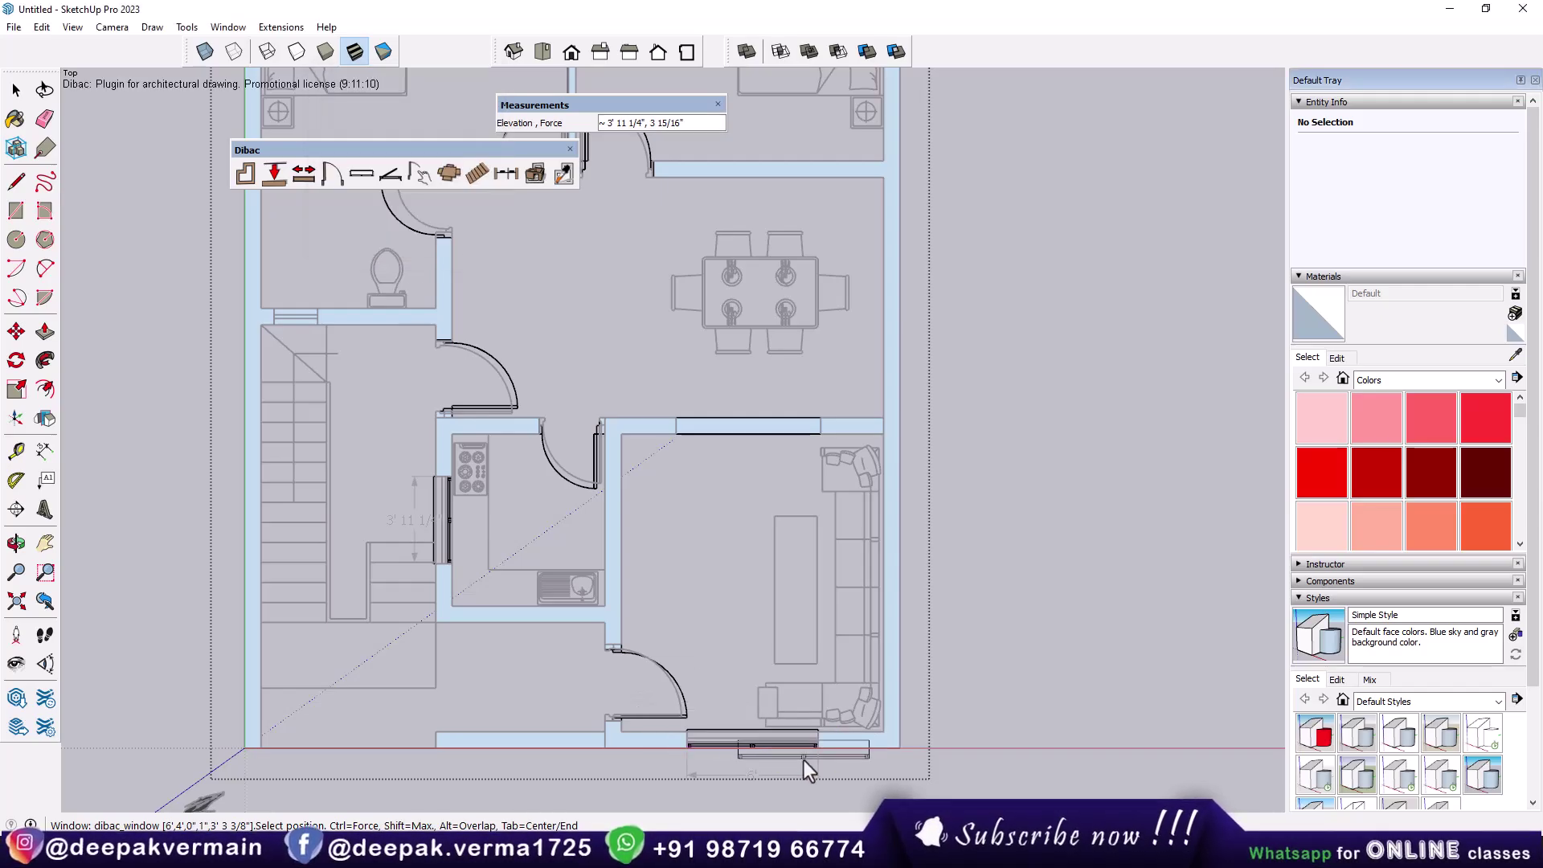
Place another 6' window in the wall above the living room and stop placing windows
scroll(804, 760, "down", 1)
scroll(755, 532, "up", 1)
scroll(755, 532, "up", 1)
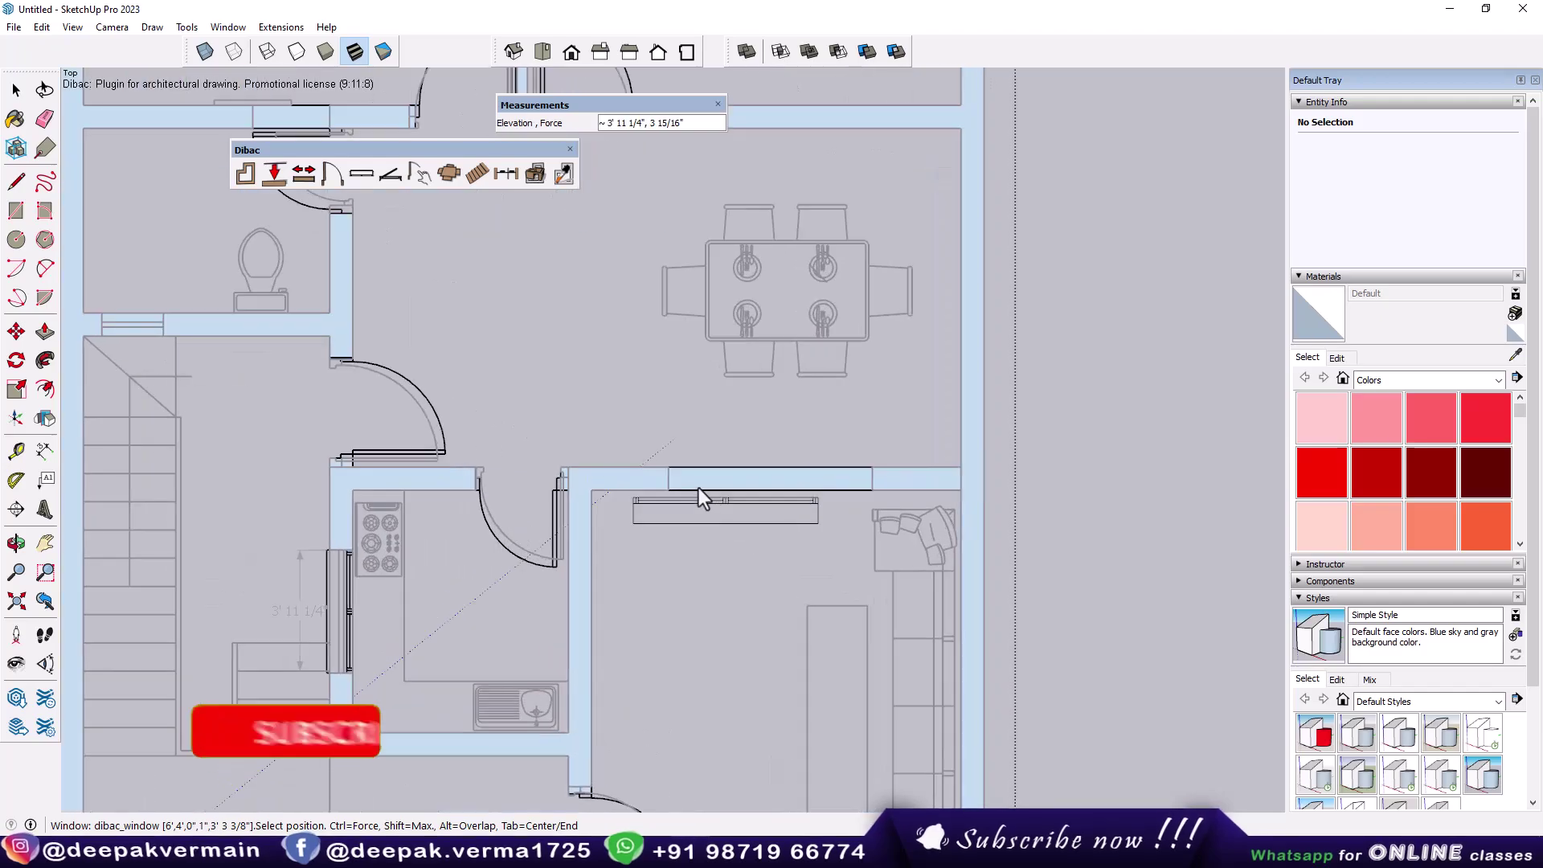
left_click(673, 480)
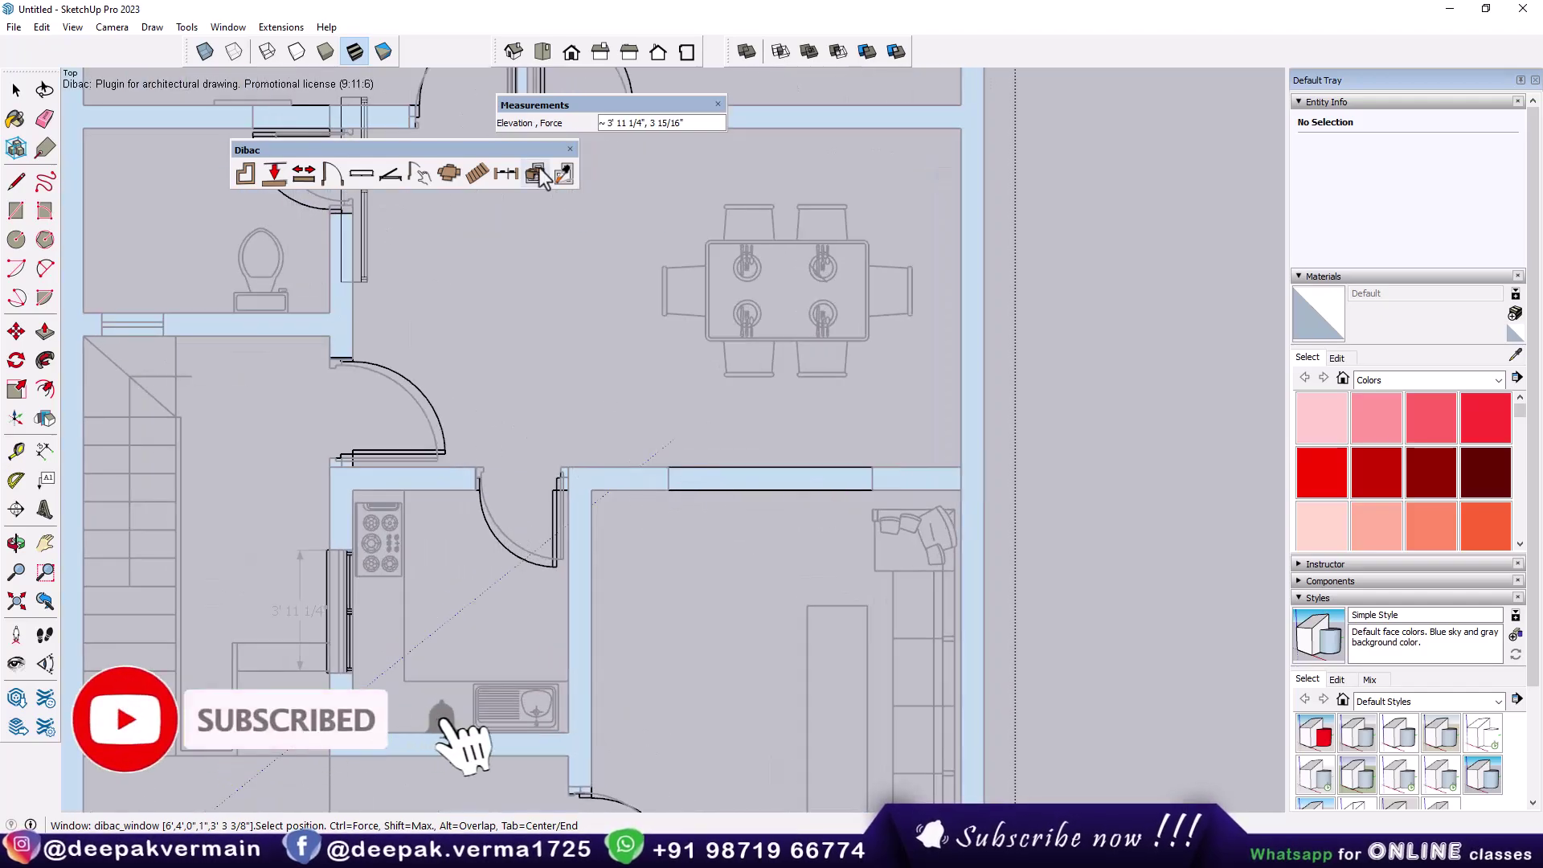
left_click(15, 91)
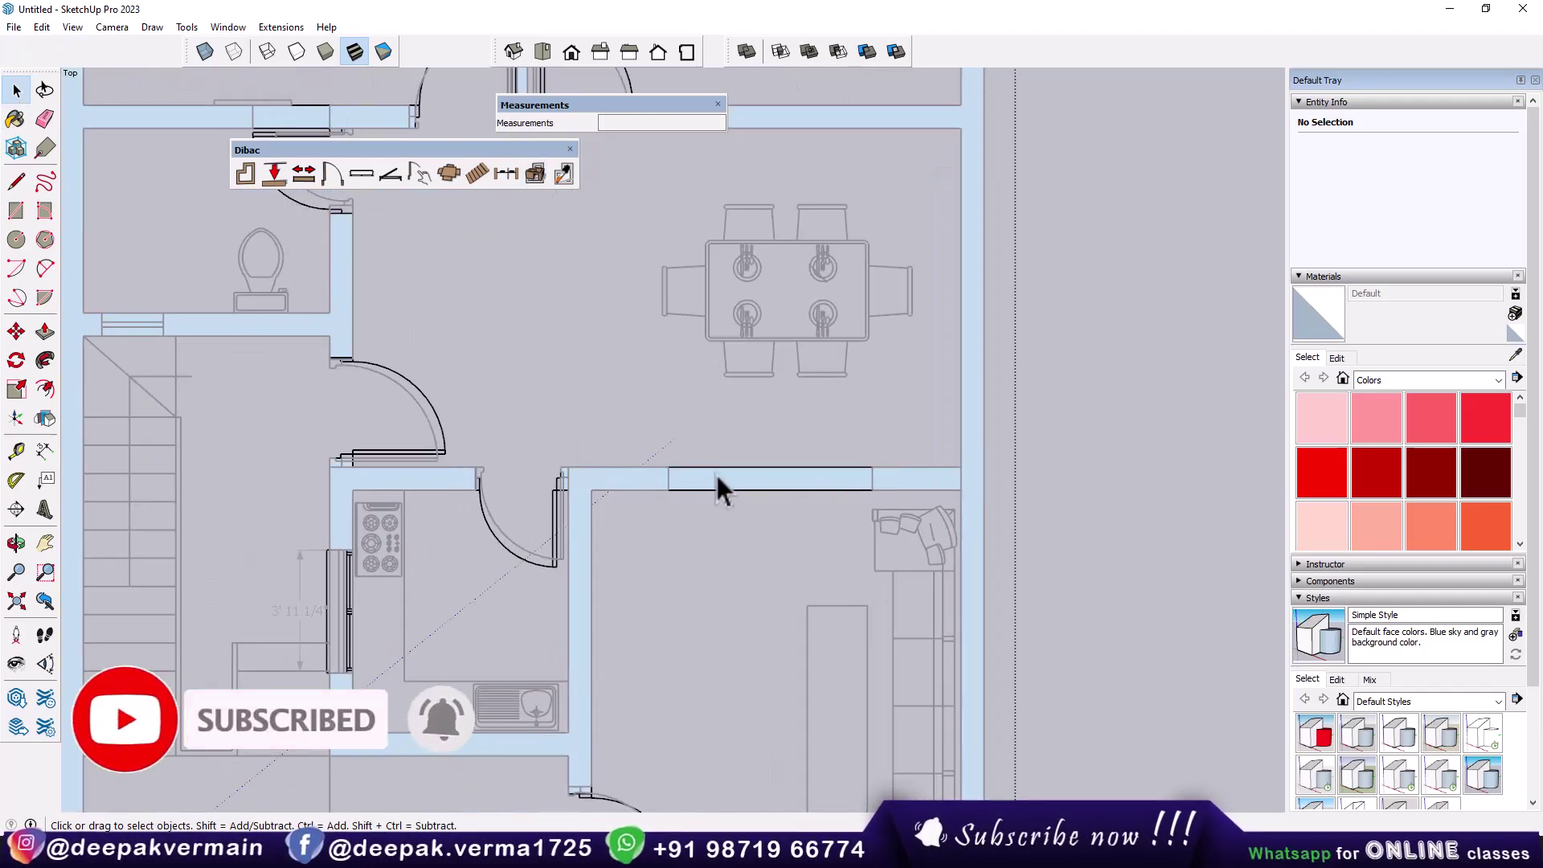
Cut back the wall above the living room by moving its end with Dibac Extend wall
scroll(723, 482, "down", 1)
scroll(784, 445, "up", 1)
scroll(788, 434, "up", 2)
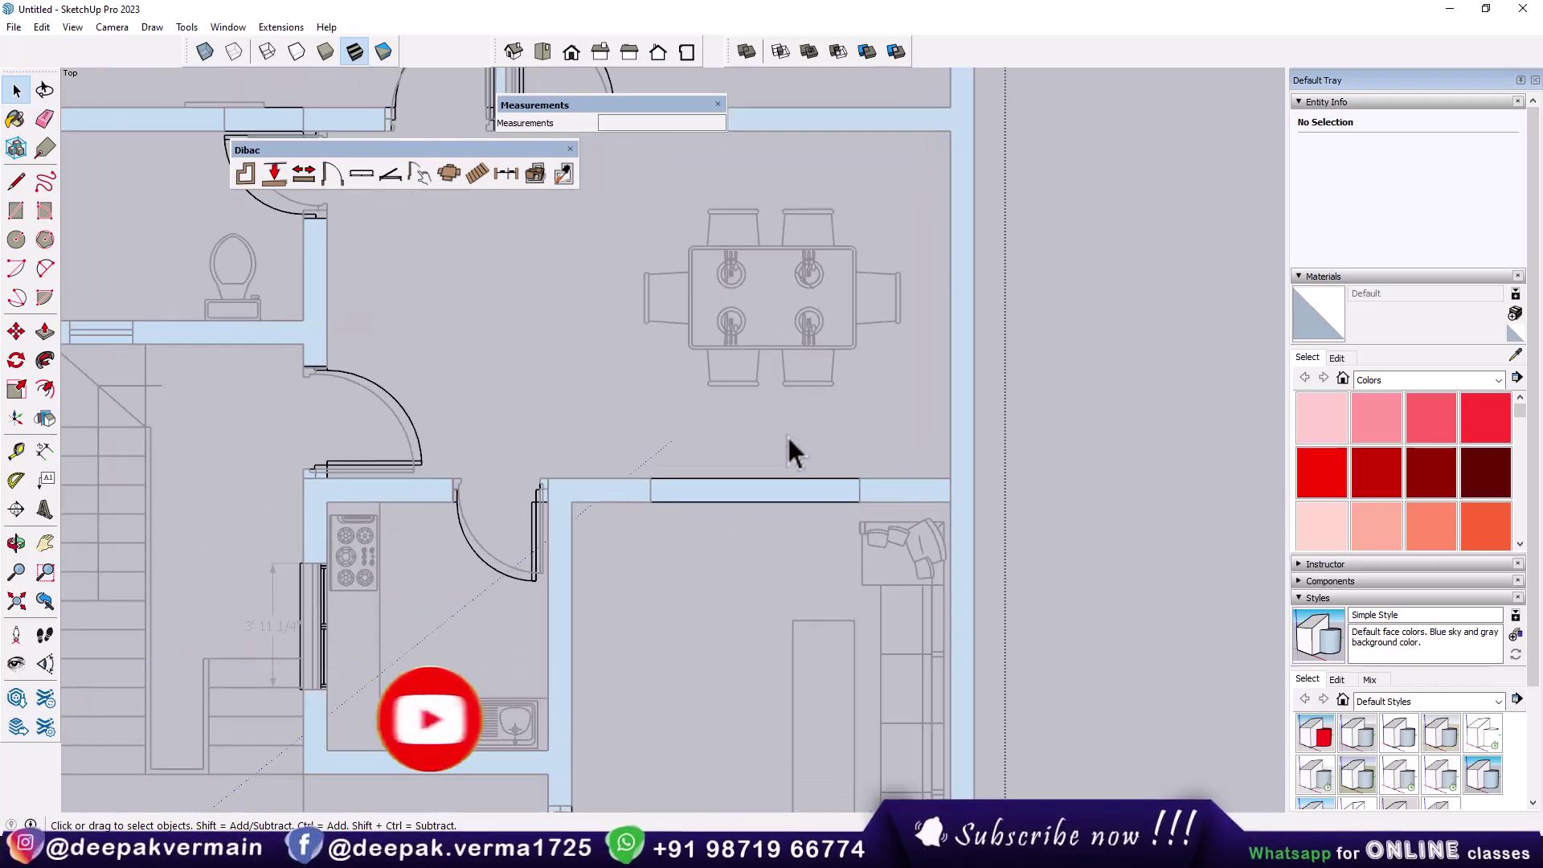
scroll(787, 438, "down", 2)
scroll(778, 466, "up", 1)
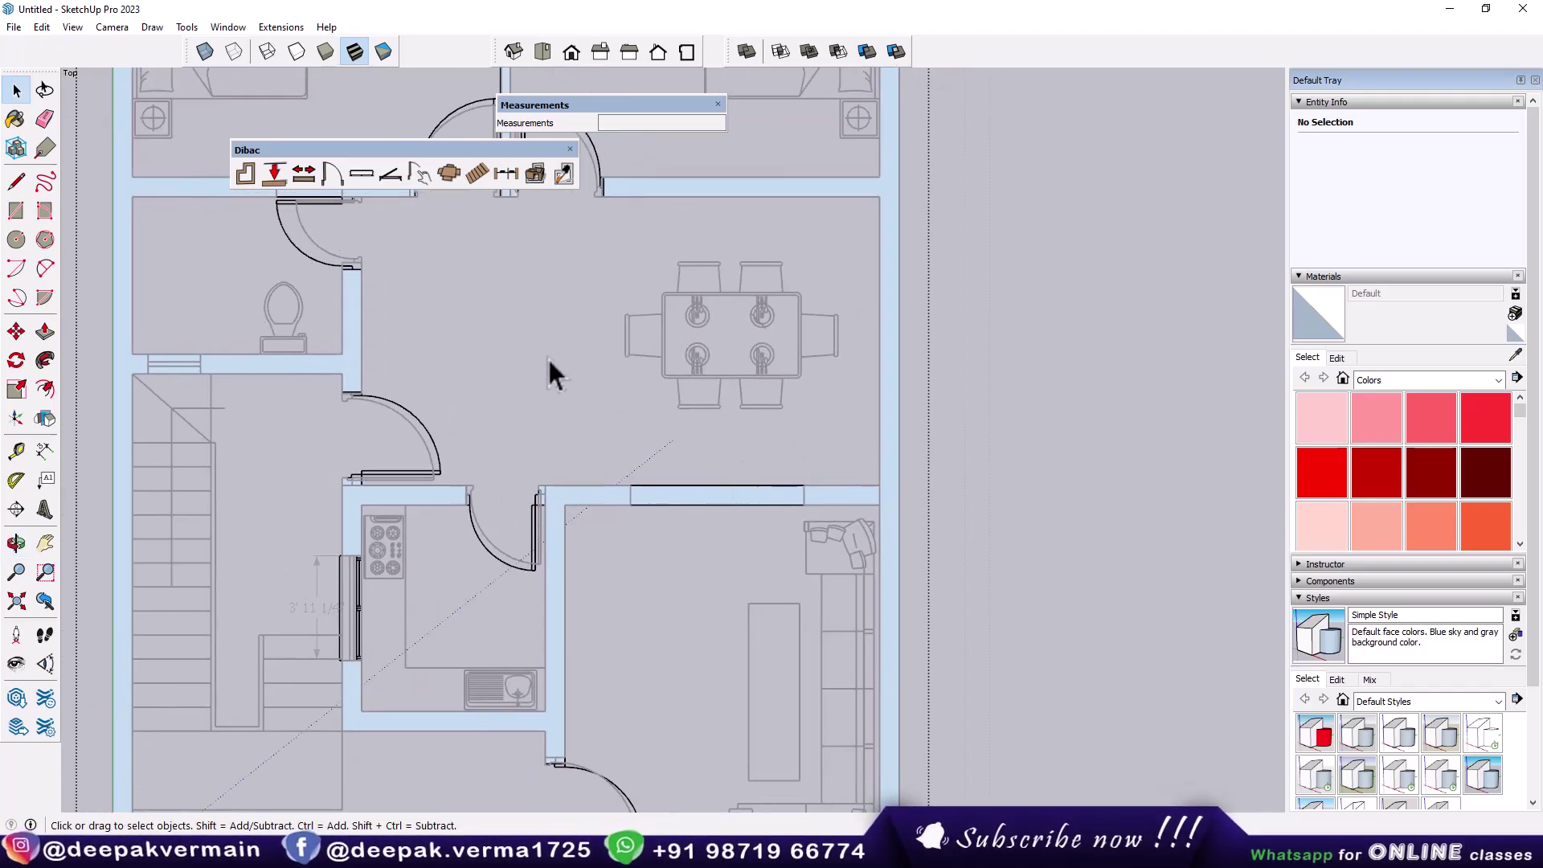
left_click(305, 179)
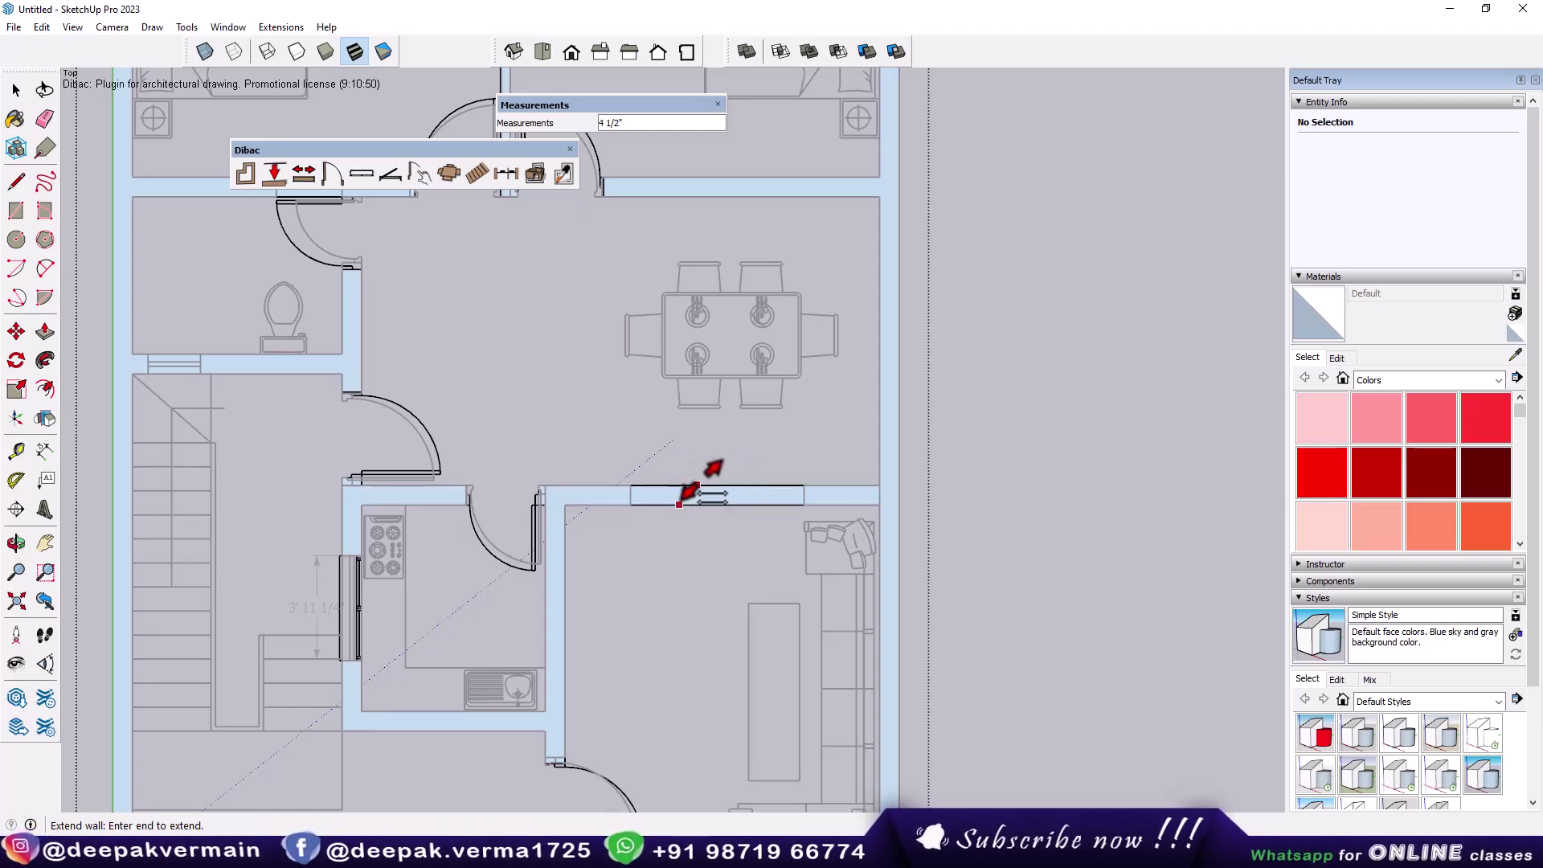
left_click(679, 504)
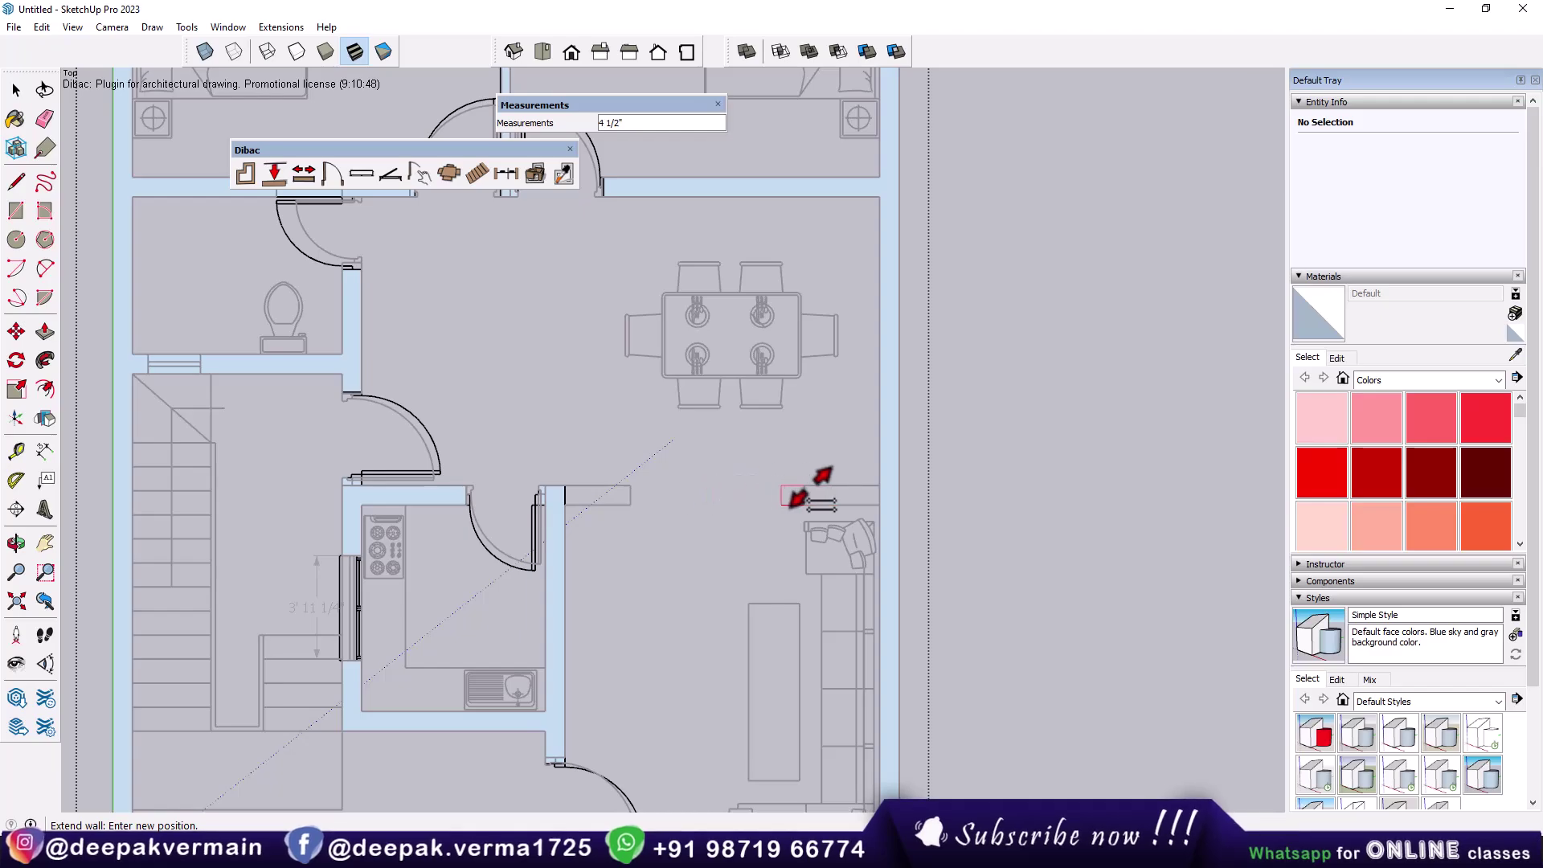
scroll(564, 484, "up", 2)
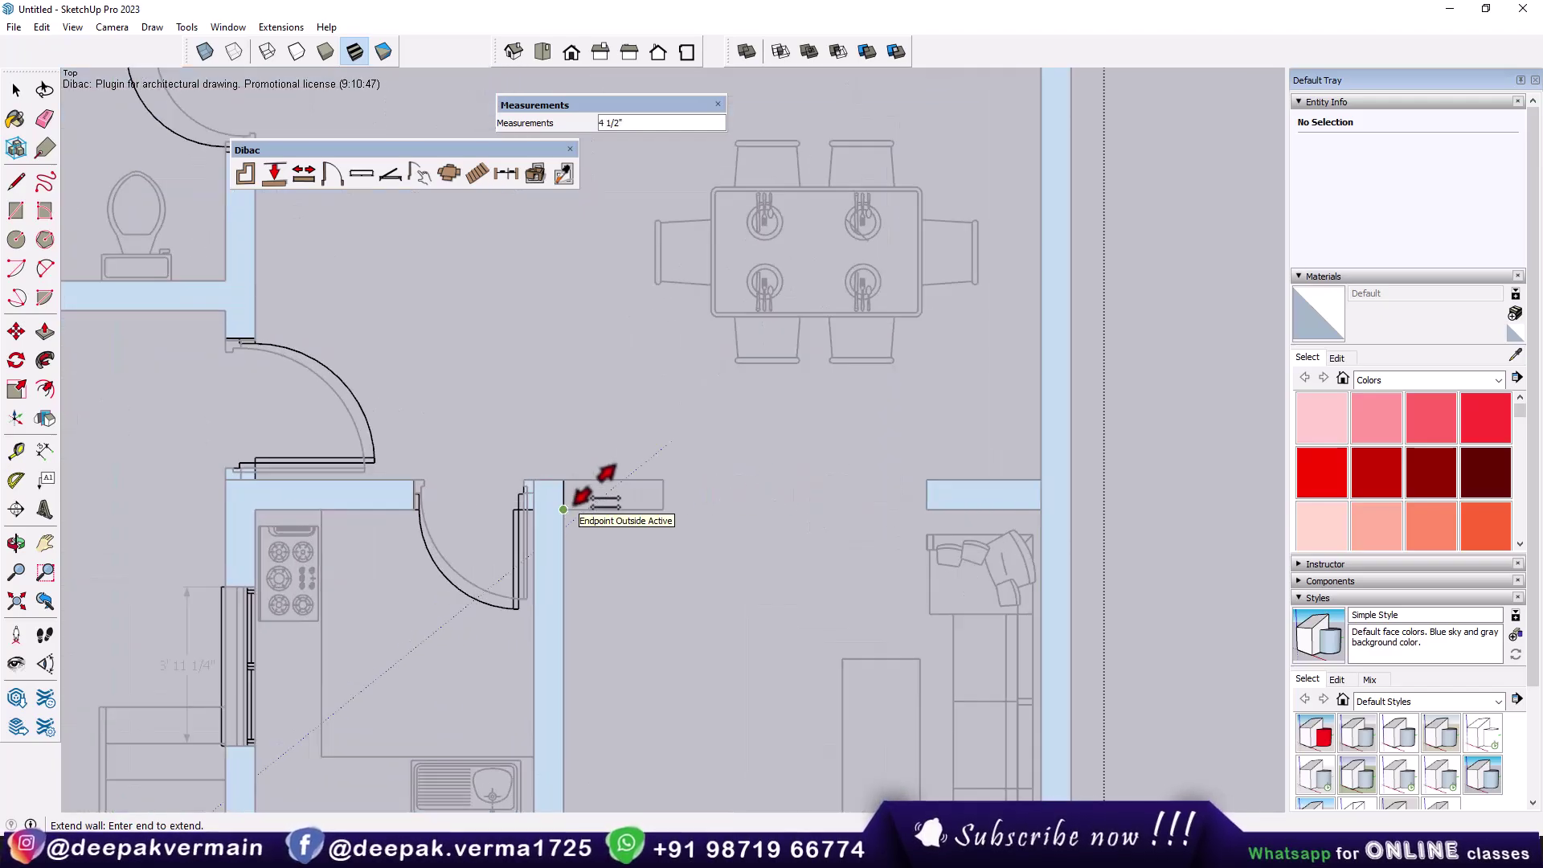
scroll(734, 527, "down", 2)
mouse_move(734, 527)
middle_mouse_down("shift")
mouse_move(690, 507)
mouse_move(668, 466)
middle_mouse_up("shift")
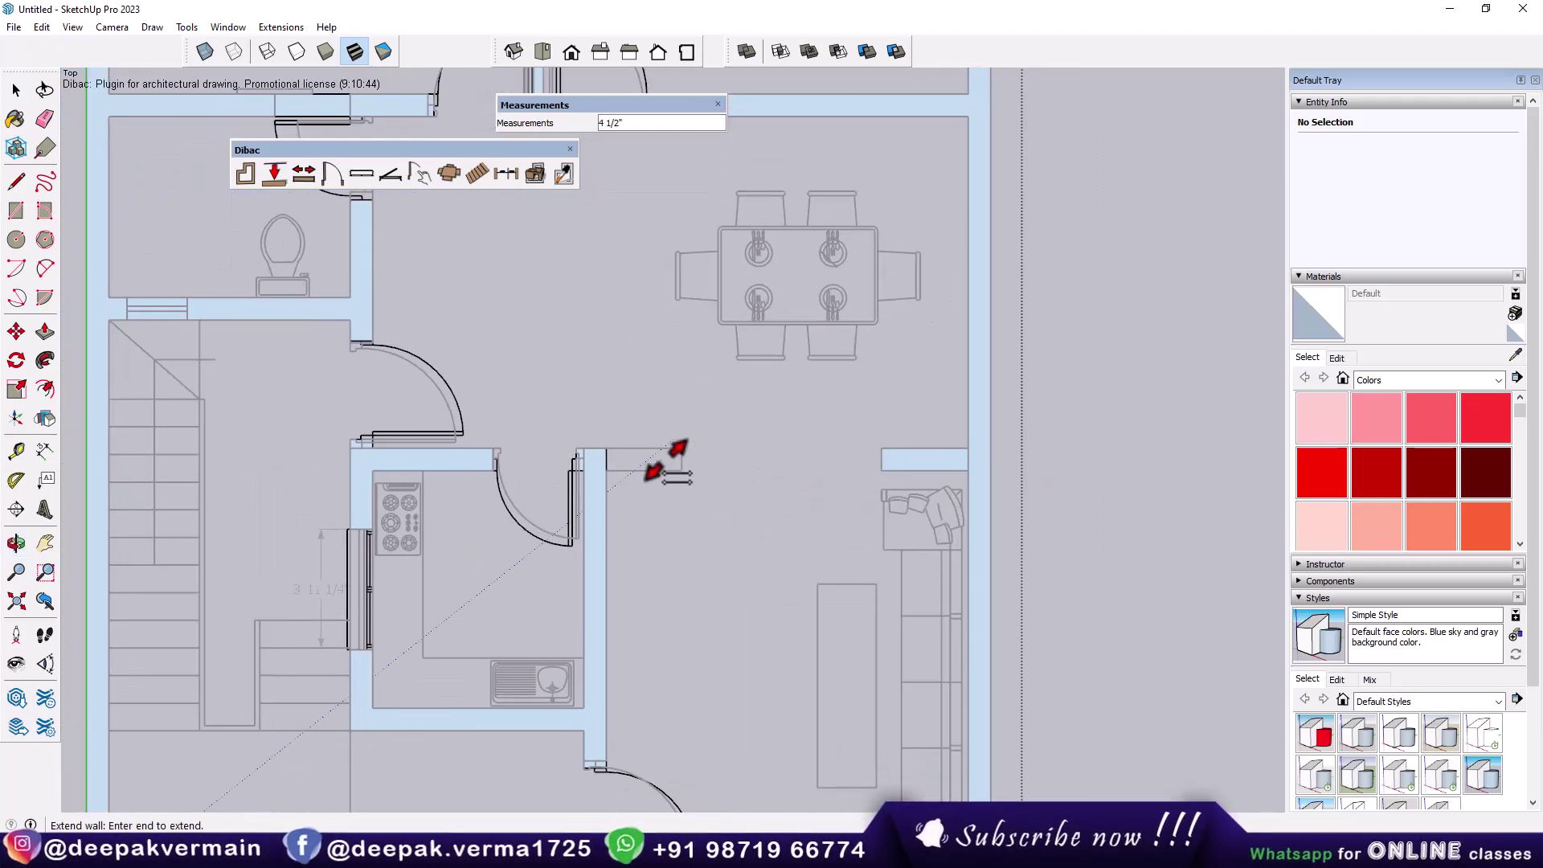
scroll(679, 447, "up", 1)
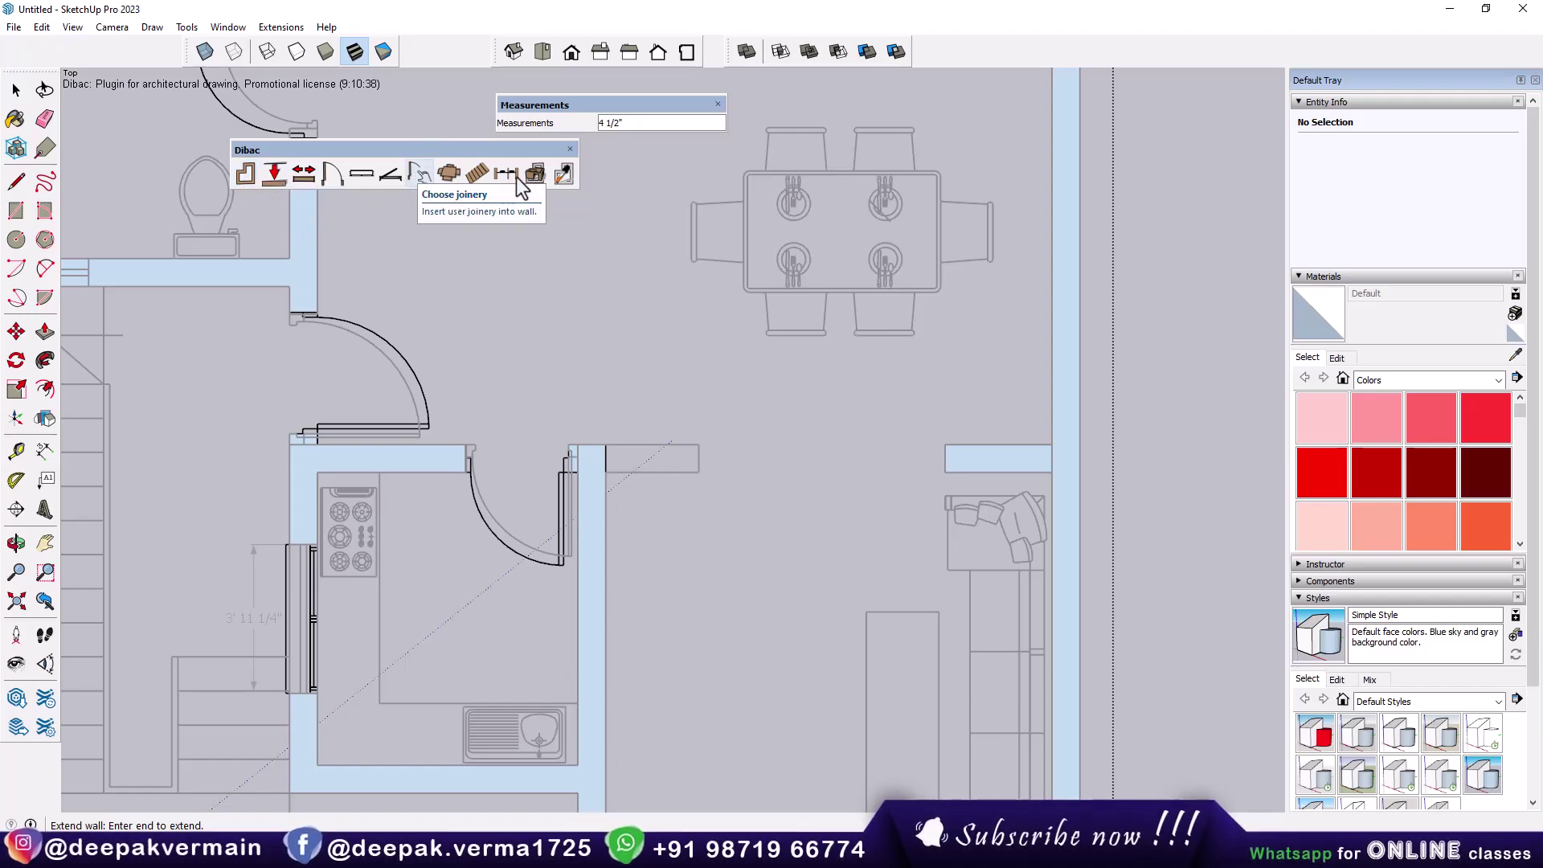
Capture the 9" wall thickness and draw a three-segment wall up beside the dining table
left_click(561, 176)
scroll(595, 479, "up", 1)
scroll(586, 498, "up", 1)
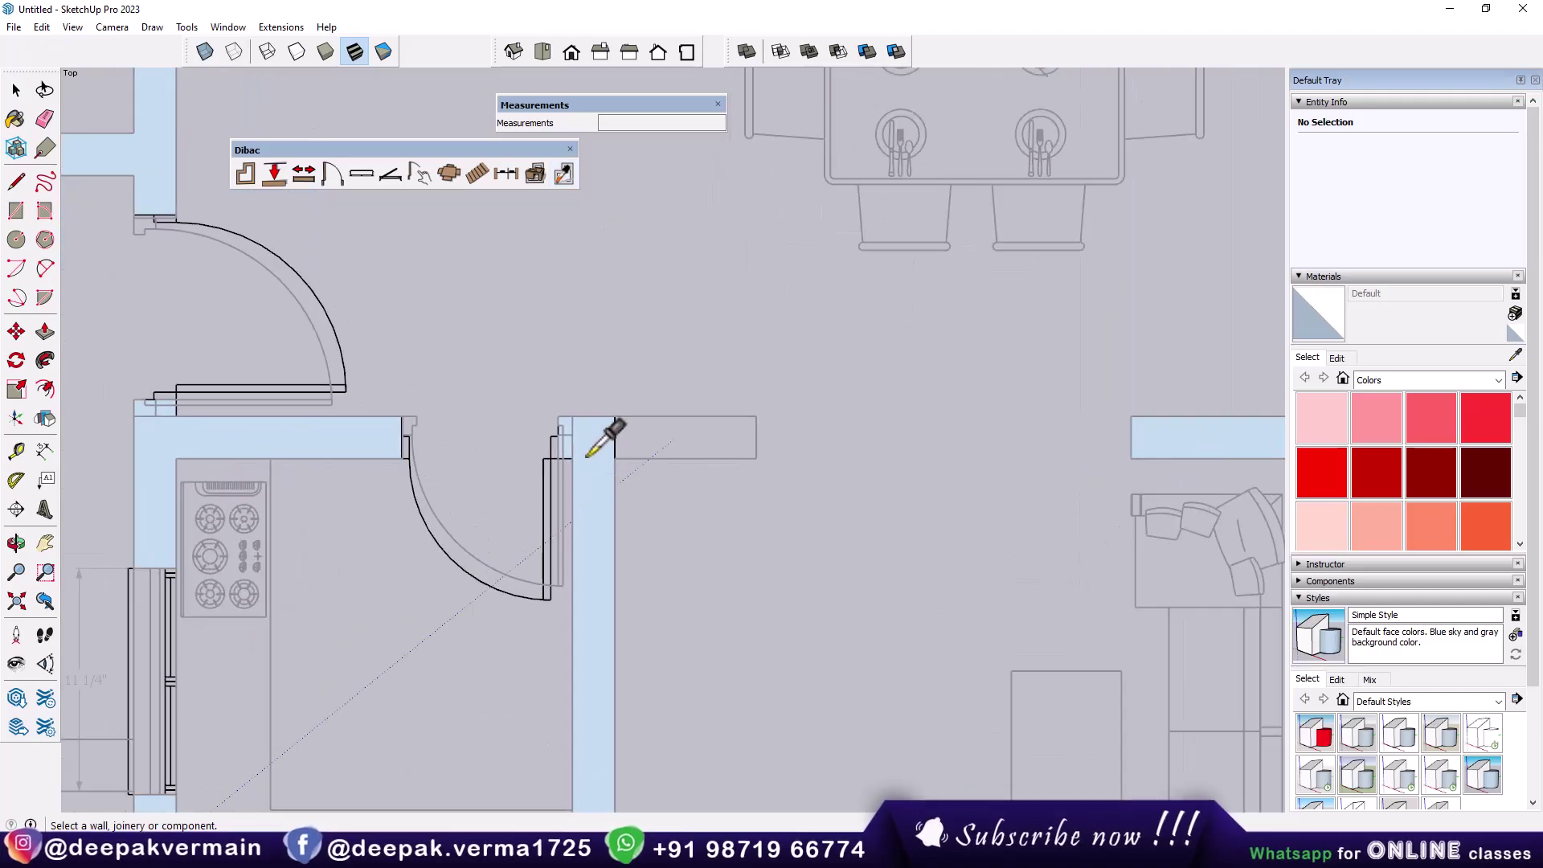
scroll(611, 514, "down", 1)
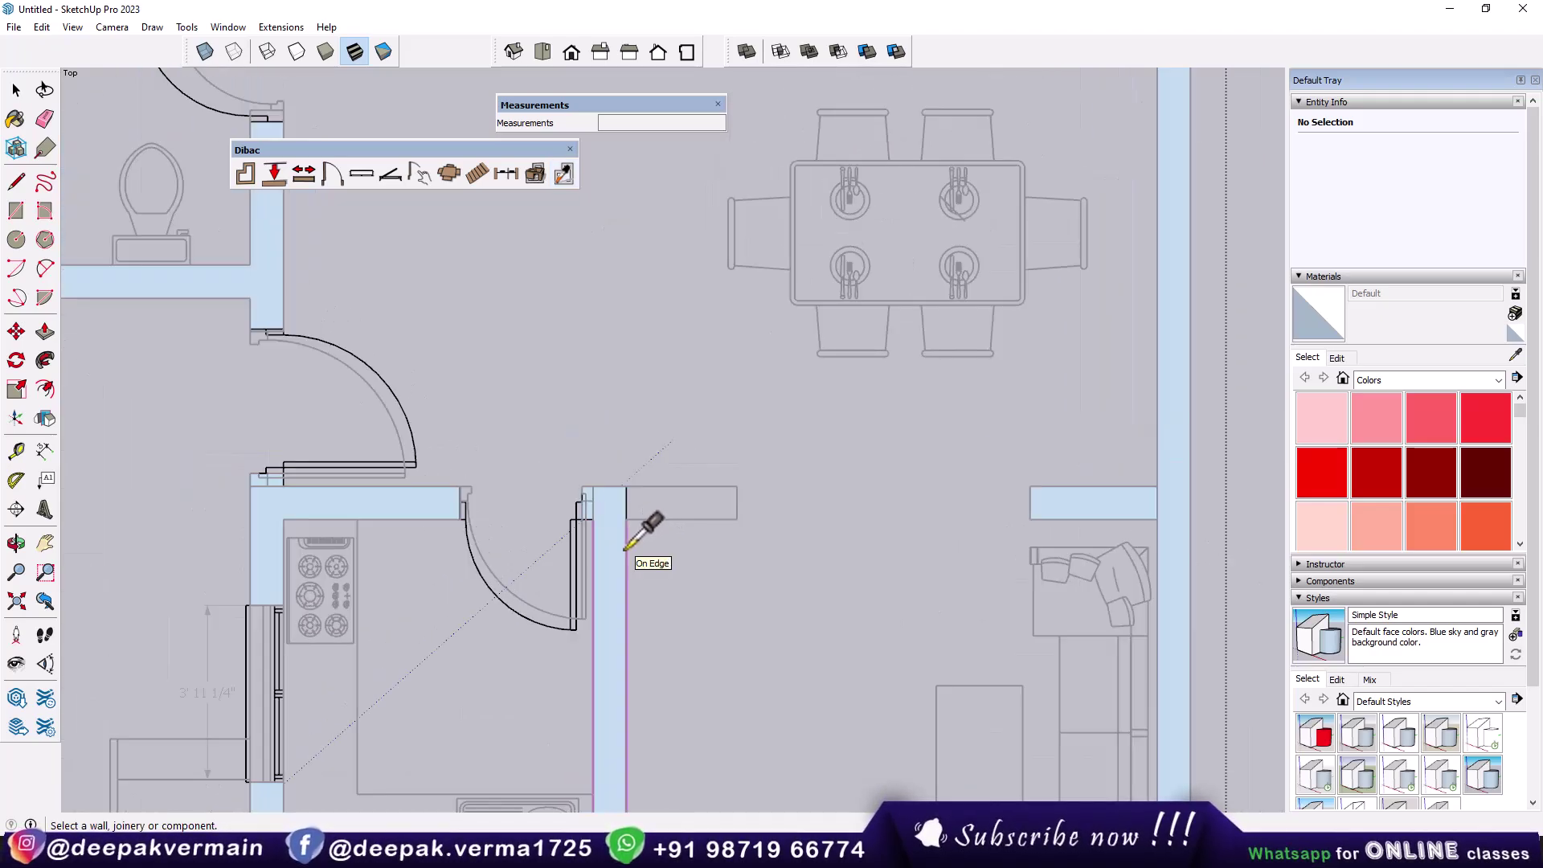
left_click(625, 550)
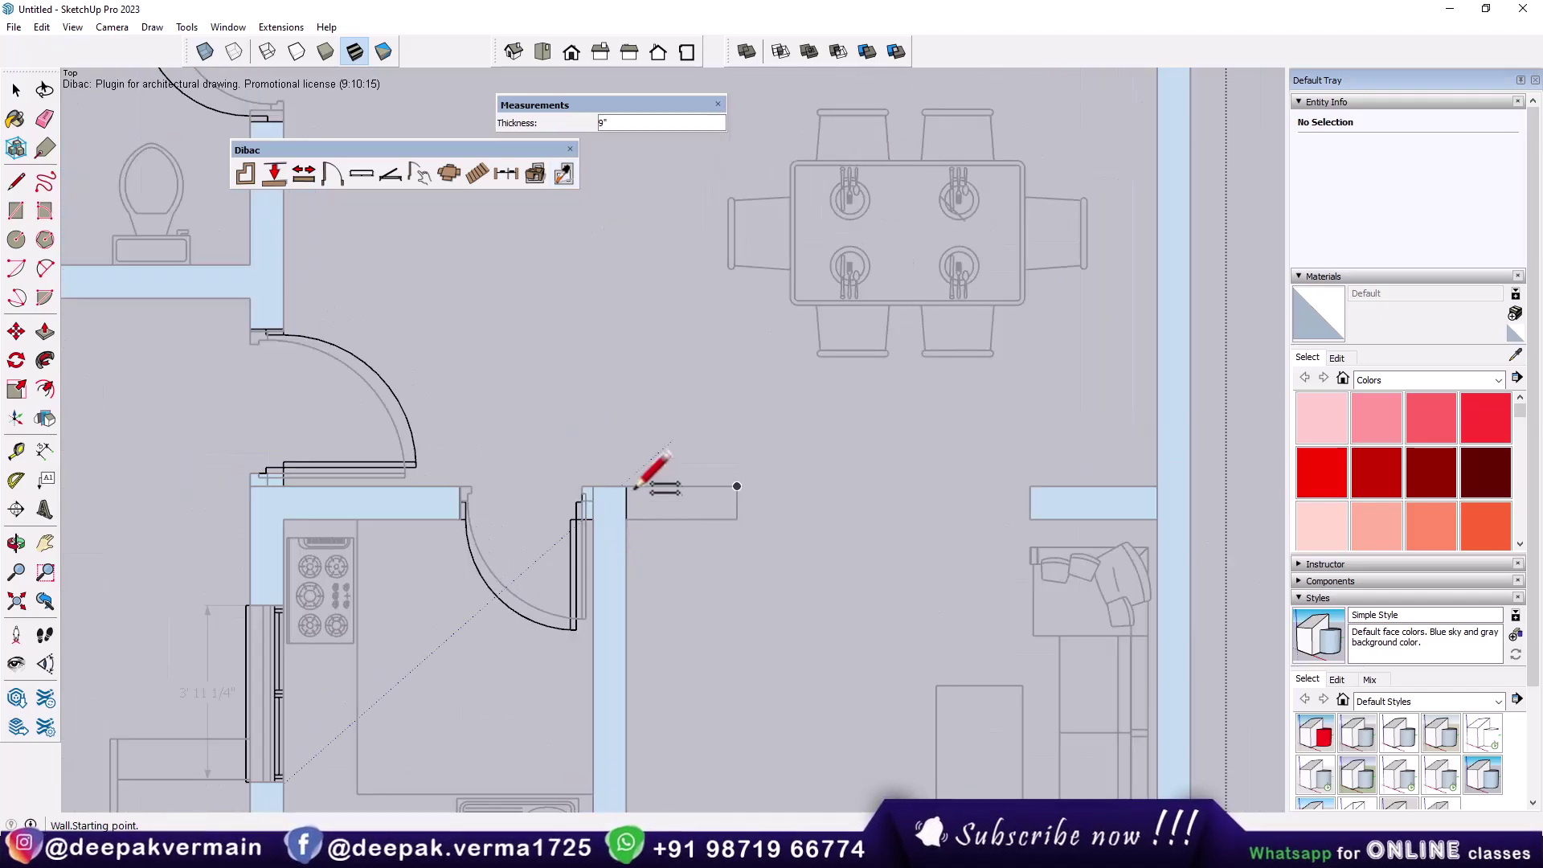
left_click(737, 486)
scroll(756, 497, "down", 2)
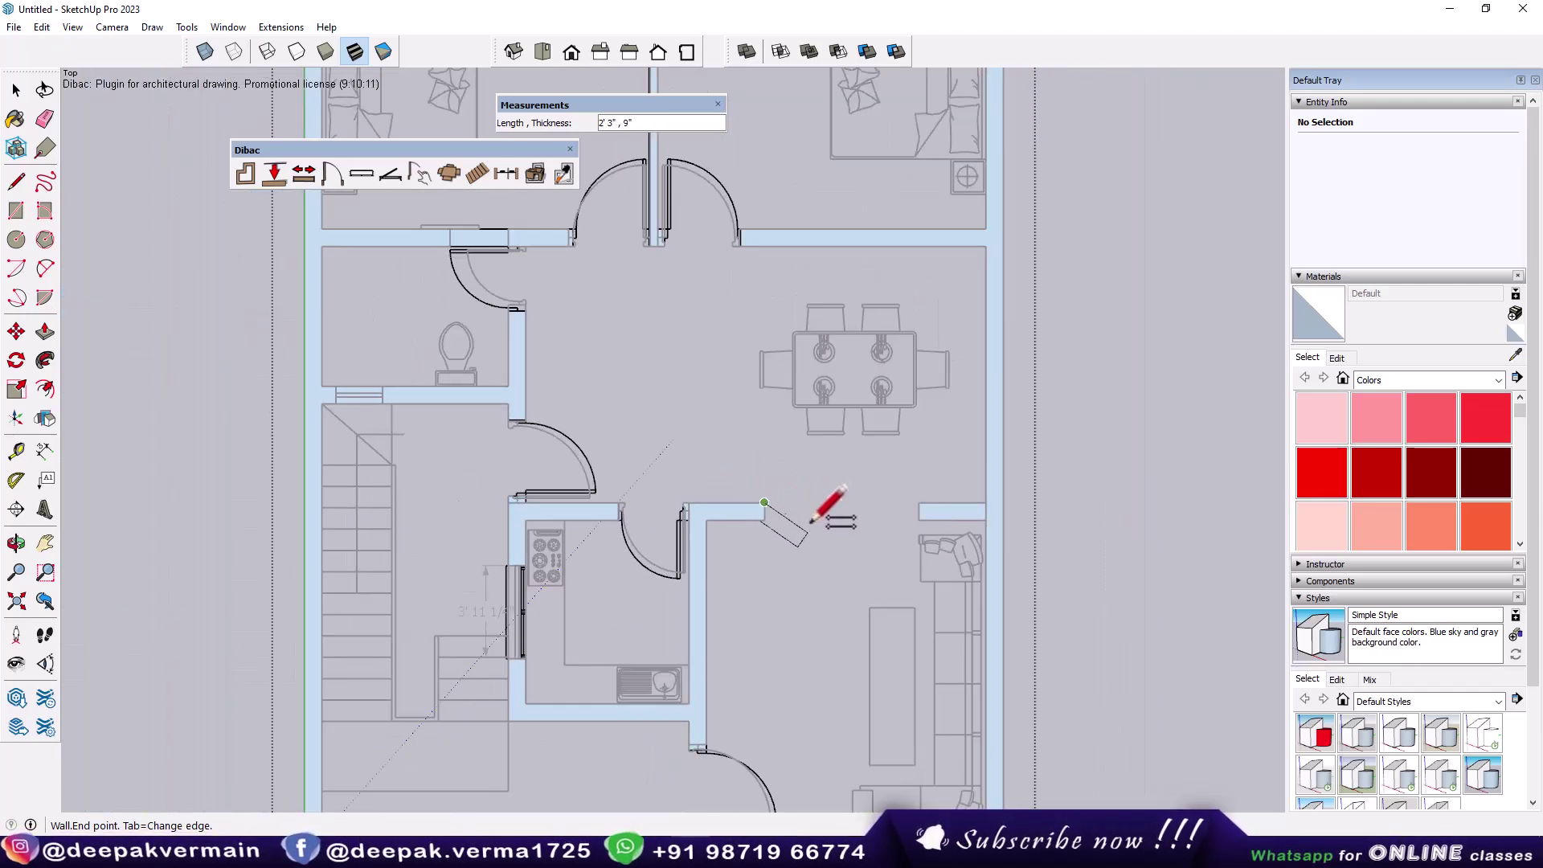
left_click(763, 408)
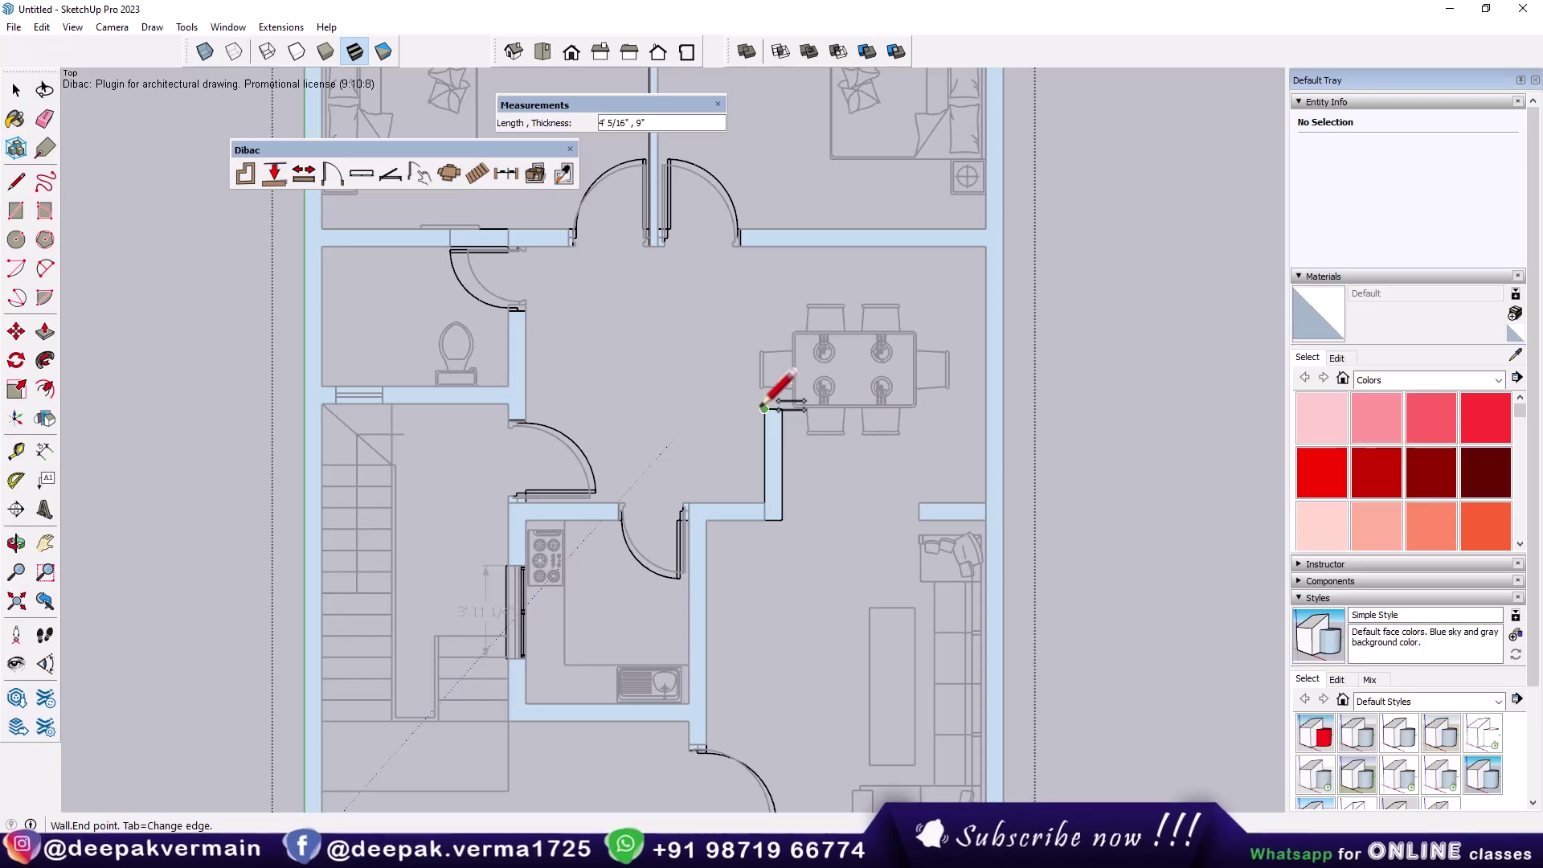
scroll(690, 409, "up", 2)
double_click(692, 407)
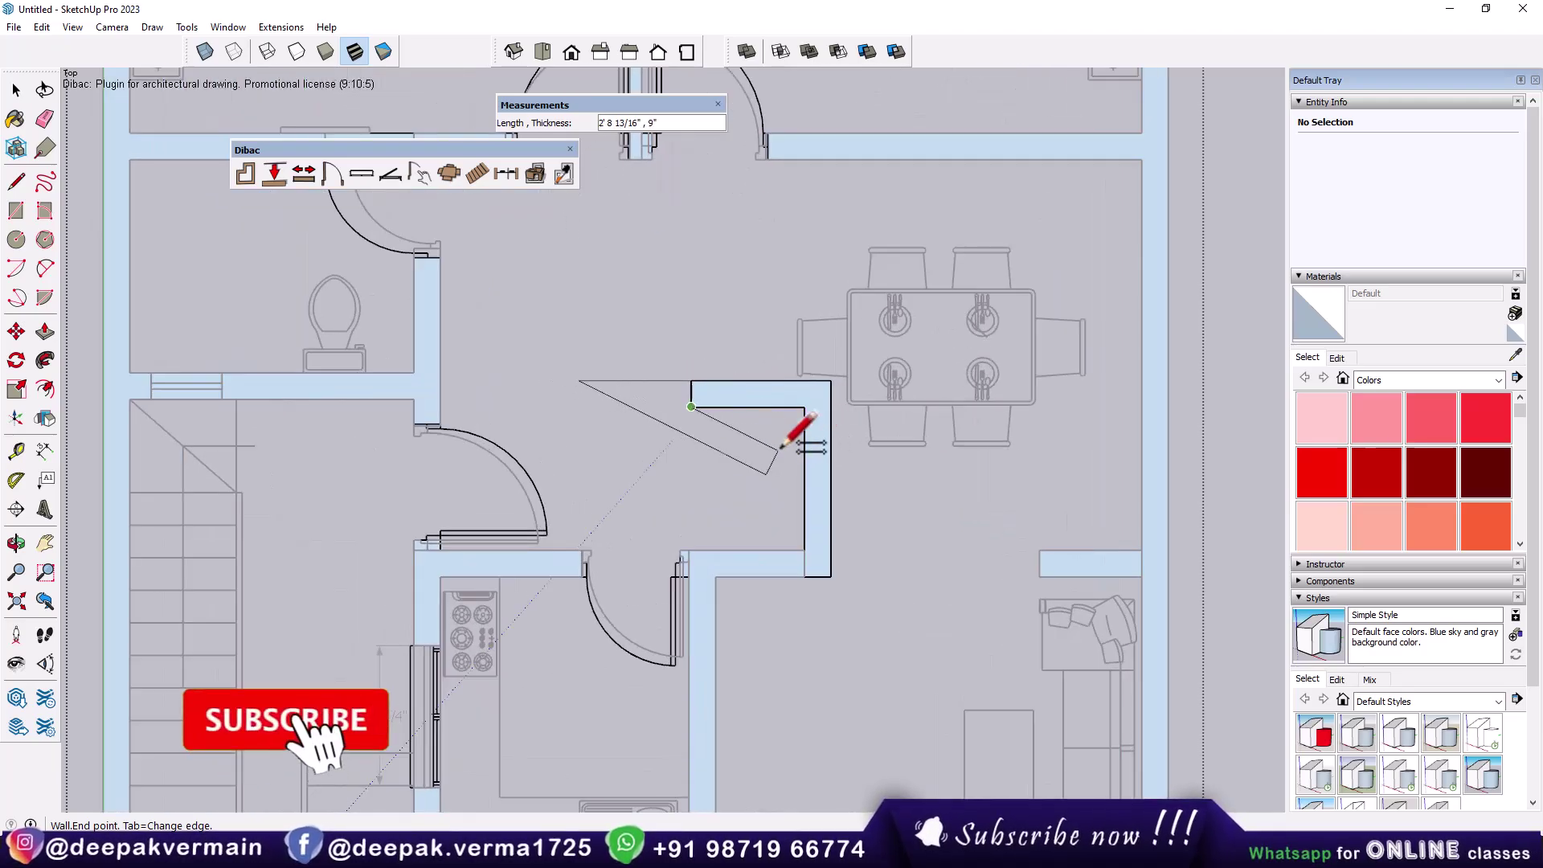
Use Dibac Extend wall to move the new top wall's end and lengthen the kitchen-side stub
left_click(304, 175)
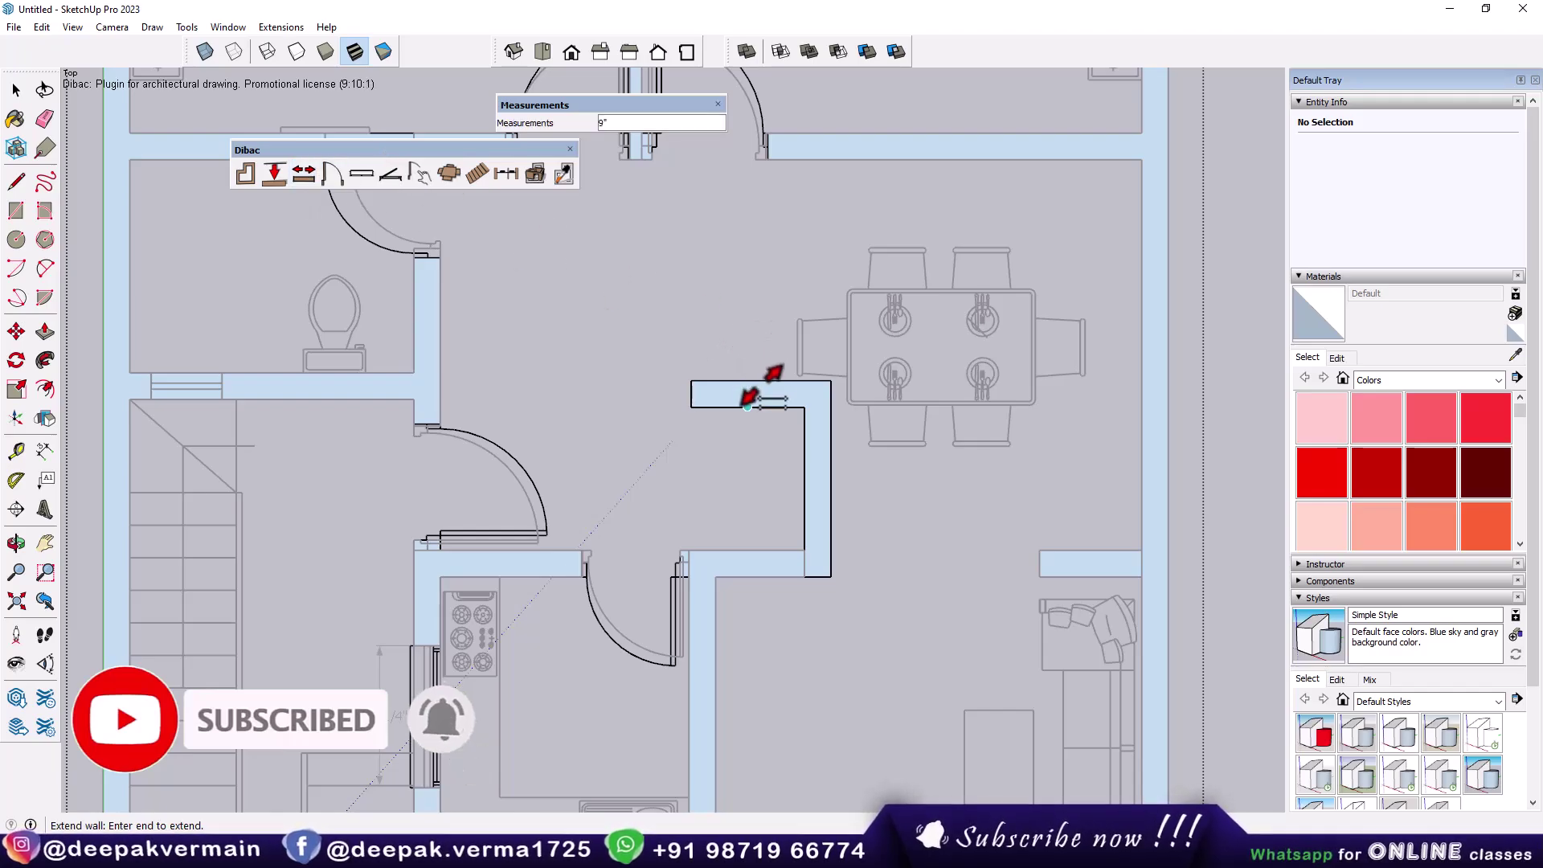
left_click(721, 404)
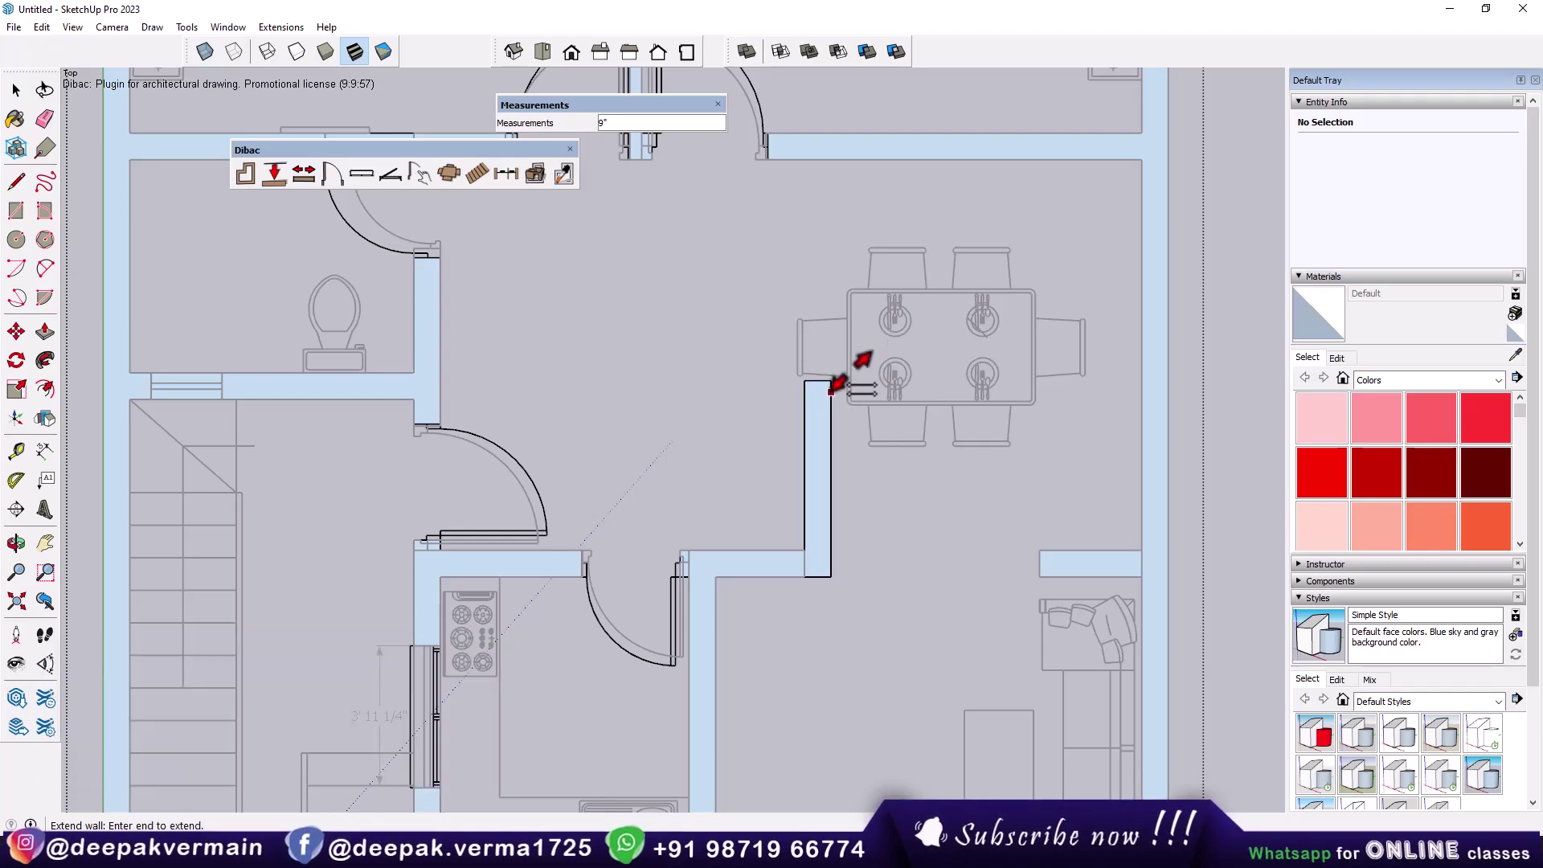
left_click(833, 412)
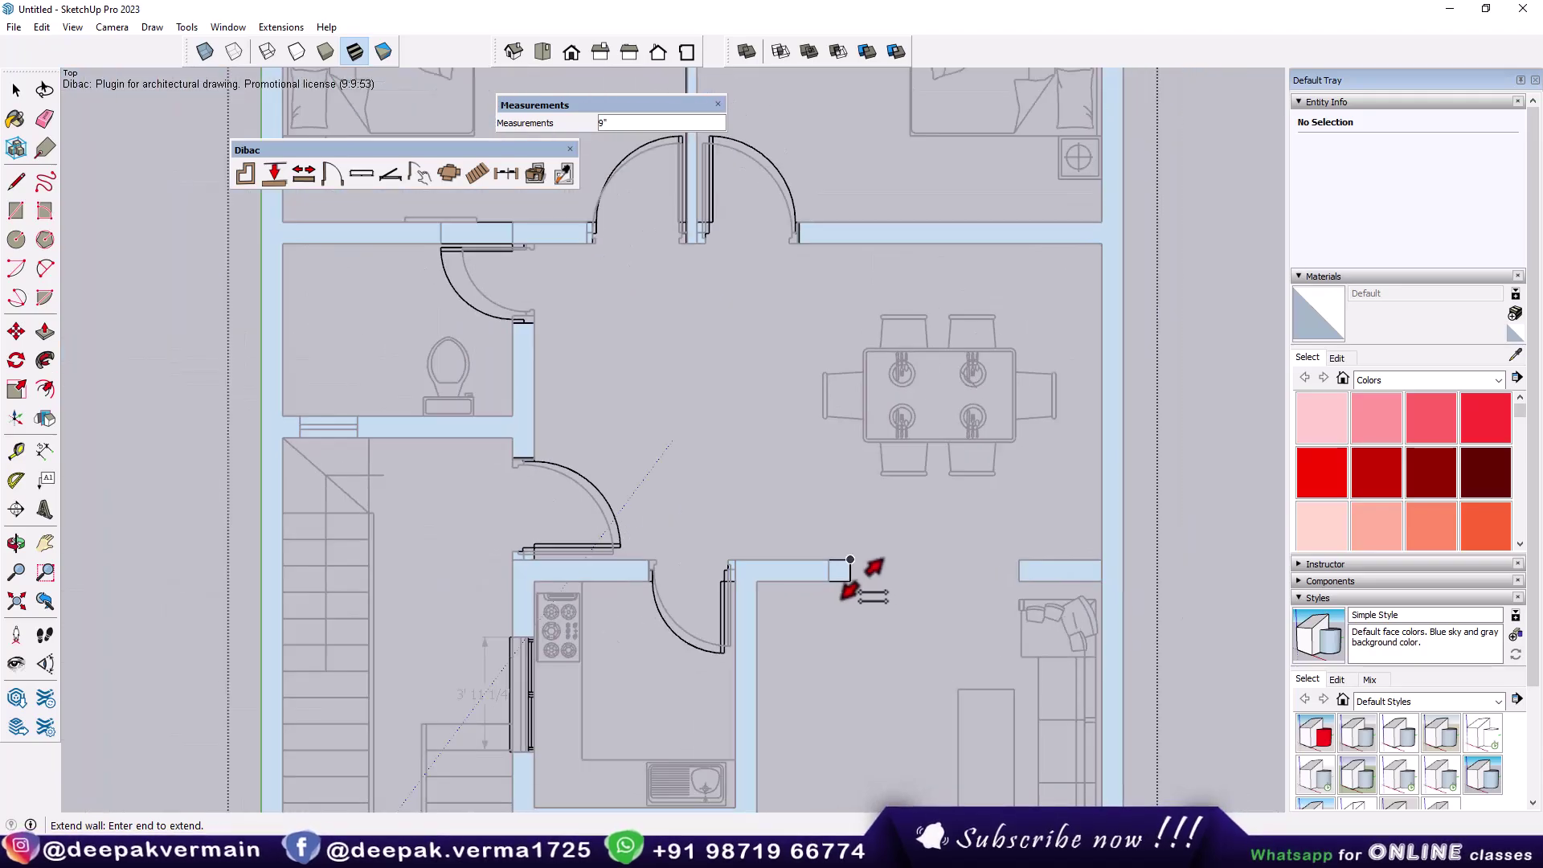
scroll(862, 599, "down", 3)
scroll(884, 594, "down", 2)
scroll(738, 474, "up", 3)
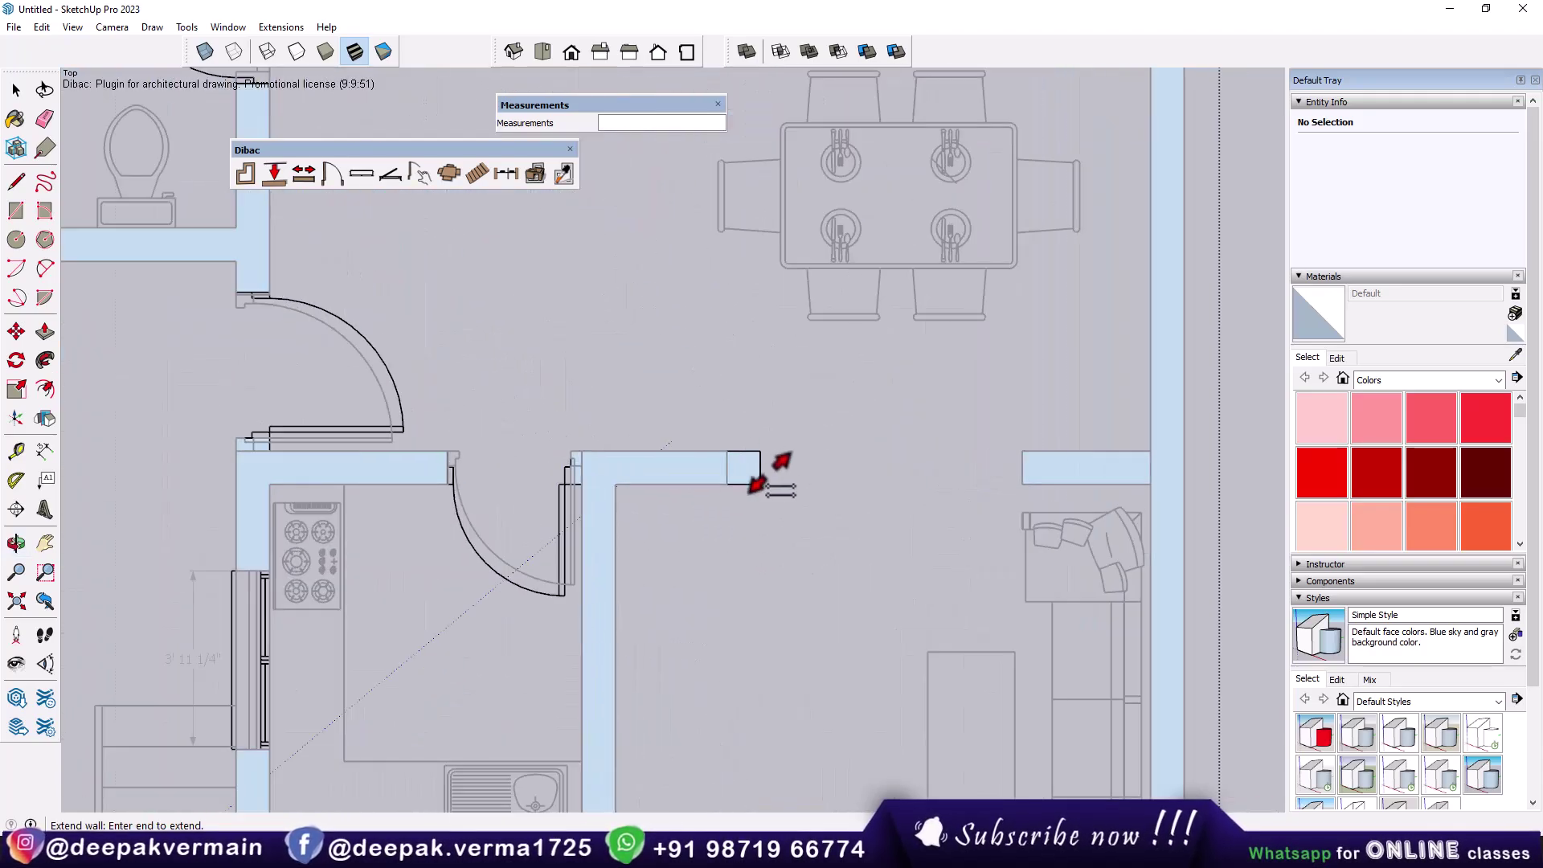
scroll(738, 474, "up", 2)
left_click(732, 439)
left_click(732, 438)
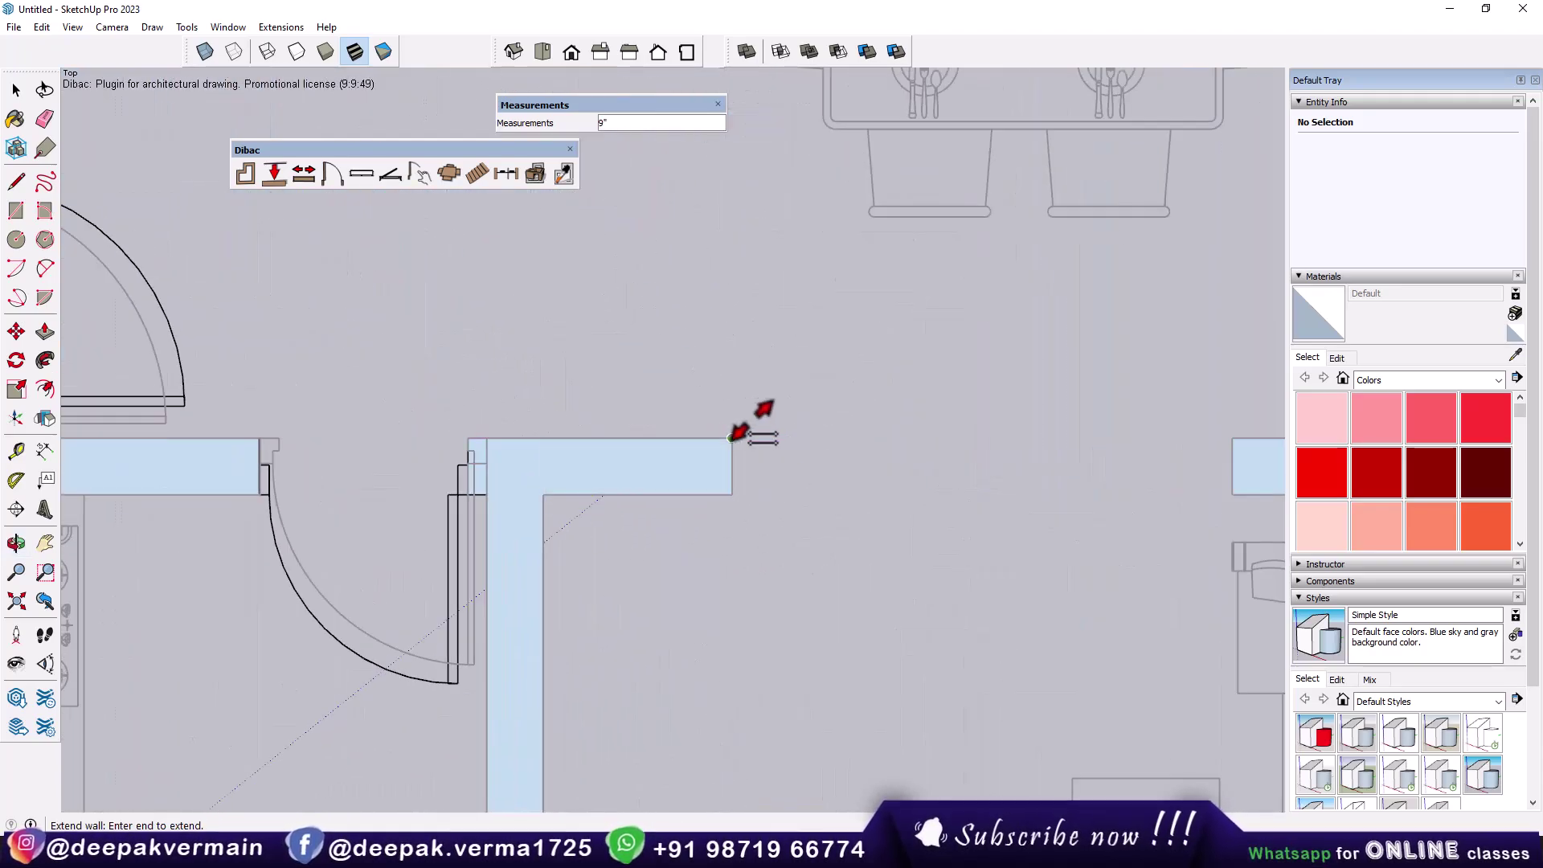
scroll(808, 546, "down", 3)
scroll(810, 551, "down", 2)
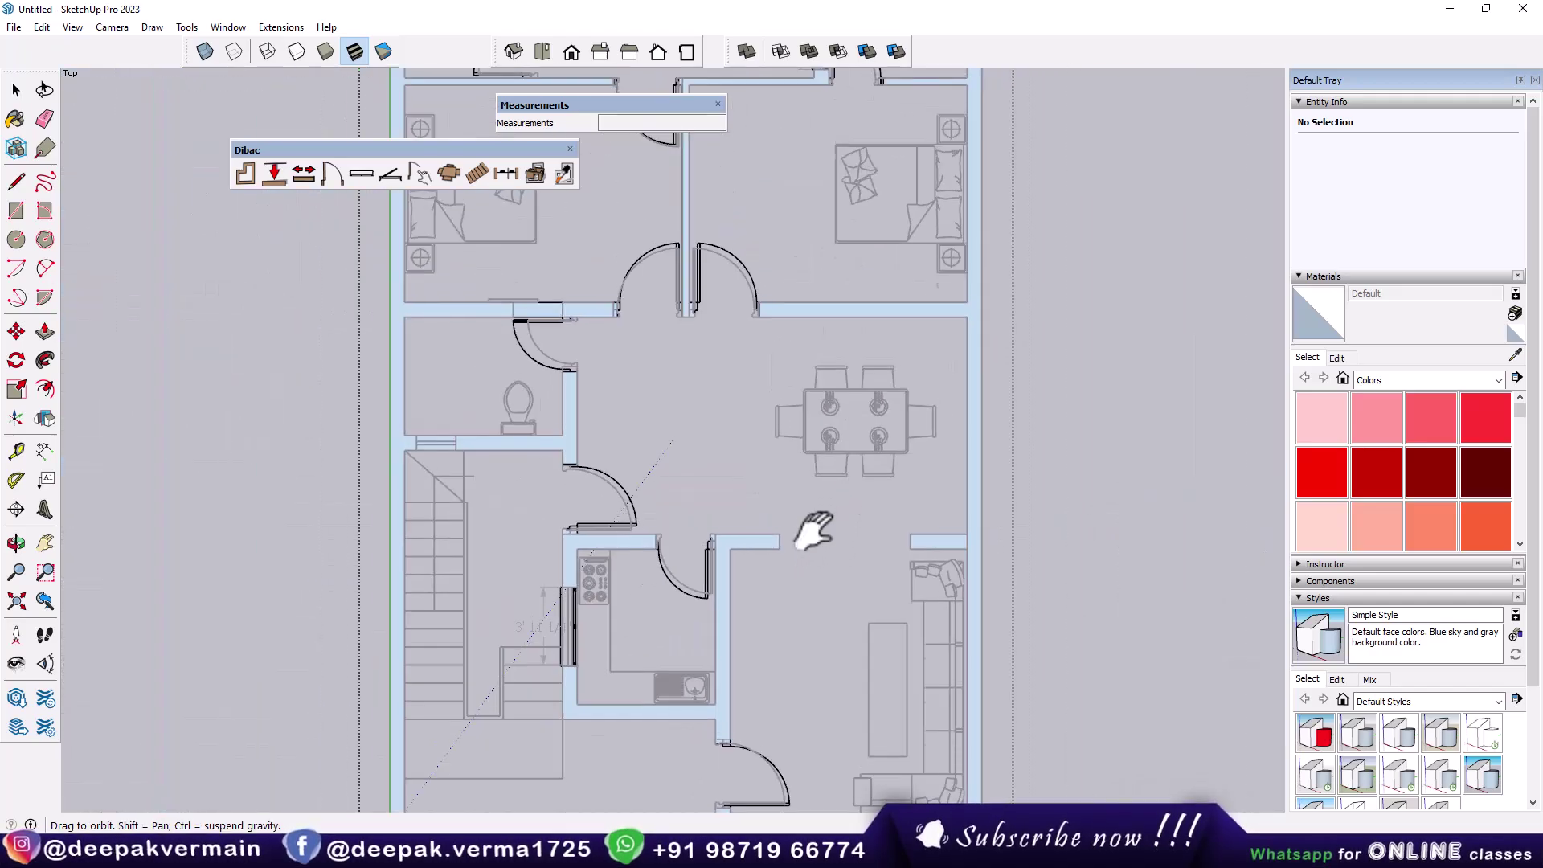
middle_click_drag(814, 514, 808, 551, "shift")
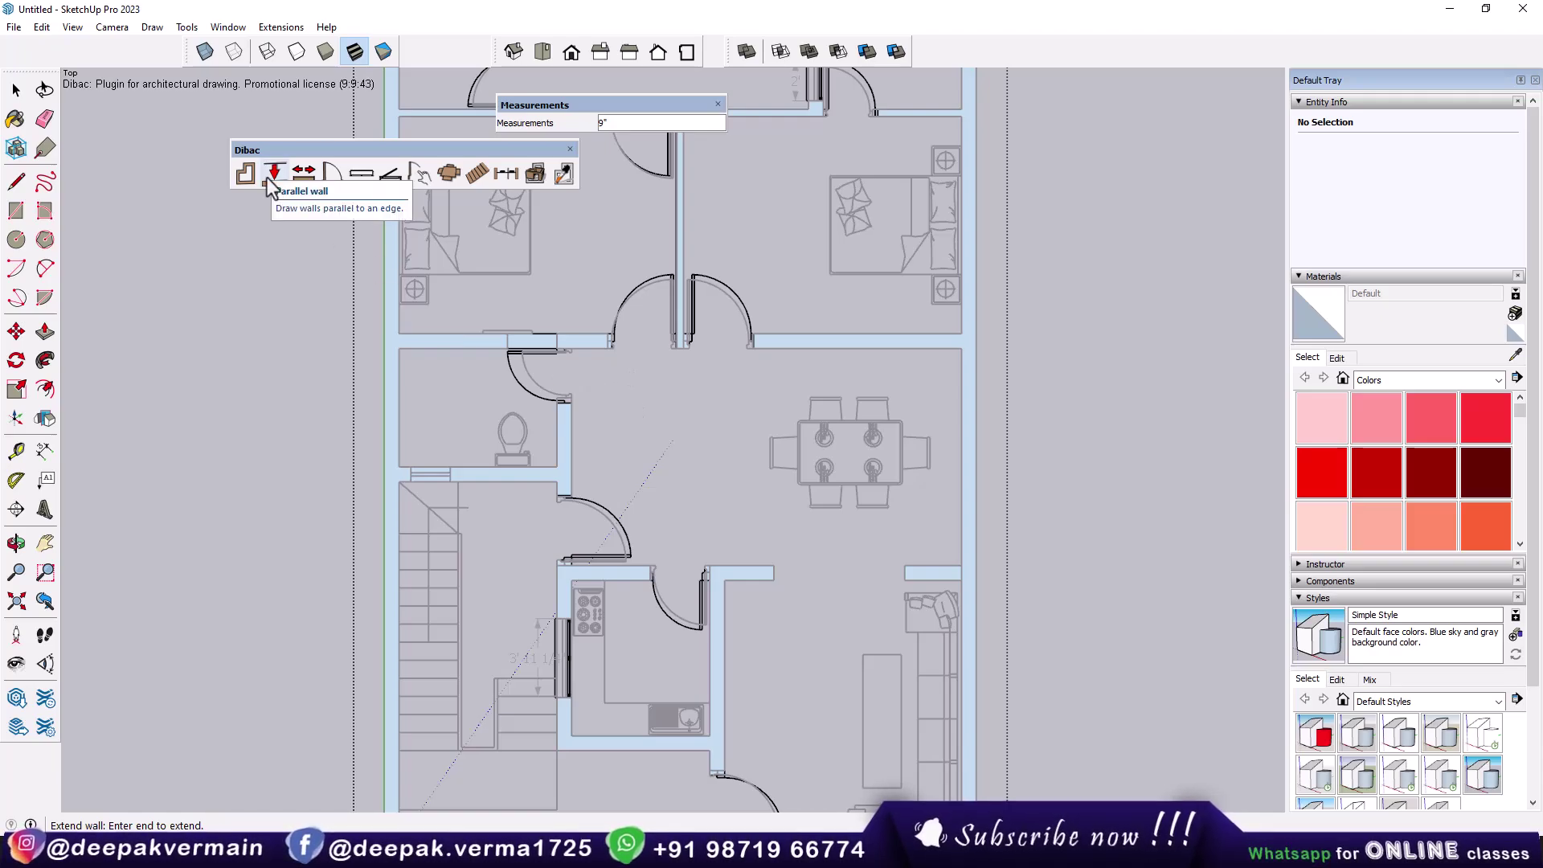
scroll(924, 434, "down", 2)
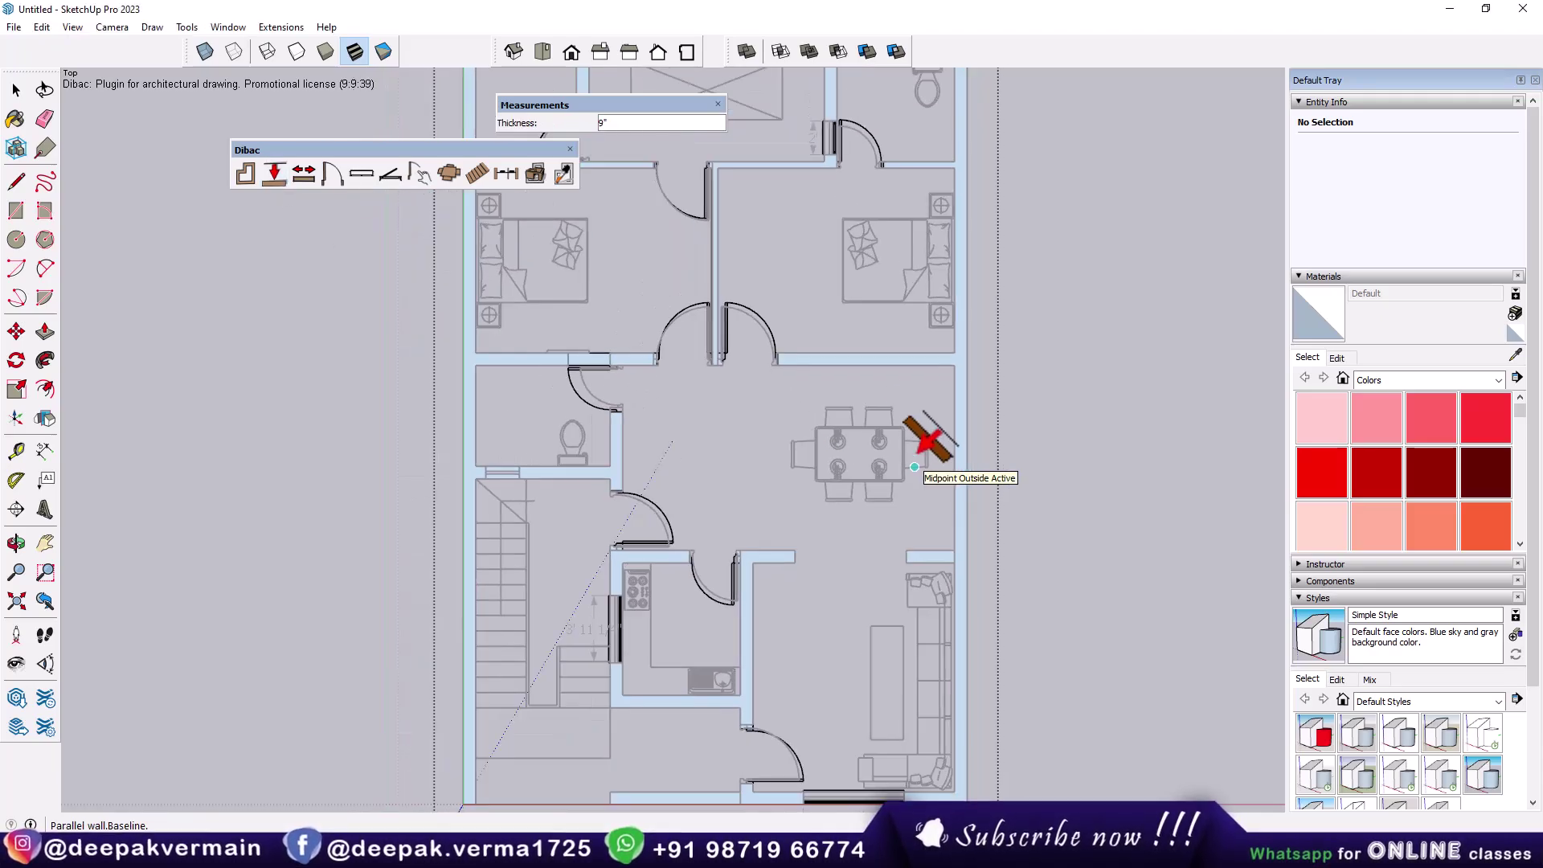
middle_click_drag(924, 434, 872, 502, "shift")
scroll(956, 546, "up", 2)
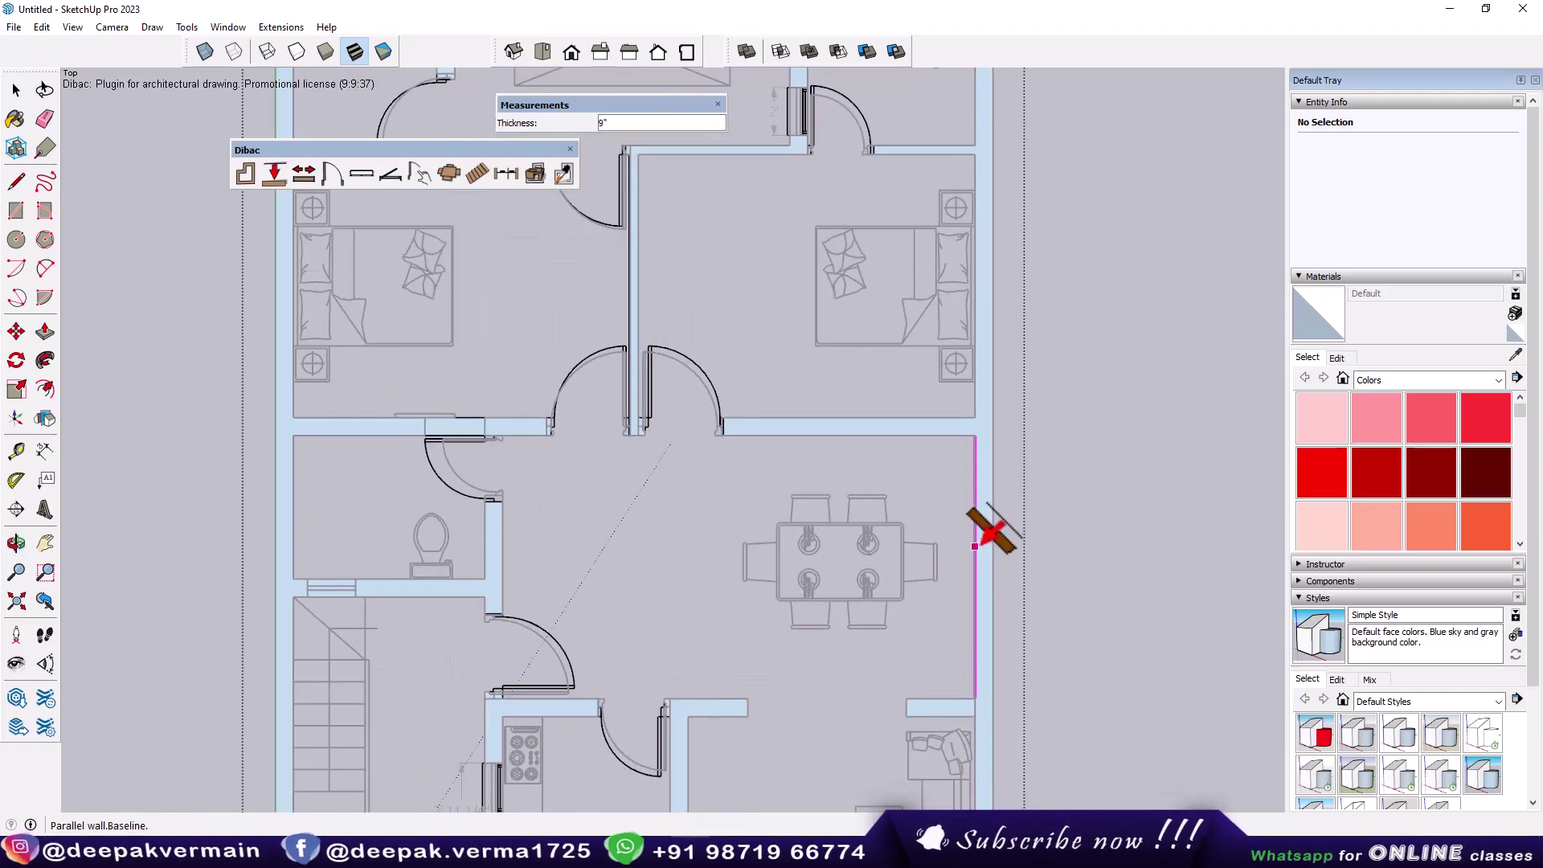
left_click(975, 546)
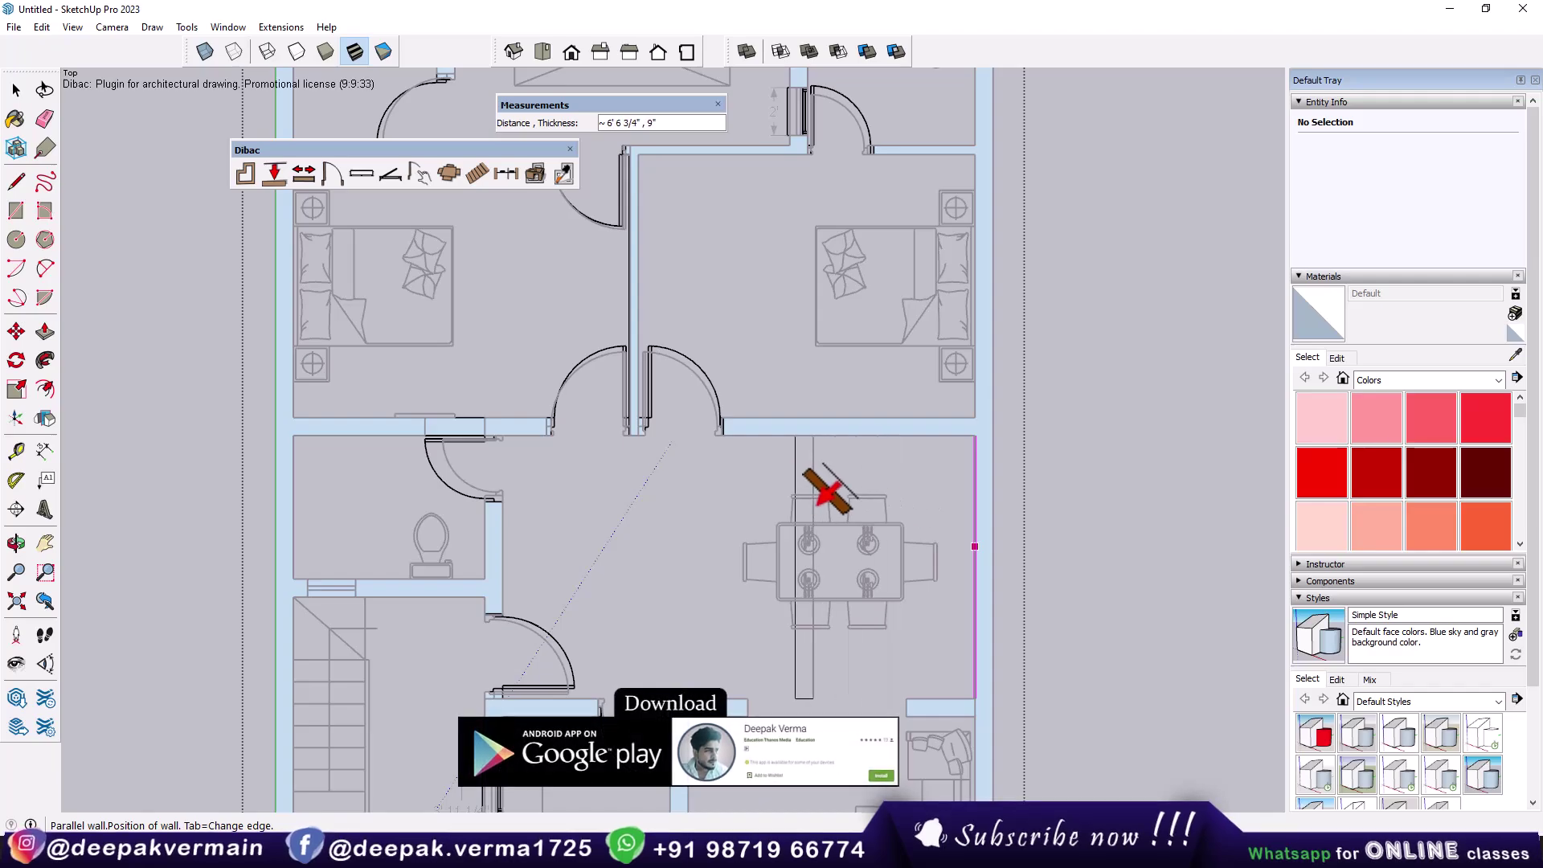
left_click(810, 514)
left_click(975, 501)
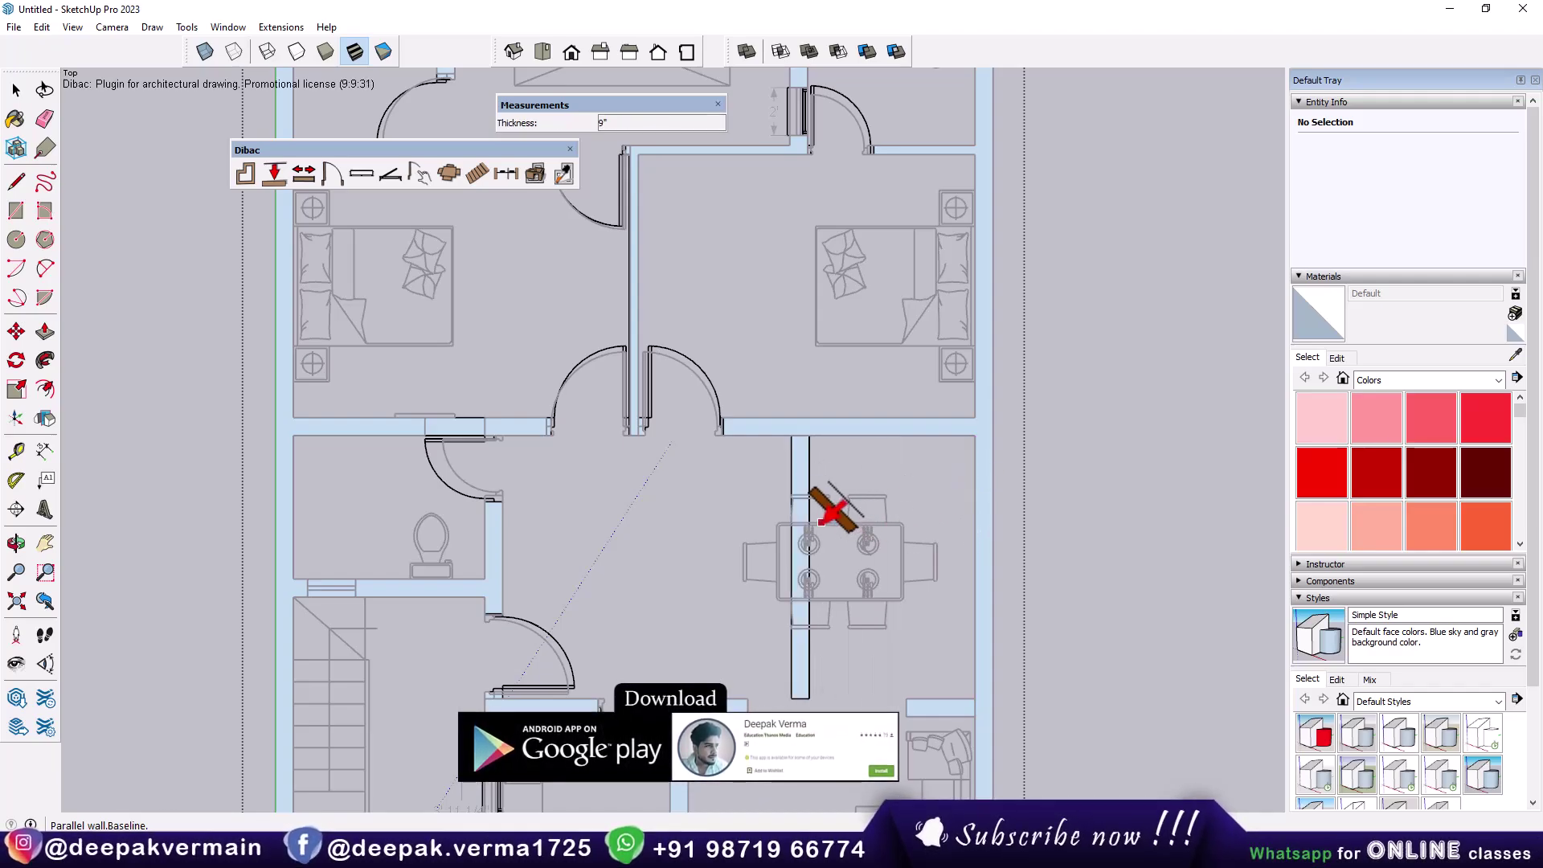
mouse_move(811, 511)
middle_mouse_down("shift")
mouse_move(832, 494)
mouse_move(837, 523)
middle_mouse_up("shift")
scroll(849, 458, "down", 2)
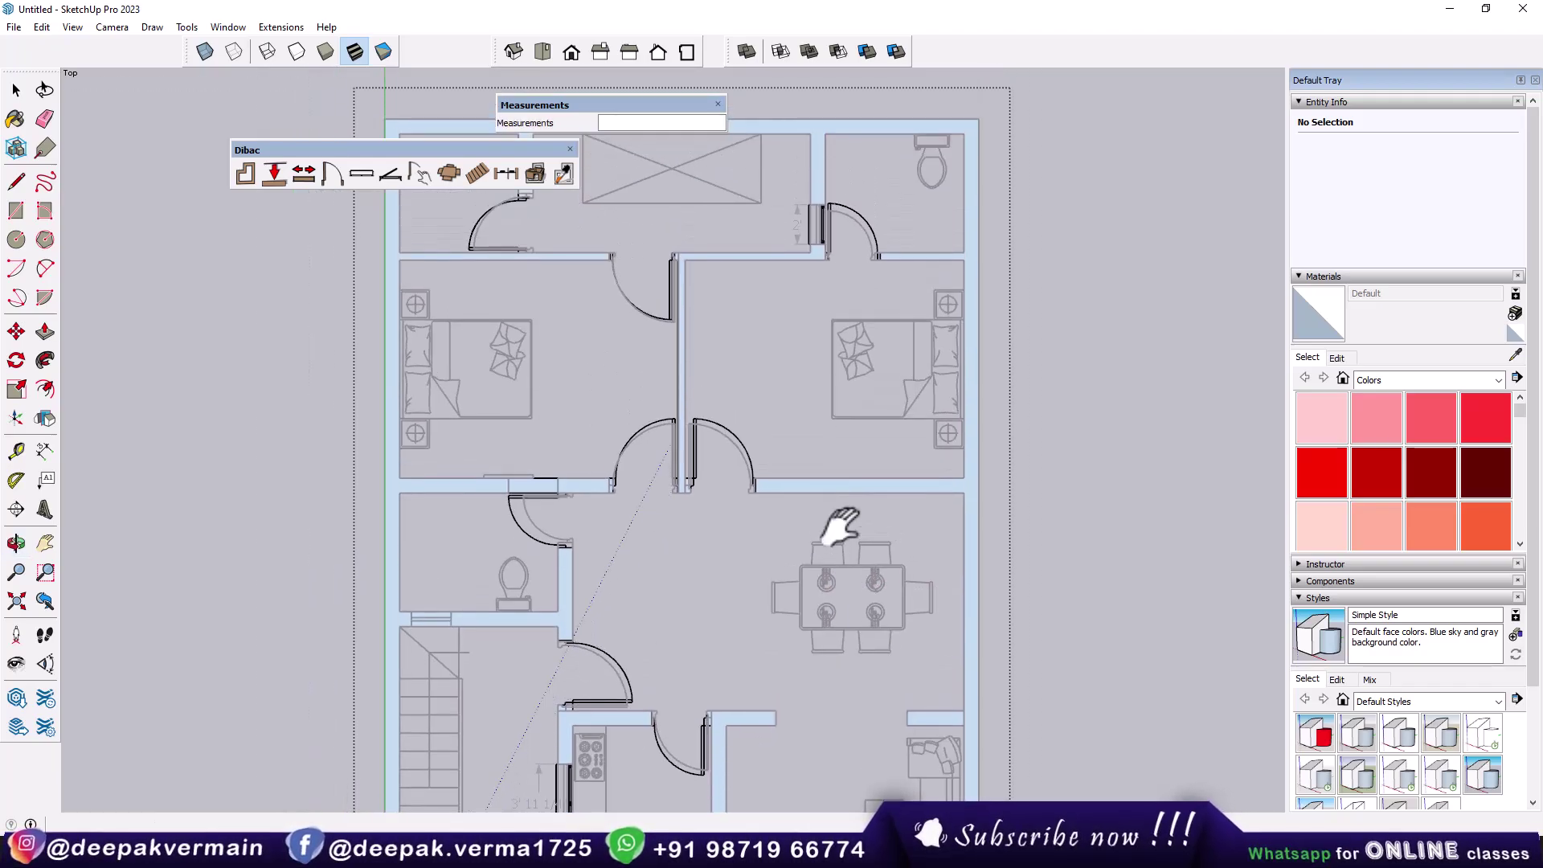
scroll(492, 451, "up", 1)
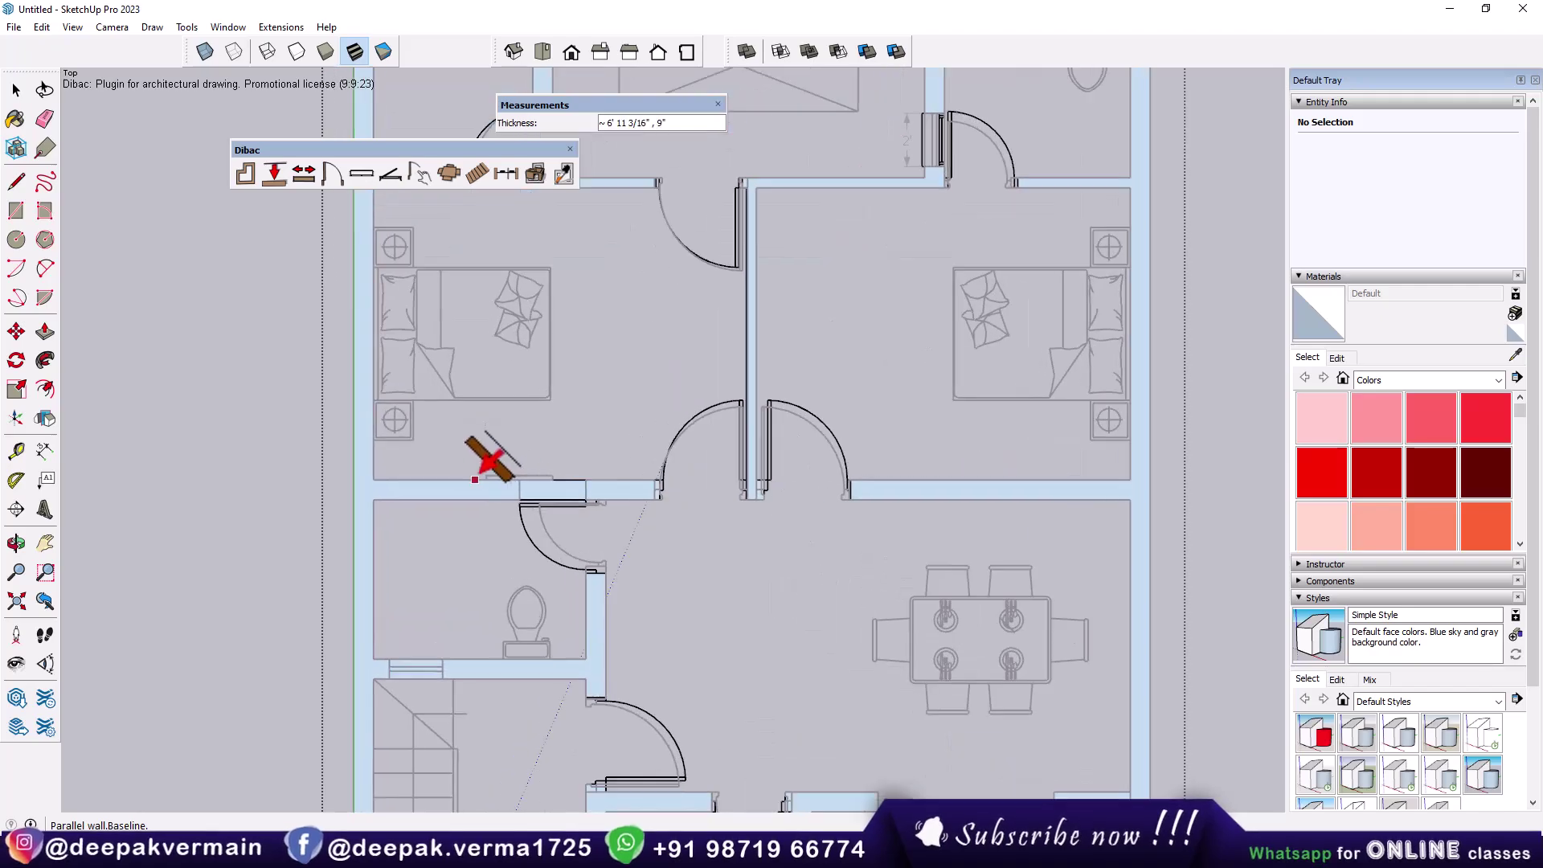
scroll(586, 523, "up", 2)
scroll(522, 494, "up", 1)
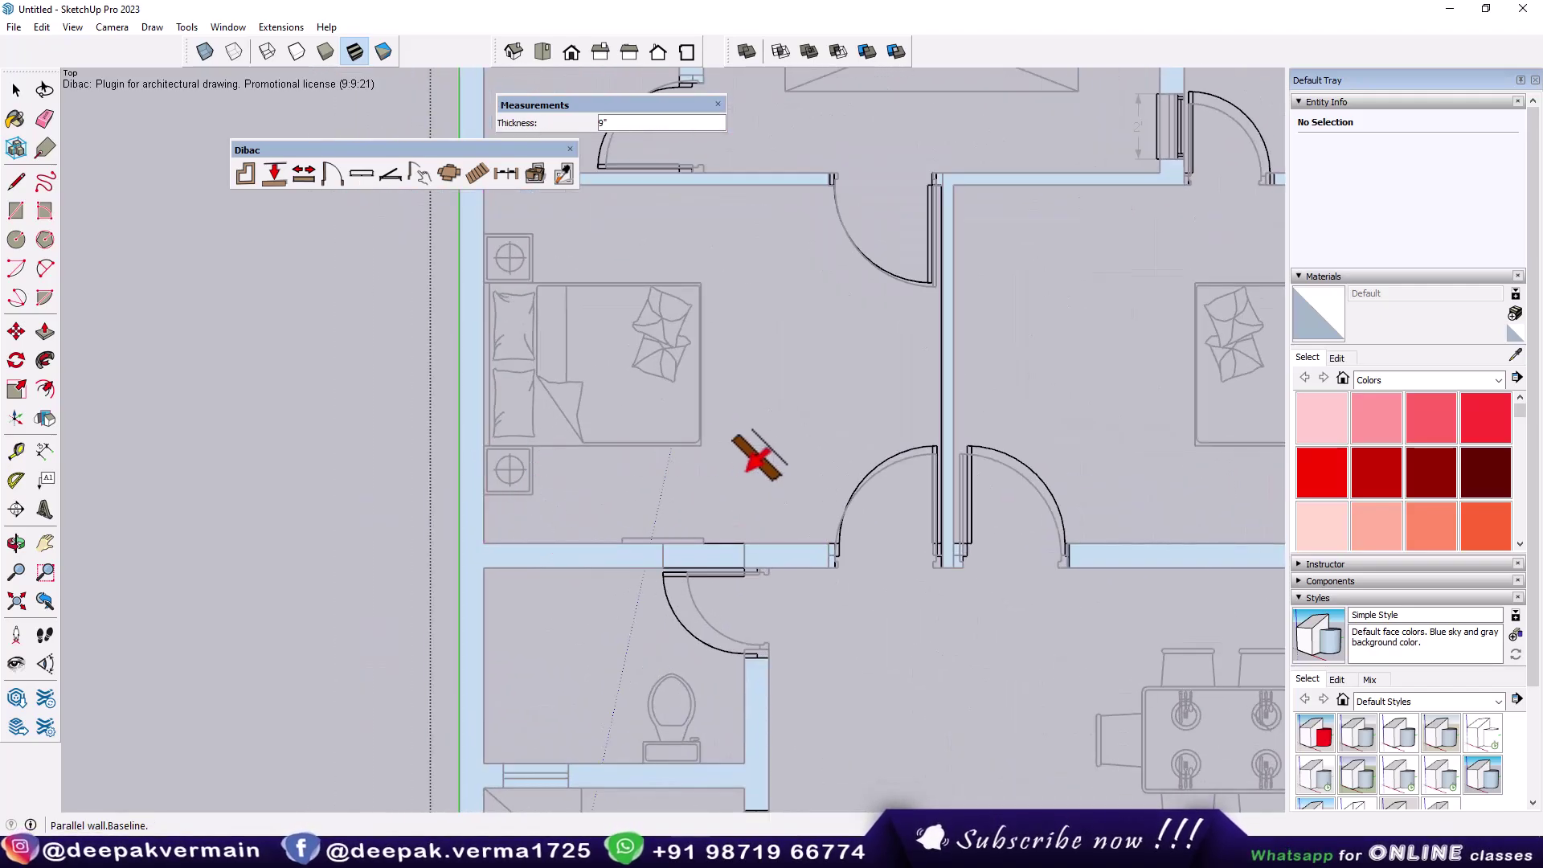
middle_click_drag(651, 486, 668, 506, "shift")
left_click(543, 461)
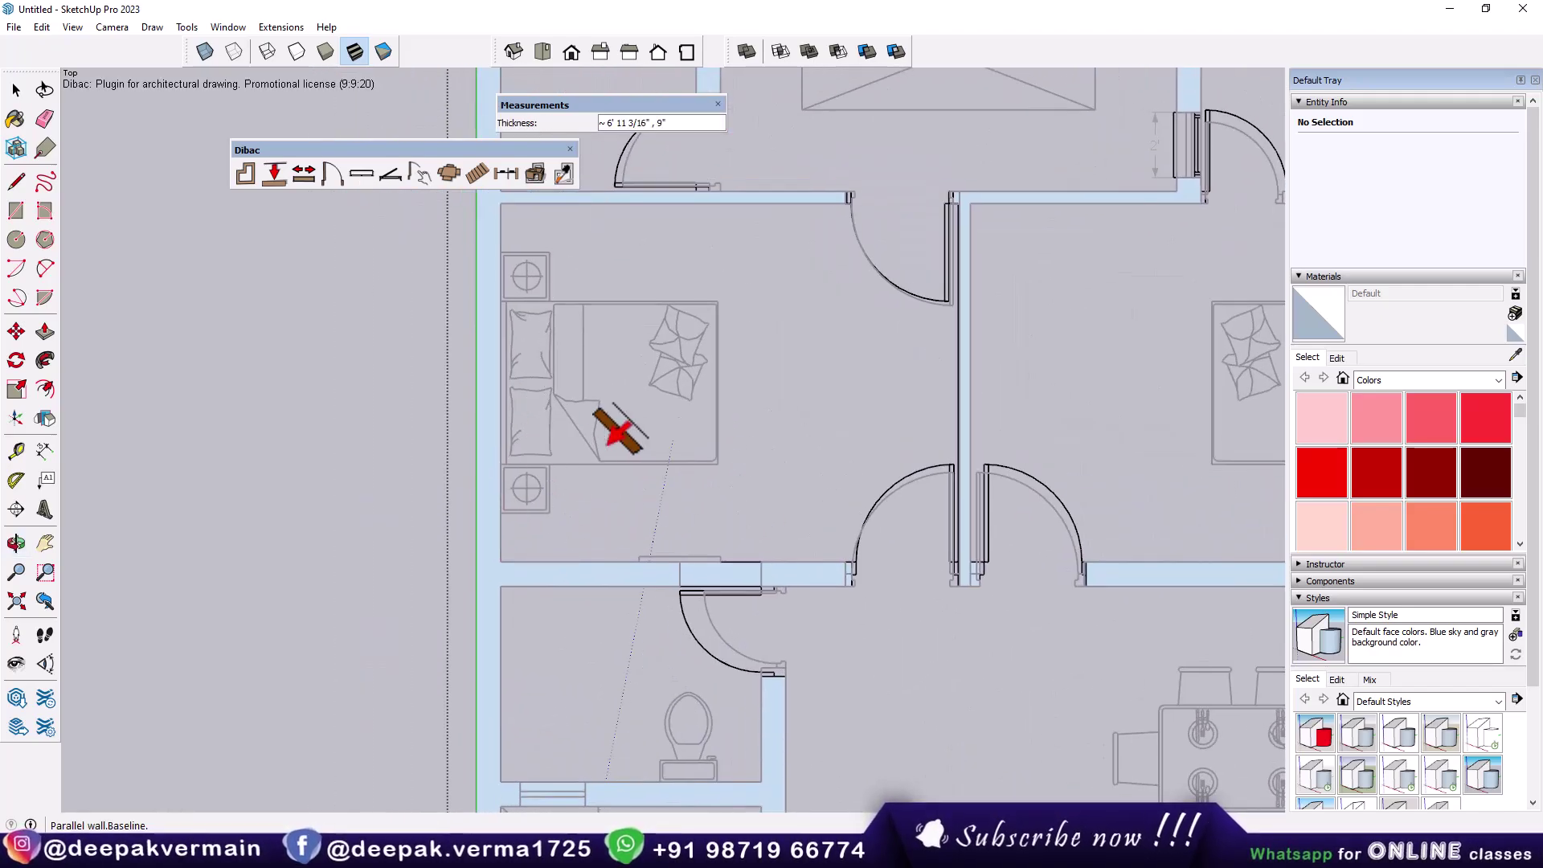
left_click(250, 172)
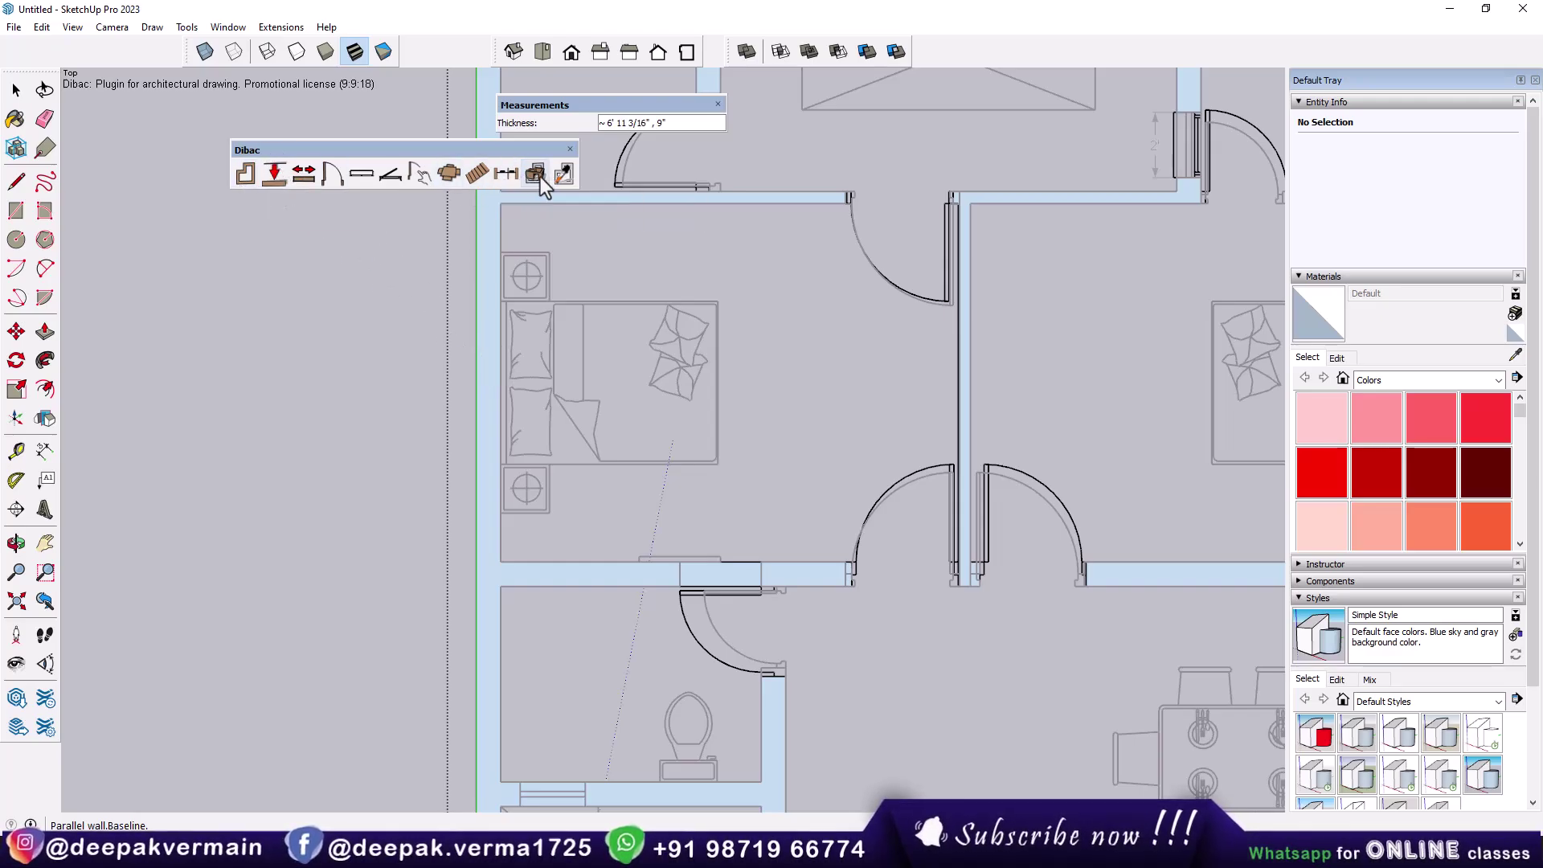
Capture the 4 1/2" partition thickness and draw a two-segment wall across the left bedroom
left_click(563, 173)
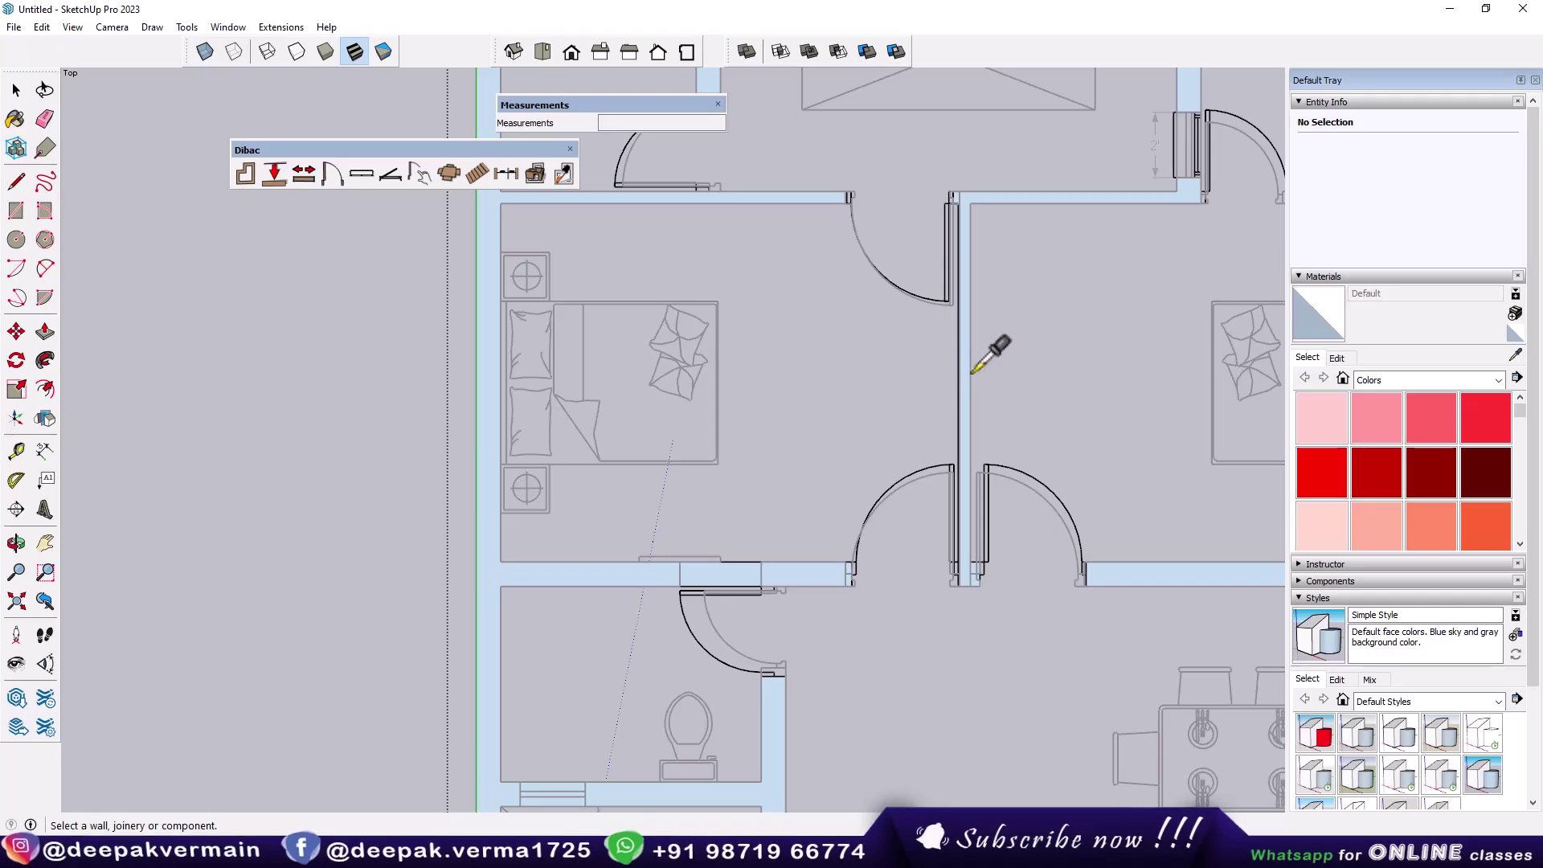
left_click(970, 361)
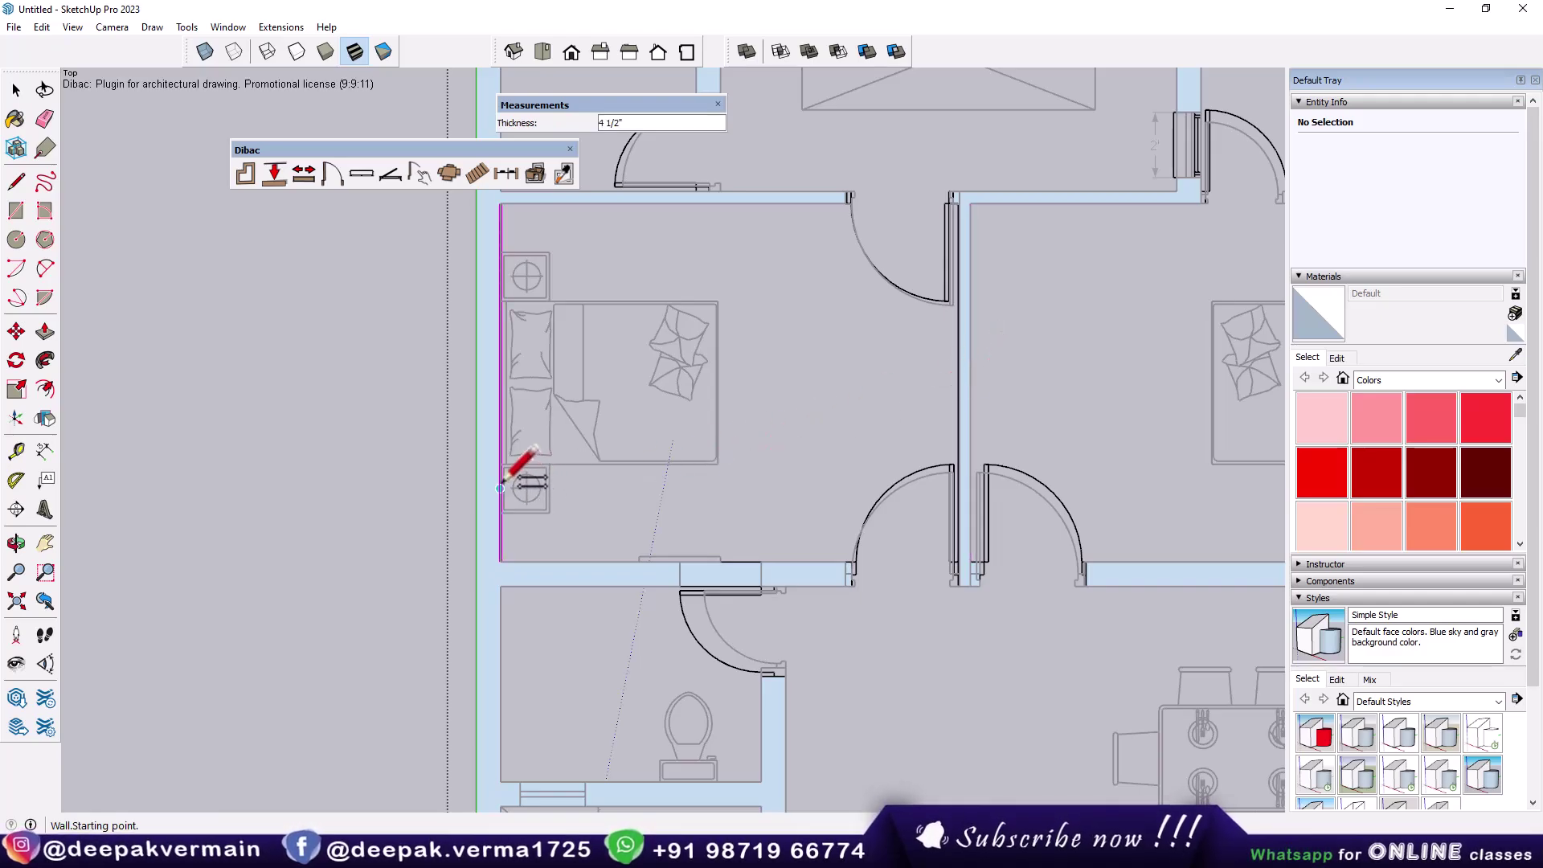
left_click(500, 511)
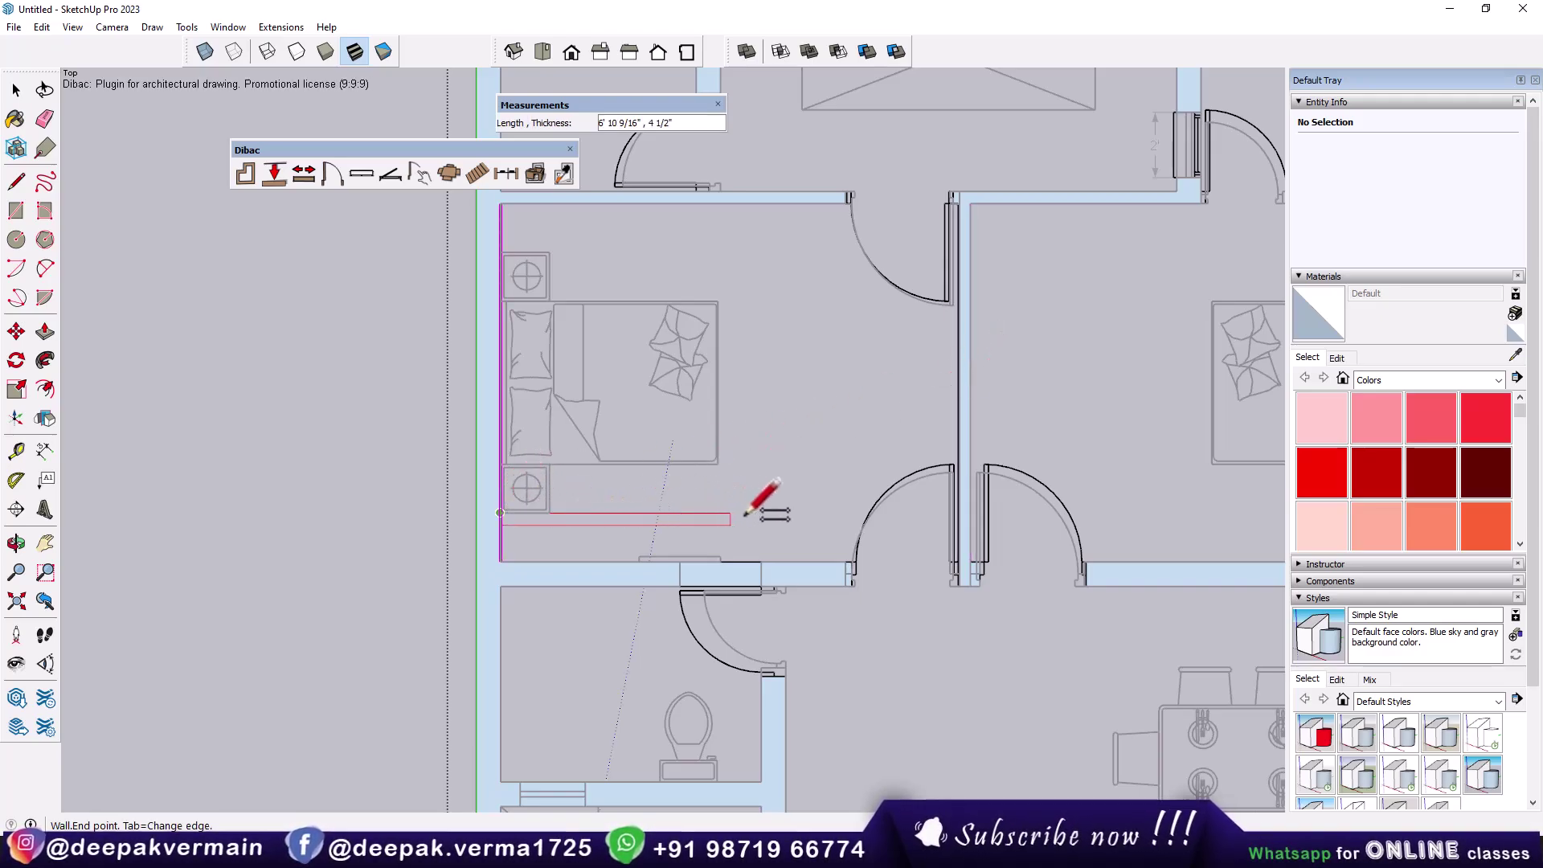
left_click(791, 513)
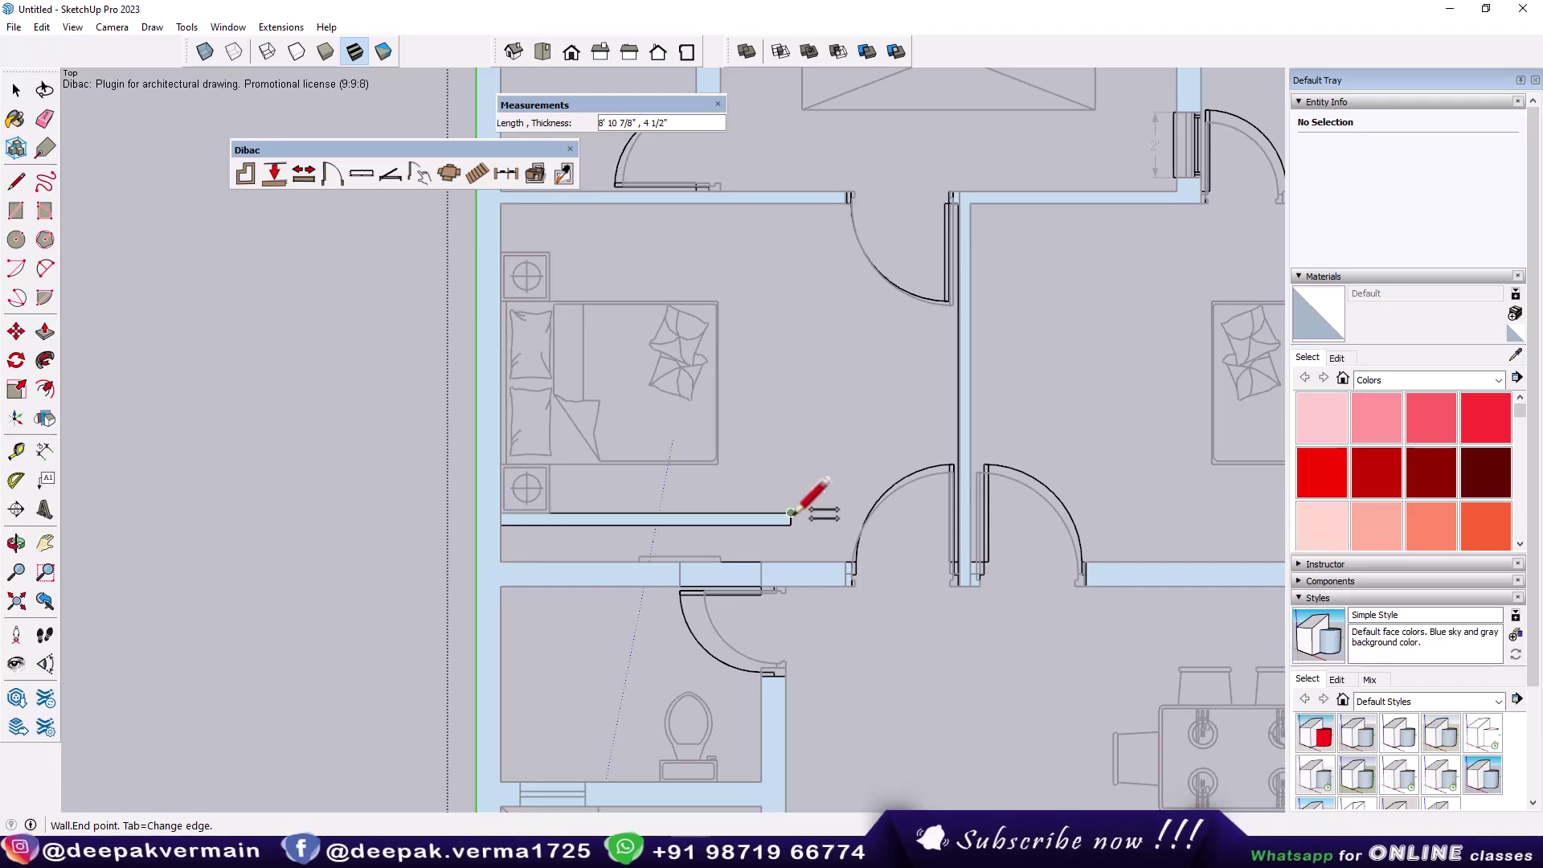
left_click(791, 560)
scroll(723, 539, "up", 2)
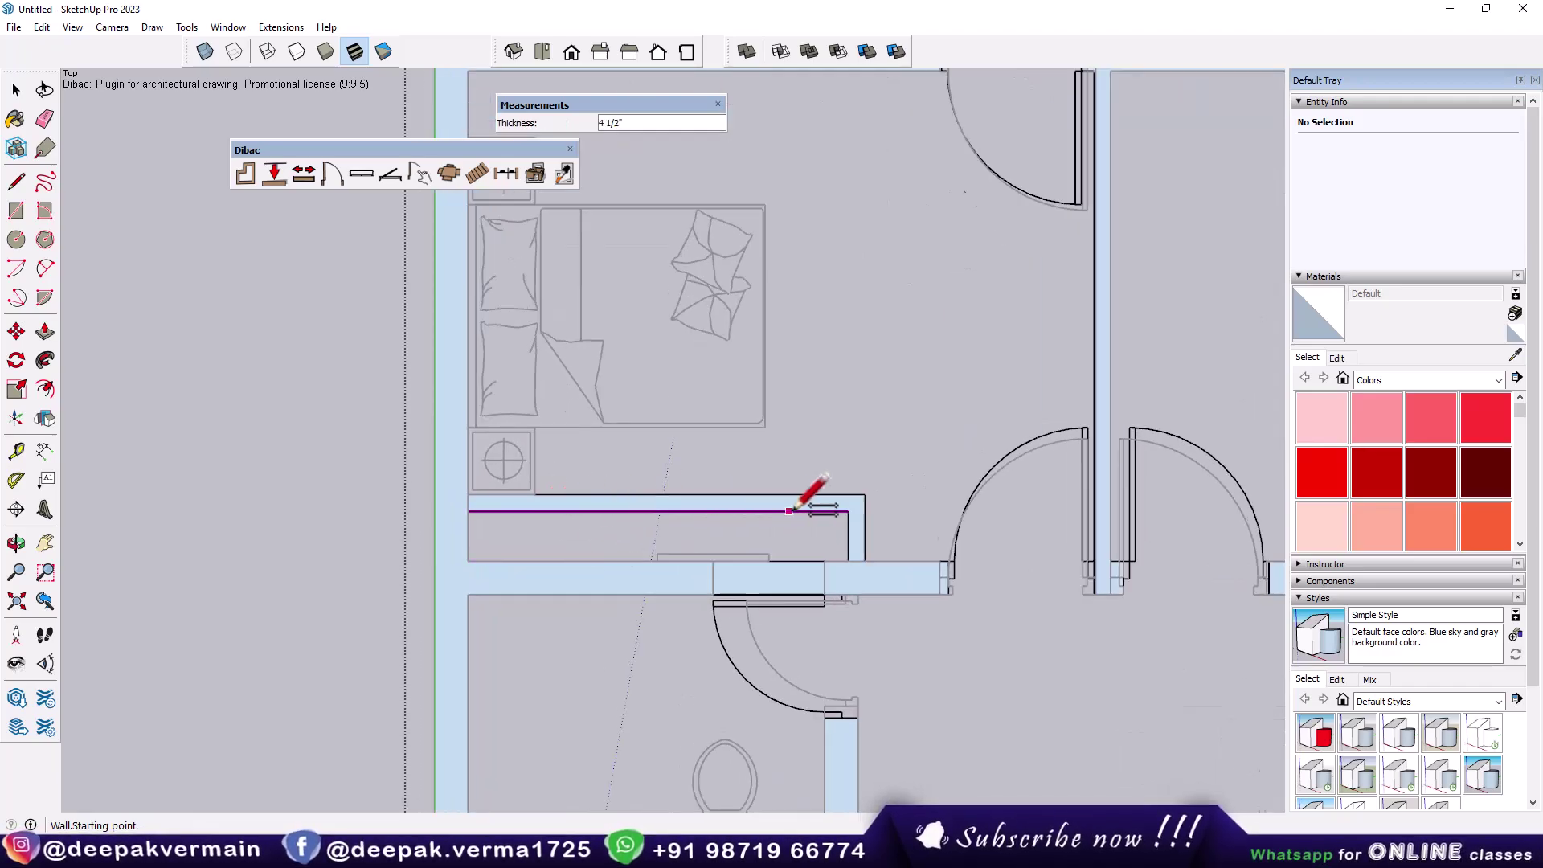
scroll(796, 502, "down", 2)
scroll(772, 478, "down", 2)
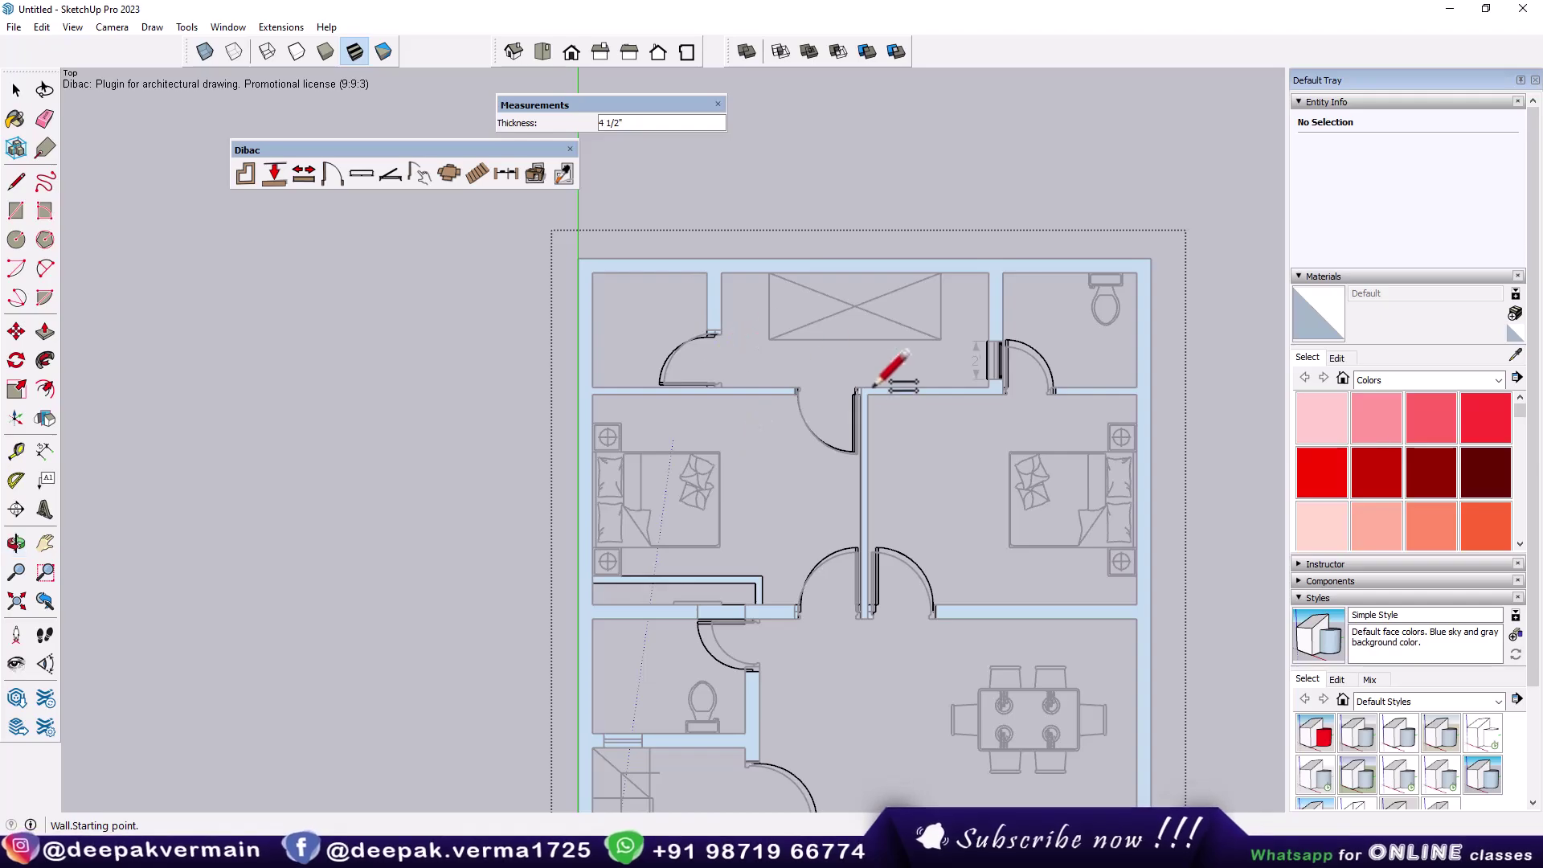
Start a parallel wall off the bathroom's left wall, then cancel it and return to top view
middle_click_drag(1069, 537, 975, 344, "shift")
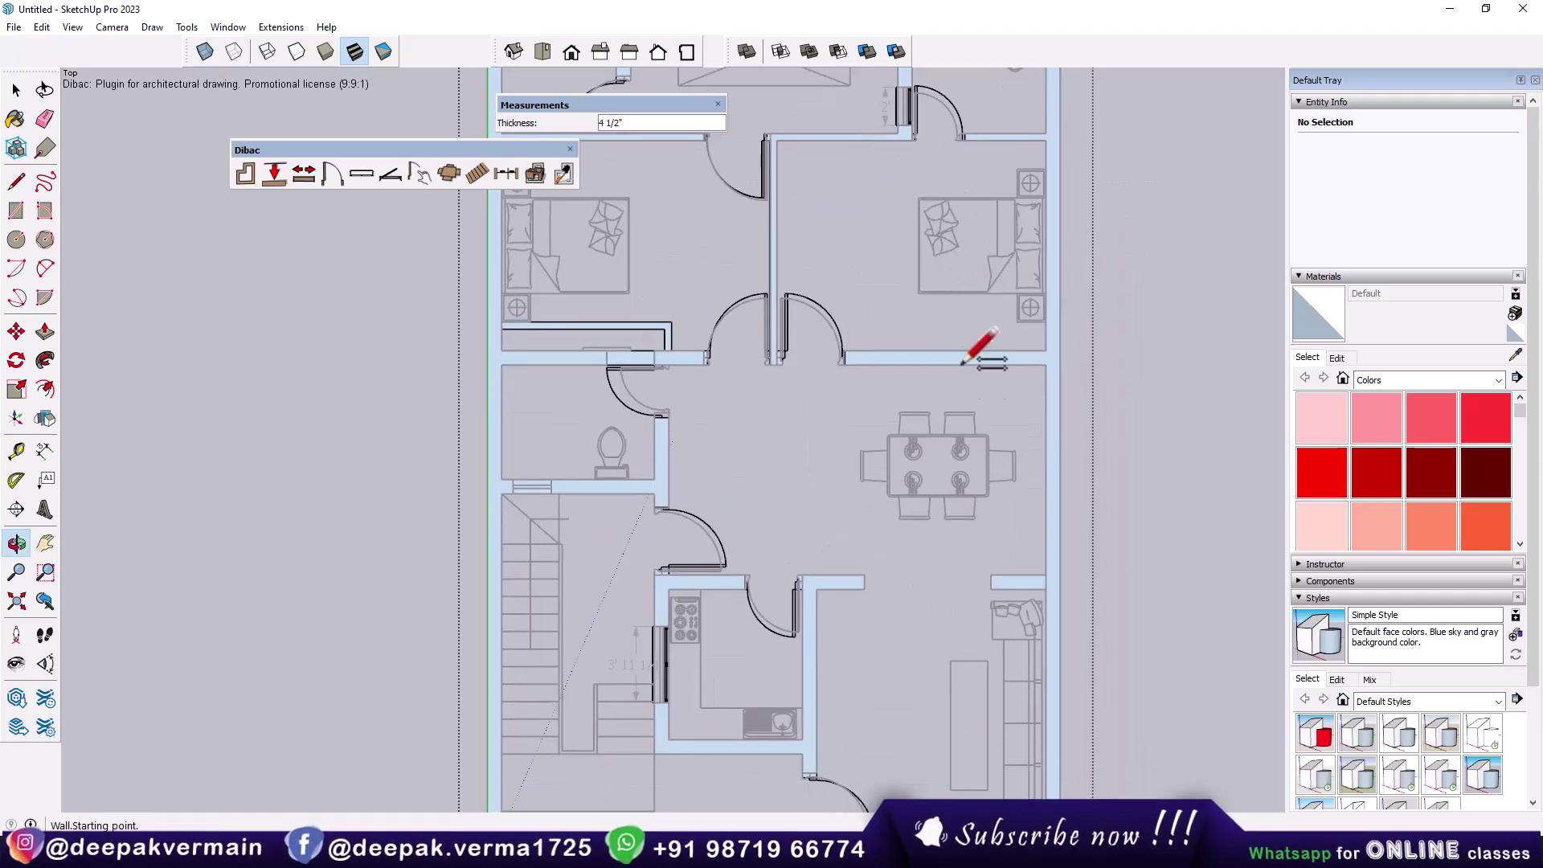
scroll(648, 358, "up", 2)
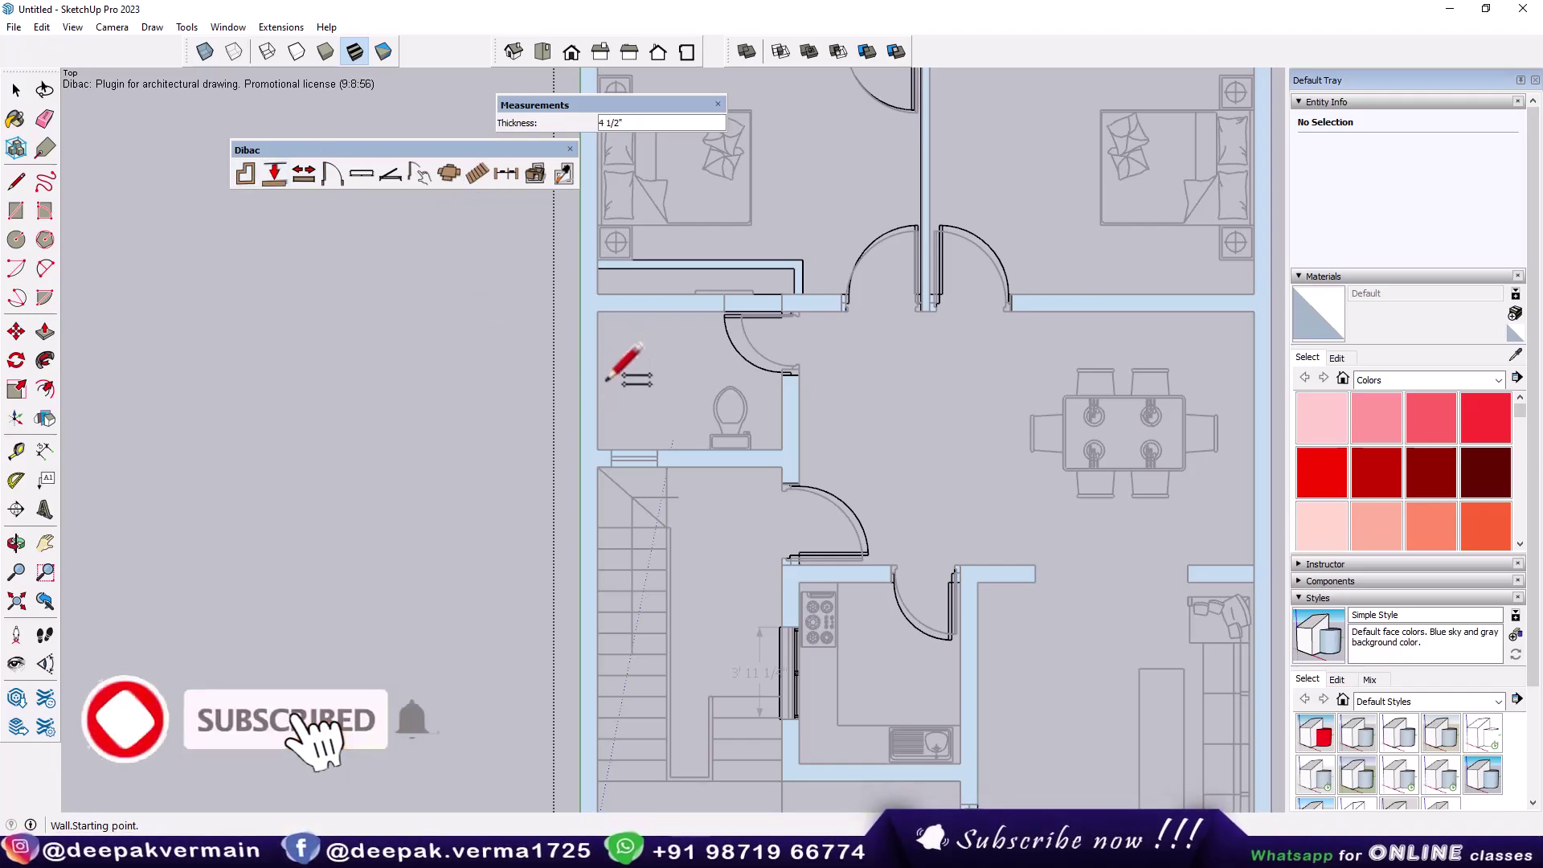
left_click(274, 173)
left_click(623, 363)
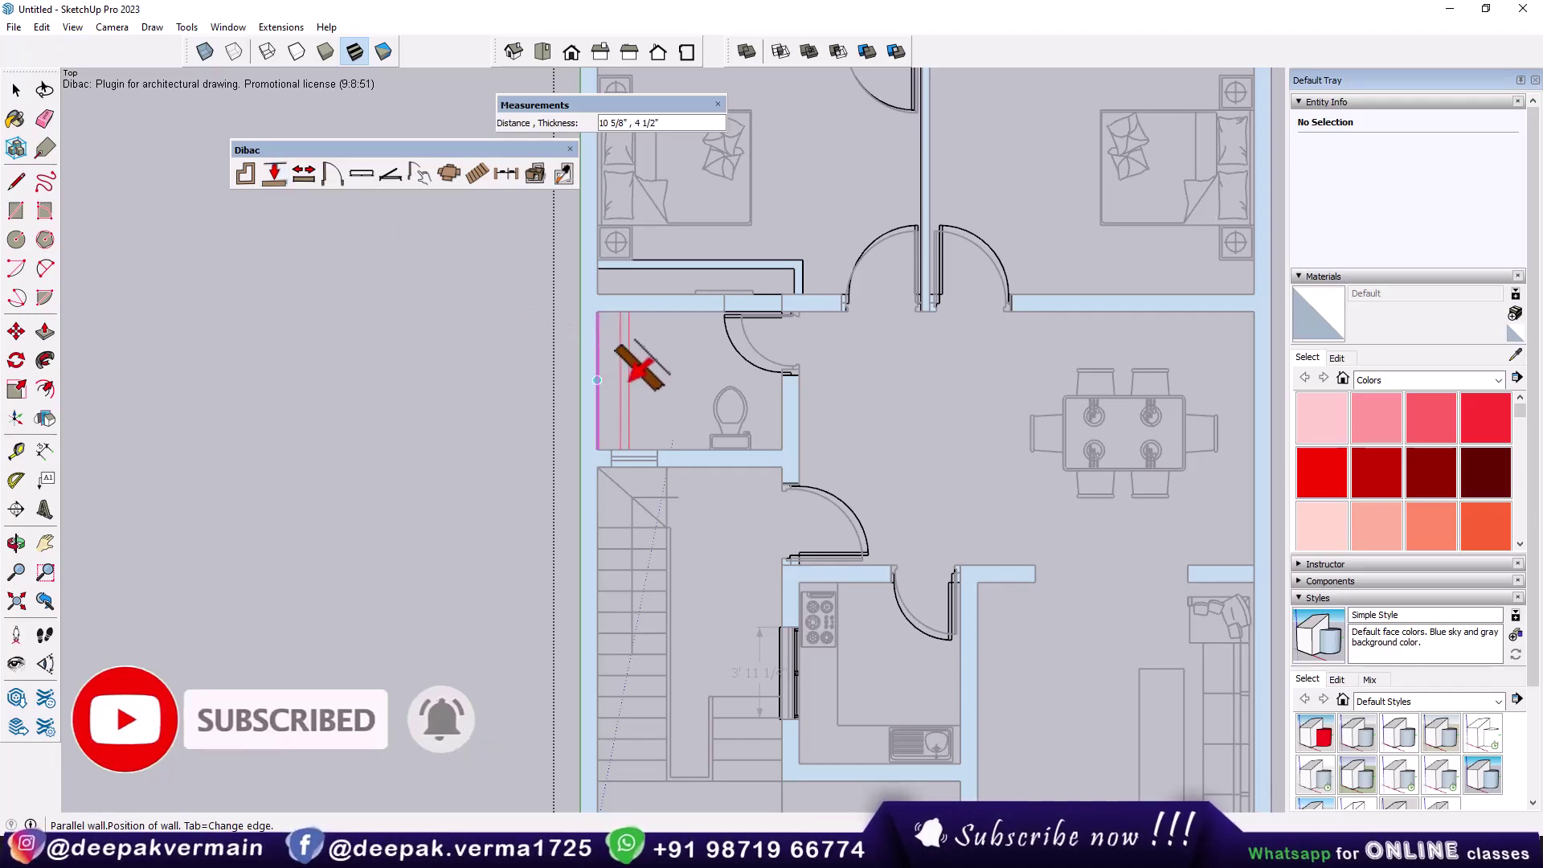
scroll(763, 518, "down", 1)
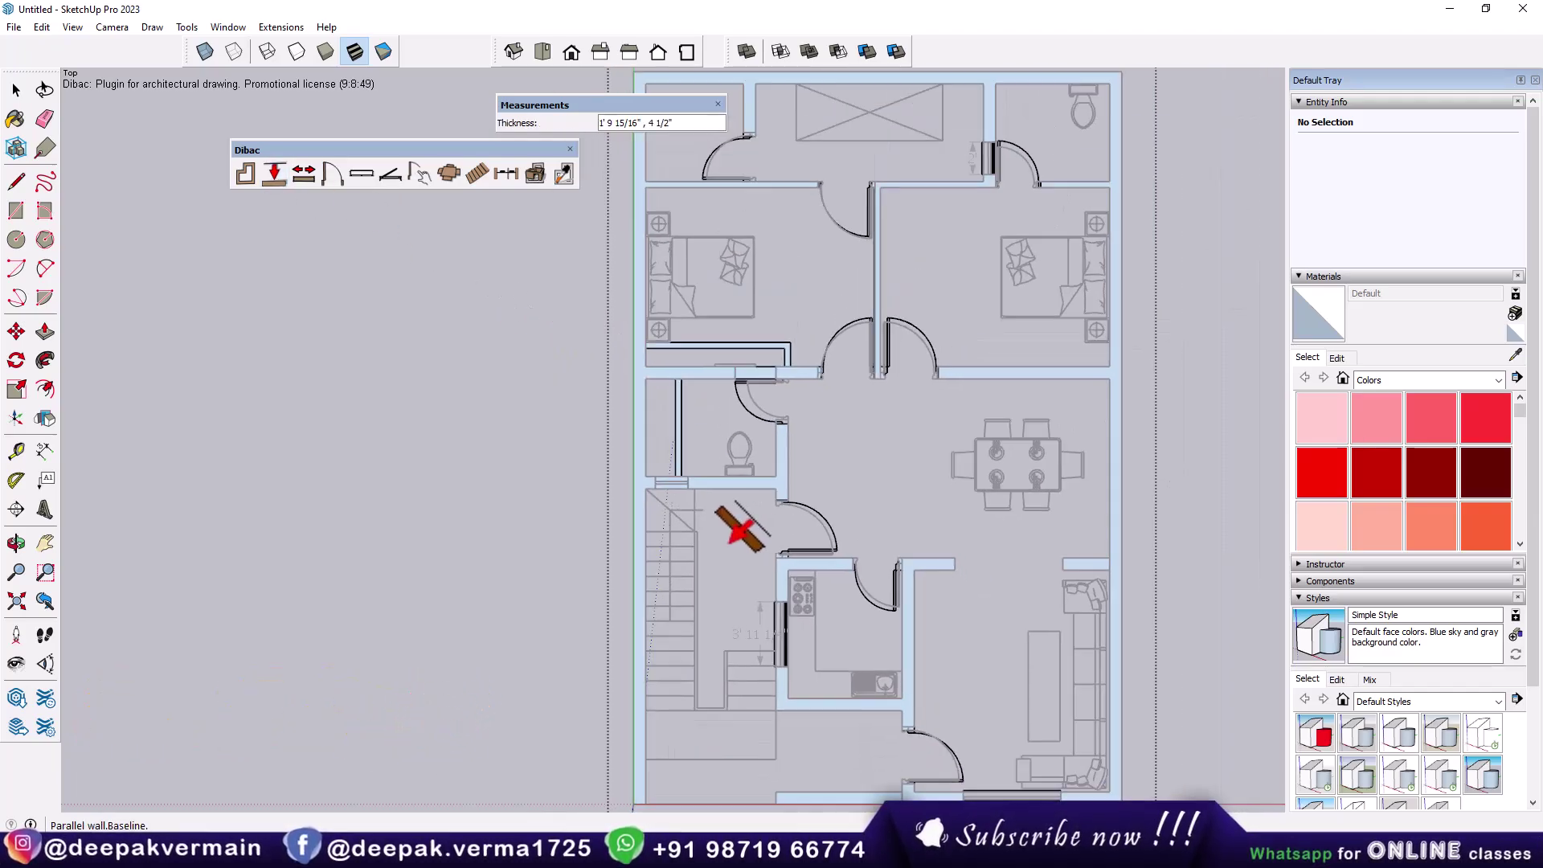
scroll(691, 529, "down", 2)
key("o")
middle_click_drag(639, 534, 602, 509)
Draw a new Dibac room outline beside the plan, leaving a gap at the top
key("space")
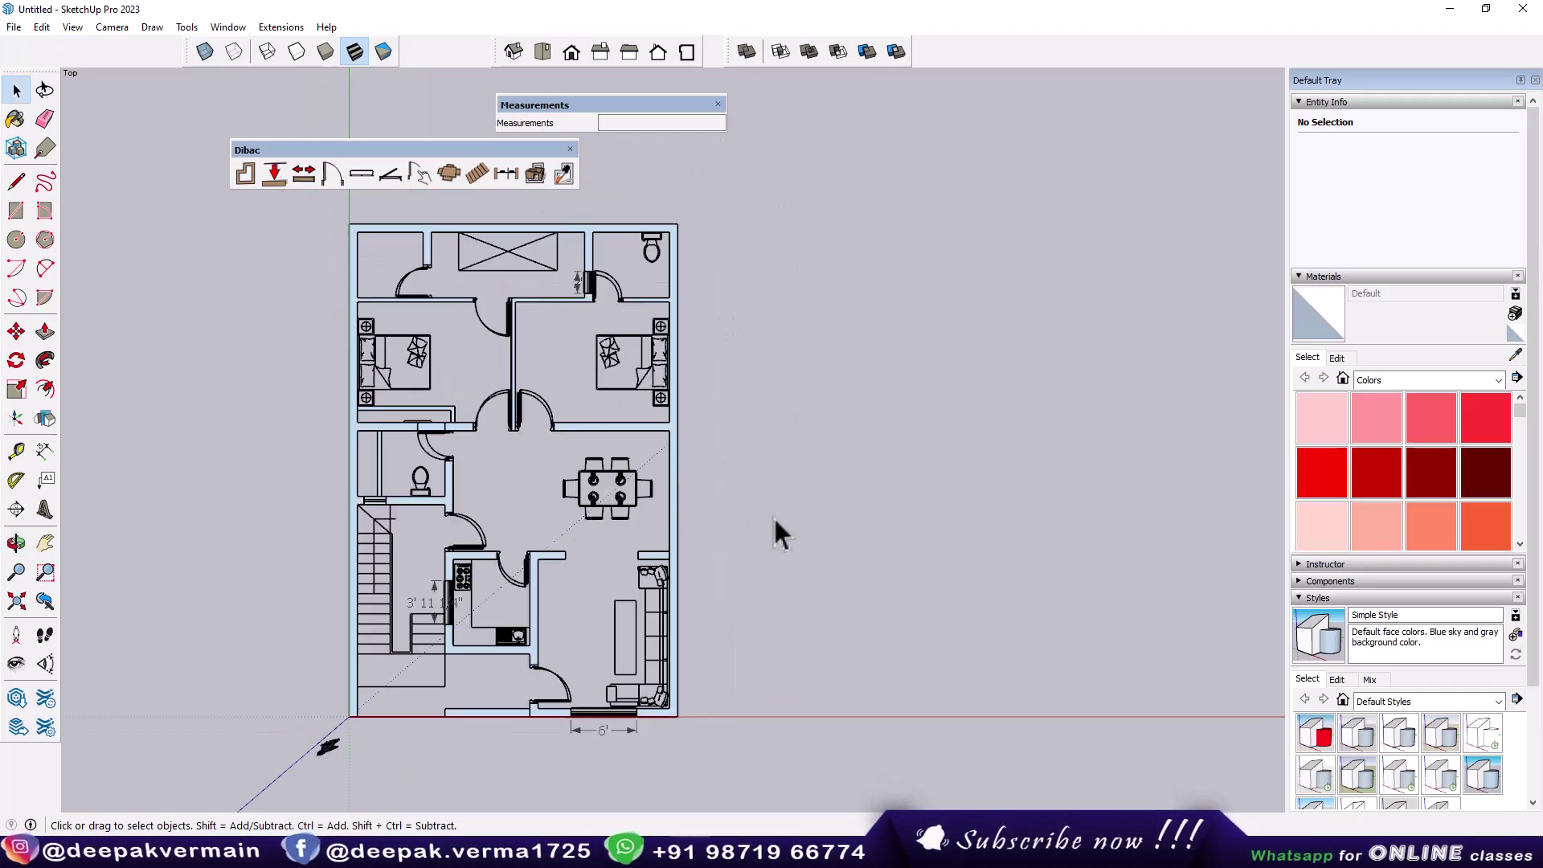
mouse_move(773, 514)
middle_mouse_down()
mouse_move(784, 523)
mouse_move(752, 532)
middle_mouse_up()
left_click(246, 173)
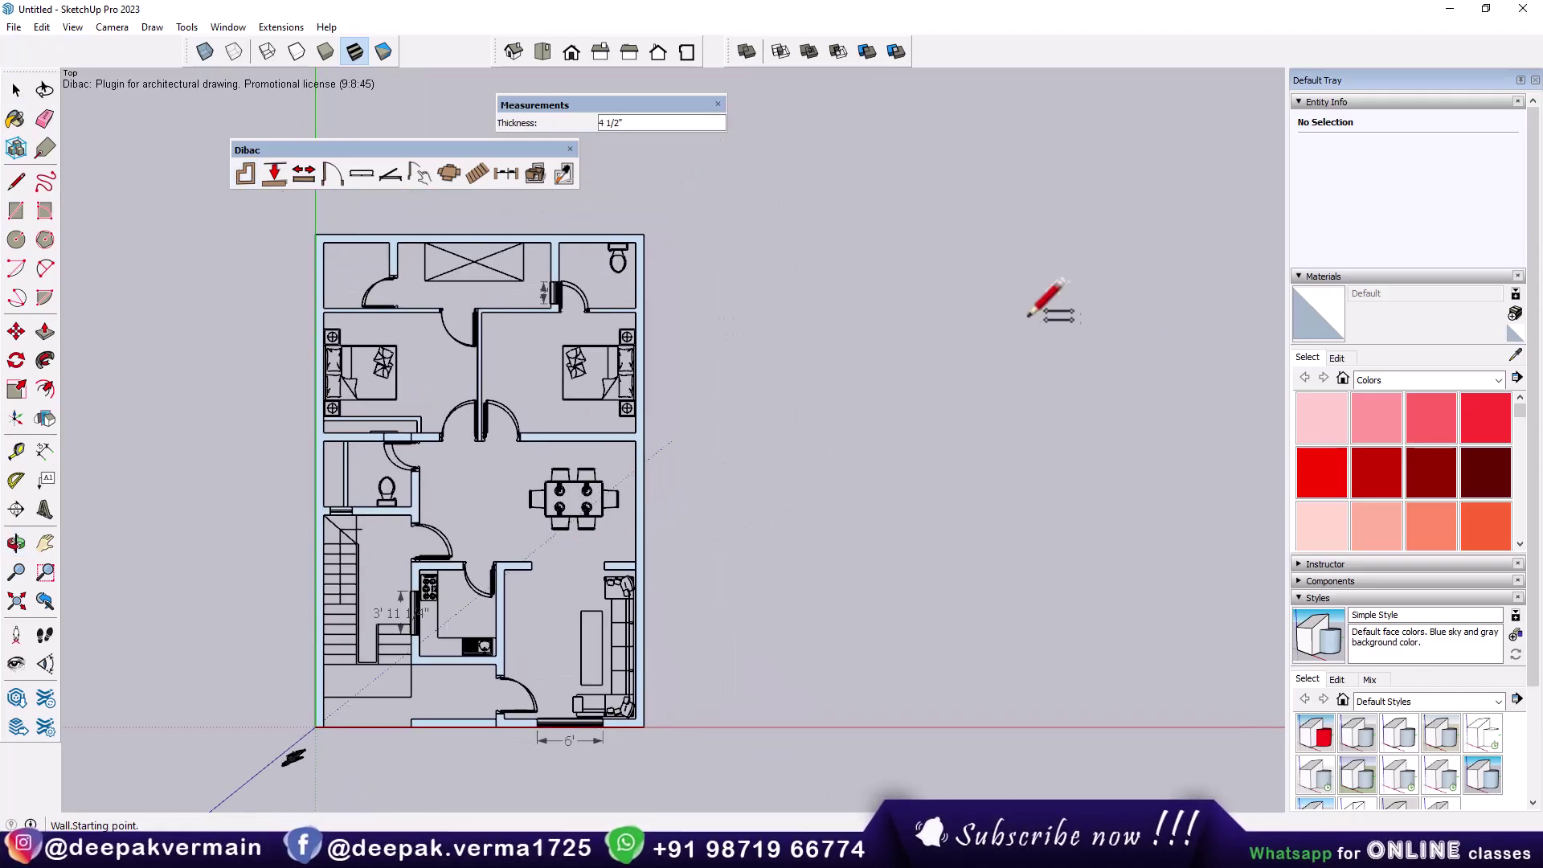
left_click(810, 299)
key("Escape")
type("9")
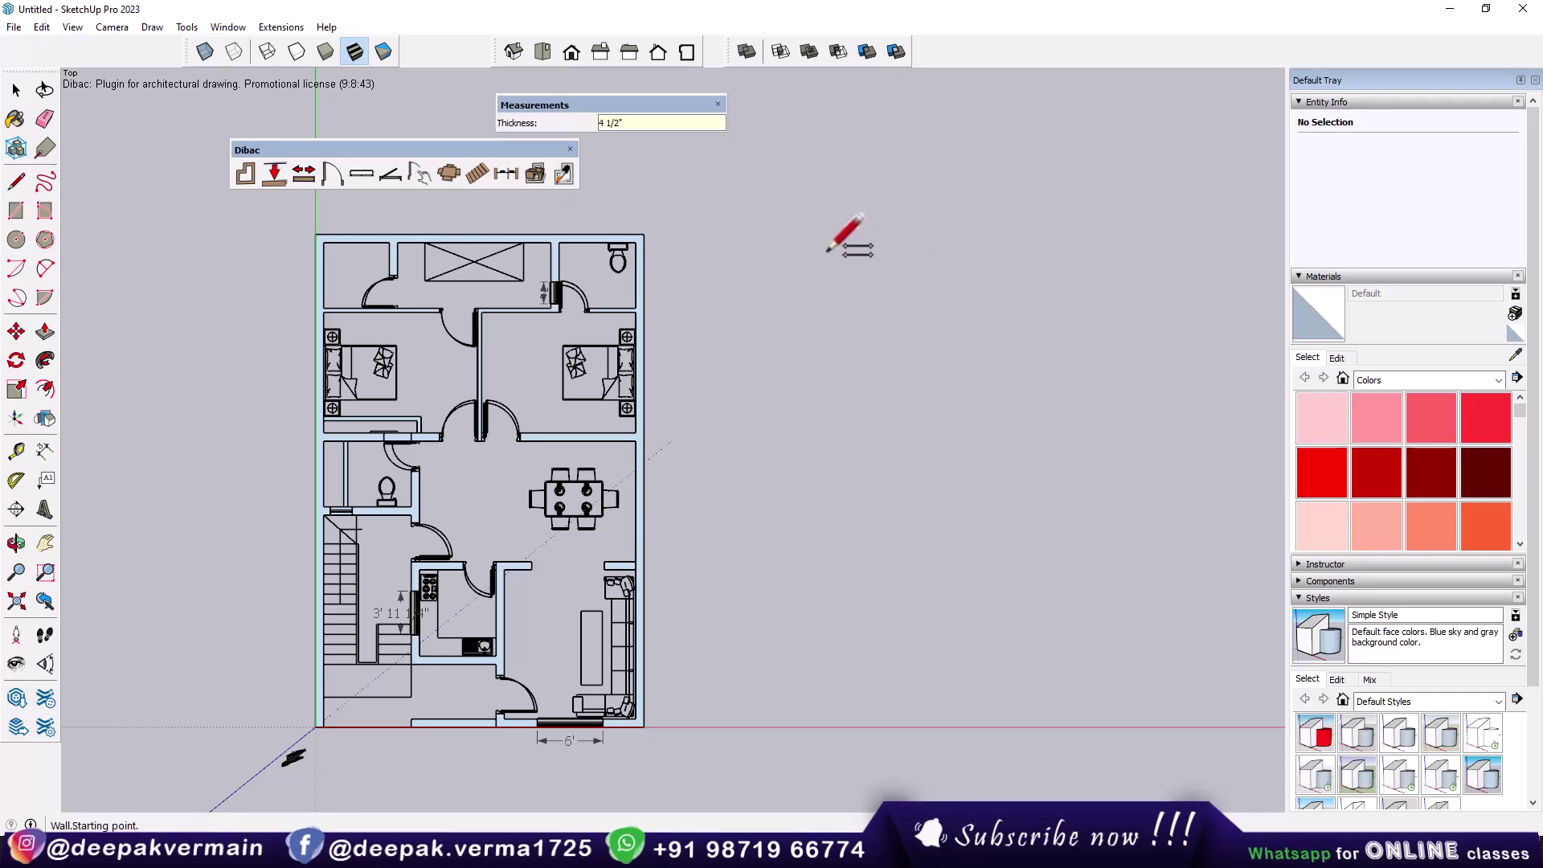
left_click(760, 332)
left_click(947, 516)
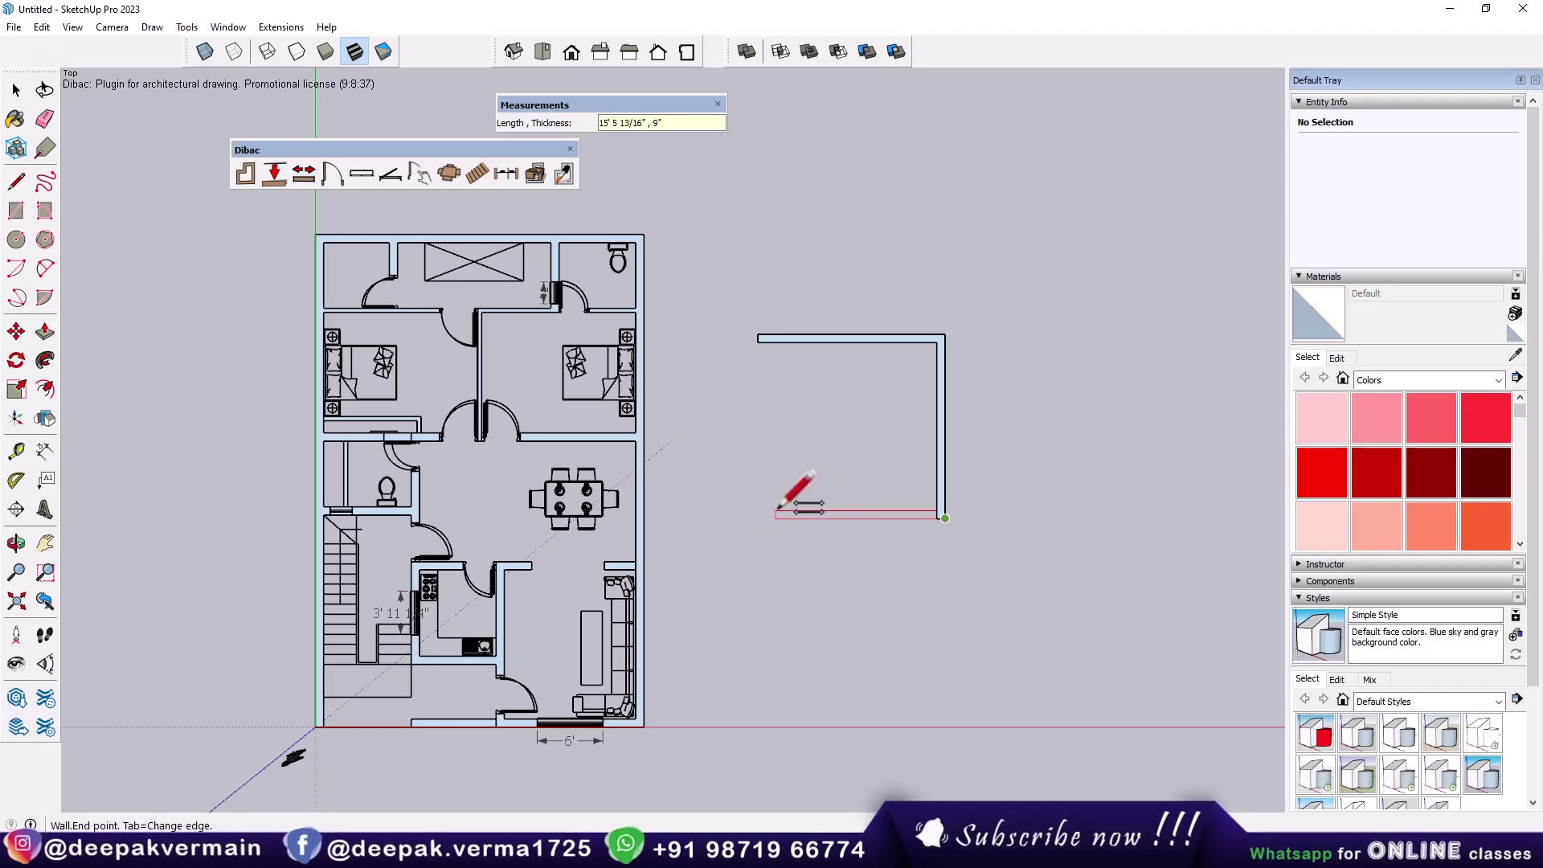
left_click(777, 508)
scroll(781, 410, "up", 2)
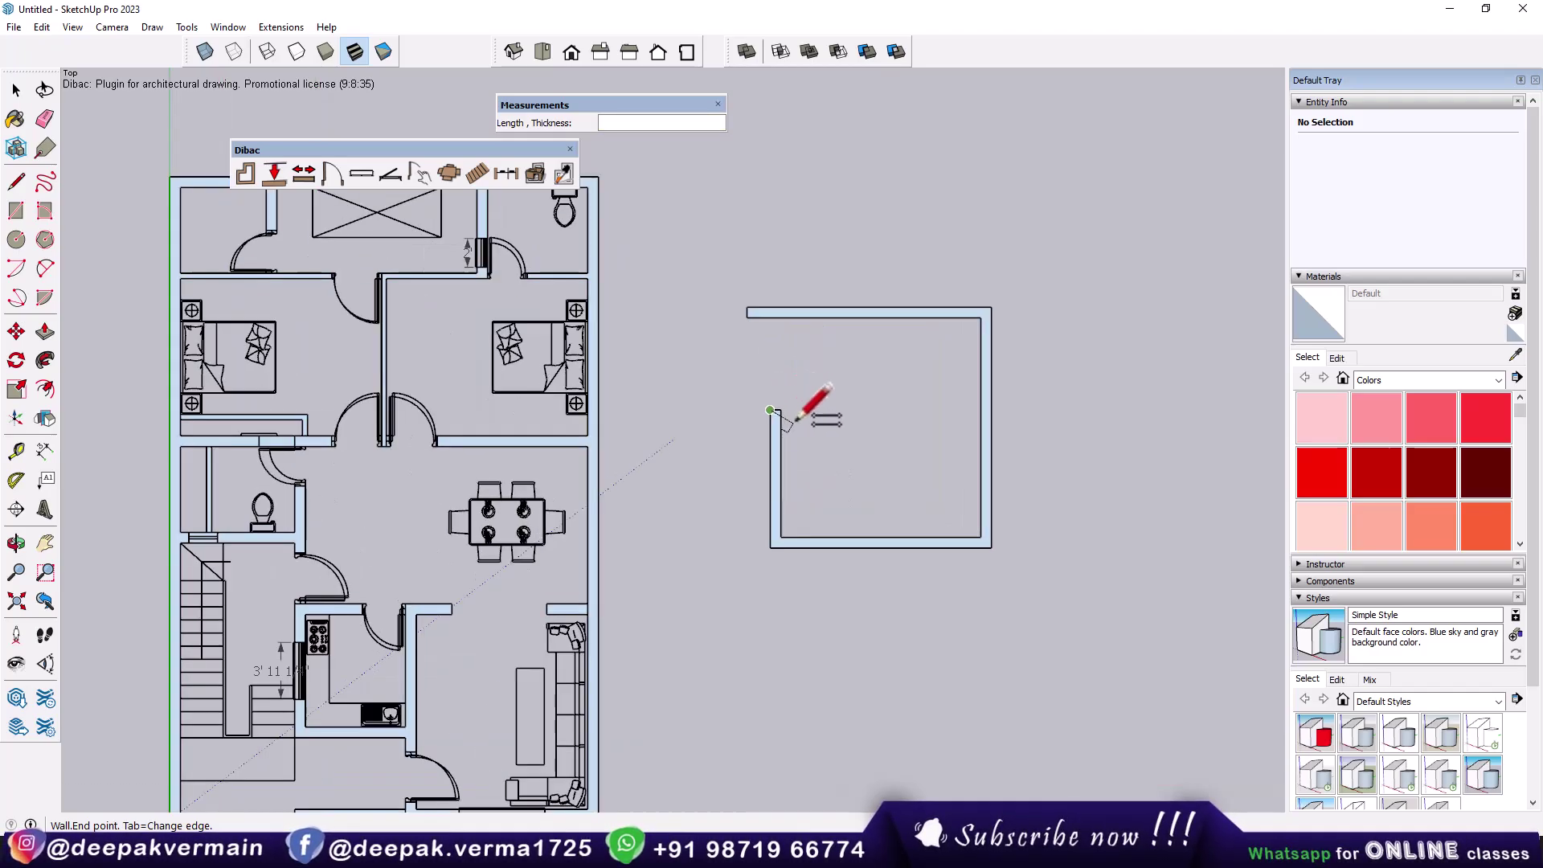
scroll(791, 414, "up", 1)
double_click(796, 420)
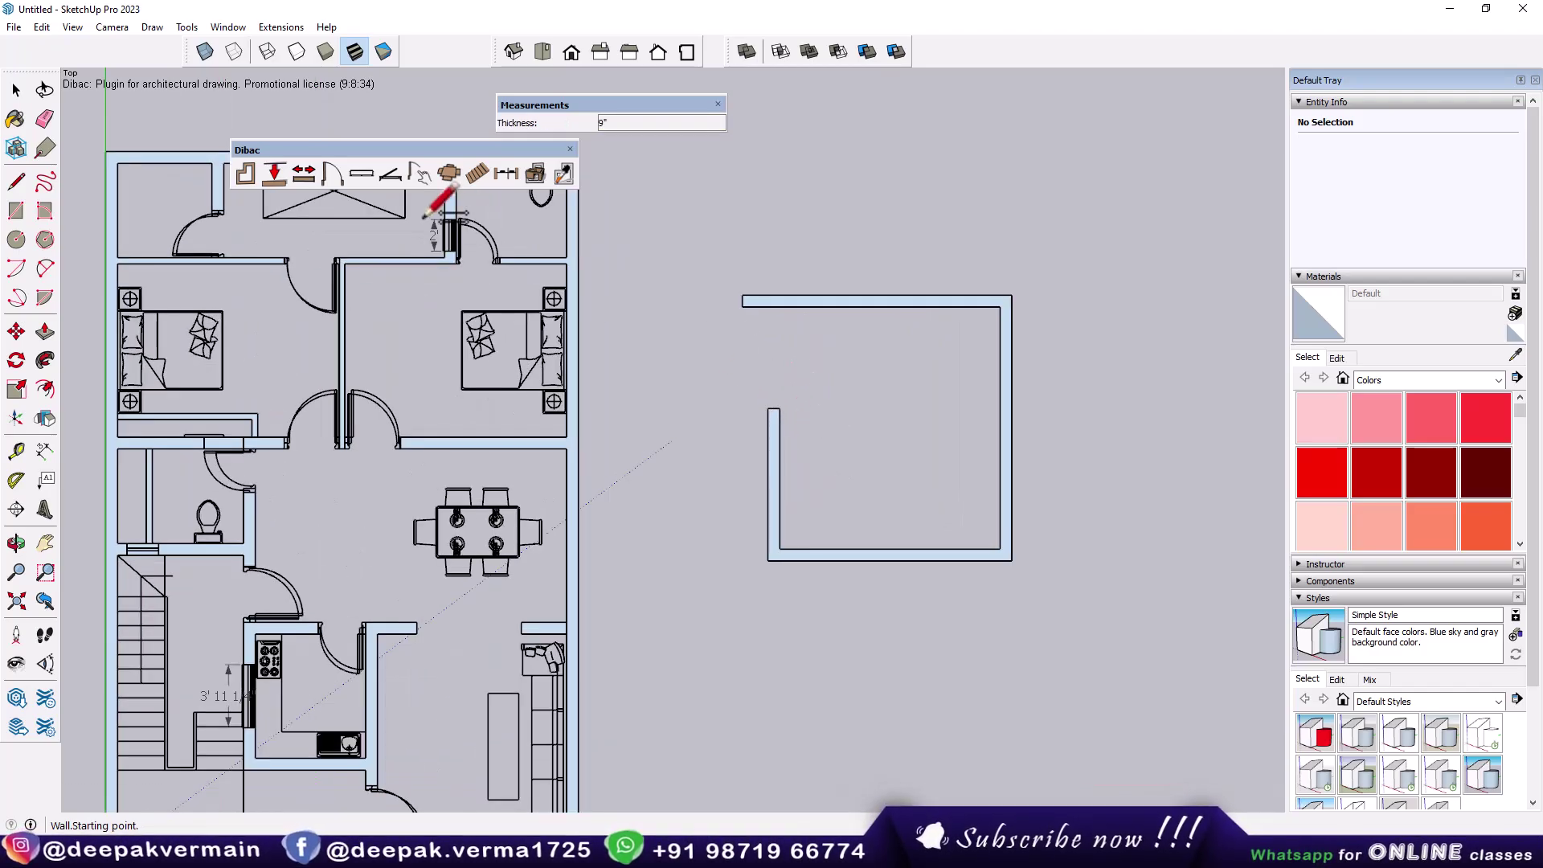
Add interior walls parallel to the outline's right, bottom and top walls
left_click(274, 173)
left_click(1006, 419)
left_click(908, 487)
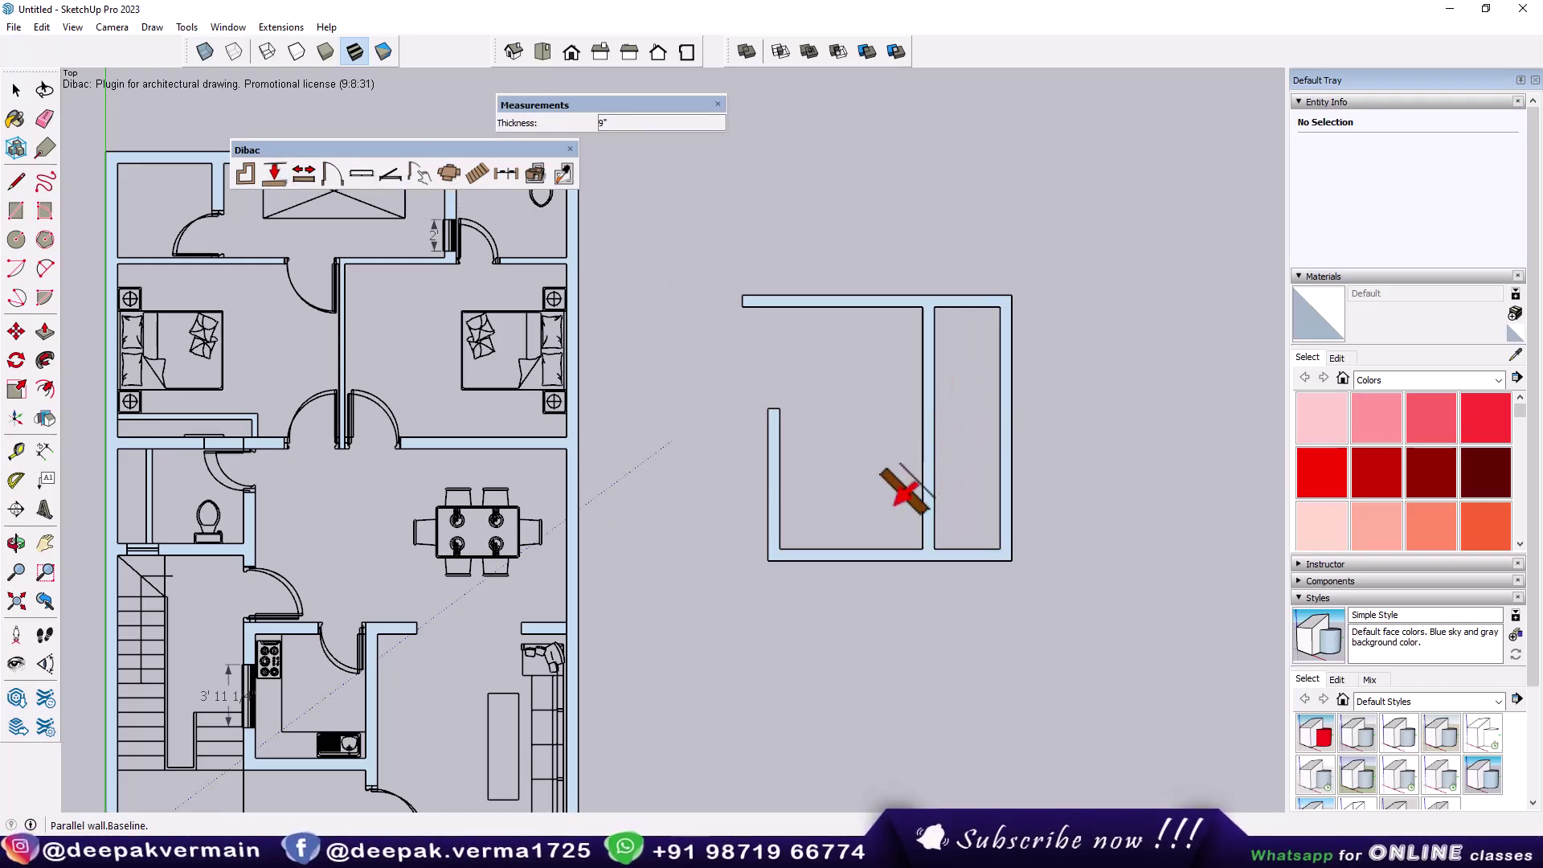
left_click(872, 551)
left_click(873, 500)
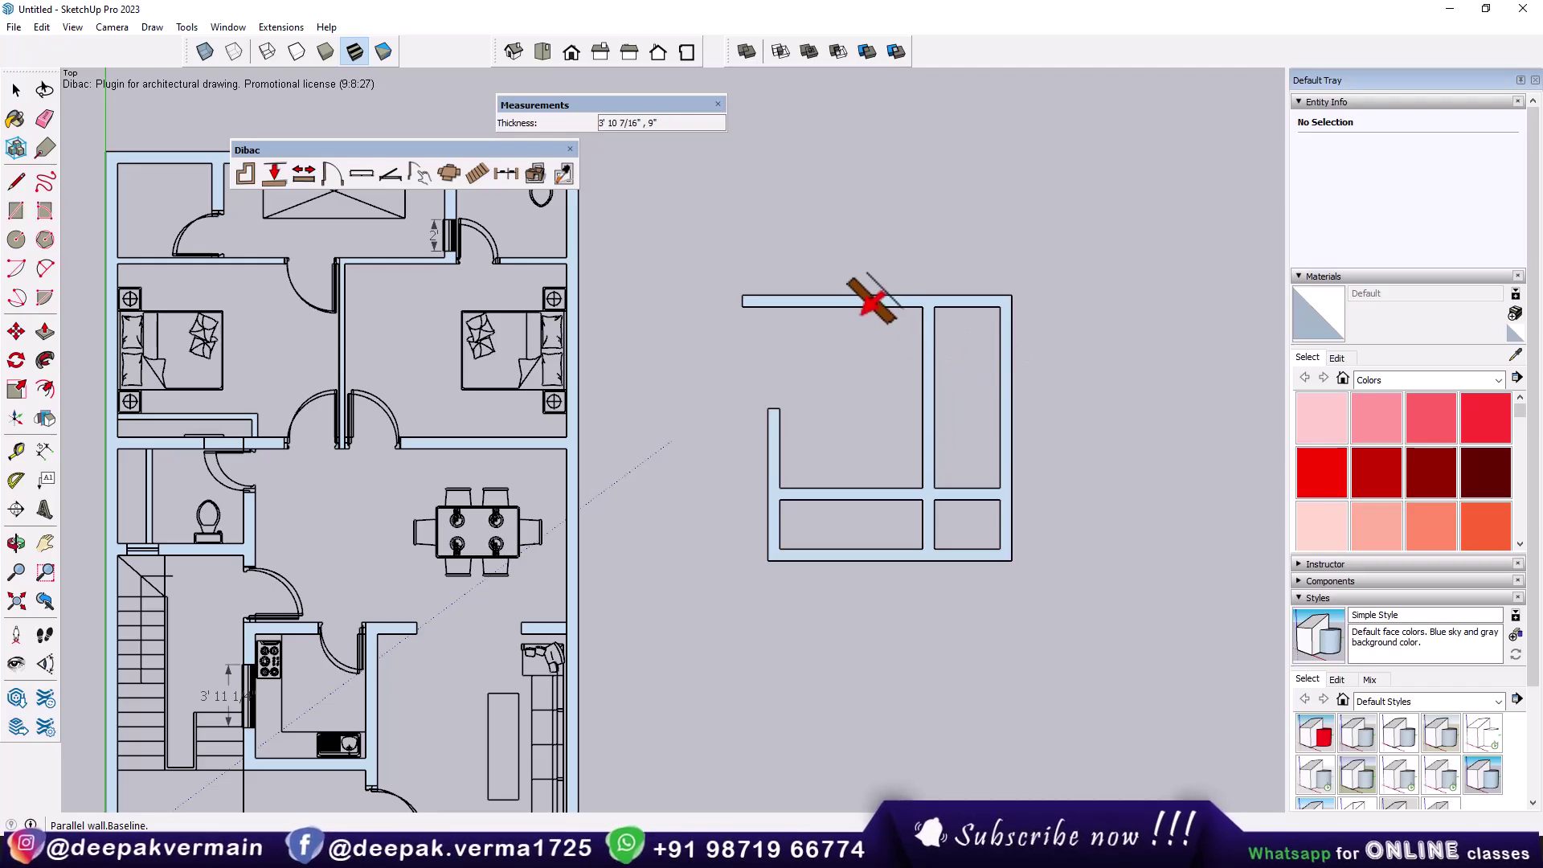
left_click(872, 301)
left_click(865, 352)
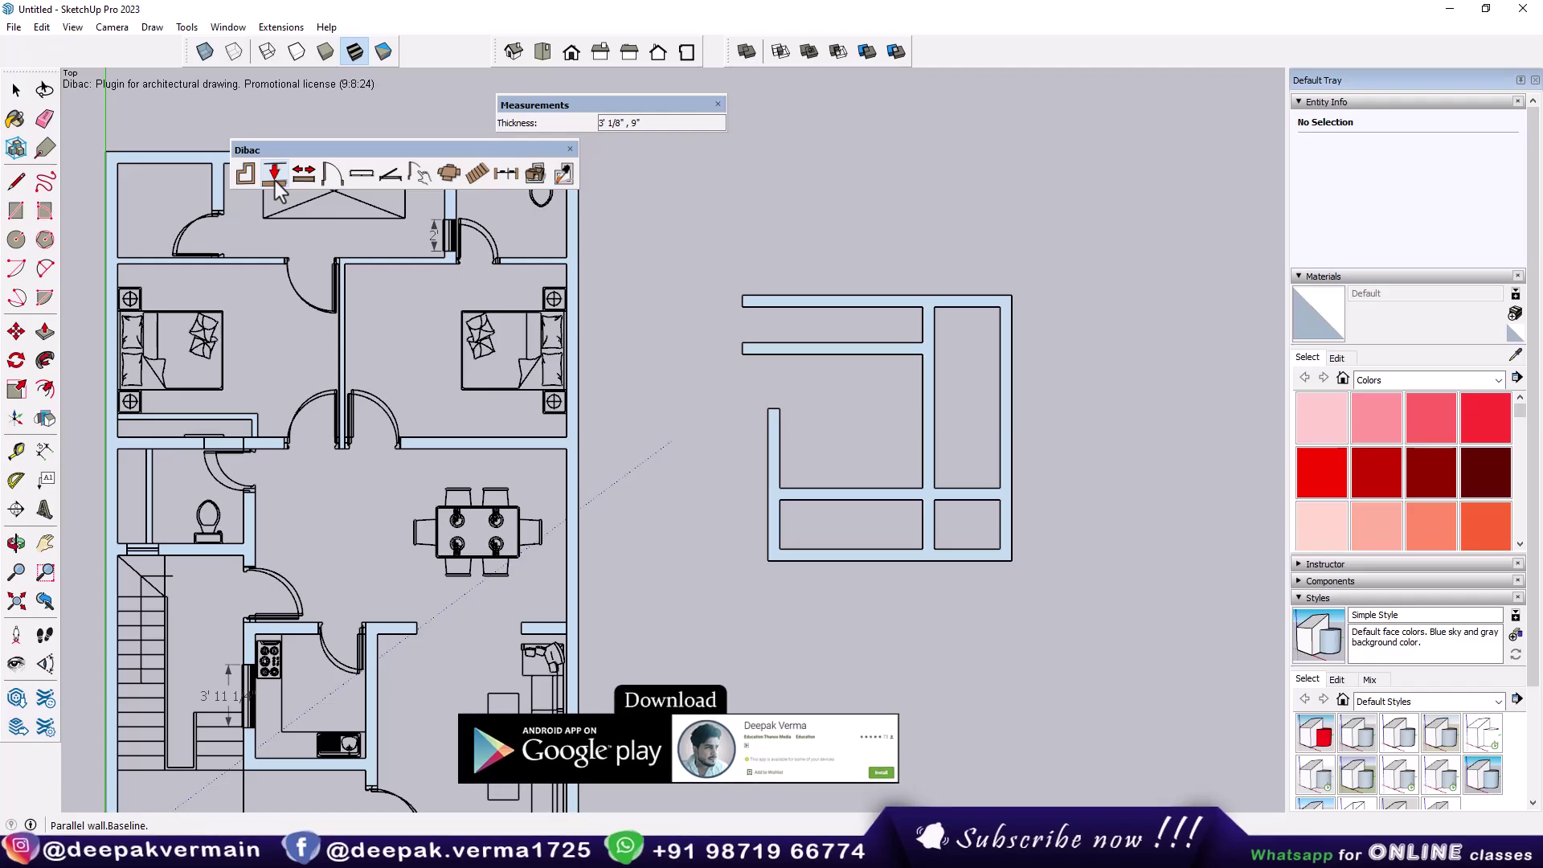
Shorten the right wall's top end and extend the middle horizontal wall
left_click(303, 173)
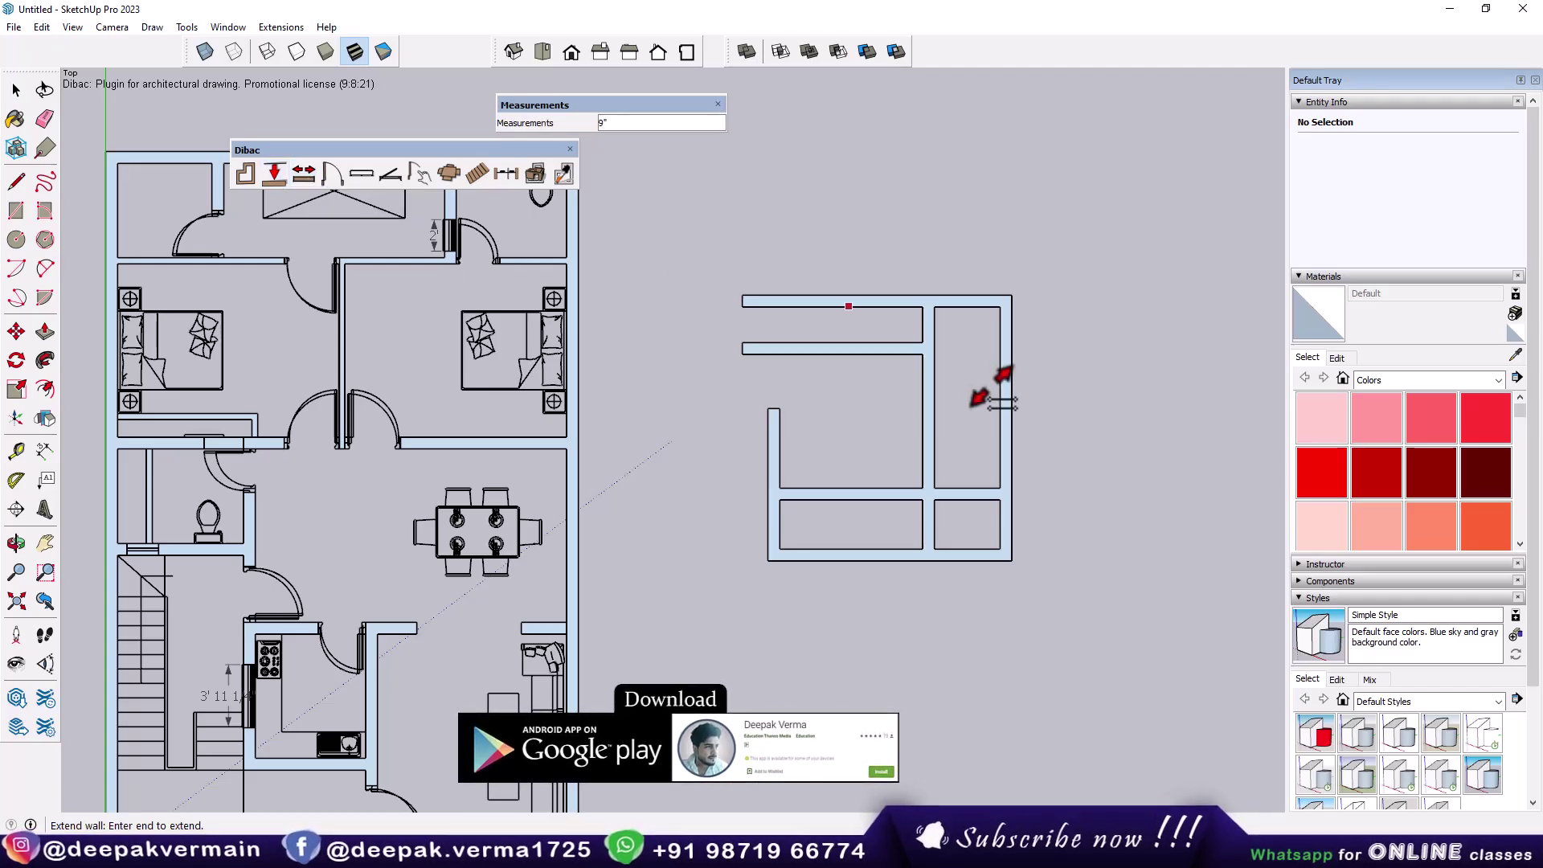
scroll(977, 377, "up", 2)
left_click(1016, 301)
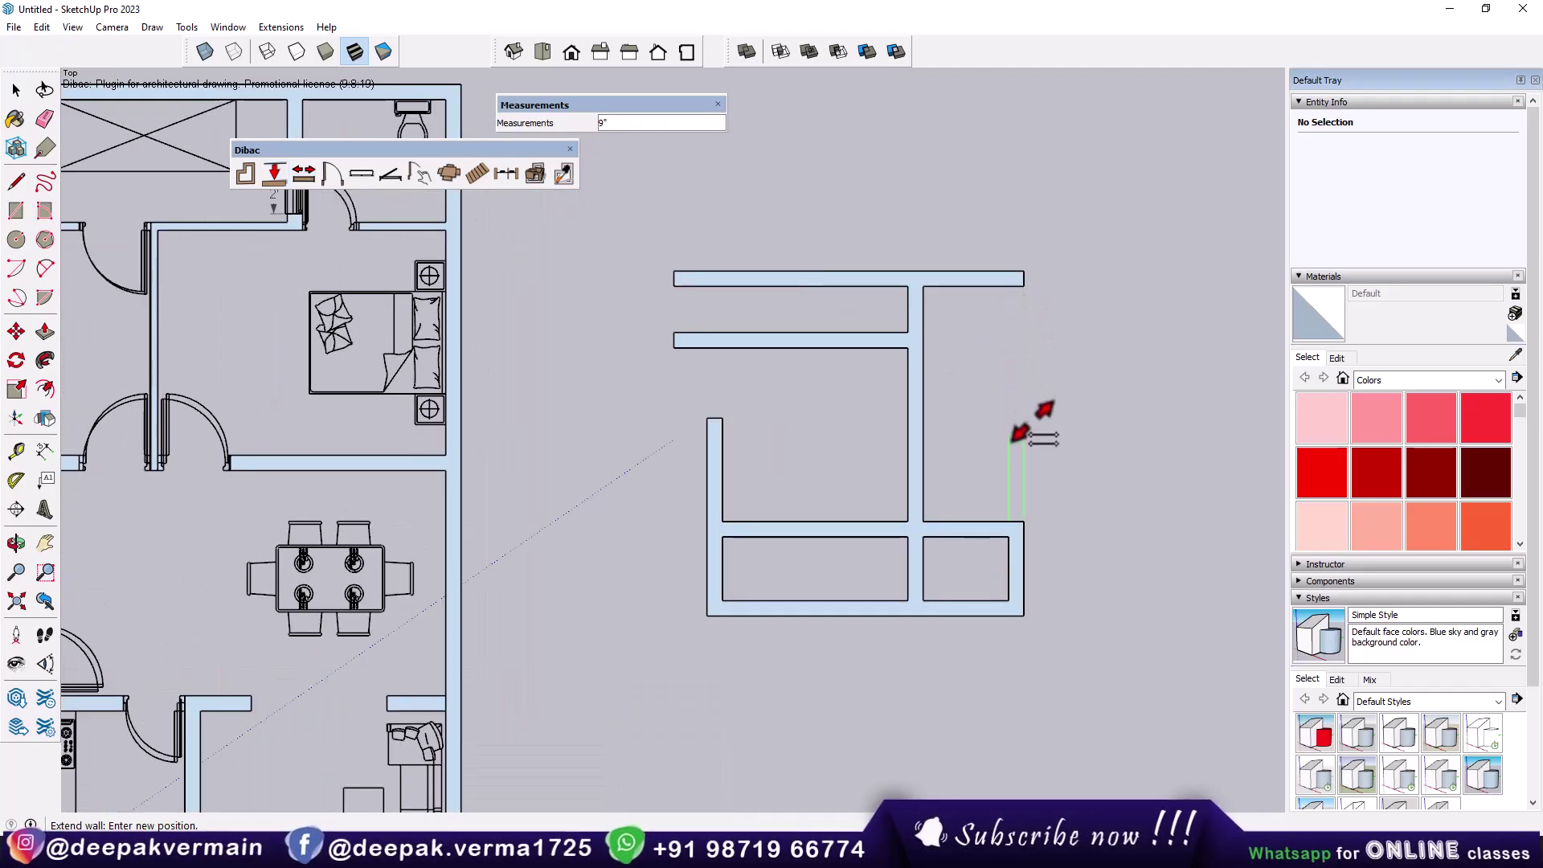
left_click(775, 340)
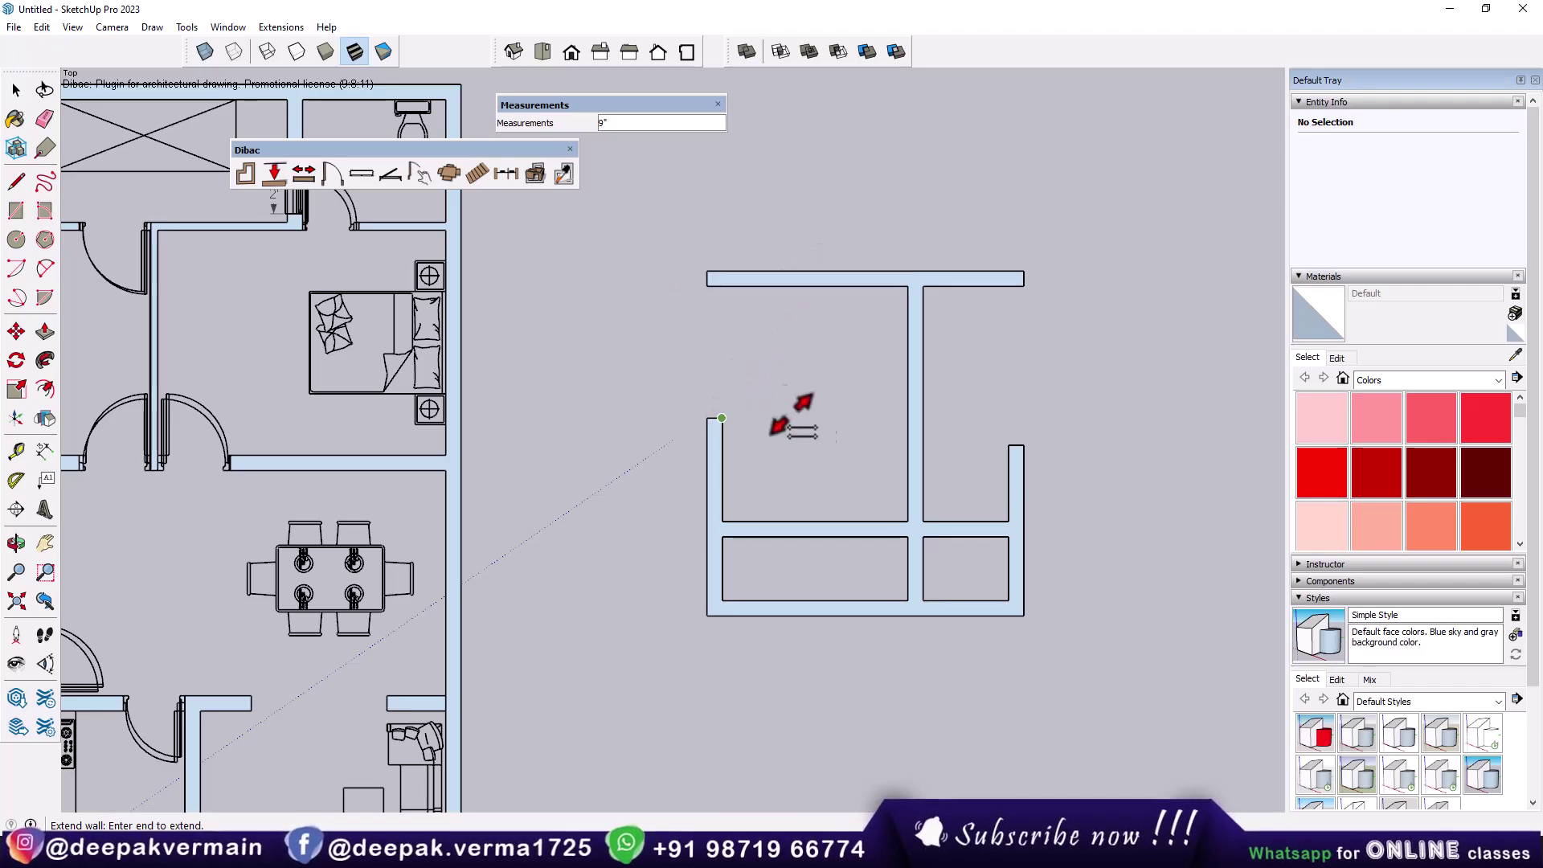
scroll(796, 374, "down", 1)
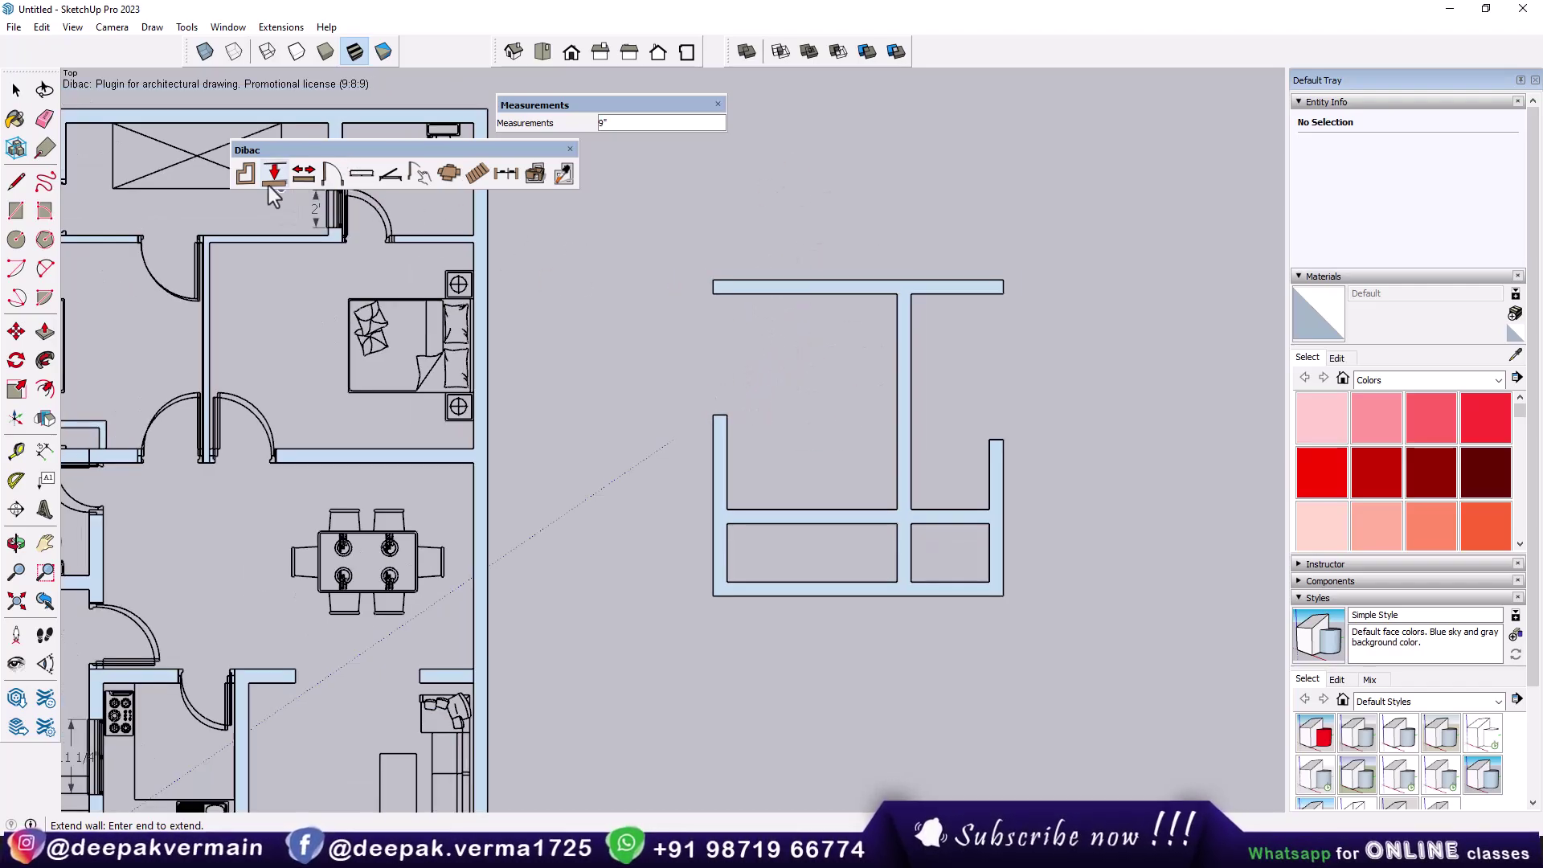
Select the Dibac Window tool and pan to center the whole house
left_click(362, 181)
scroll(635, 438, "down", 5)
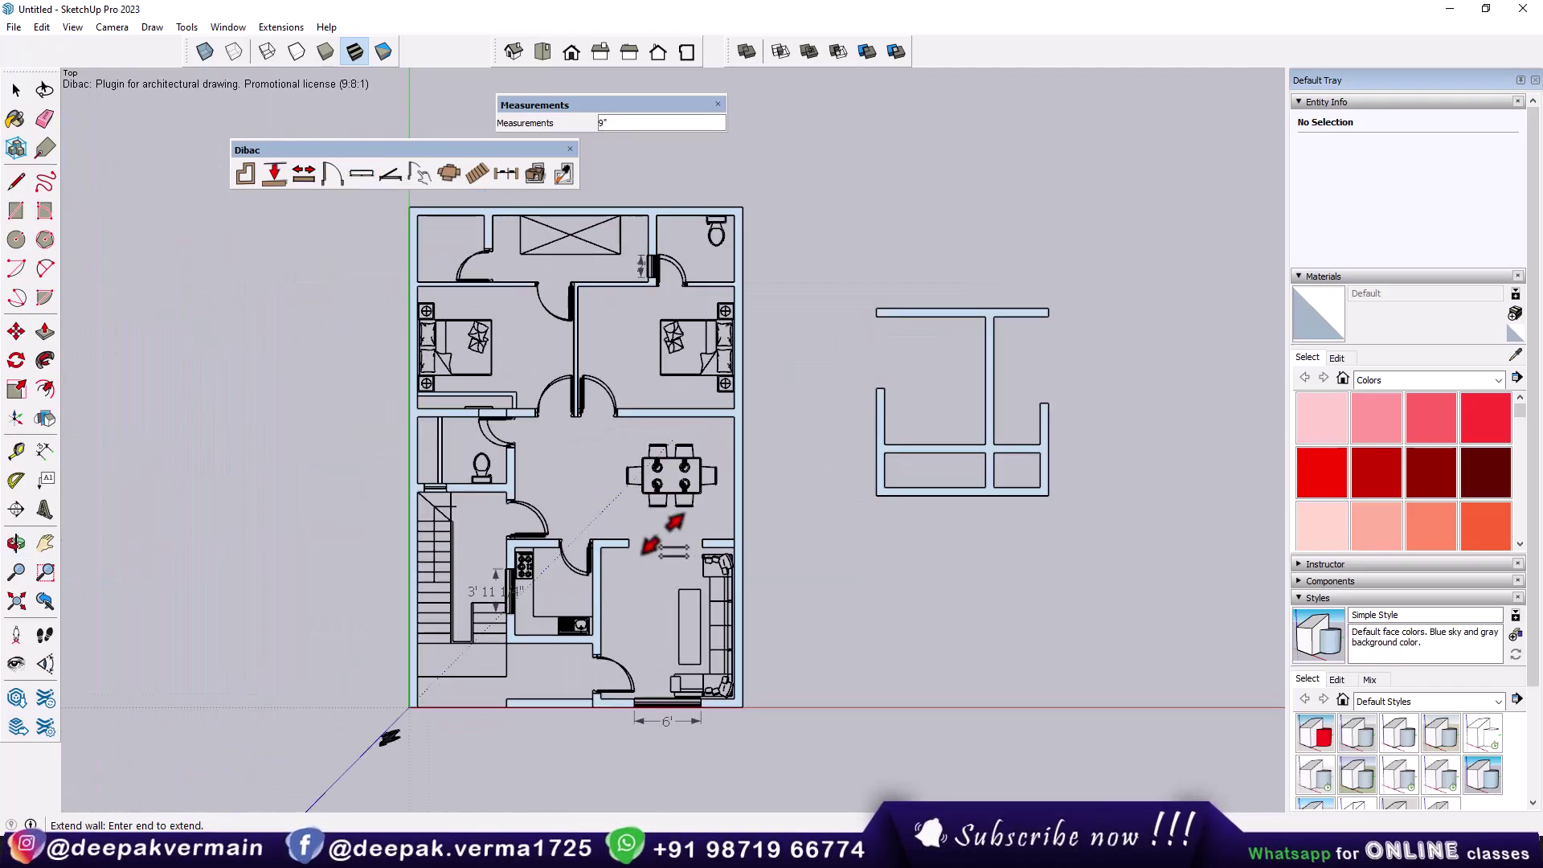
scroll(659, 531, "up", 3)
scroll(647, 515, "down", 2)
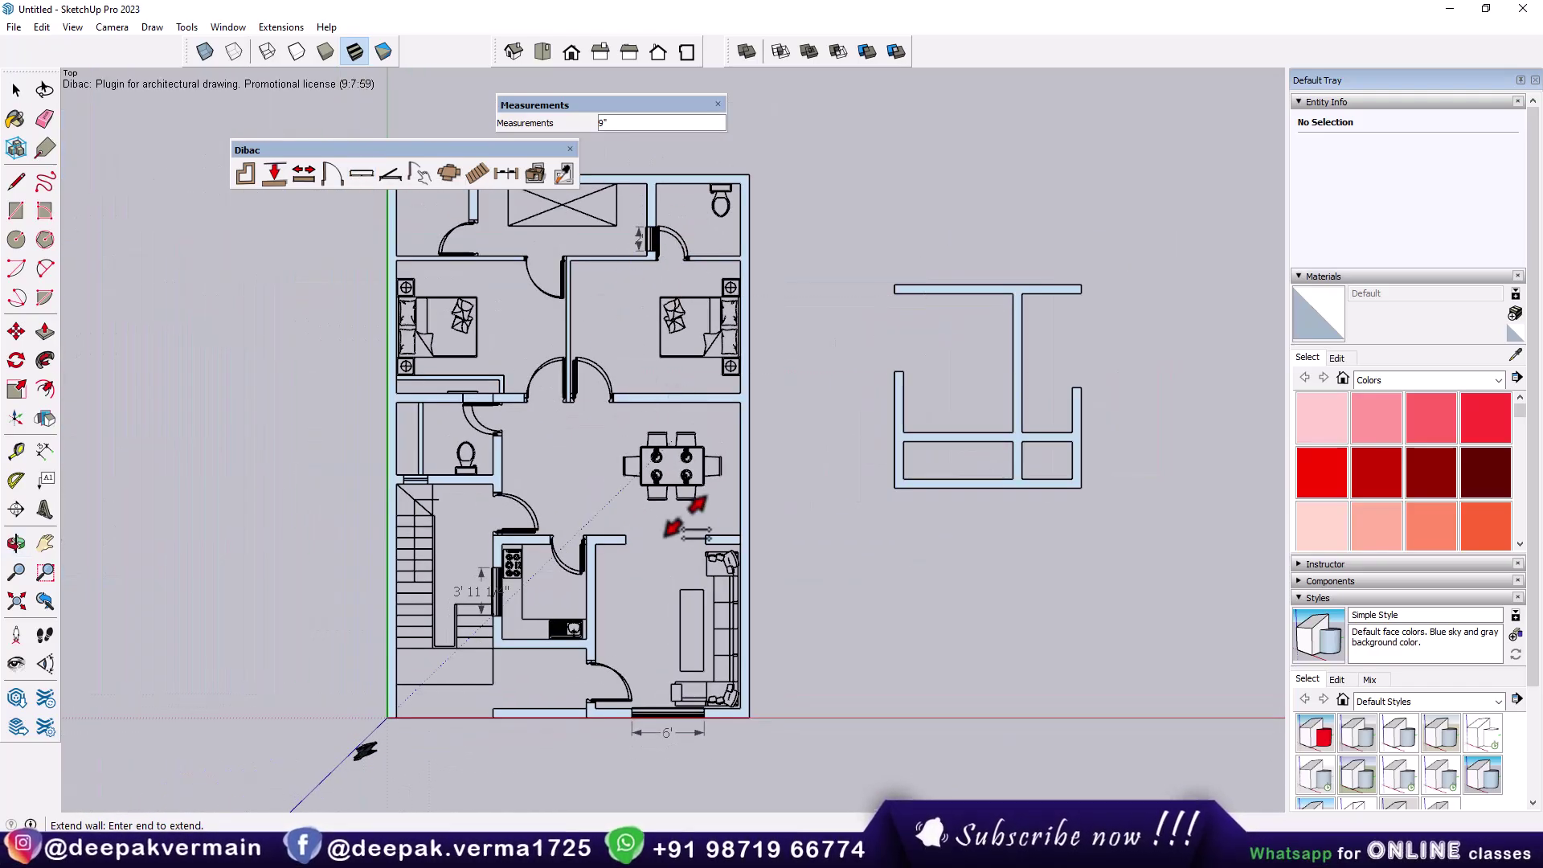
middle_click_drag(507, 211, 511, 285, "shift")
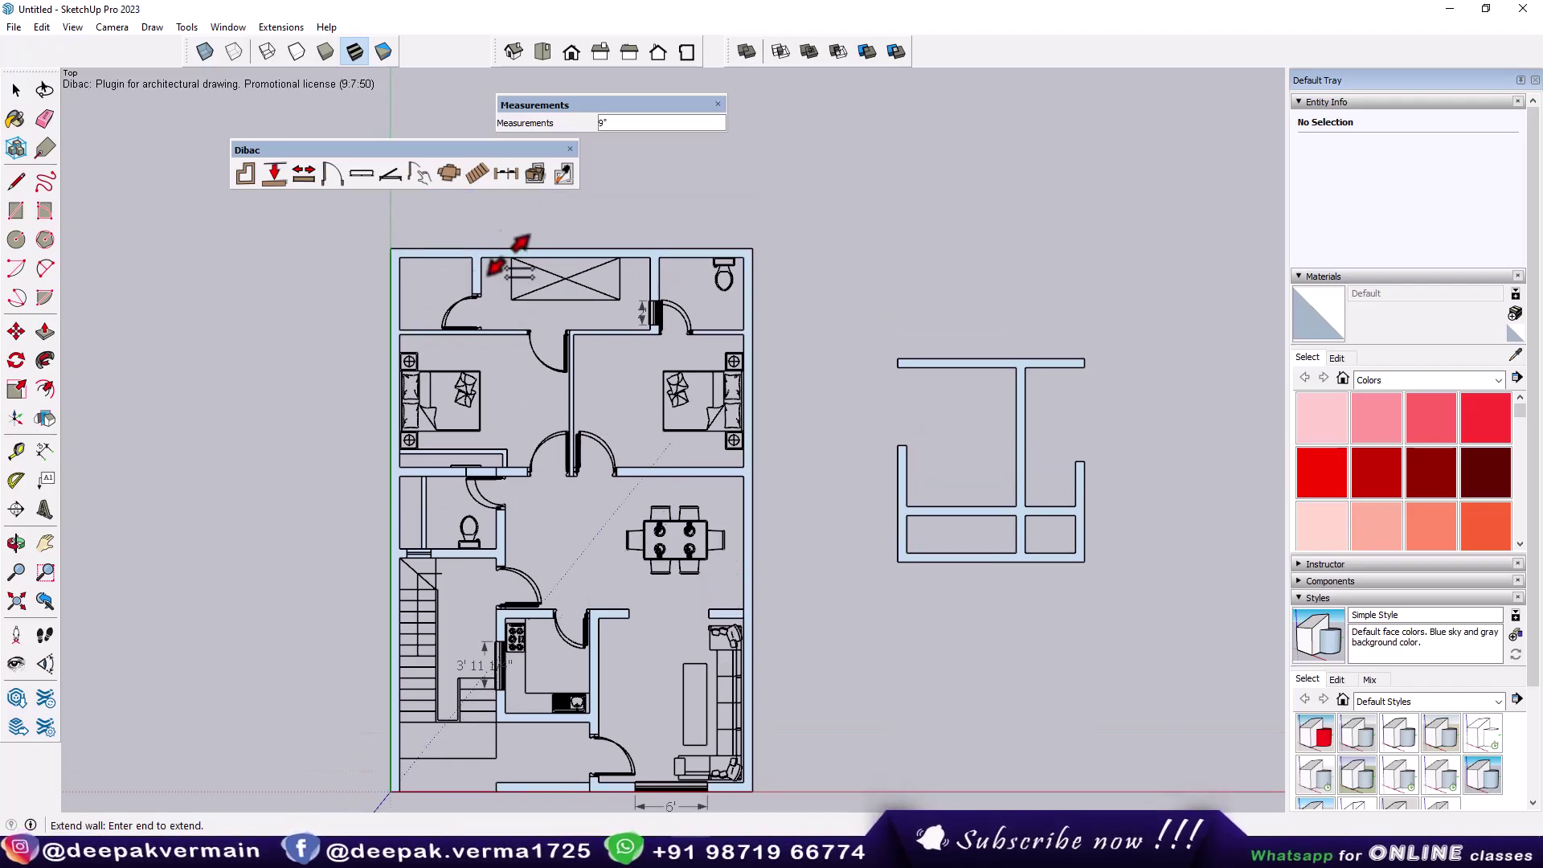
left_click(412, 168)
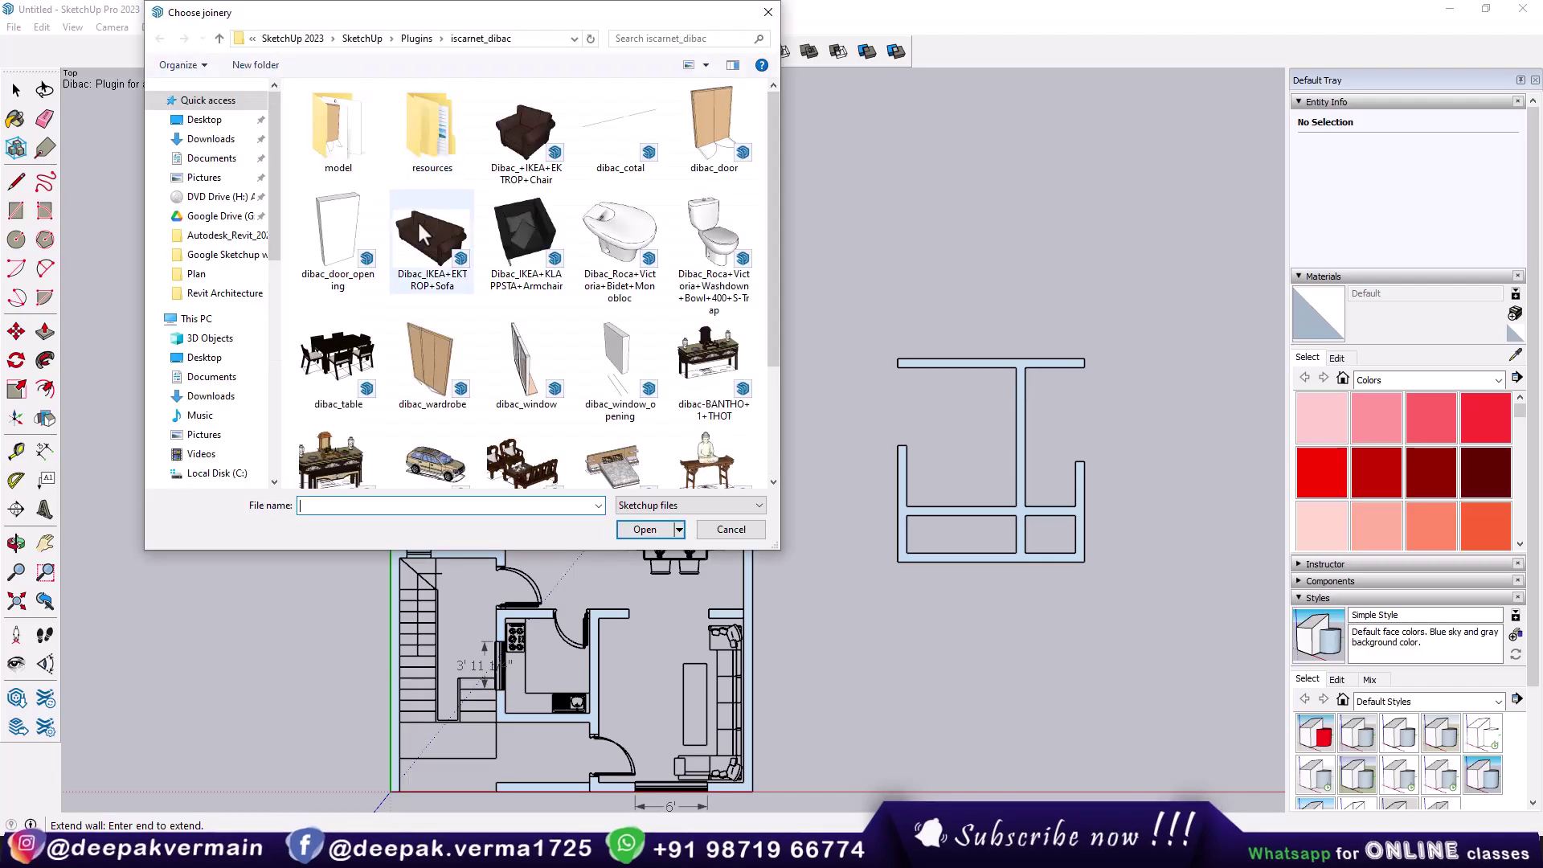
scroll(601, 205, "up", 2)
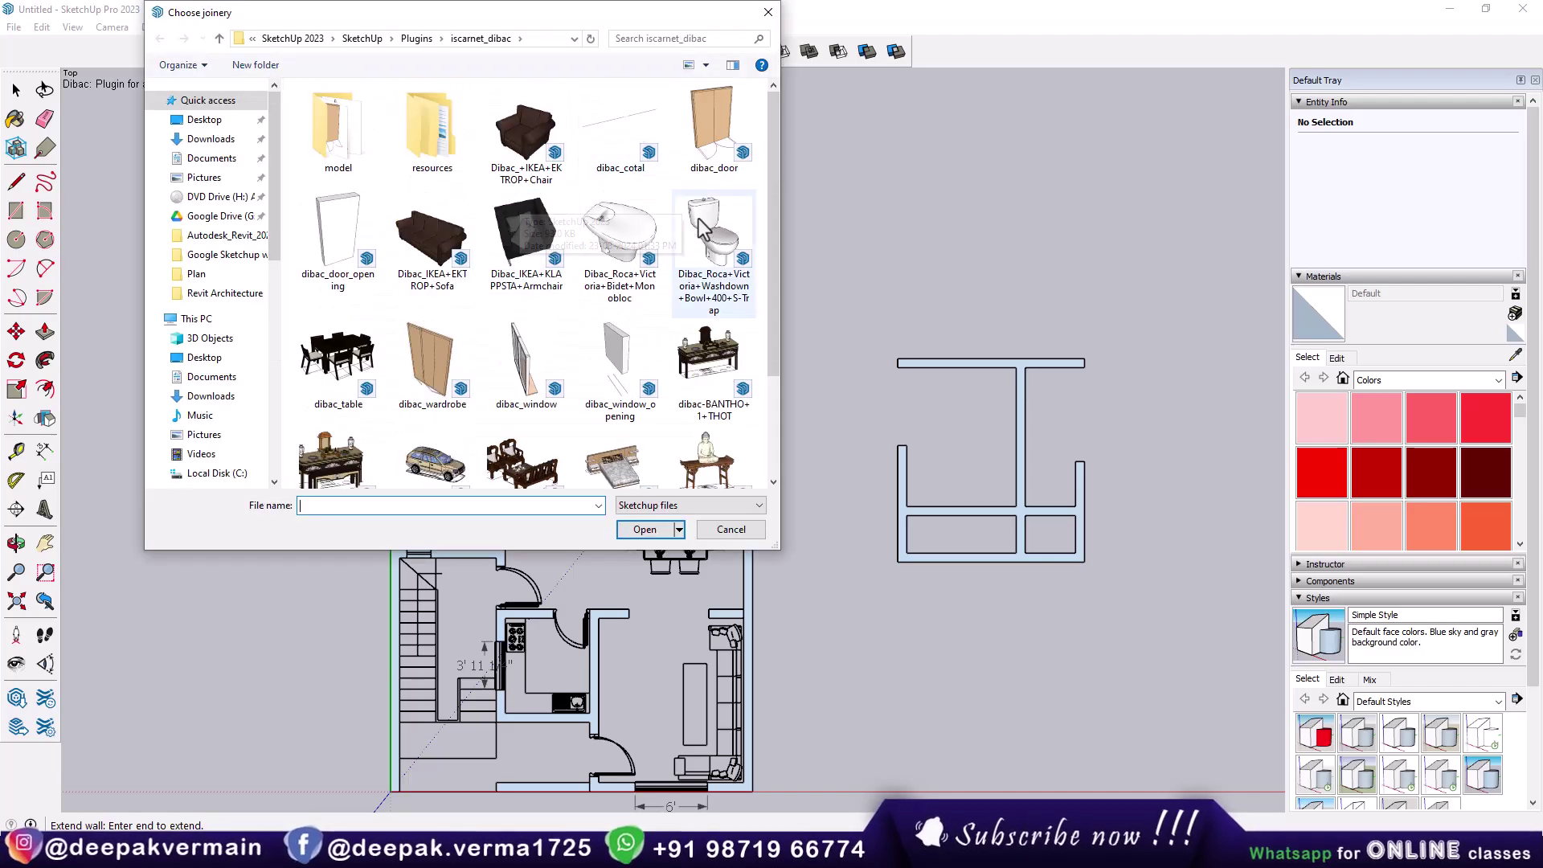
left_click(239, 39)
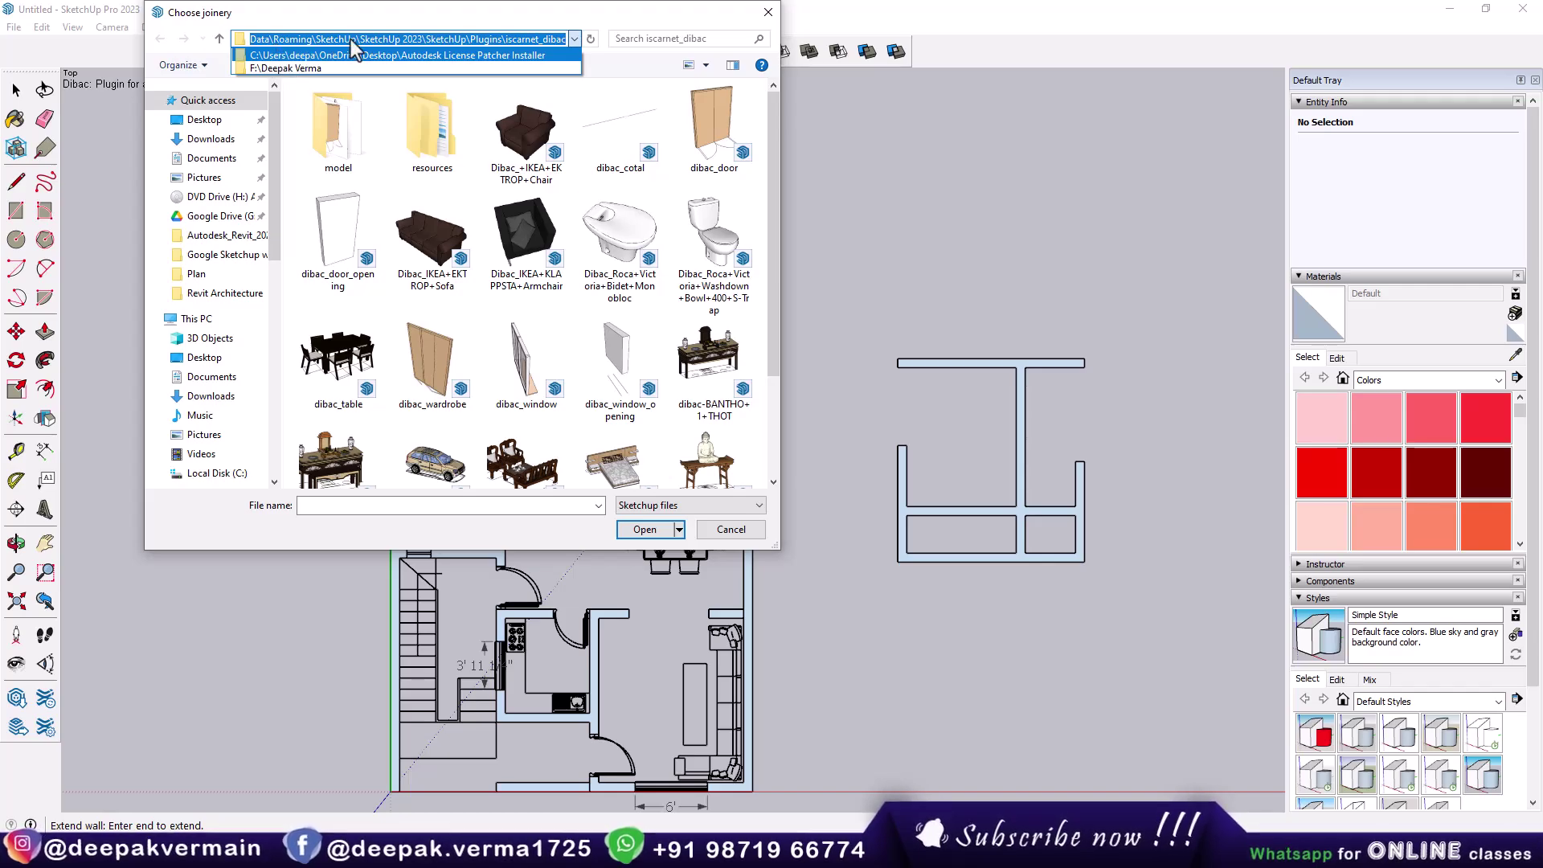
key("Escape")
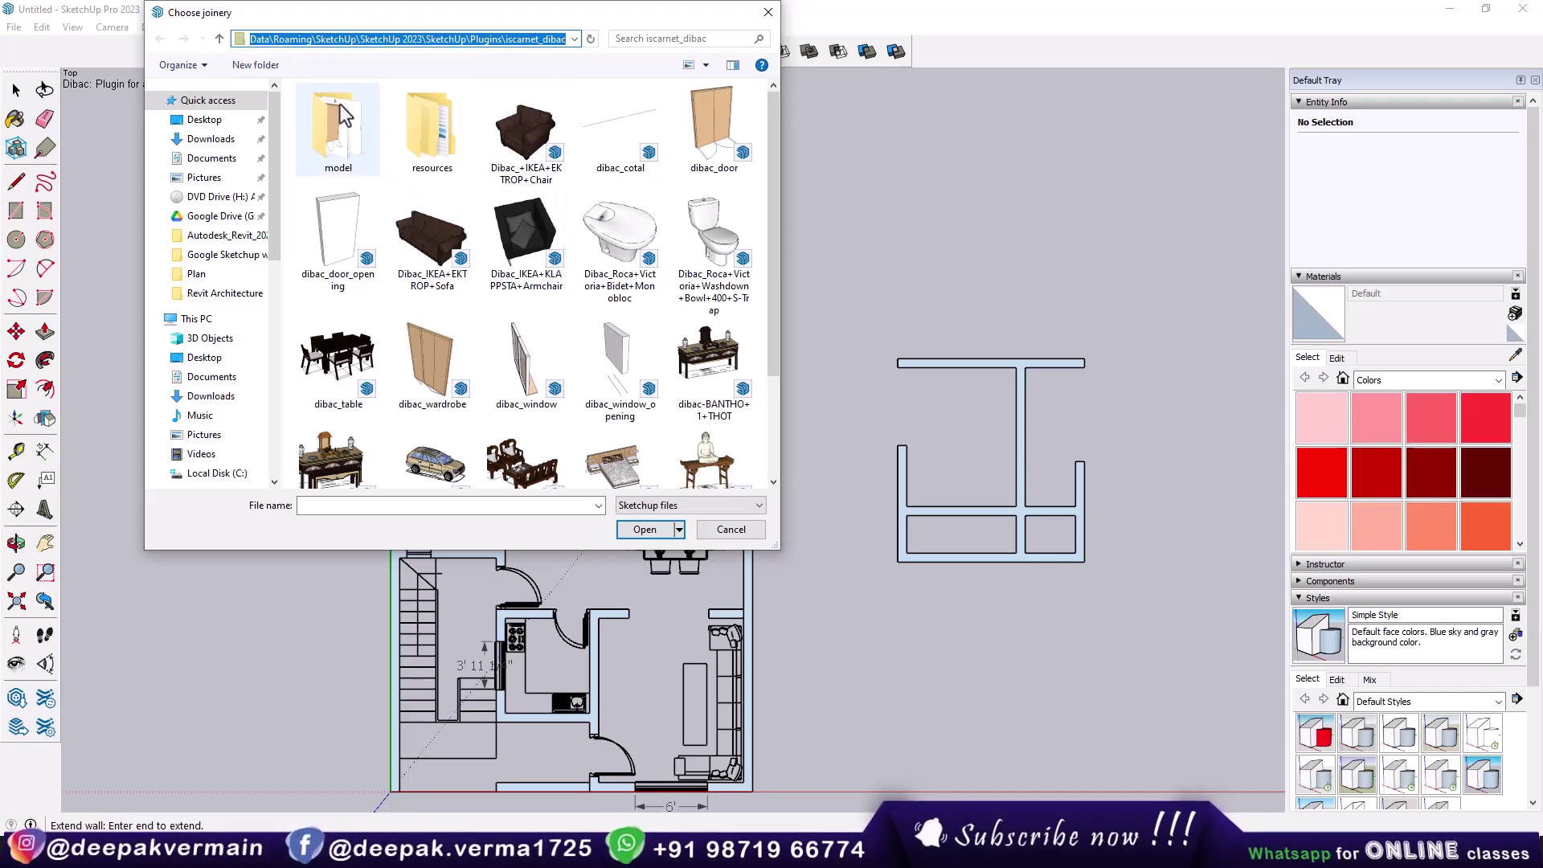
left_click(764, 13)
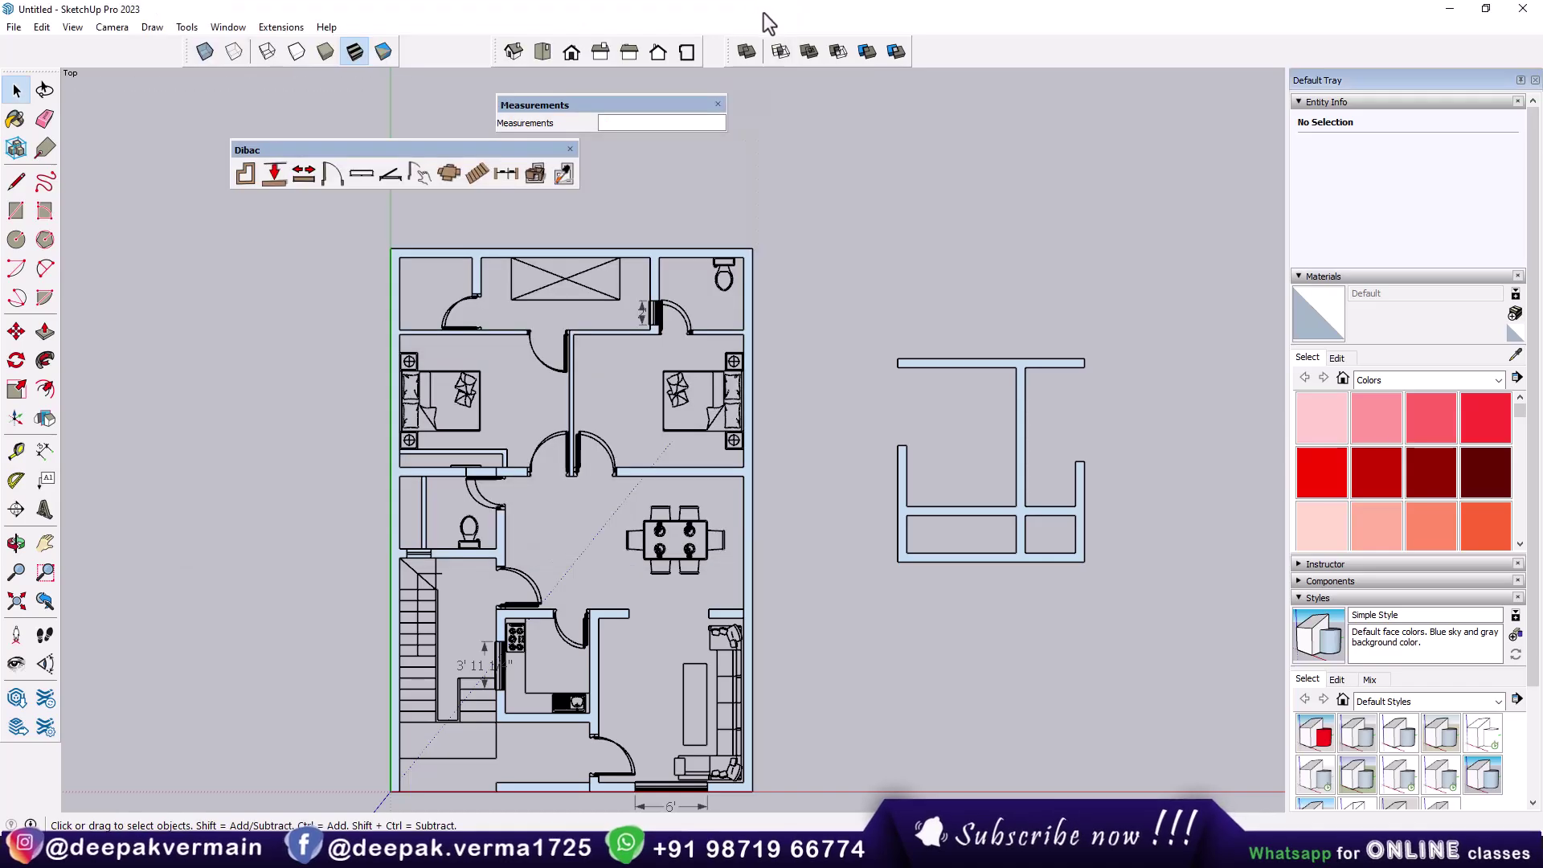
Open 3D Warehouse, browse the dibac results and download the dibac-SOPHA1 sofa
left_click(229, 27)
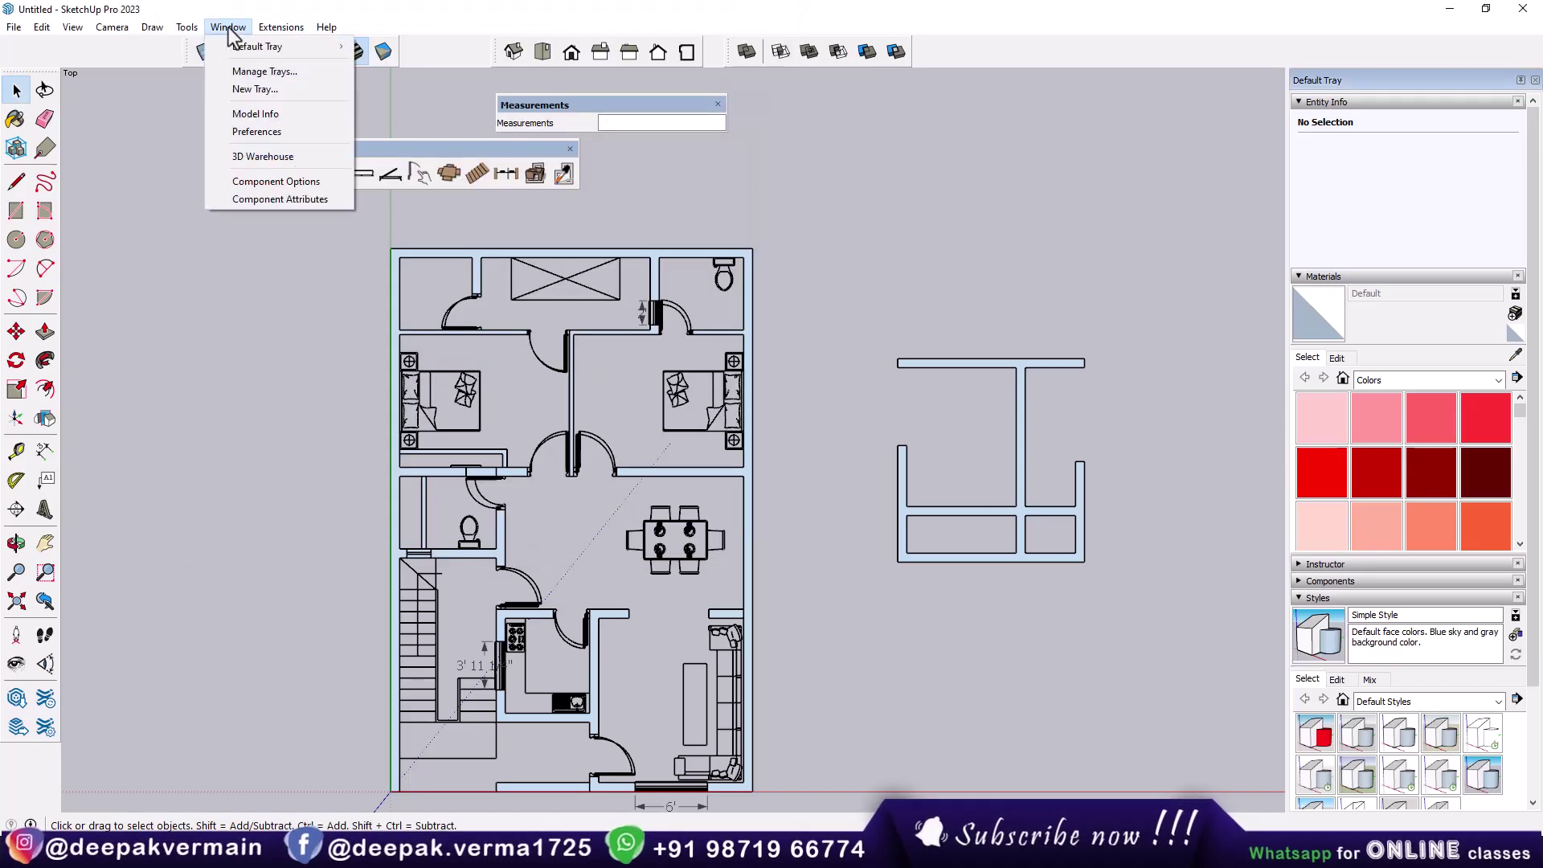
left_click(260, 158)
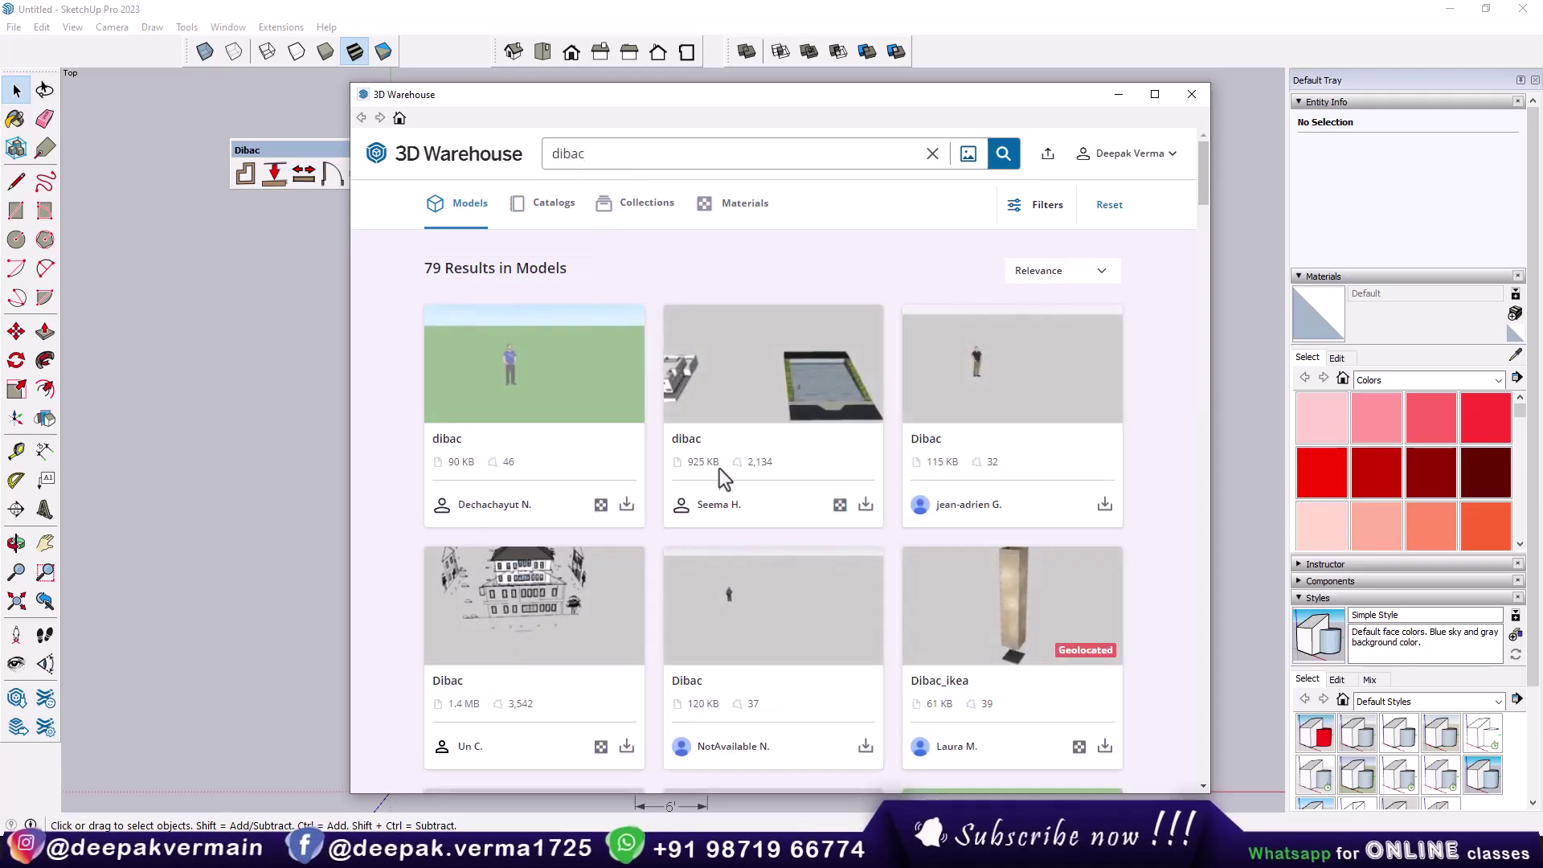
scroll(720, 469, "down", 2)
scroll(748, 474, "down", 1)
scroll(804, 418, "down", 2)
scroll(892, 378, "down", 2)
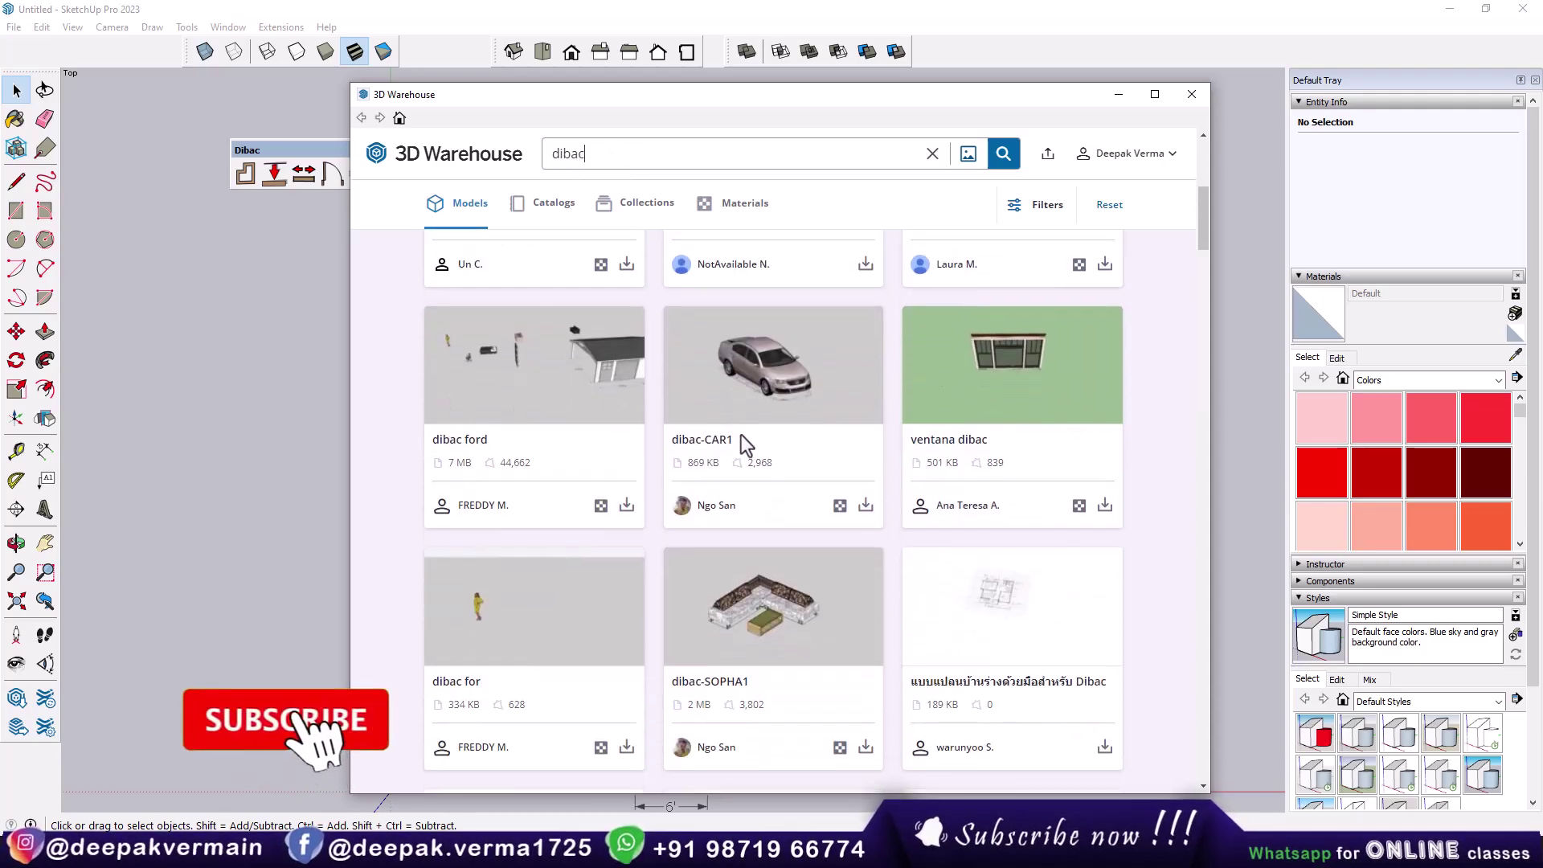
scroll(884, 378, "down", 2)
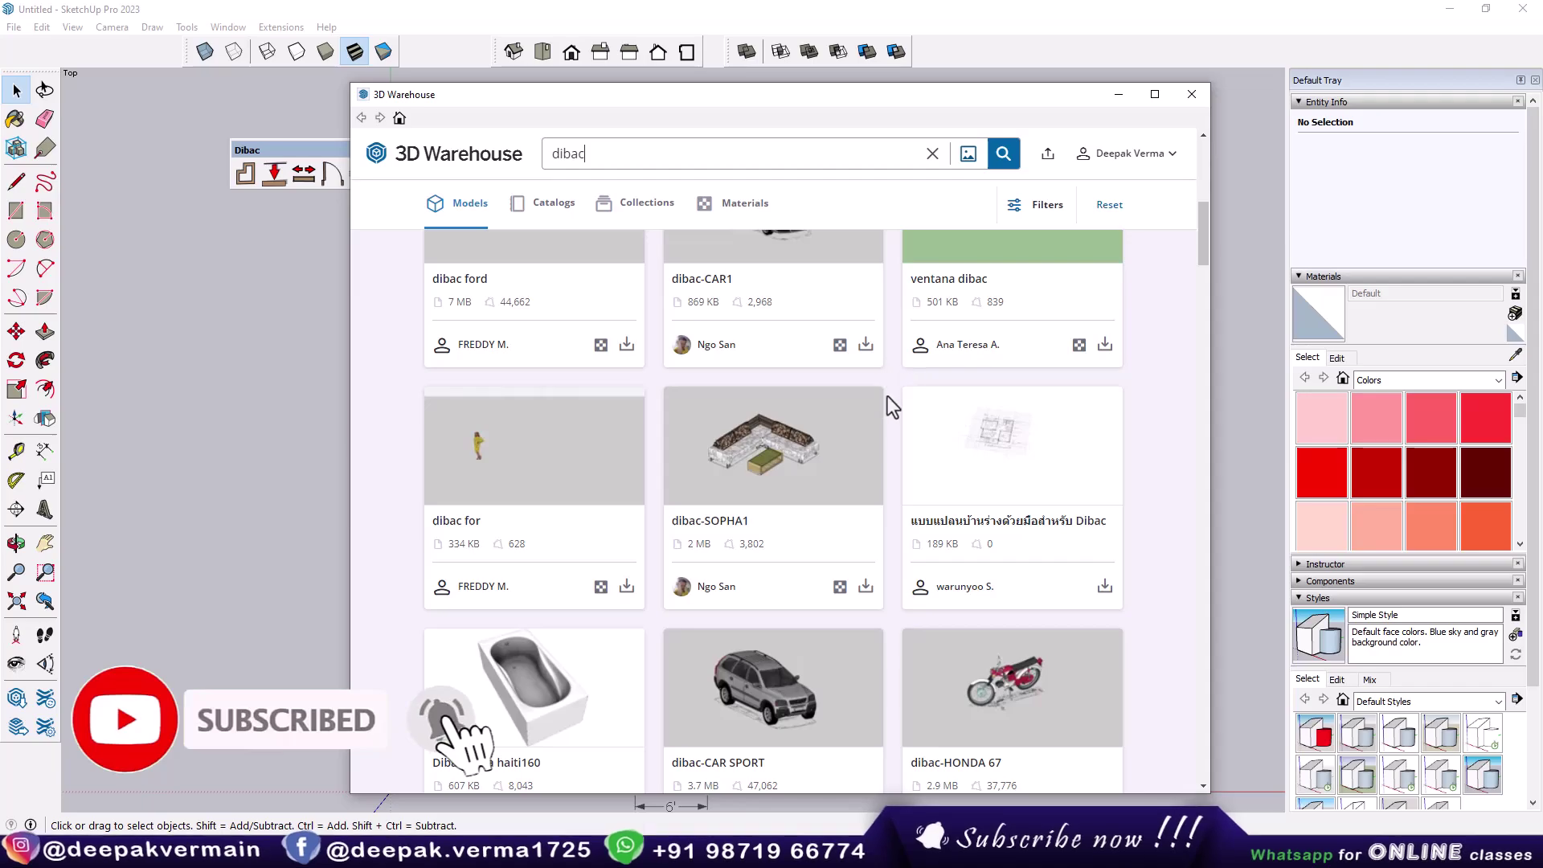
left_click(864, 584)
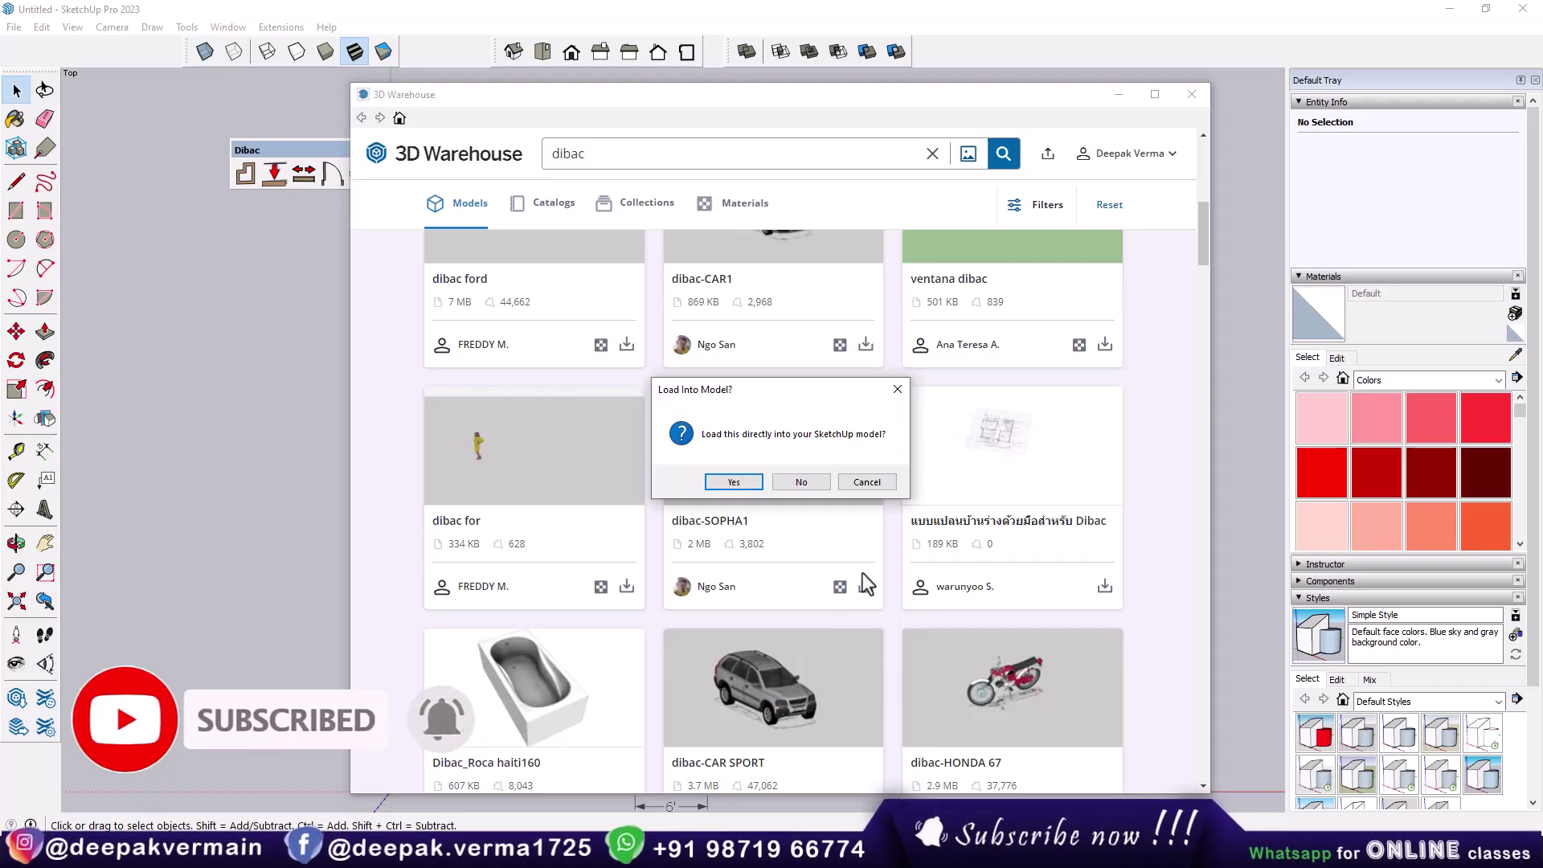
Decline loading it into the model, save the file to the Desktop, and close 3D Warehouse
left_click(800, 482)
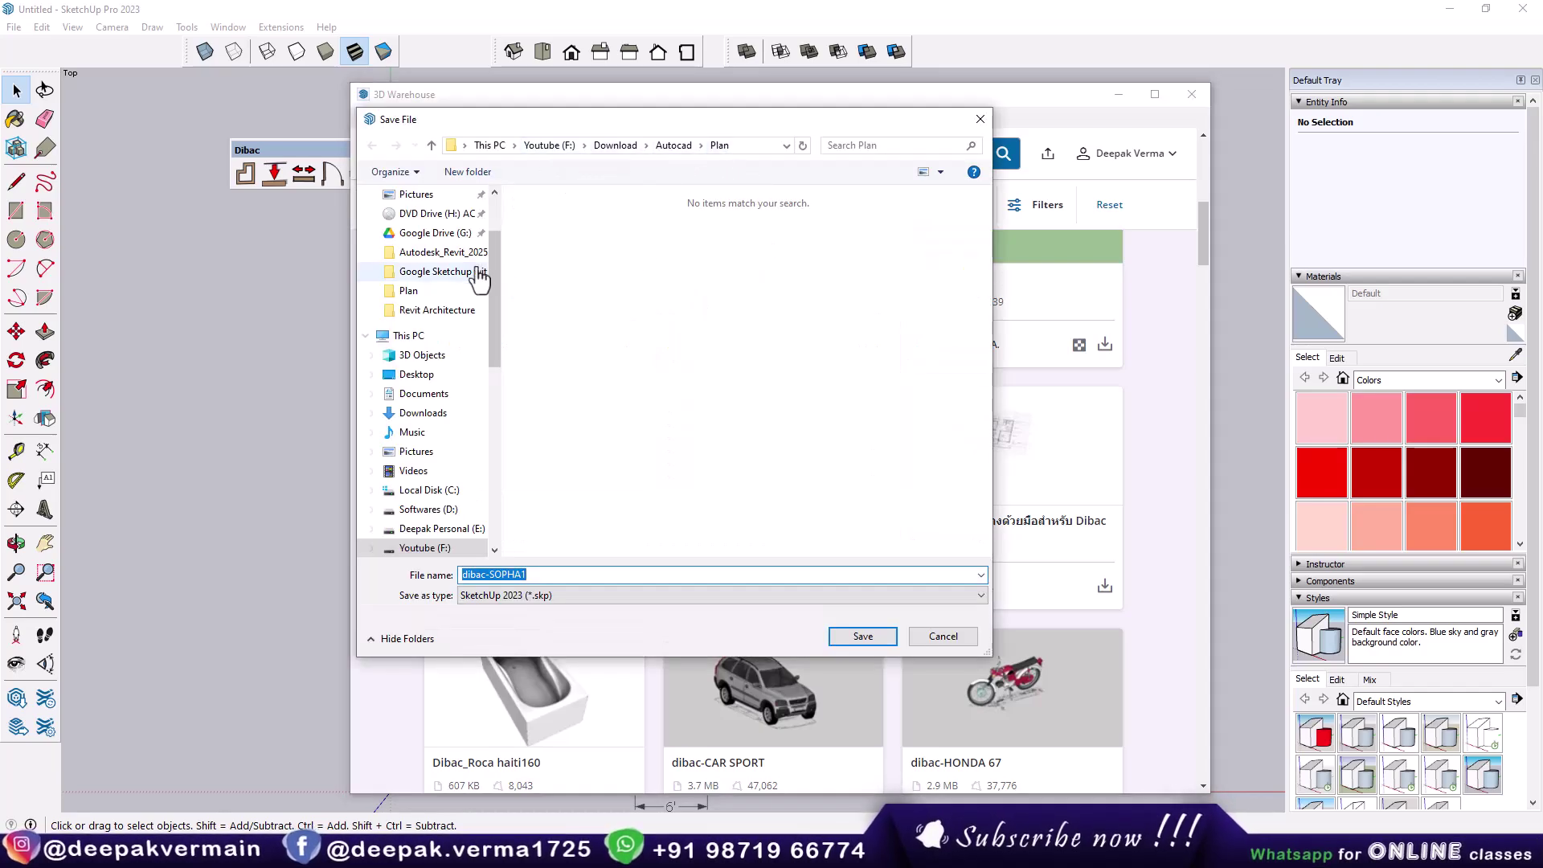
scroll(480, 278, "up", 2)
left_click(417, 226)
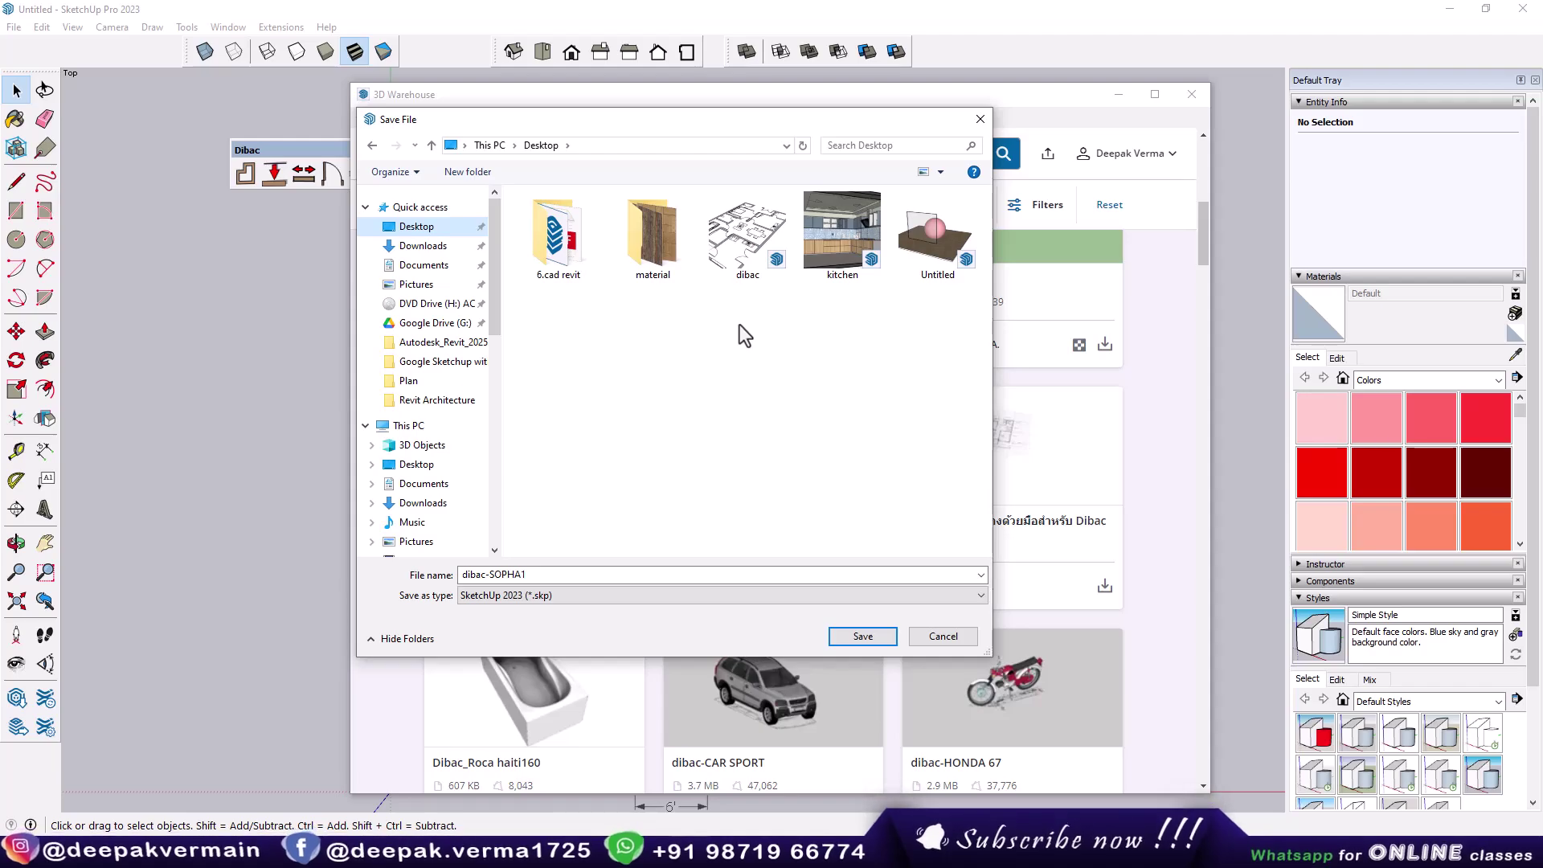
left_click(466, 576)
left_click(855, 643)
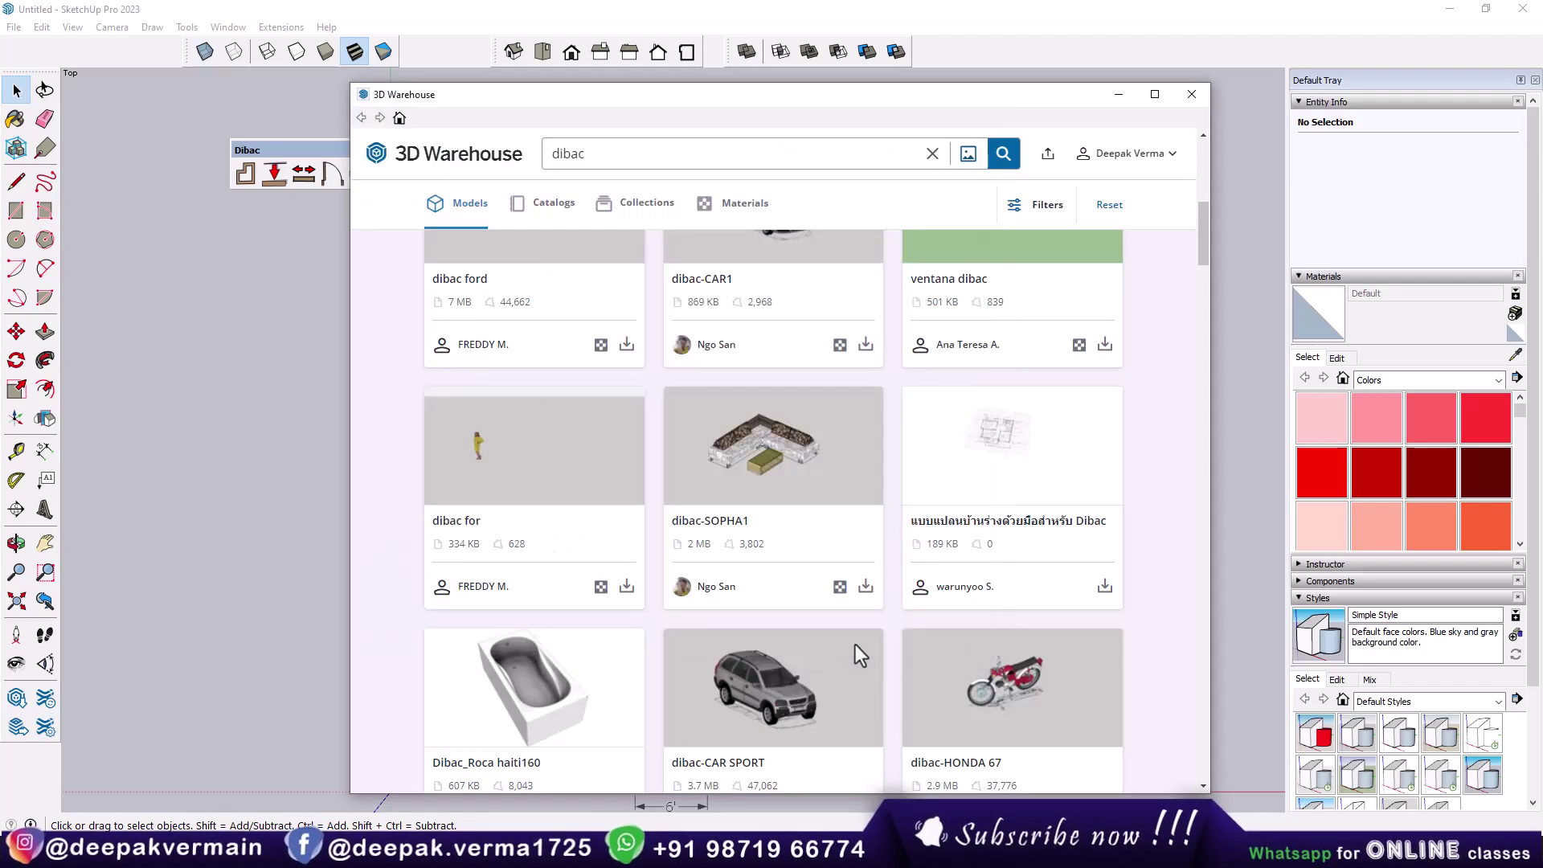
left_click(1193, 96)
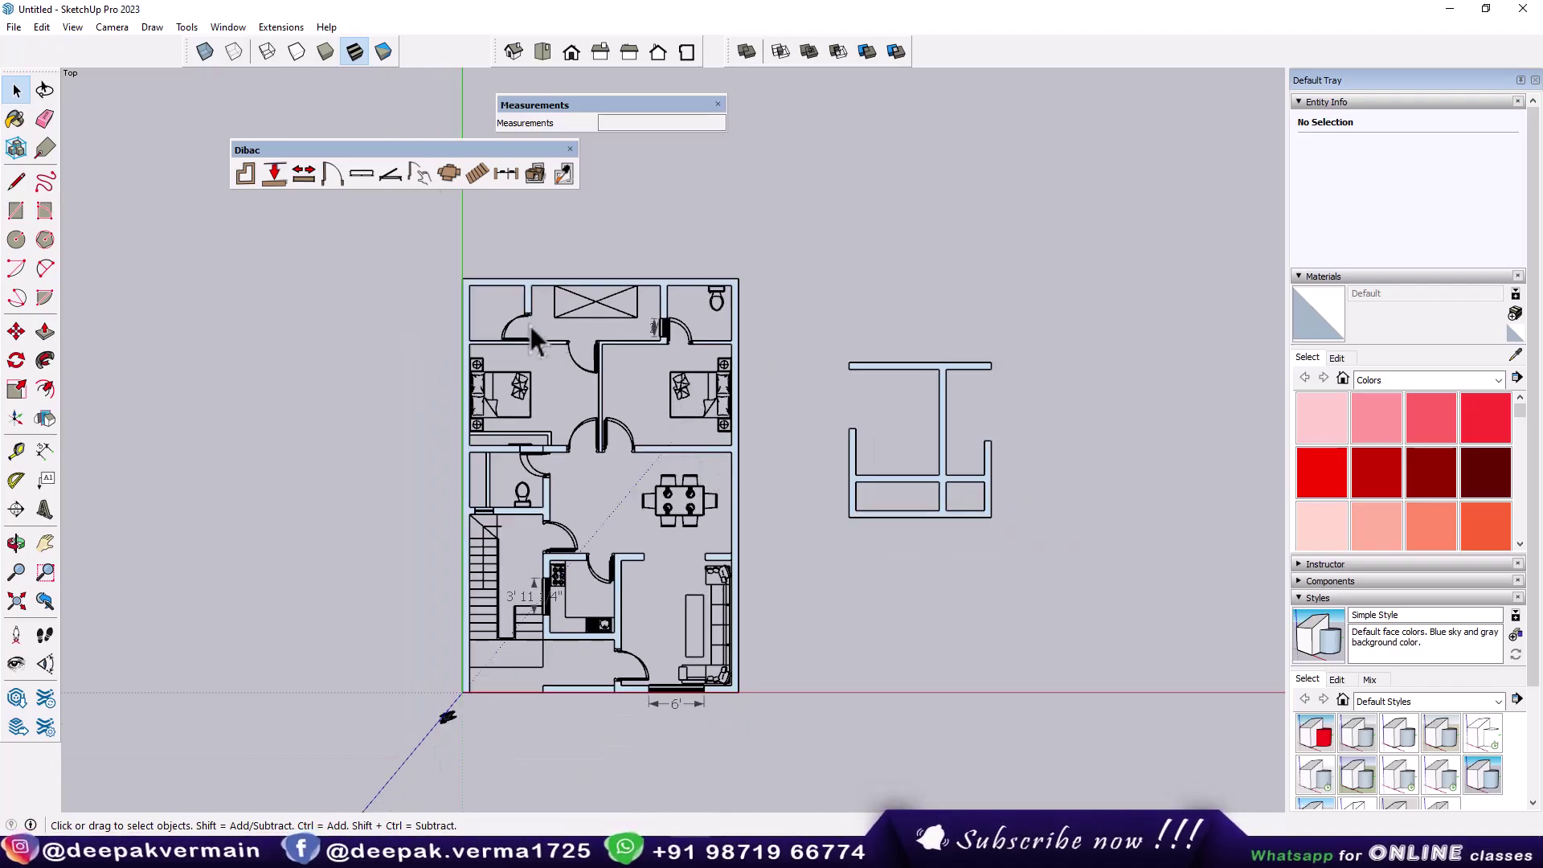
Load the dibac_wardrobe joinery with a 5' slab and 7' height
left_click(421, 172)
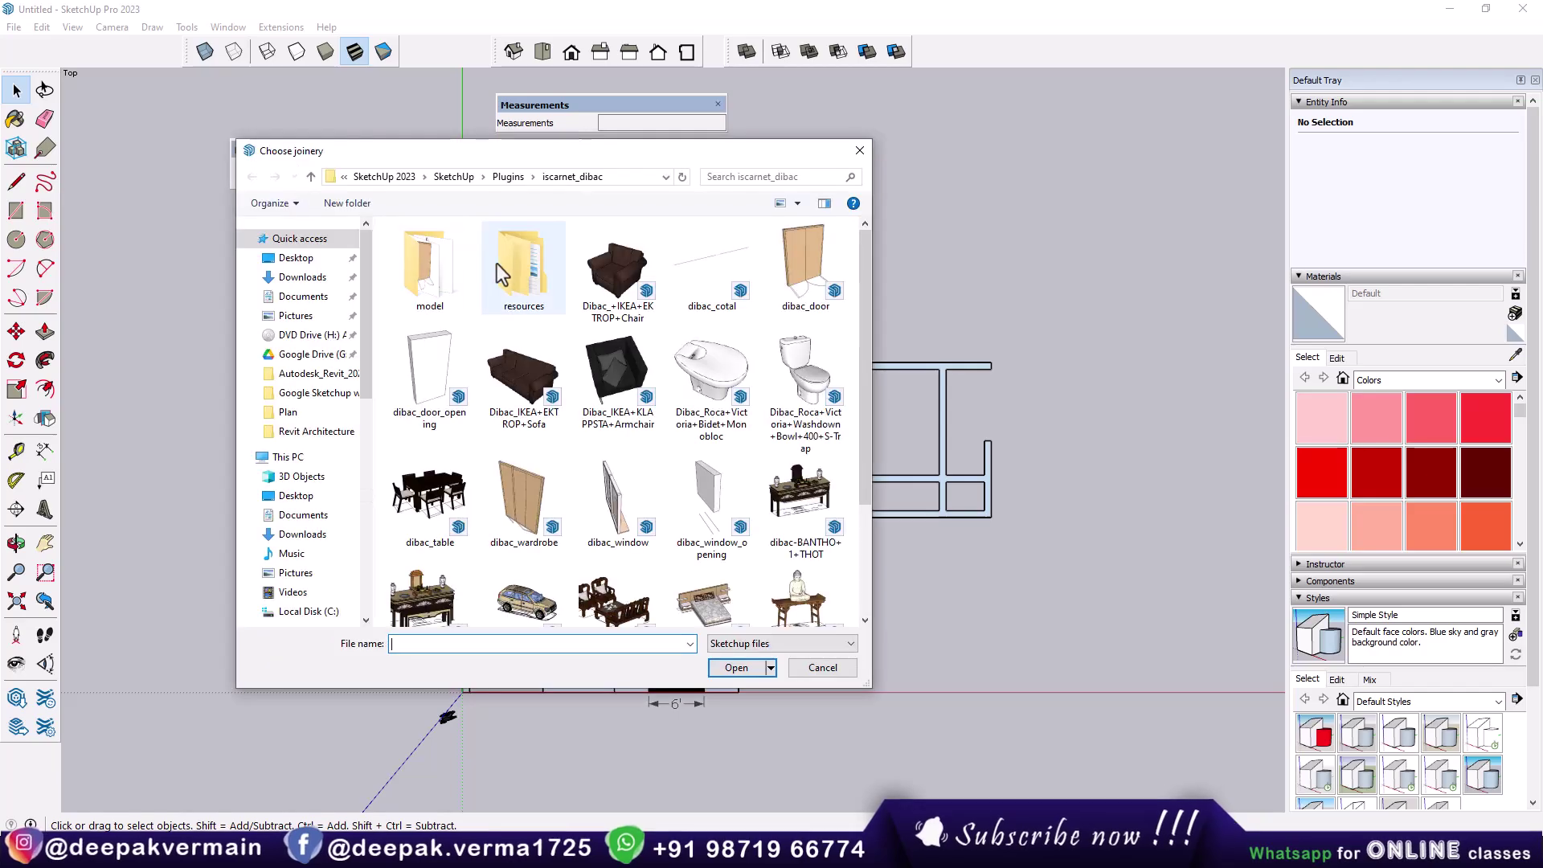
left_click_drag(626, 152, 676, 218)
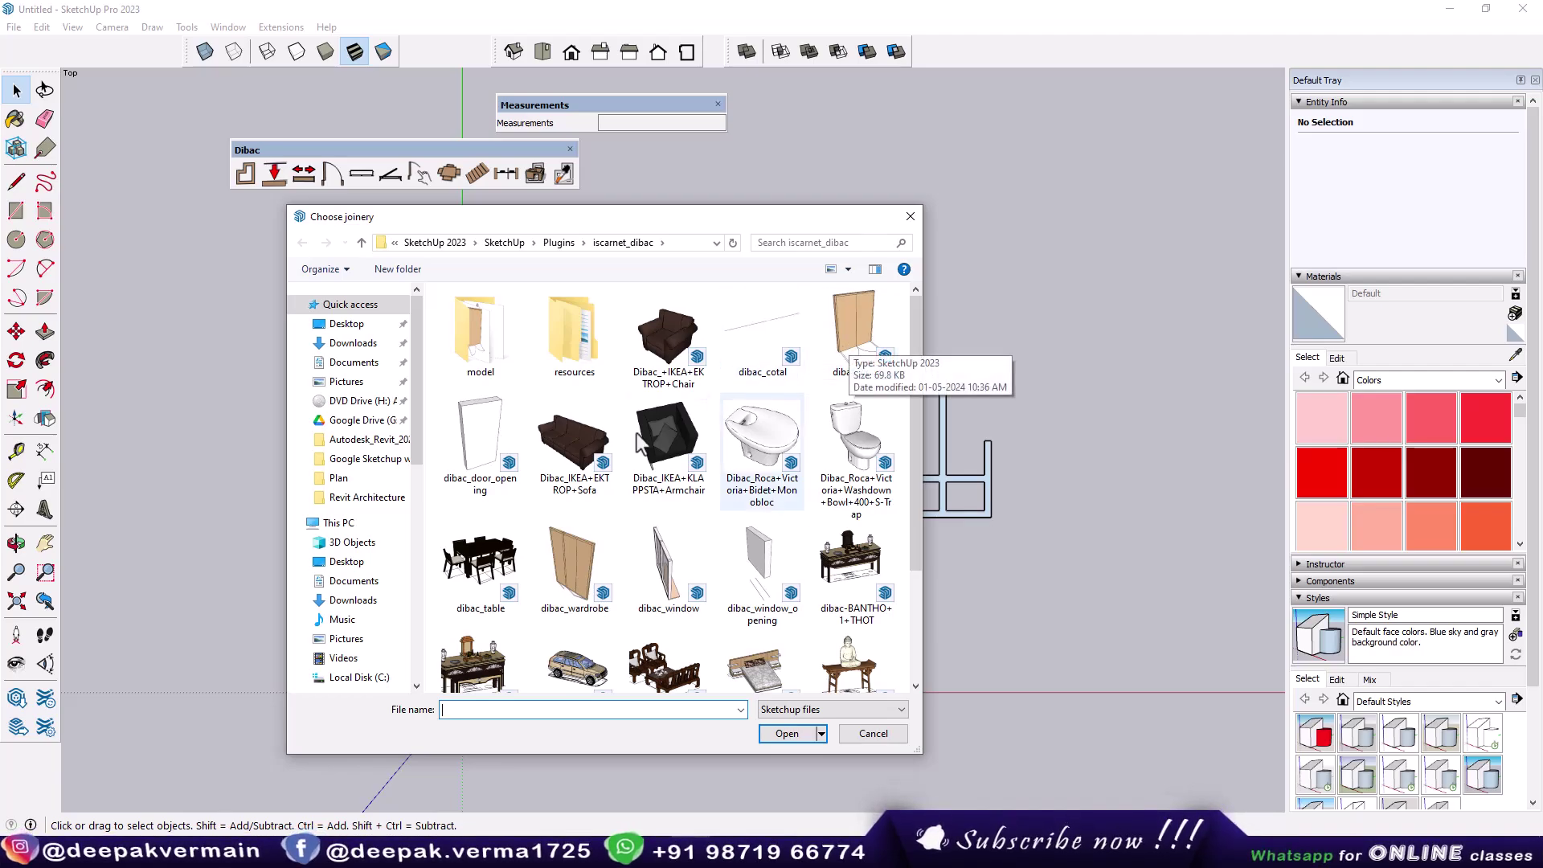
scroll(672, 552, "down", 2)
left_click(591, 469)
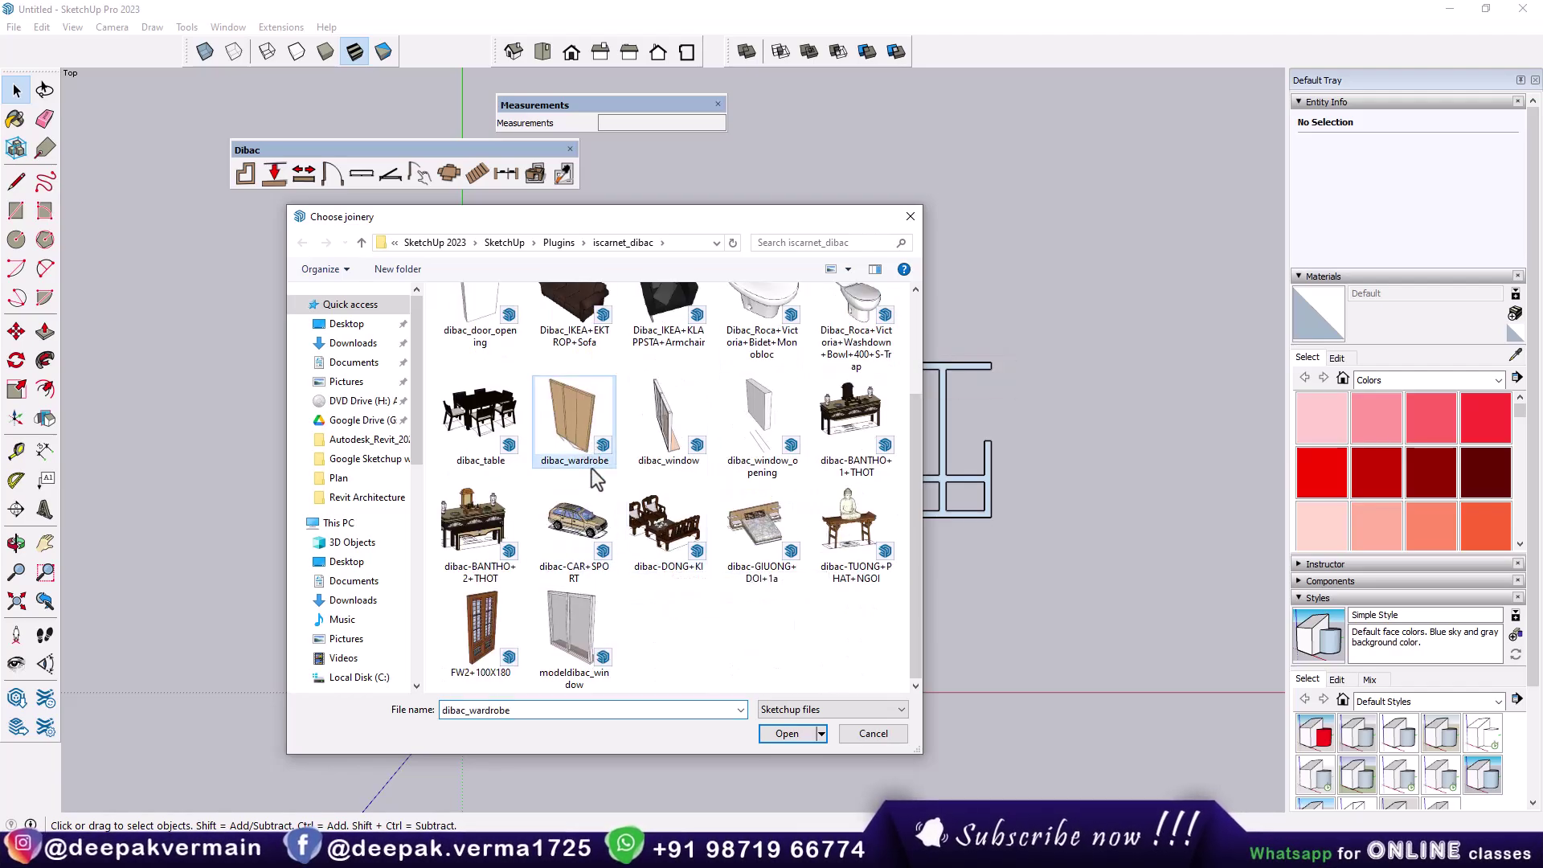
left_click(773, 735)
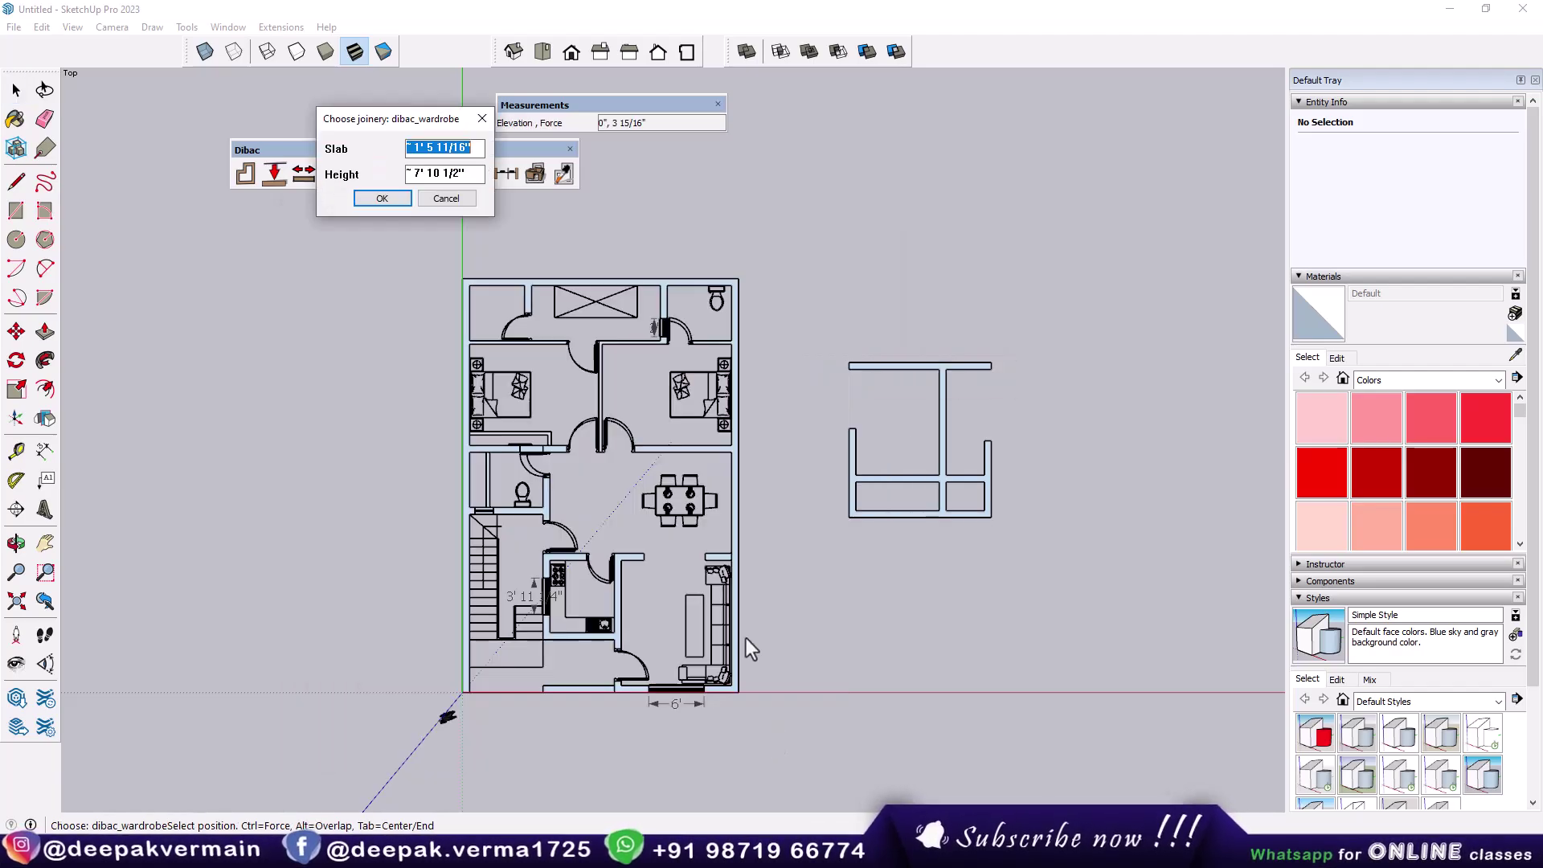
left_click(473, 150)
mouse_move(475, 147)
left_mouse_down()
mouse_move(395, 148)
mouse_move(341, 174)
left_mouse_up()
type("'")
type("7'")
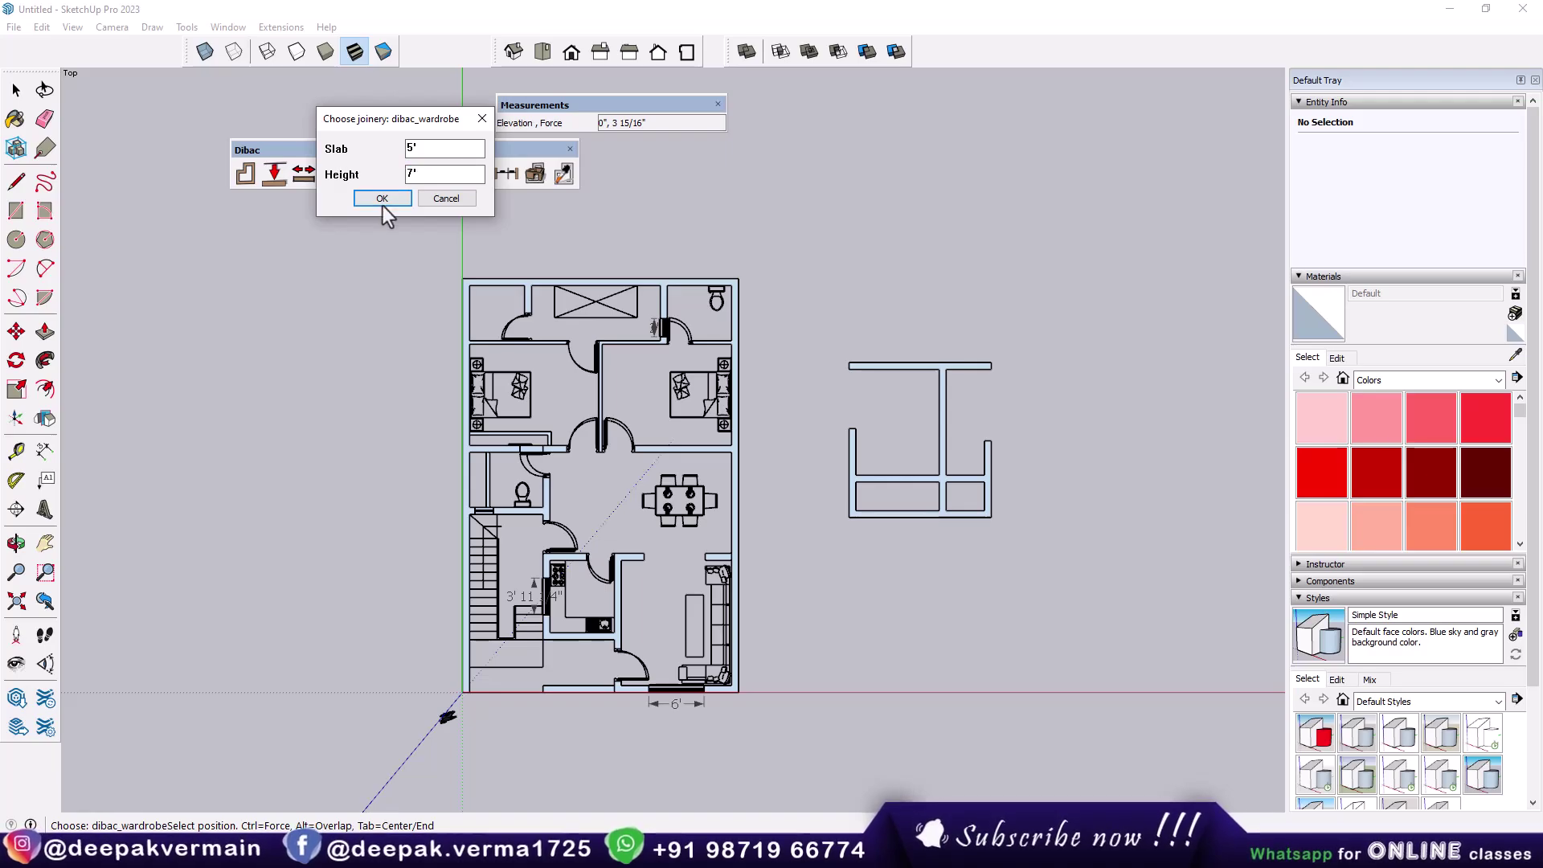
left_click(382, 198)
Zoom around the plan and cancel the first wardrobe placement
scroll(490, 434, "up", 3)
scroll(488, 413, "up", 4)
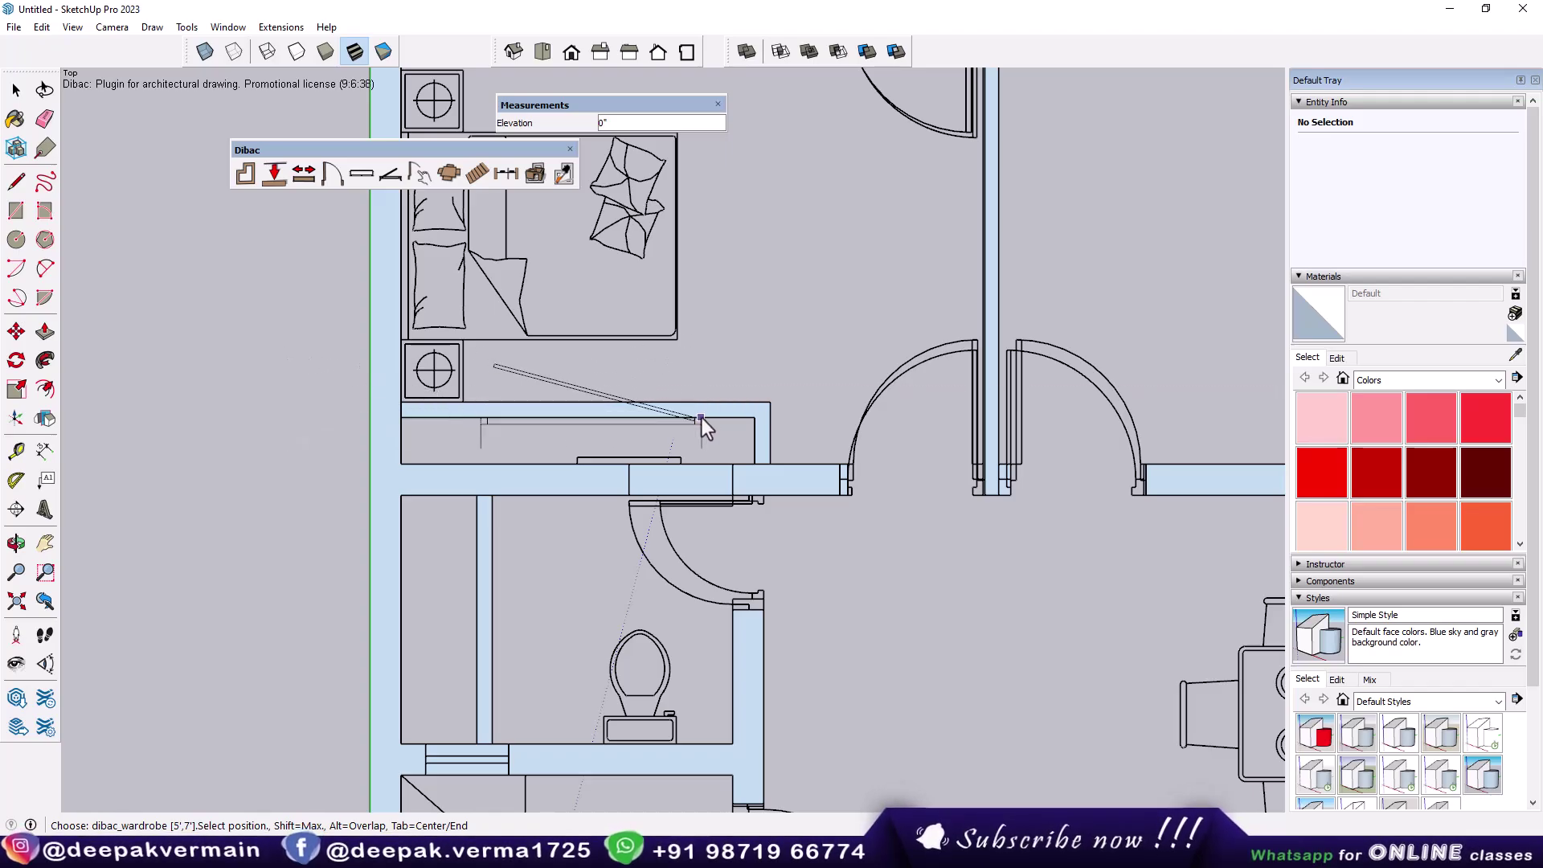
scroll(703, 416, "down", 1)
scroll(699, 430, "down", 1)
scroll(698, 455, "down", 1)
scroll(643, 450, "down", 2)
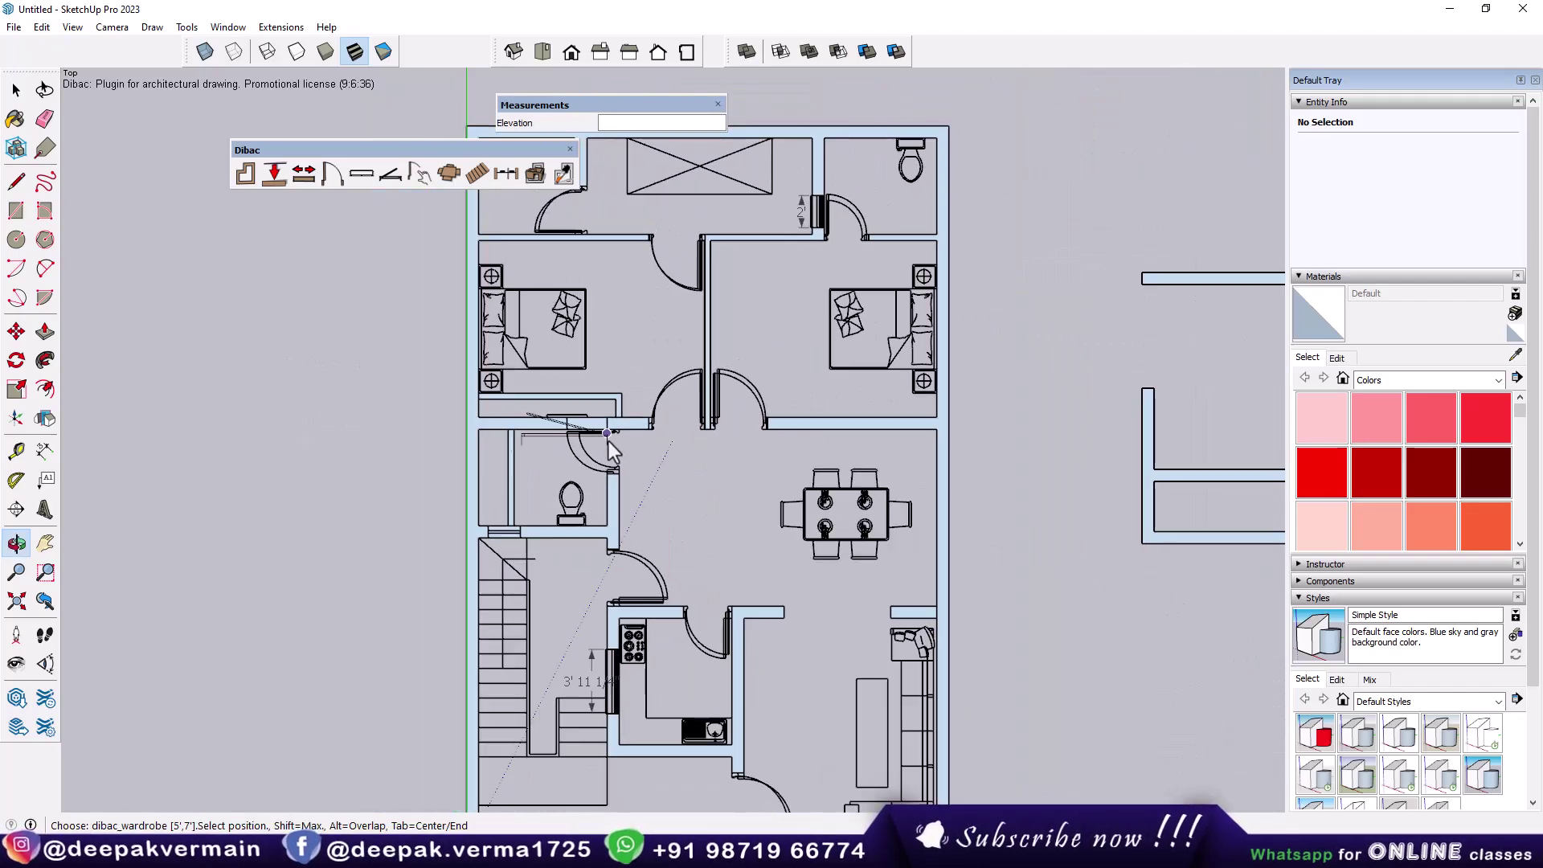
key("space")
scroll(580, 393, "up", 1)
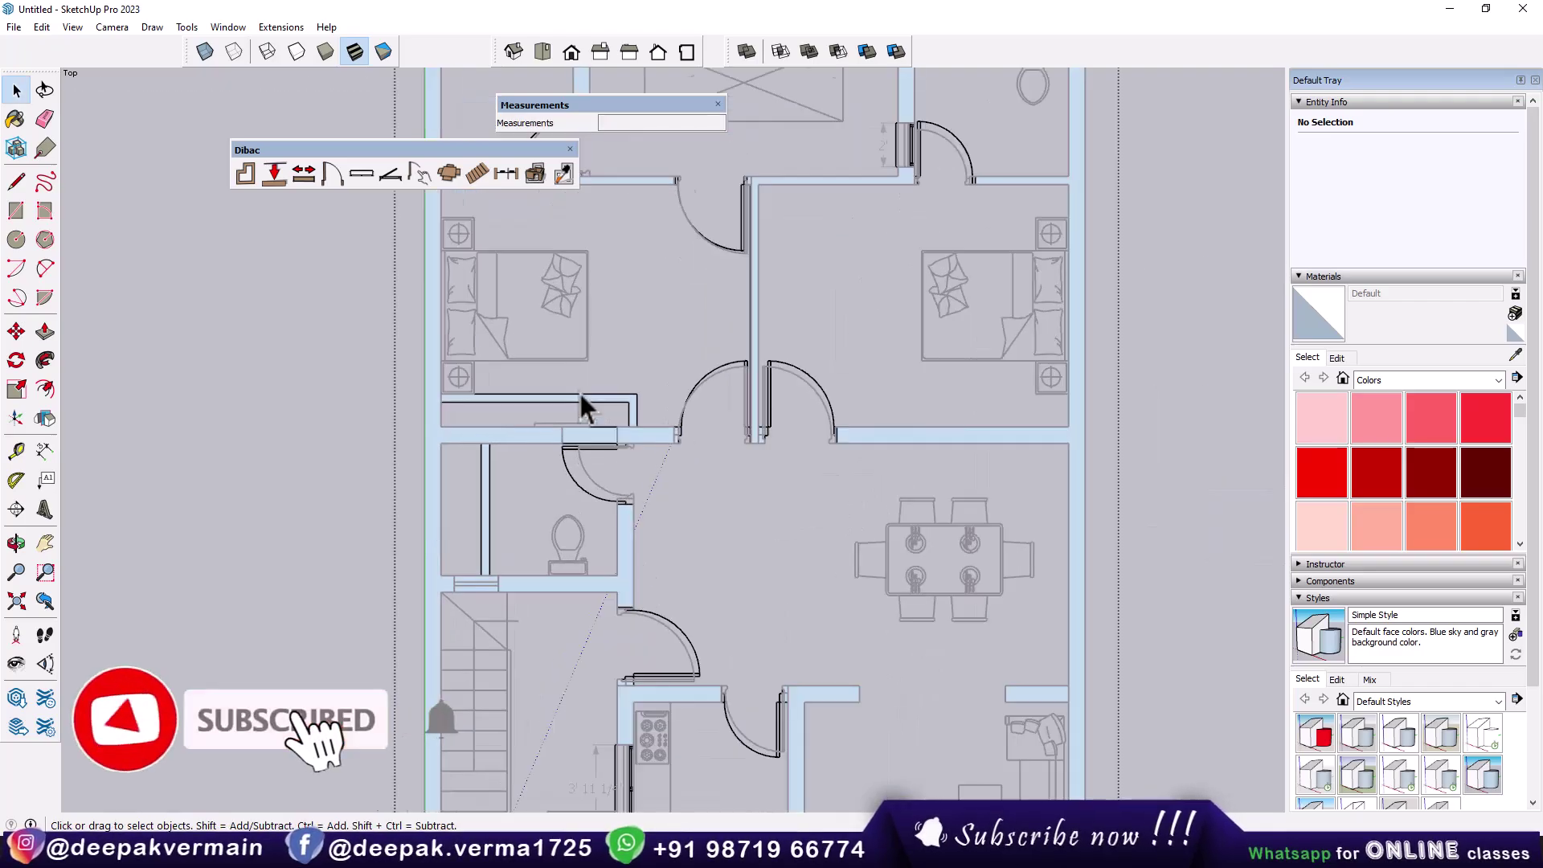
scroll(581, 393, "up", 1)
Reload the 5' by 7' dibac_wardrobe and place it on the left bedroom's lower wall
left_click(419, 172)
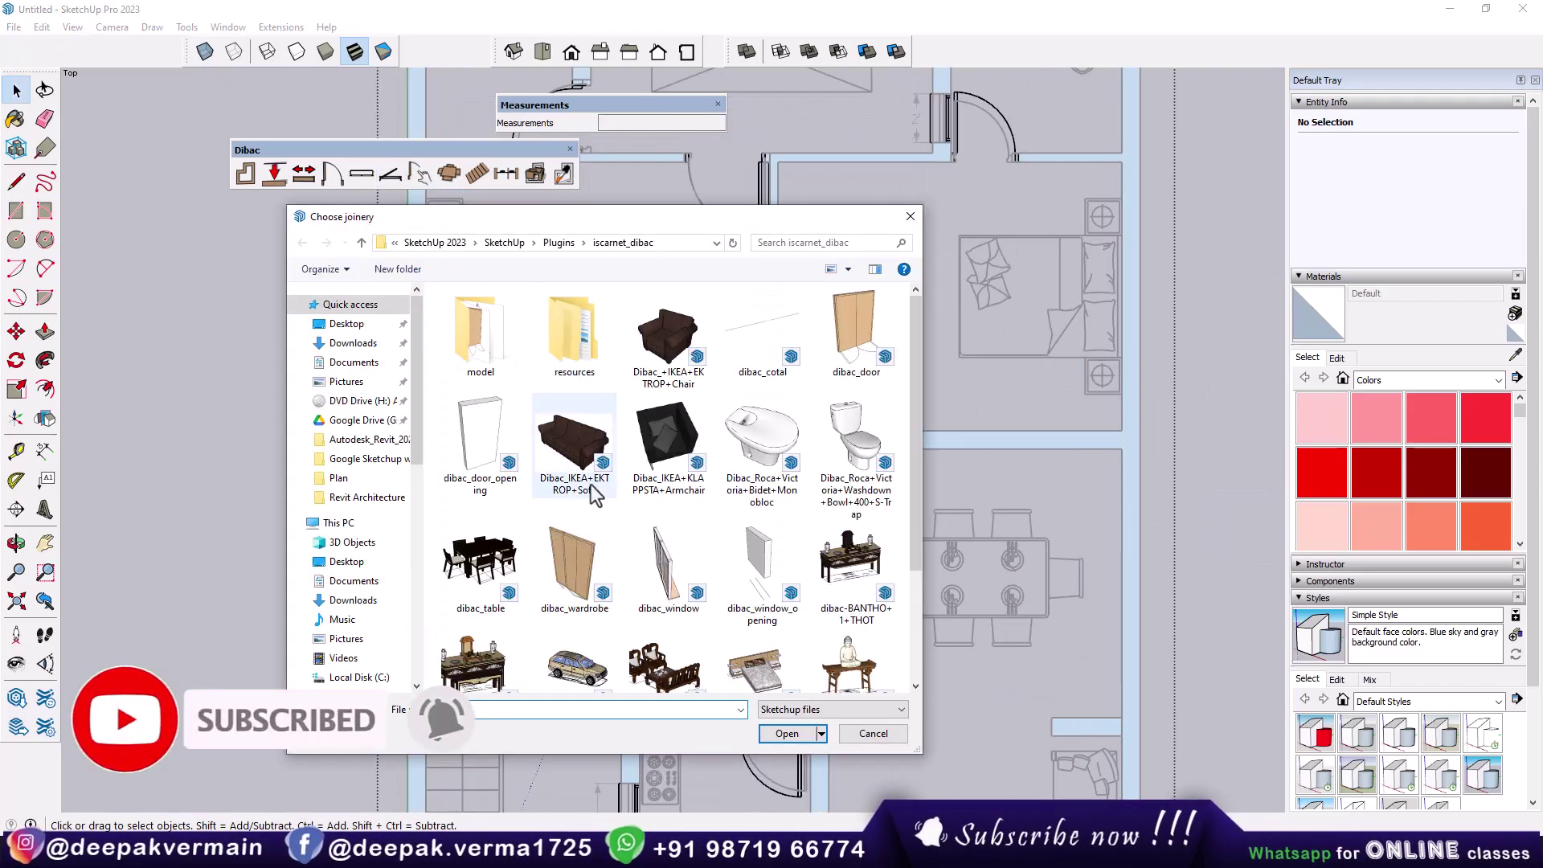
left_click(582, 557)
left_click(808, 729)
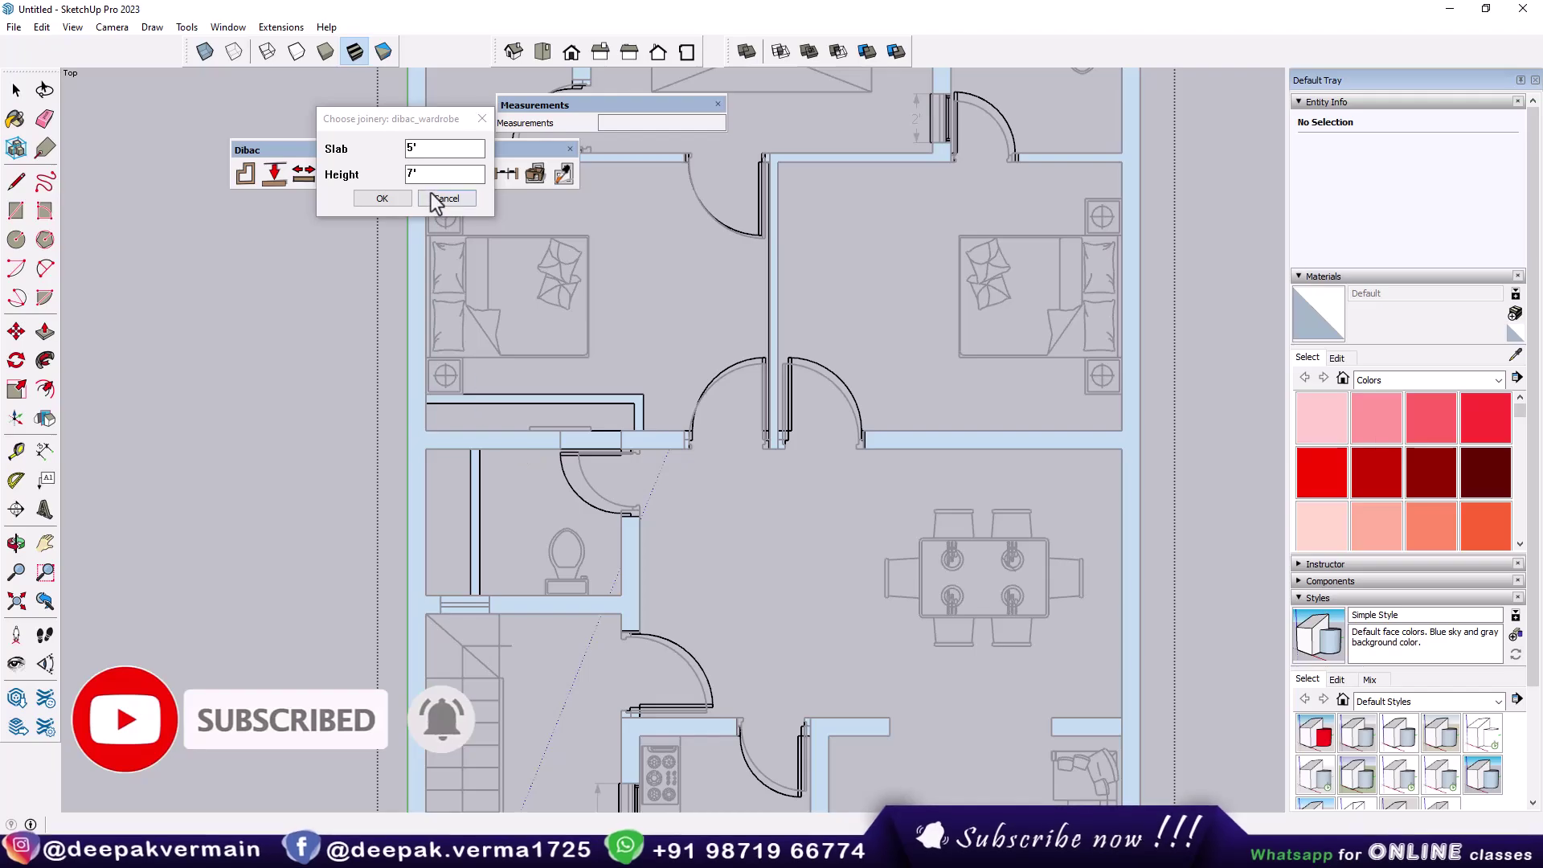
key("Return")
scroll(482, 376, "up", 2)
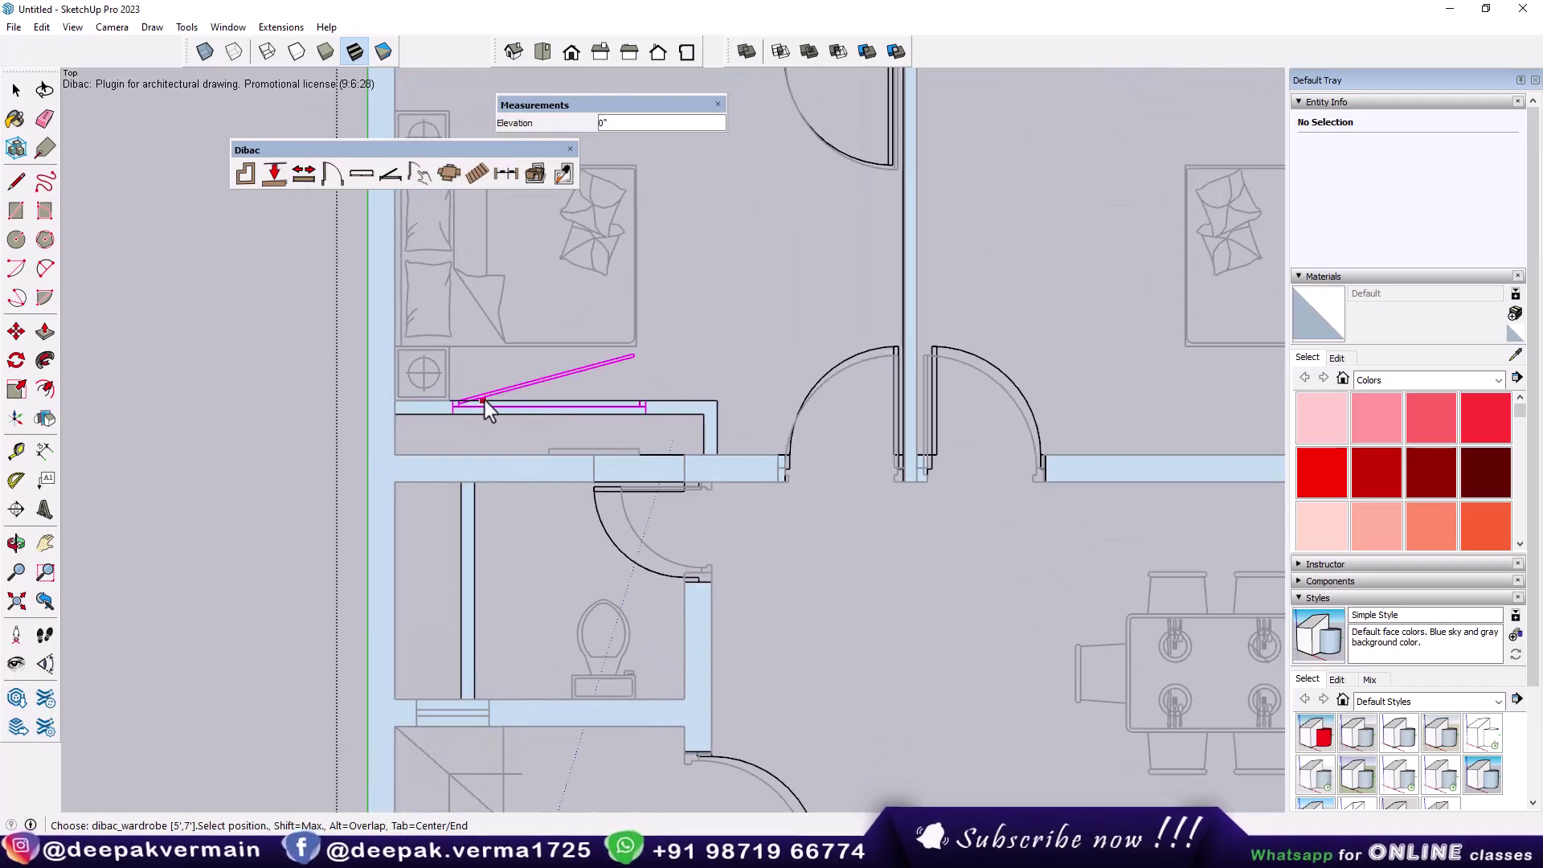
left_click(493, 400)
Reopen the joinery library and close it without choosing anything
scroll(659, 445, "down", 1)
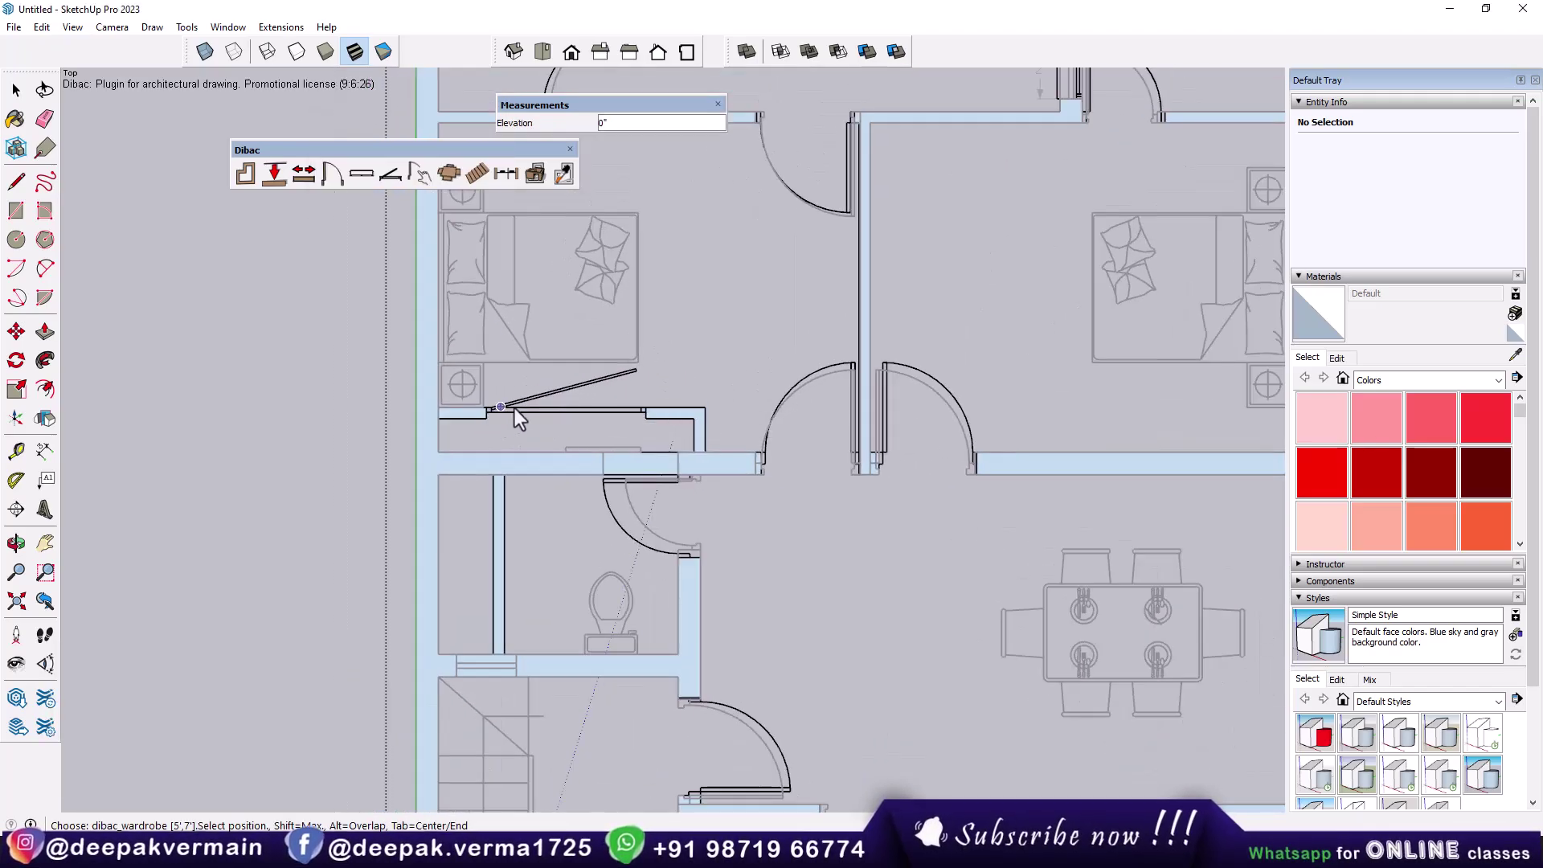
scroll(639, 402, "down", 1)
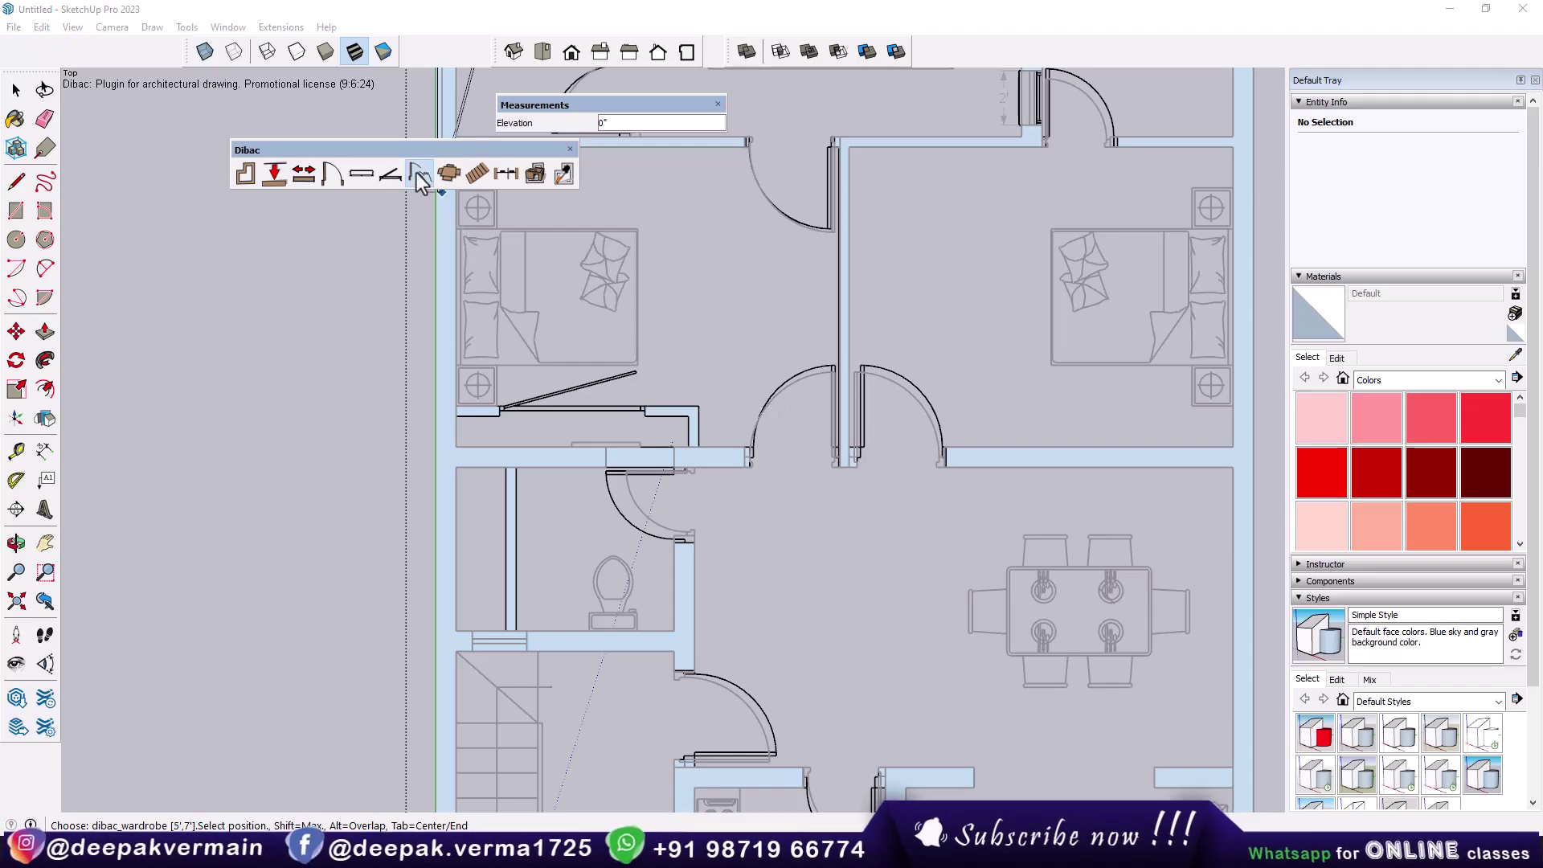
left_click(417, 172)
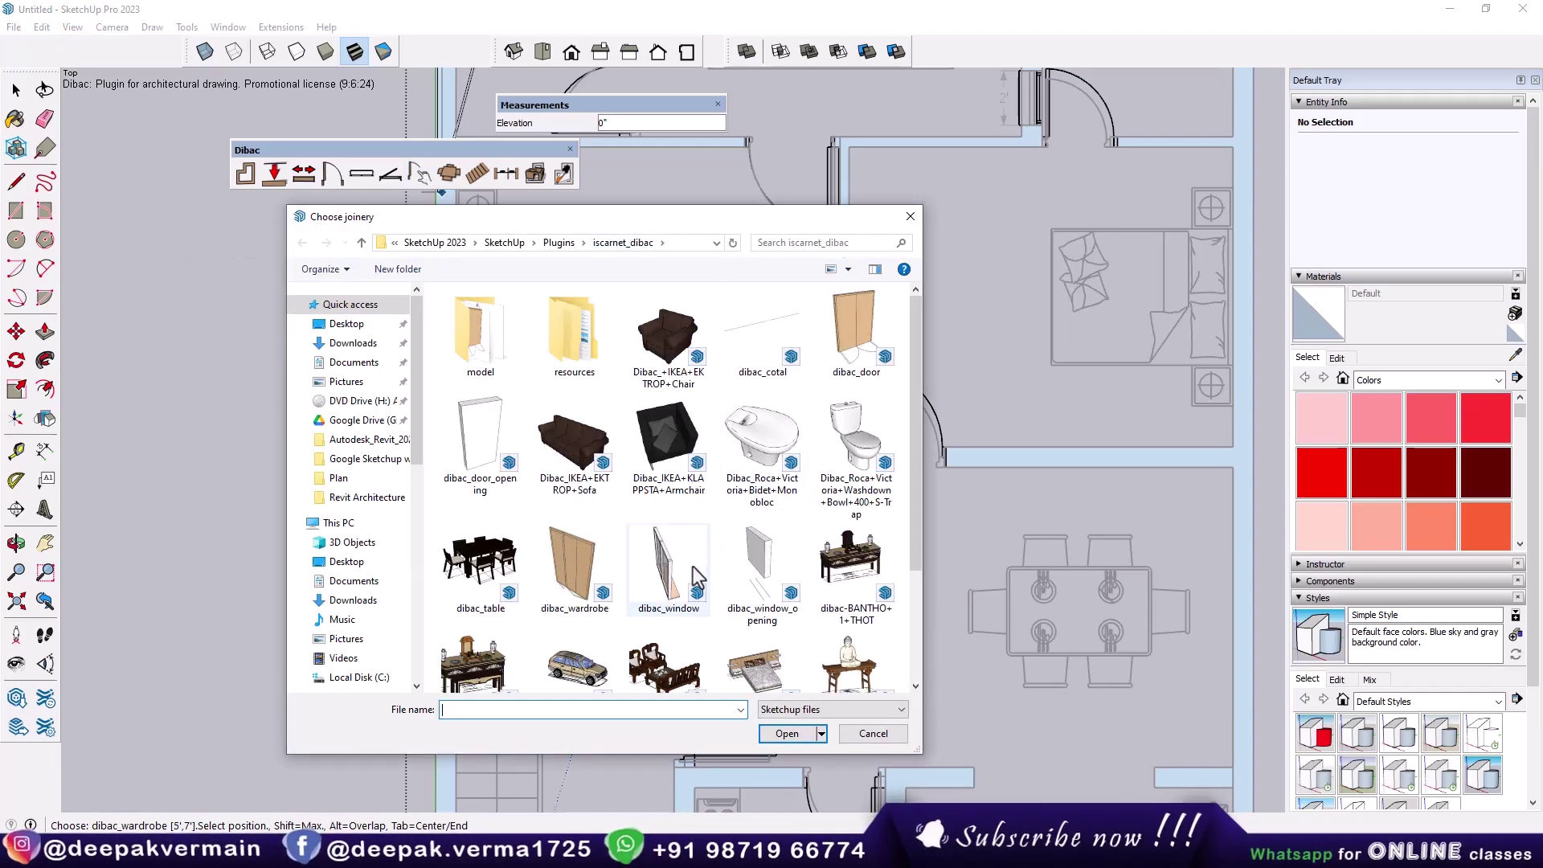
left_click(910, 217)
scroll(638, 441, "down", 2)
scroll(646, 465, "down", 2)
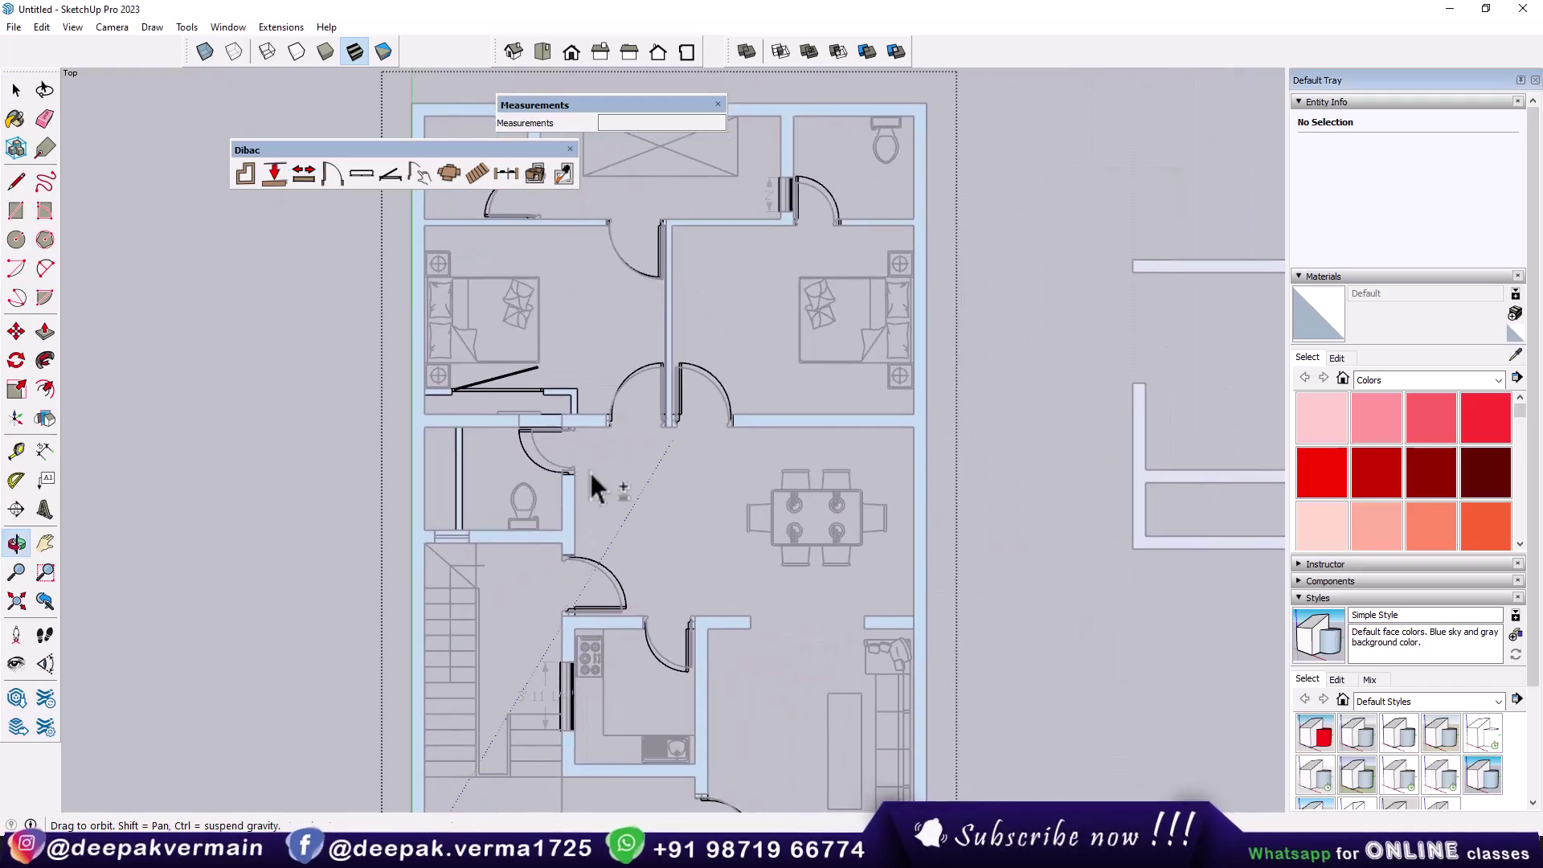
Insert the Roca Victoria washdown toilet into the upper-right bathroom
left_click(439, 174)
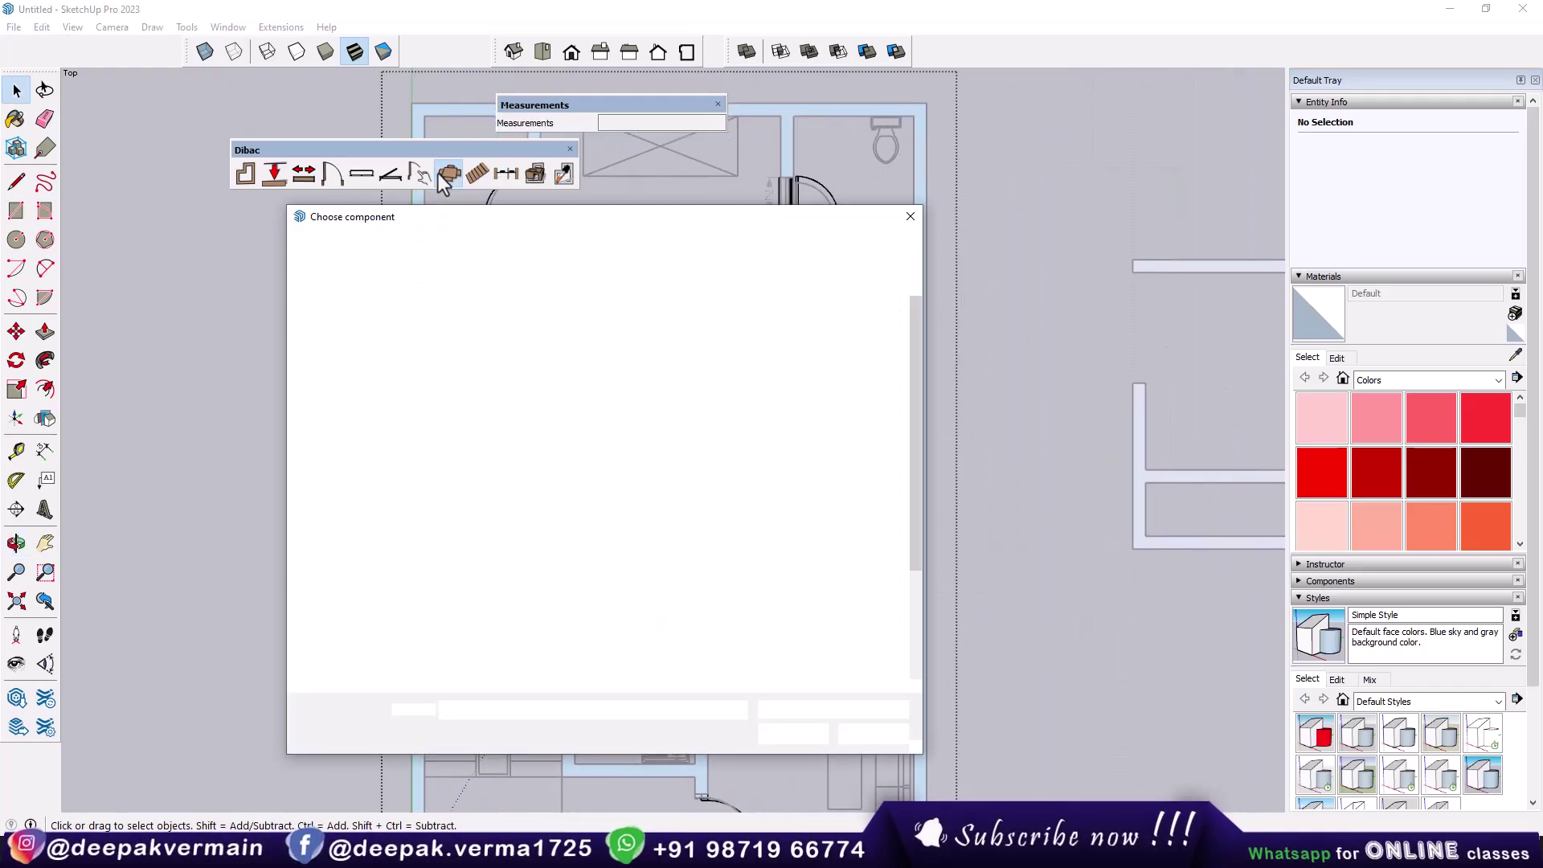
left_click(854, 438)
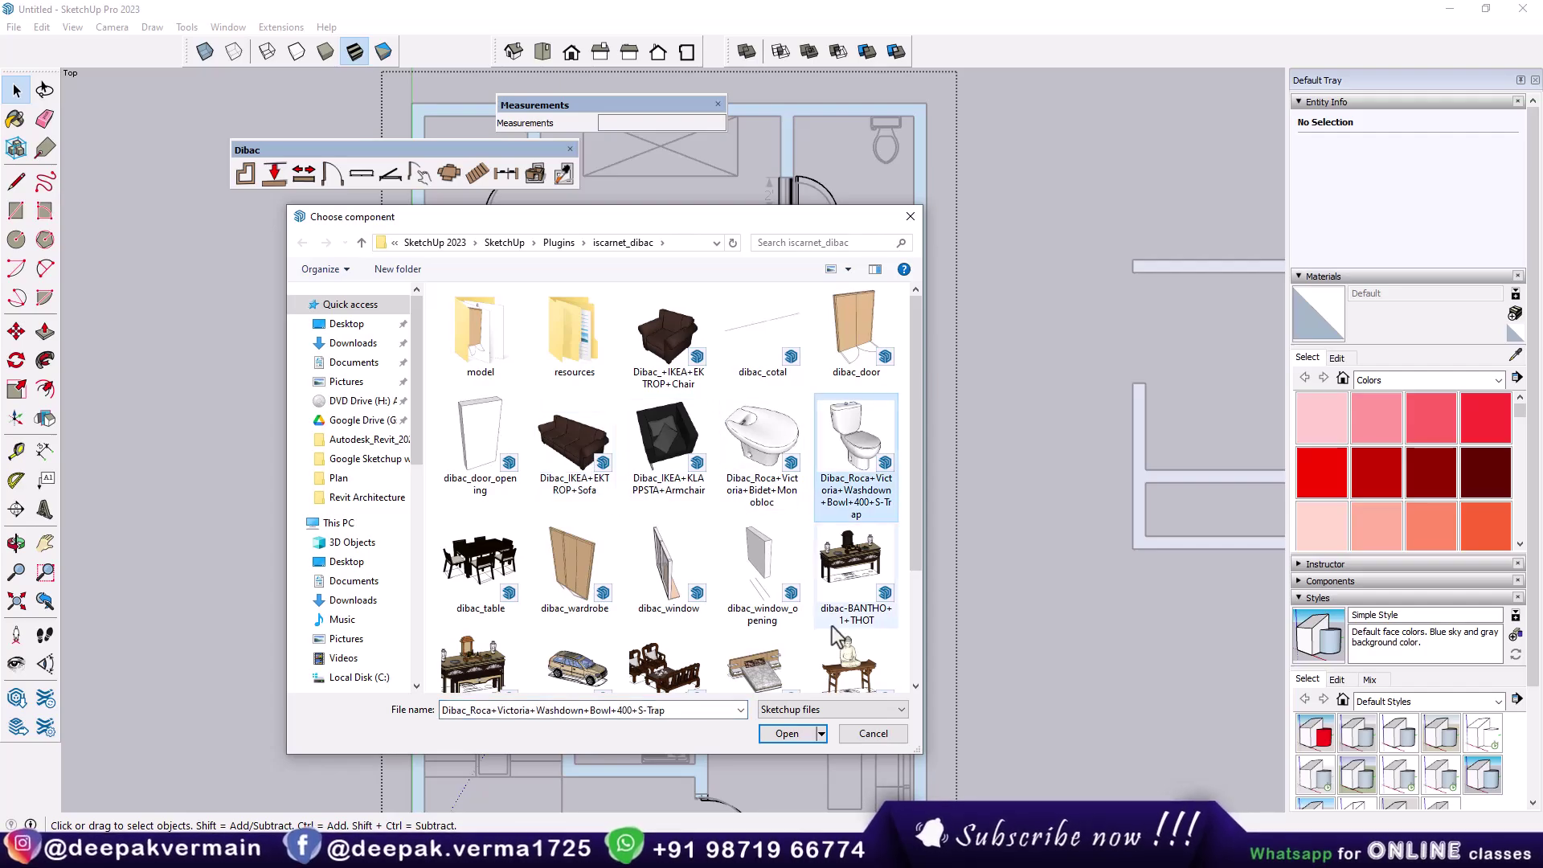
left_click(785, 734)
scroll(865, 147, "up", 2)
scroll(872, 152, "up", 3)
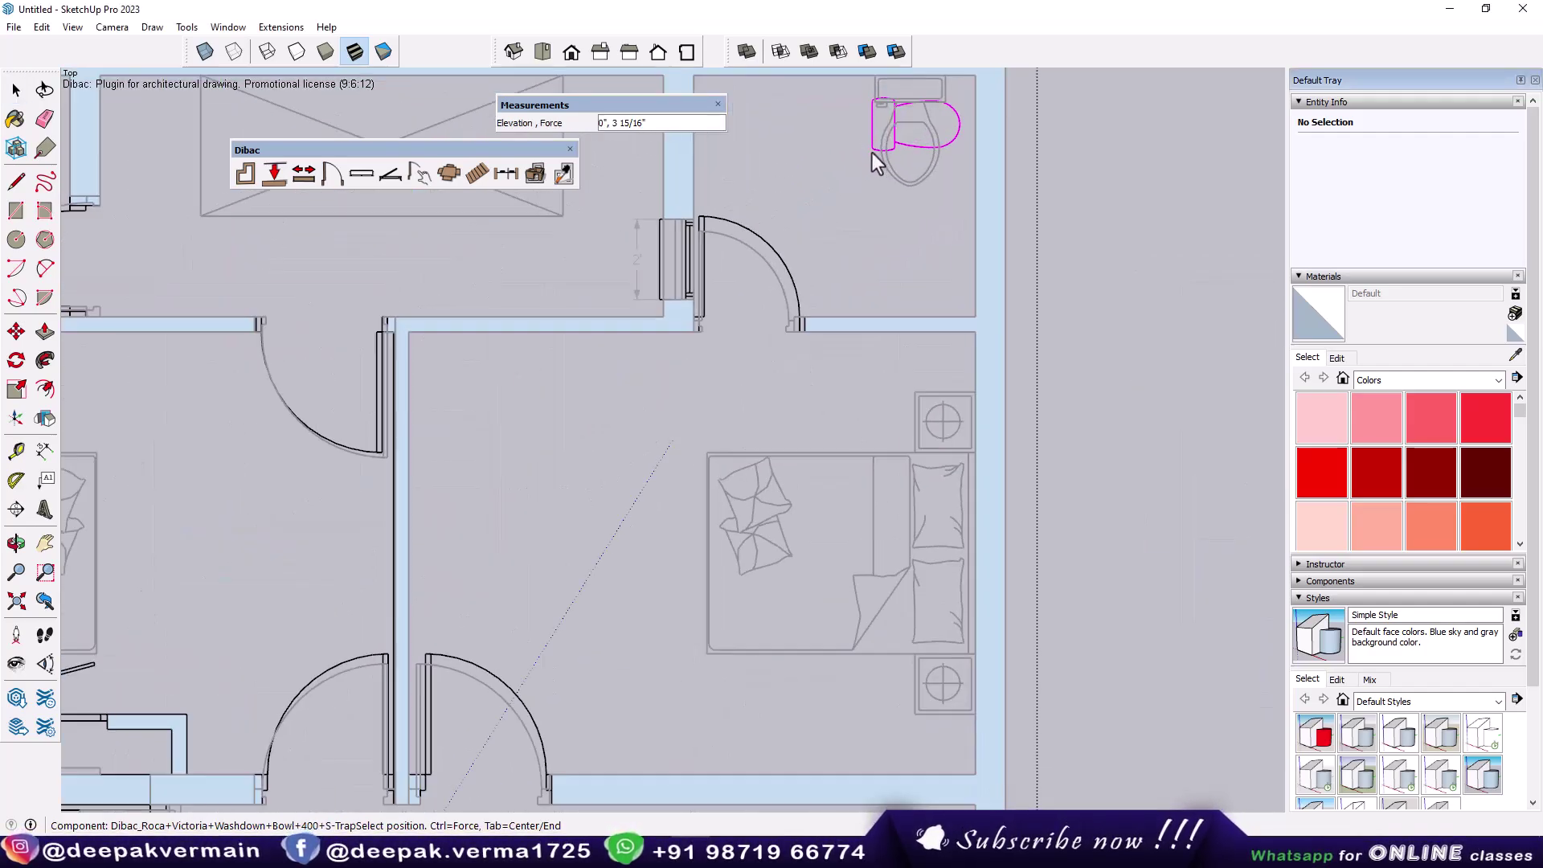
scroll(871, 153, "up", 2)
scroll(809, 388, "up", 1)
left_click(765, 401)
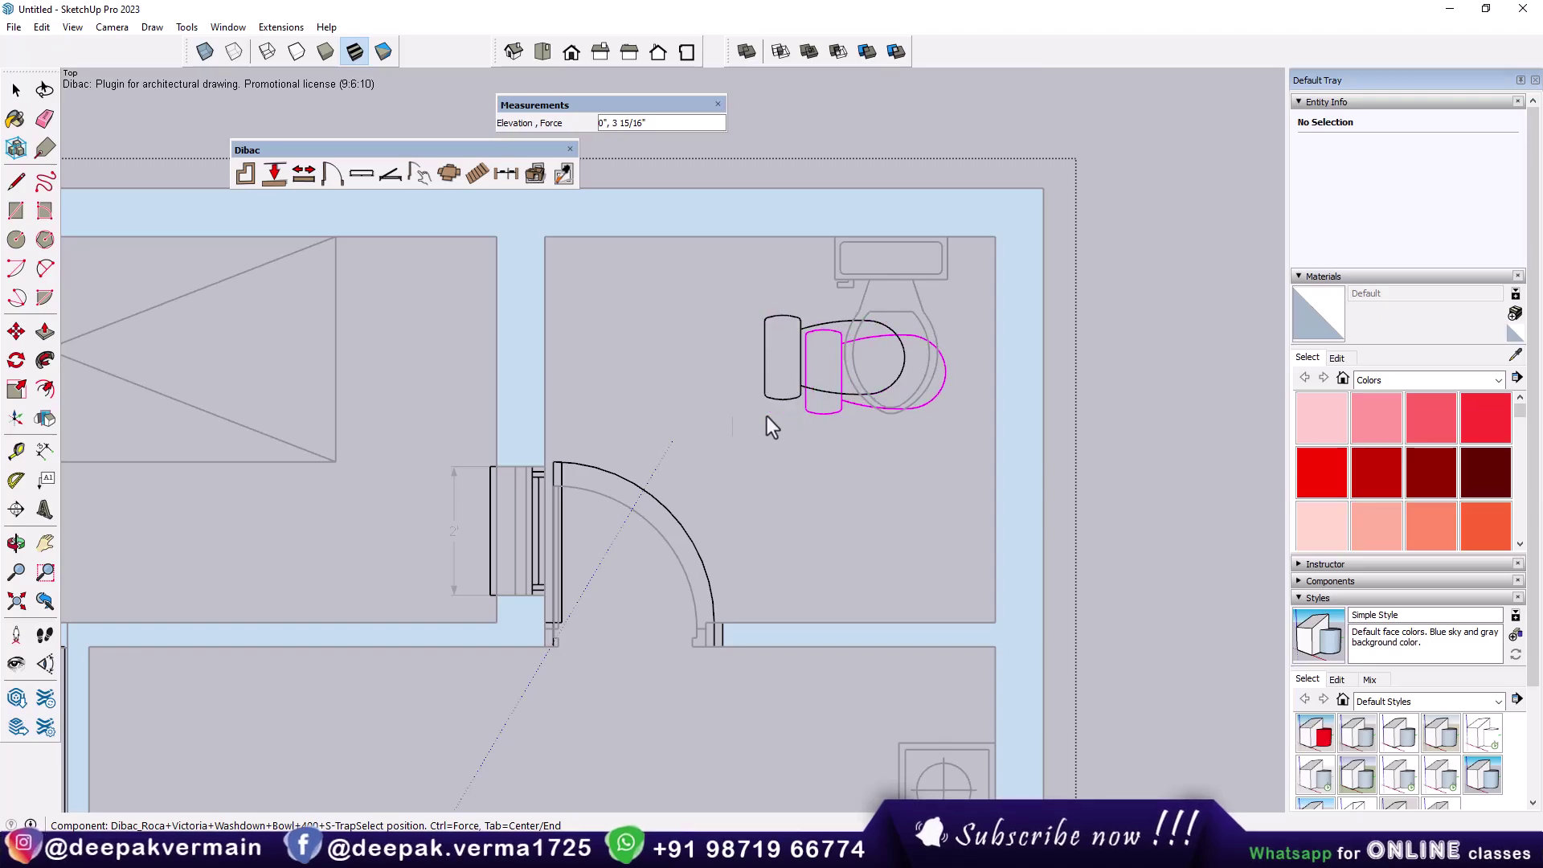
Rotate the toilet 90° and move it against the bathroom's top wall
left_click(15, 362)
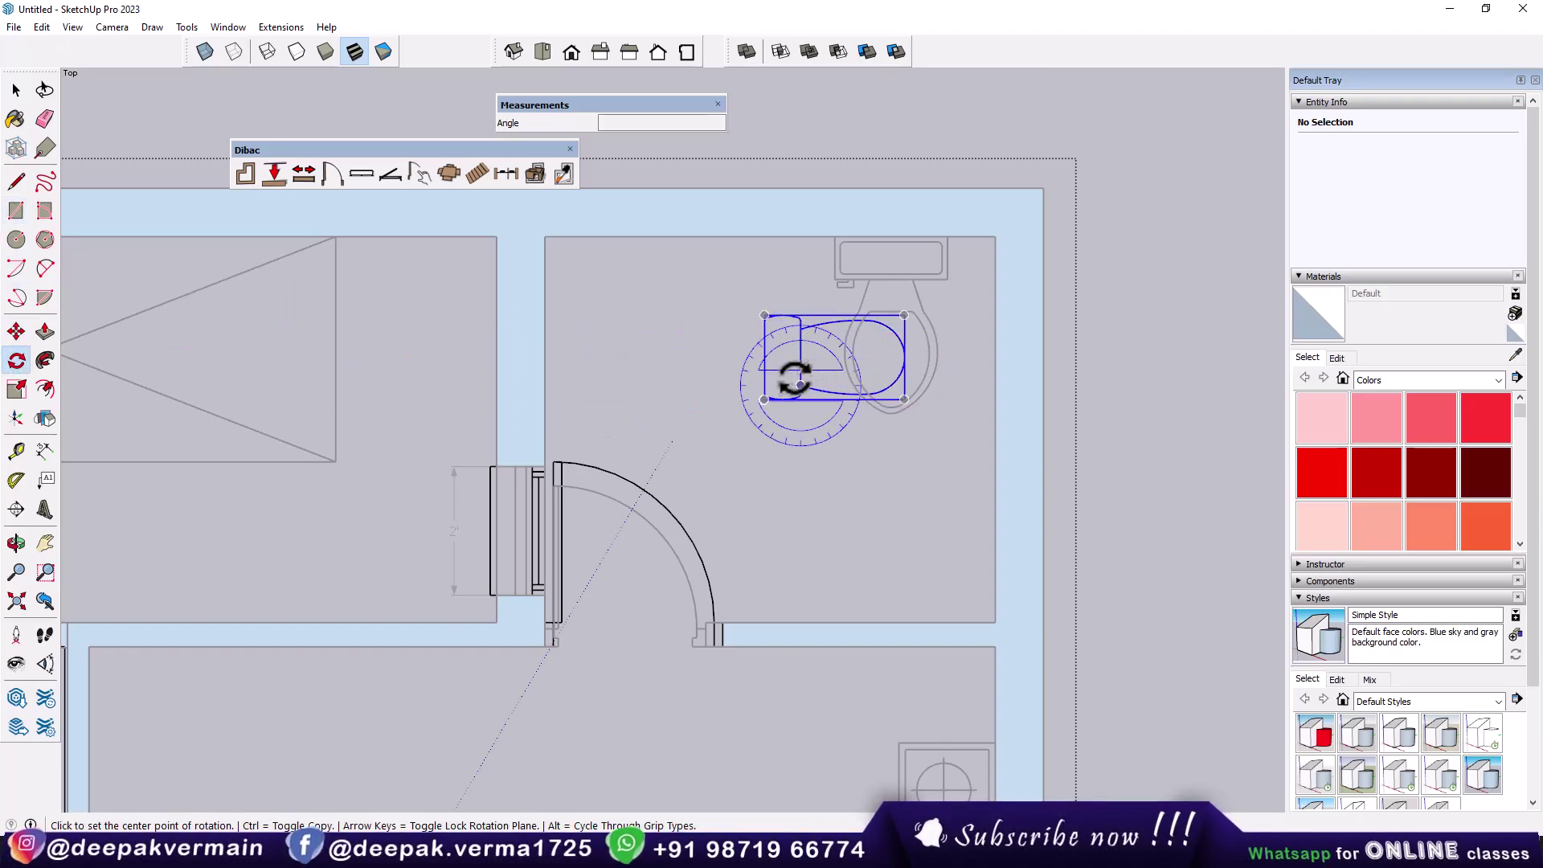
left_click(764, 357)
left_click(731, 383)
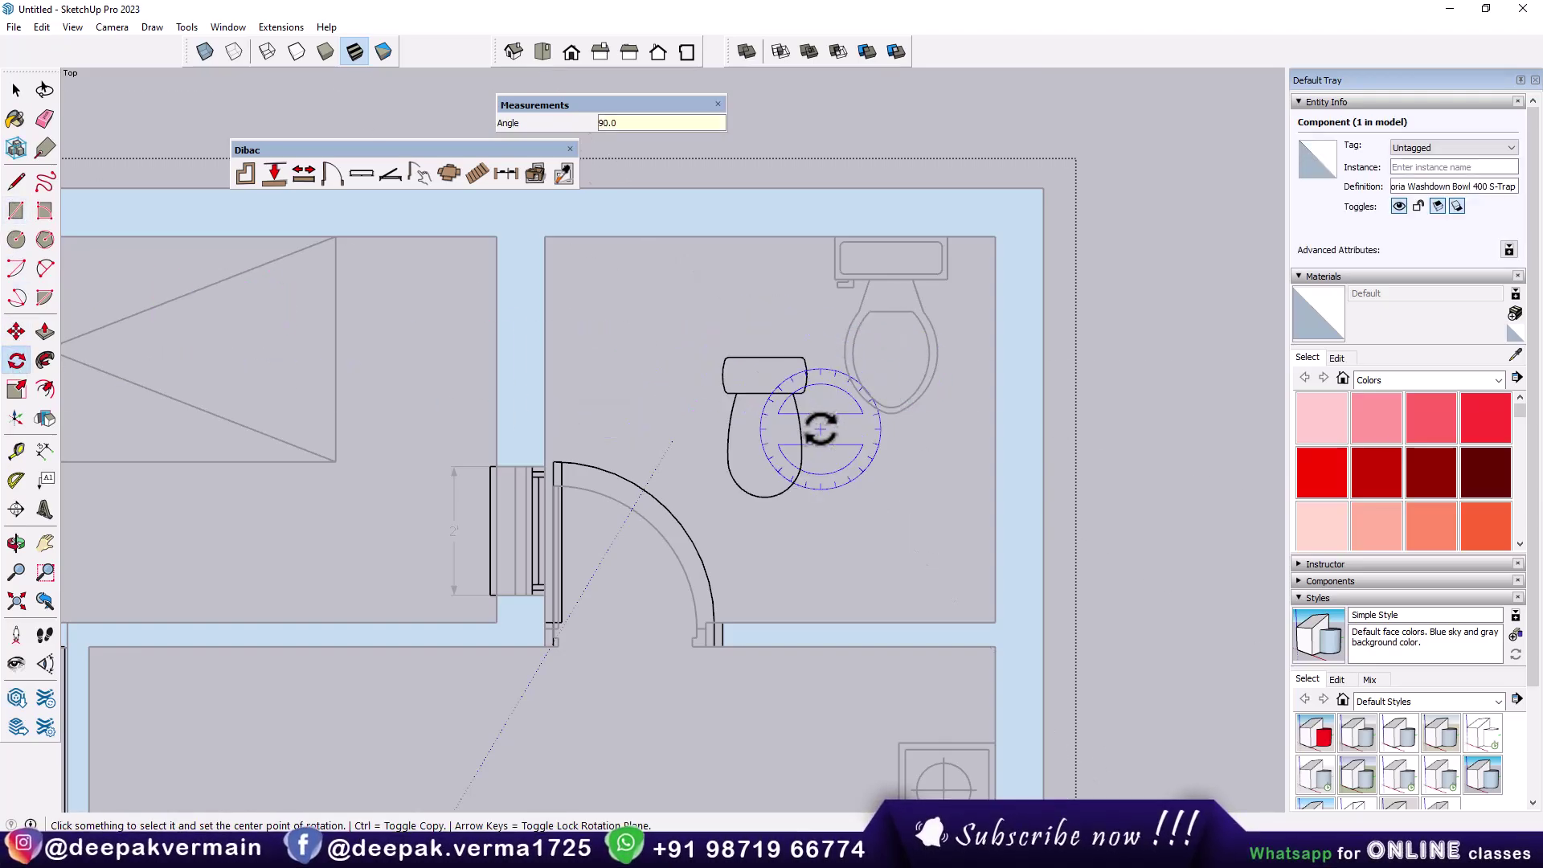
key("Escape")
key("m")
left_click(761, 359)
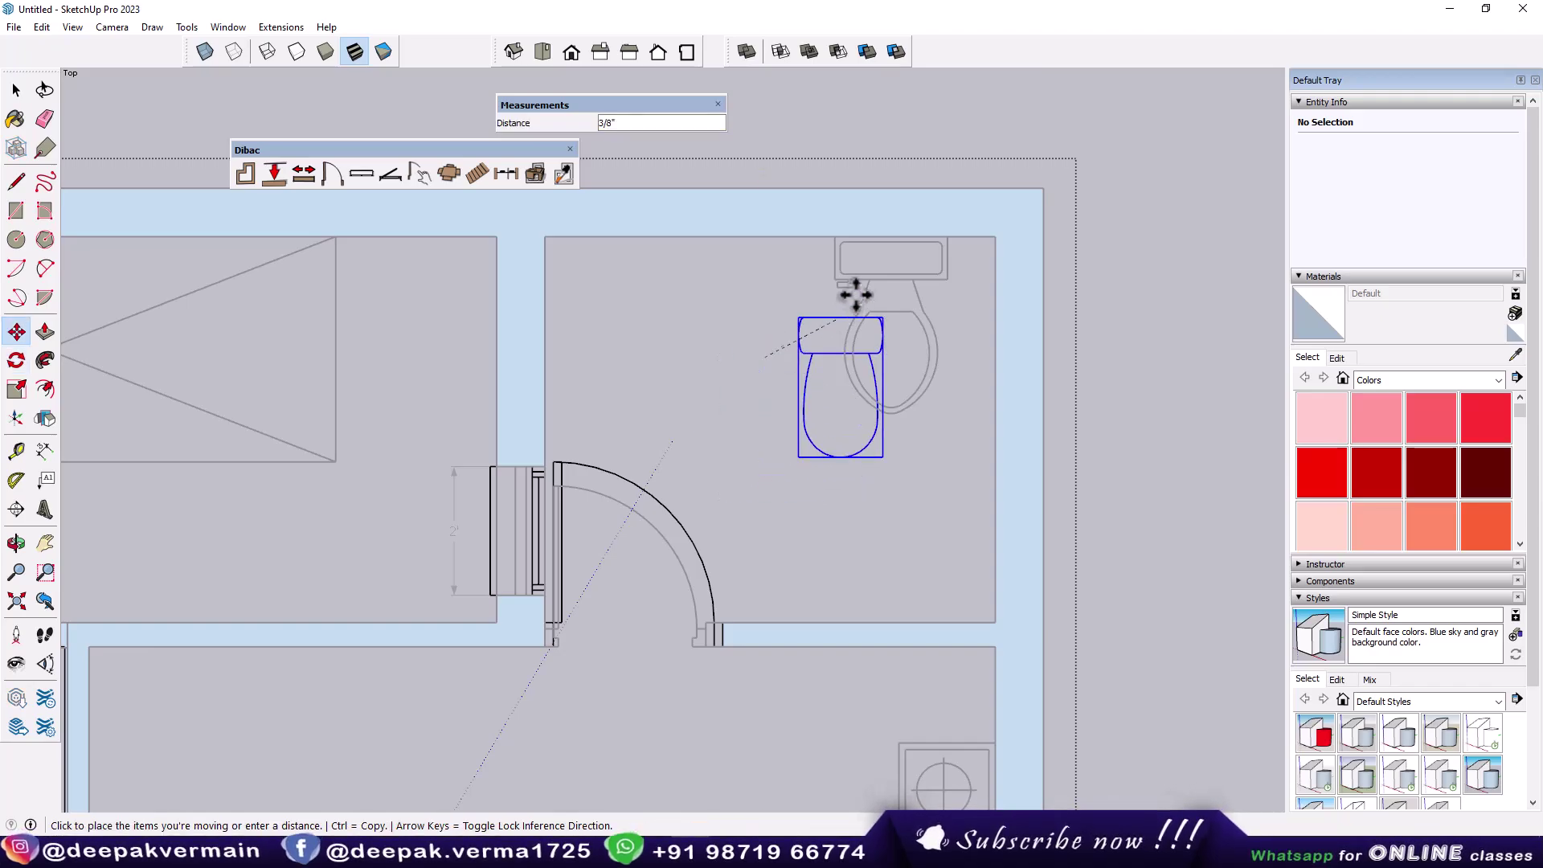
left_click(889, 234)
Bring the small left bathroom into view and insert the Roca Victoria bidet
scroll(906, 415, "down", 2)
scroll(905, 416, "down", 2)
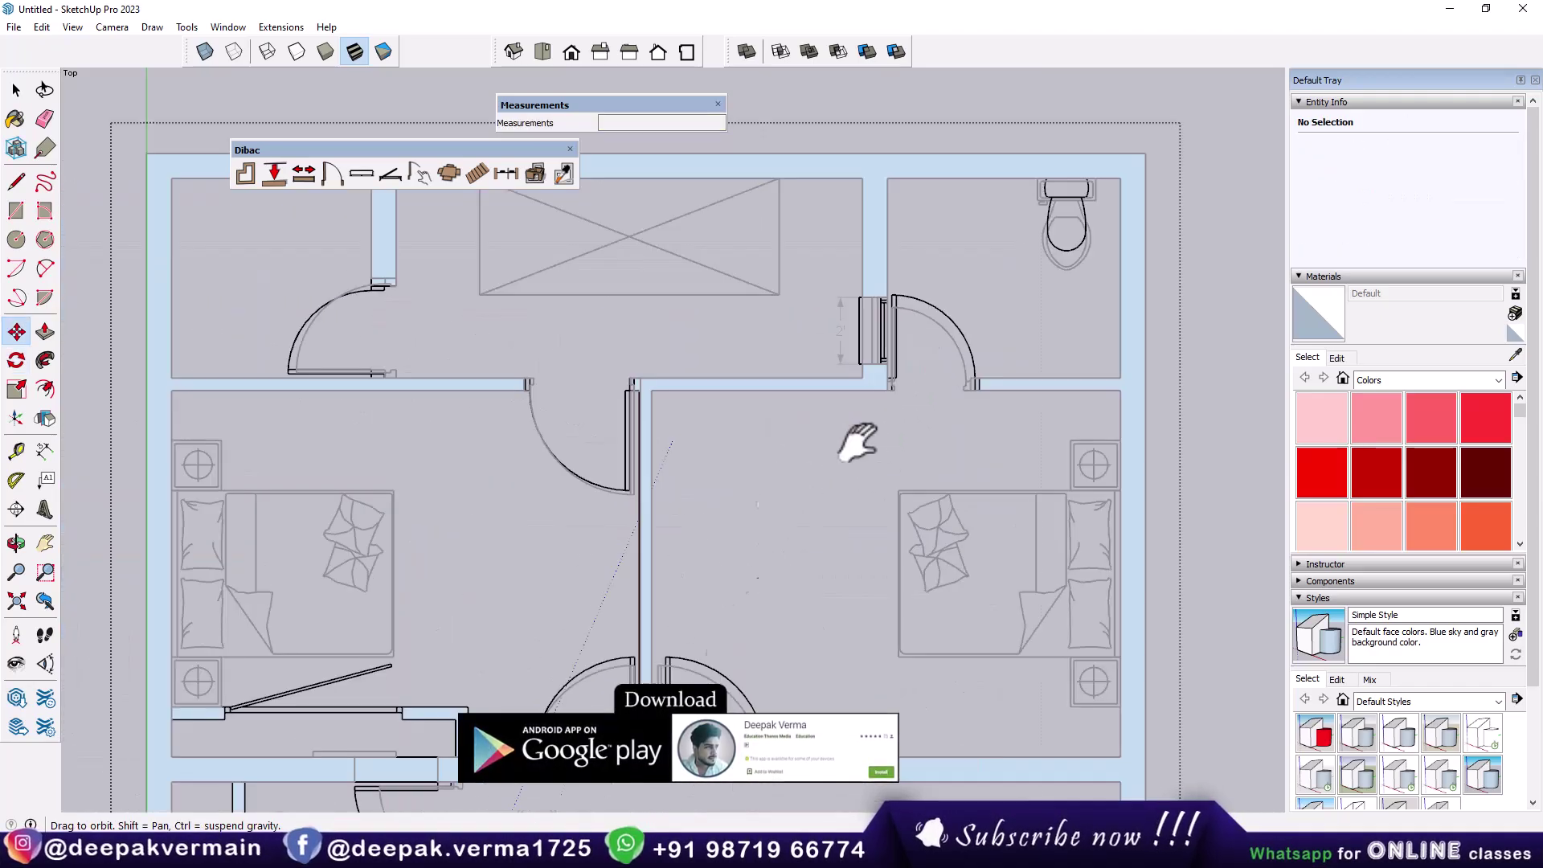
middle_click_drag(854, 441, 1234, 148, "shift")
scroll(747, 630, "up", 2)
scroll(764, 579, "up", 2)
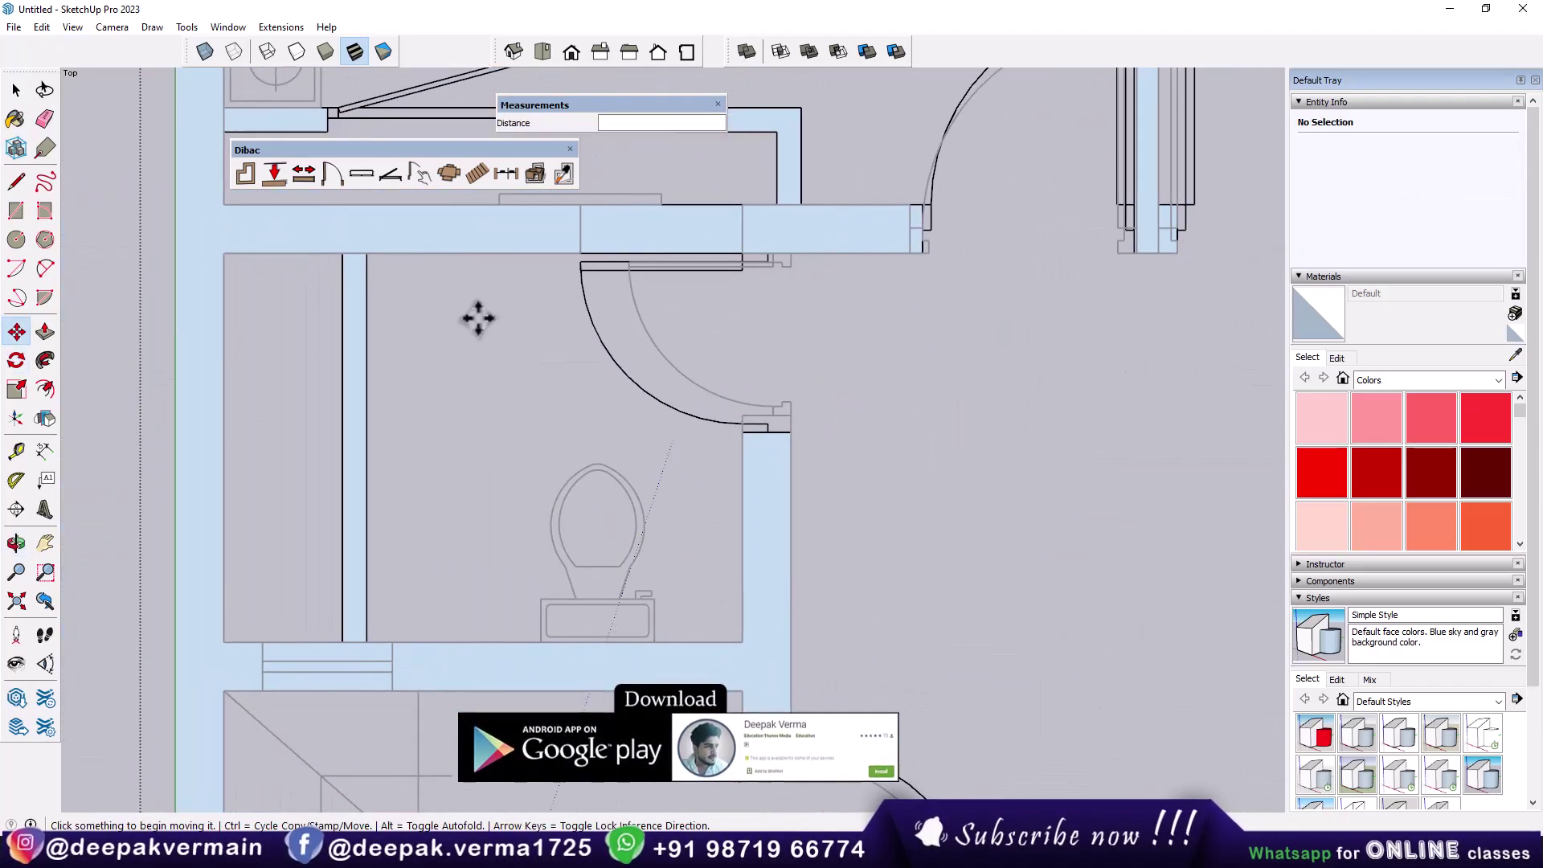
left_click(449, 173)
left_click(778, 482)
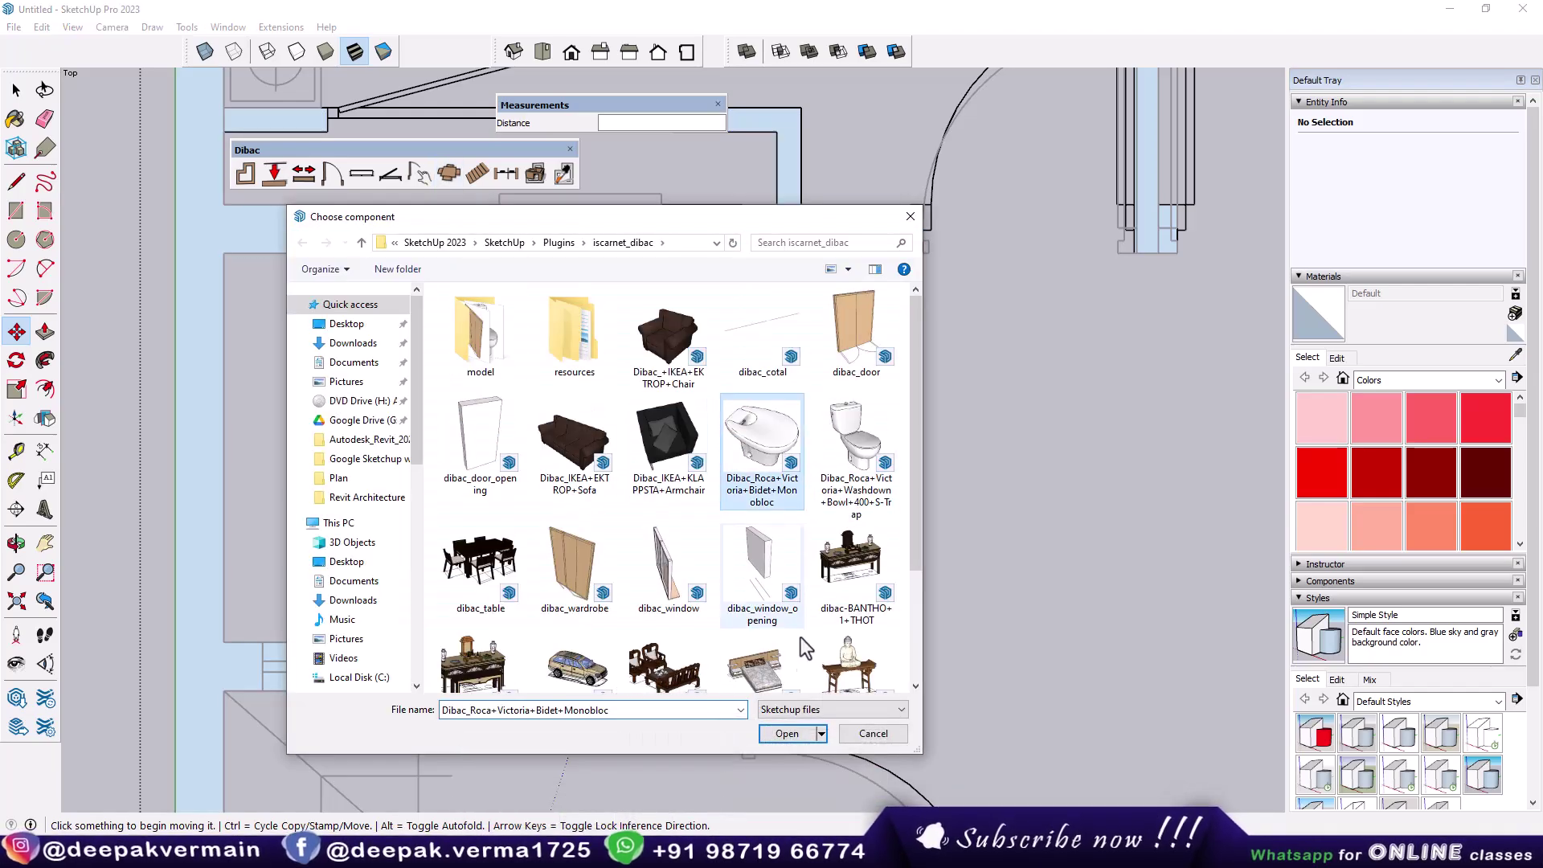
left_click(787, 733)
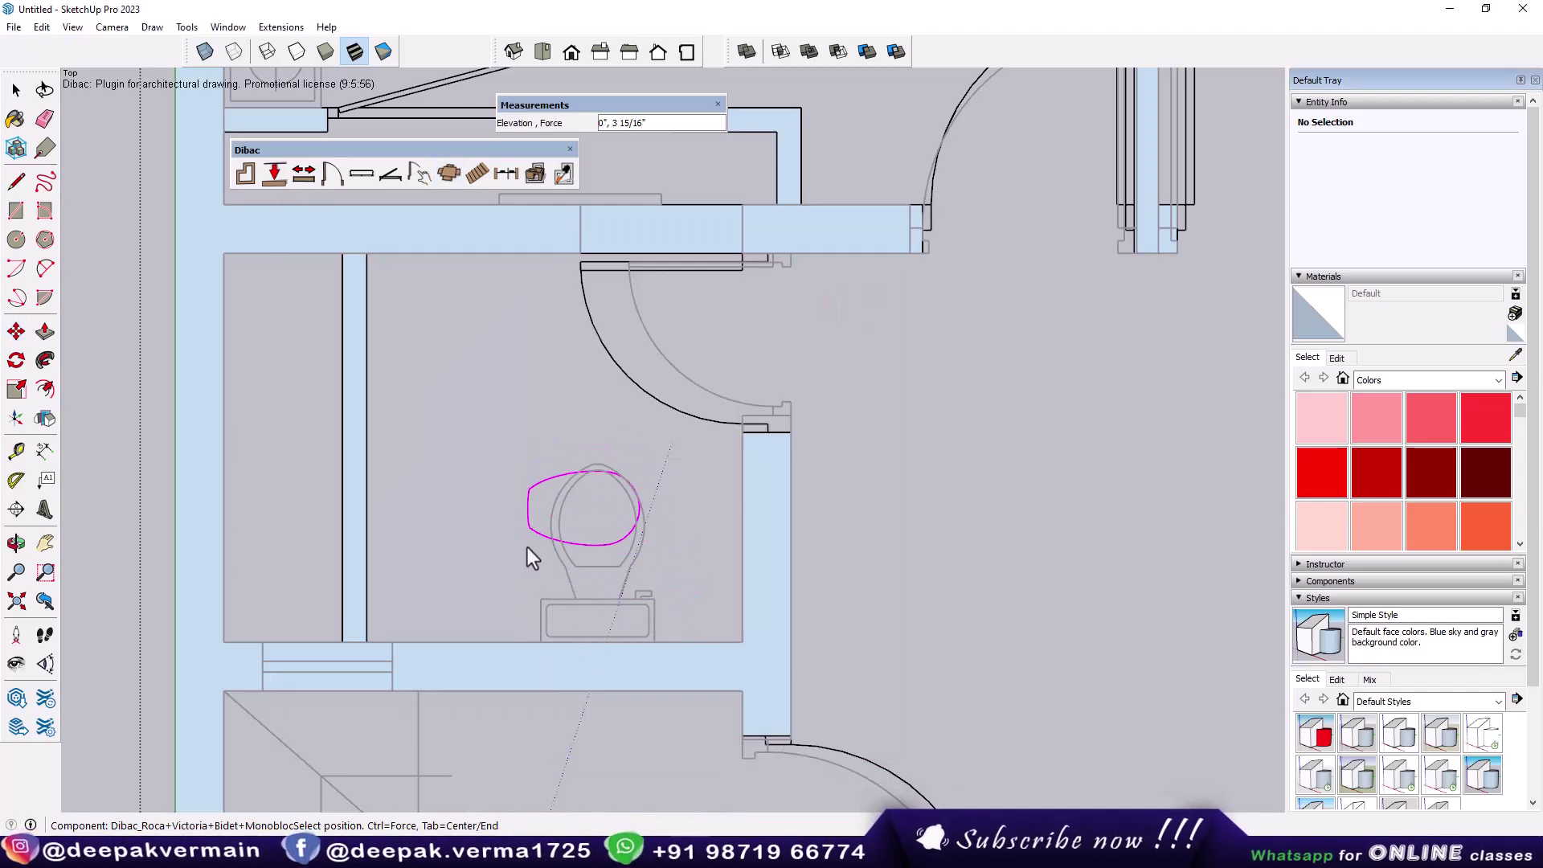
Rotate the bidet 90° and move it against the bathroom's lower wall
left_click(16, 359)
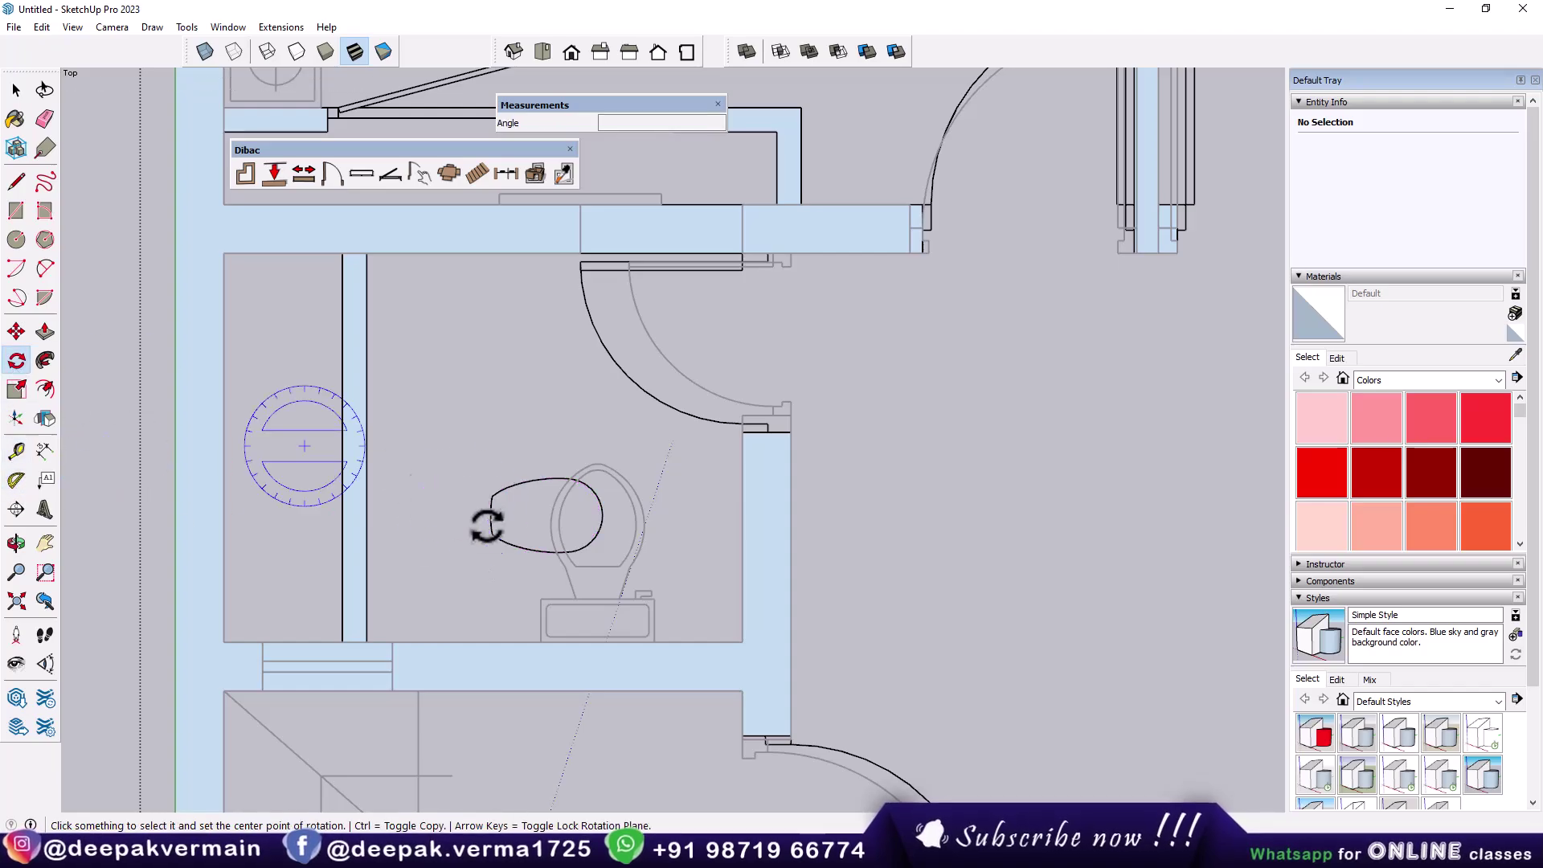
left_click(490, 521)
left_click(518, 535)
left_click(538, 374)
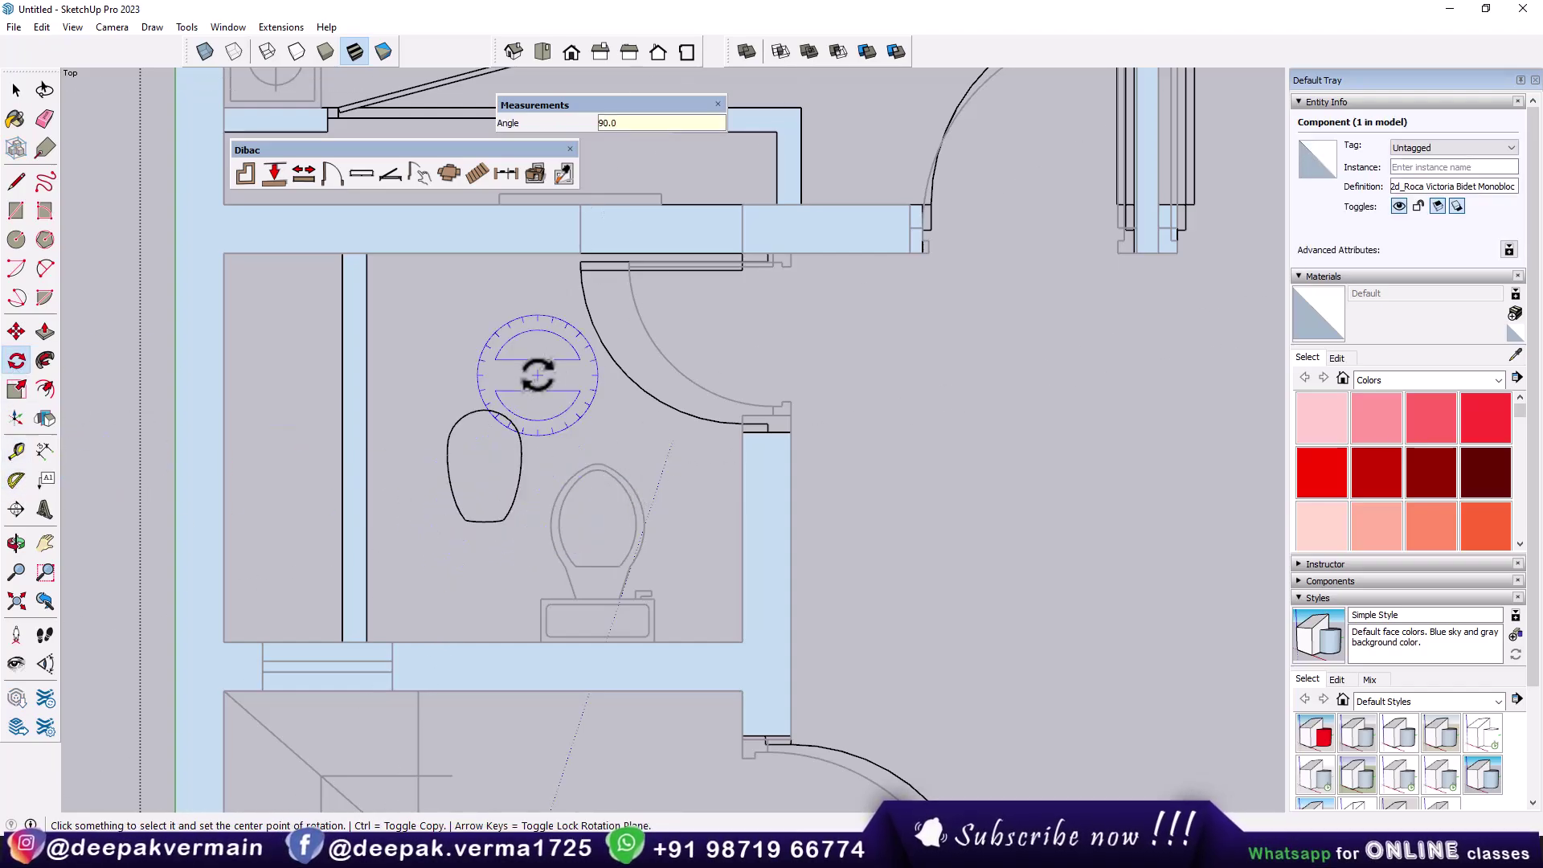
key("m")
left_click(483, 521)
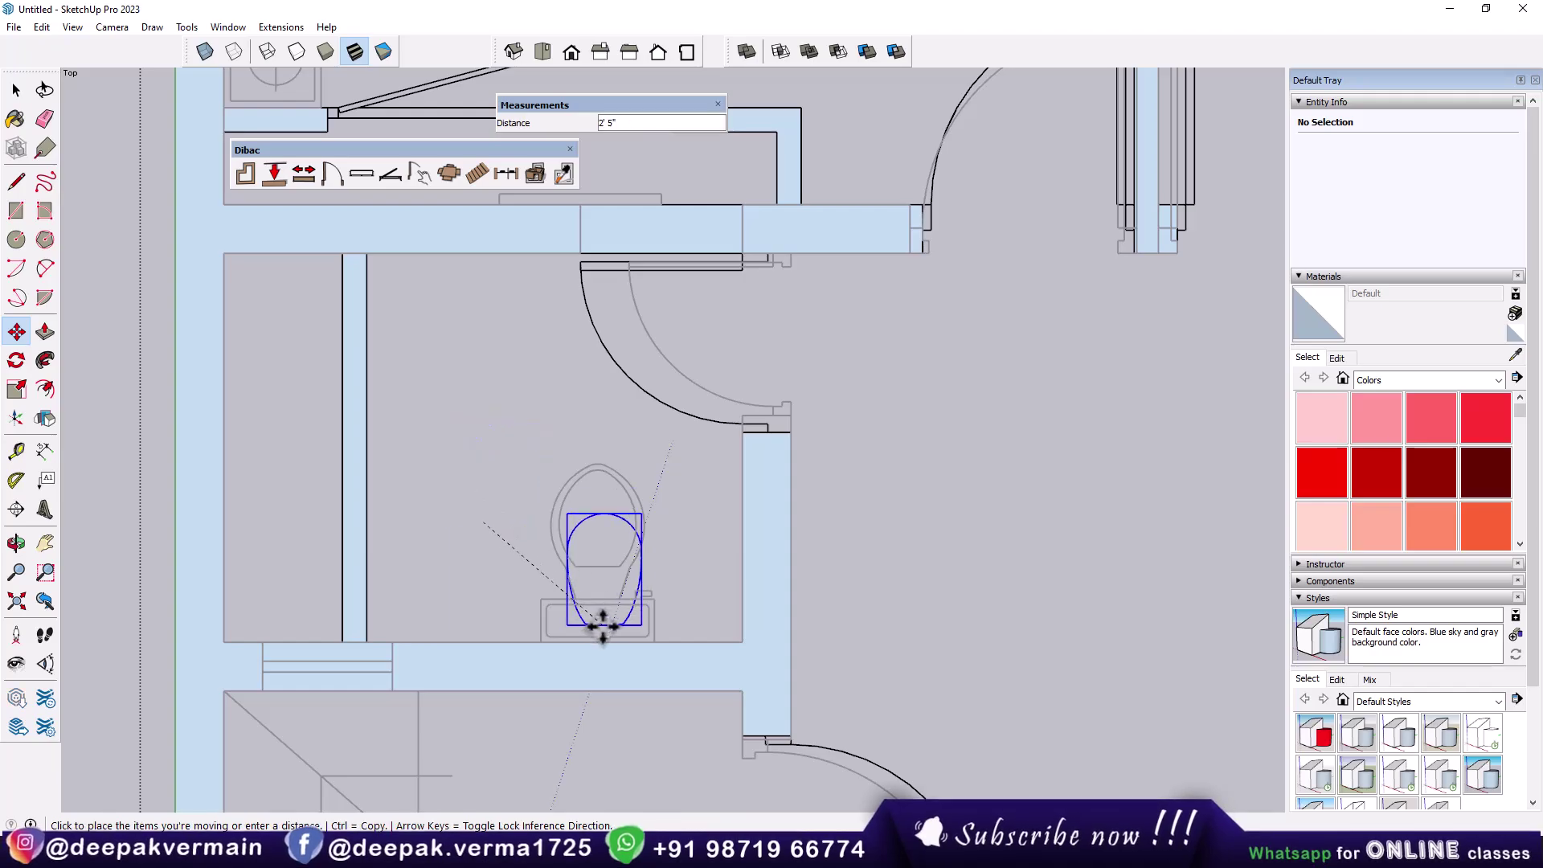
left_click(594, 635)
scroll(593, 635, "down", 3)
scroll(624, 490, "down", 2)
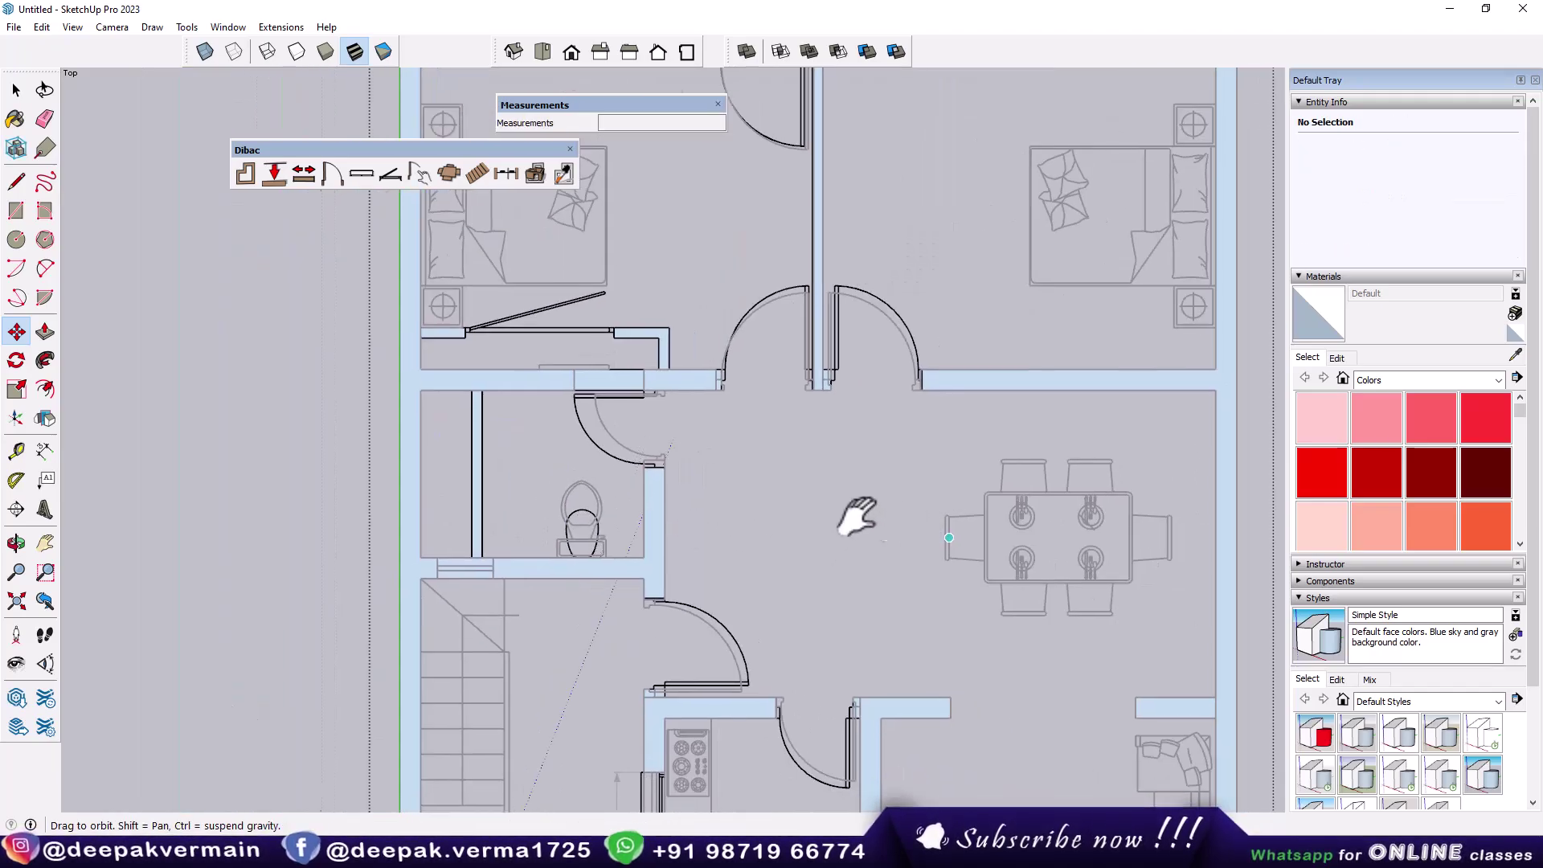
Place the dibac_table dining set over the drawn dining table
left_click(448, 172)
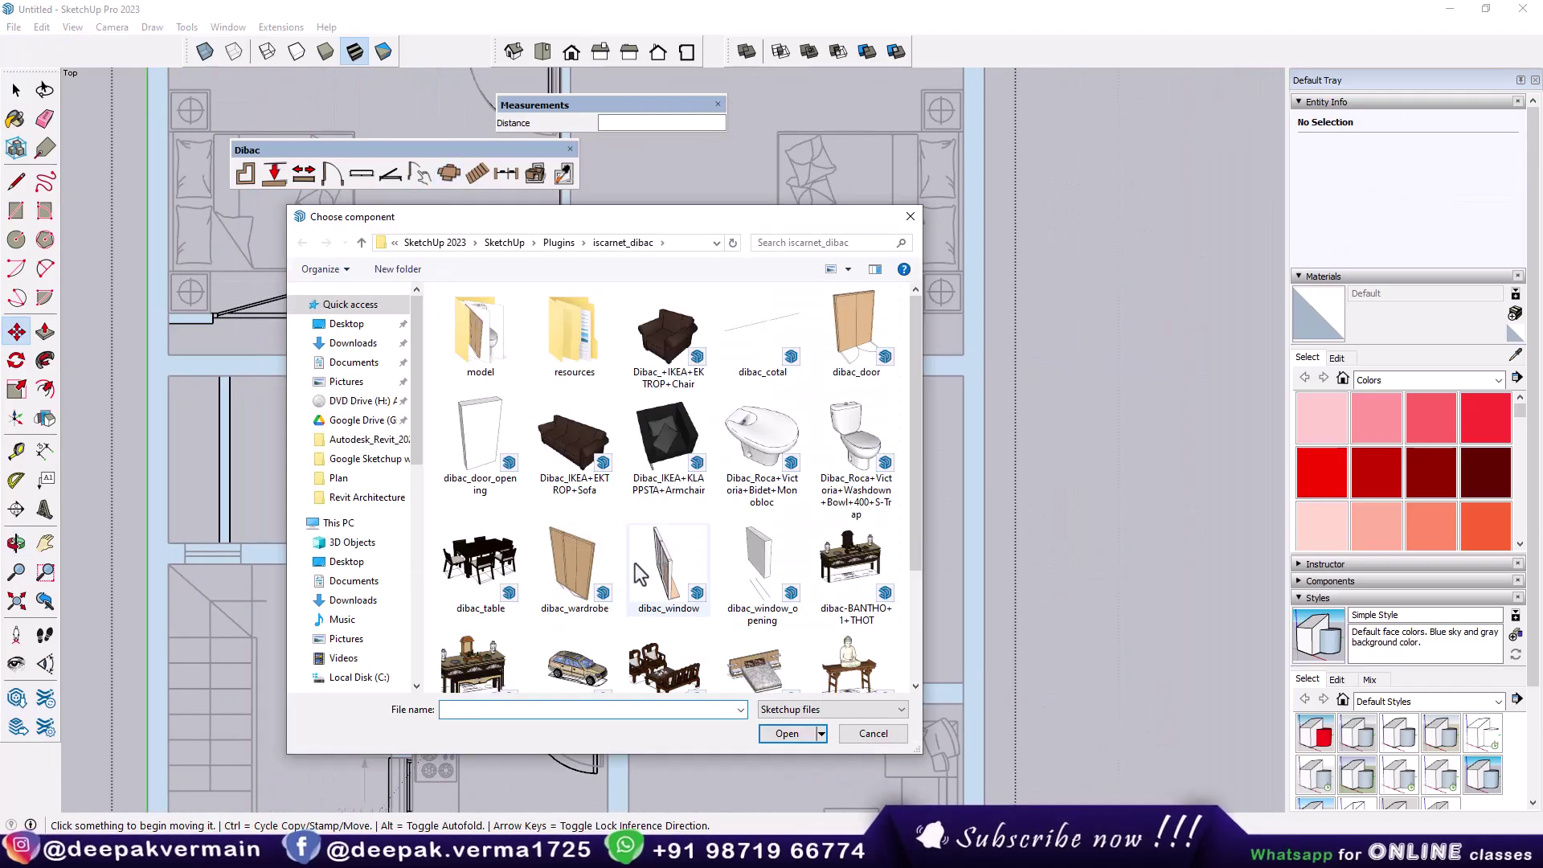
left_click(481, 566)
left_click(787, 733)
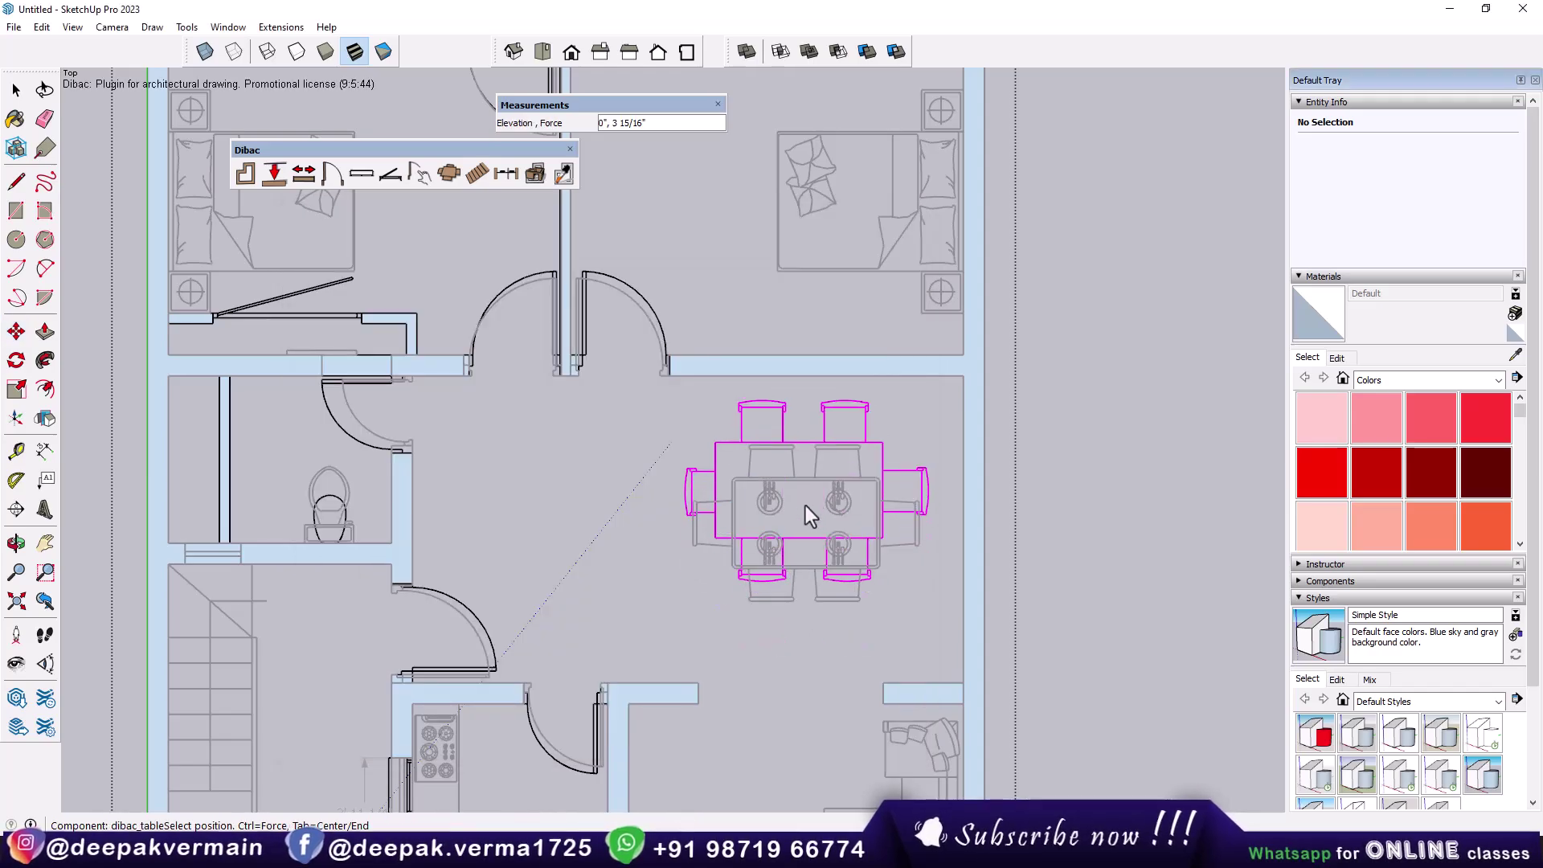
left_click(805, 530)
scroll(806, 532, "down", 2)
middle_click_drag(828, 442, 811, 538, "shift")
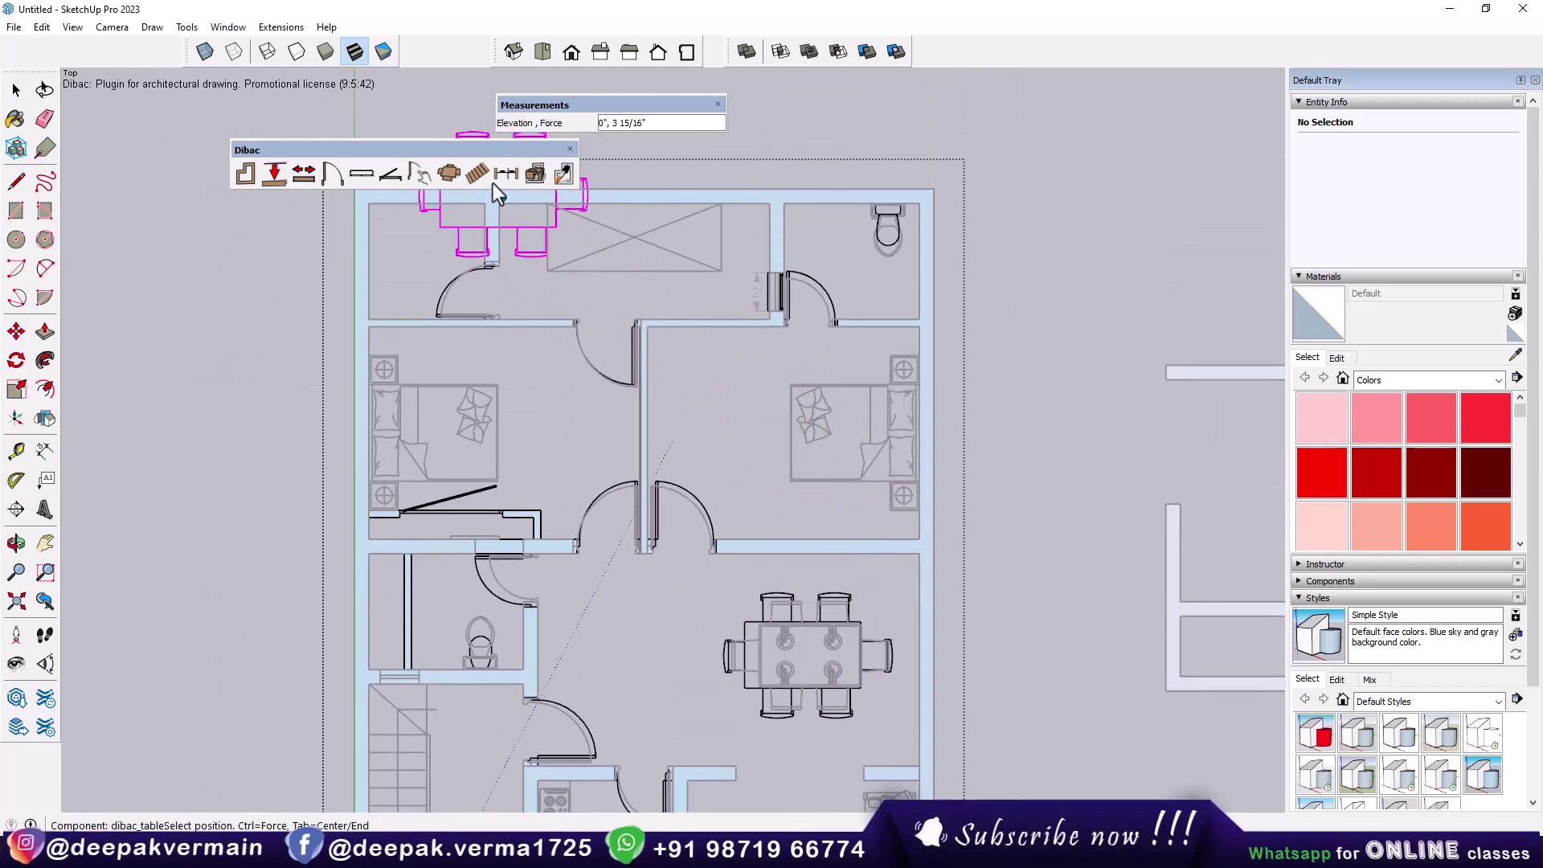
Insert the dibac-GIUONG+DOI+1a bed over the drawn bed in the right bedroom
left_click(448, 172)
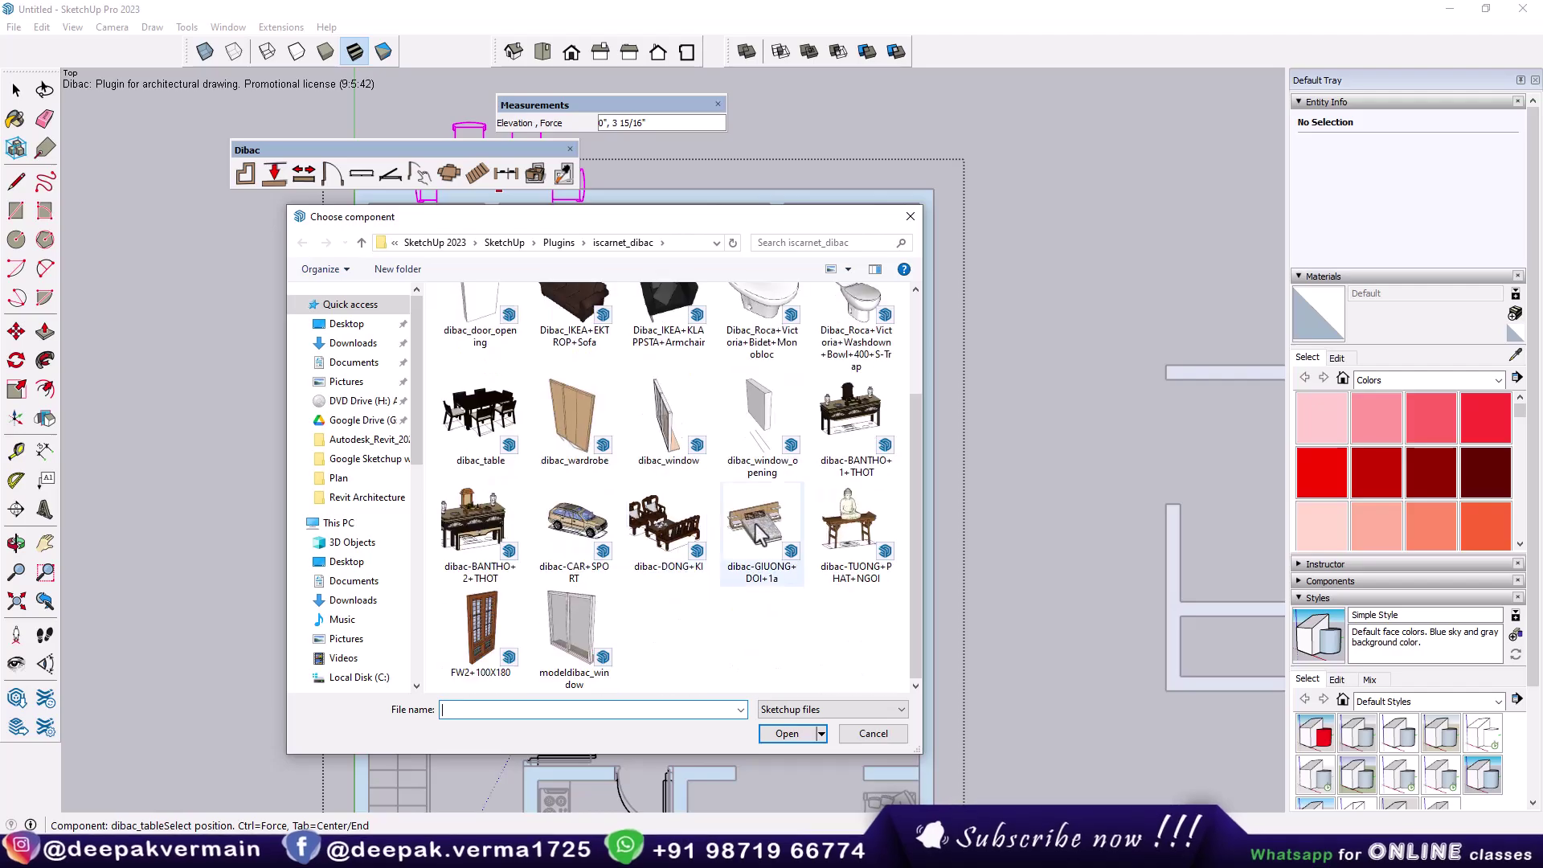
left_click(759, 535)
left_click(807, 733)
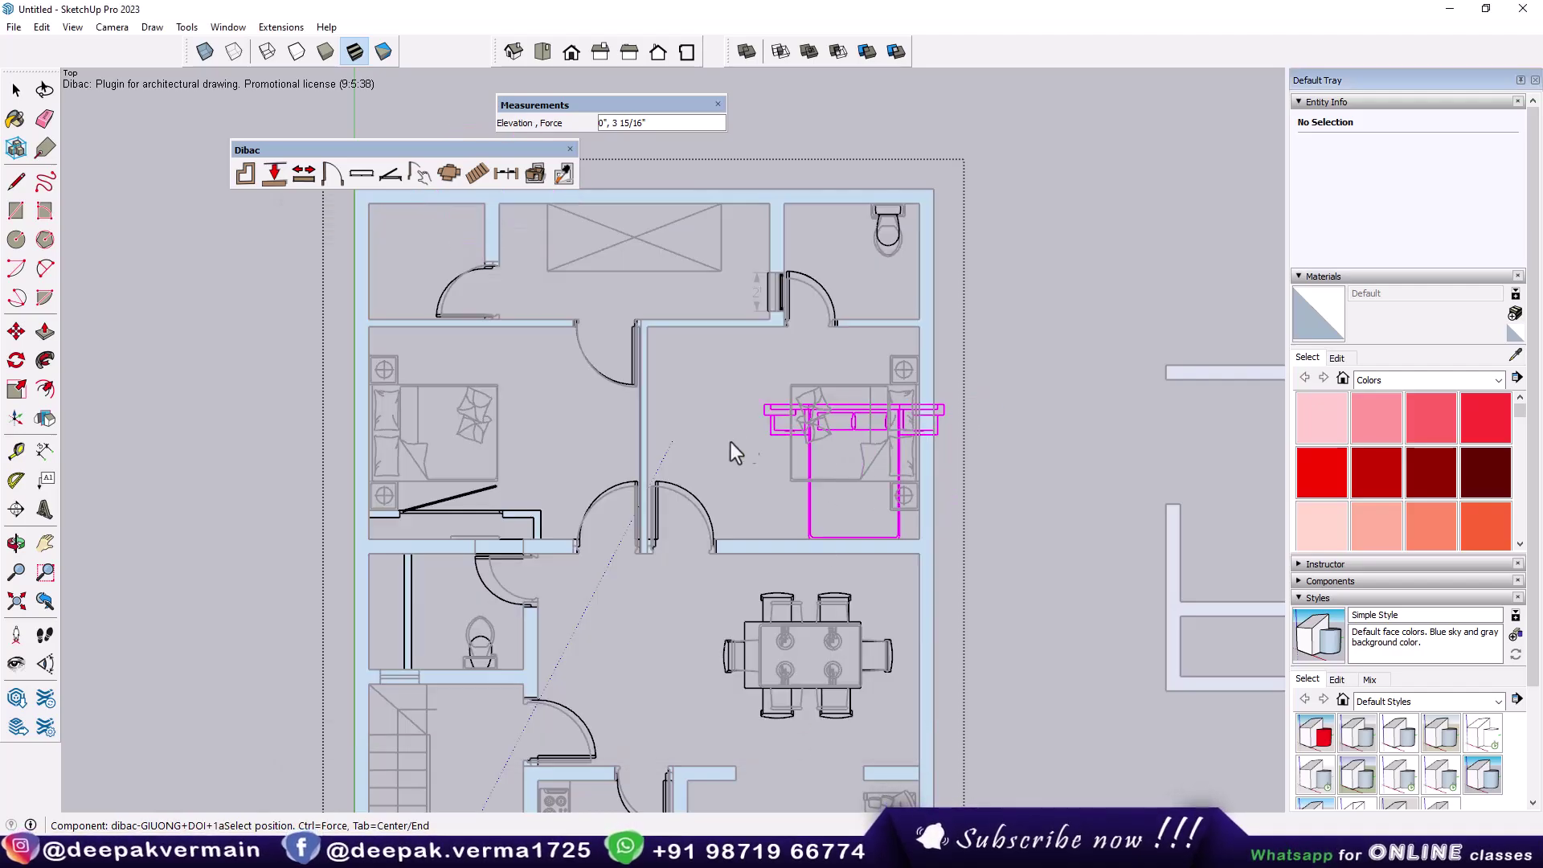
scroll(730, 442, "up", 3)
left_click(718, 391)
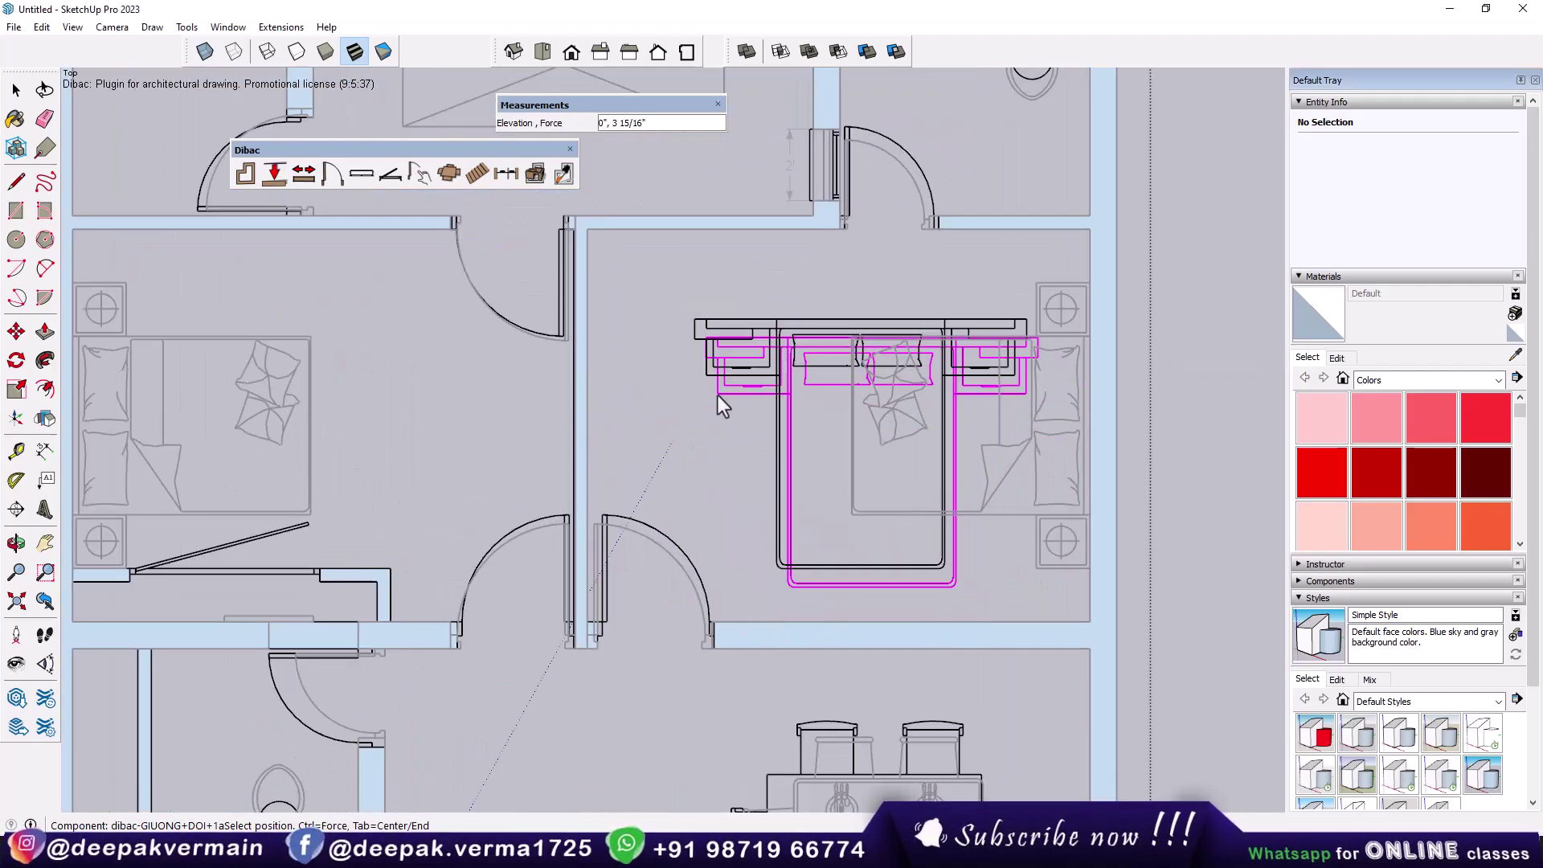
left_click(782, 328)
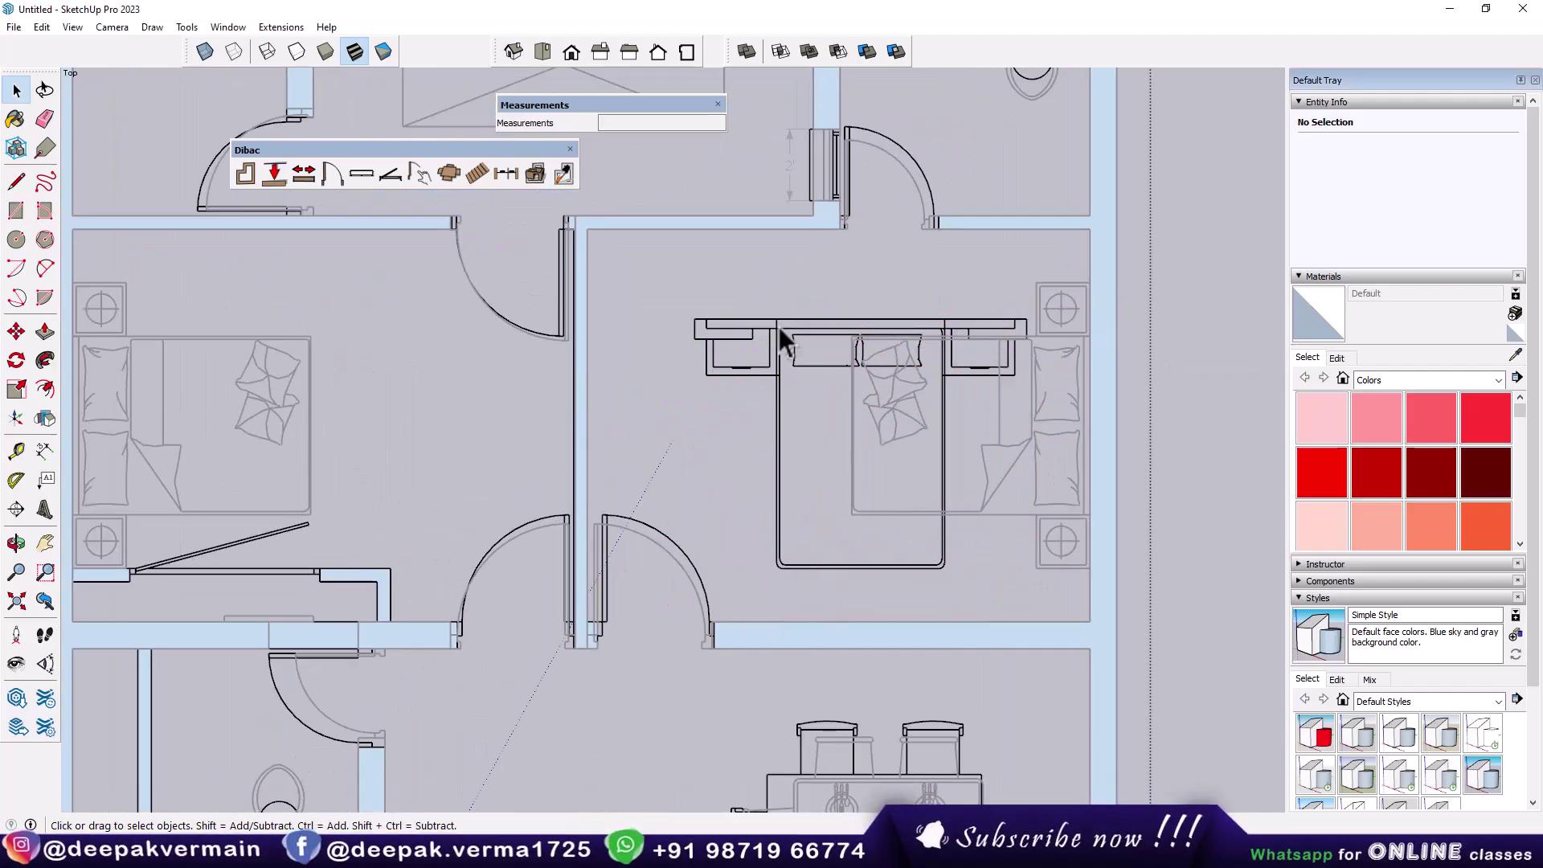
Rotate the bed 90° and move it against the right bedroom wall
left_click(16, 364)
left_click(860, 319)
left_click(924, 319)
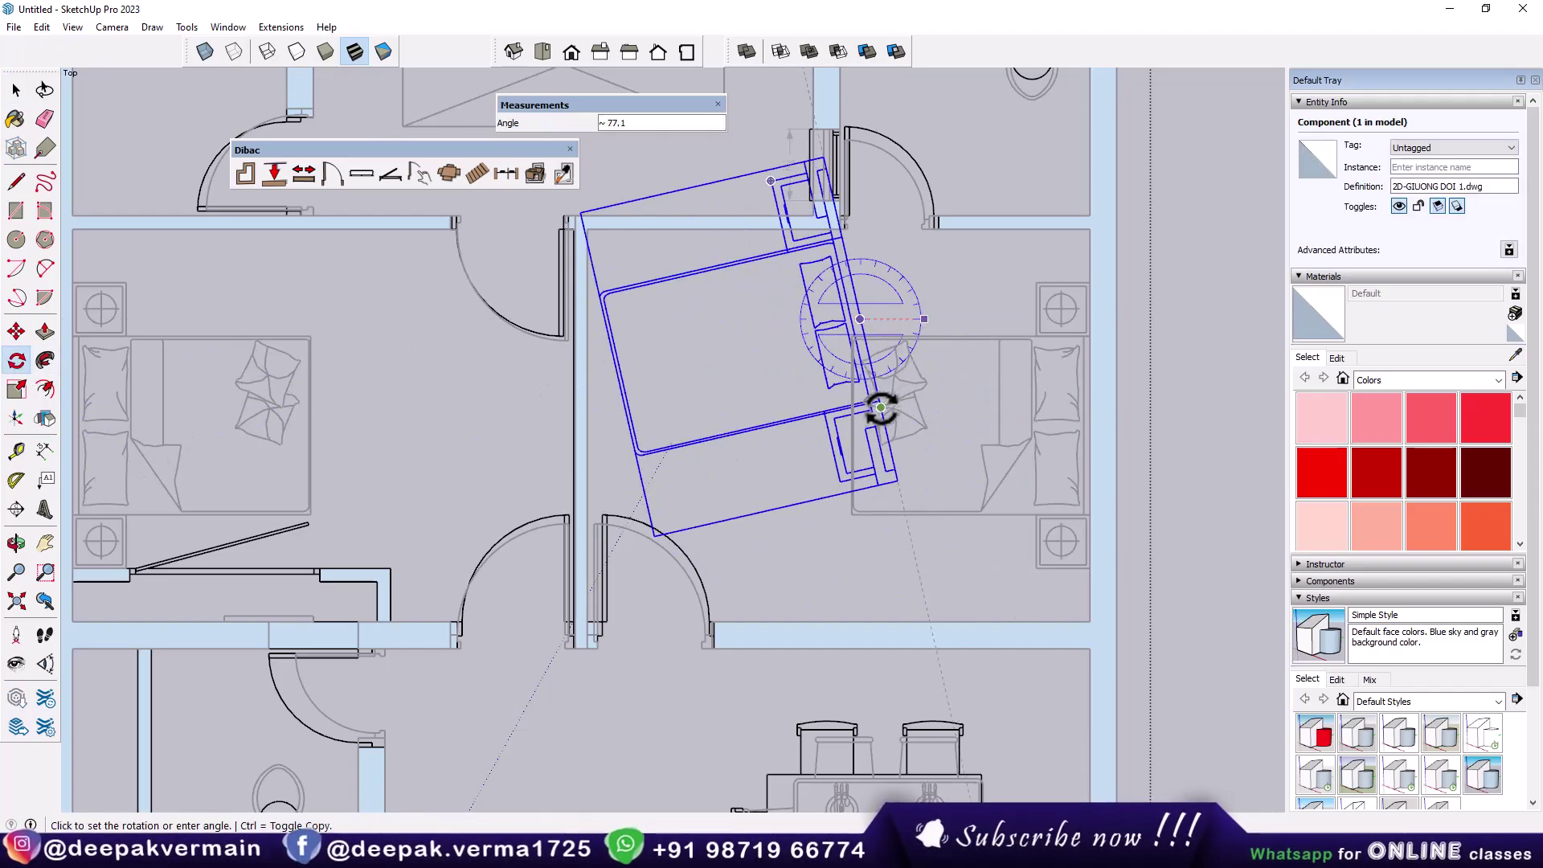
left_click(878, 407)
key("m")
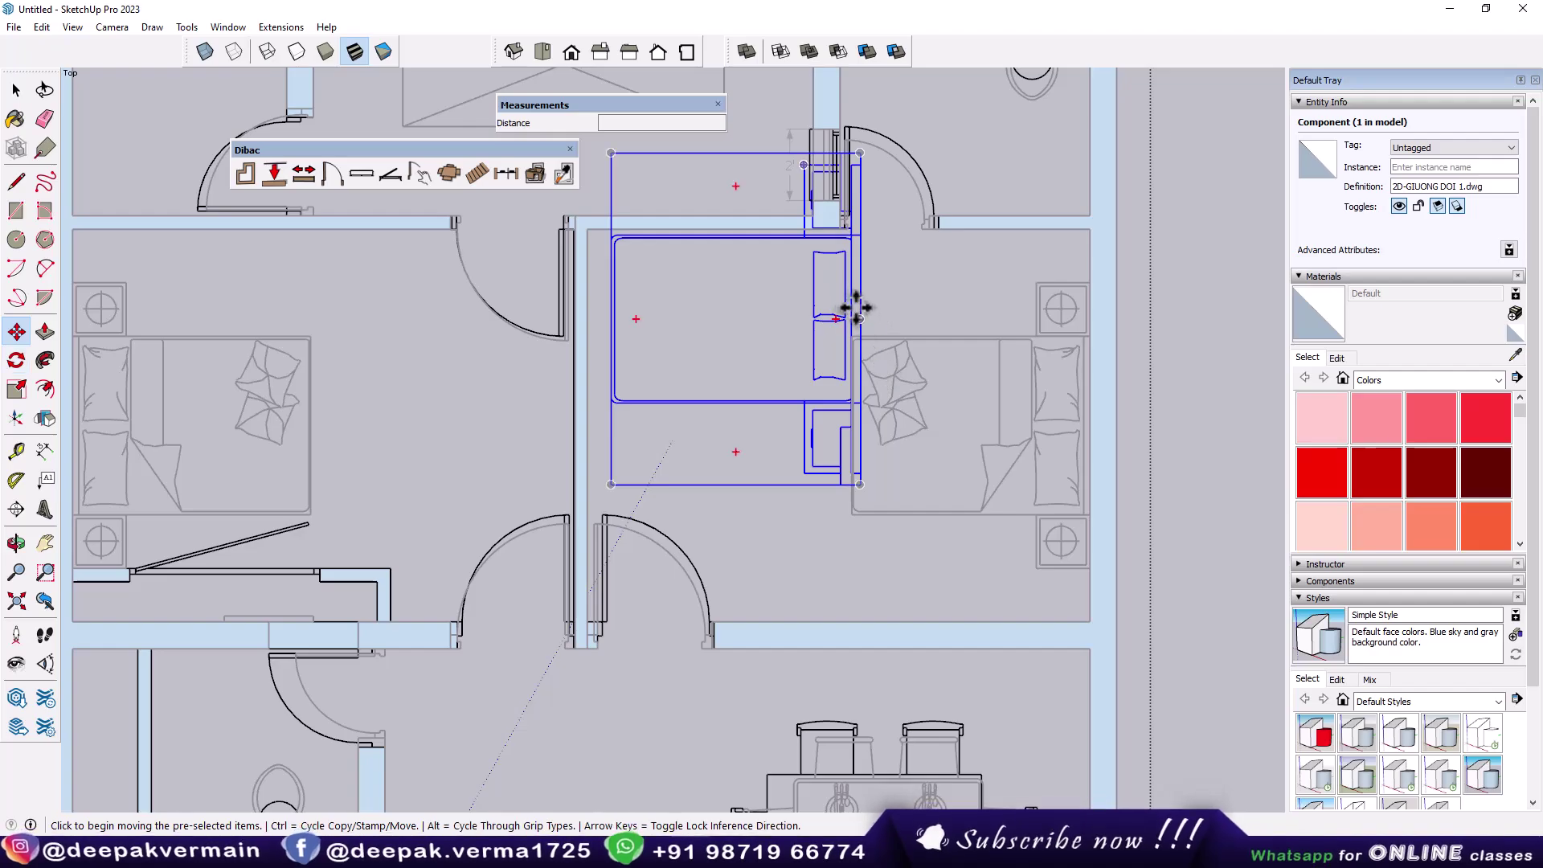
left_click(864, 313)
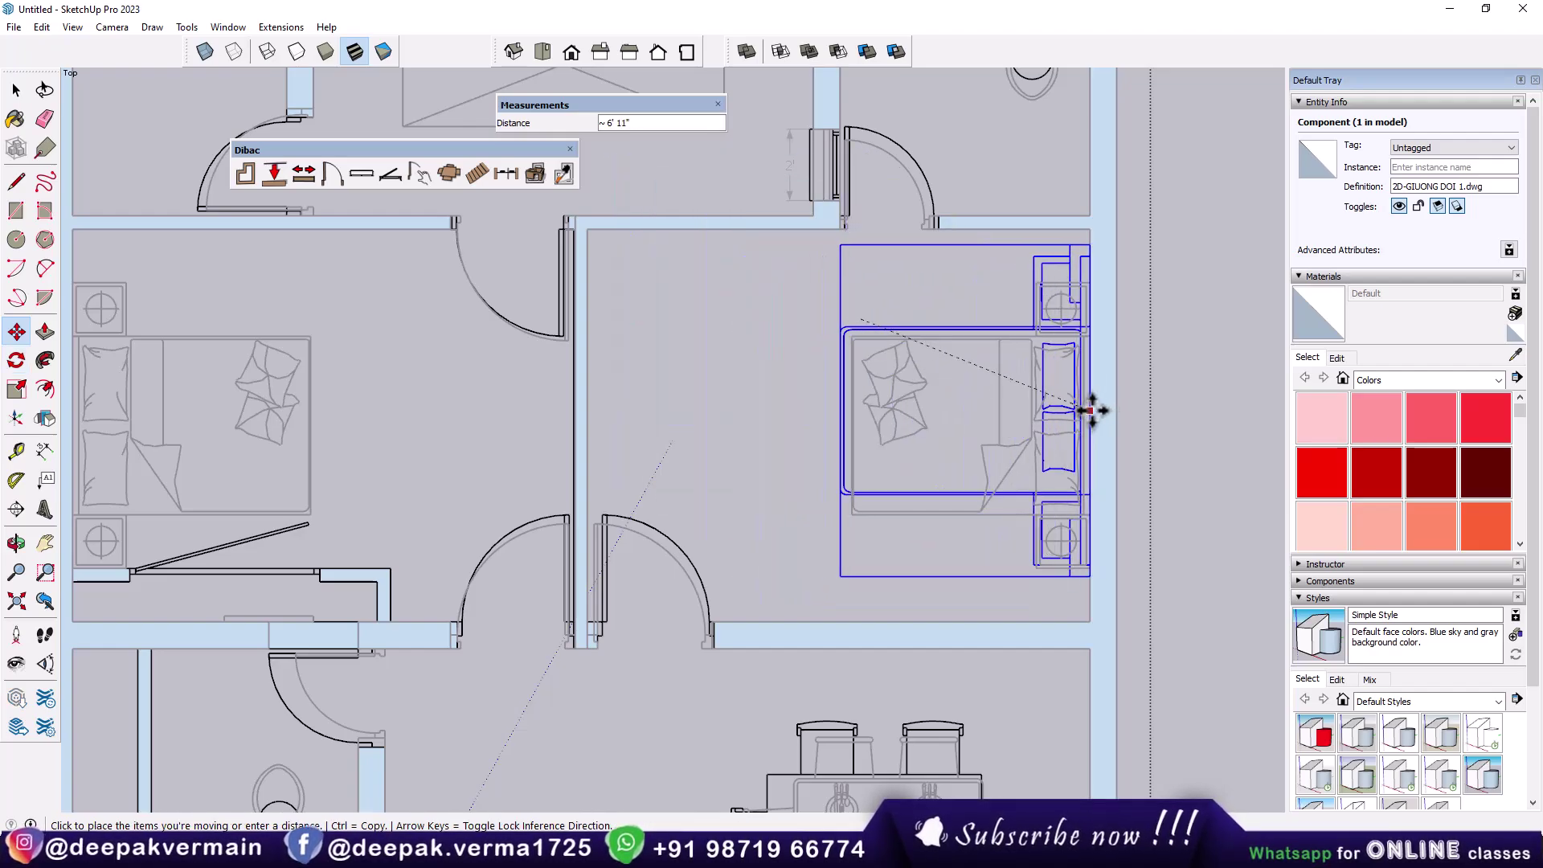
left_click(1095, 407)
scroll(968, 520, "down", 1)
scroll(968, 521, "down", 1)
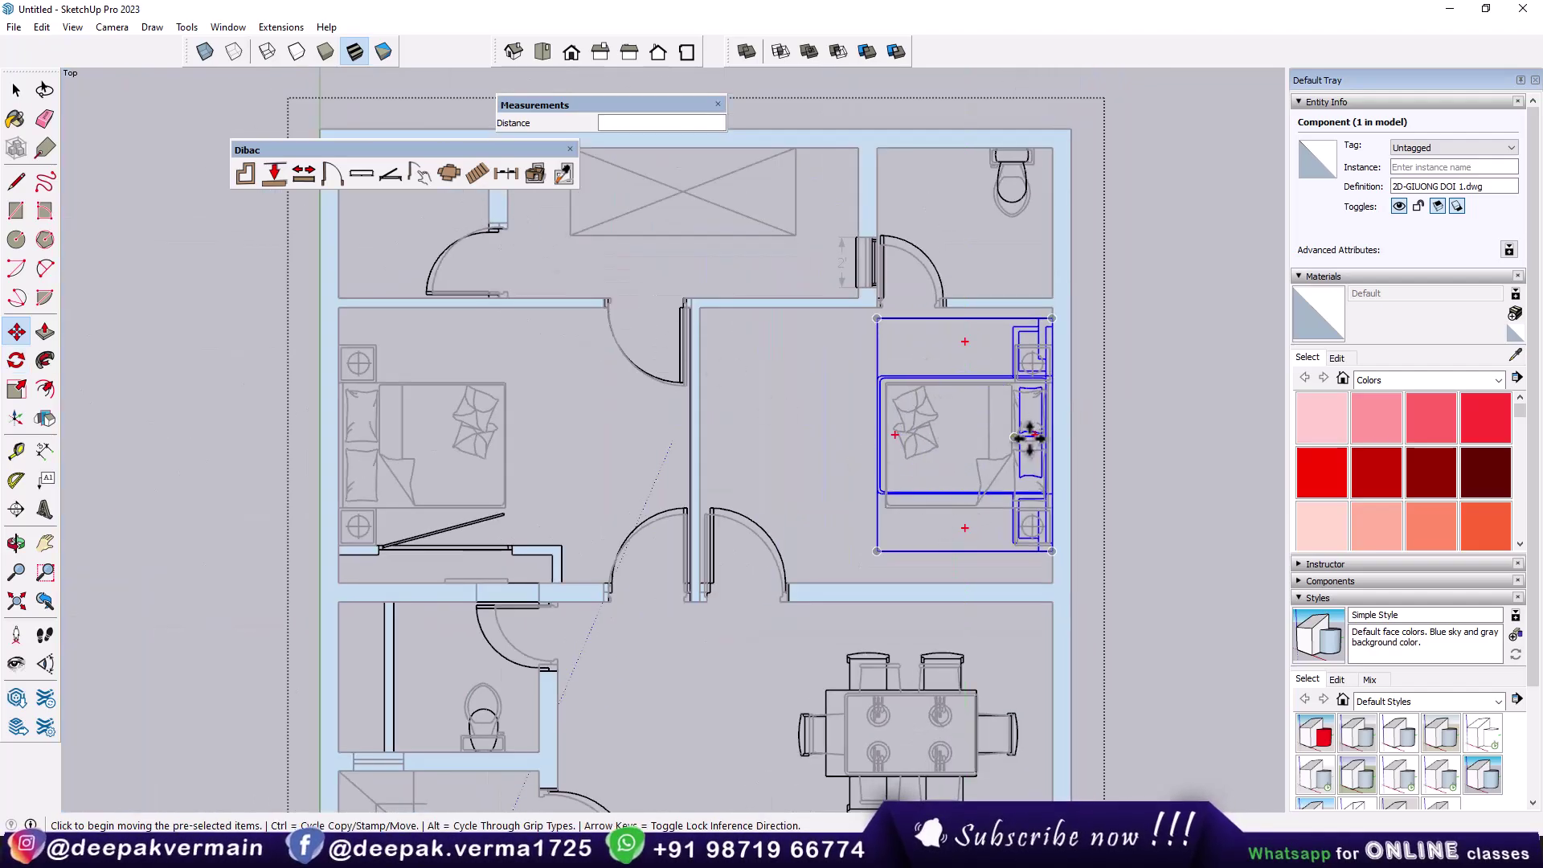
Copy the bed toward the left bedroom and turn the copy 180°
key("ctrl")
left_click(1052, 444)
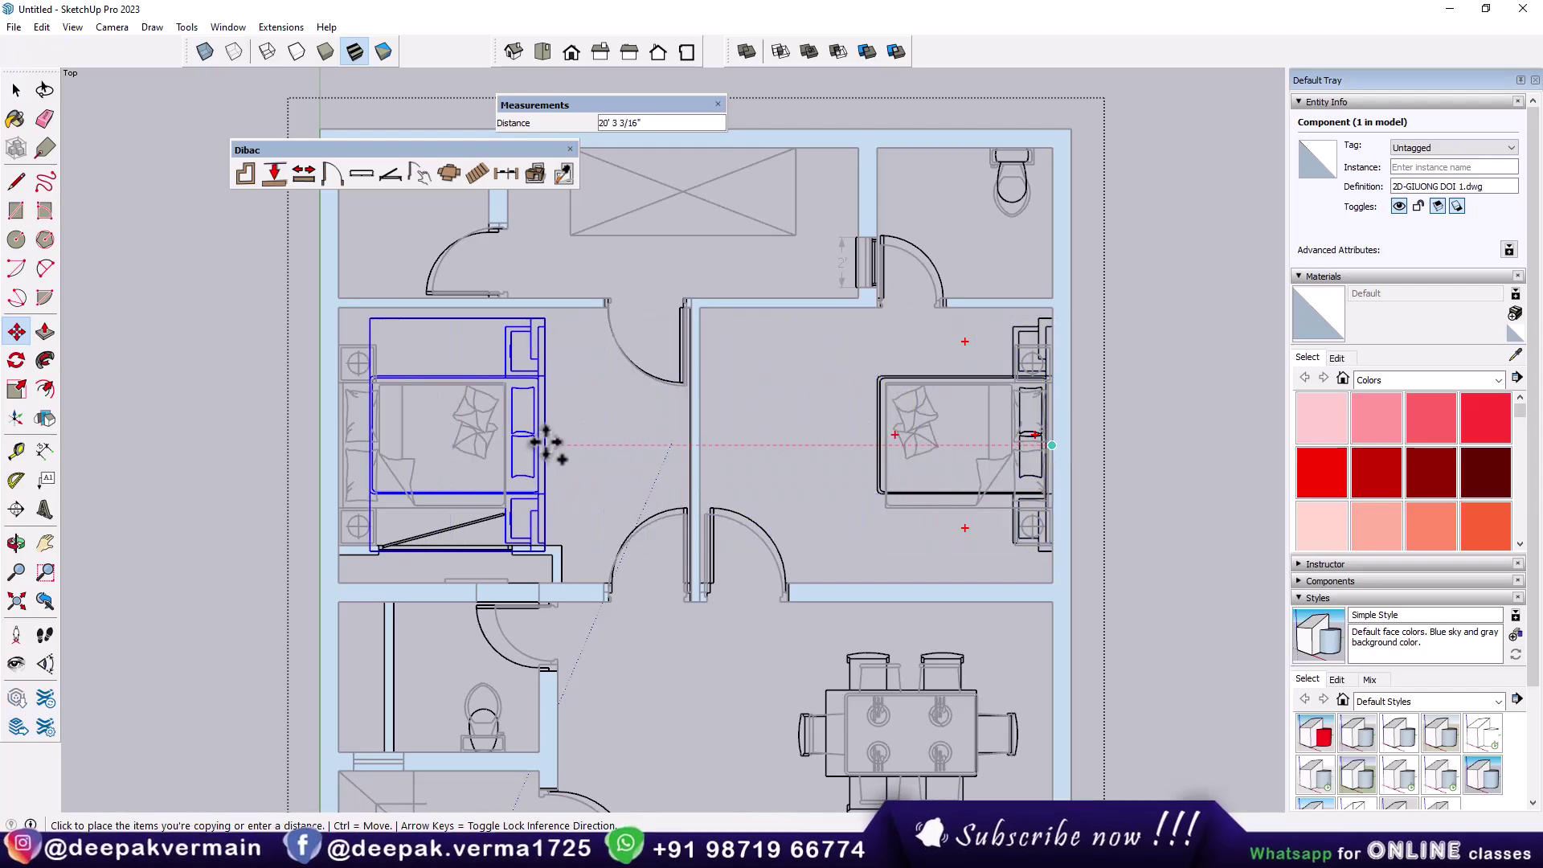
left_click(16, 360)
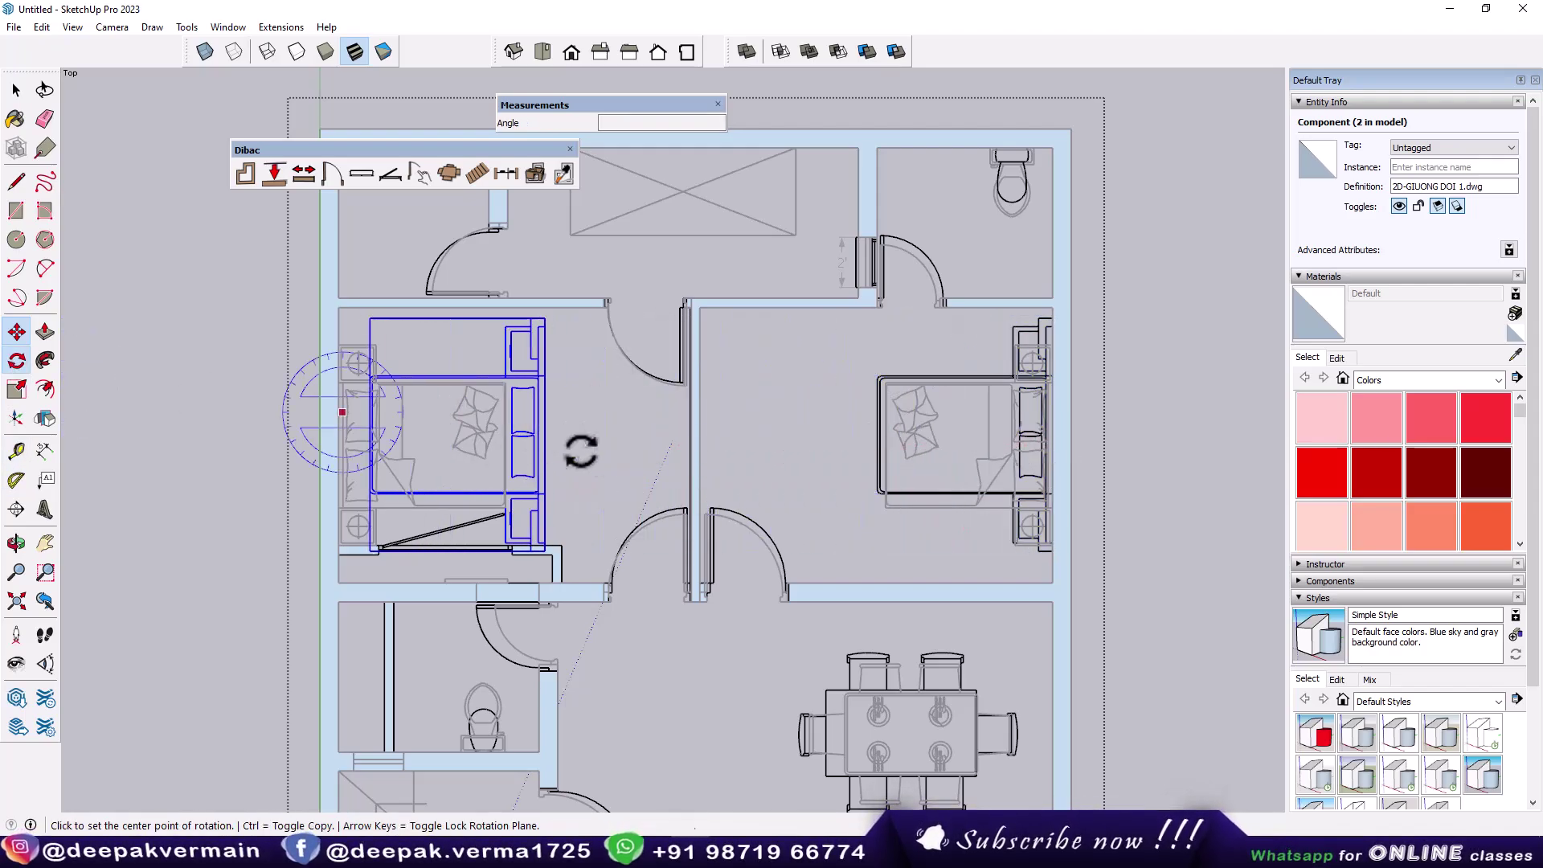
left_click(545, 434)
left_click(594, 435)
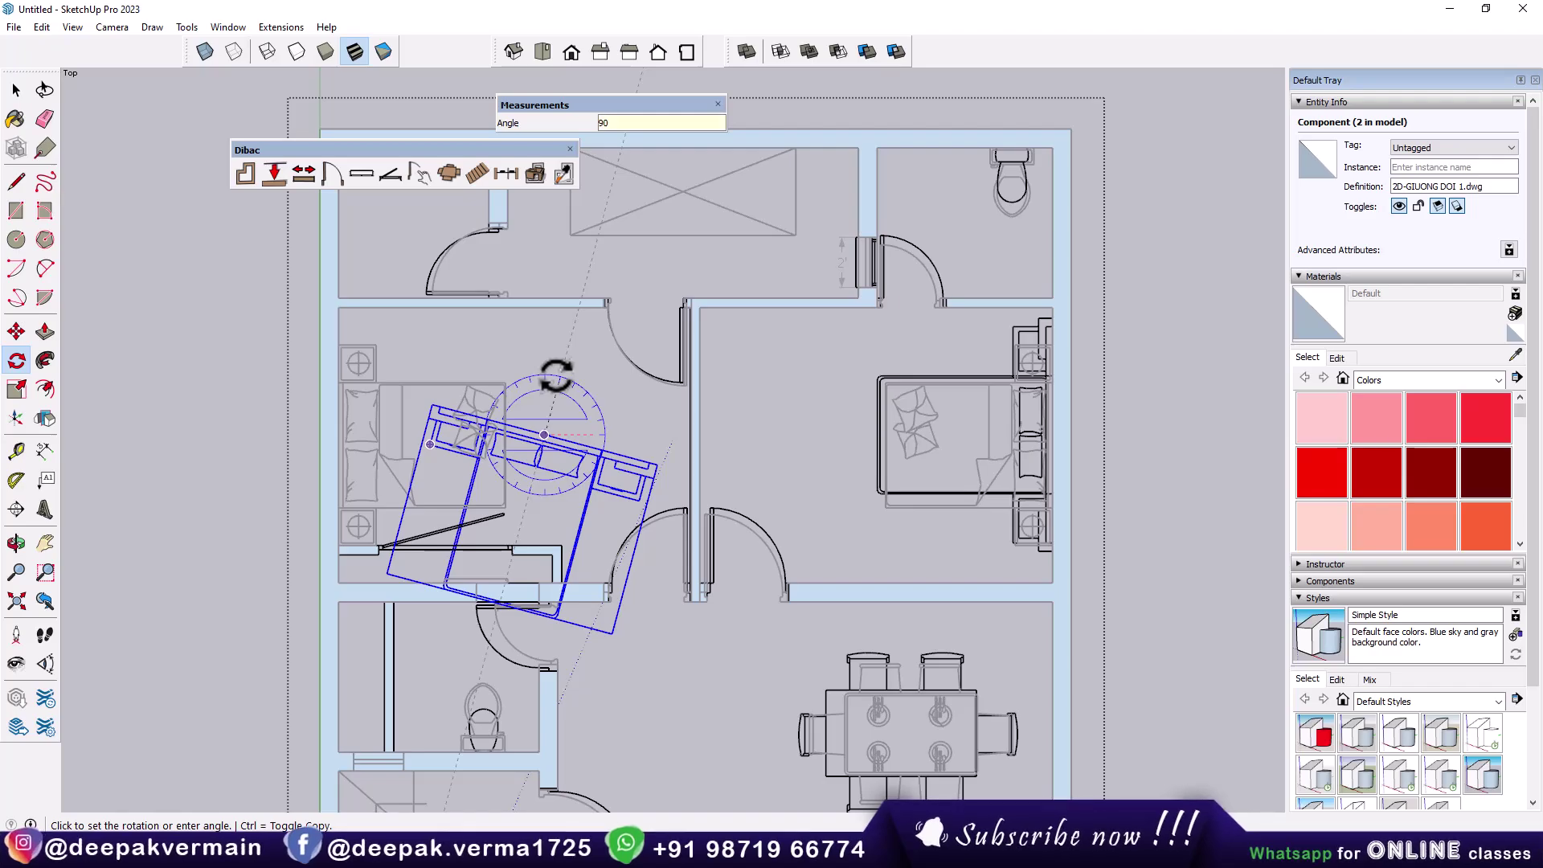
key("Return")
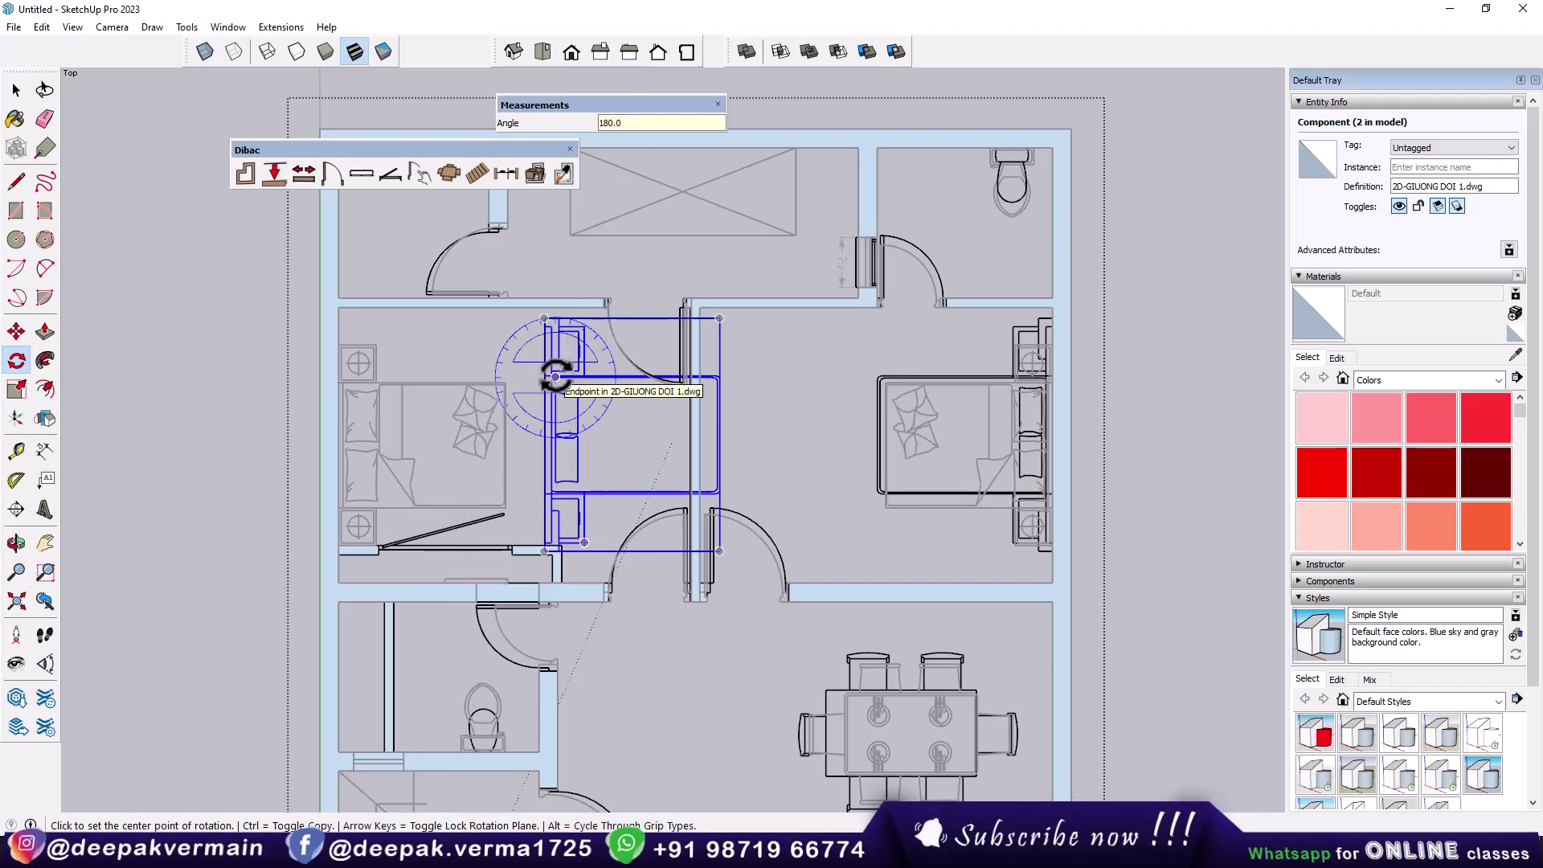
Move the bed copy against the left bedroom's outer wall
key("m")
left_click(544, 435)
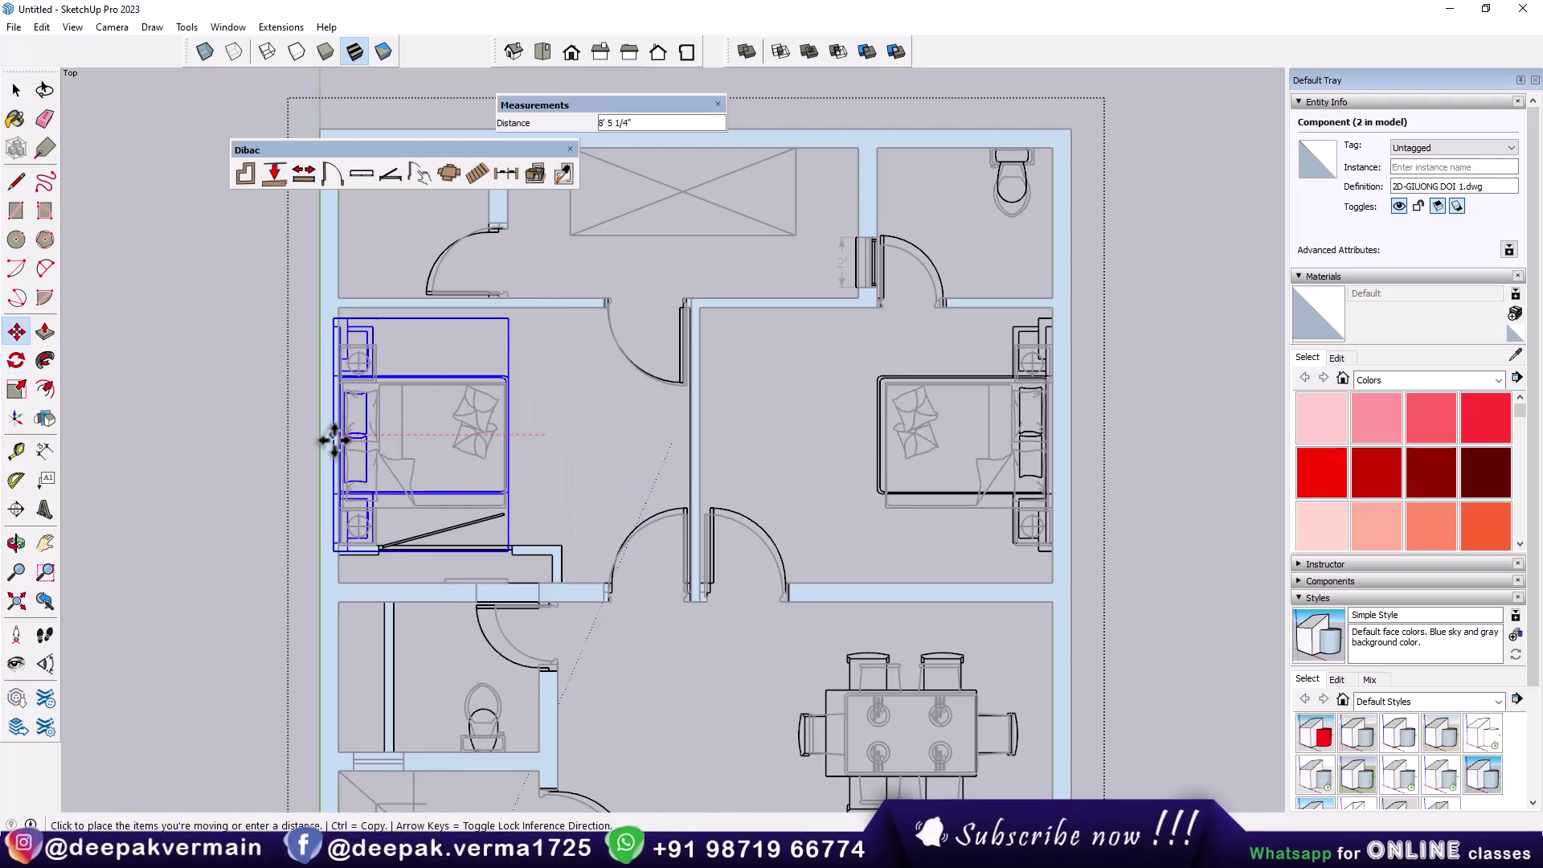
left_click(342, 441)
scroll(634, 428, "down", 2)
scroll(635, 428, "down", 1)
scroll(781, 462, "down", 1)
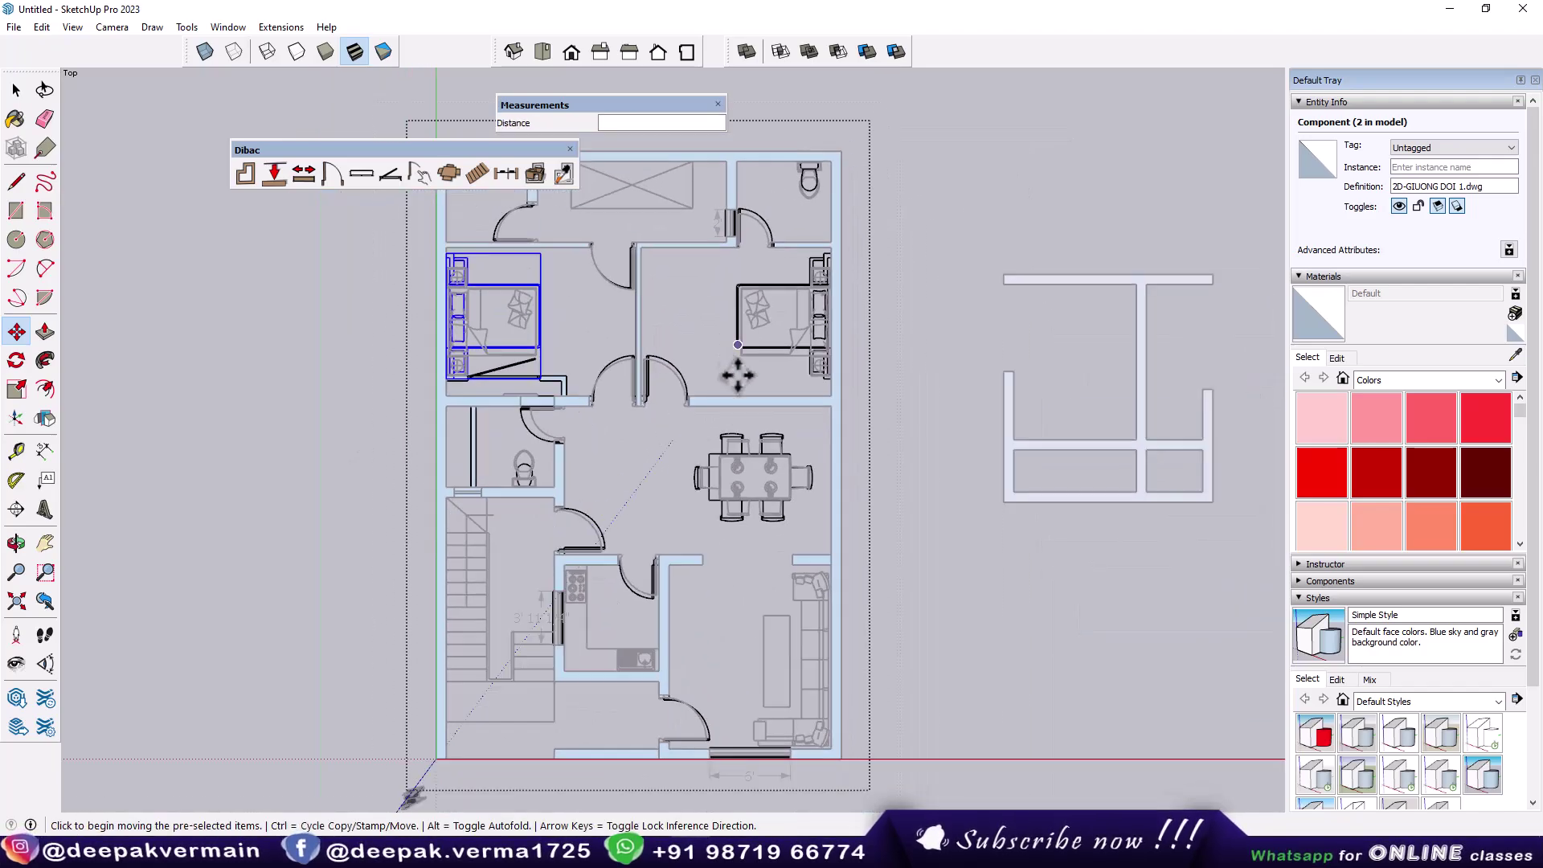
scroll(573, 649, "up", 1)
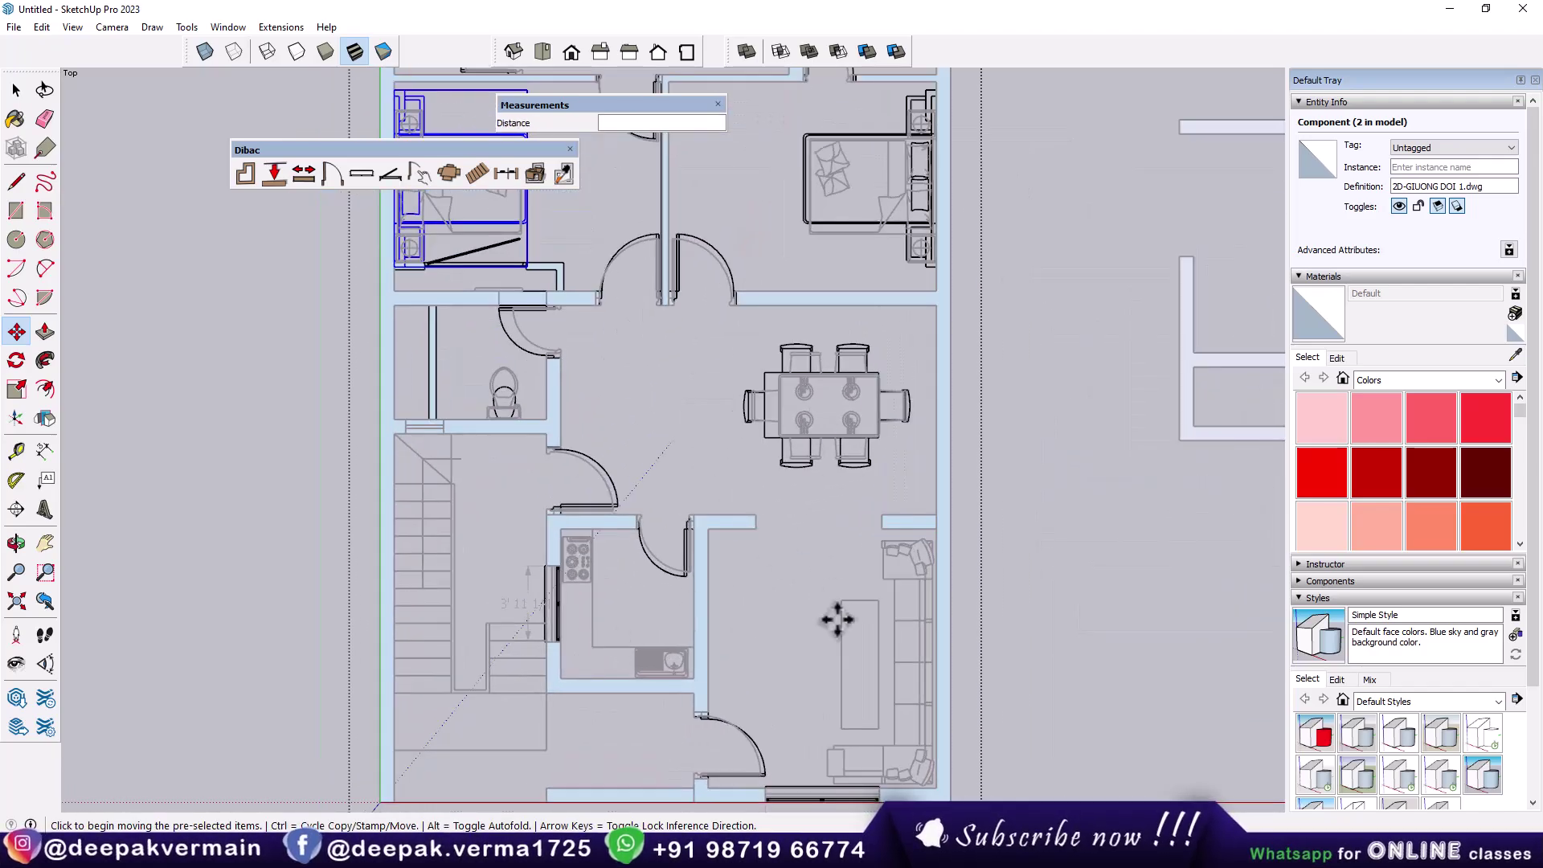
scroll(836, 611, "up", 2)
scroll(862, 495, "up", 1)
Insert the Dibac IKEA EKTROP sofa into the living room
left_click(449, 174)
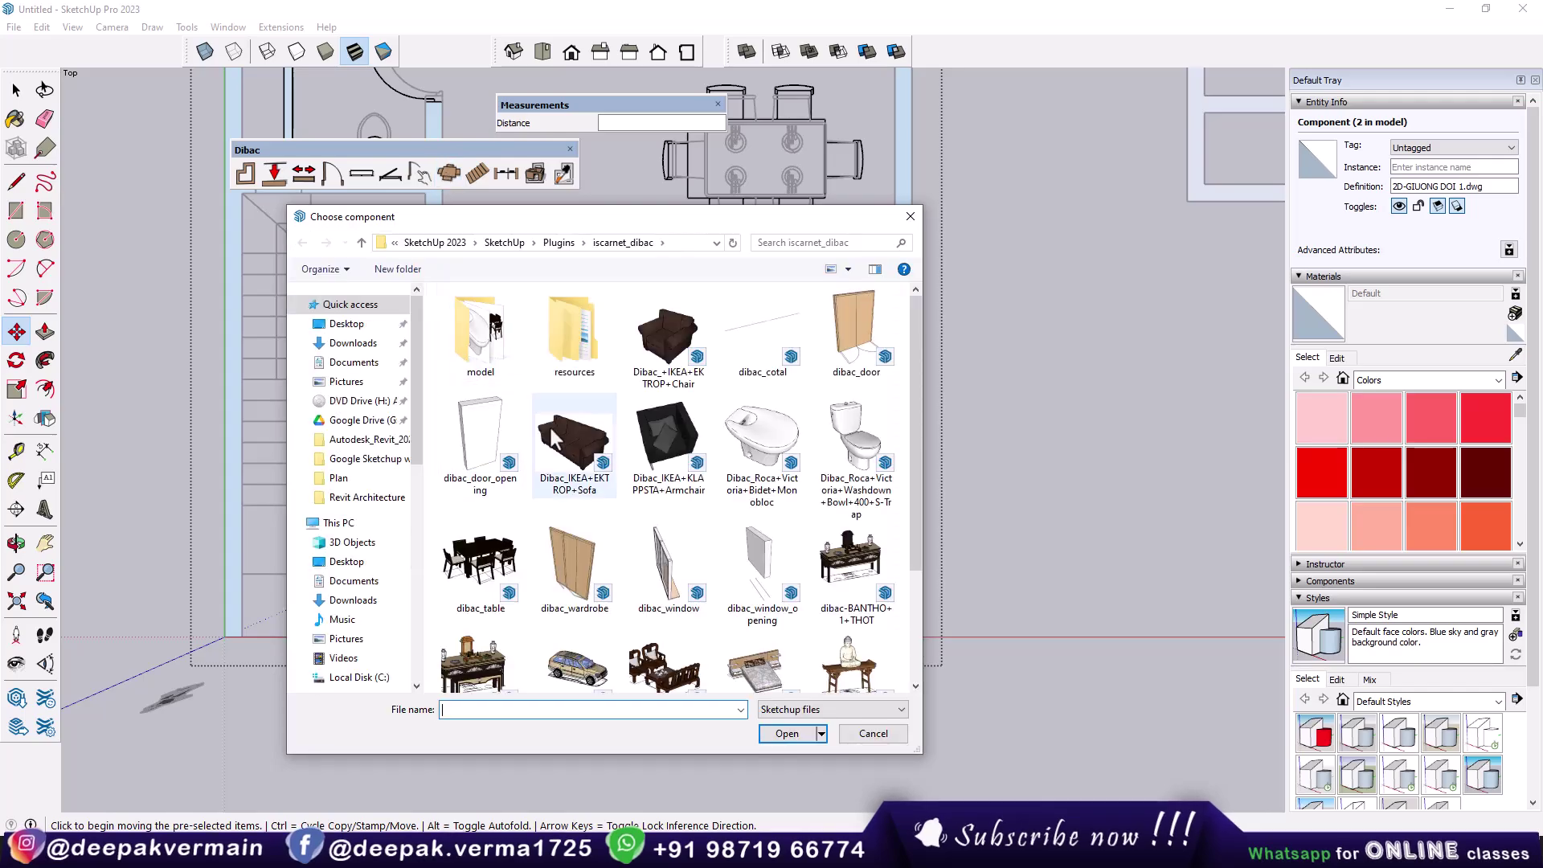
left_click(565, 456)
scroll(555, 450, "down", 2)
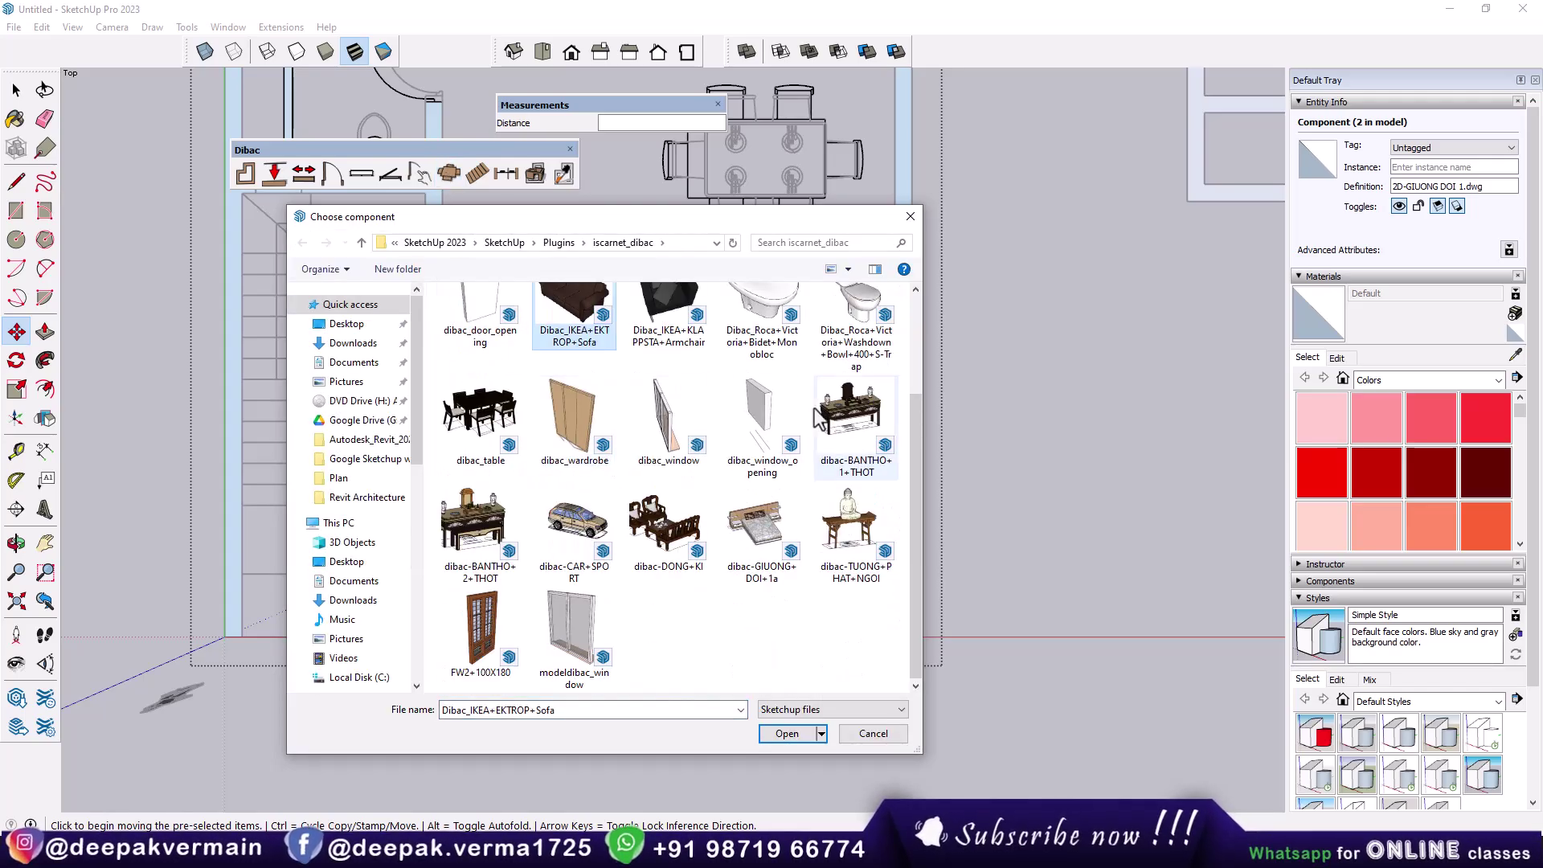
left_click(773, 734)
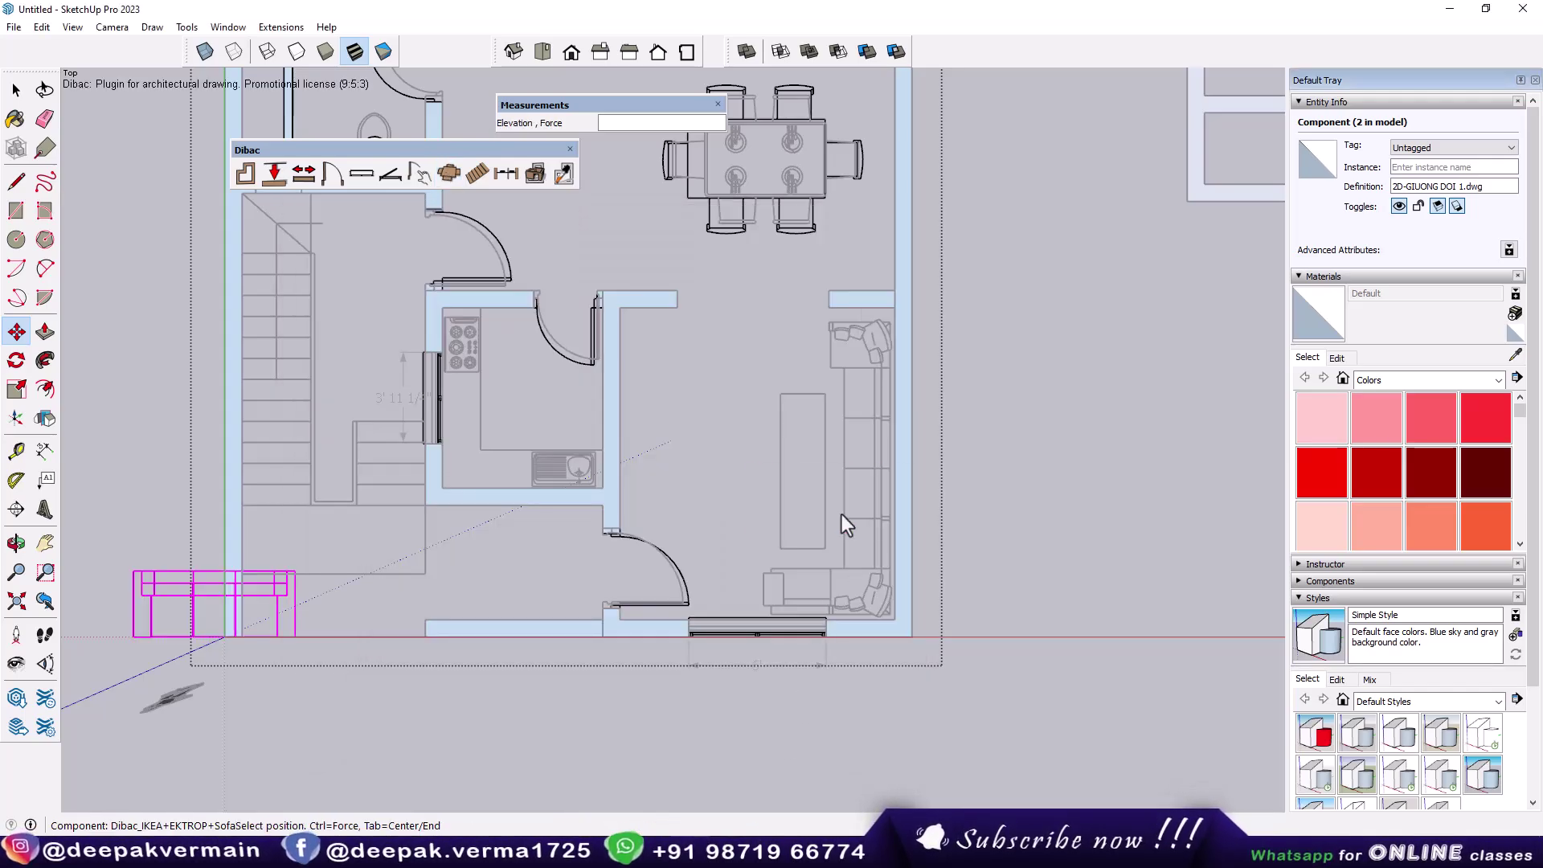
left_click(802, 474)
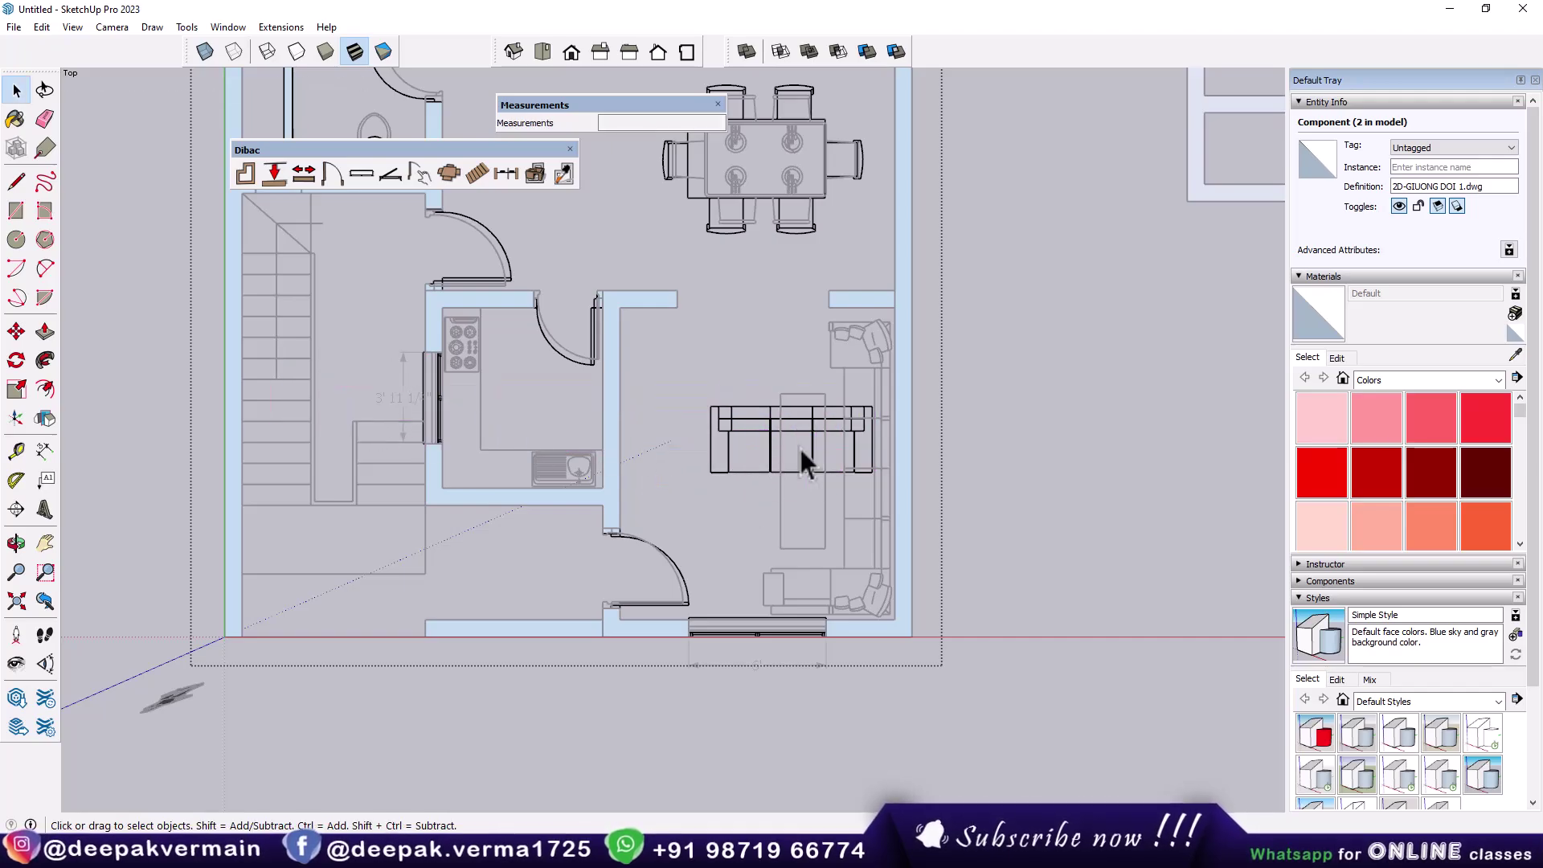
Rotate the sofa 90° and move it against the living room's right wall
left_click(760, 437)
key("q")
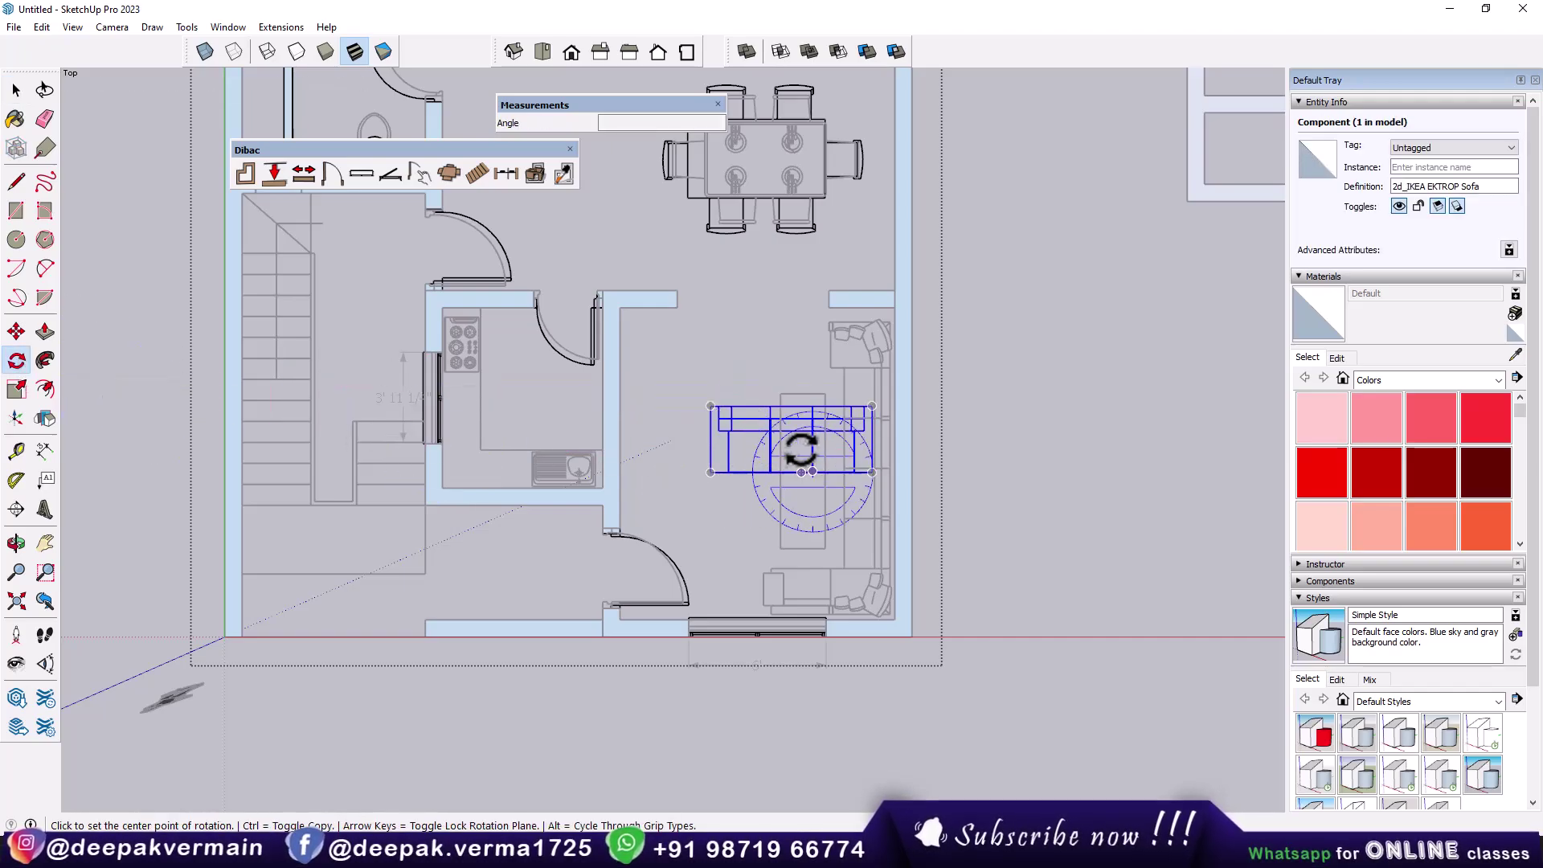
left_click(780, 432)
left_click(757, 472)
type("90")
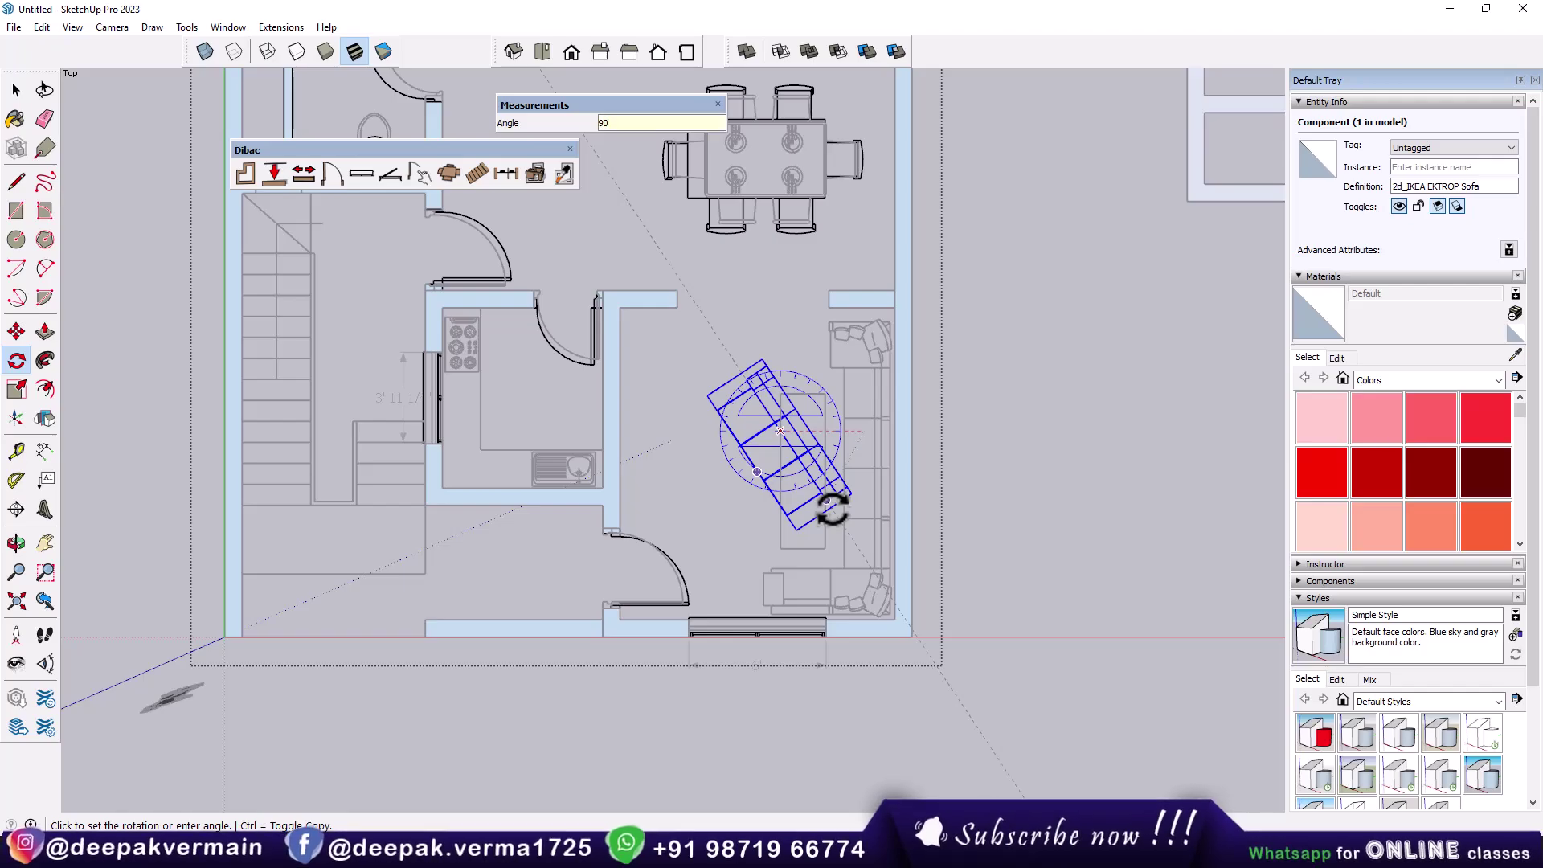
key("Return")
key("m")
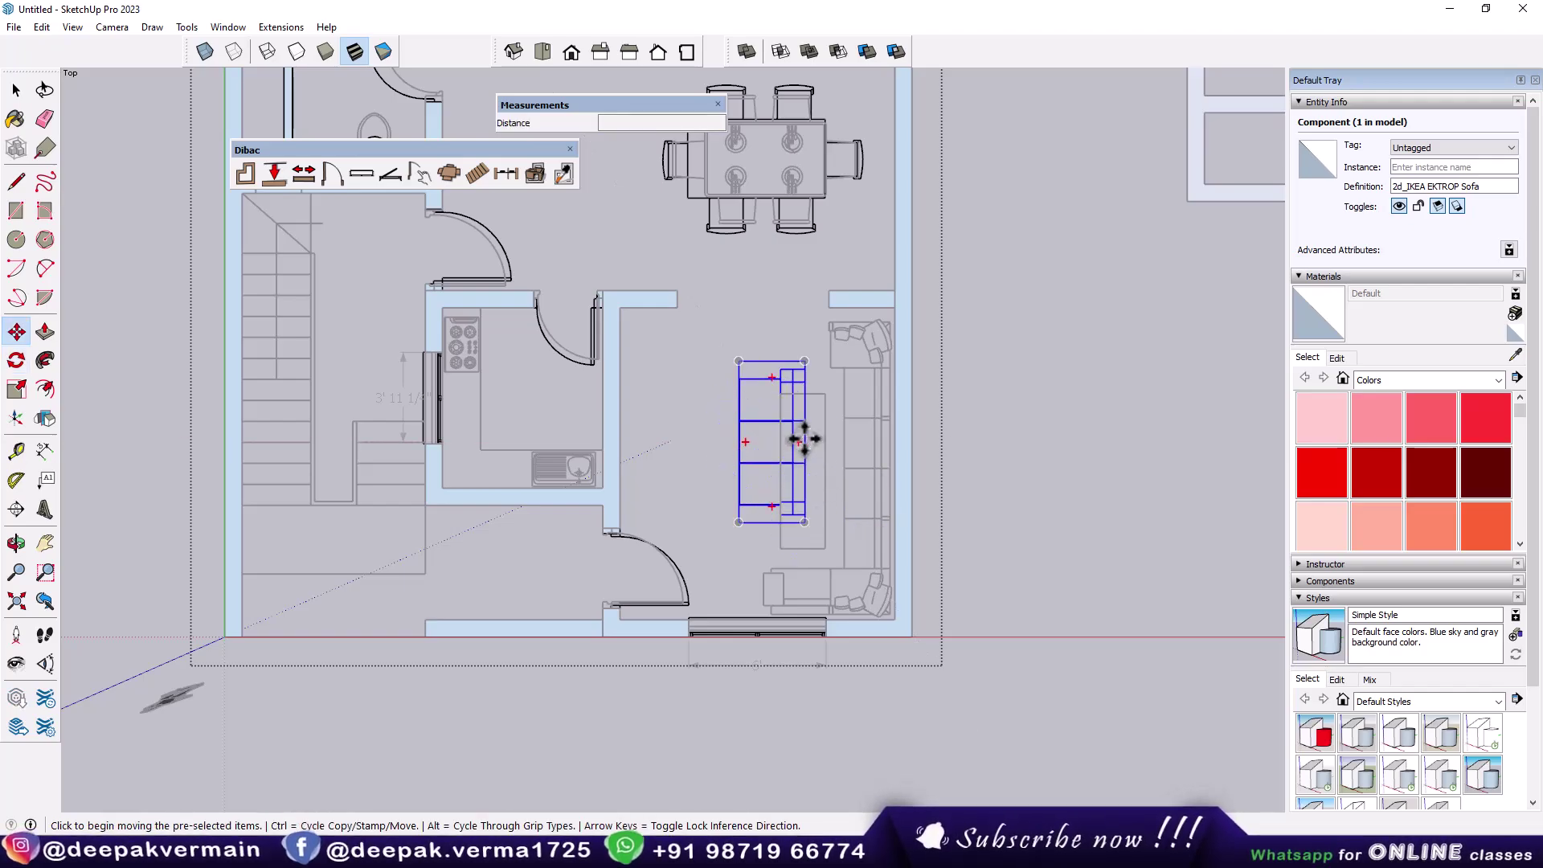
left_click(804, 440)
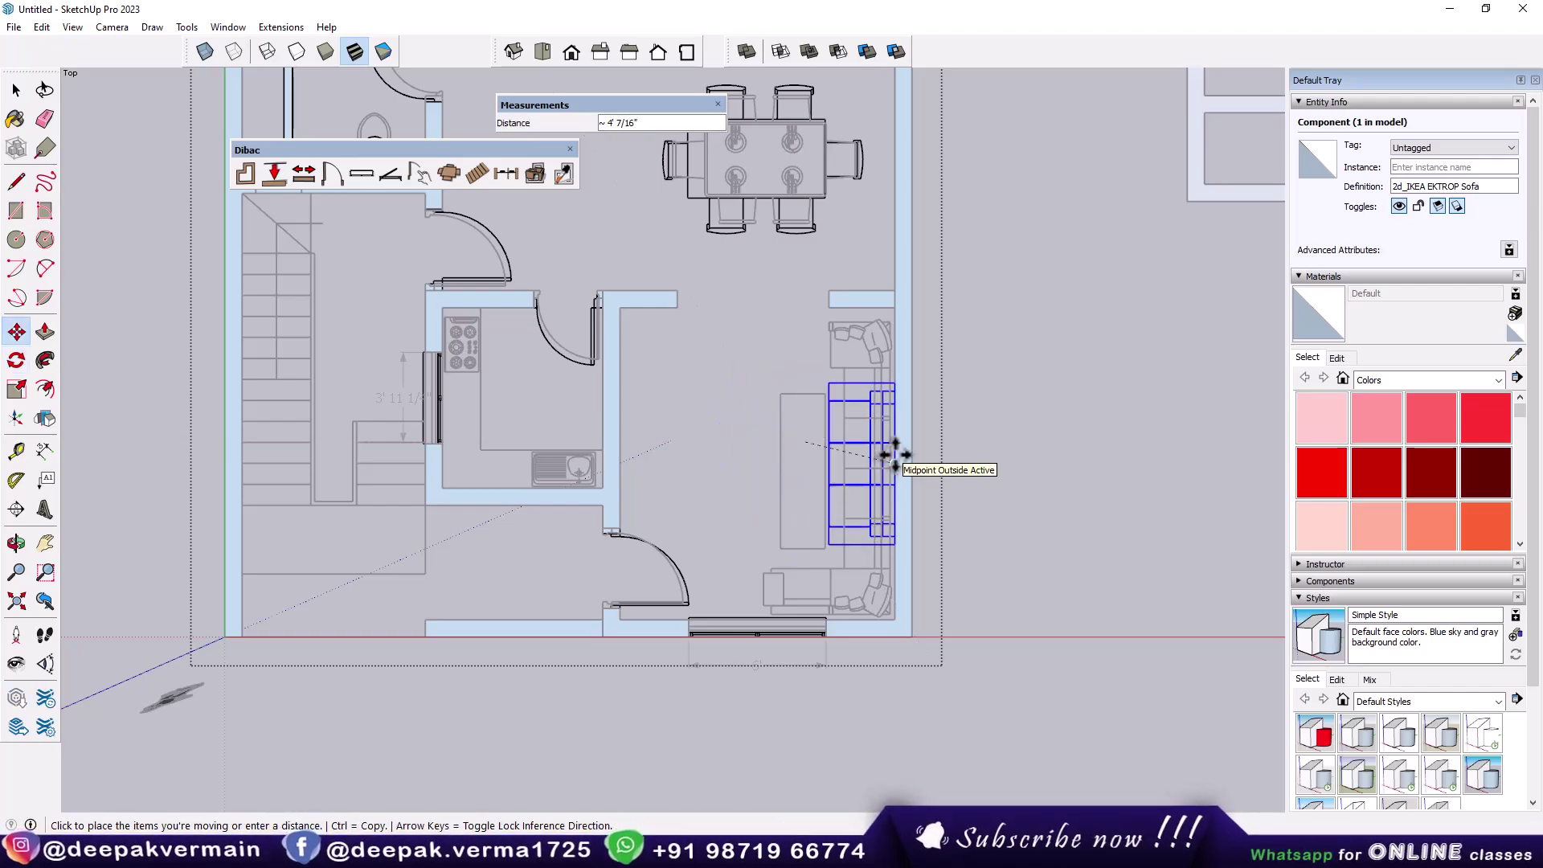
left_click(894, 454)
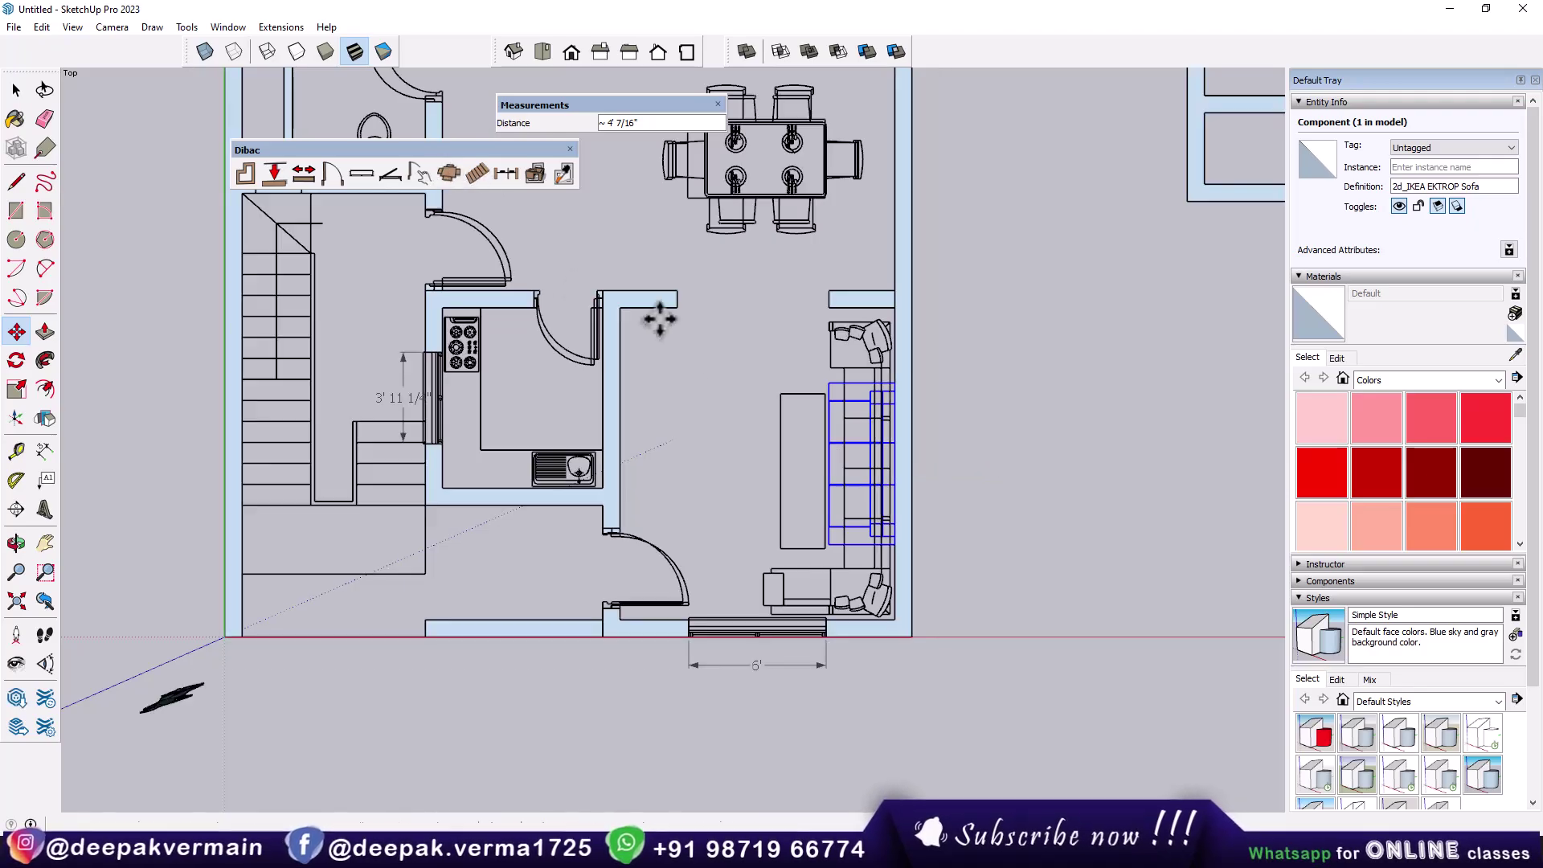
Stretch the sofa about 1.14× lengthwise and reopen the furniture library
left_click(15, 391)
left_click(862, 384)
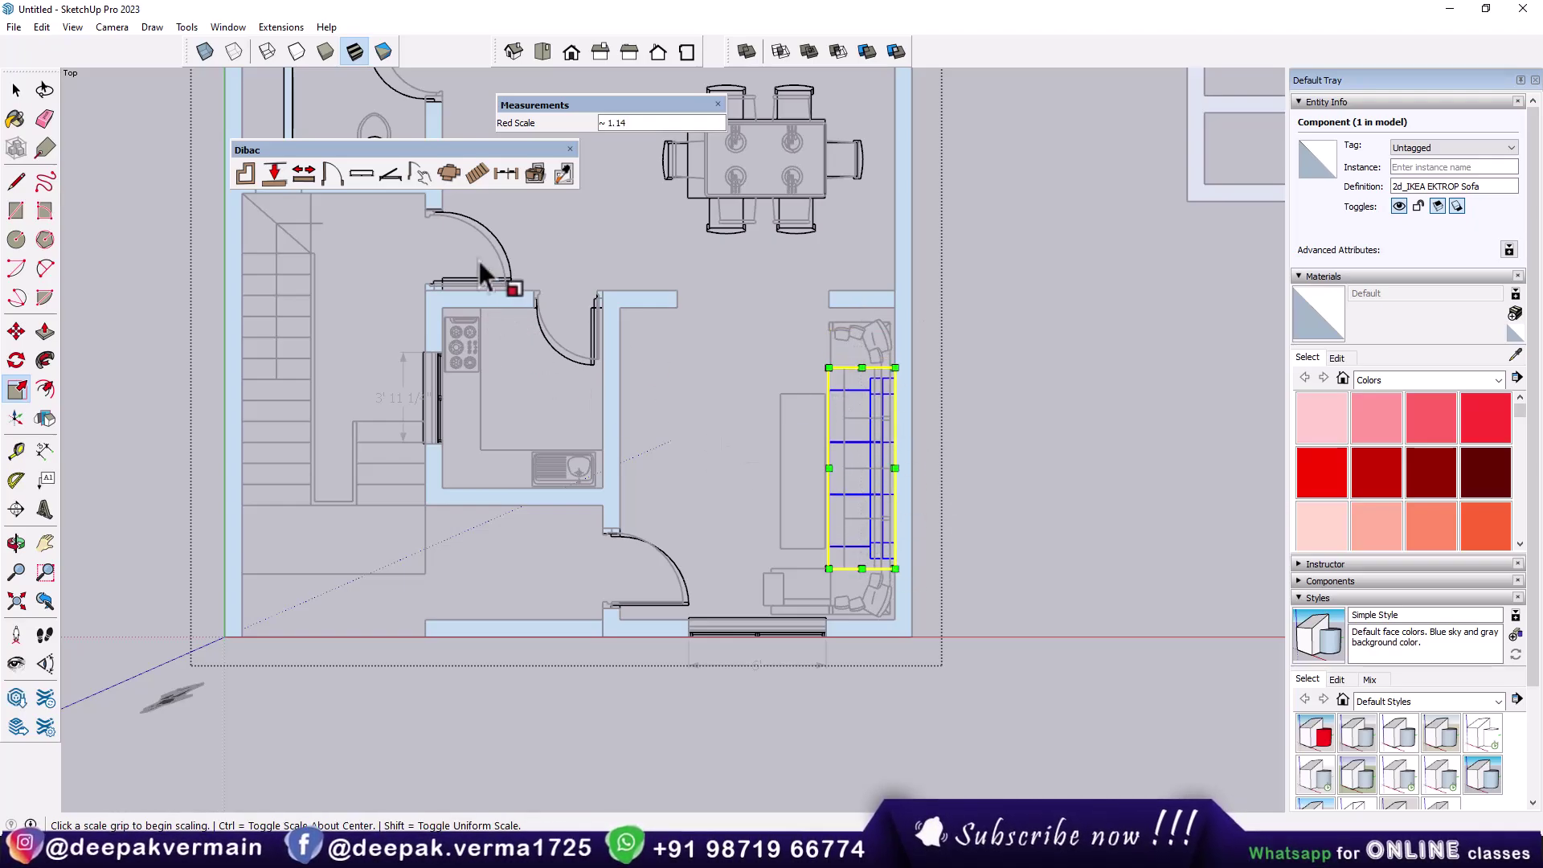
left_click(448, 174)
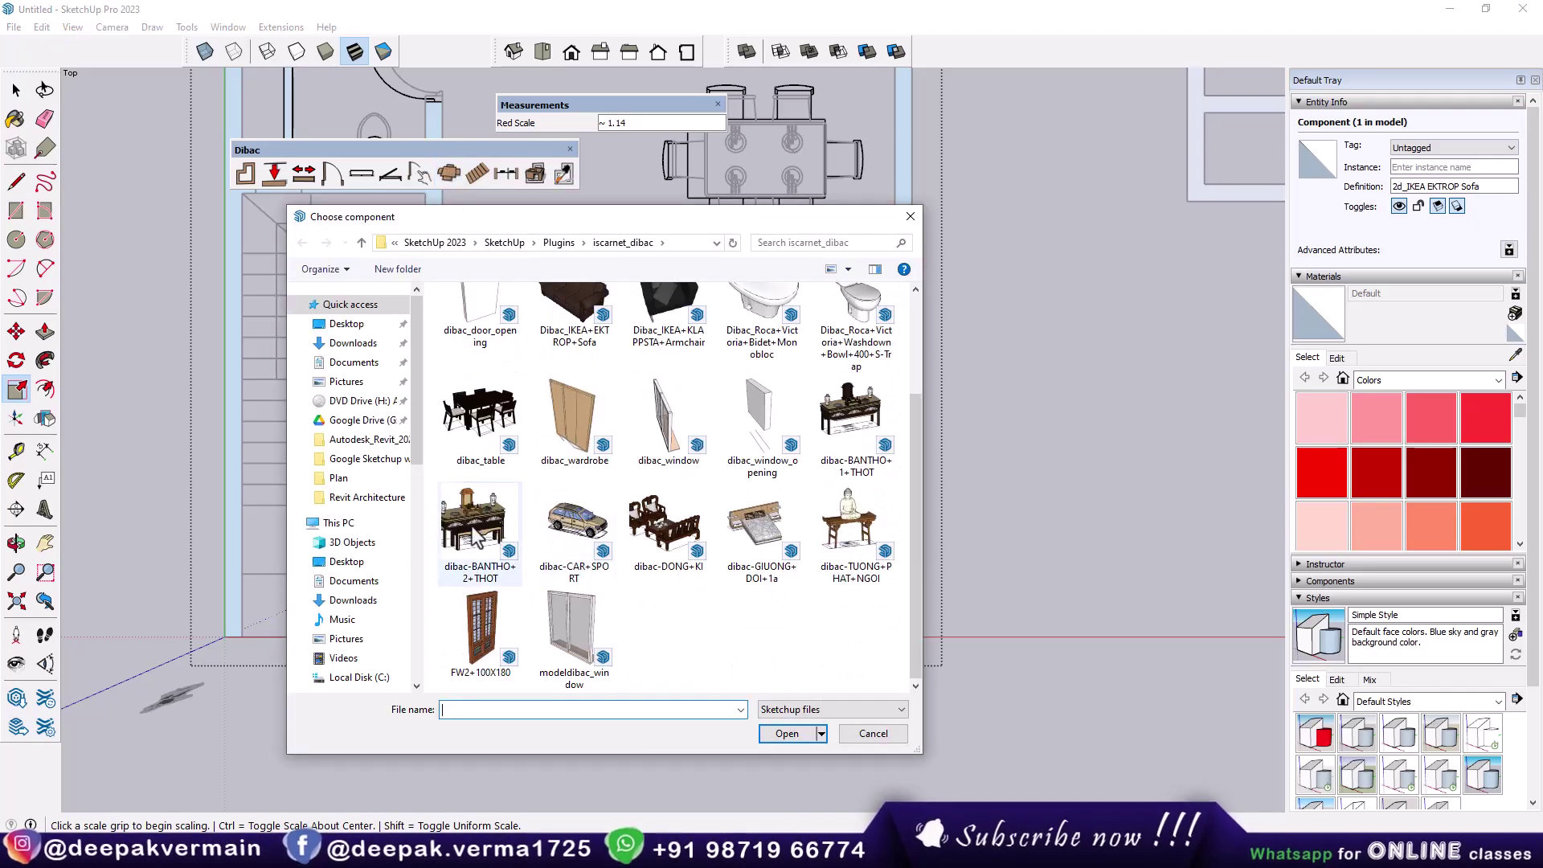
Insert the dibac-BANTHO+2+THOT component into the living room
left_click(477, 535)
left_click(787, 734)
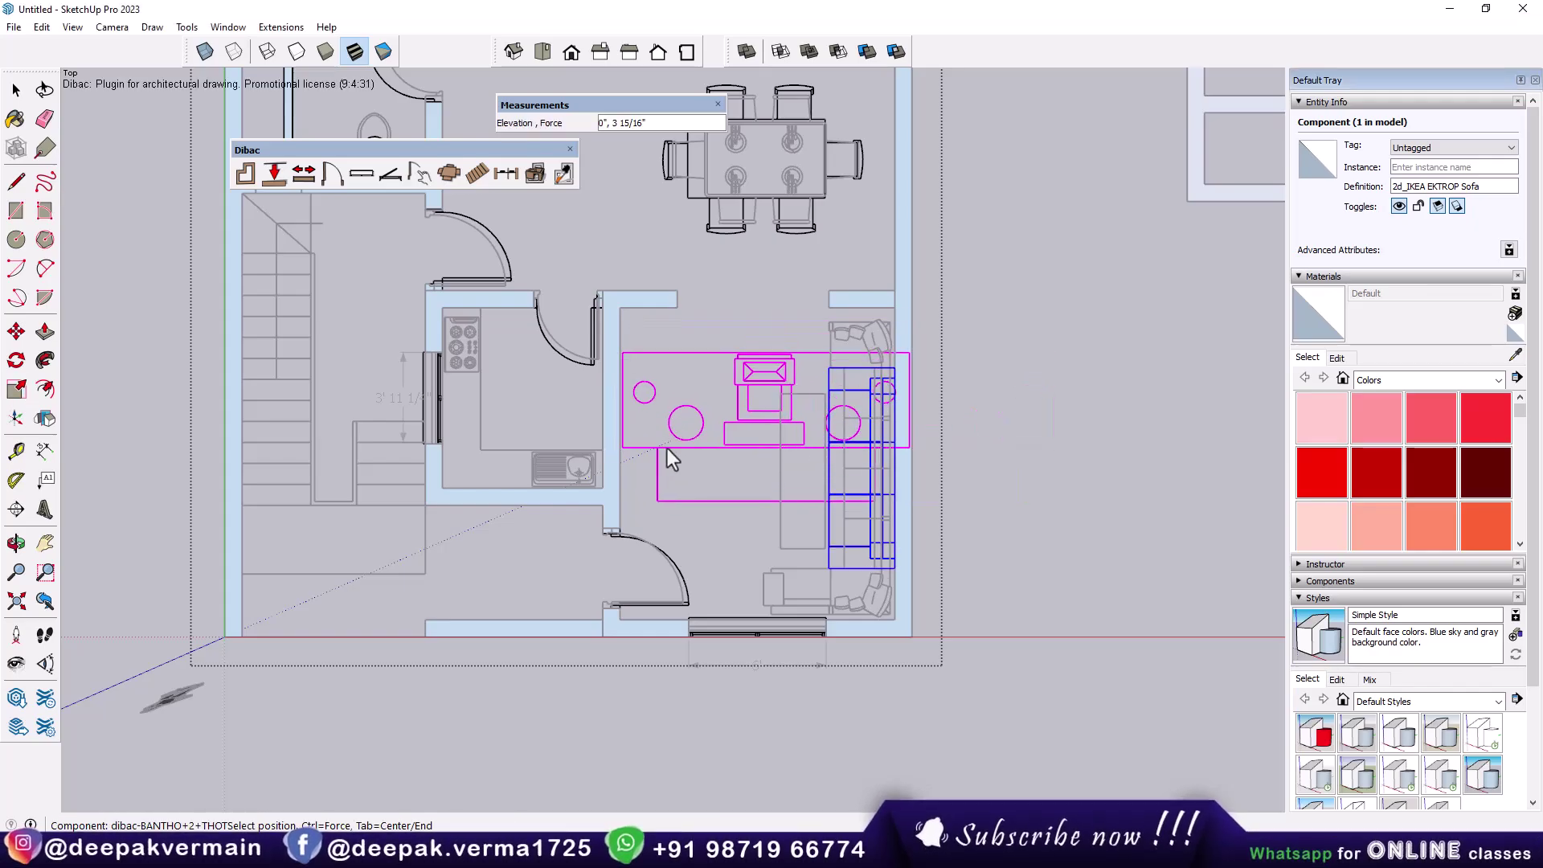
left_click(659, 451)
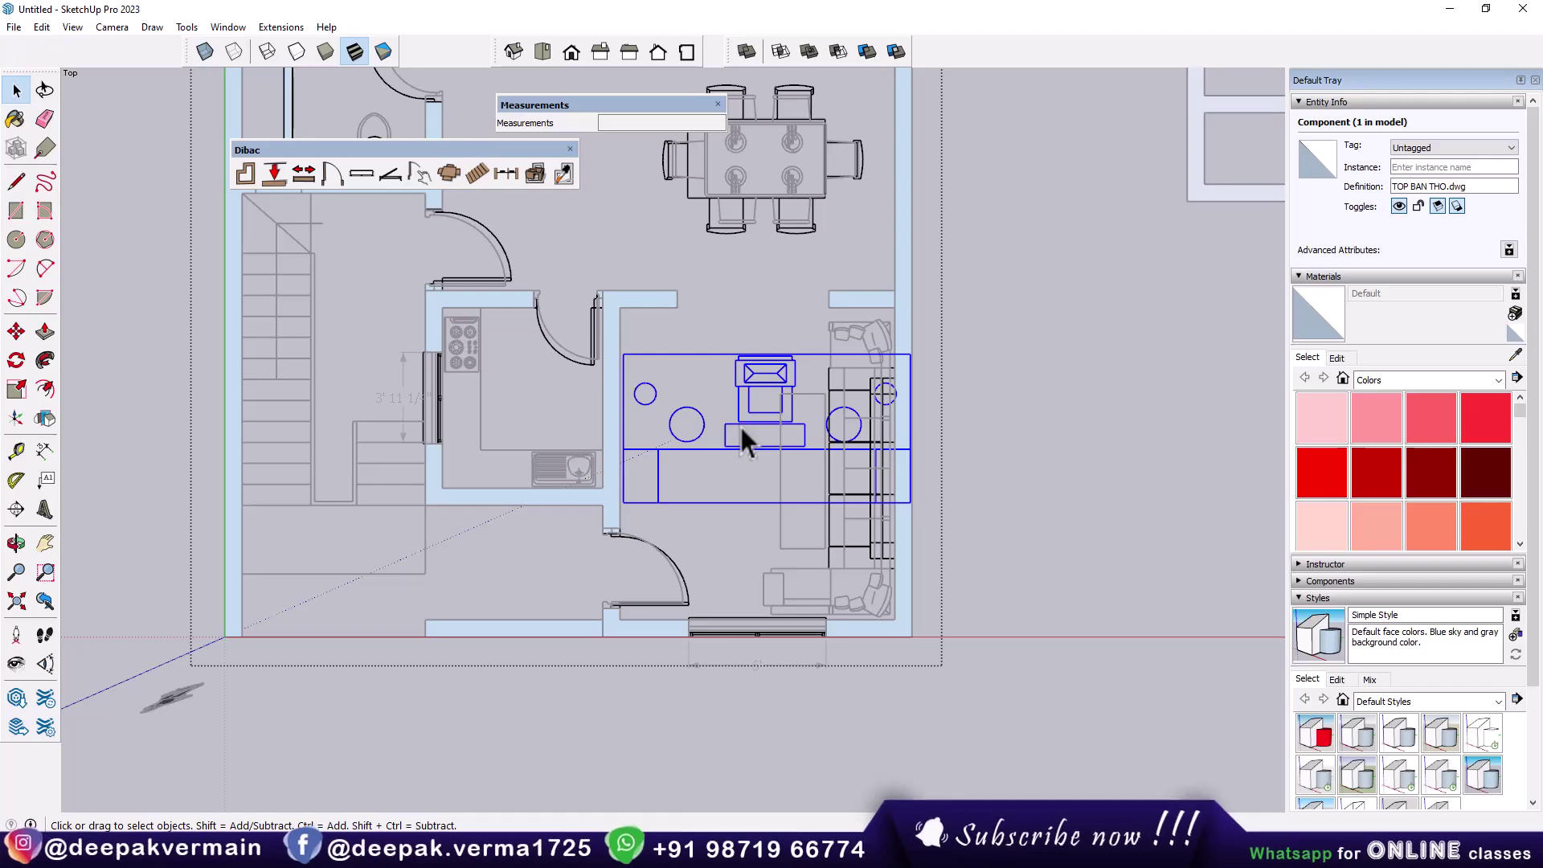
Scale the unit down to about half size and rotate it 90°
left_click(16, 389)
left_click(911, 355)
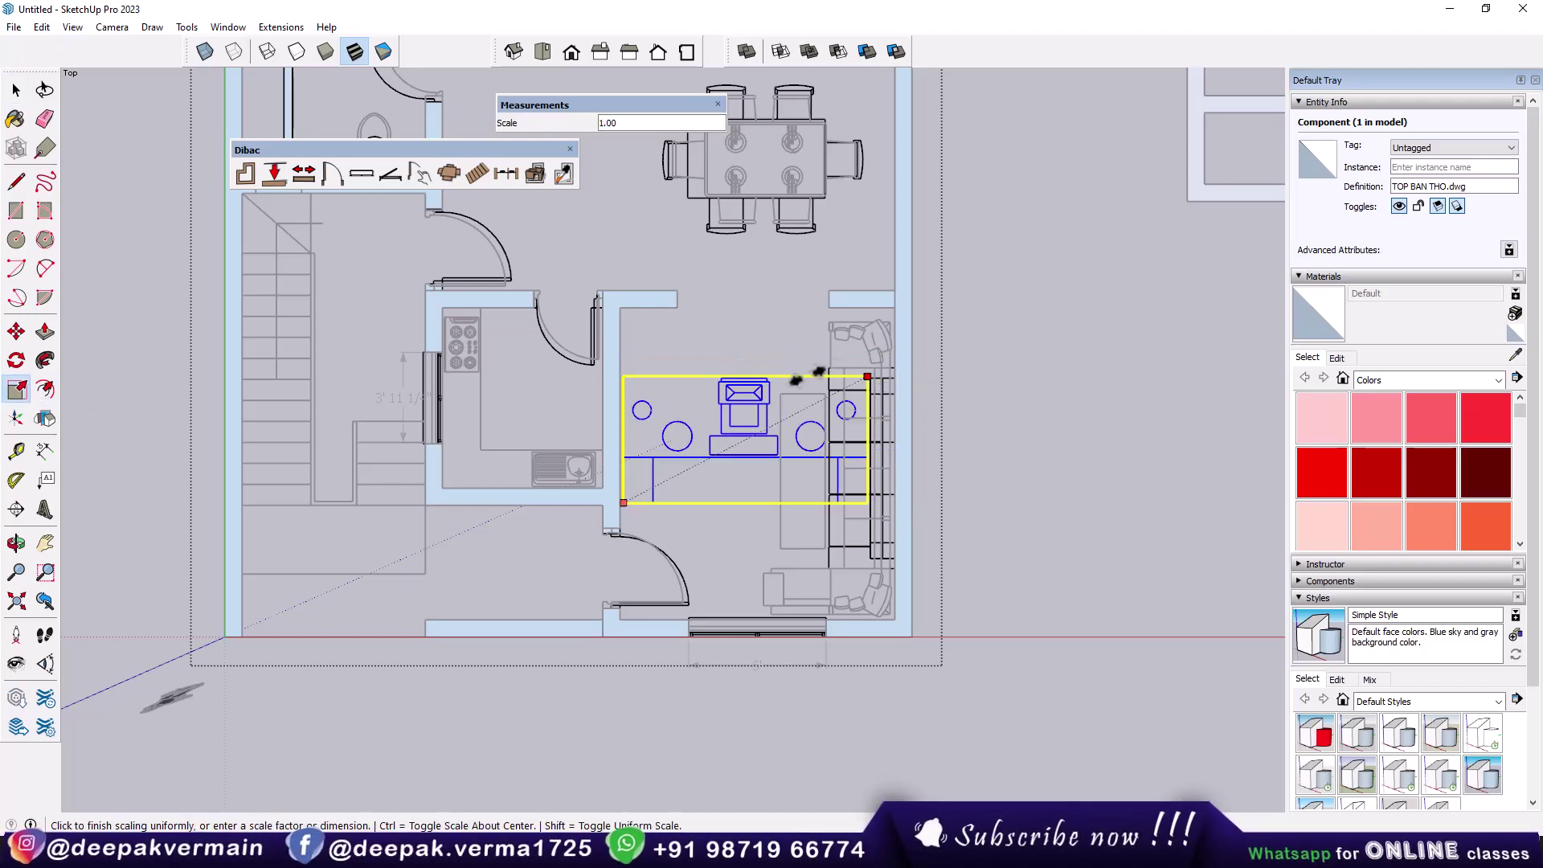
left_click(17, 360)
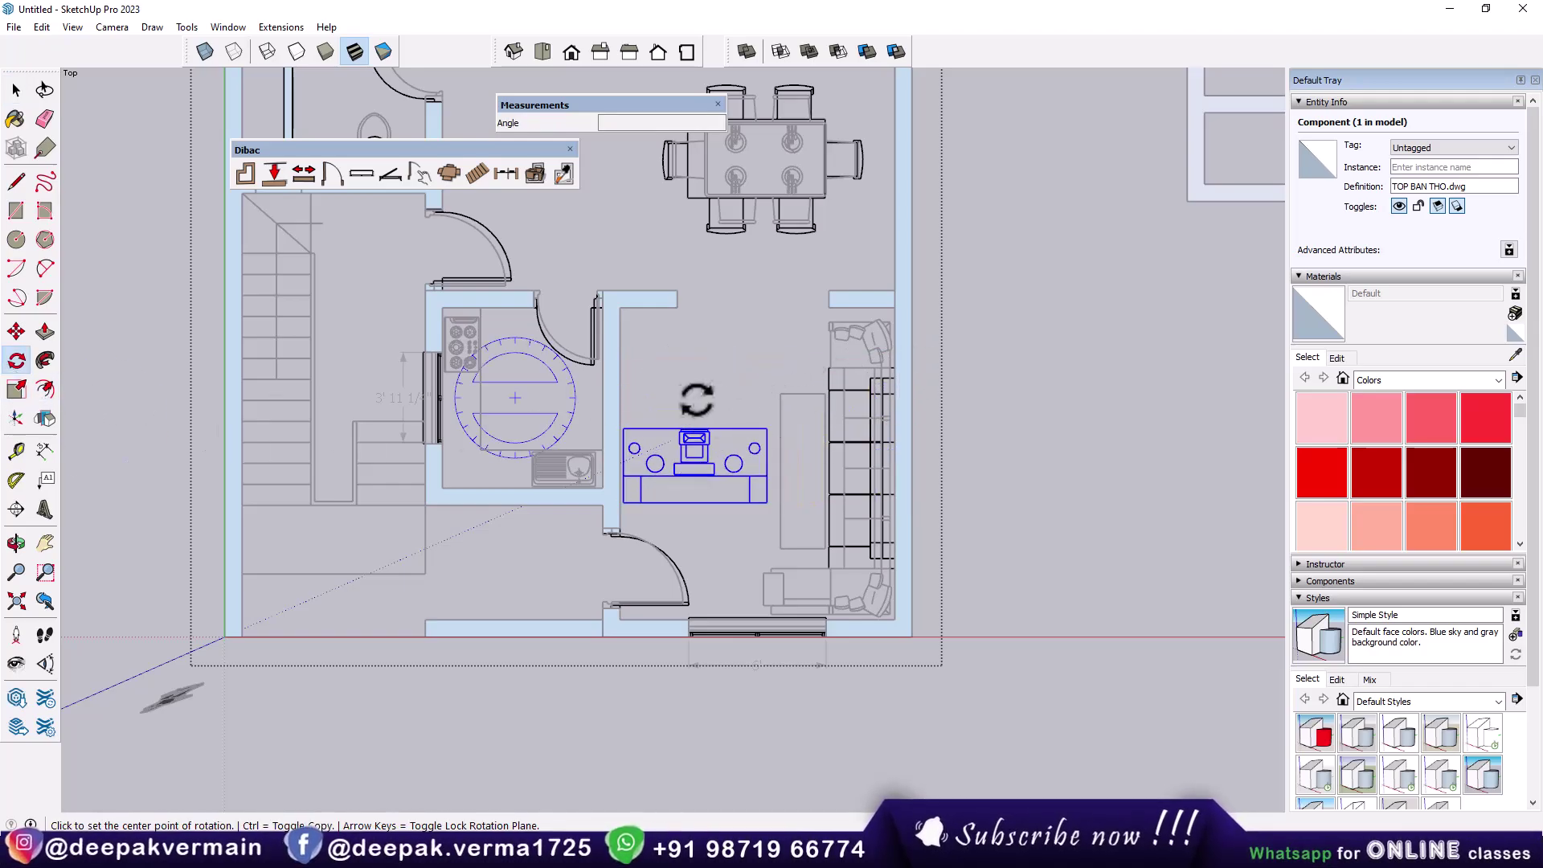
left_click(705, 434)
left_click(766, 433)
type("90")
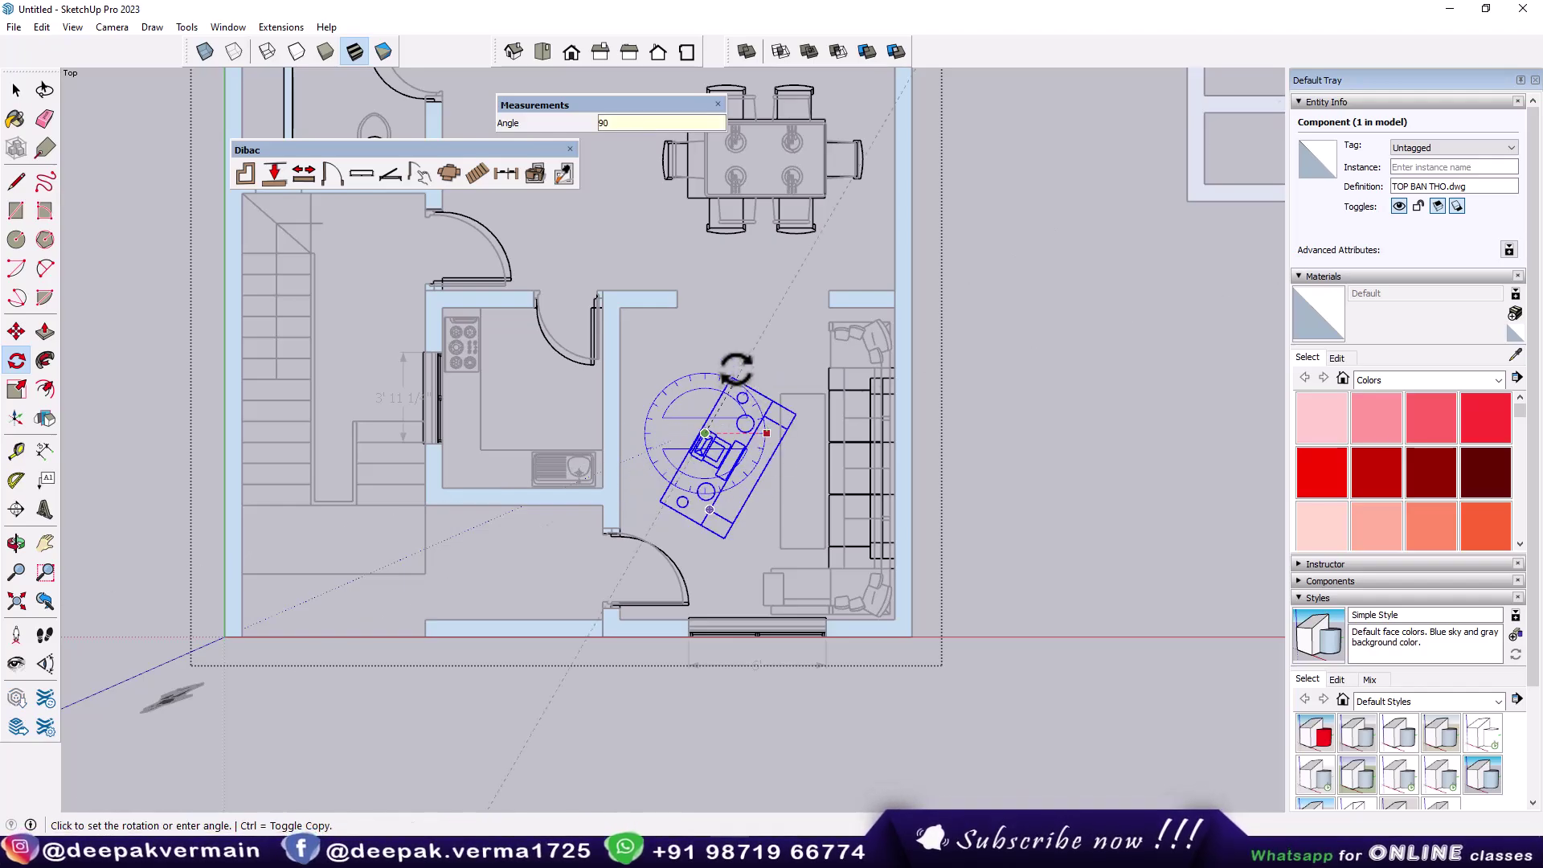
key("Return")
Move the unit against the living room's left wall
key("m")
left_click(699, 441)
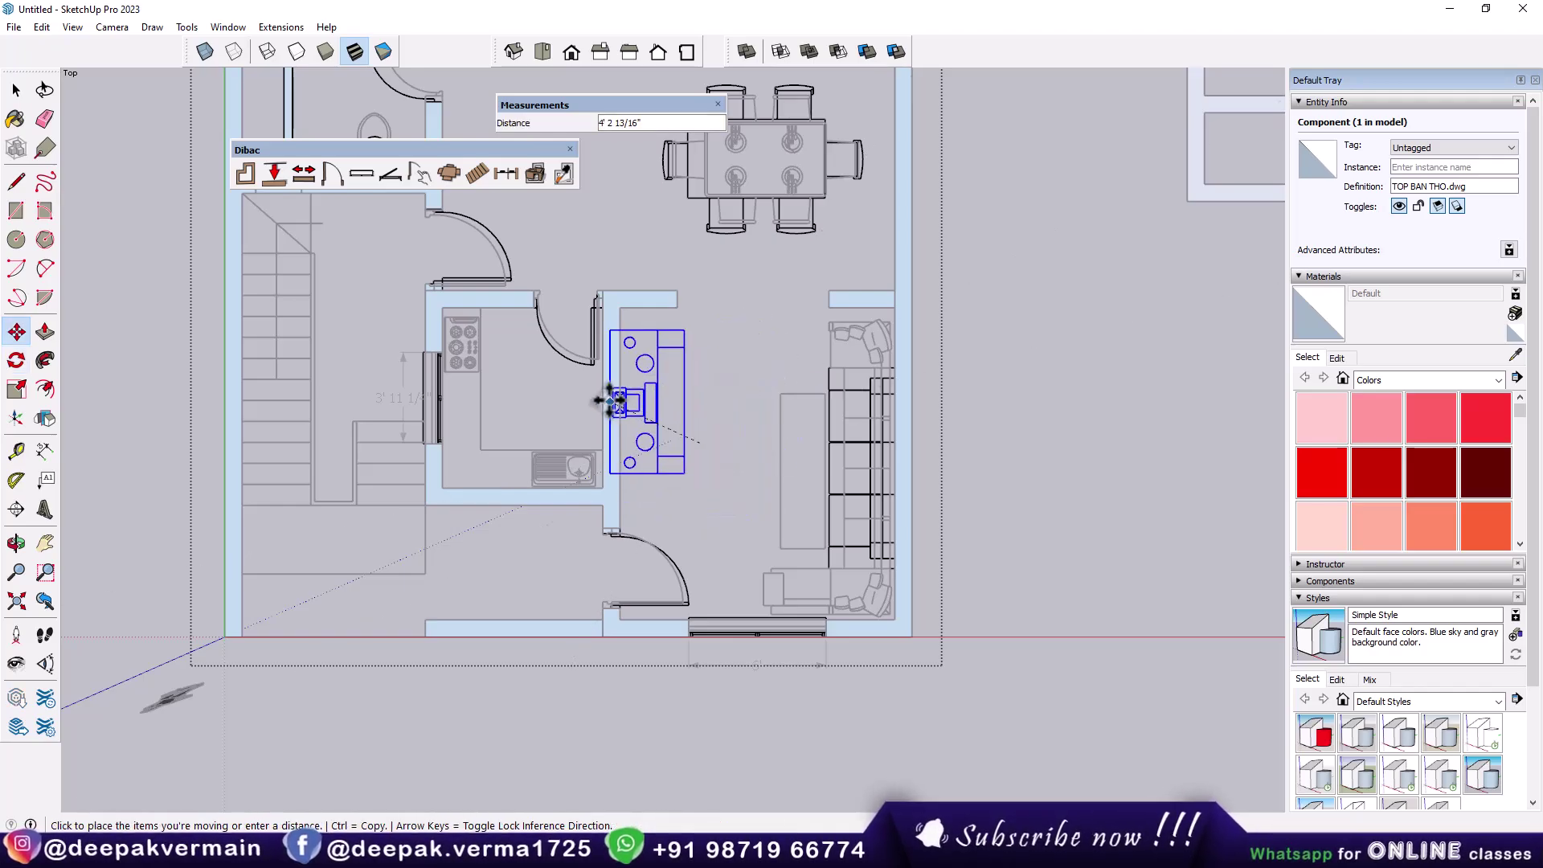
left_click(617, 412)
scroll(755, 414, "down", 1)
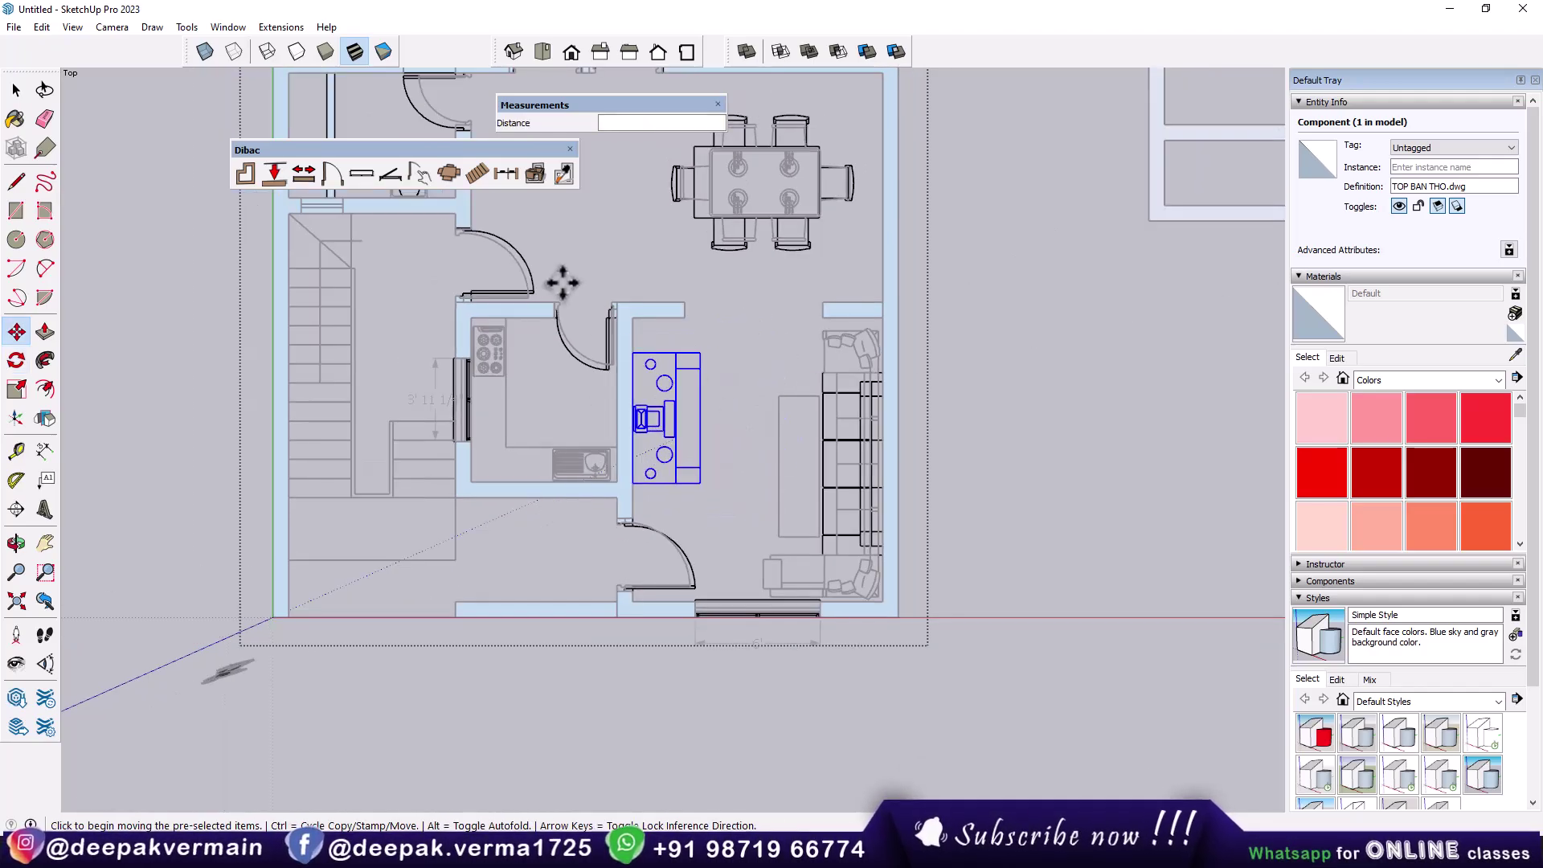
left_click(449, 179)
scroll(591, 434, "down", 3)
Place the dibac-CAR+SPORT car in the garage and select it
left_click(577, 534)
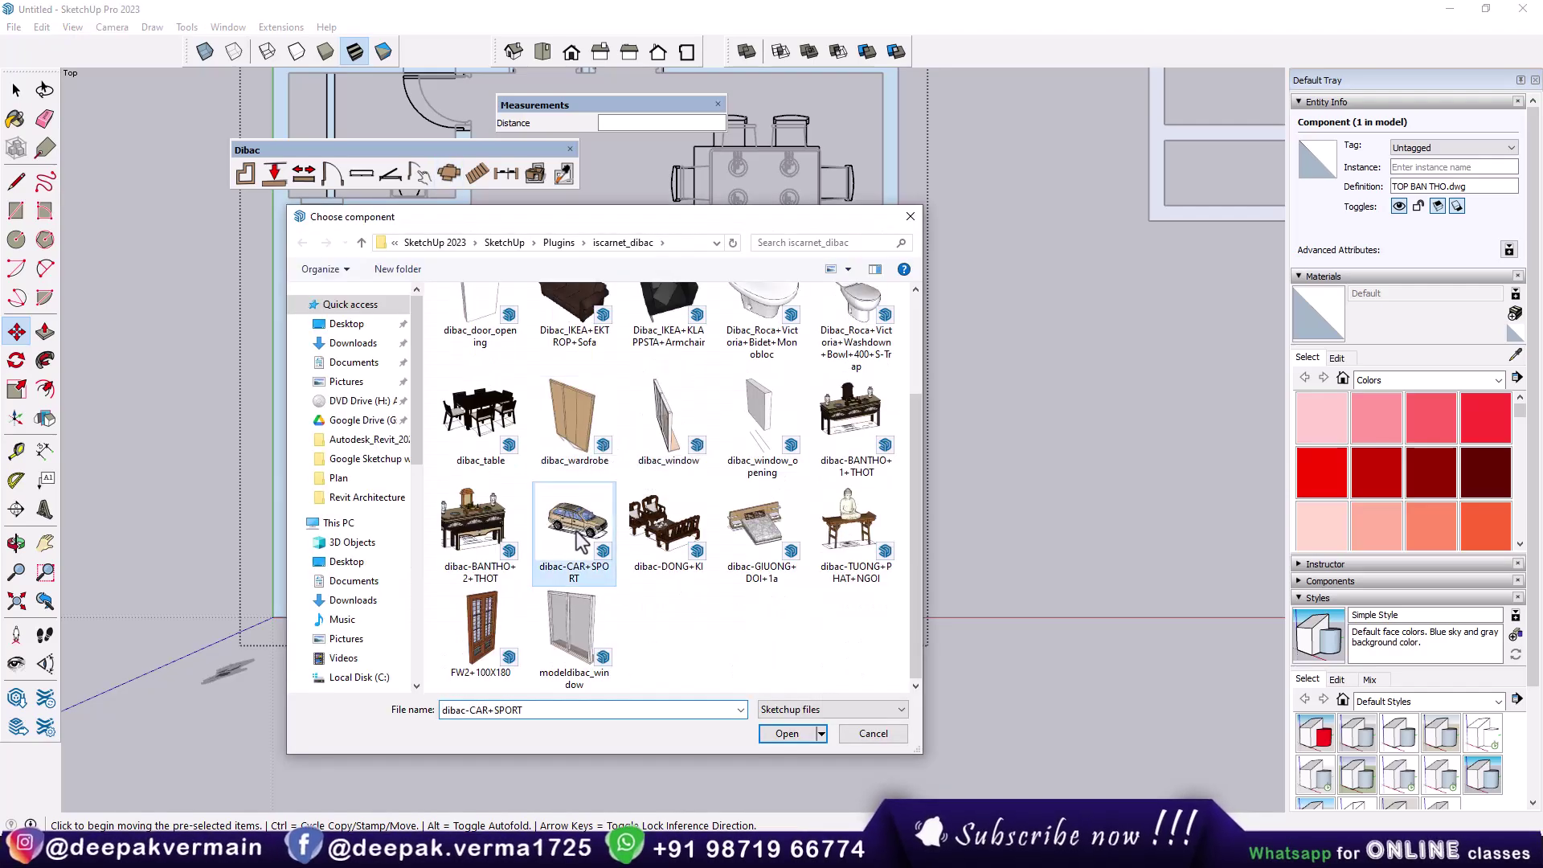
left_click(801, 733)
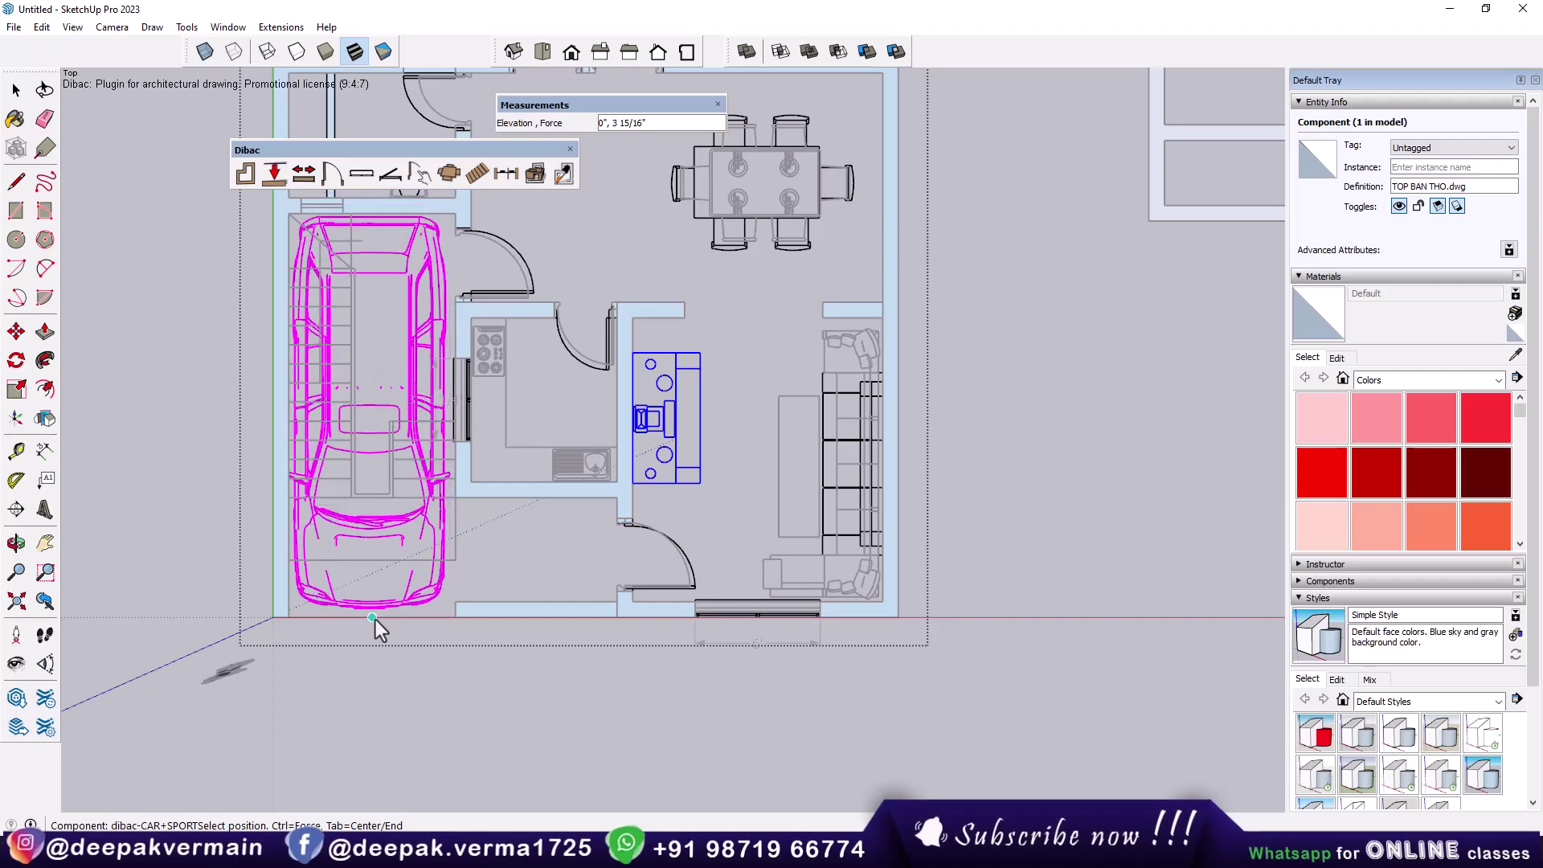
left_click(382, 584)
key("Escape")
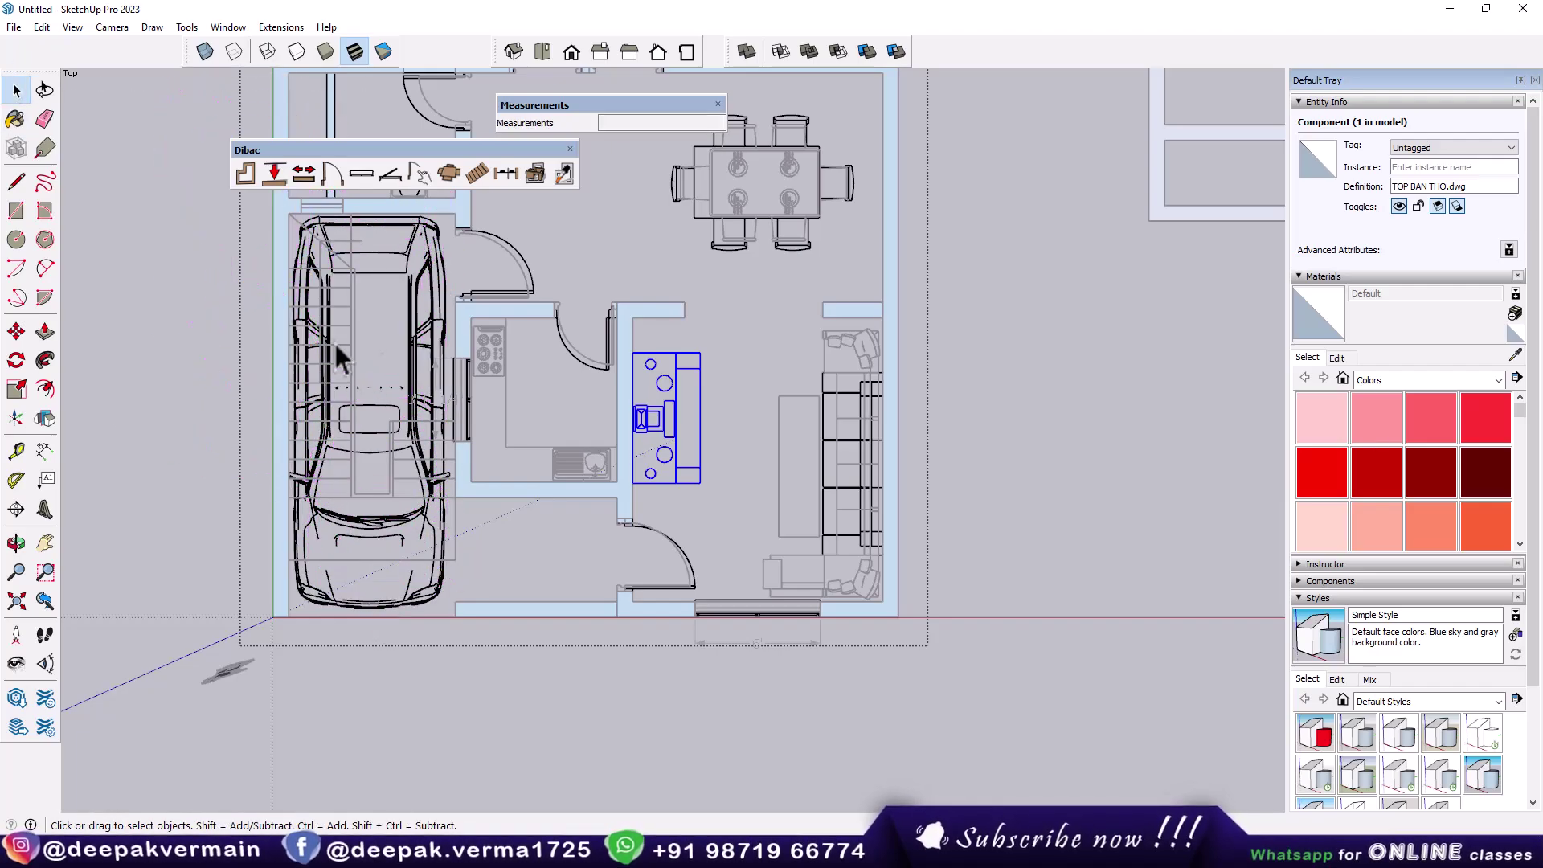
left_click(334, 340)
left_click(350, 523)
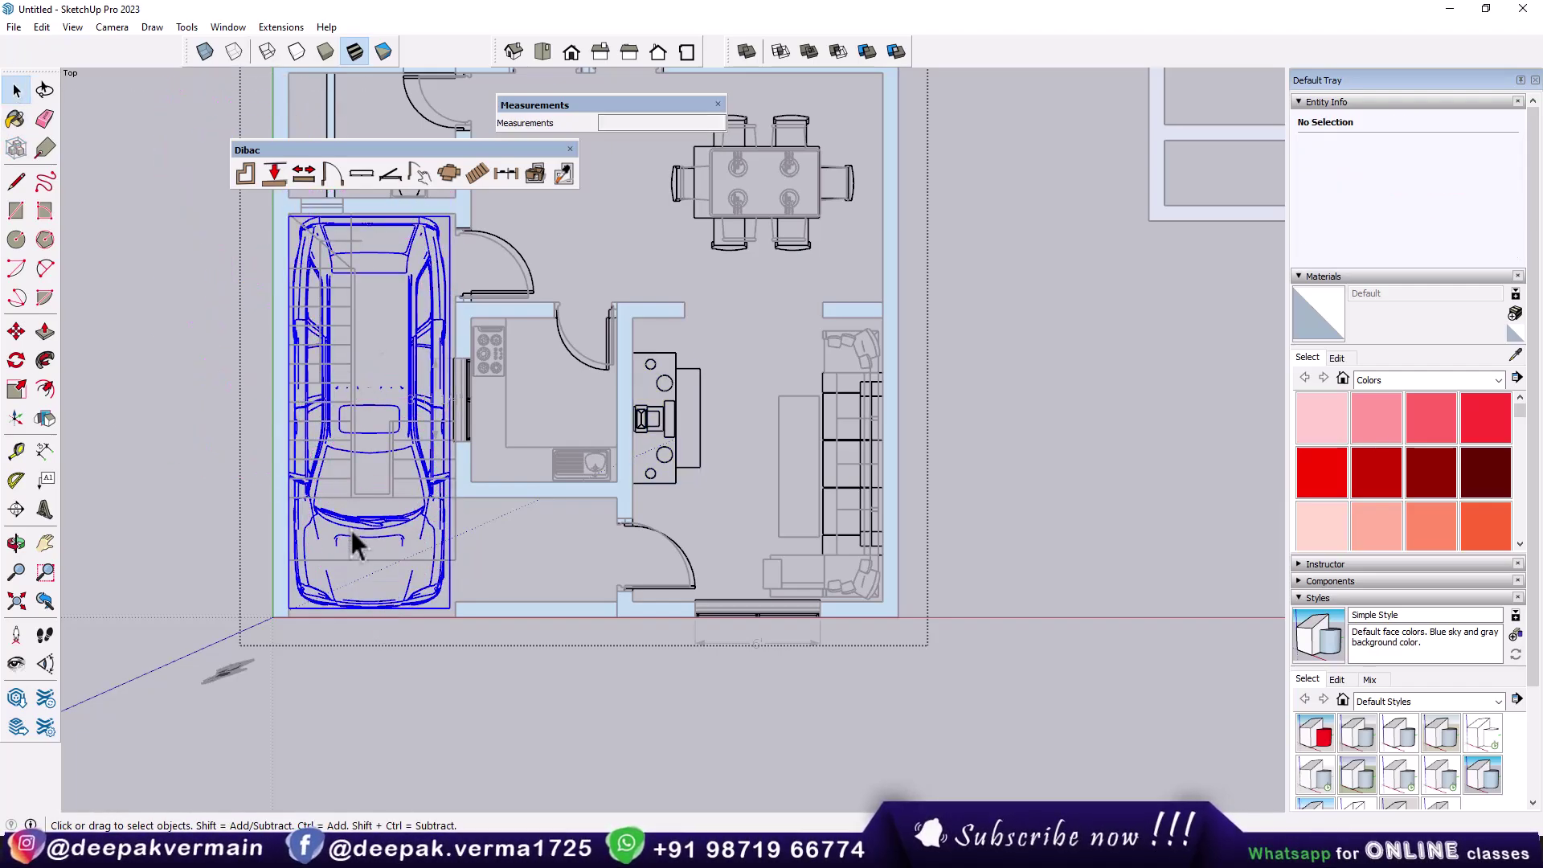
Scale the car to 0.74 and move it into the left parking bay
left_click(18, 398)
left_click_drag(451, 215, 408, 318)
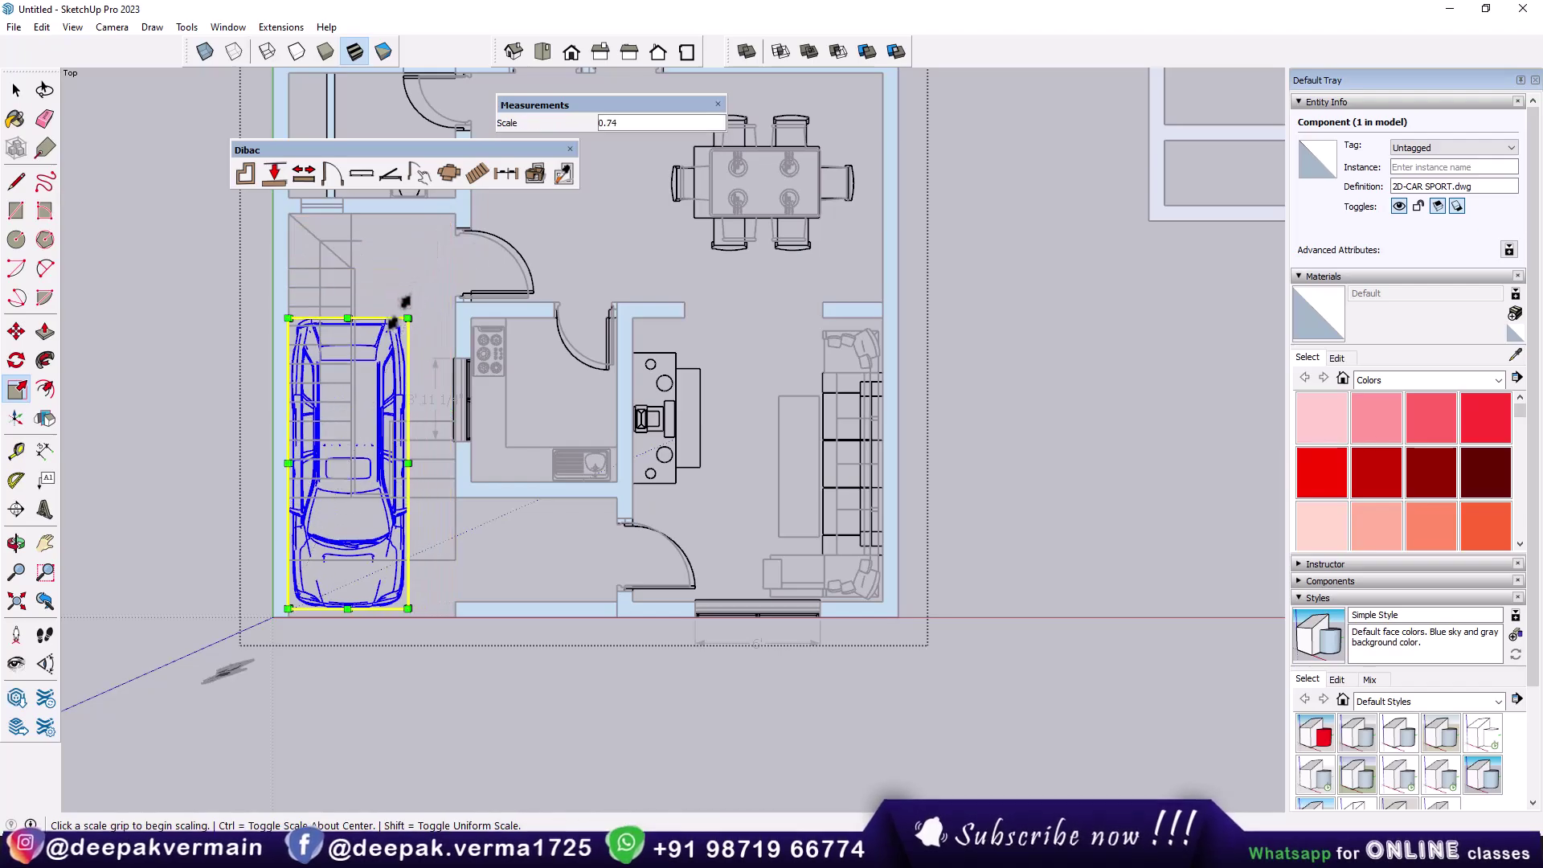
key("m")
left_click(352, 474)
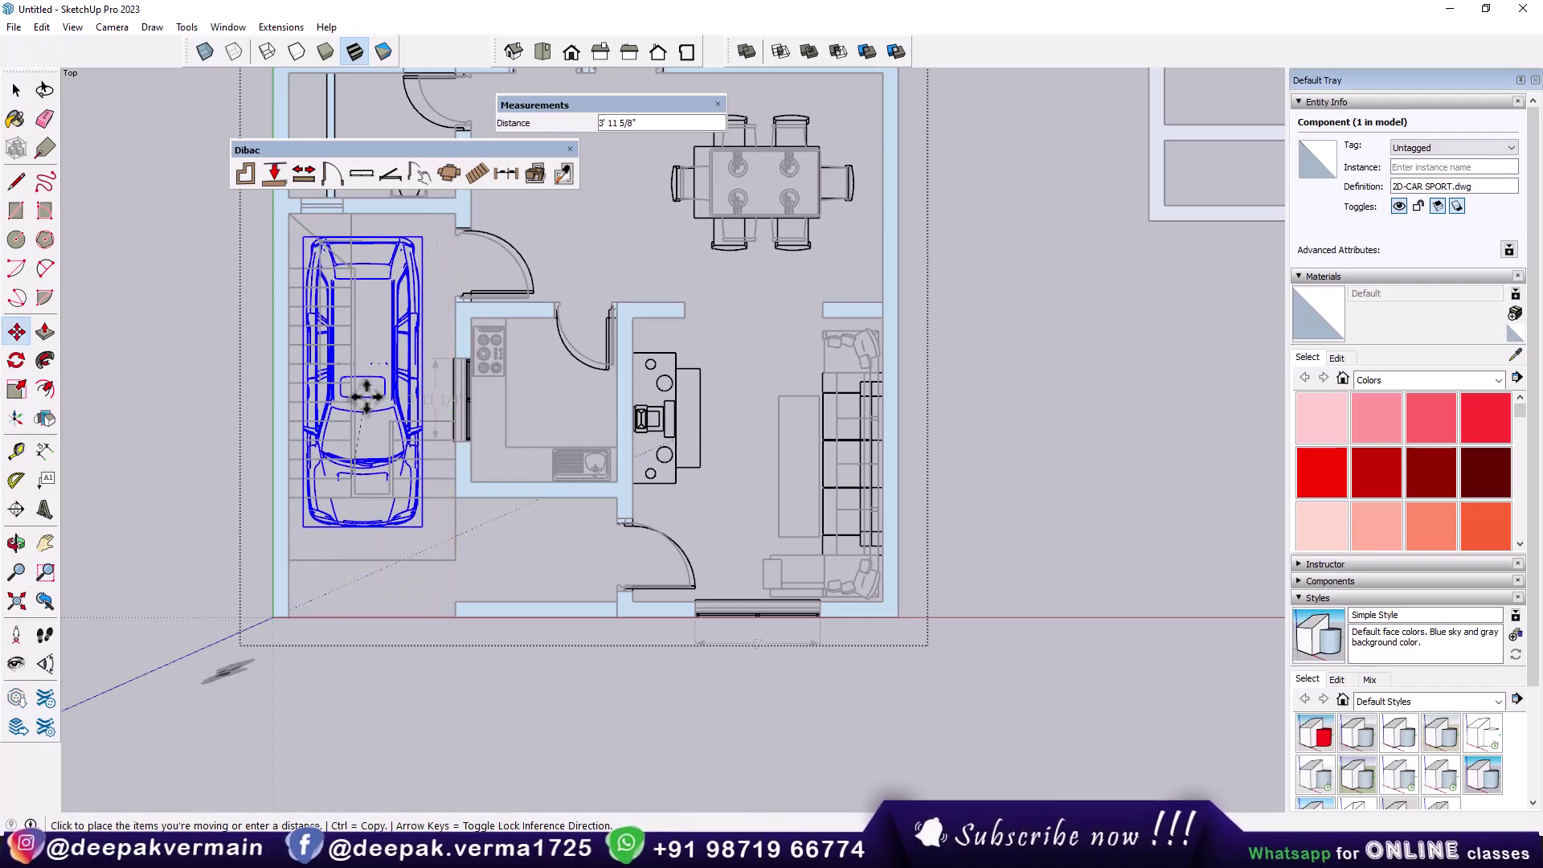
left_click(366, 396)
Zoom out and bring up the component chooser again for more furniture
scroll(757, 472, "down", 1)
scroll(689, 569, "down", 1)
scroll(665, 555, "down", 1)
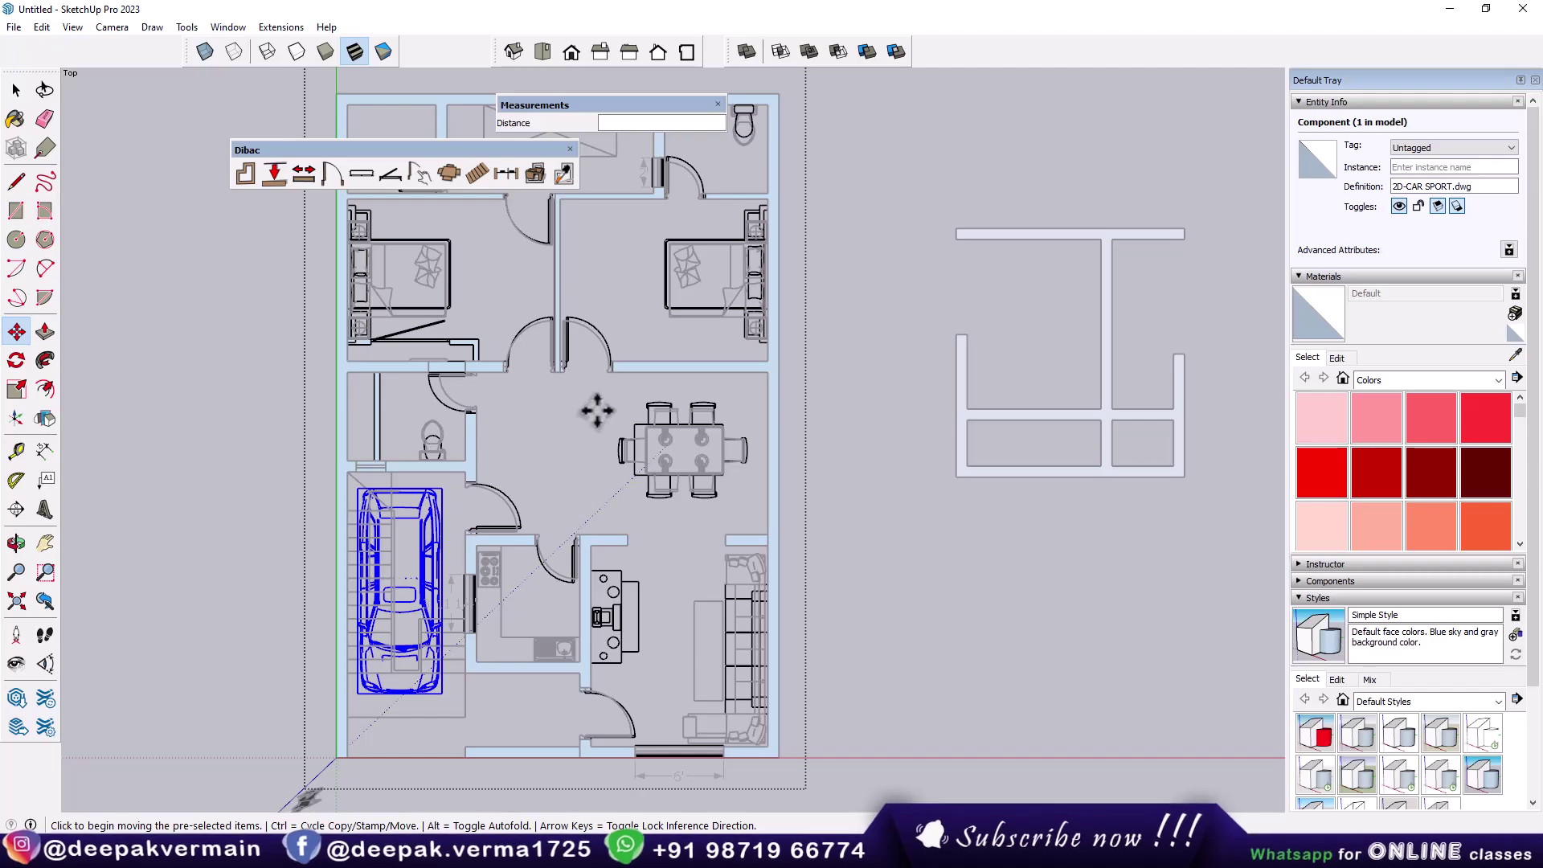
left_click(449, 173)
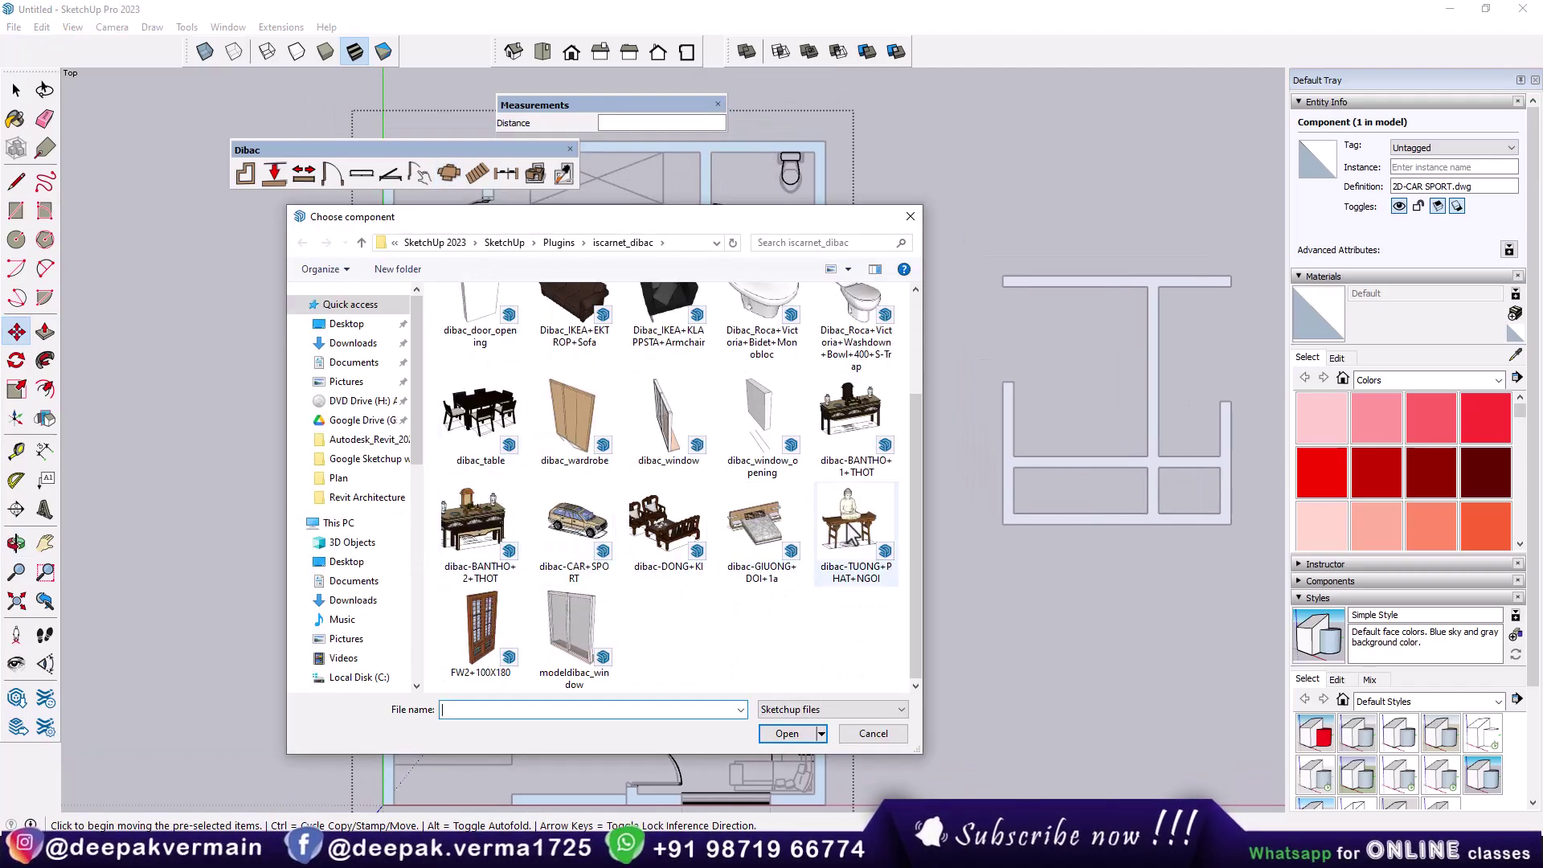
Place the dibac-TUONG+PHAT+NGOI component in the hall beside the toilet
left_click(784, 537)
left_click(788, 733)
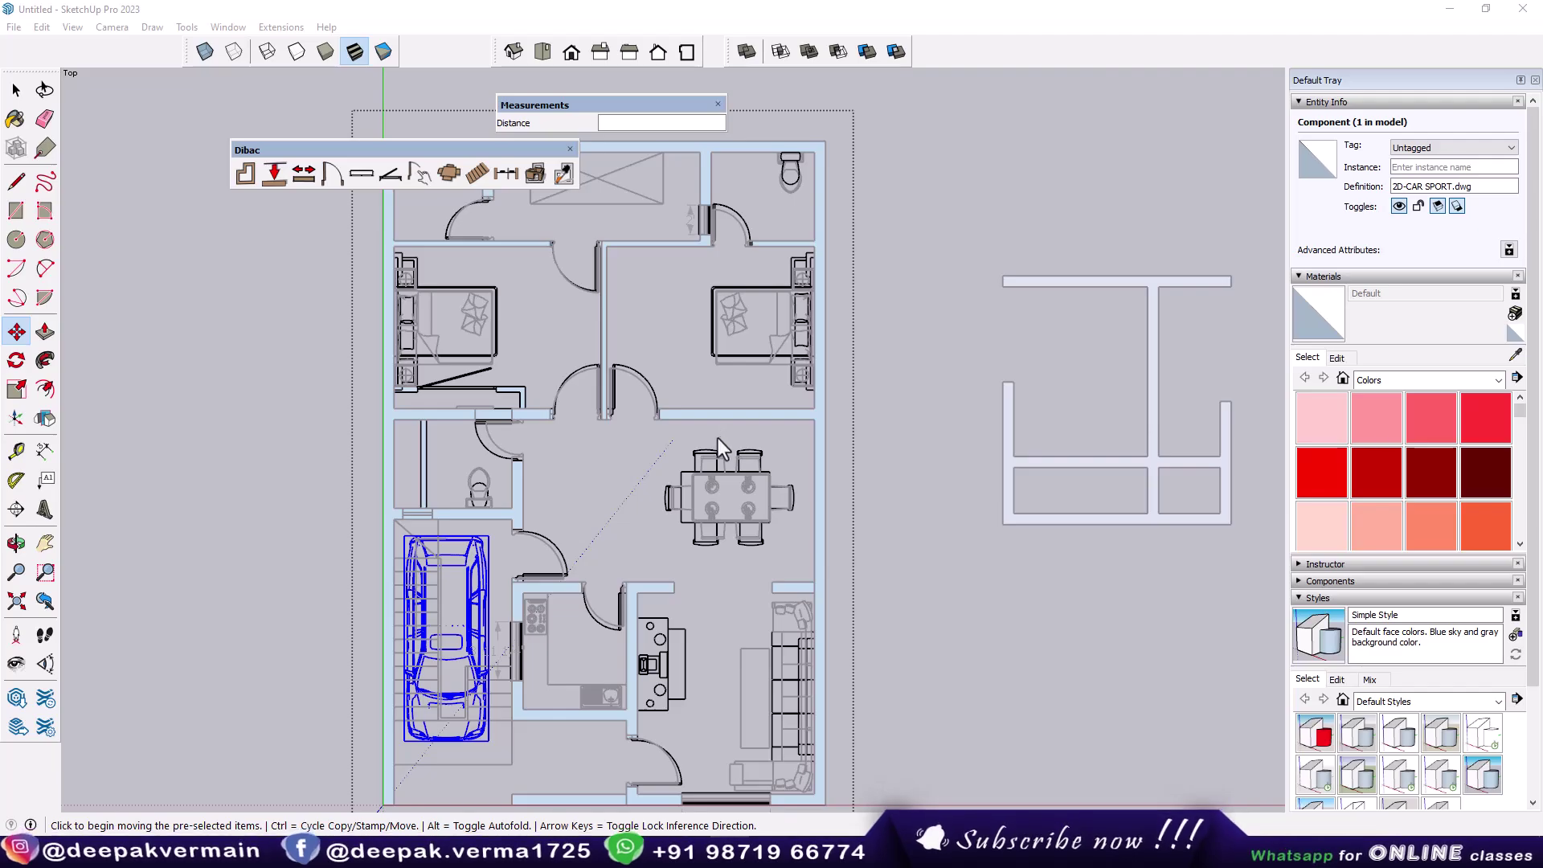
scroll(697, 446, "up", 2)
left_click(492, 543)
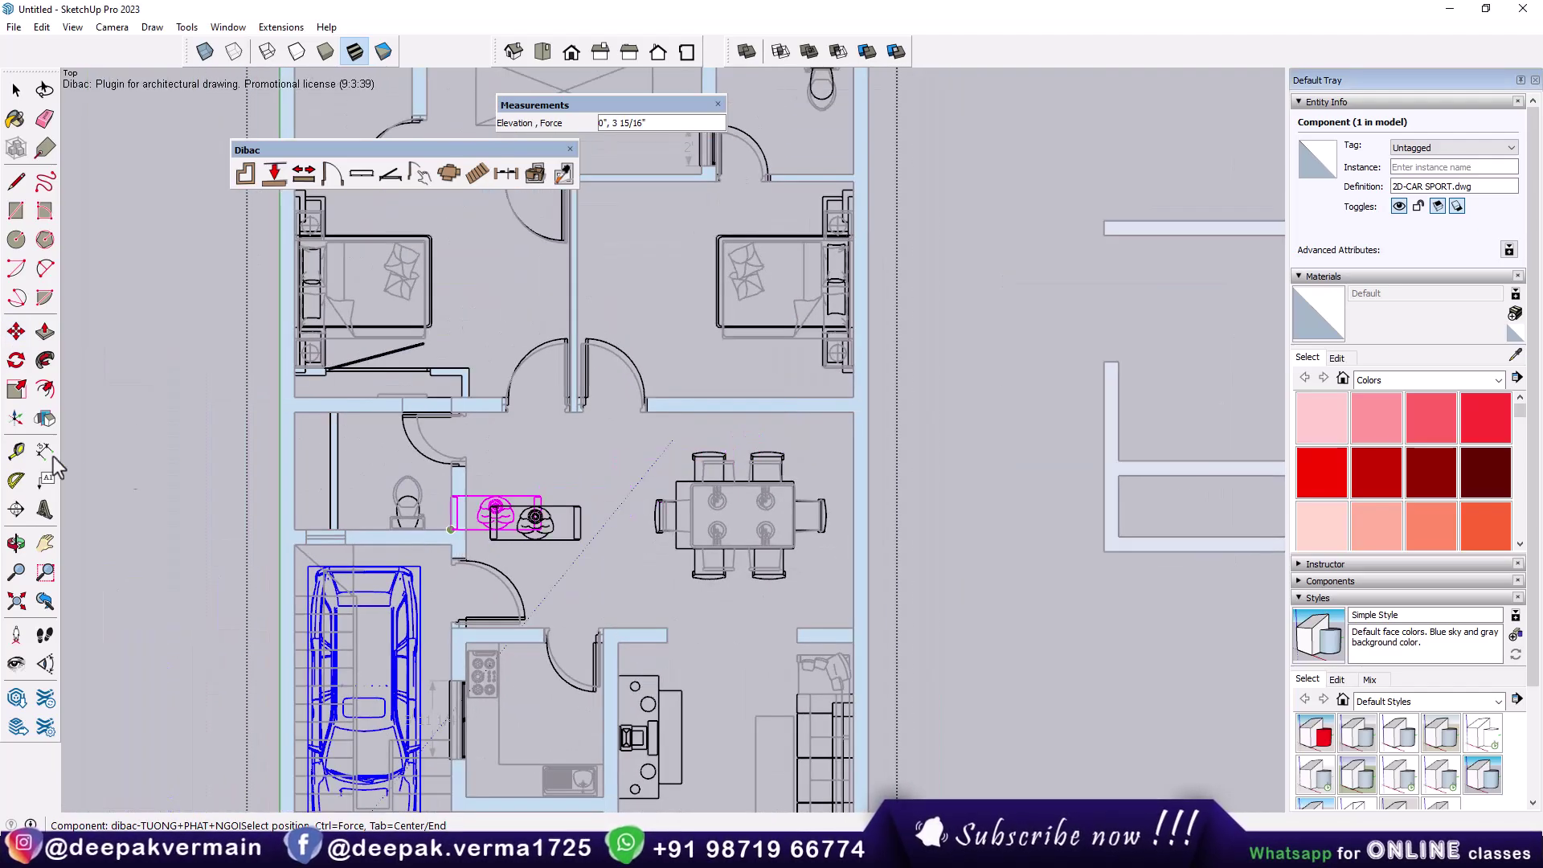
Rotate the seated-figure piece exactly 90°
left_click(16, 360)
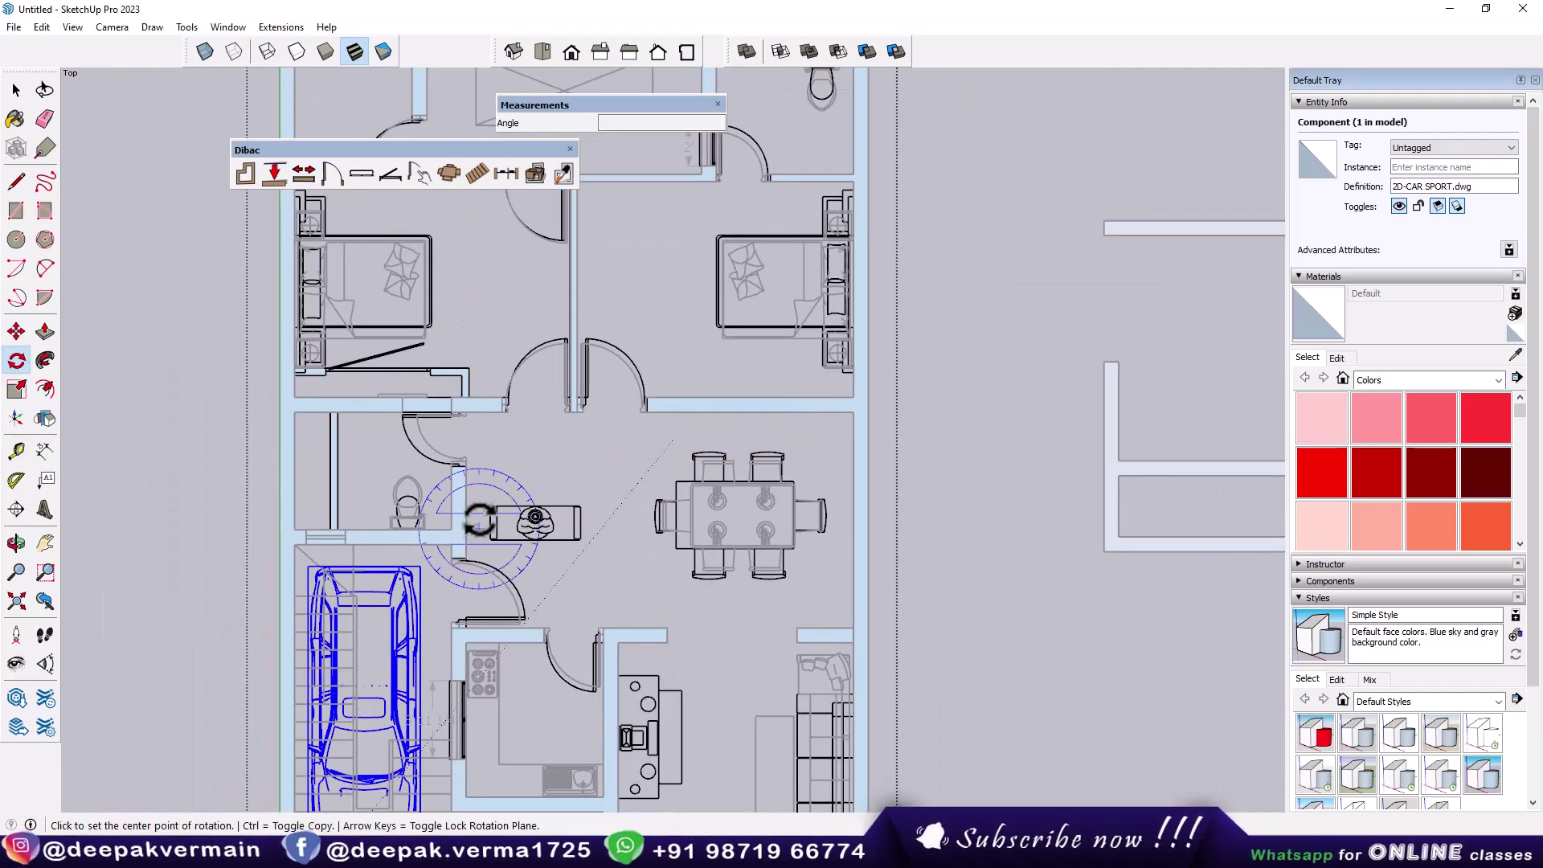
key("space")
left_click(530, 527)
left_click(16, 360)
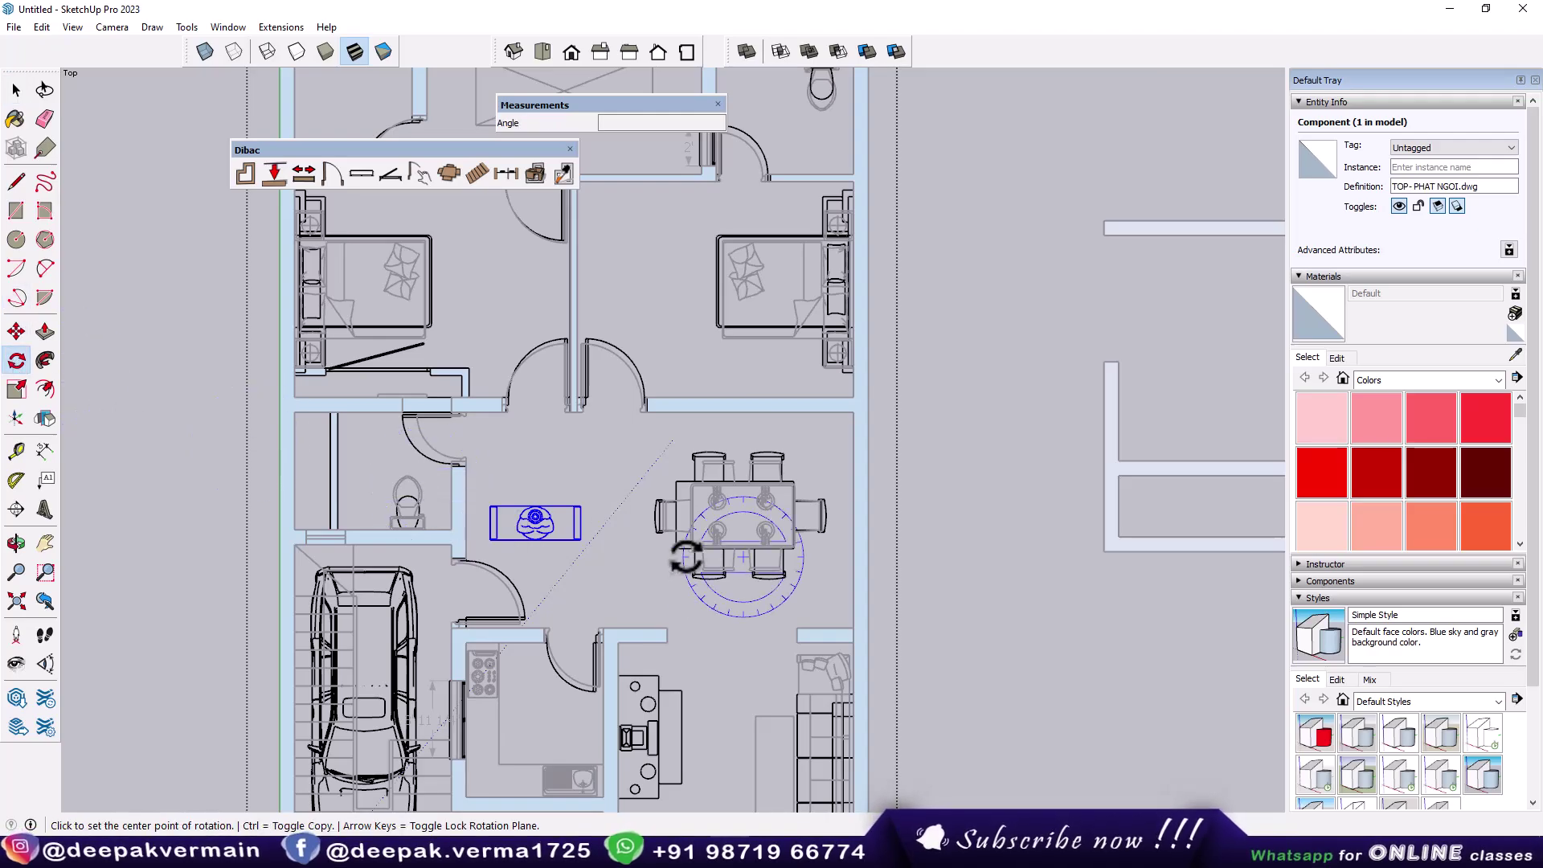
left_click(533, 509)
left_click(586, 510)
key("Return")
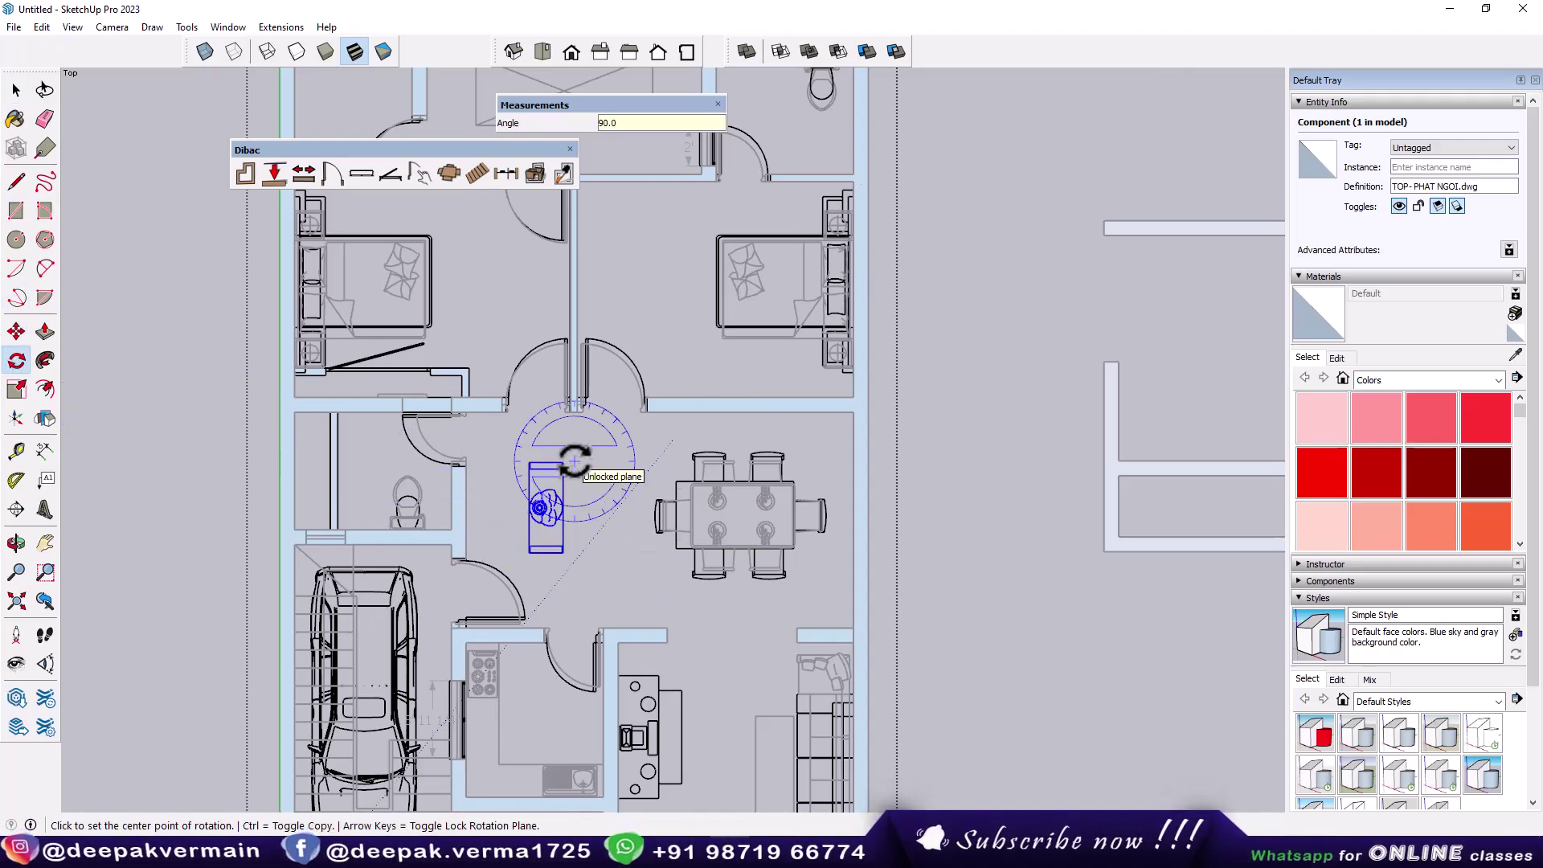
Move the piece against the hallway wall by the toilet, then orbit to a tilted view
key("m")
scroll(527, 486, "up", 2)
left_click(531, 477)
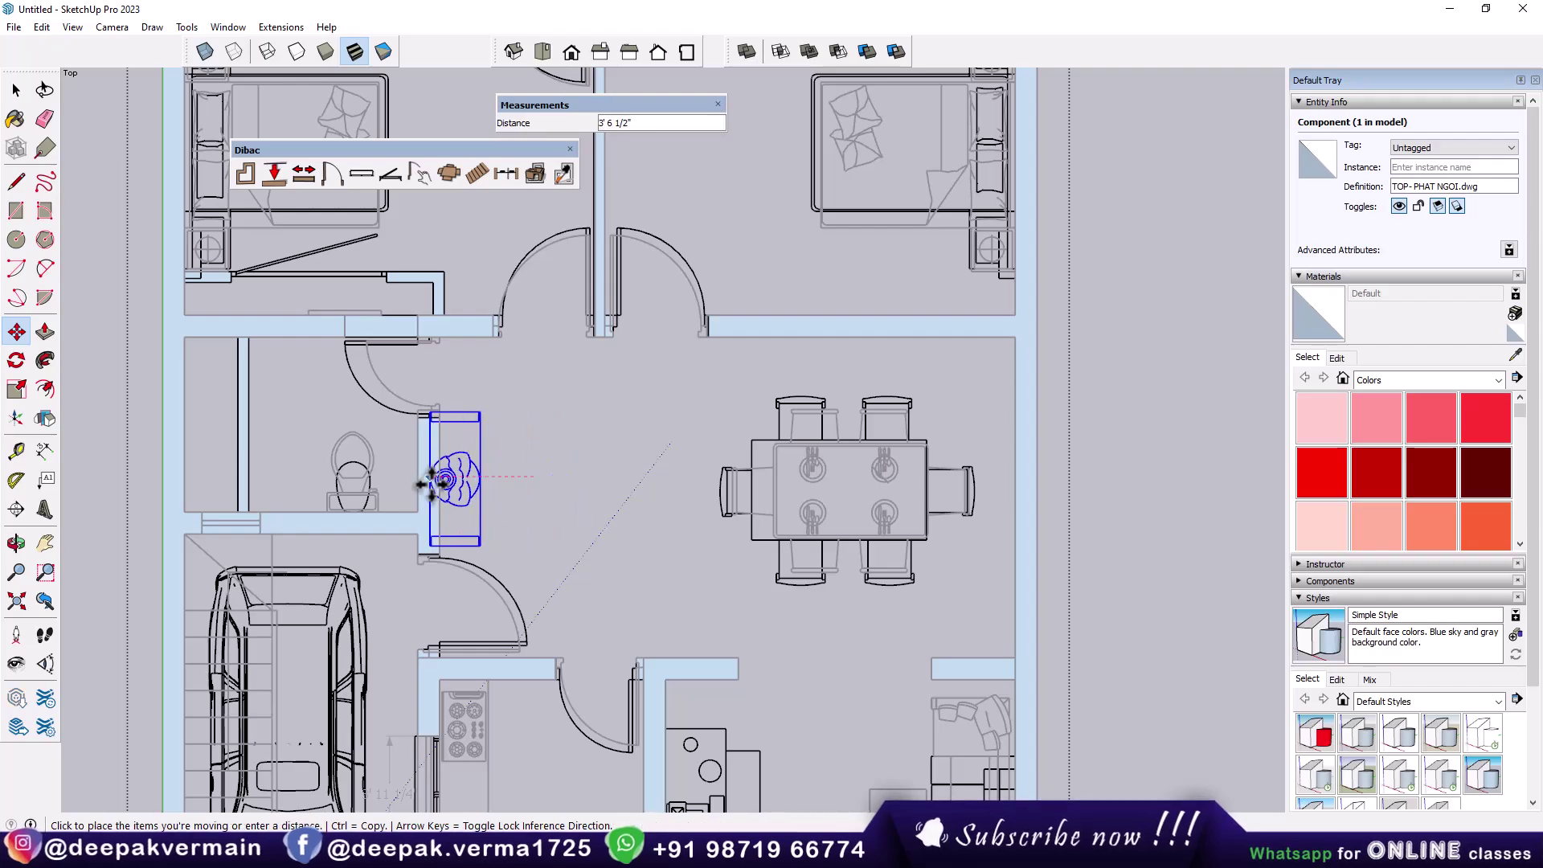
left_click(442, 486)
scroll(723, 472, "down", 2)
scroll(808, 571, "down", 2)
mouse_move(808, 571)
middle_mouse_down()
mouse_move(889, 547)
mouse_move(836, 460)
mouse_move(563, 578)
middle_mouse_up()
key("space")
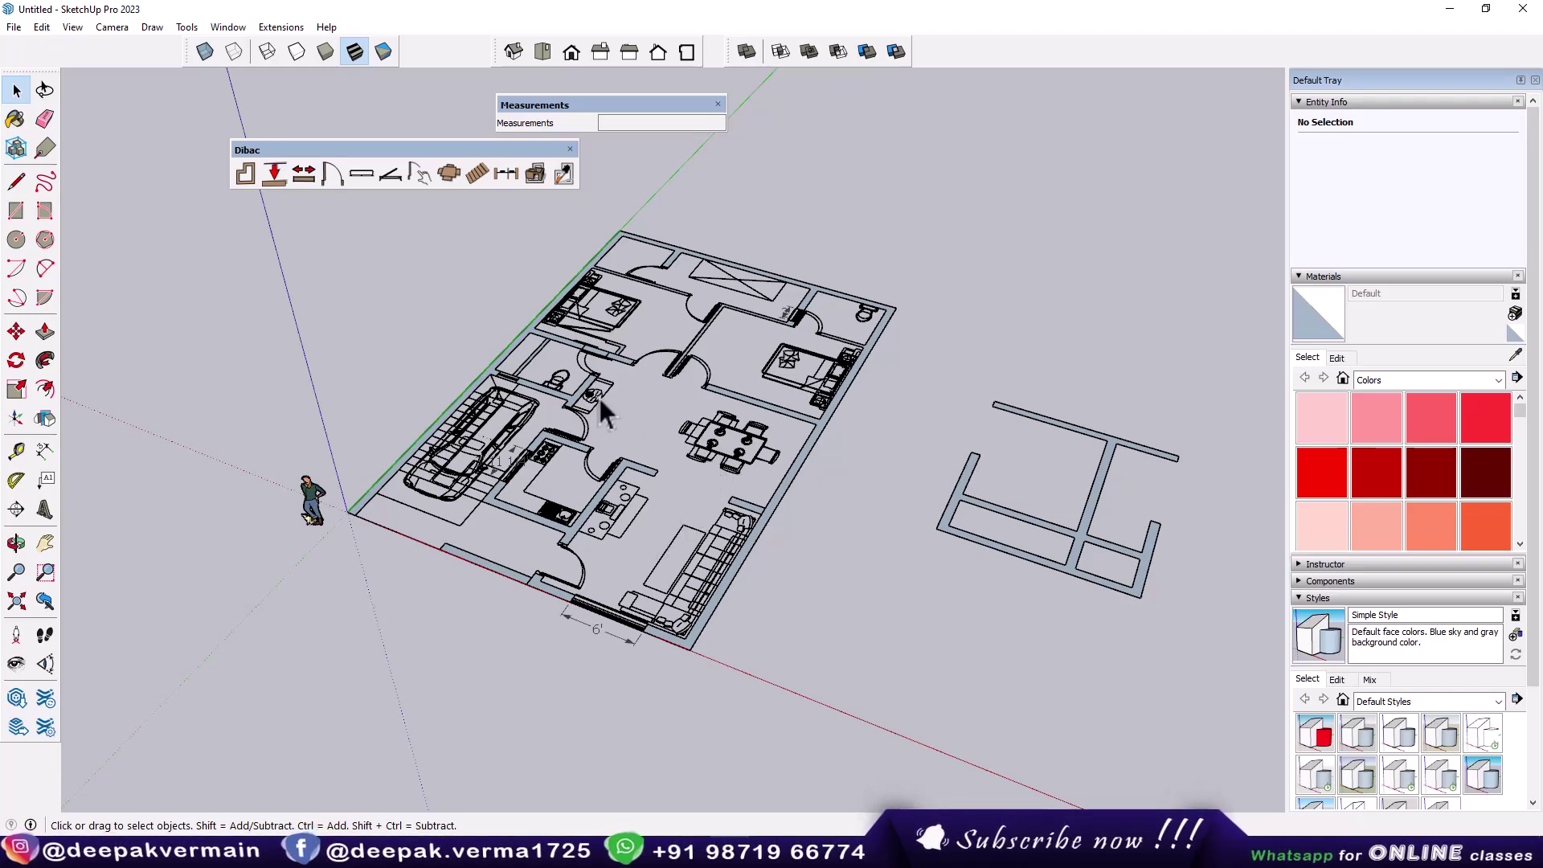
Hide the imported DWG floor-plan underlay
left_click(441, 521)
right_click(441, 521)
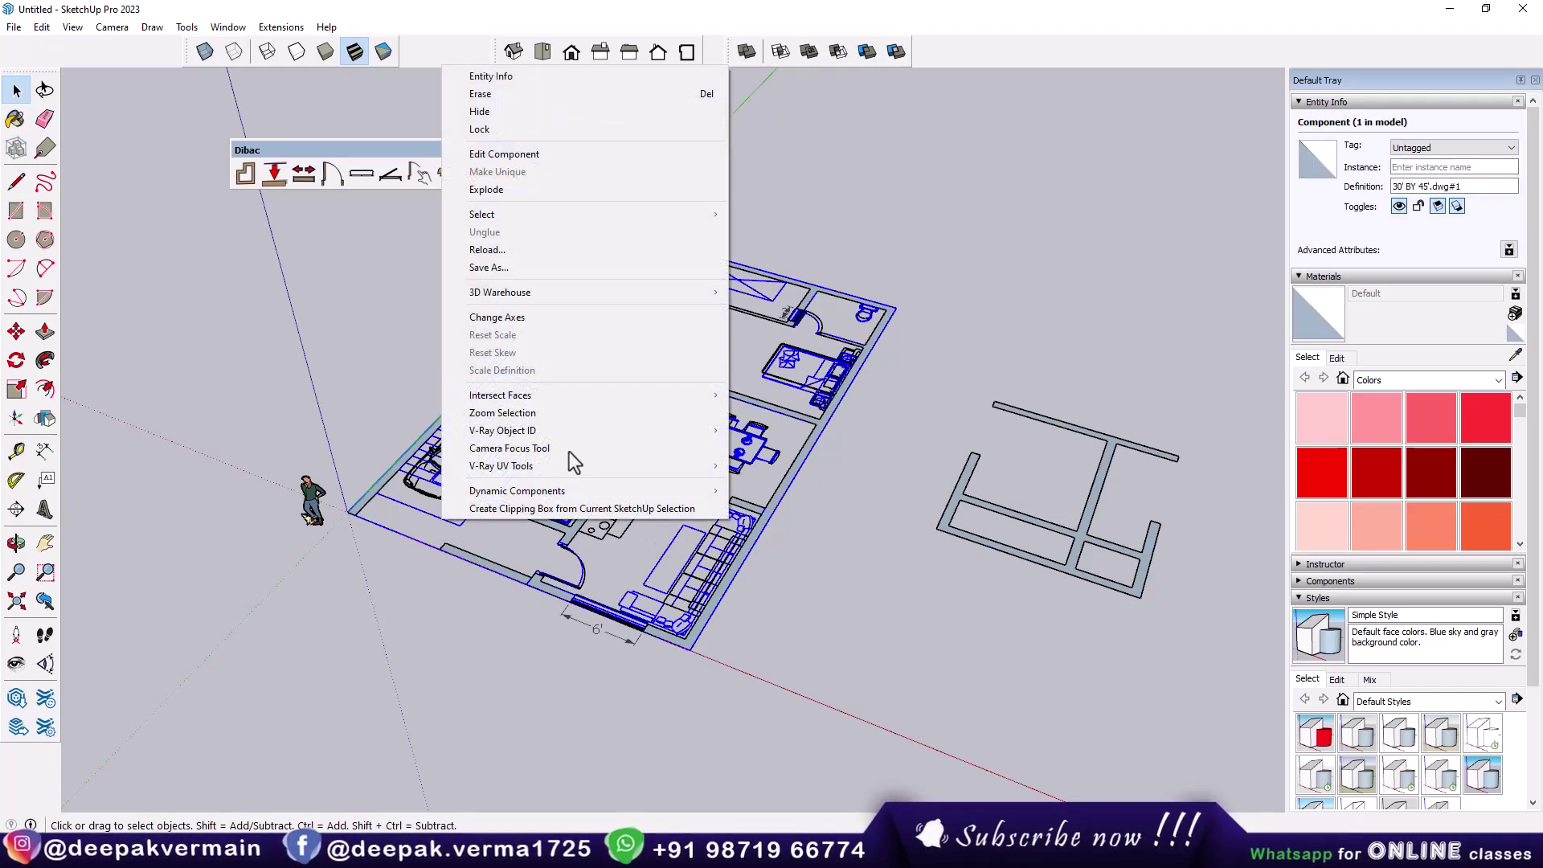
left_click(480, 112)
mouse_move(653, 446)
middle_mouse_down()
mouse_move(750, 540)
mouse_move(621, 384)
mouse_move(745, 444)
middle_mouse_up()
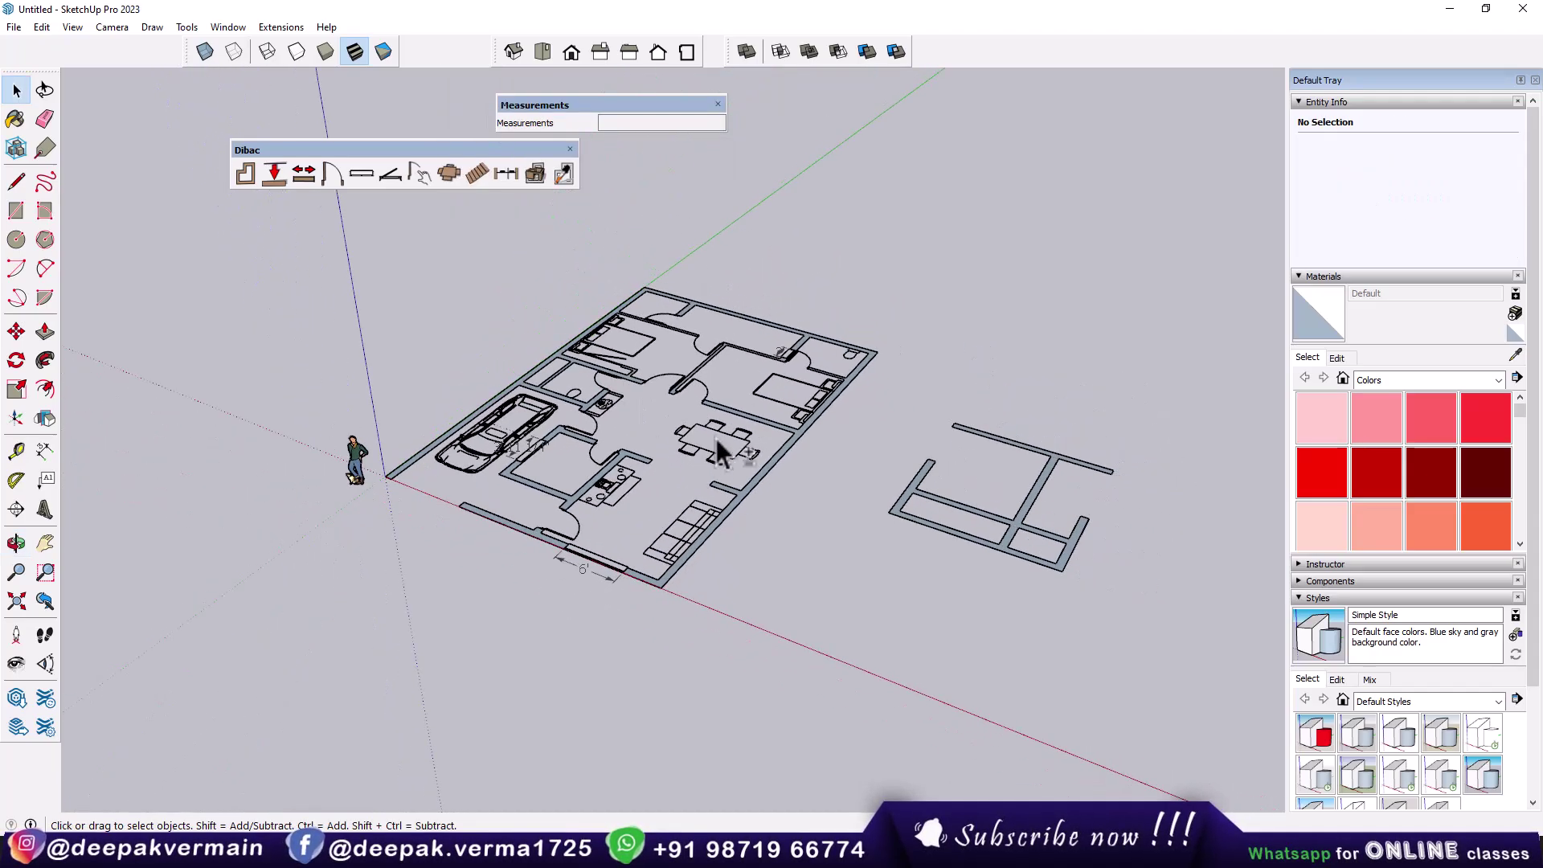
Raise the Dibac plan group into 3D walls
left_click(832, 336)
left_click(528, 180)
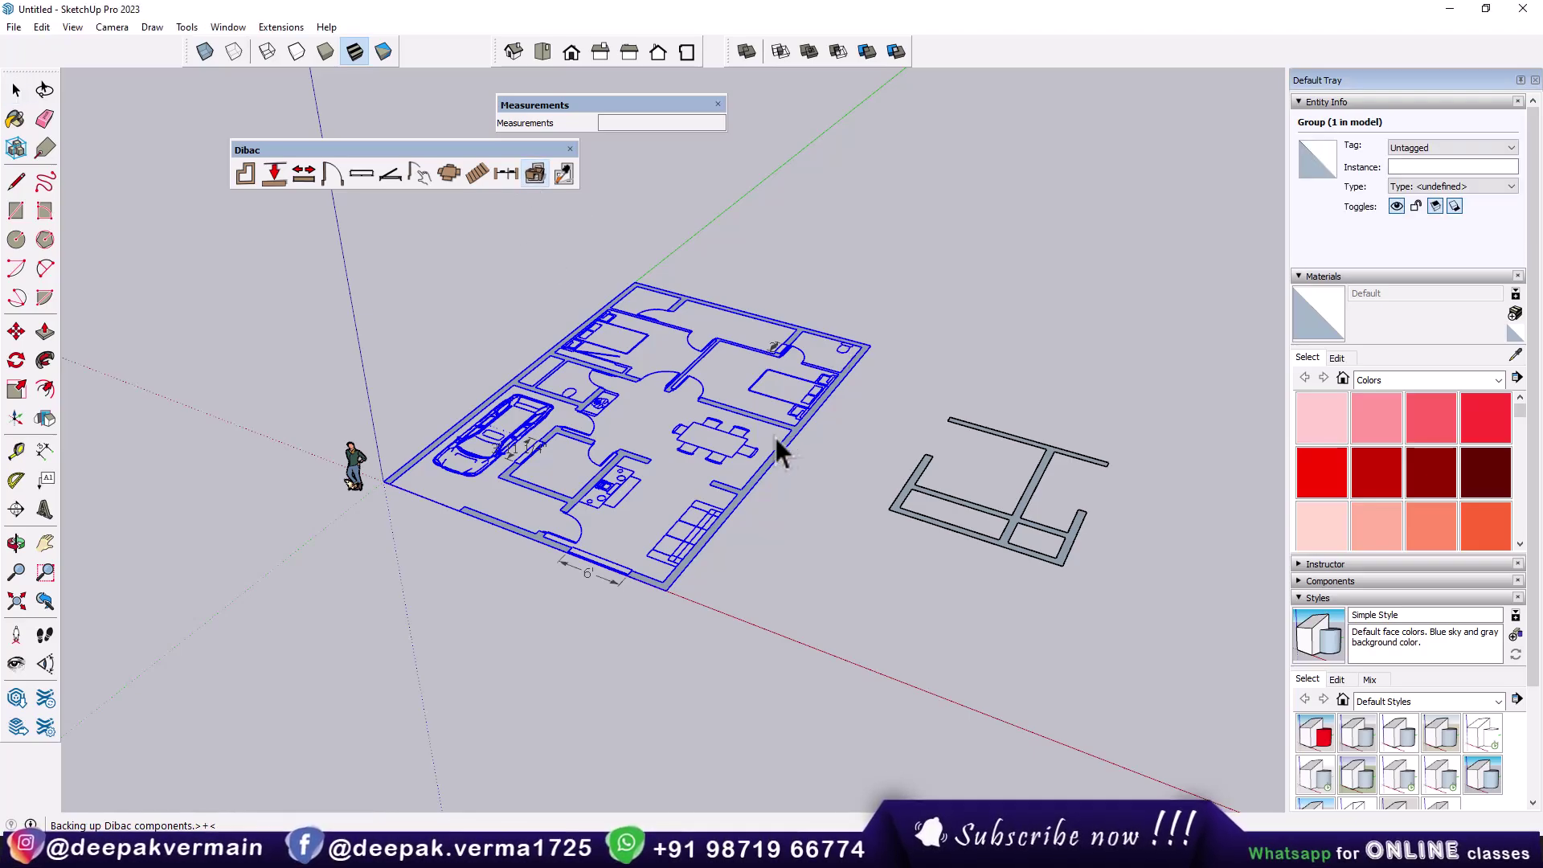
mouse_move(751, 476)
middle_mouse_down()
mouse_move(458, 569)
mouse_move(707, 637)
middle_mouse_up()
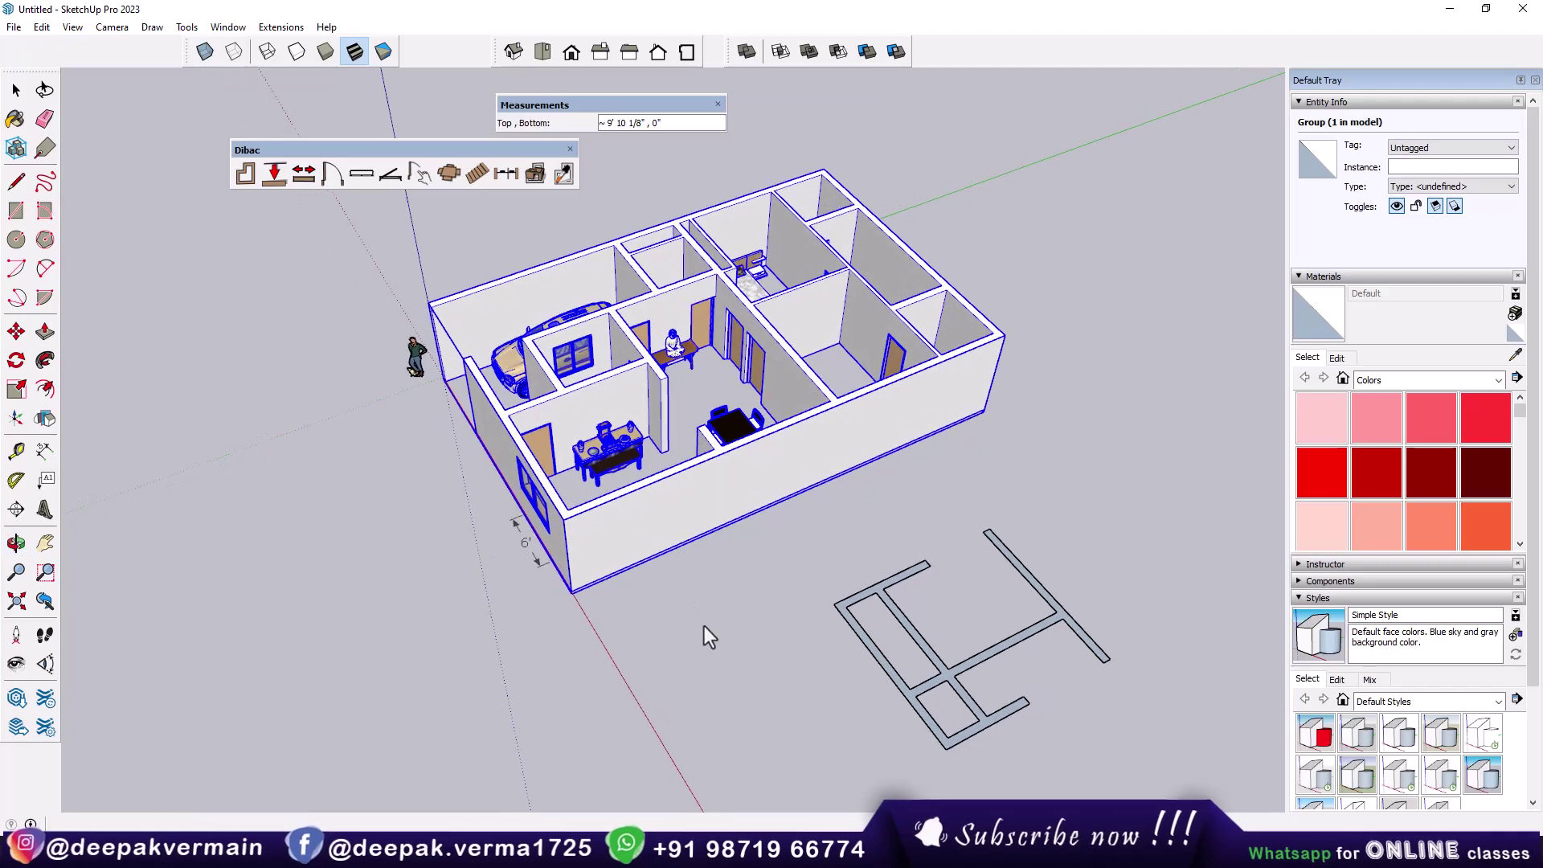
scroll(707, 637, "up", 3)
scroll(631, 522, "up", 3)
left_click(838, 640)
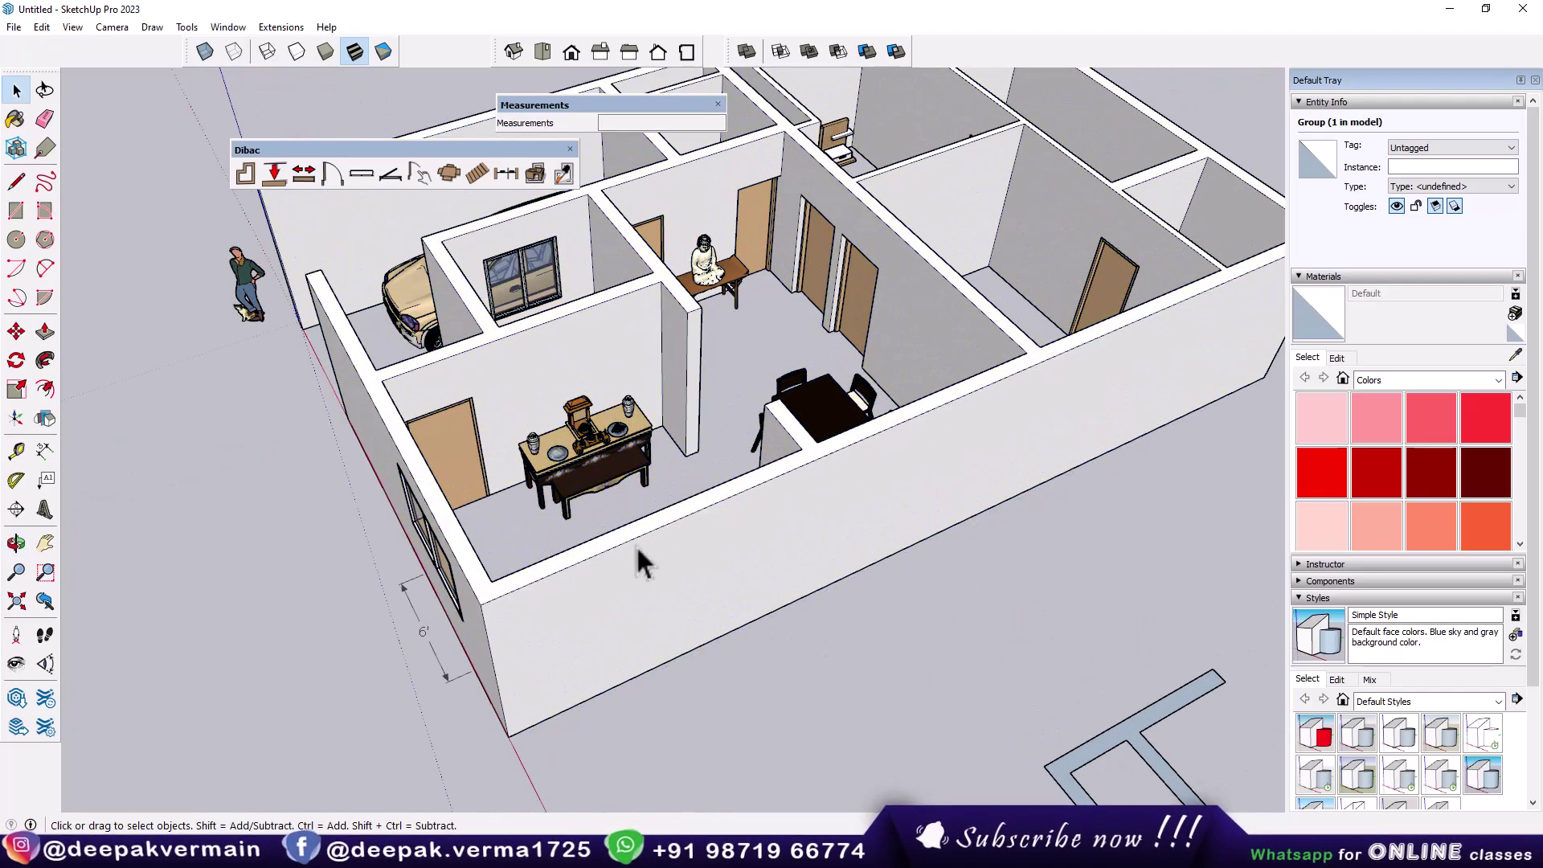
scroll(635, 544, "up", 3)
scroll(601, 483, "up", 3)
Orbit and zoom around the furnished 3D house to inspect the rooms
middle_click_drag(750, 544, 1010, 489)
scroll(1010, 489, "down", 3)
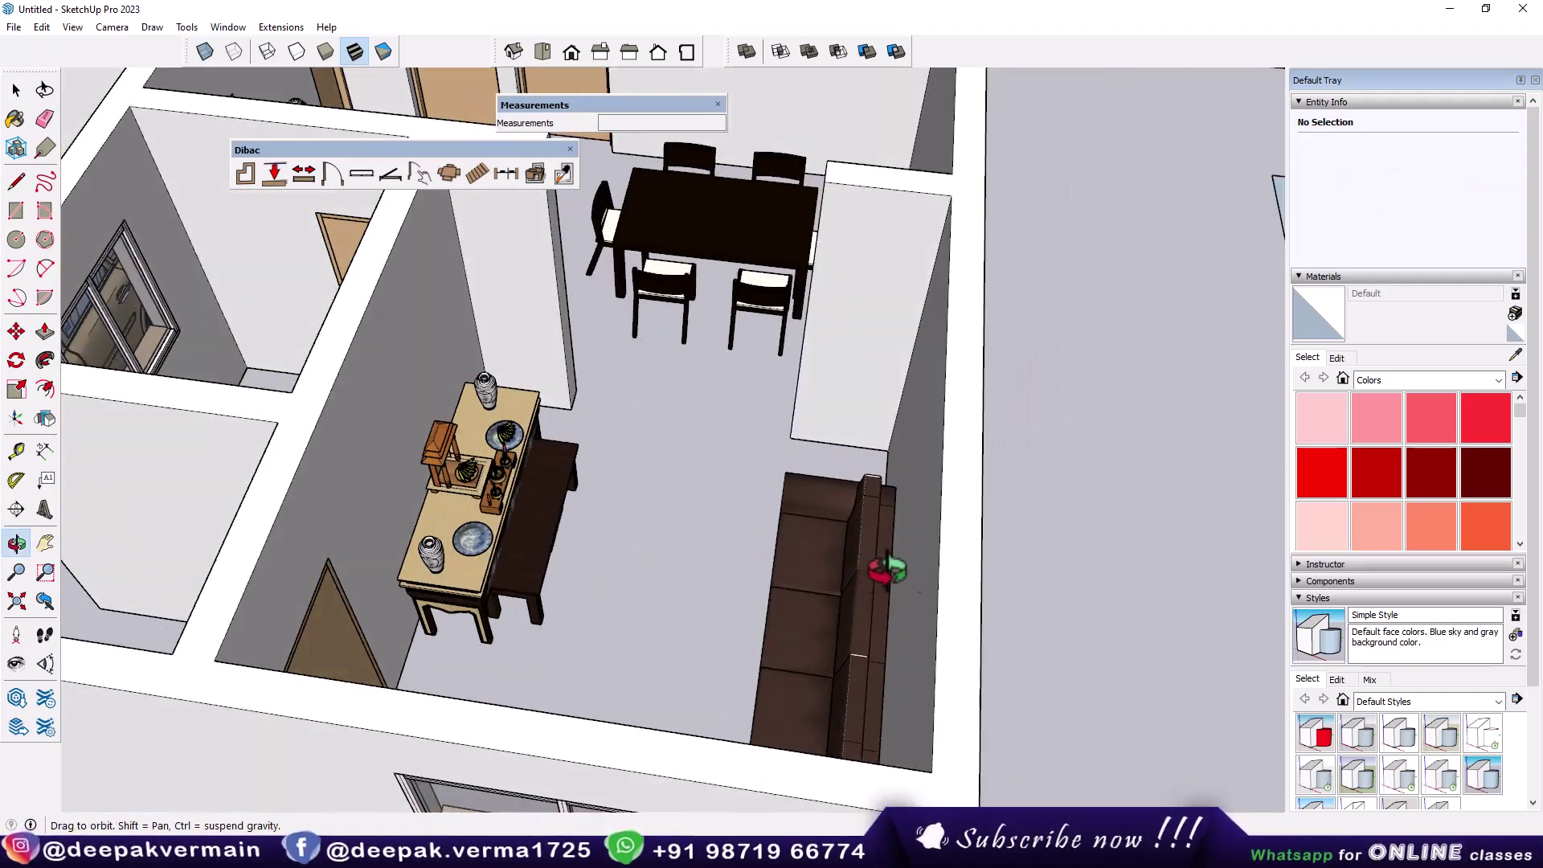
scroll(1115, 548, "down", 3)
scroll(884, 531, "down", 2)
scroll(708, 510, "up", 3)
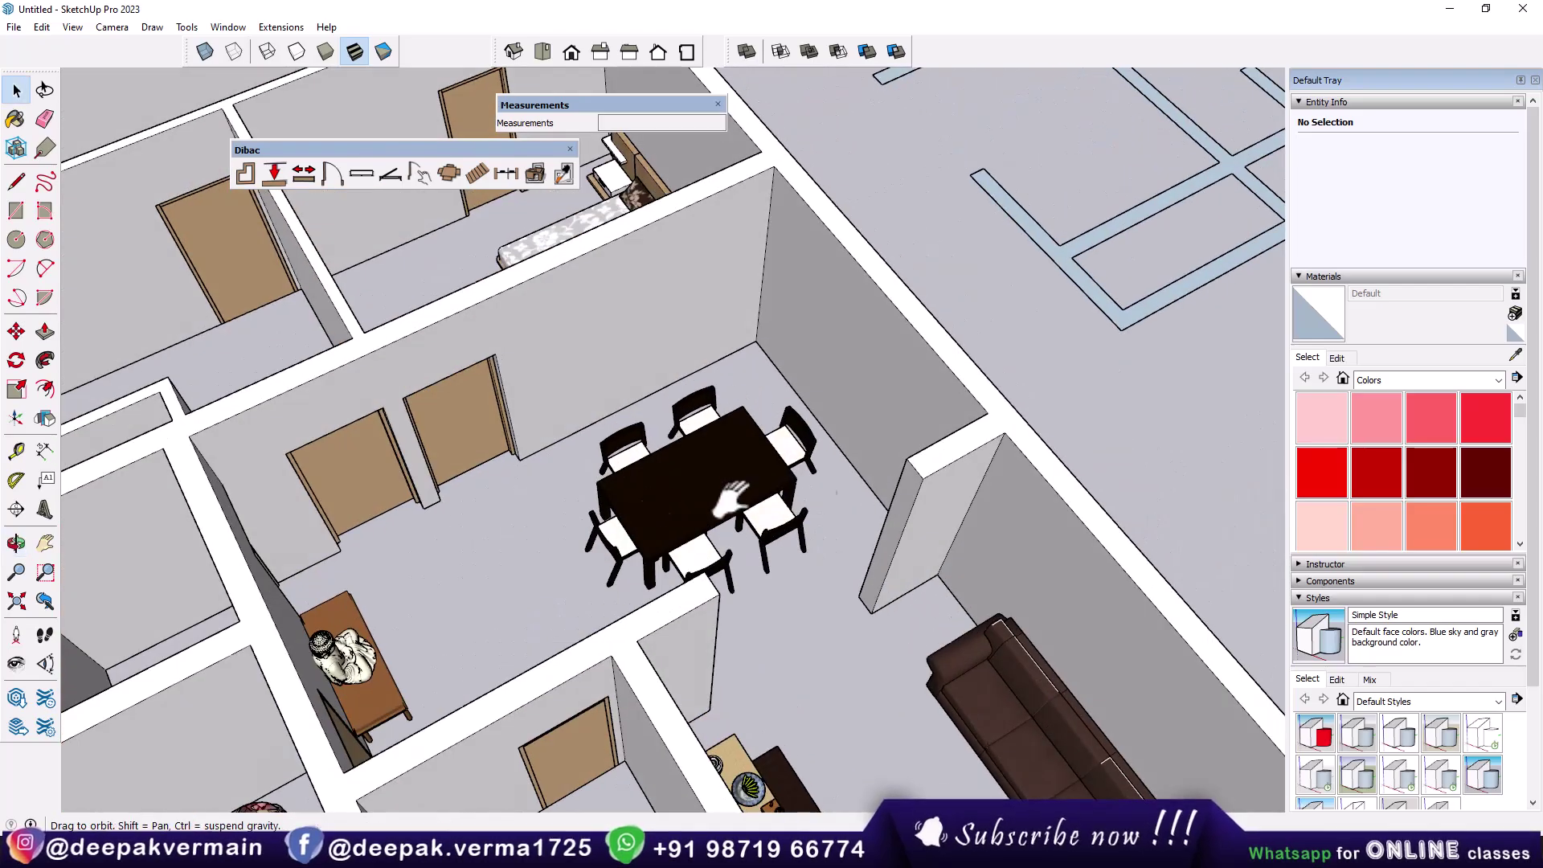
scroll(732, 499, "down", 3)
mouse_move(828, 406)
middle_mouse_down()
mouse_move(920, 488)
mouse_move(585, 489)
mouse_move(840, 353)
mouse_move(919, 409)
mouse_move(667, 402)
middle_mouse_up()
scroll(840, 354, "down", 3)
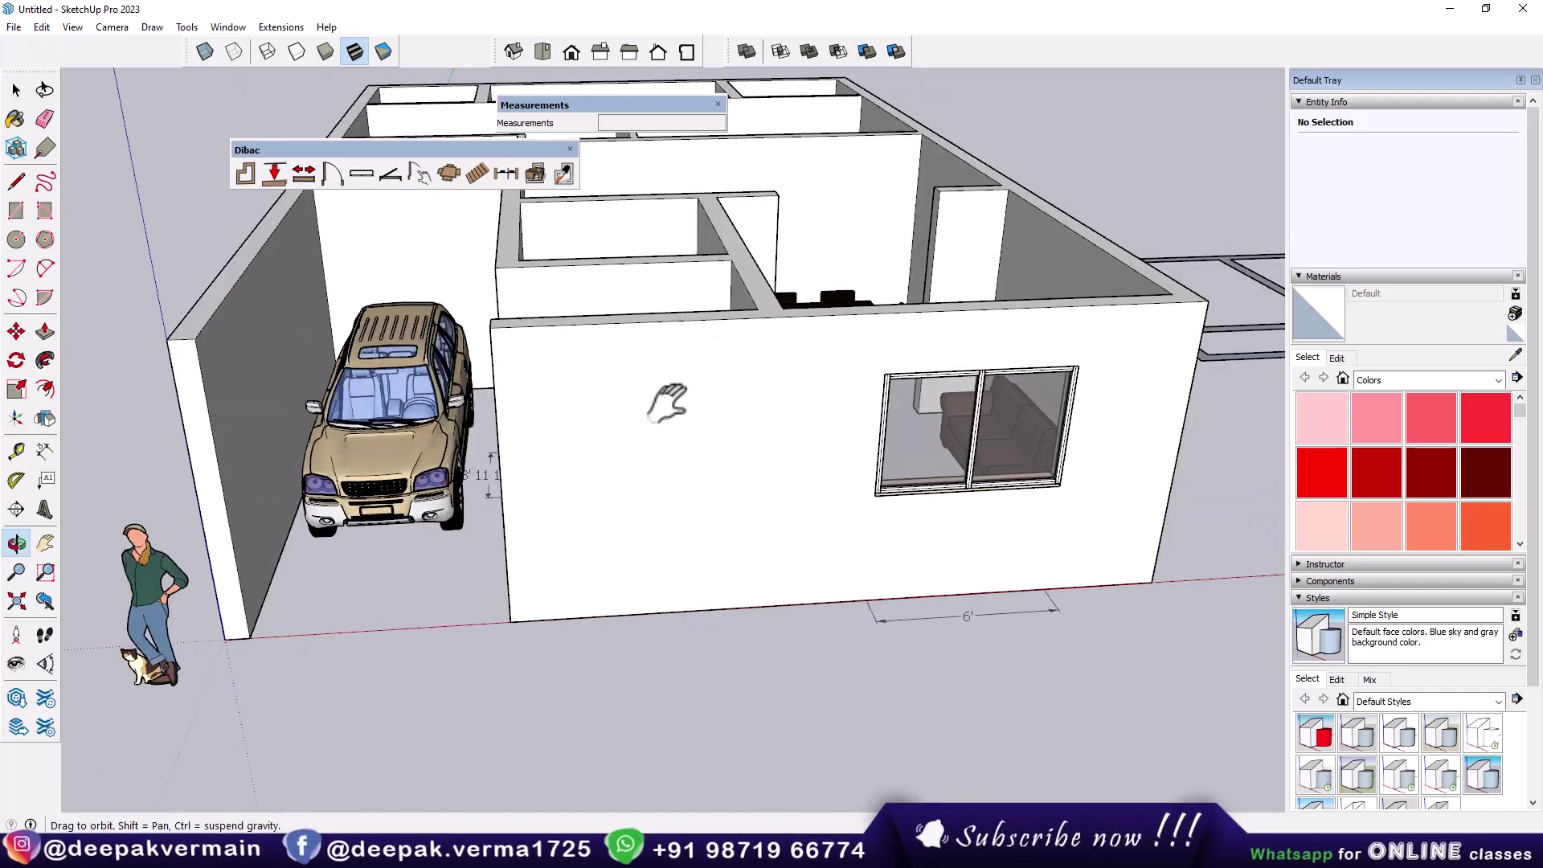
scroll(667, 402, "down", 3)
mouse_move(386, 437)
middle_mouse_down()
mouse_move(905, 379)
mouse_move(712, 517)
middle_mouse_up()
scroll(804, 549, "up", 3)
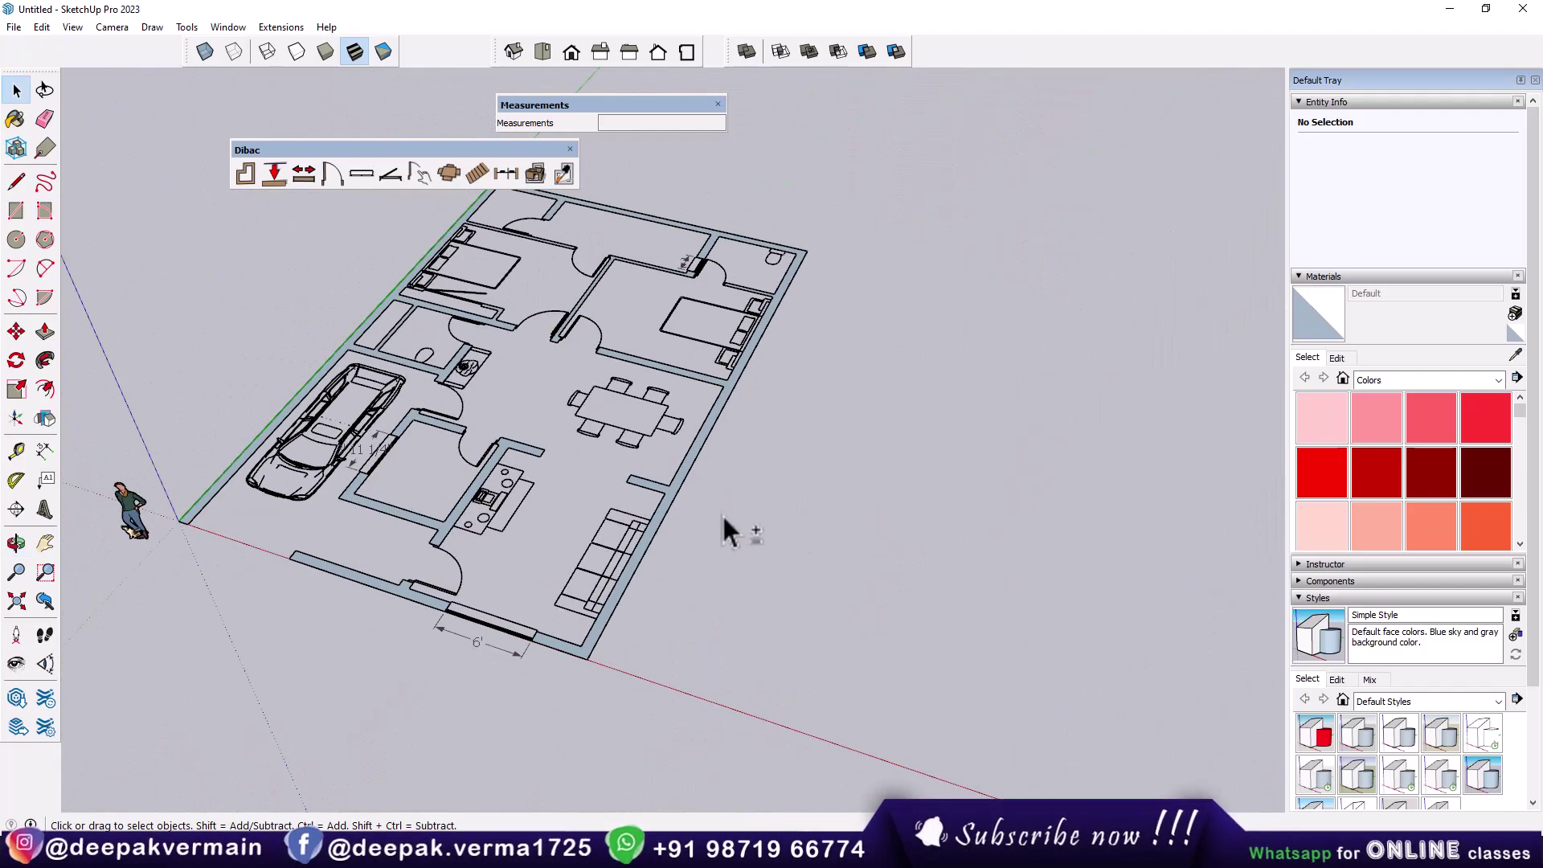
Set the Dibac stair parameters to width 3', height 12' and rise 7"
mouse_move(724, 517)
middle_mouse_down("shift")
mouse_move(679, 559)
mouse_move(631, 566)
middle_mouse_up("shift")
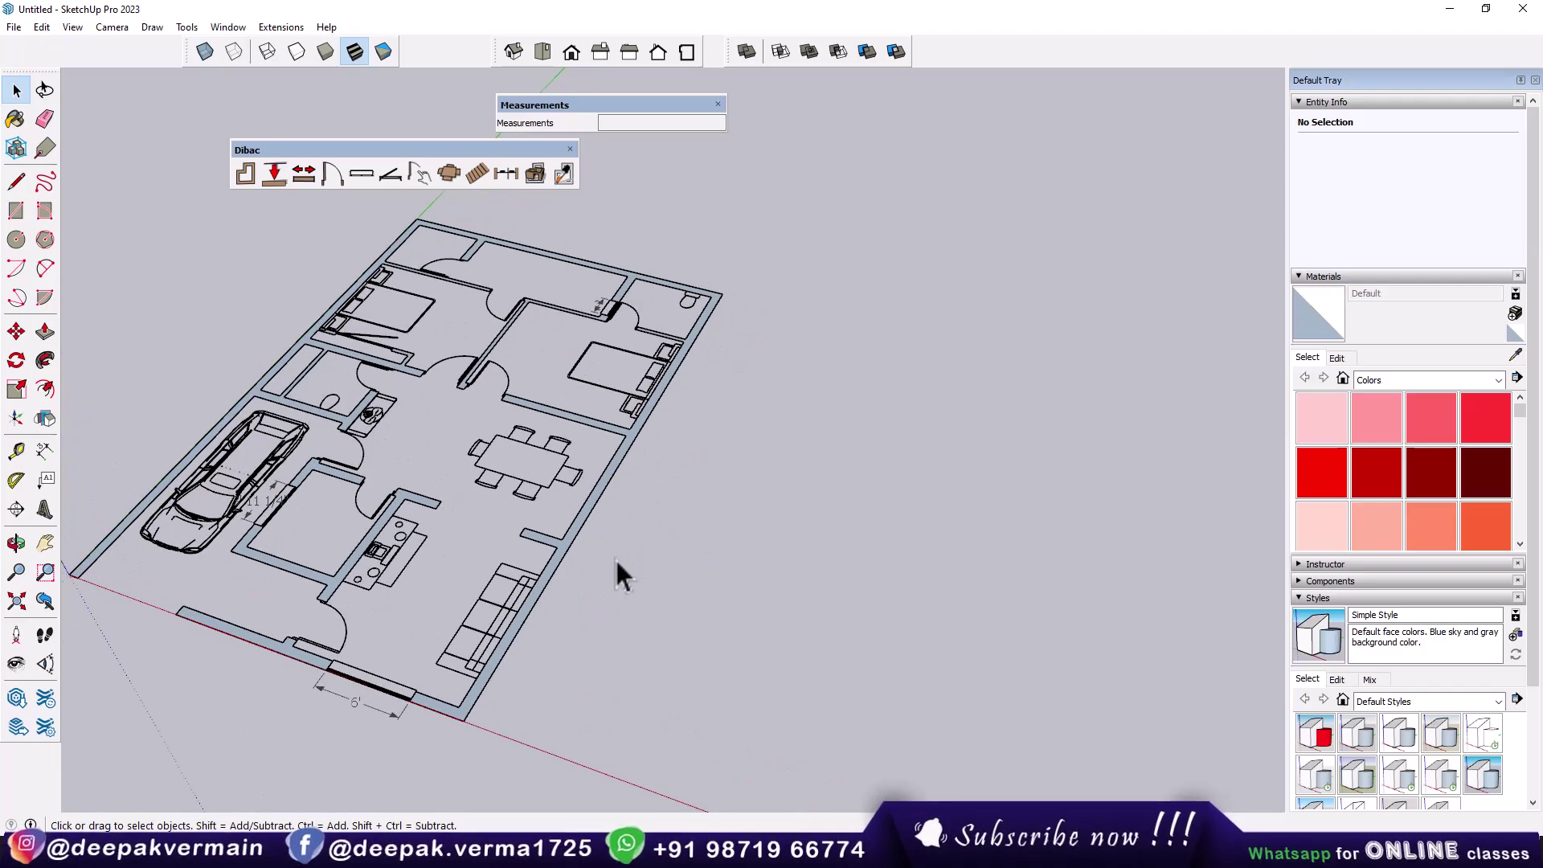
left_click(475, 178)
mouse_move(410, 85)
left_mouse_down()
mouse_move(493, 229)
mouse_move(499, 255)
mouse_move(476, 256)
left_mouse_up()
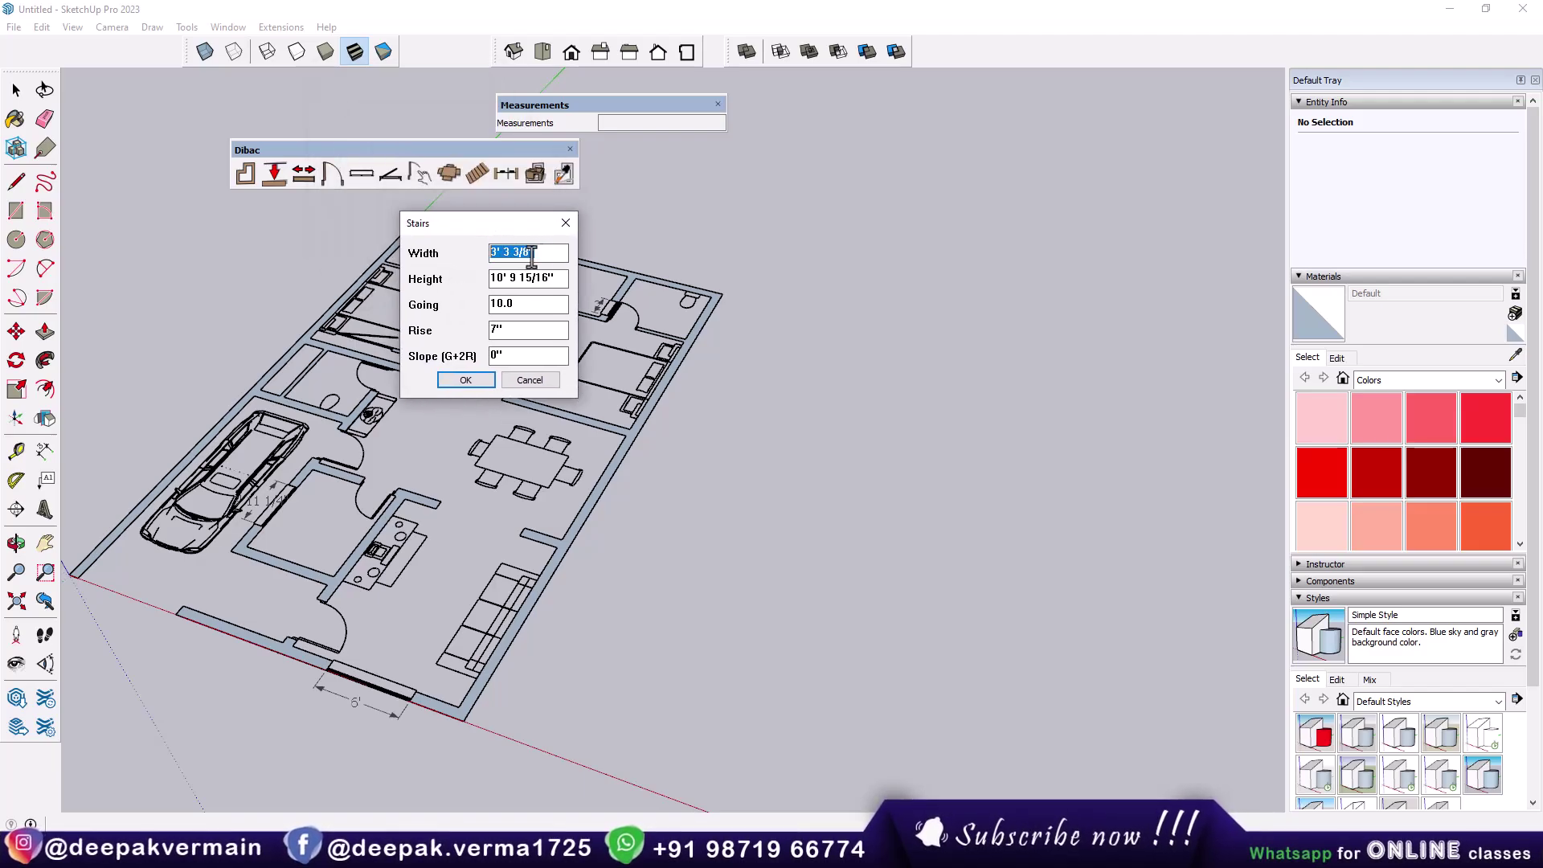
type("3'")
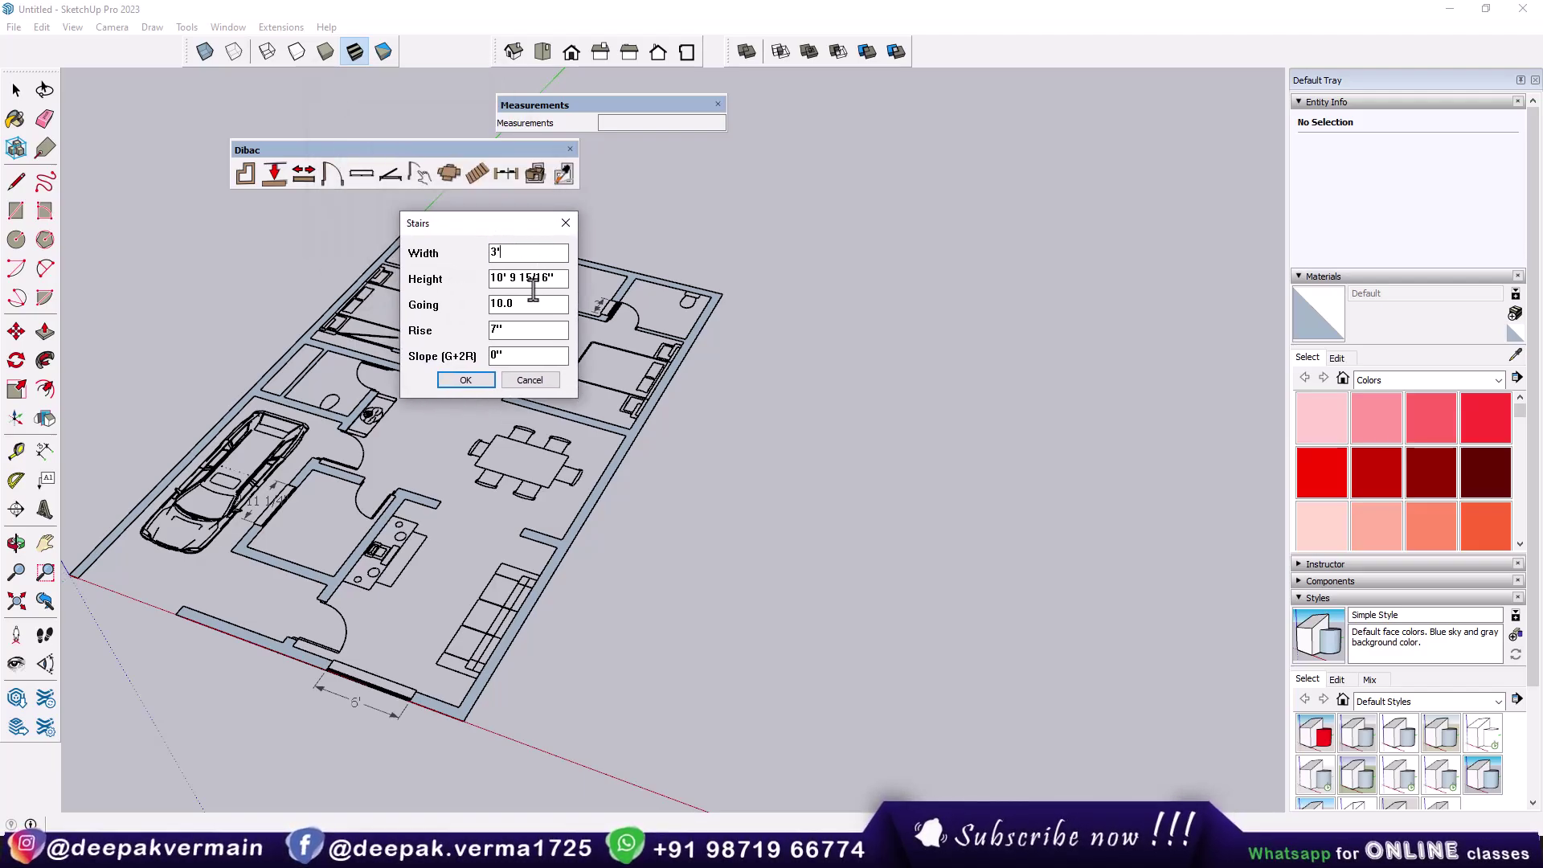
left_click(516, 278)
left_click_drag(563, 279, 475, 277)
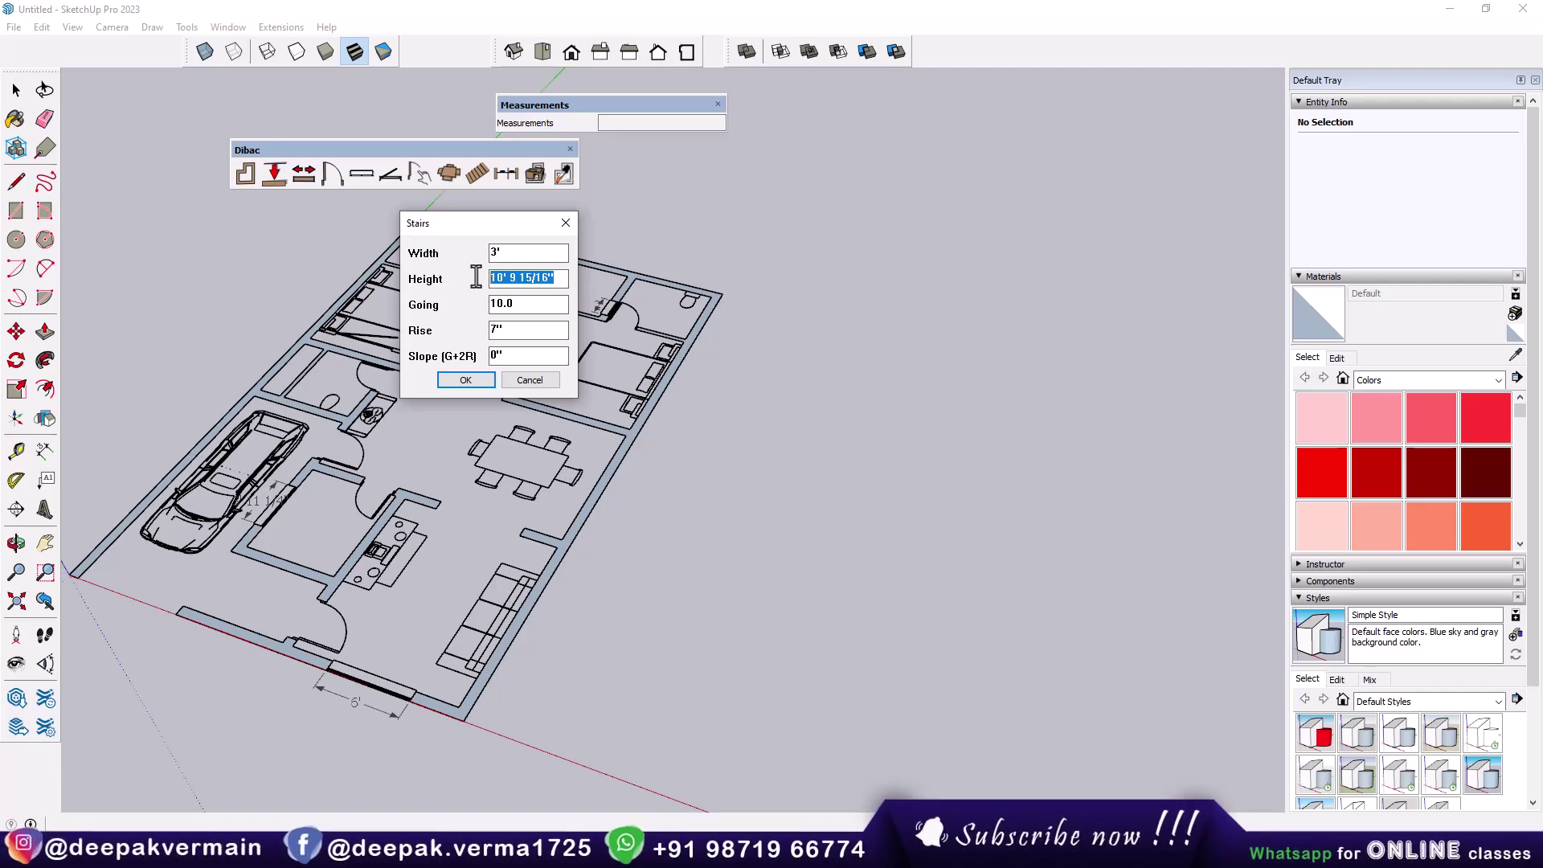
type("12'")
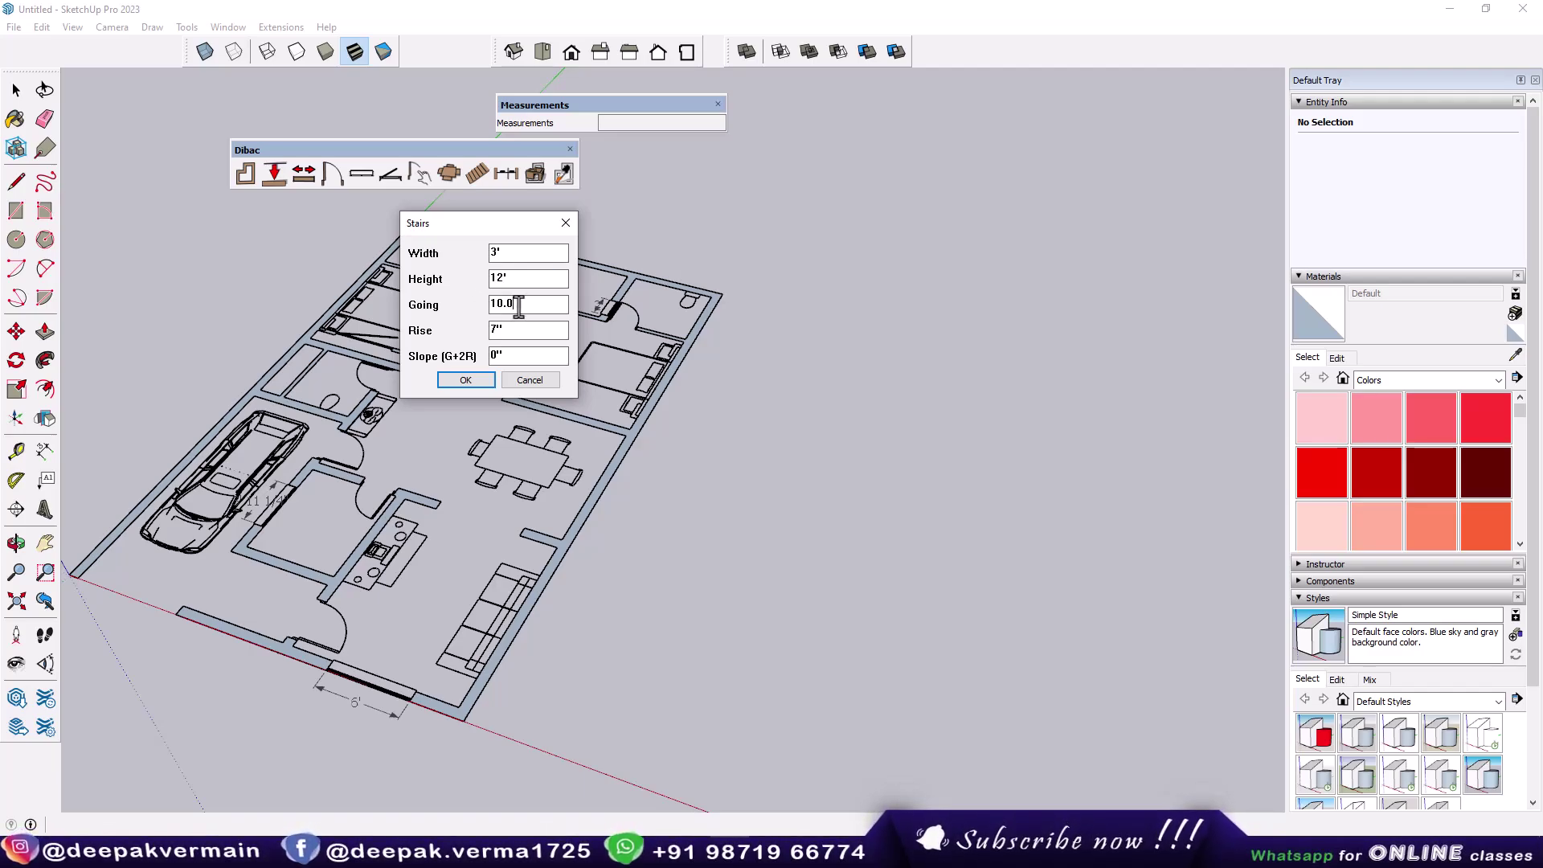
left_click_drag(527, 306, 478, 307)
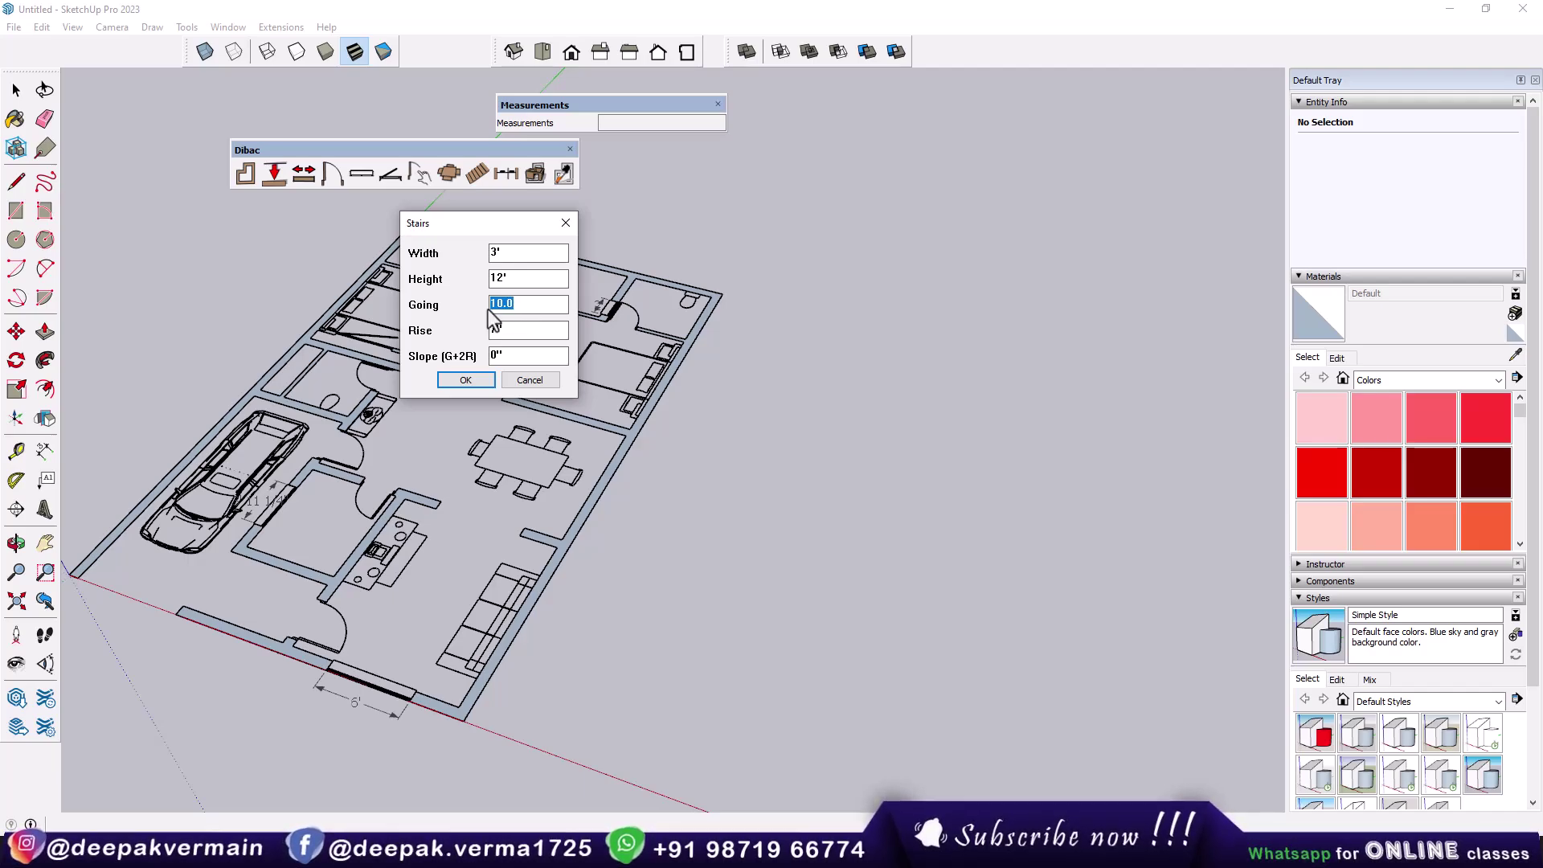
left_click(529, 303)
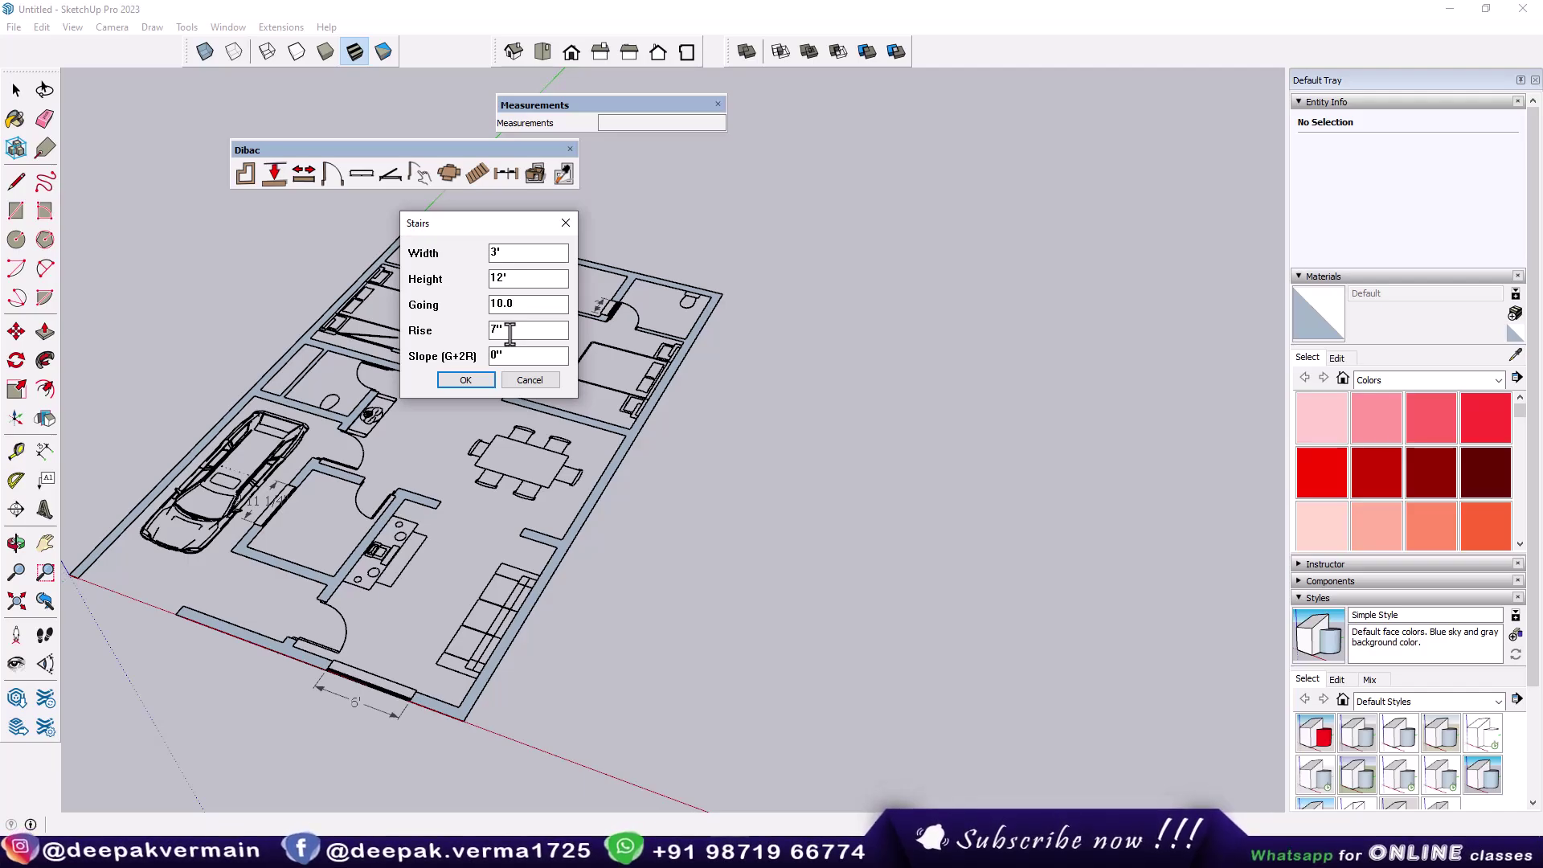
key("Tab")
key("Tab")
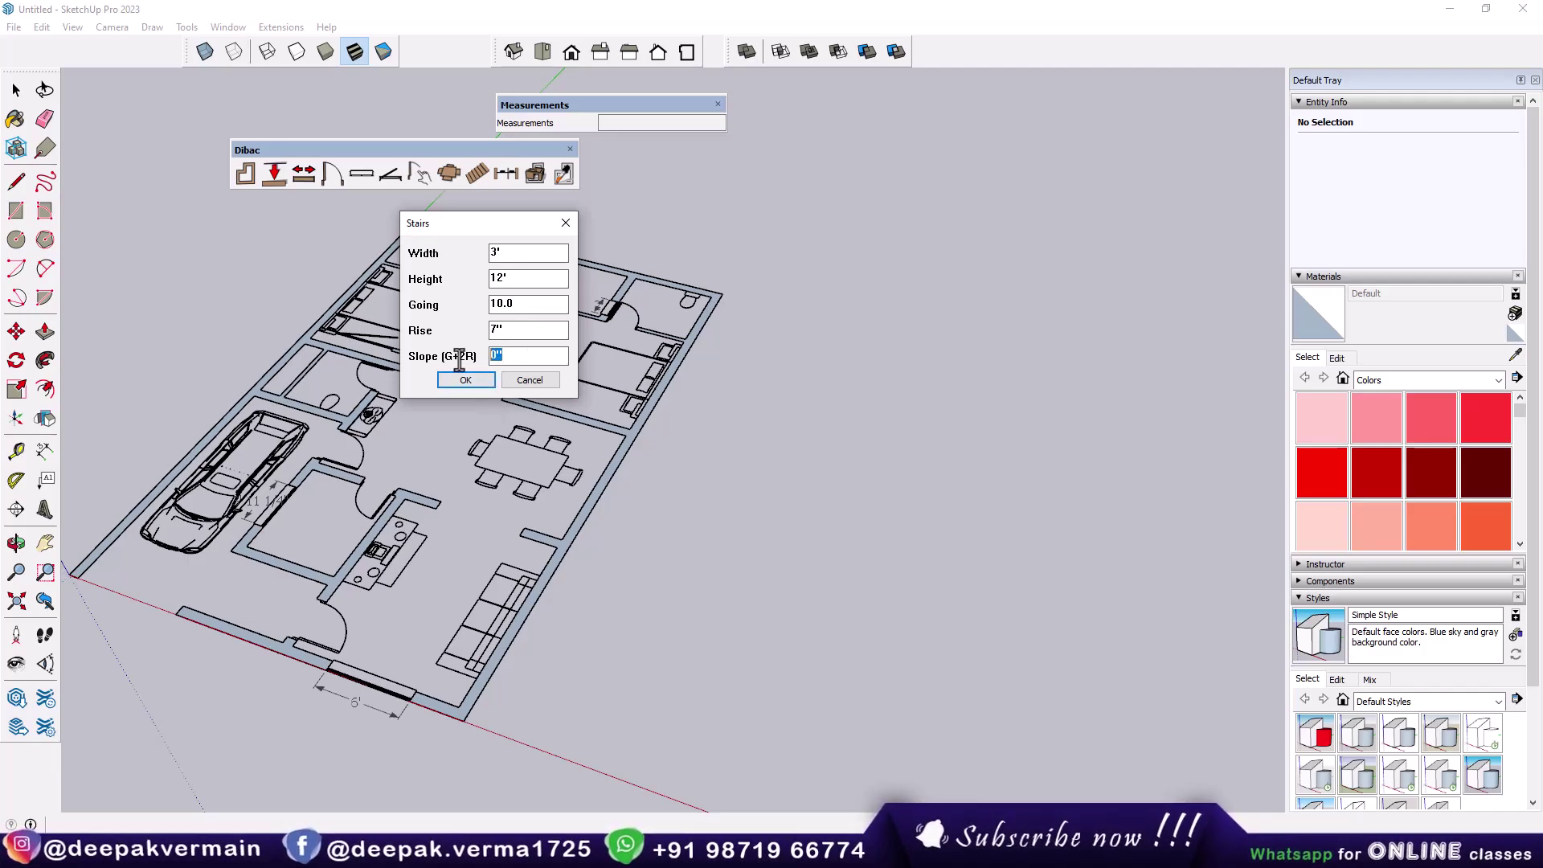
left_click(462, 382)
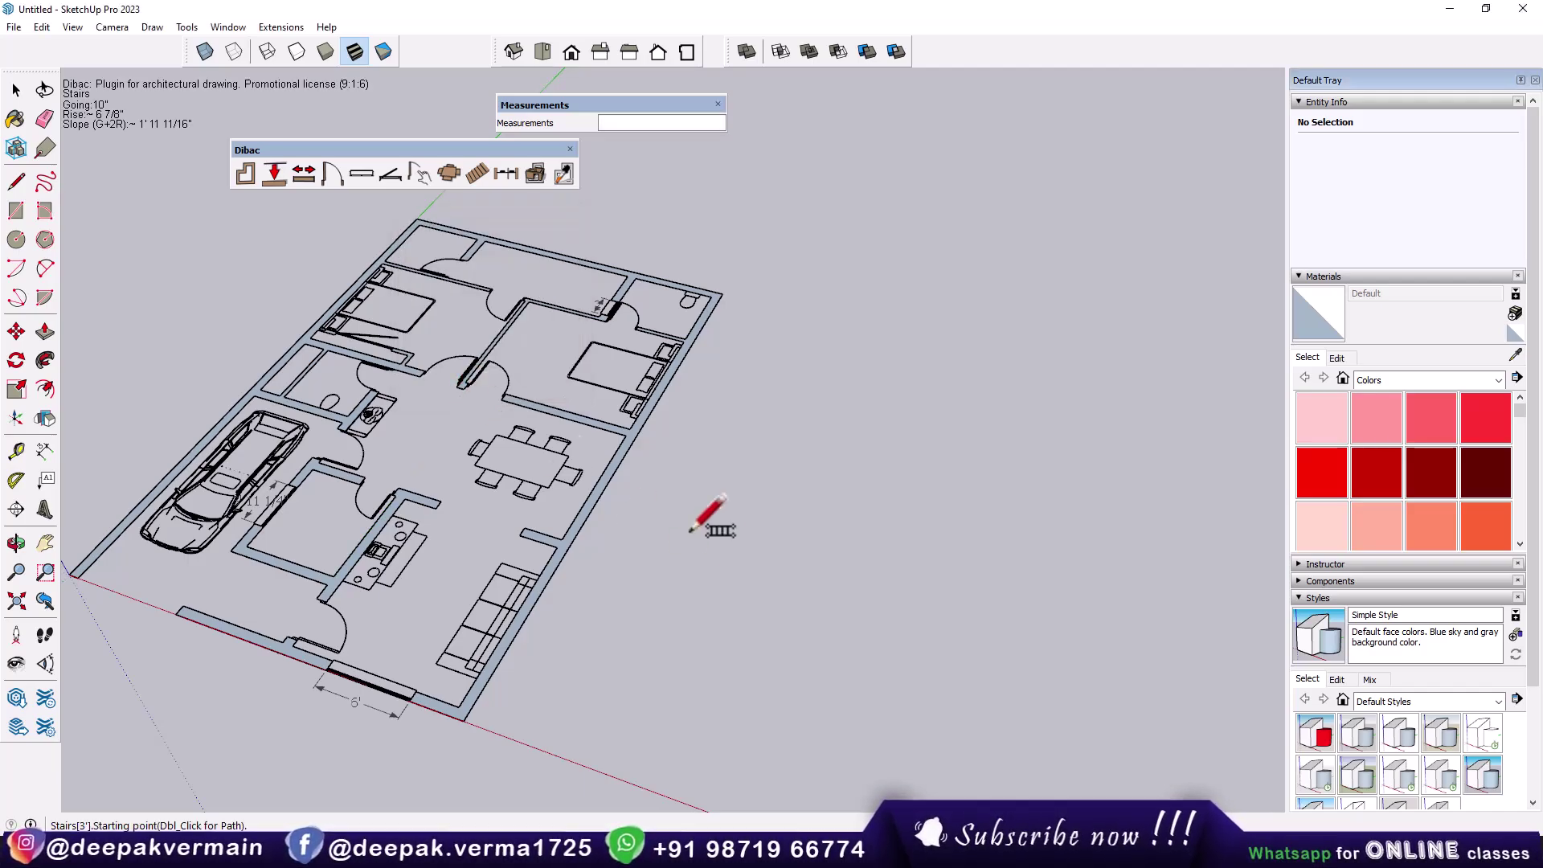
Draw the two-flight stair outside the plan's right wall
left_click(527, 602)
left_click(608, 477)
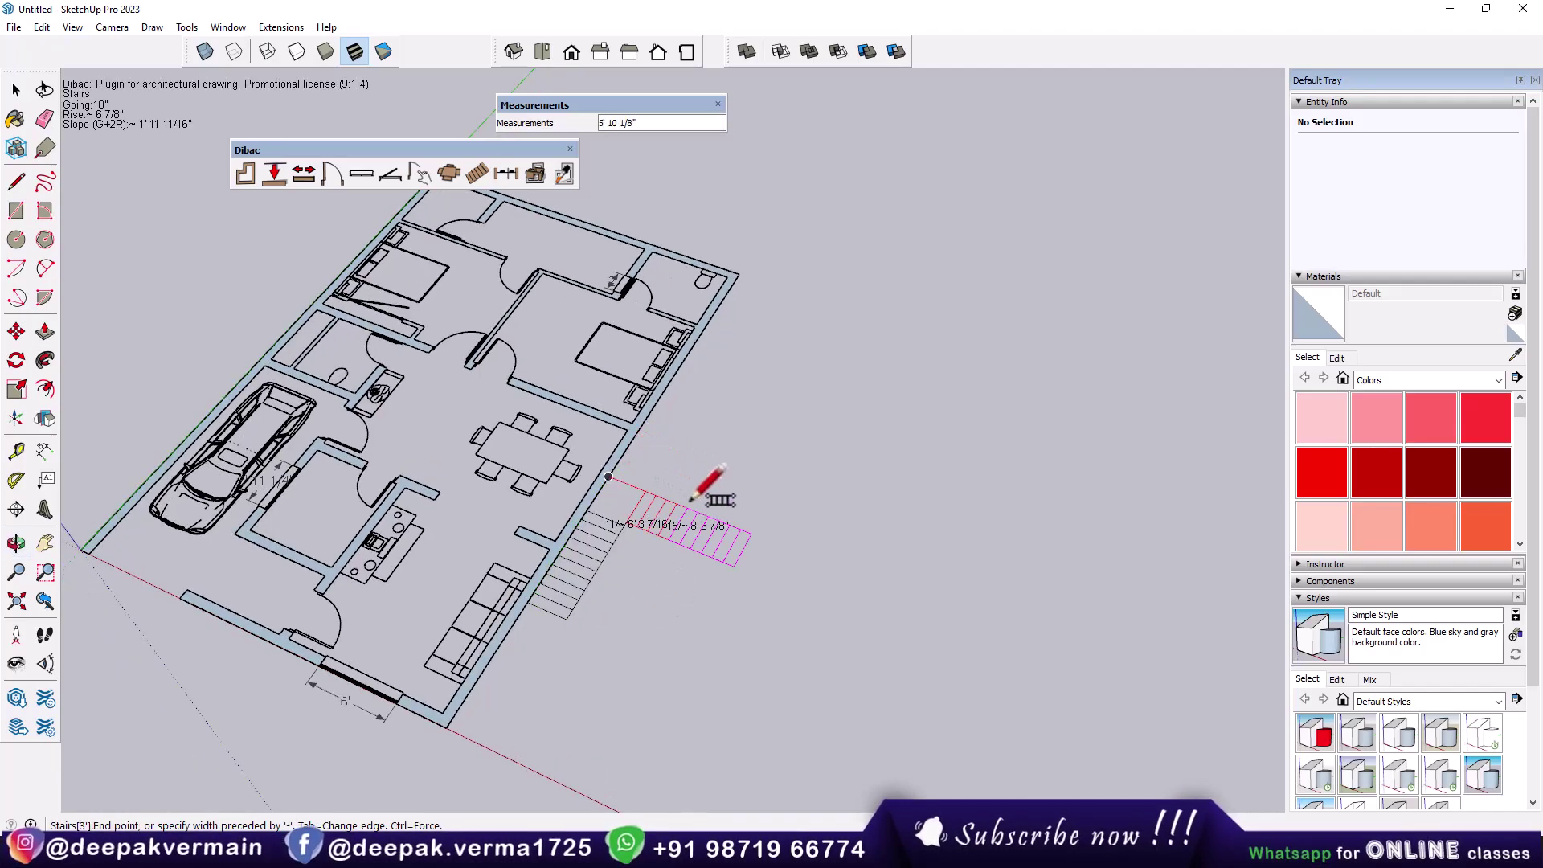
left_click(745, 524)
scroll(651, 587, "up", 3)
middle_click_drag(651, 587, 552, 424)
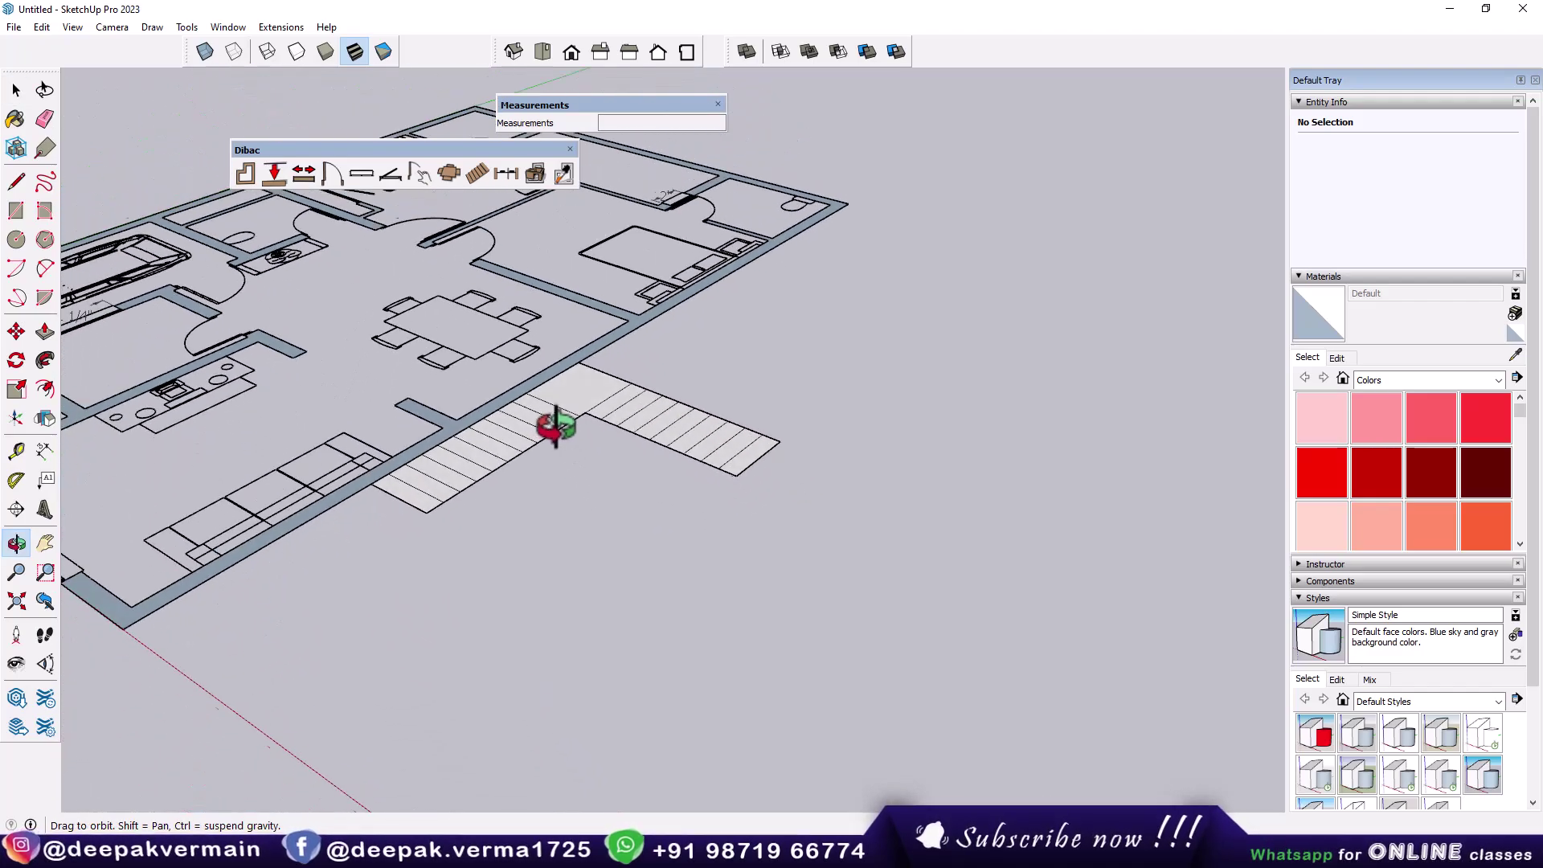
middle_click_drag(692, 481, 700, 573)
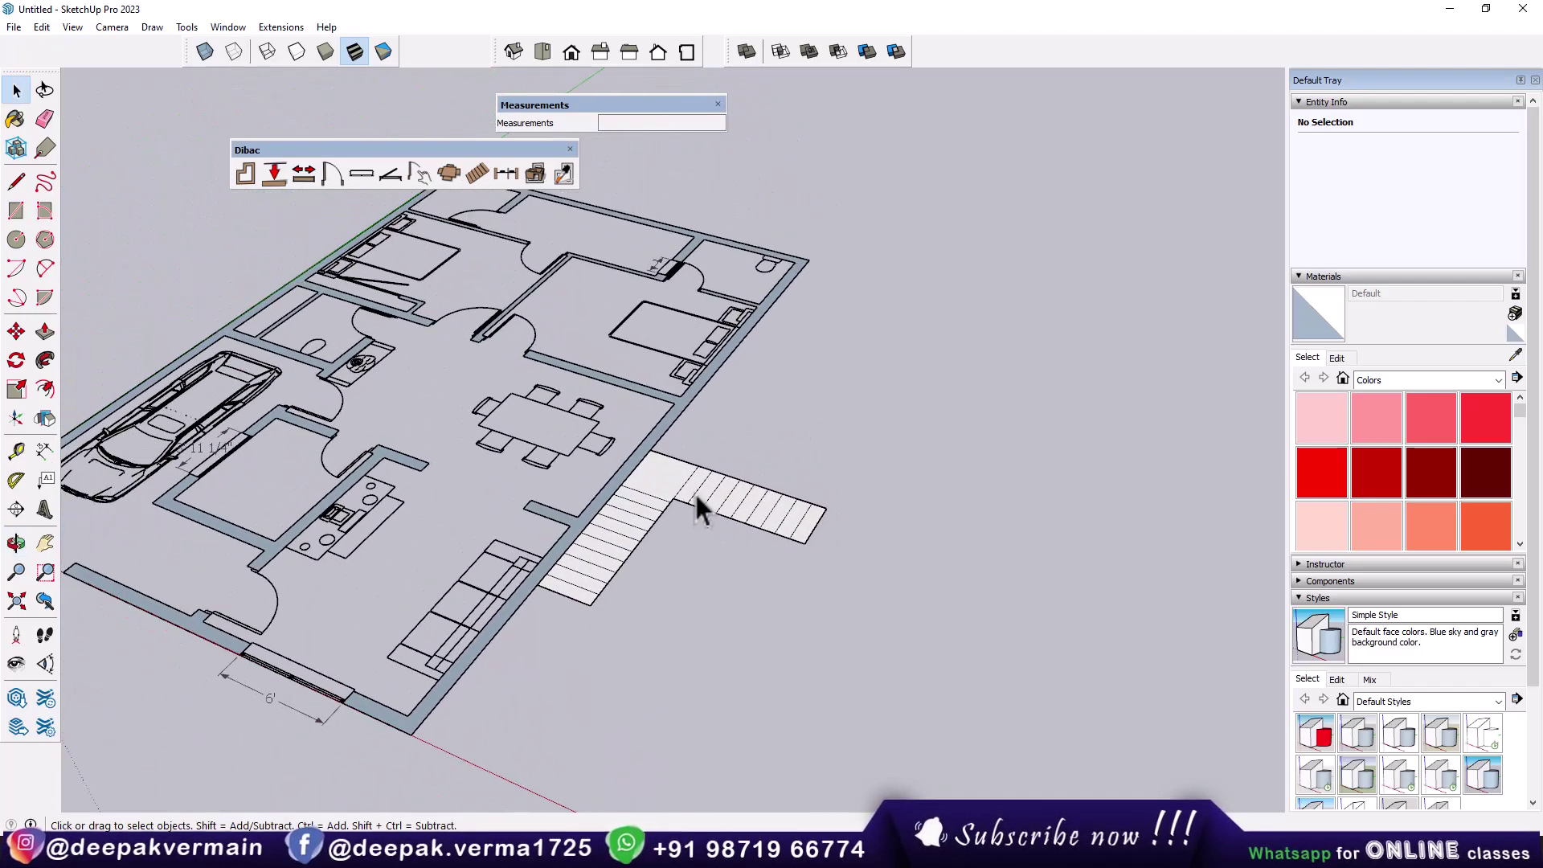
Convert the flat stair to a 3D staircase and view it from low
left_click(696, 498)
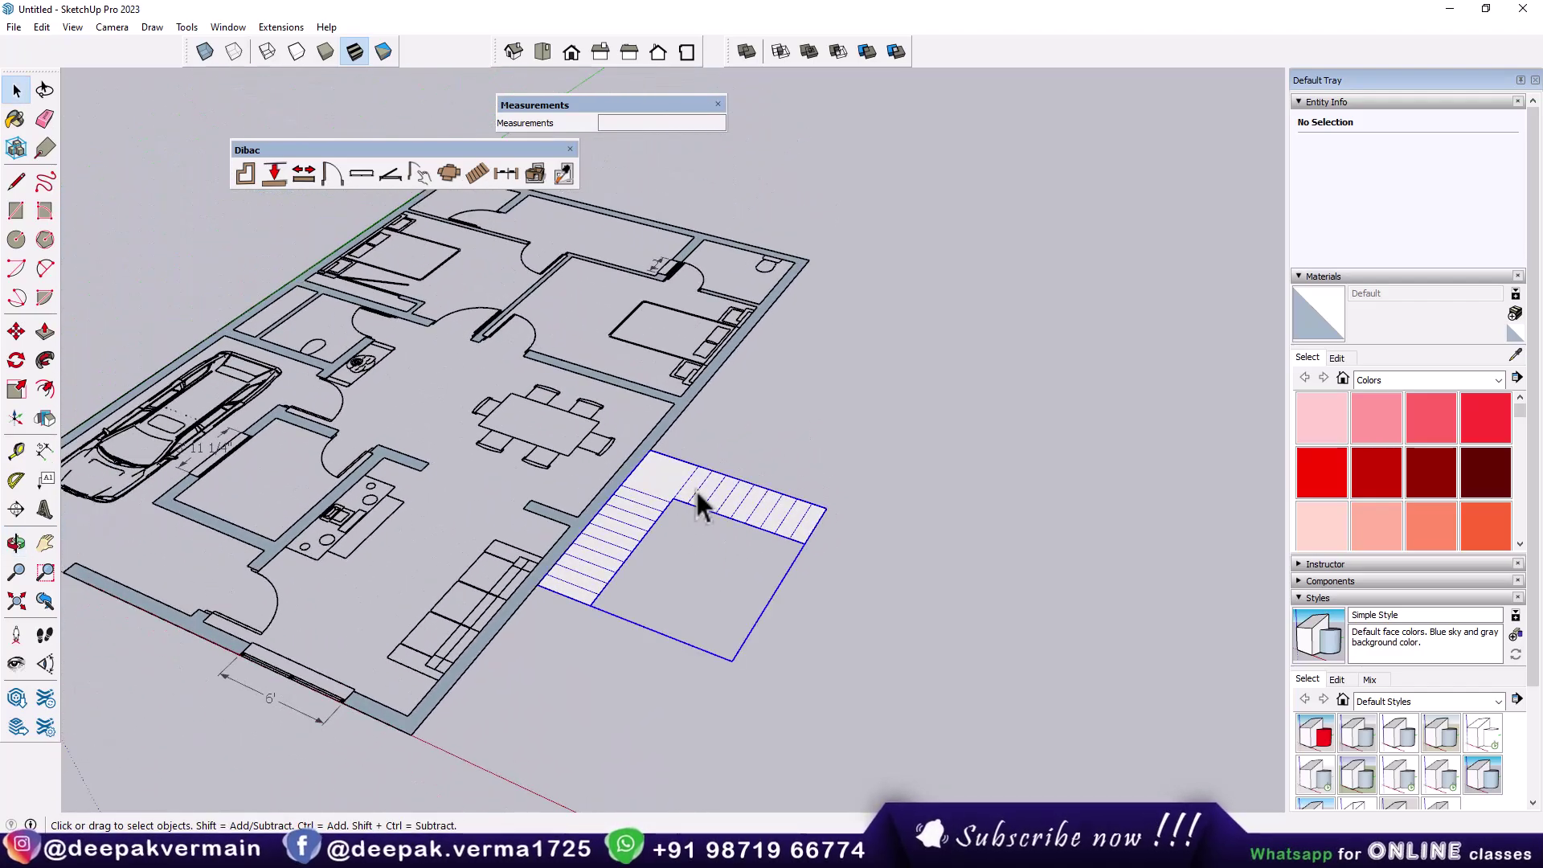
left_click(535, 173)
mouse_move(611, 482)
middle_mouse_down()
mouse_move(477, 371)
mouse_move(784, 571)
mouse_move(776, 634)
middle_mouse_up()
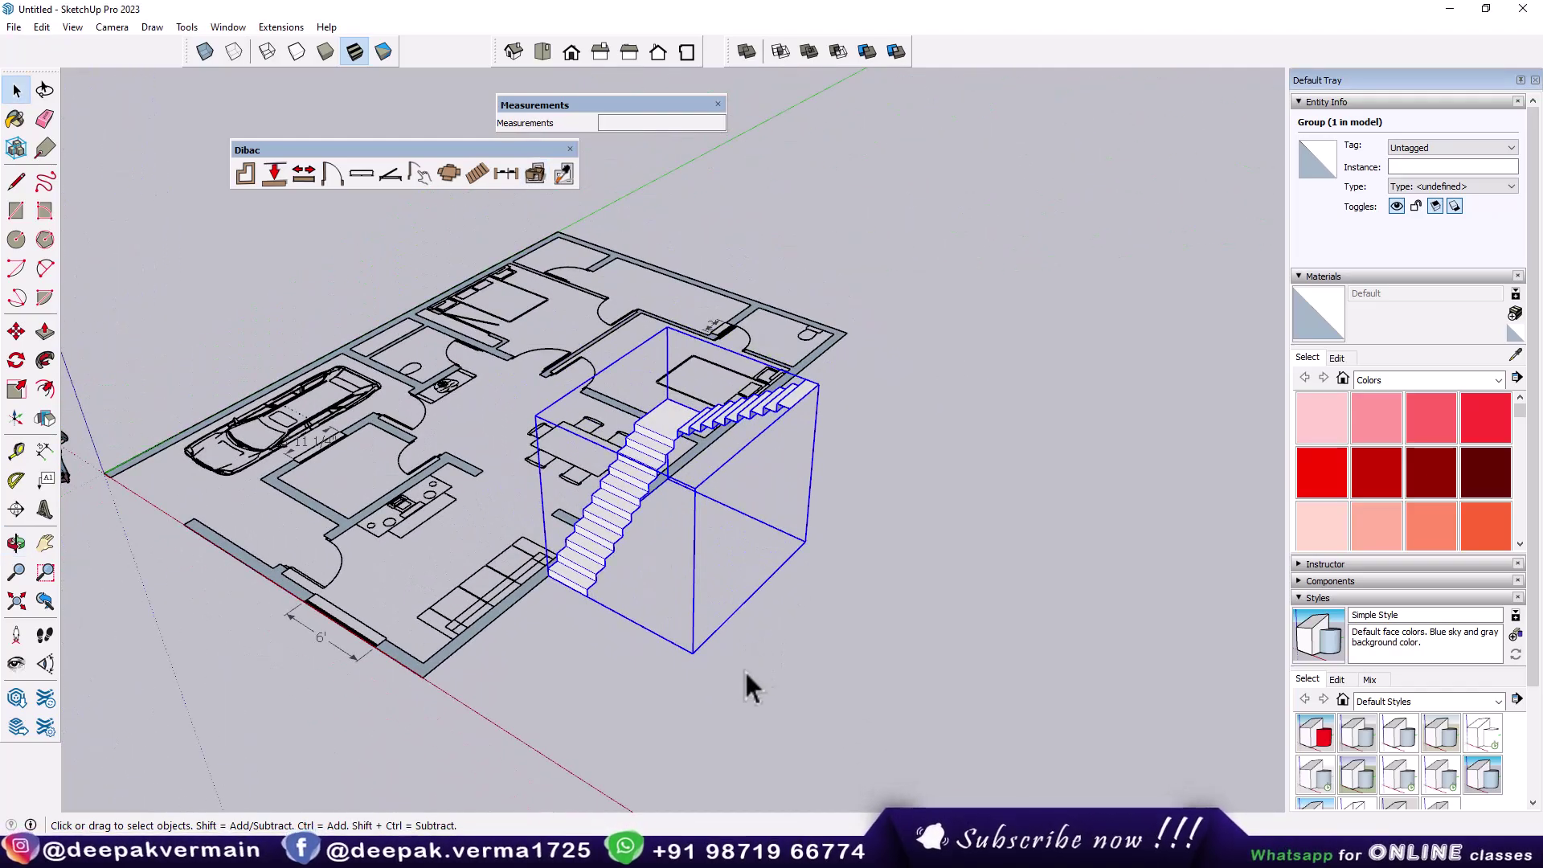
middle_click_drag(719, 677, 716, 585)
Set the stair parameters to 12-inch going and 8-inch rise
left_click(671, 530)
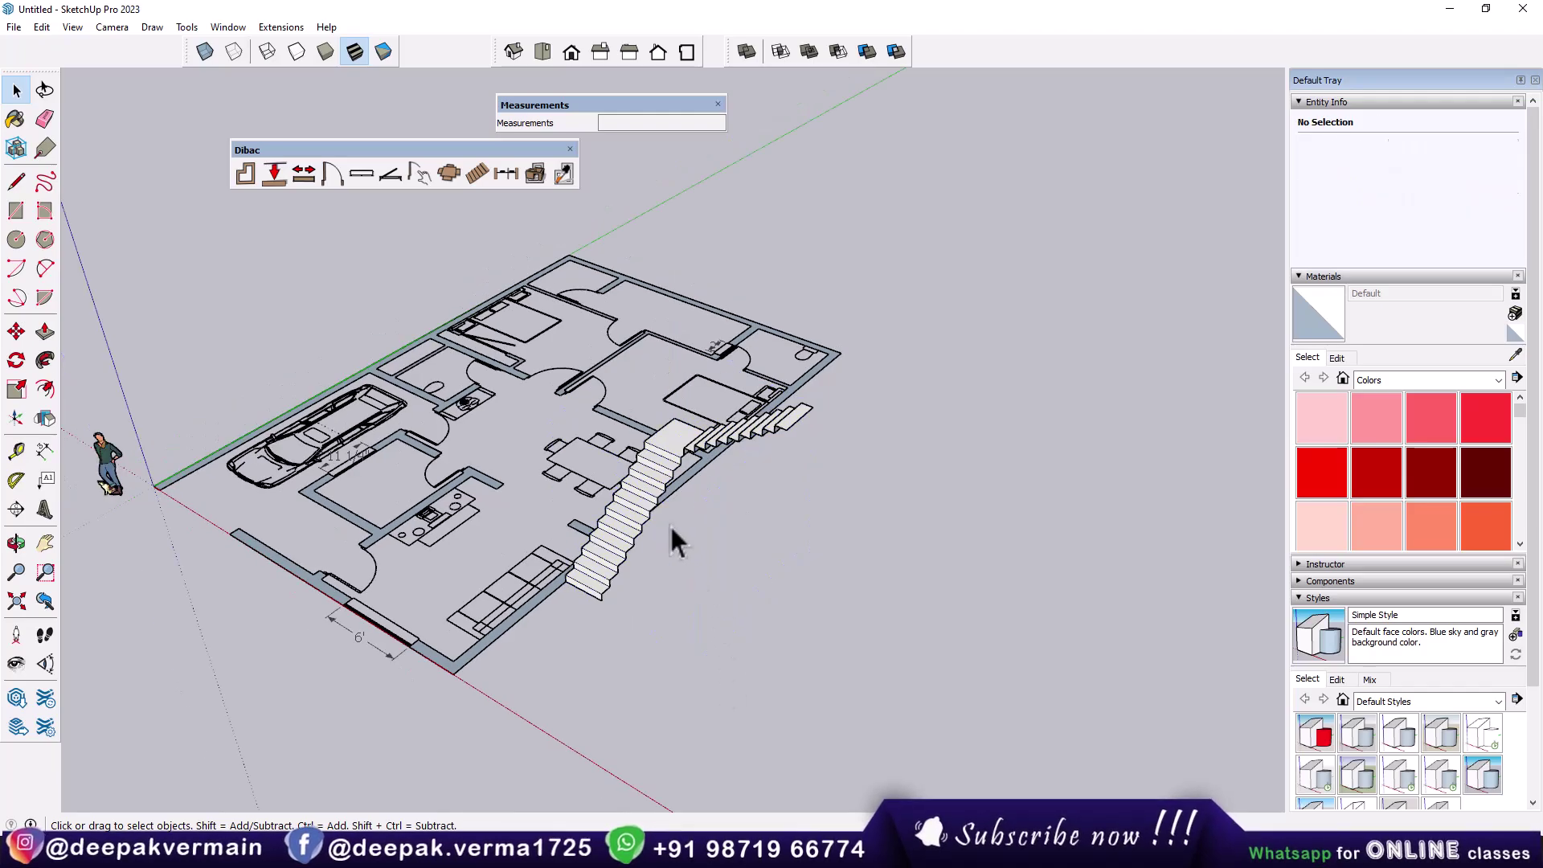
scroll(708, 569, "up", 2)
left_click(477, 174)
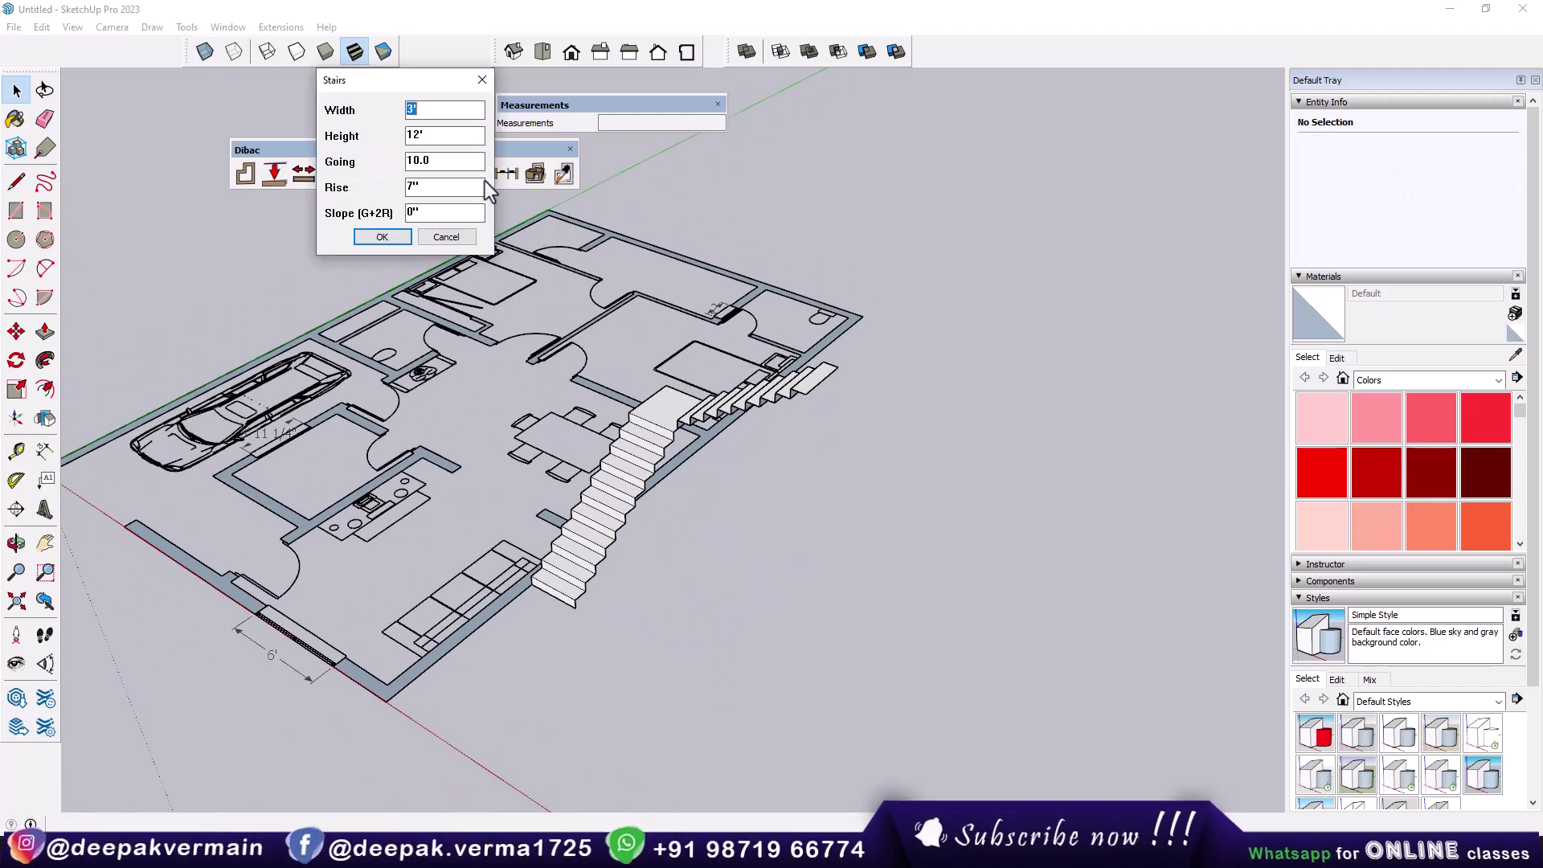
left_click(433, 164)
type("\"")
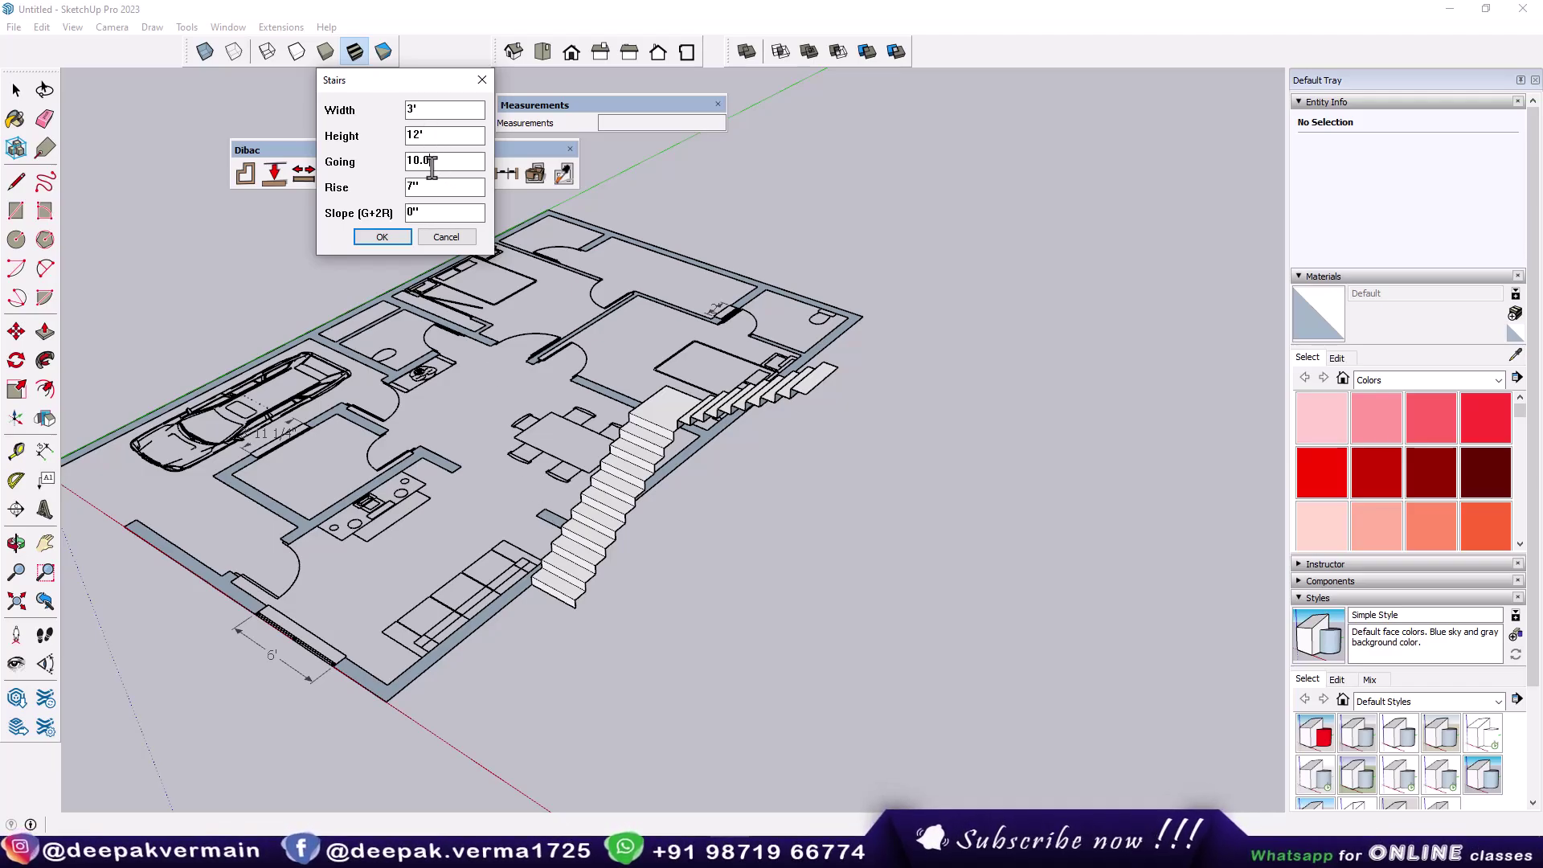
mouse_move(432, 161)
left_mouse_down()
mouse_move(403, 161)
mouse_move(389, 194)
left_mouse_up()
type("12")
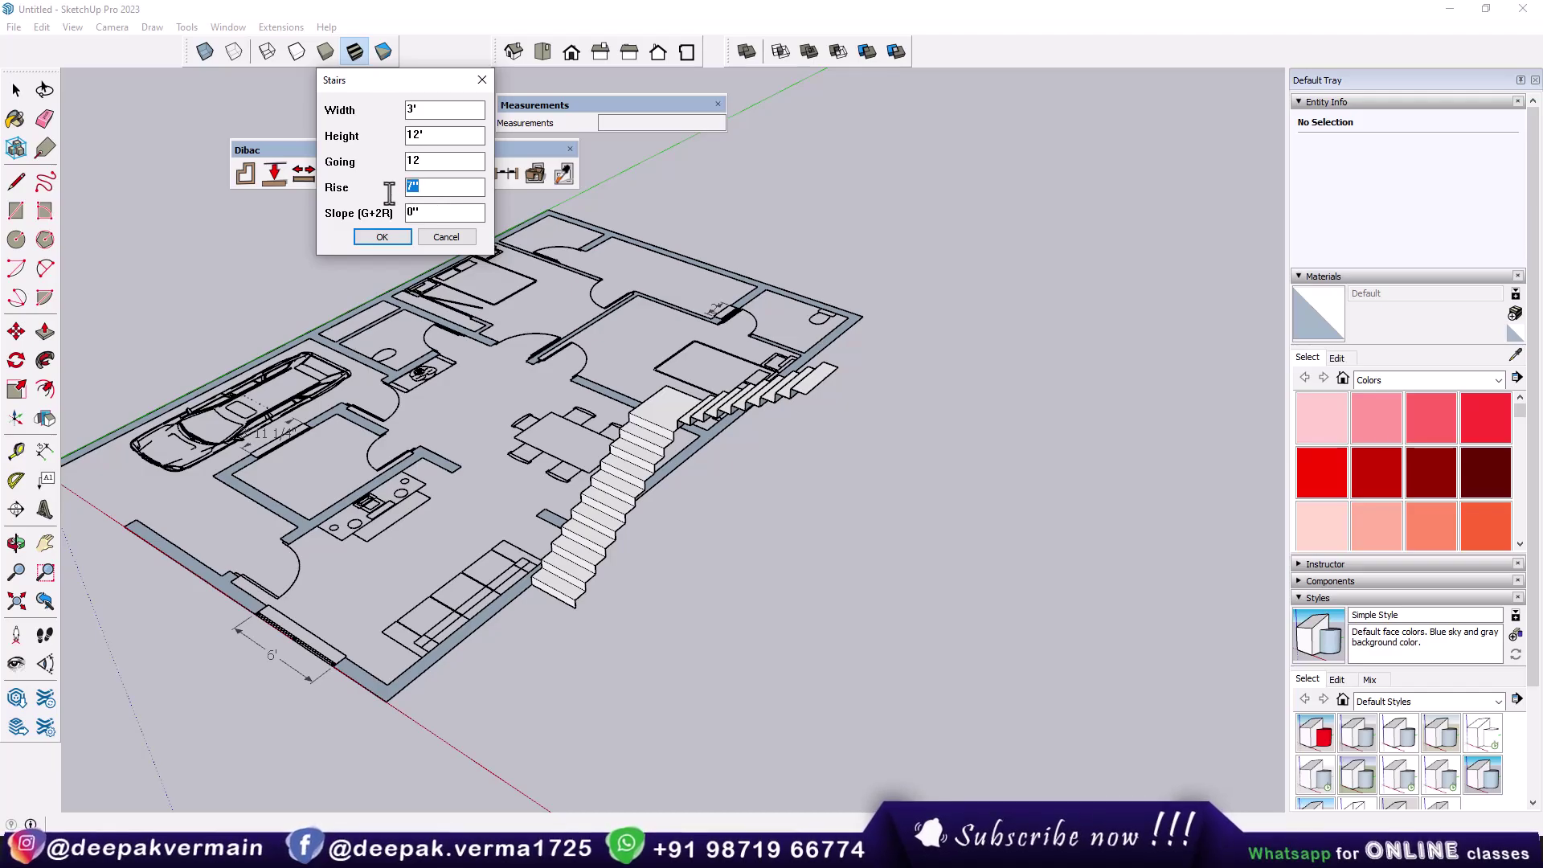
type("8")
type("'")
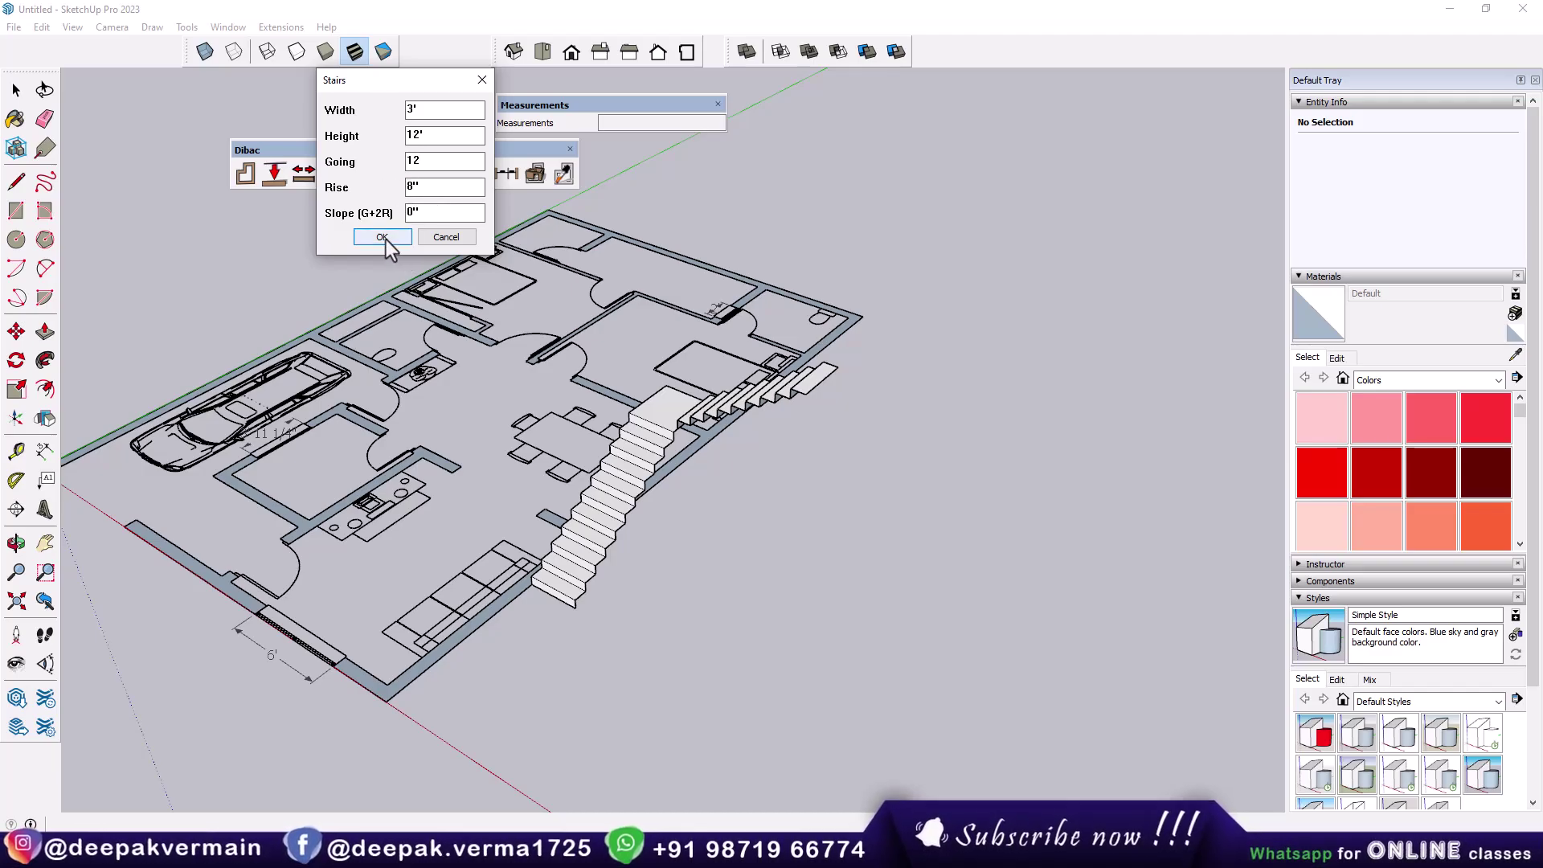
left_click(382, 237)
Draw a three-flight stair with two landings beside the lower right wall
middle_click_drag(791, 396, 723, 517)
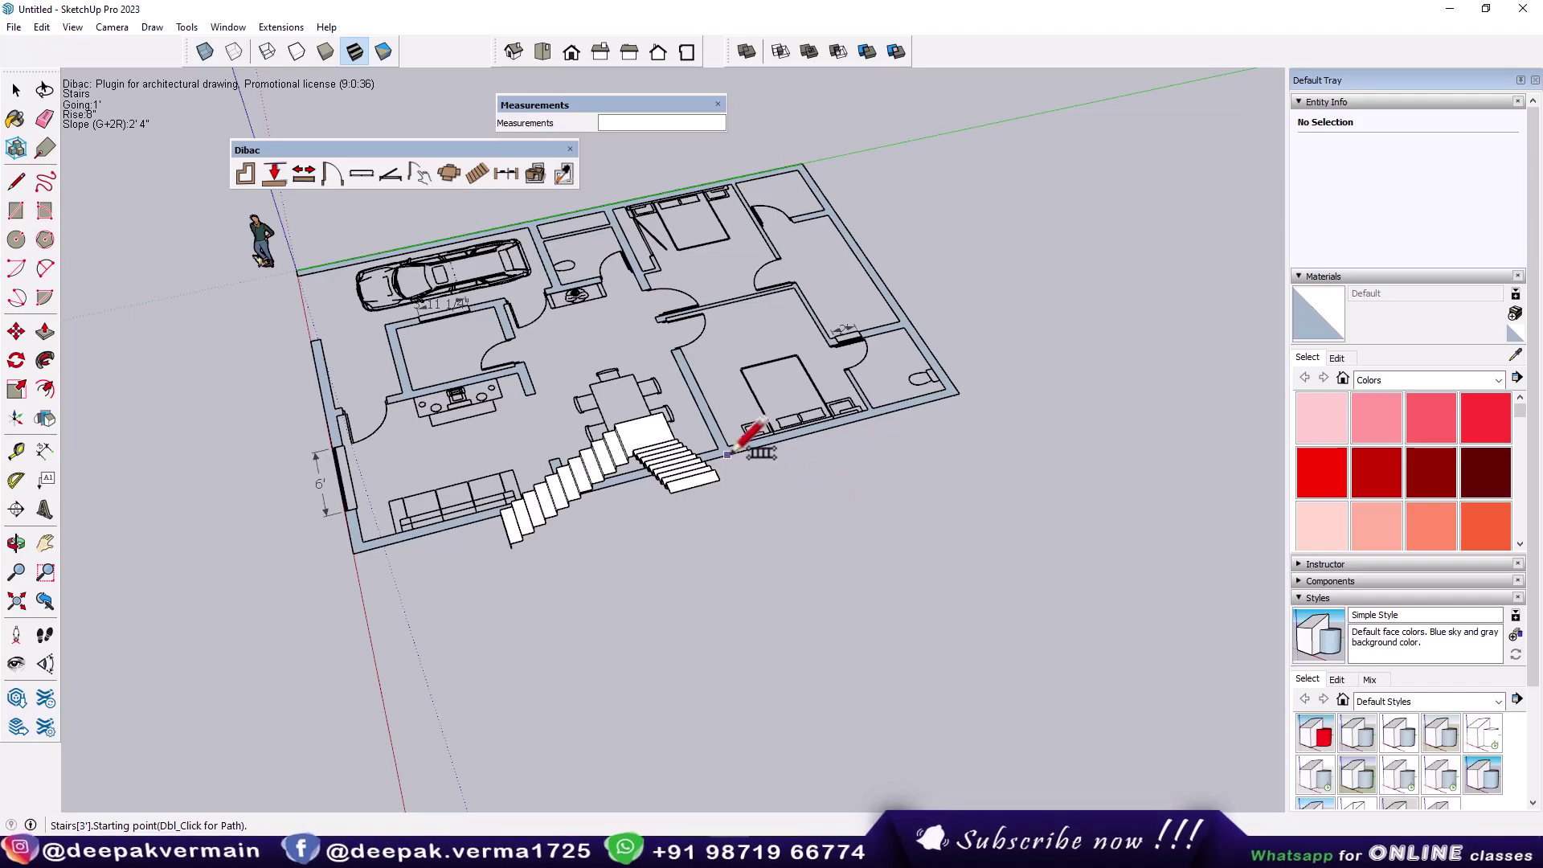
left_click(842, 424)
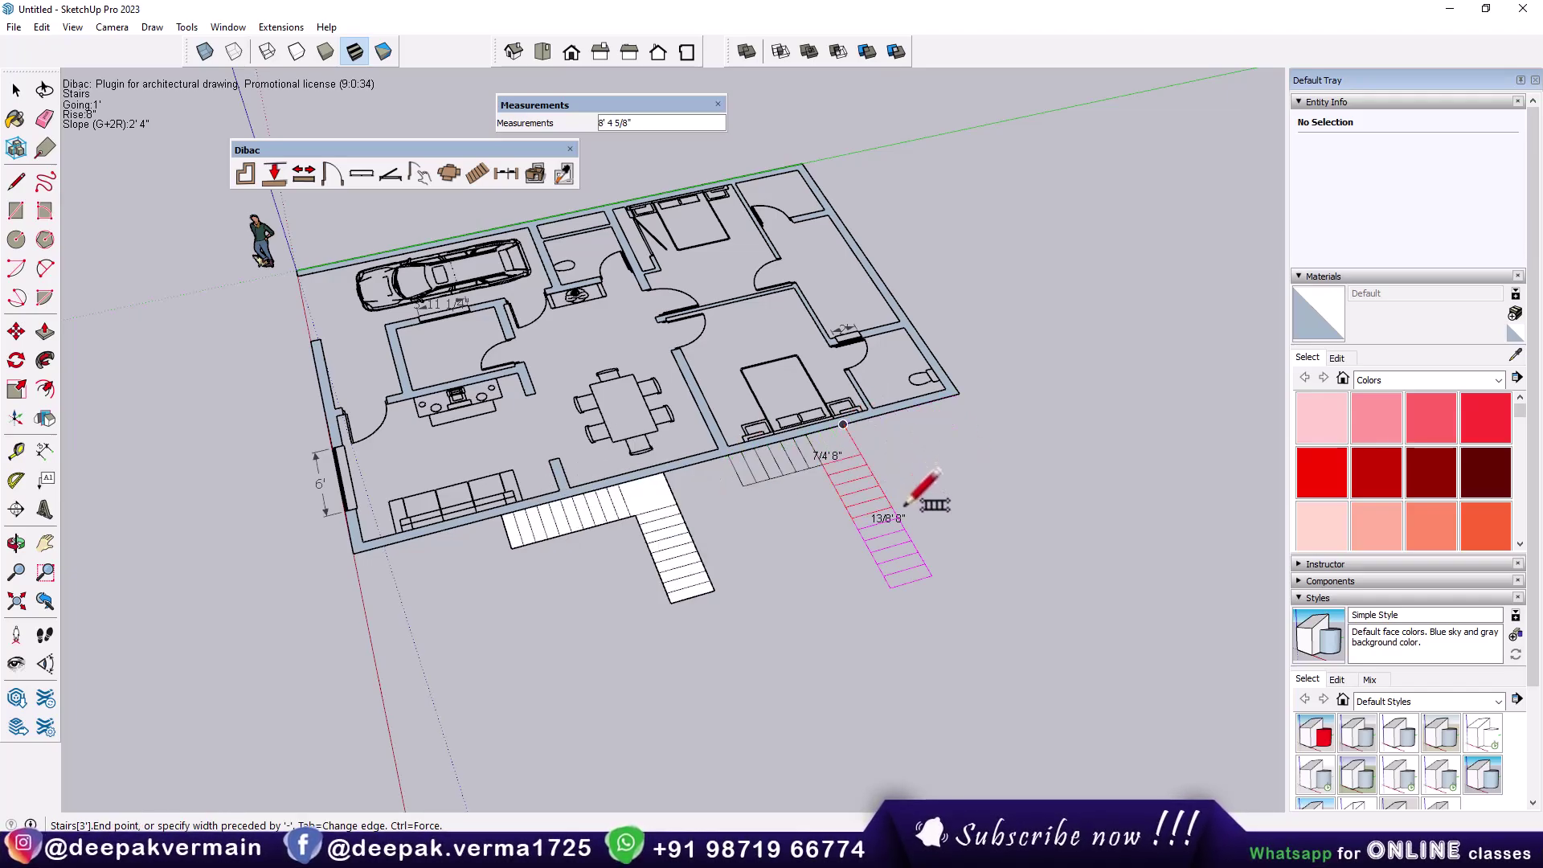
left_click(894, 511)
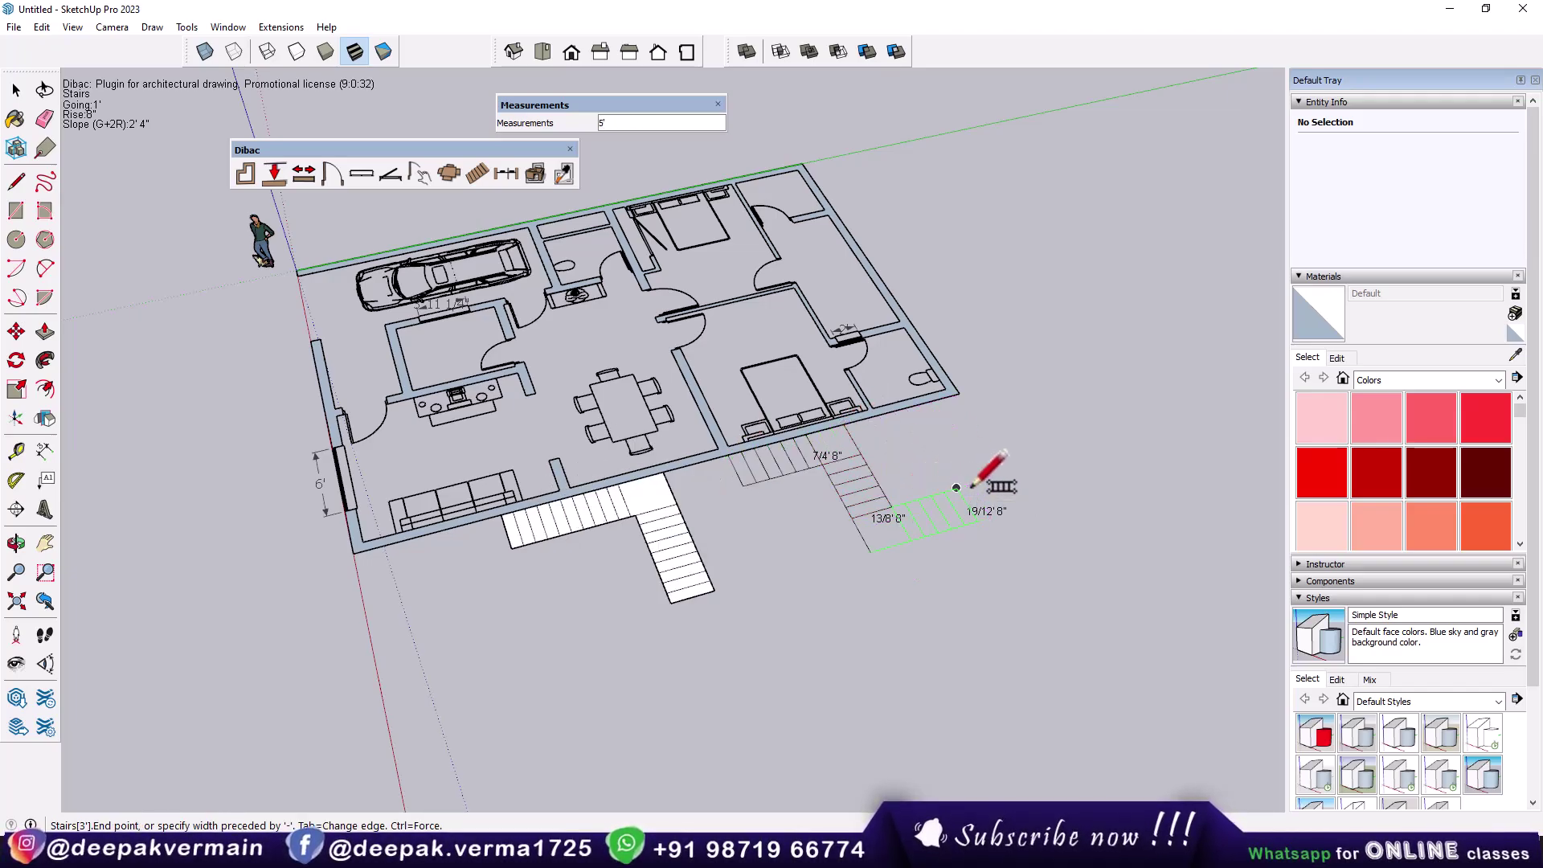
left_click(971, 487)
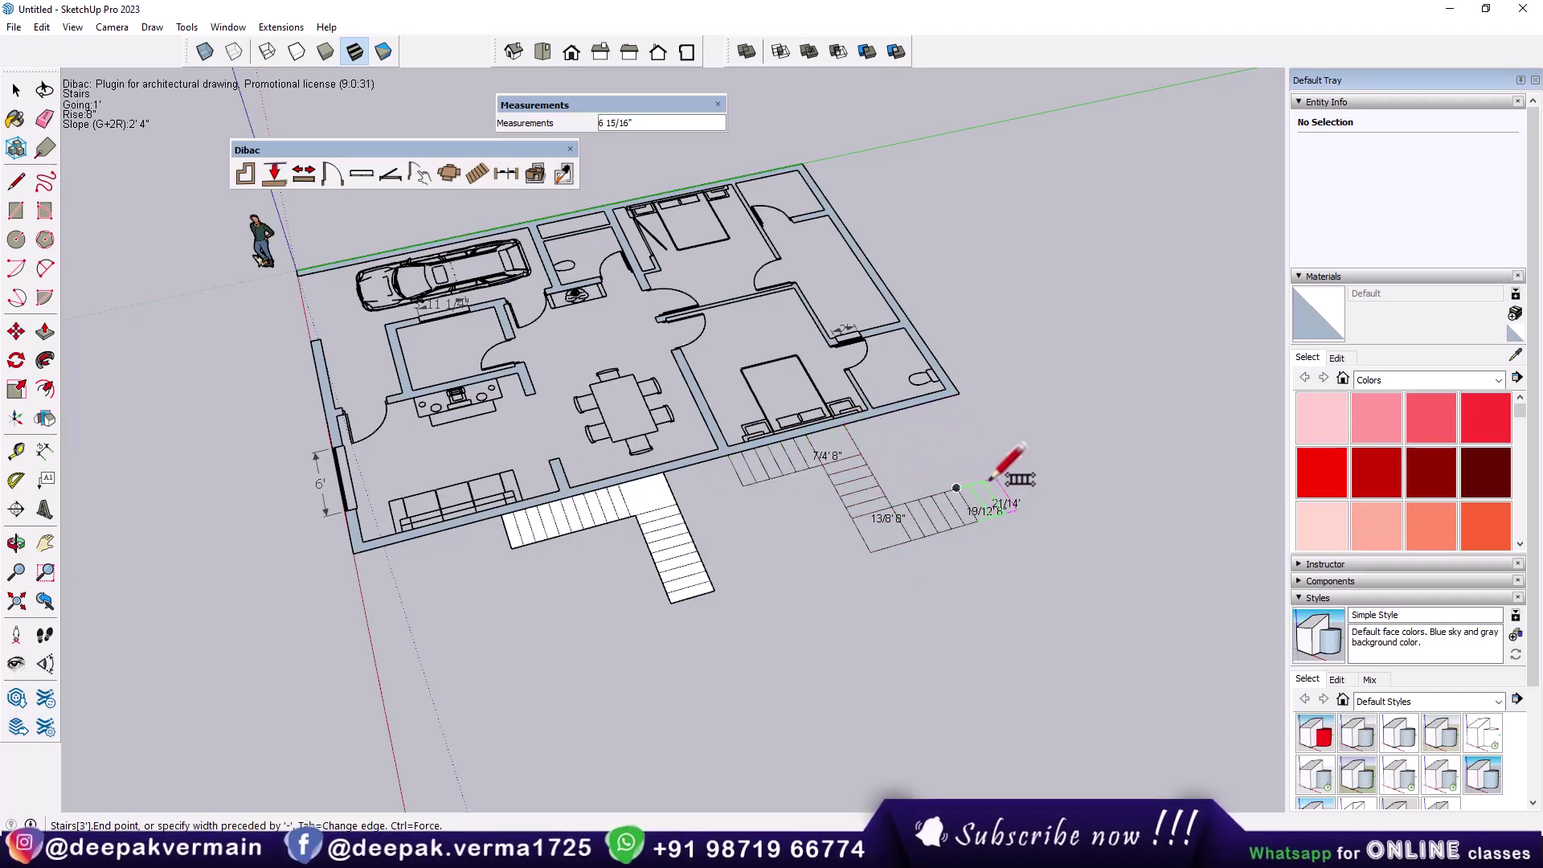
double_click(1051, 456)
Convert the new stair to 3D and orbit to view it
left_click(937, 503)
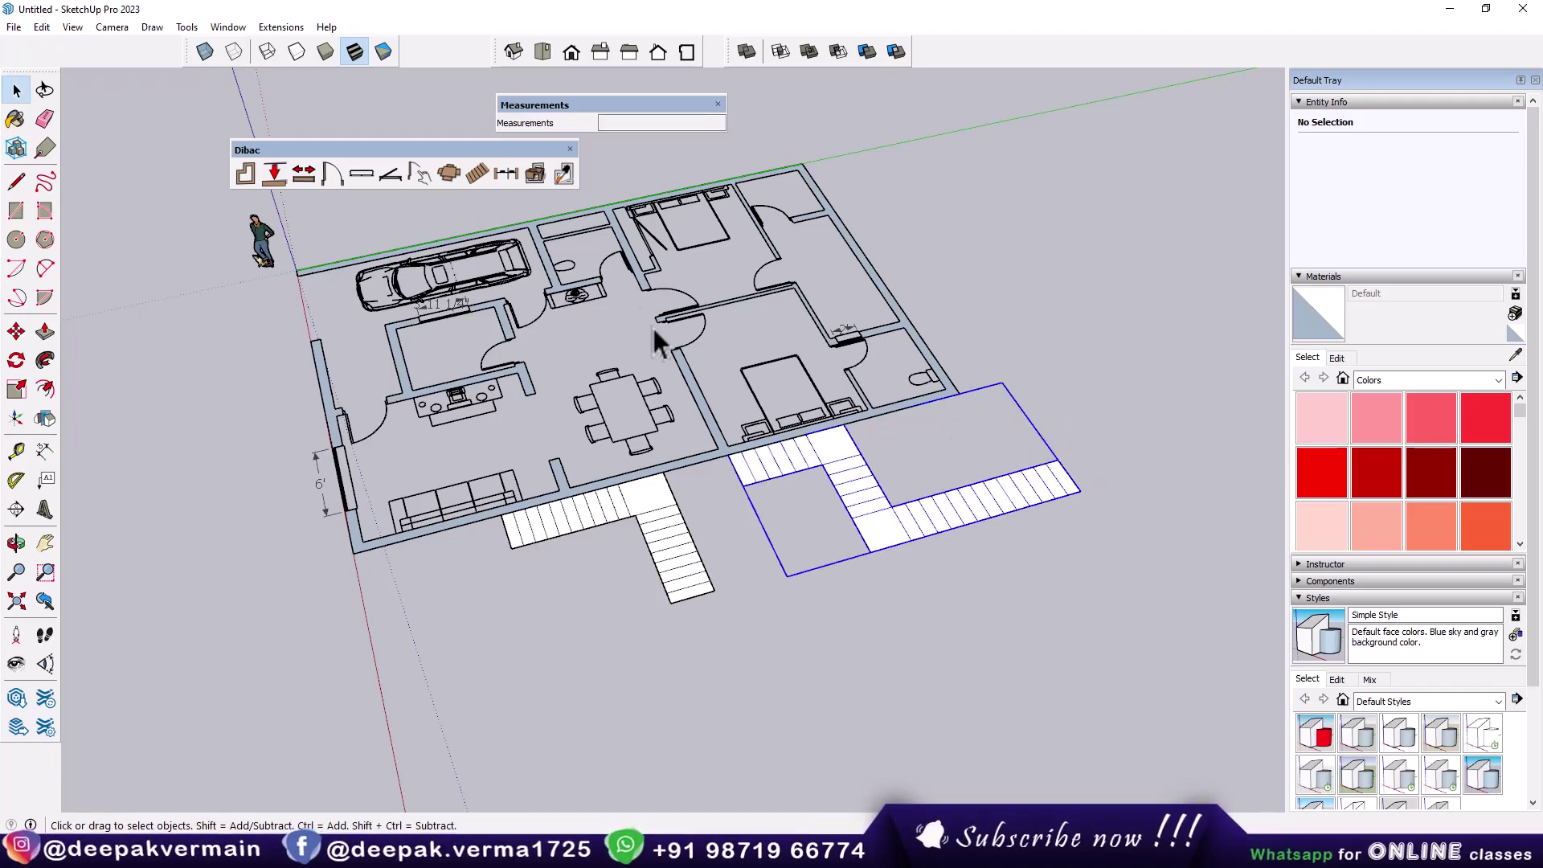
left_click(537, 182)
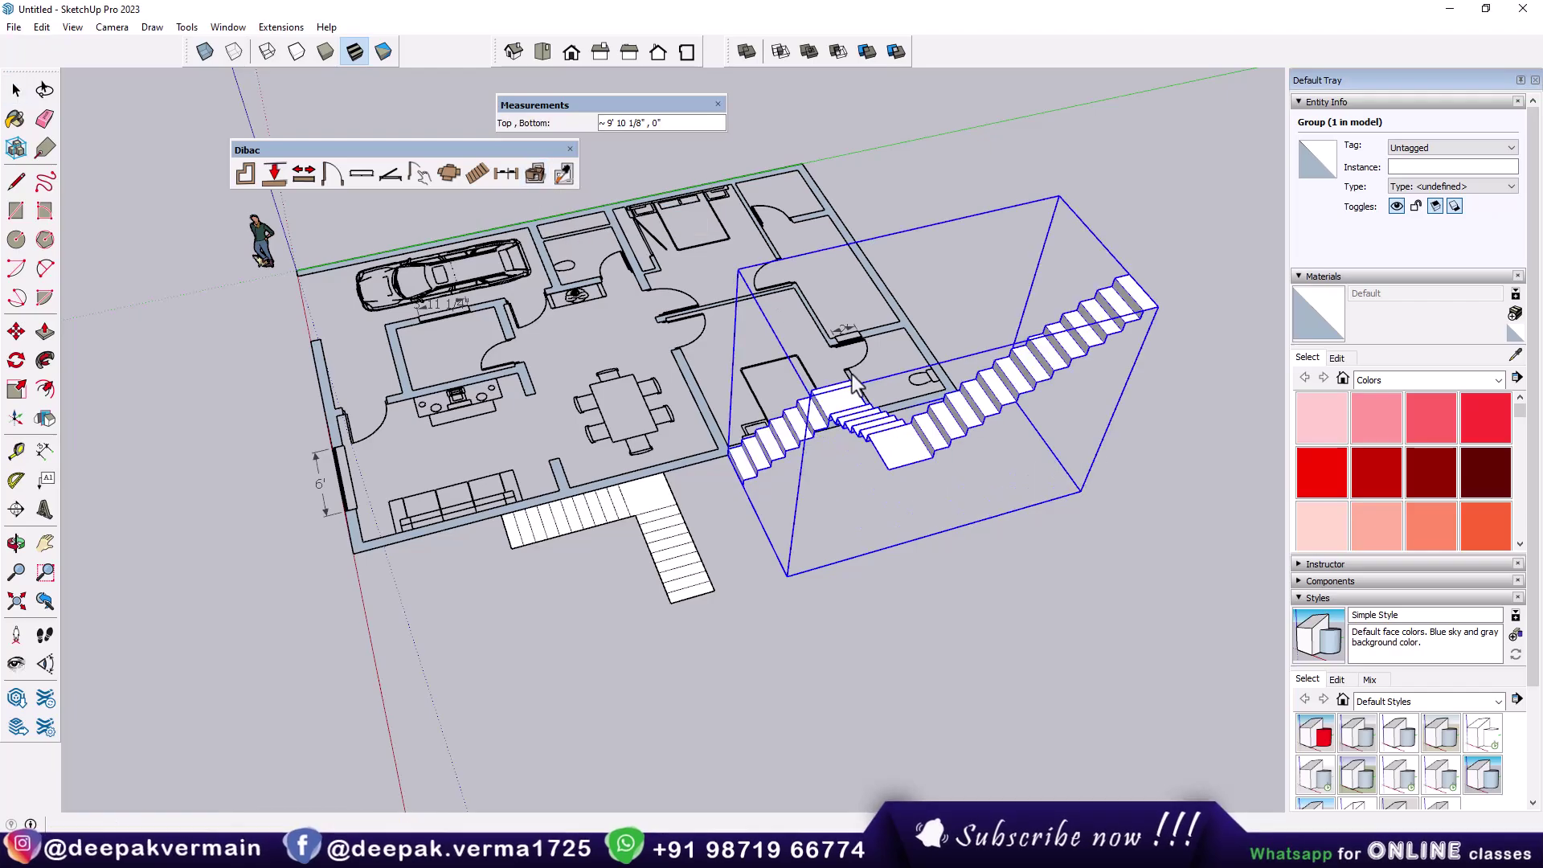
mouse_move(884, 514)
middle_mouse_down()
mouse_move(933, 422)
mouse_move(948, 507)
mouse_move(630, 520)
mouse_move(871, 441)
mouse_move(683, 553)
mouse_move(754, 564)
mouse_move(829, 610)
mouse_move(861, 579)
mouse_move(683, 617)
middle_mouse_up()
scroll(938, 503, "up", 3)
key("space")
left_click(881, 484)
scroll(831, 612, "down", 3)
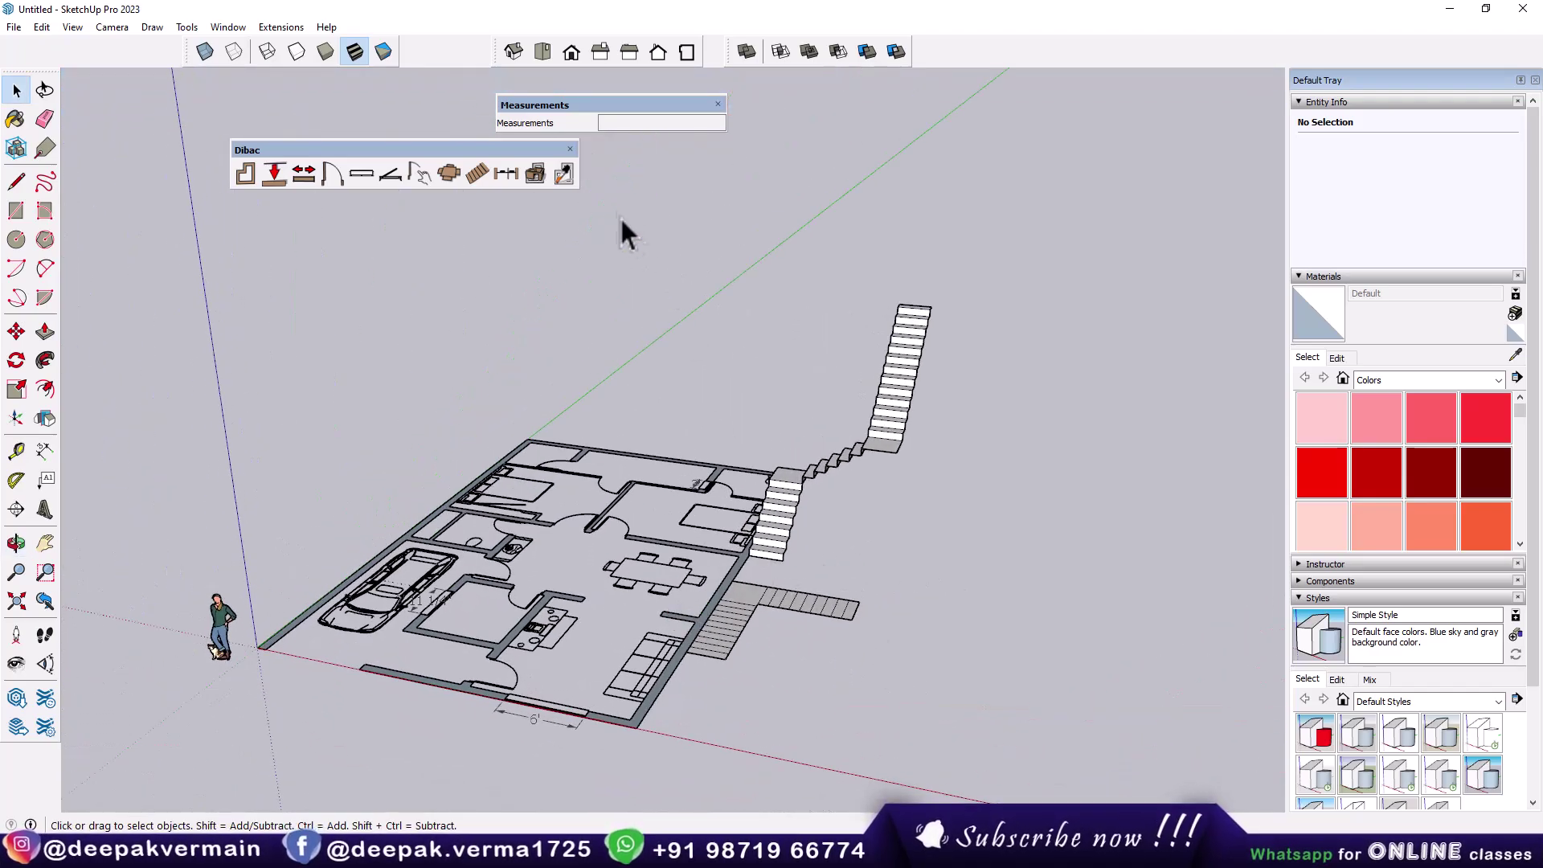
mouse_move(675, 504)
middle_mouse_down()
mouse_move(640, 434)
mouse_move(809, 591)
mouse_move(805, 624)
middle_mouse_up()
key("space")
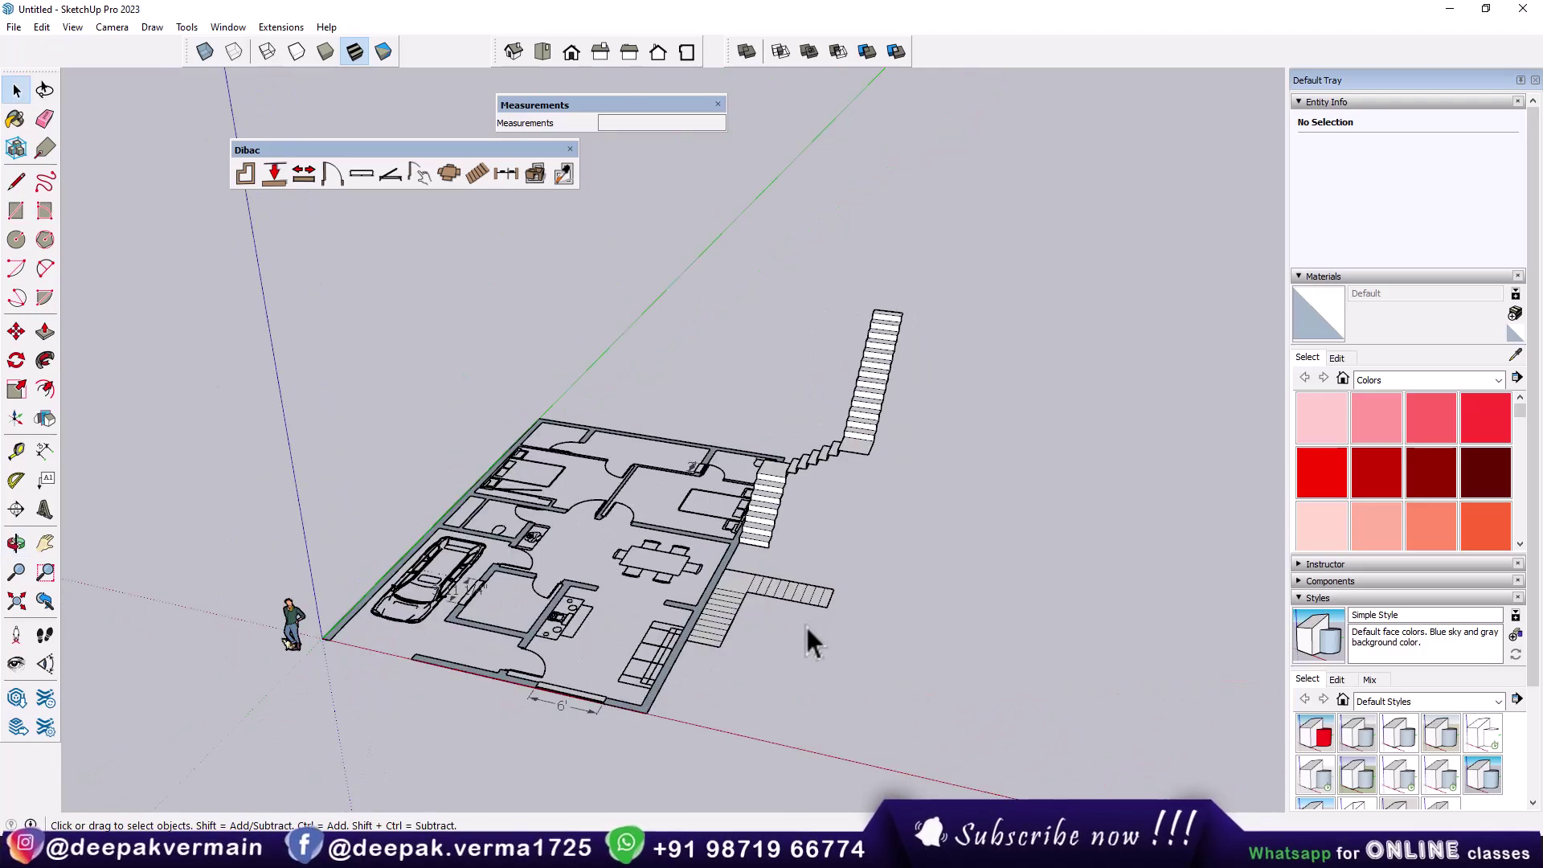